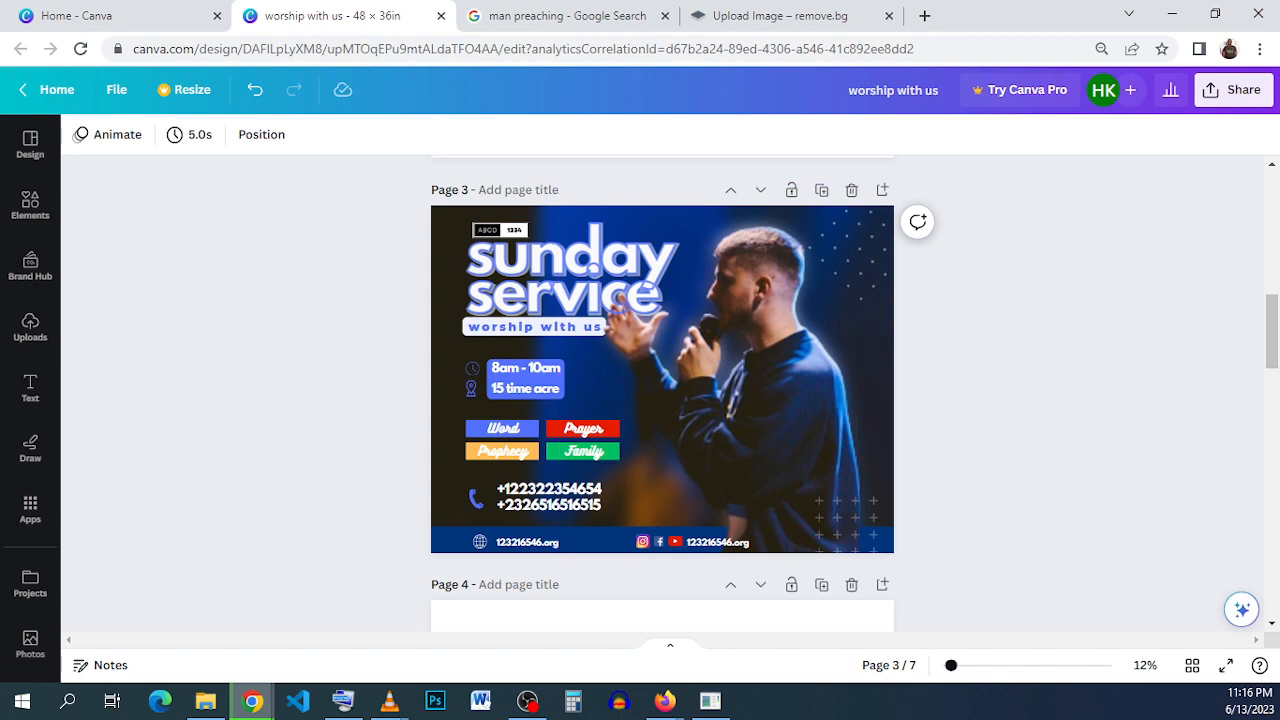
# - Switch to the Canva home page and open the form for a custom-size design
pyautogui.click(134, 17)
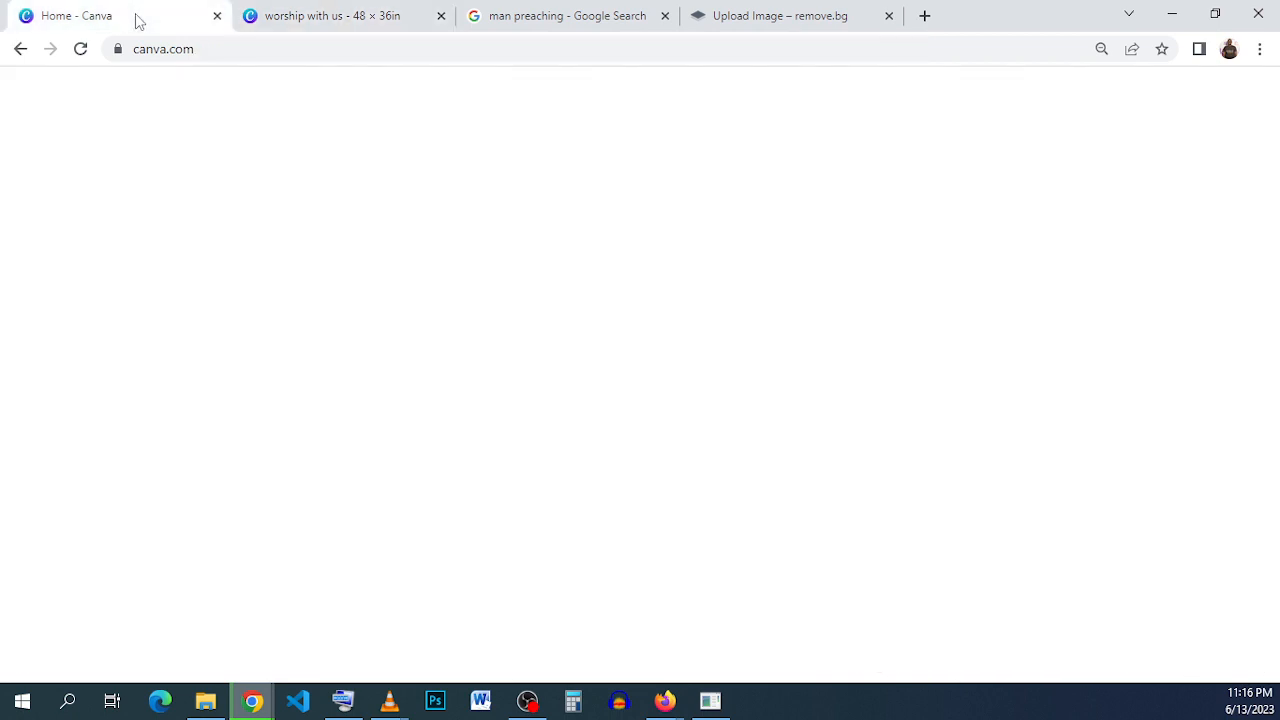
pyautogui.scroll(4, 684, 224)
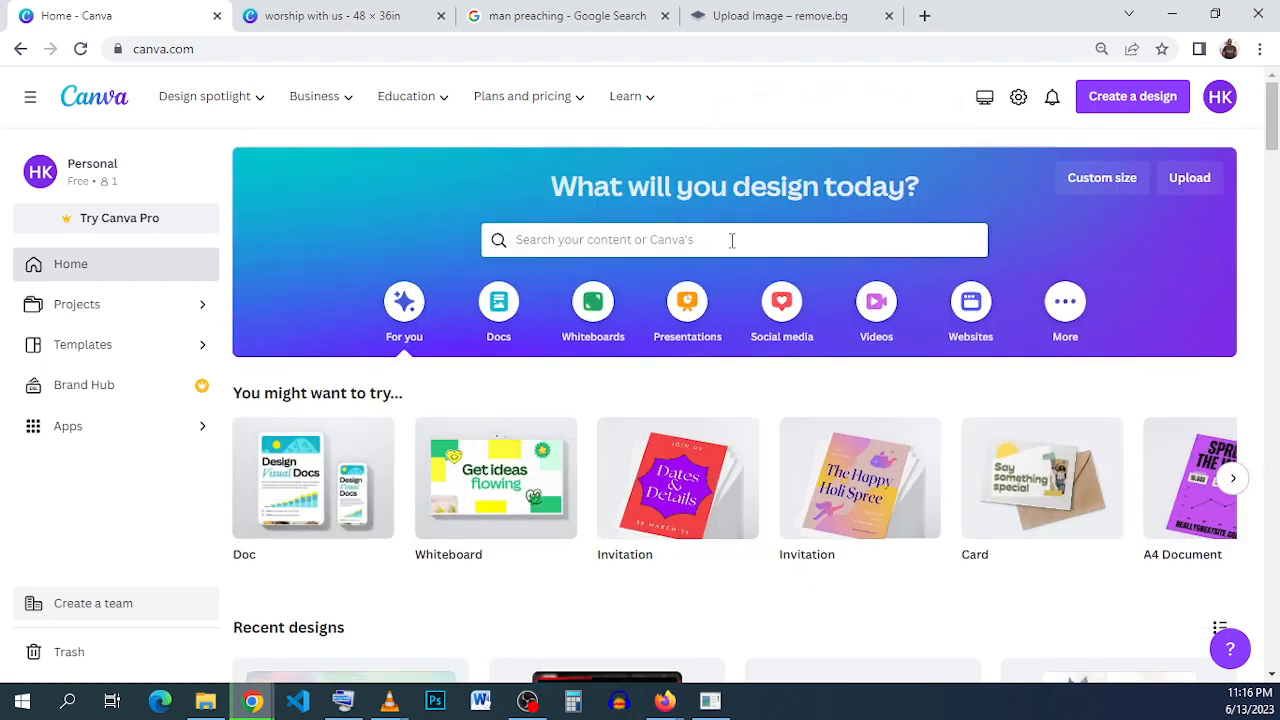
pyautogui.click(1109, 203)
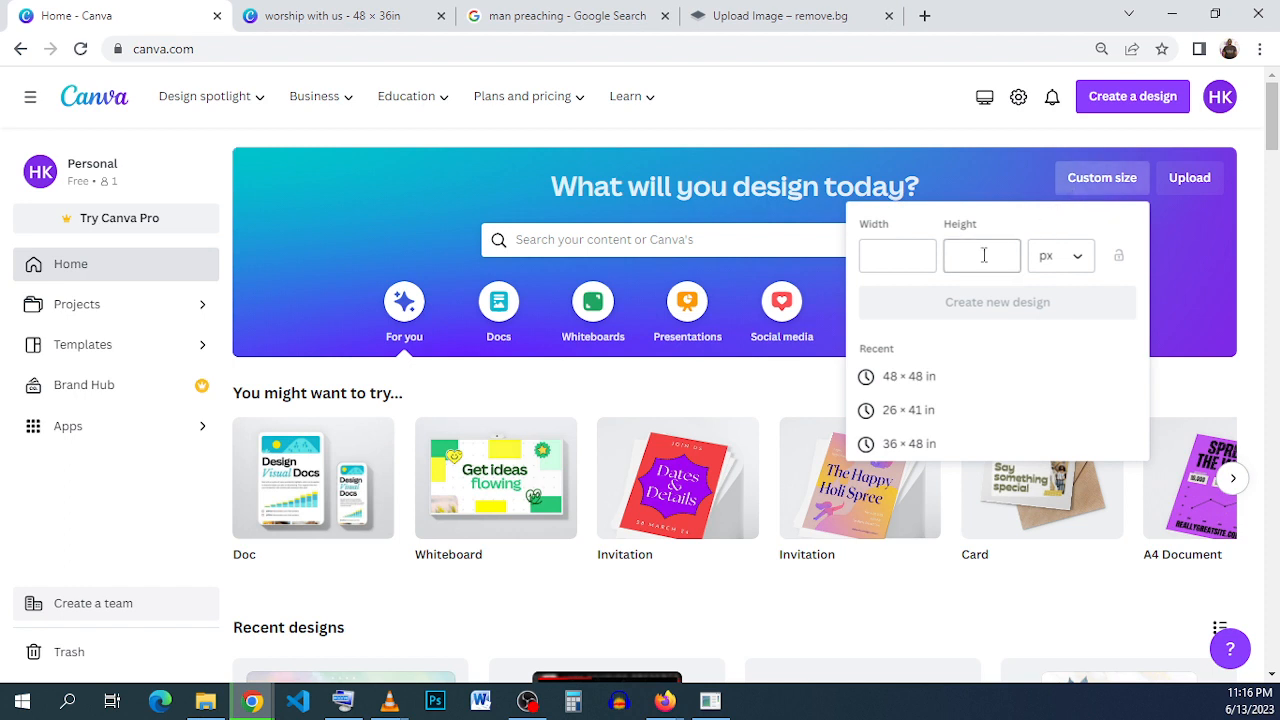
# - Try to create a custom design 48 wide by 36 high in pixels
pyautogui.click(908, 255)
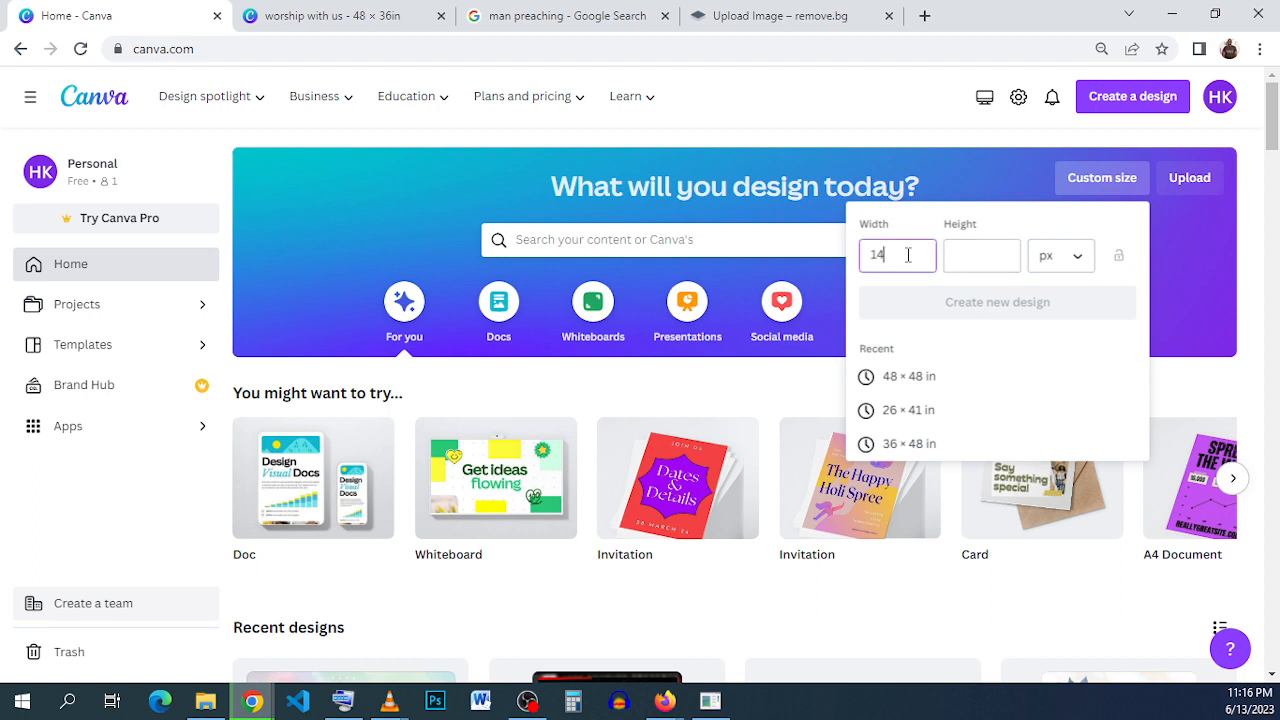
pyautogui.write('14')
pyautogui.hotkey('ctrl', 'a')
pyautogui.write('48')
pyautogui.click(976, 270)
pyautogui.write('36')
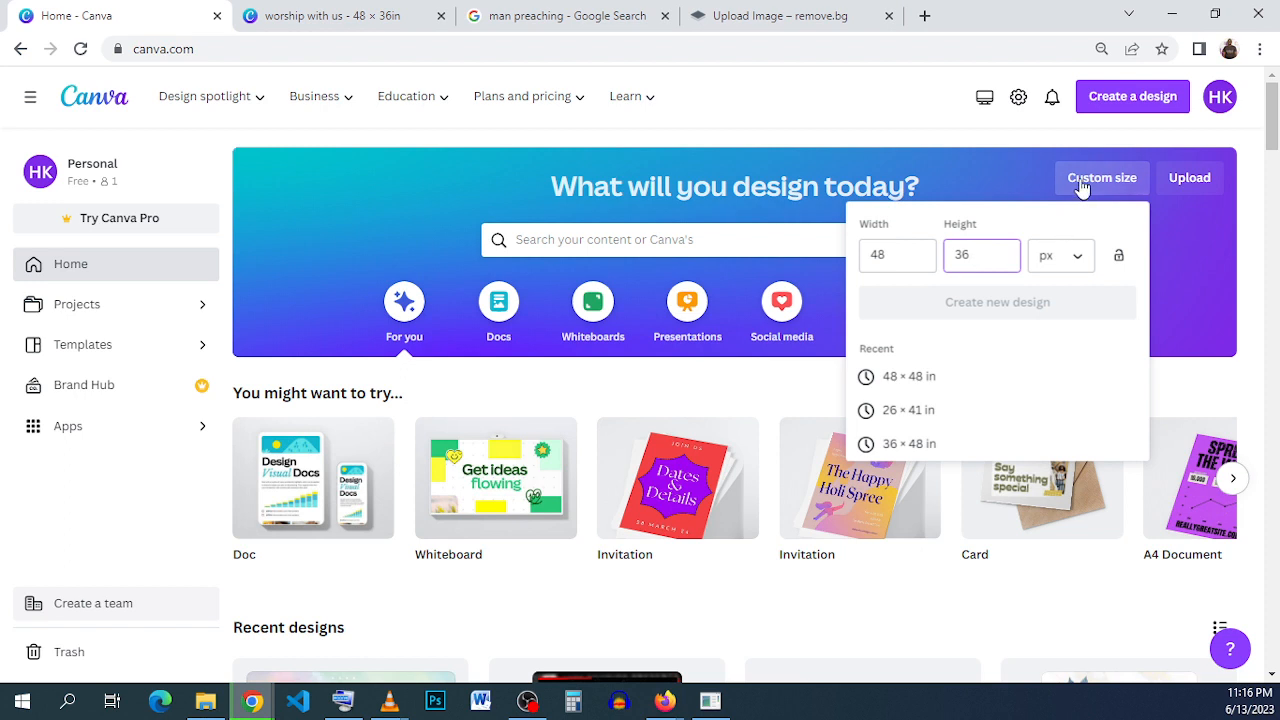
pyautogui.click(1062, 302)
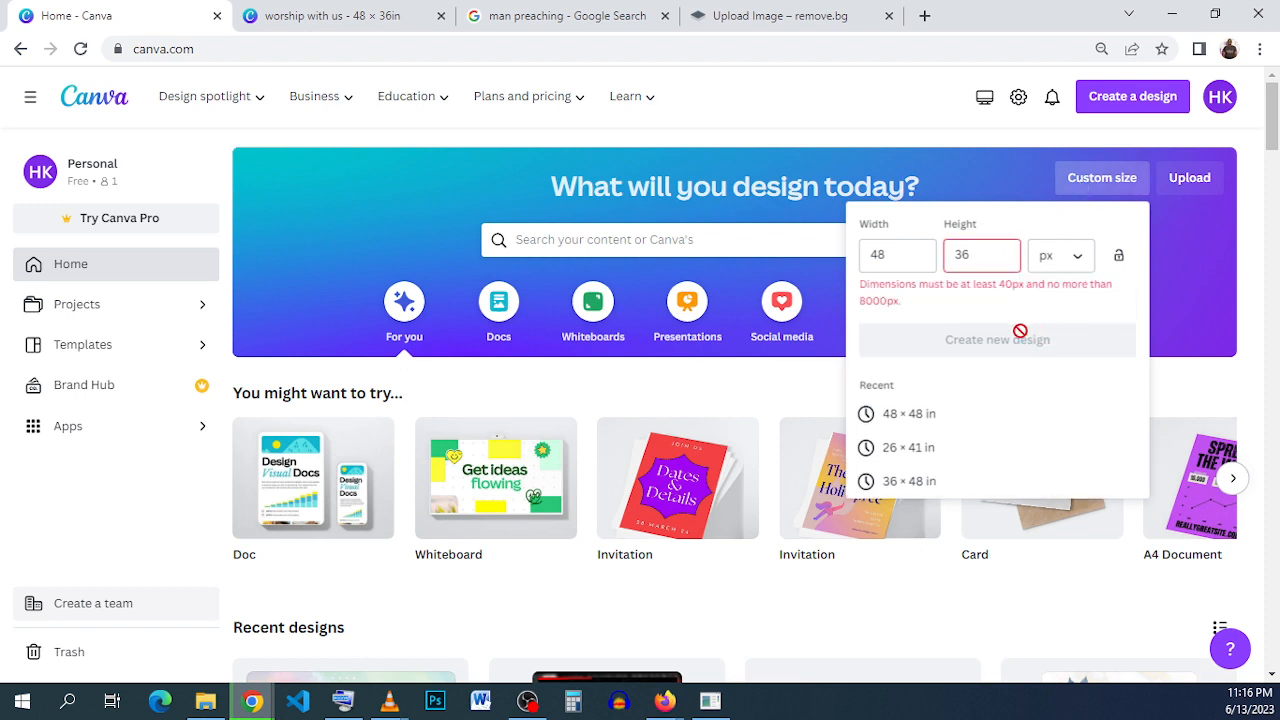
# - Set the unit of the custom design size to inches
pyautogui.click(1063, 268)
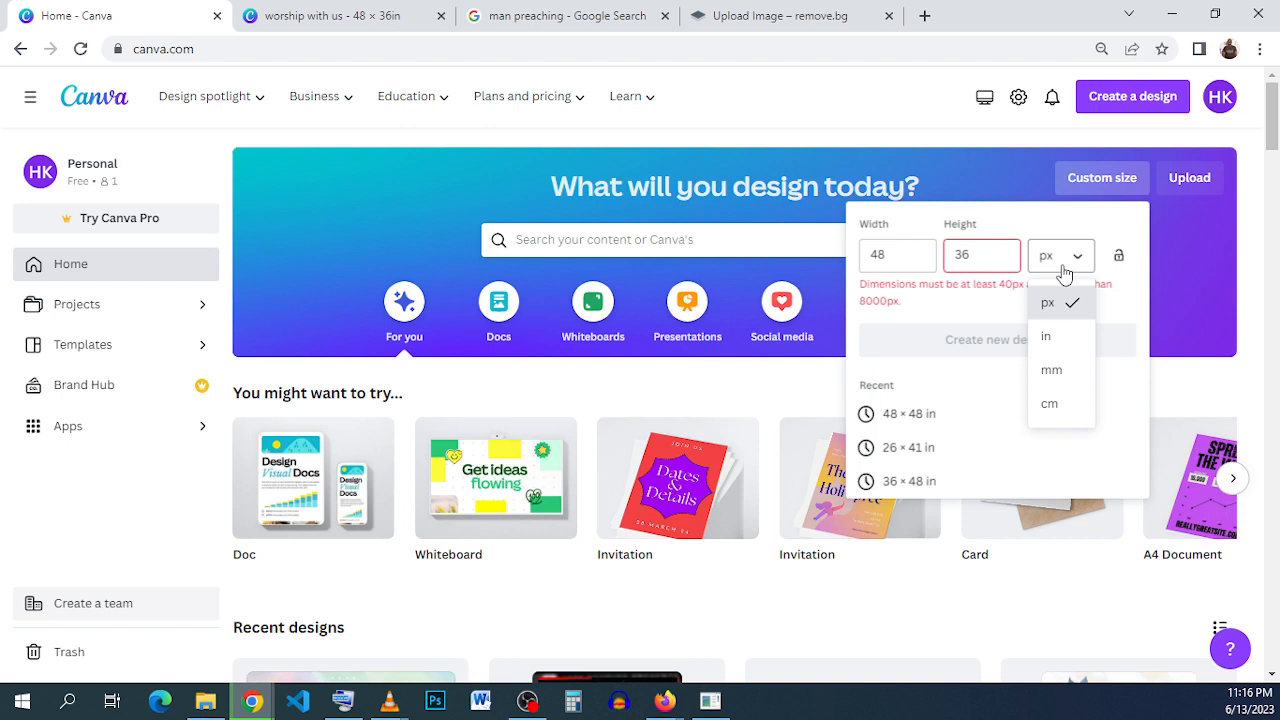
pyautogui.click(966, 317)
pyautogui.click(1060, 269)
pyautogui.click(962, 311)
pyautogui.click(1059, 269)
pyautogui.click(986, 297)
pyautogui.click(1049, 260)
pyautogui.click(982, 302)
pyautogui.click(1052, 262)
pyautogui.click(1062, 258)
pyautogui.click(1066, 260)
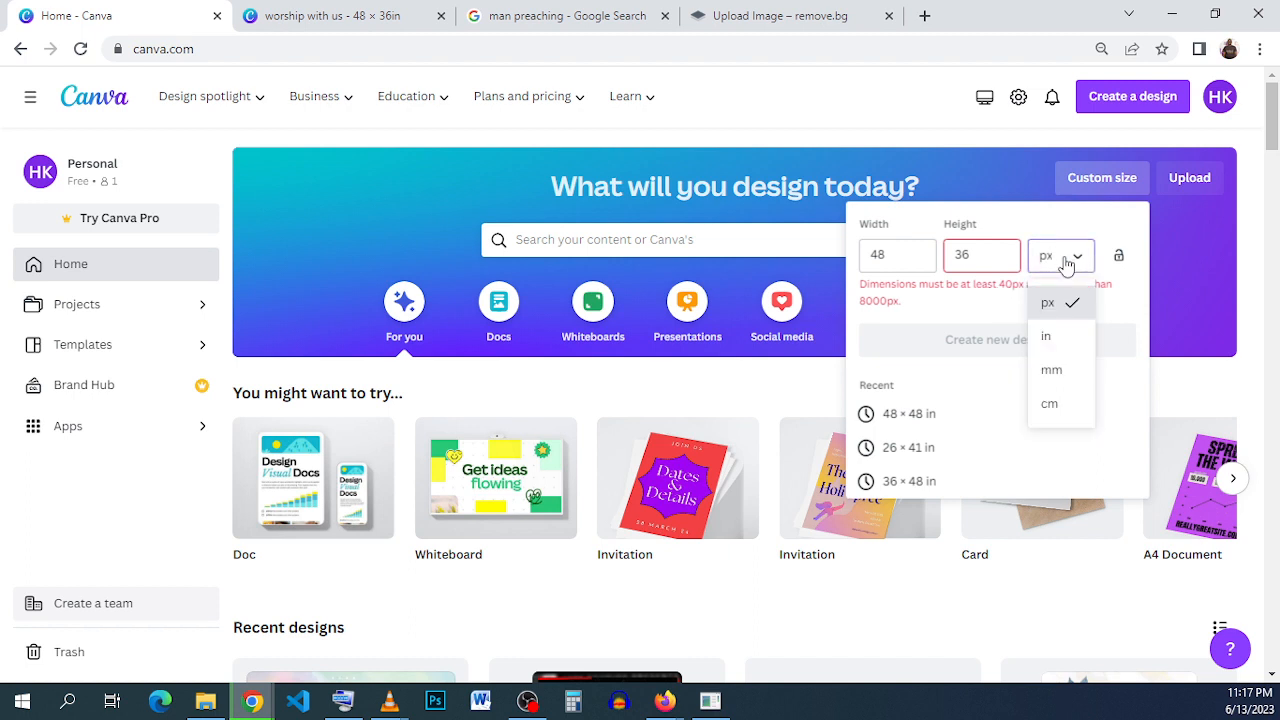
pyautogui.click(1045, 338)
pyautogui.click(1063, 256)
# - Set the custom size to 48 in wide by 36 in high and create the new design
pyautogui.click(888, 258)
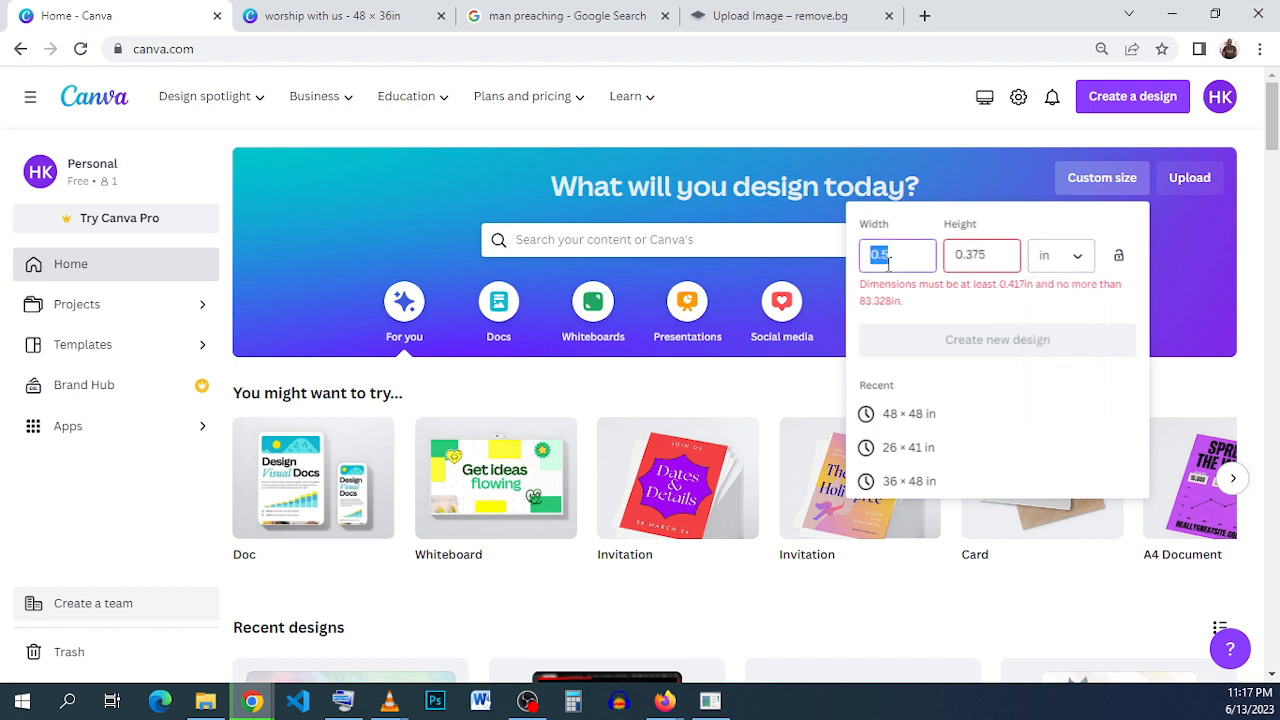
pyautogui.write('1')
pyautogui.write('8')
pyautogui.click(968, 254)
pyautogui.doubleClick(970, 254)
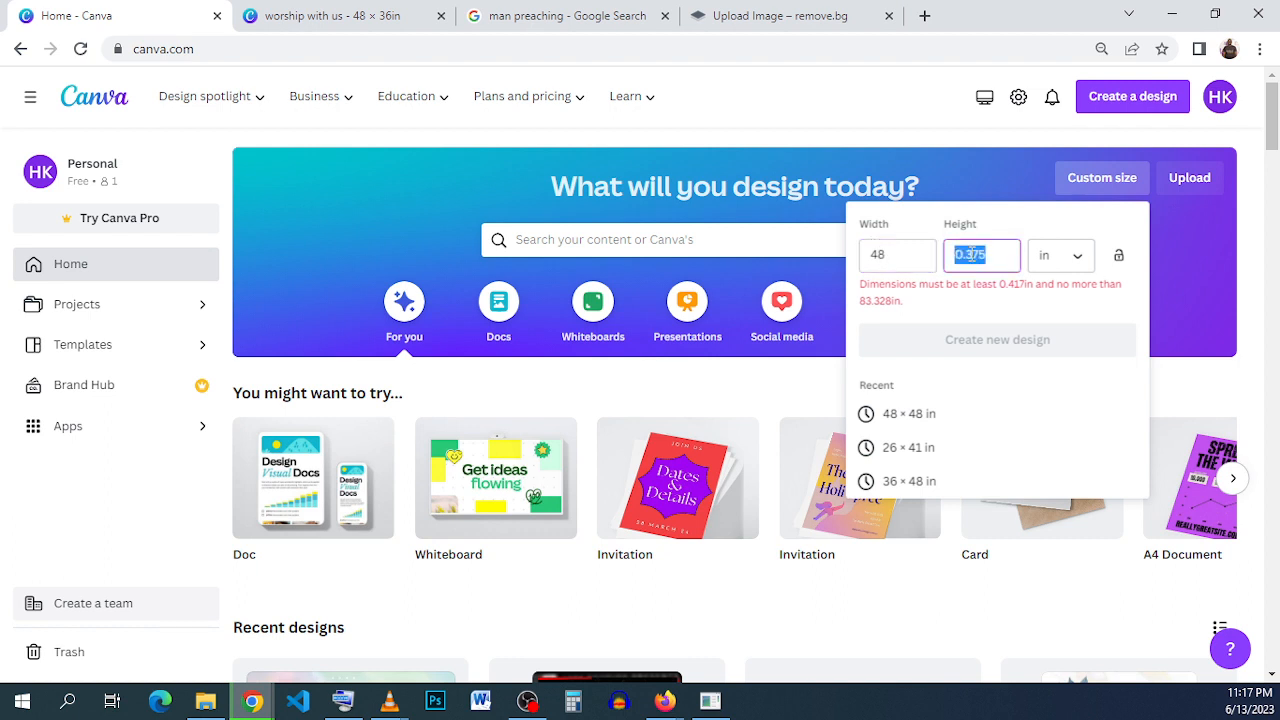
pyautogui.write('36')
pyautogui.click(997, 308)
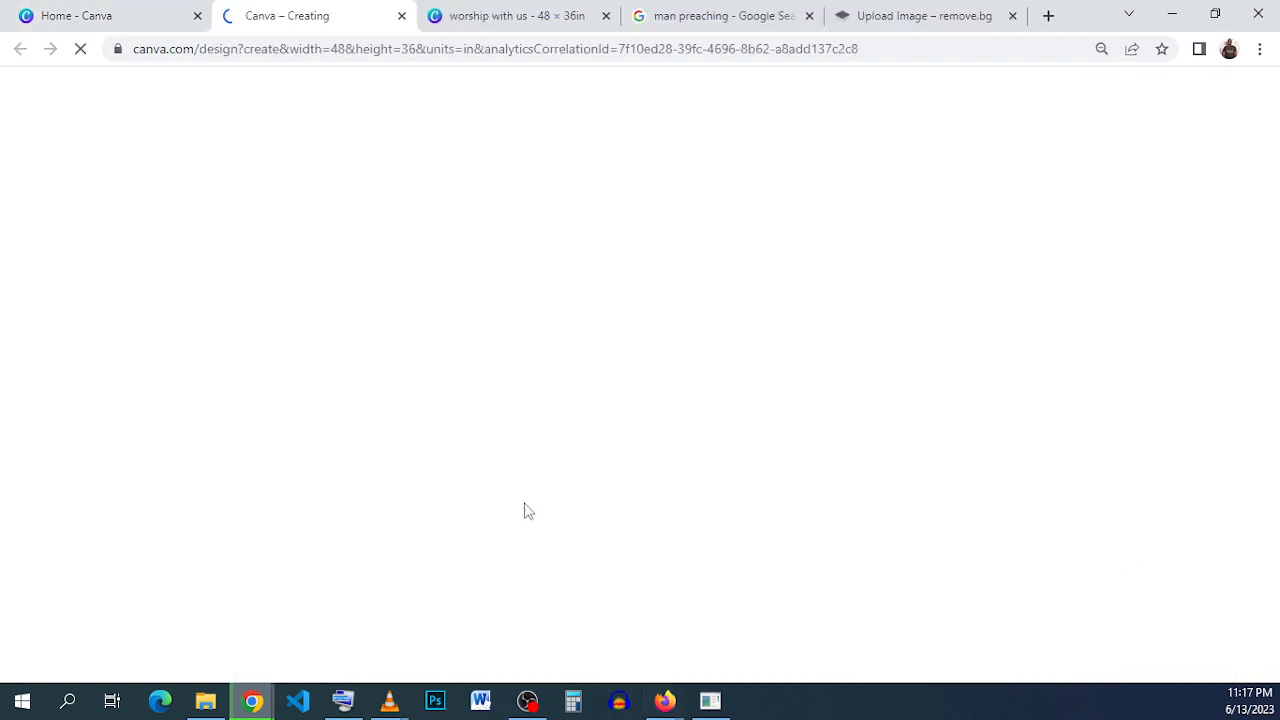
# - Copy the Unsplash photo of the man with a microphone on a blue stage from the "man preaching" Google image results
pyautogui.click(505, 24)
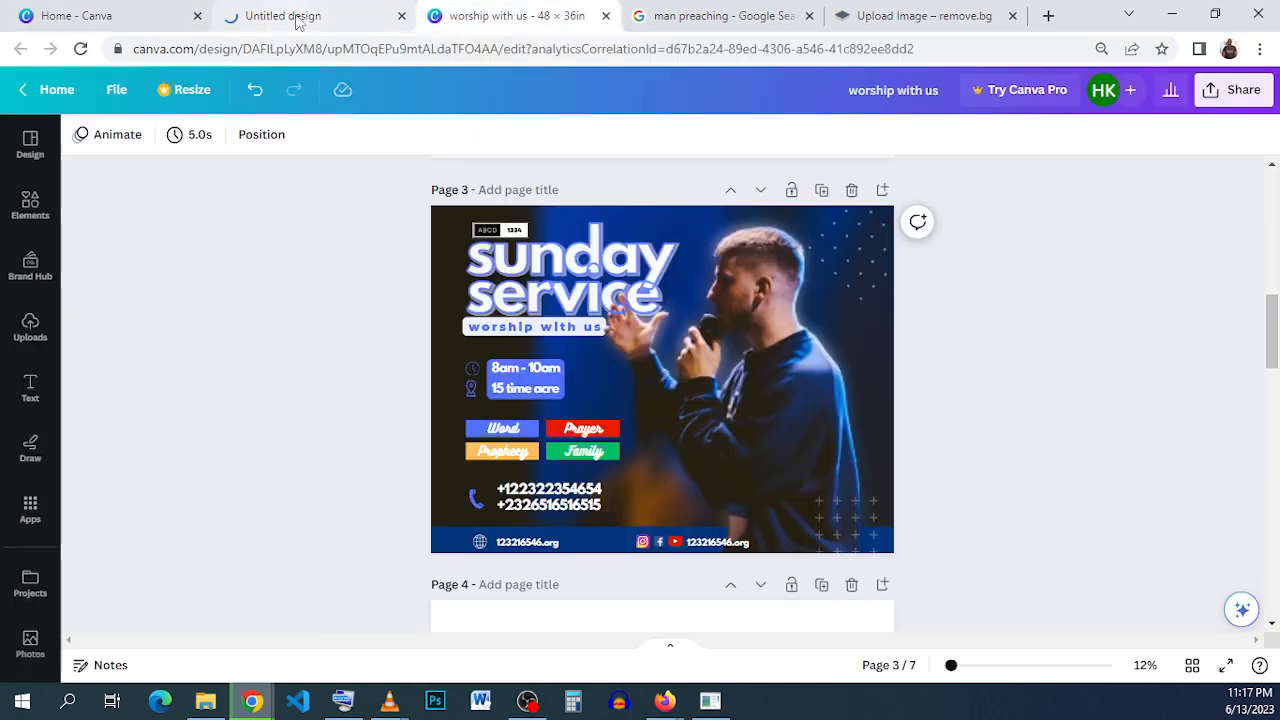
pyautogui.click(300, 20)
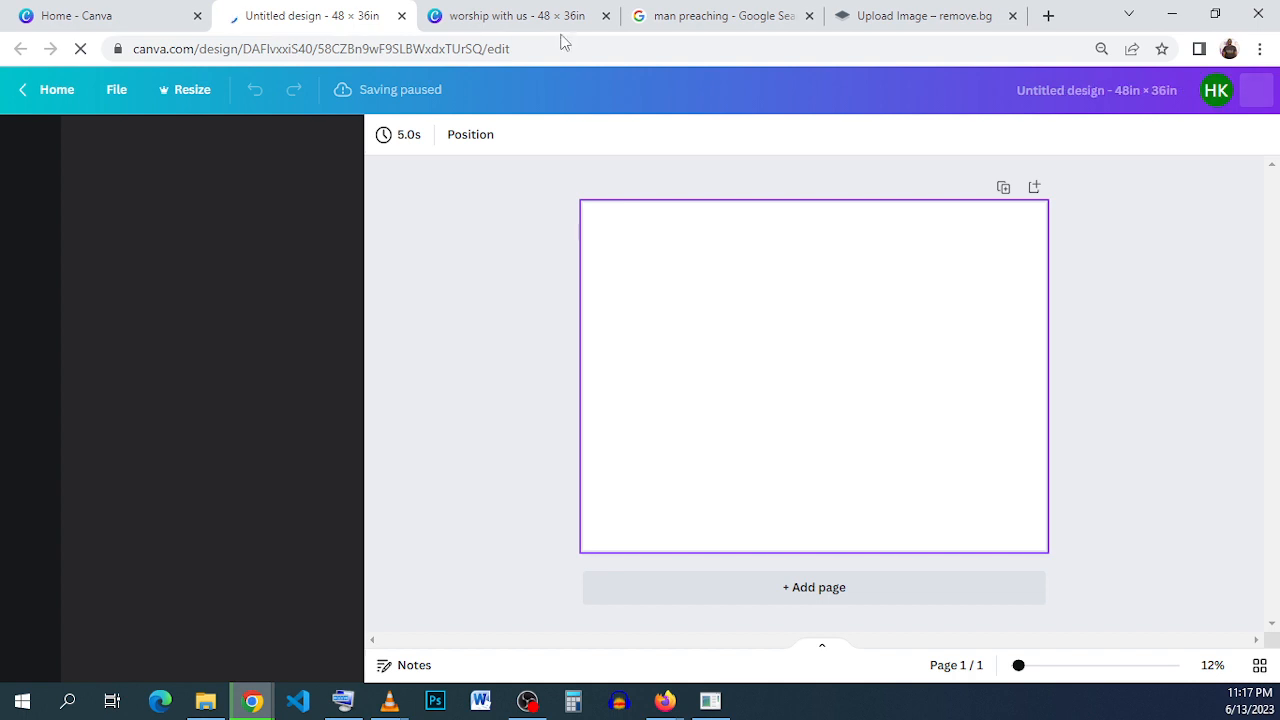
pyautogui.click(530, 16)
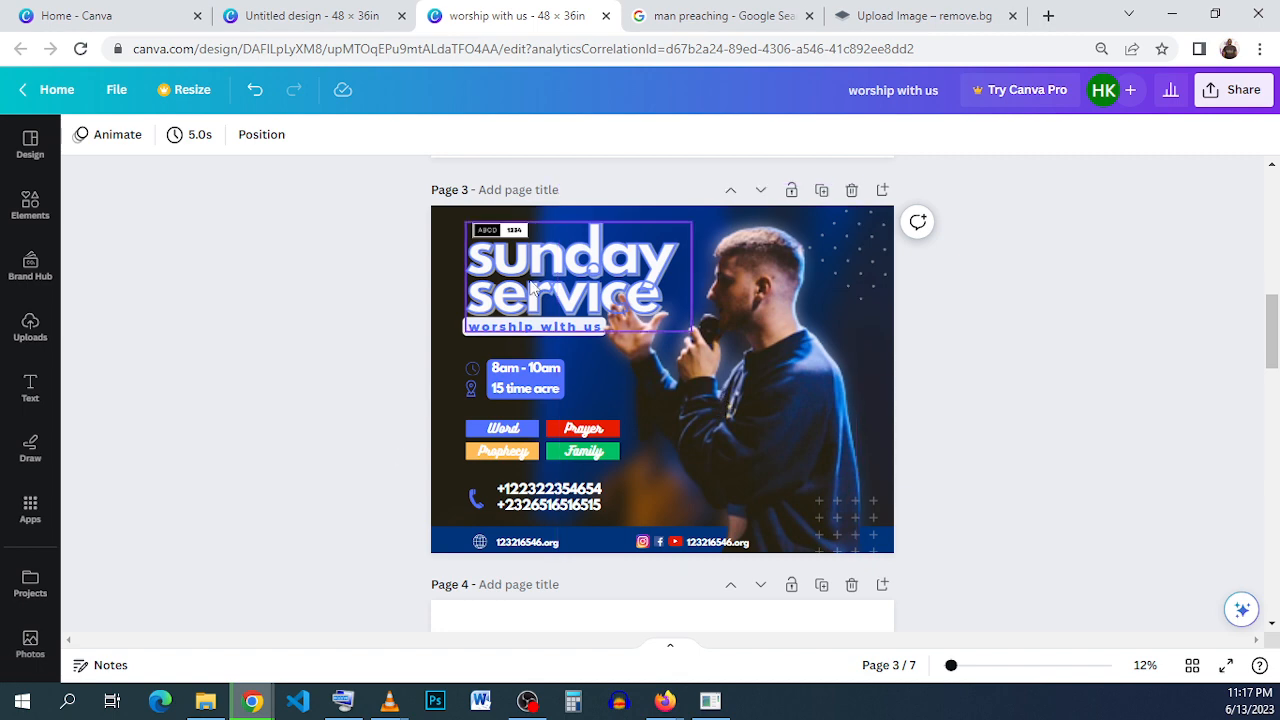
pyautogui.click(715, 16)
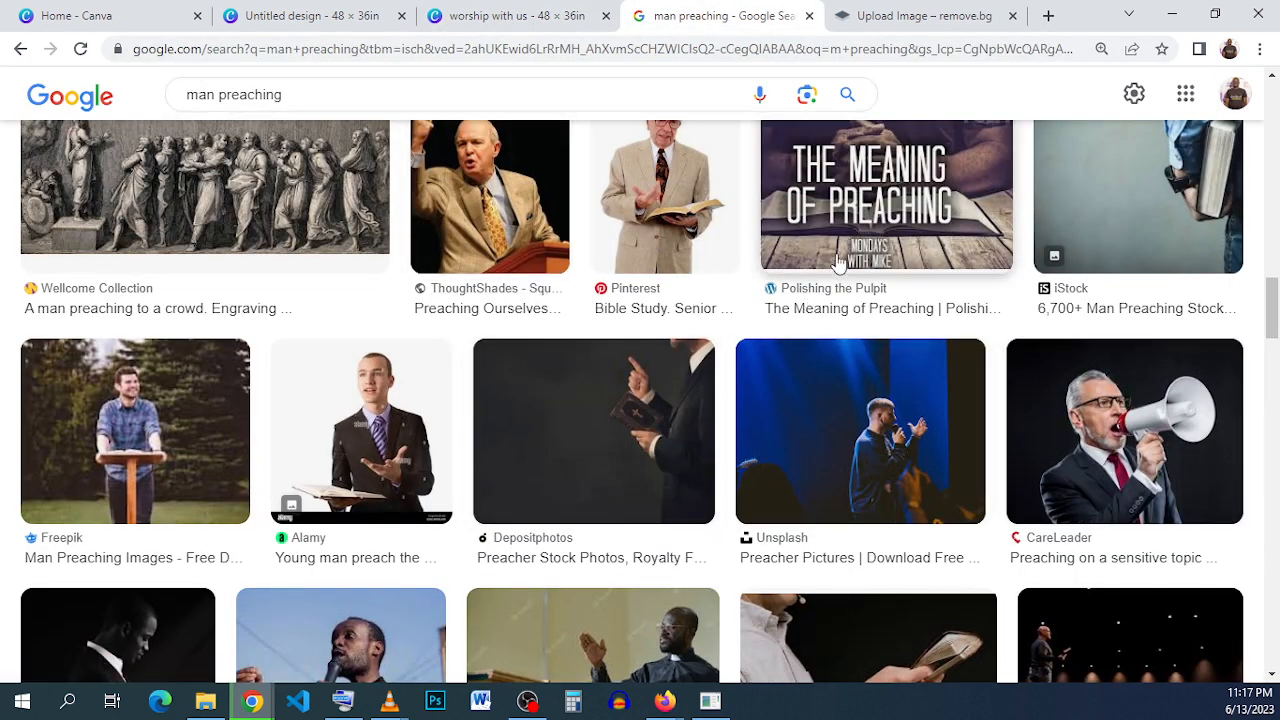
pyautogui.click(774, 448)
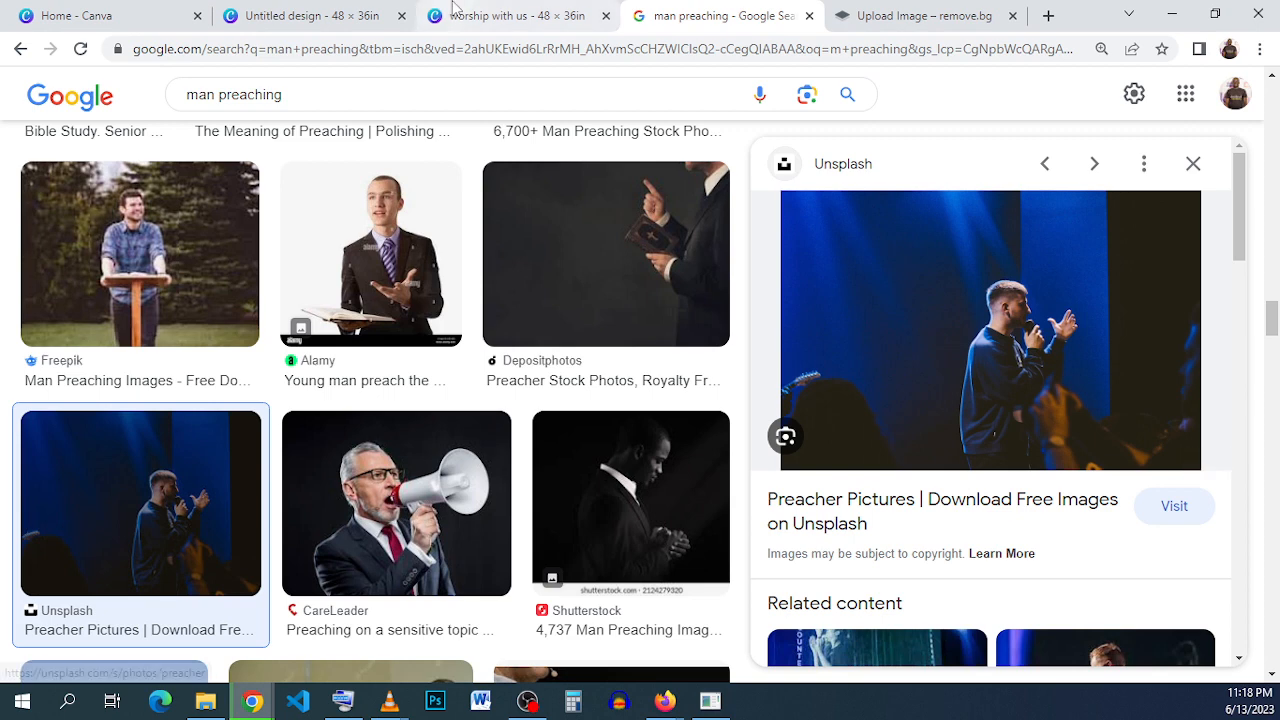
pyautogui.rightClick(925, 310)
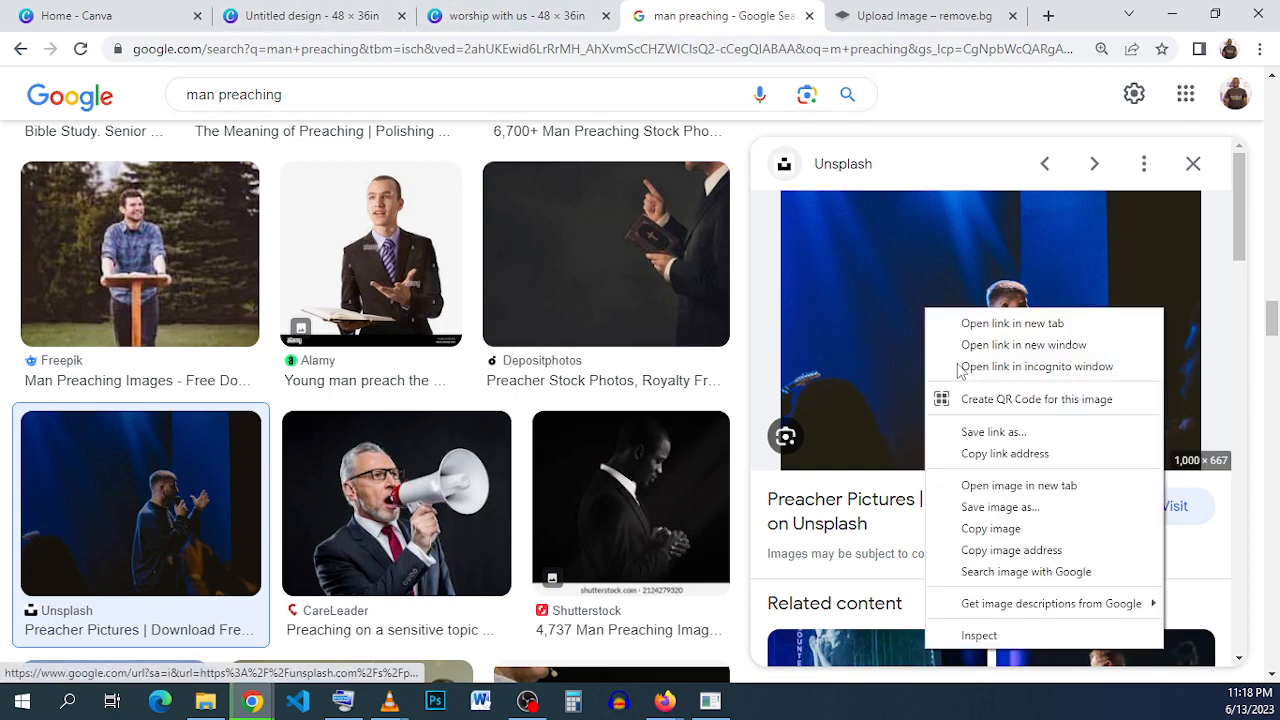
pyautogui.click(1068, 528)
# - Switch back to the untitled 48 × 36 in design and paste the copied preacher photo onto the blank page
pyautogui.click(305, 15)
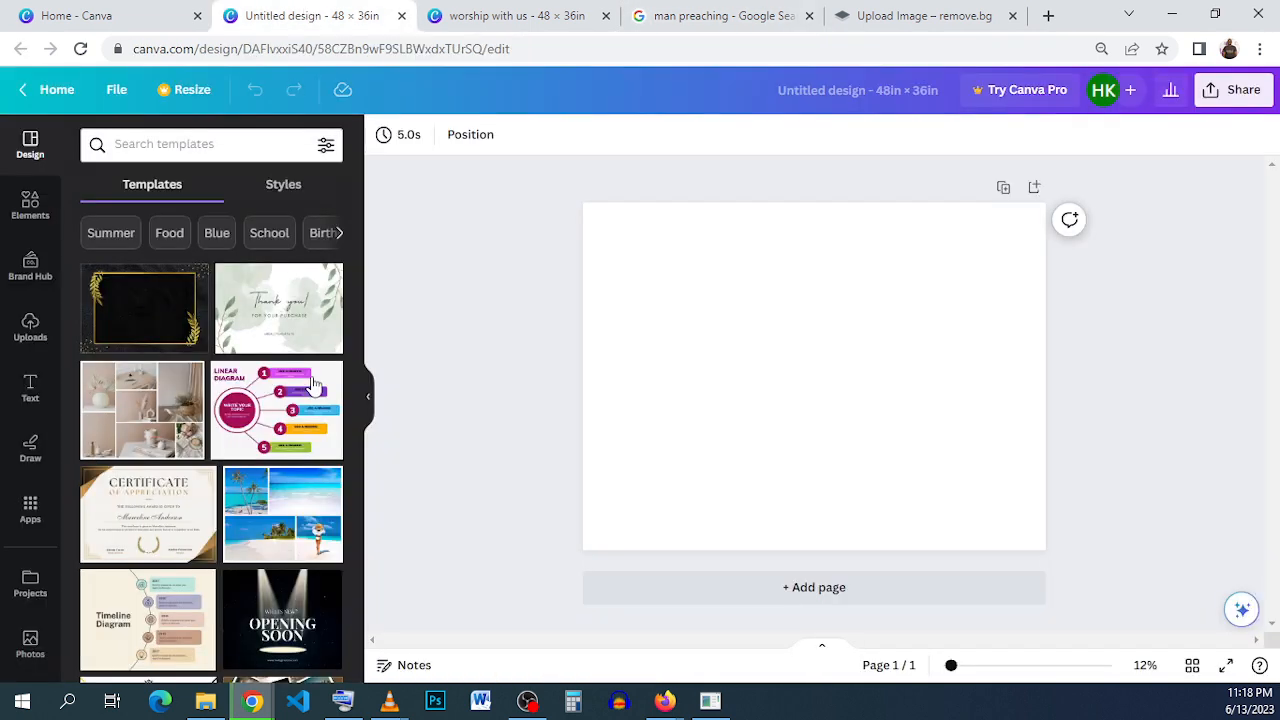
pyautogui.rightClick(806, 329)
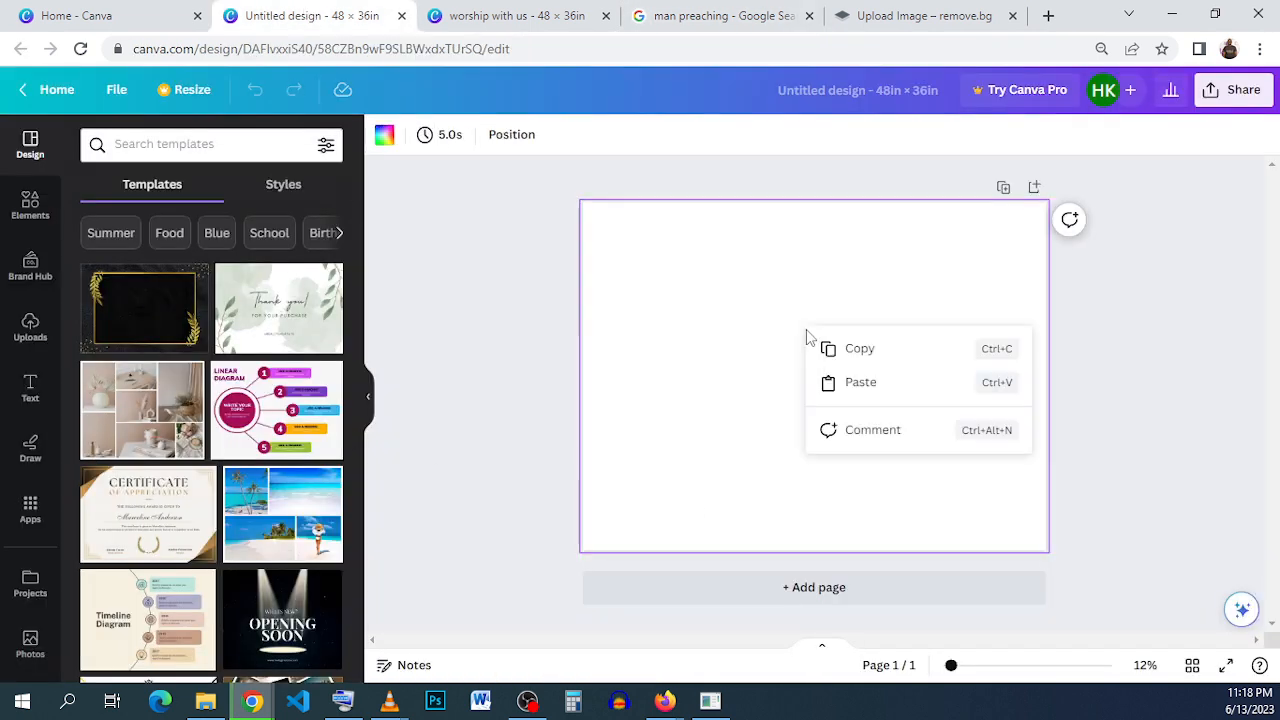
pyautogui.click(874, 397)
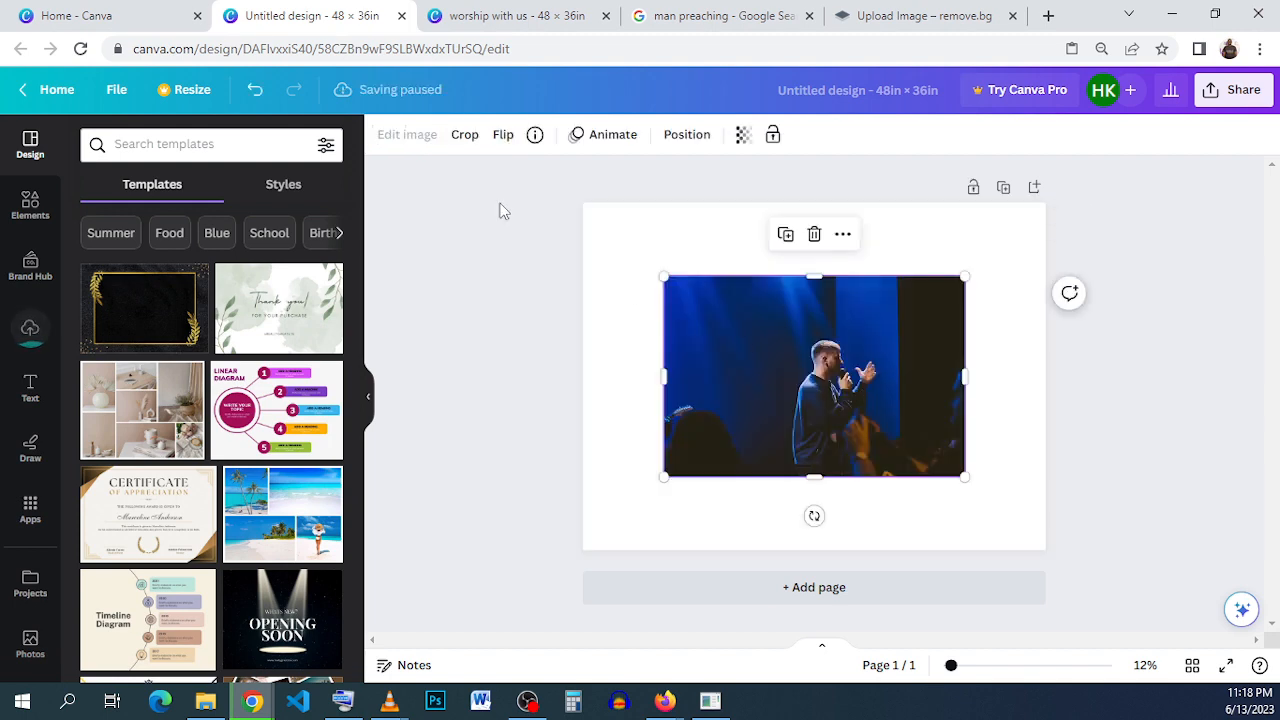
# - Compare with the "worship with us" flyer and flip the pasted photo horizontally so the man faces the other way
pyautogui.click(506, 12)
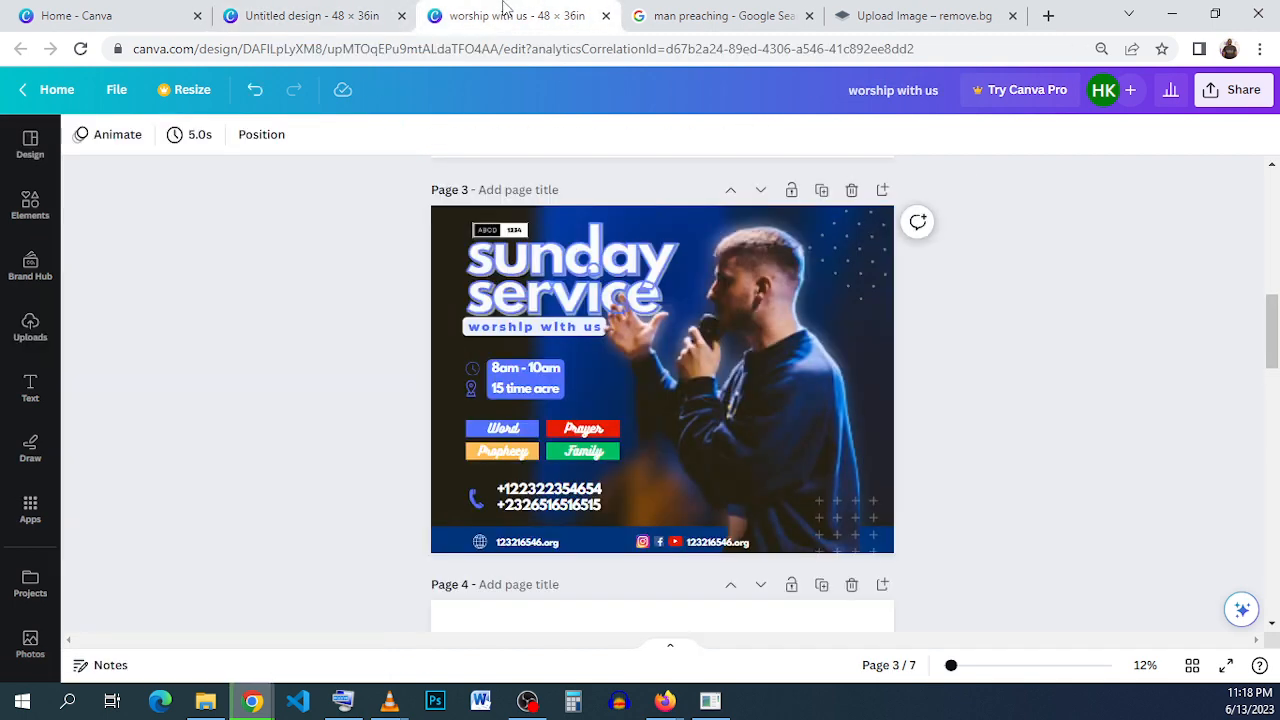
pyautogui.click(336, 14)
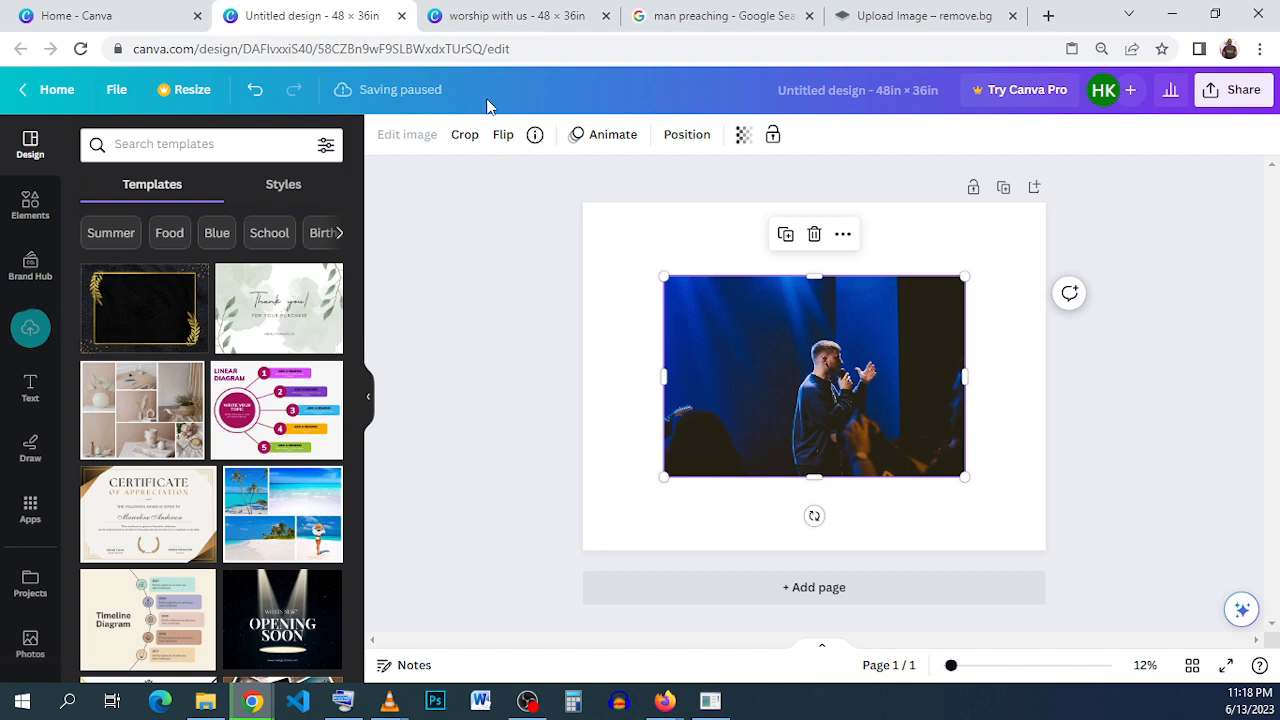
pyautogui.click(495, 136)
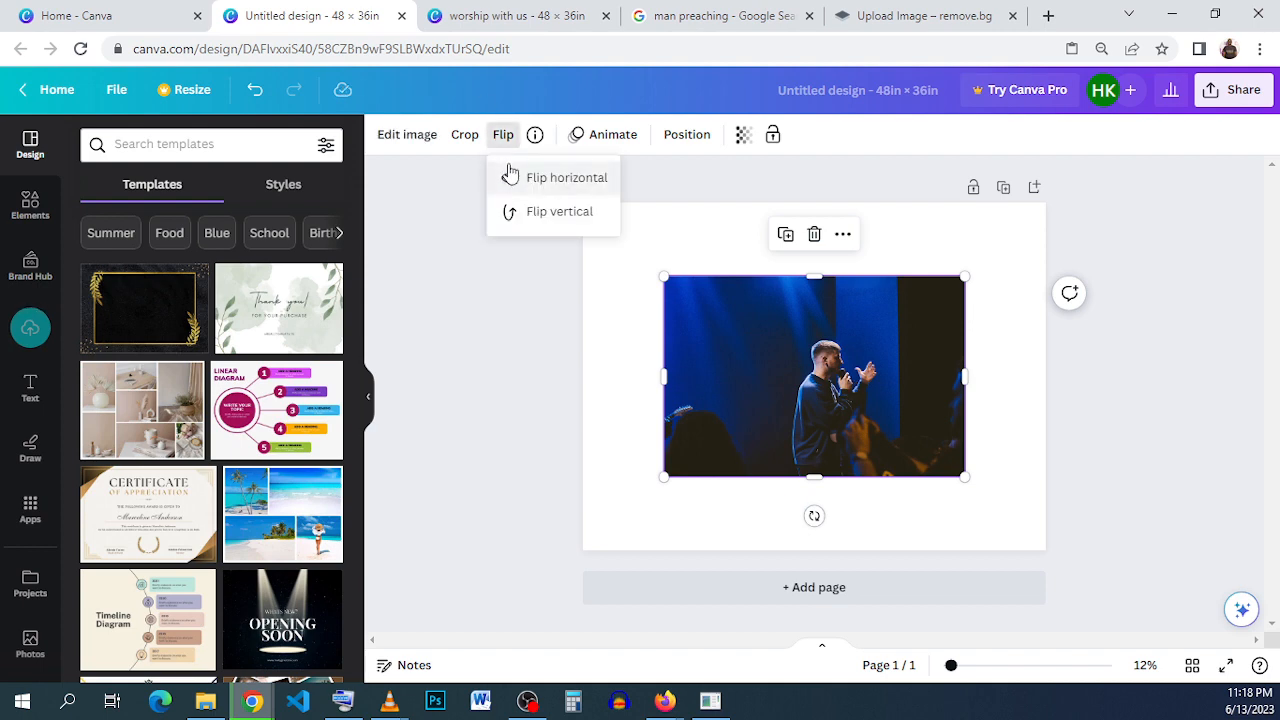
pyautogui.click(516, 177)
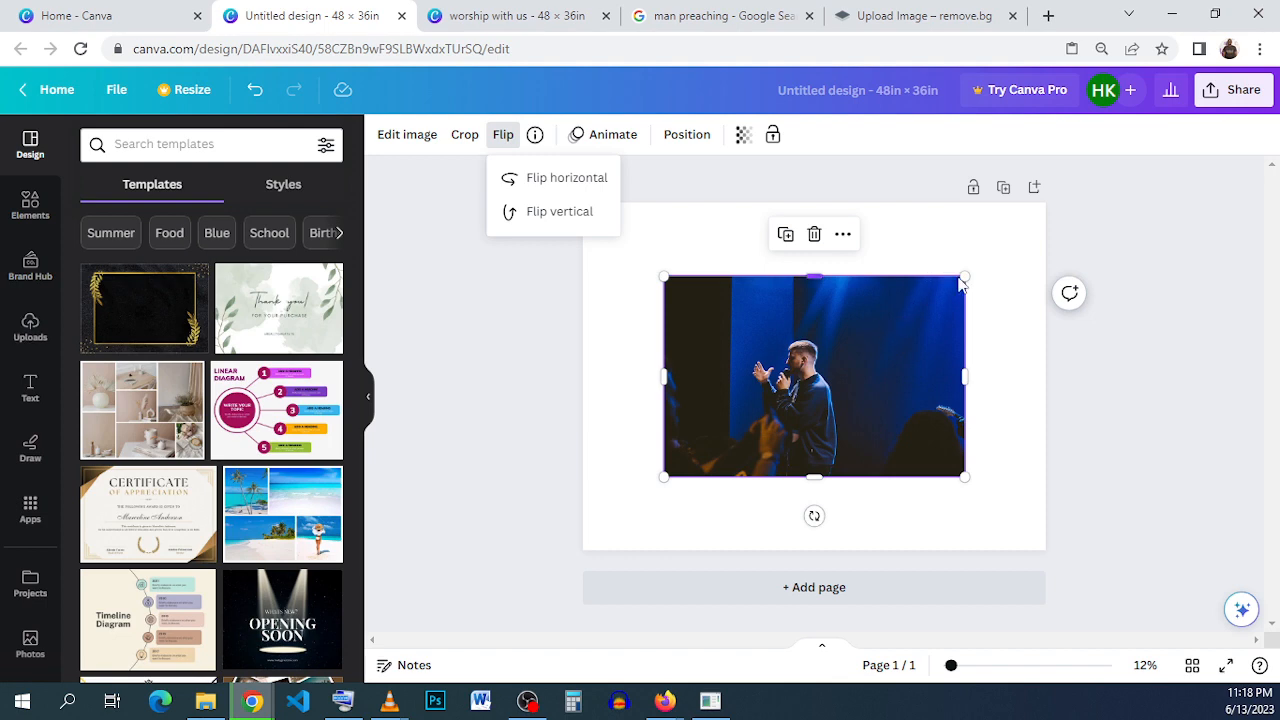
# - Enlarge the flipped photo past the page edges so that it covers the whole page
pyautogui.moveTo(964, 276); pyautogui.dragTo(1120, 191)
pyautogui.moveTo(957, 311); pyautogui.dragTo(890, 341)
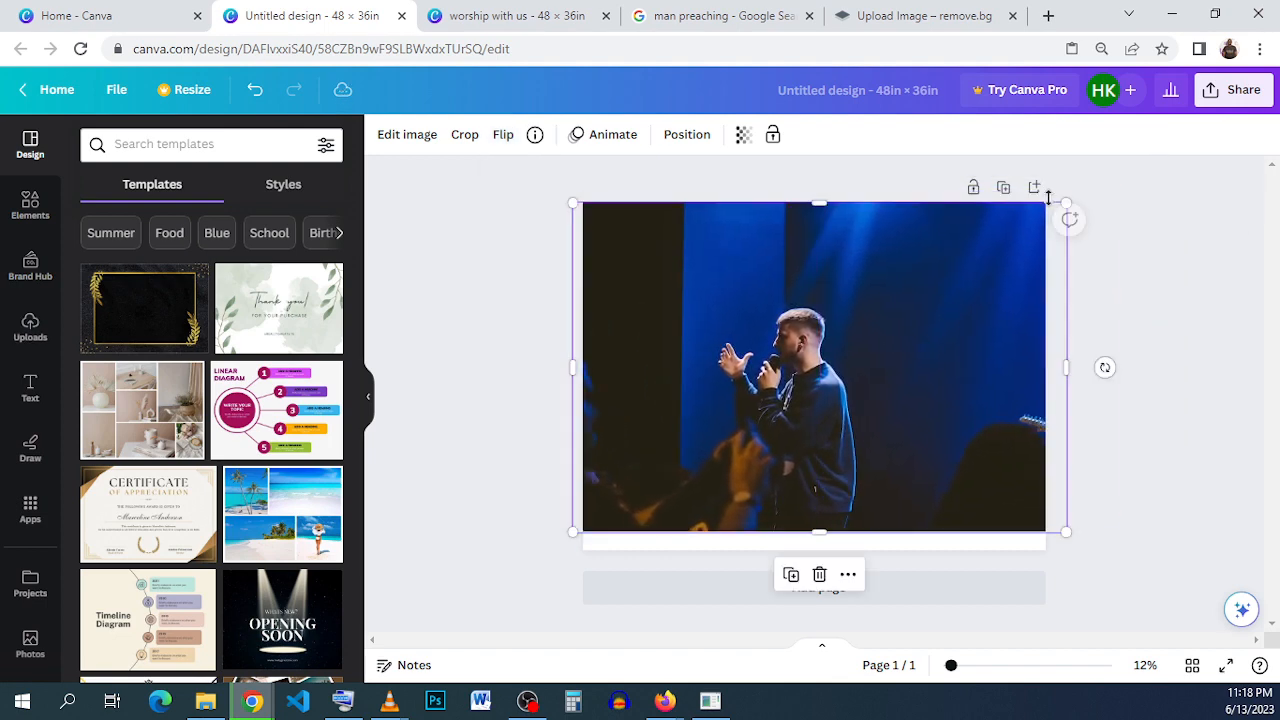
pyautogui.moveTo(1207, 180); pyautogui.dragTo(1243, 156)
pyautogui.moveTo(826, 320); pyautogui.dragTo(833, 314)
pyautogui.click(474, 28)
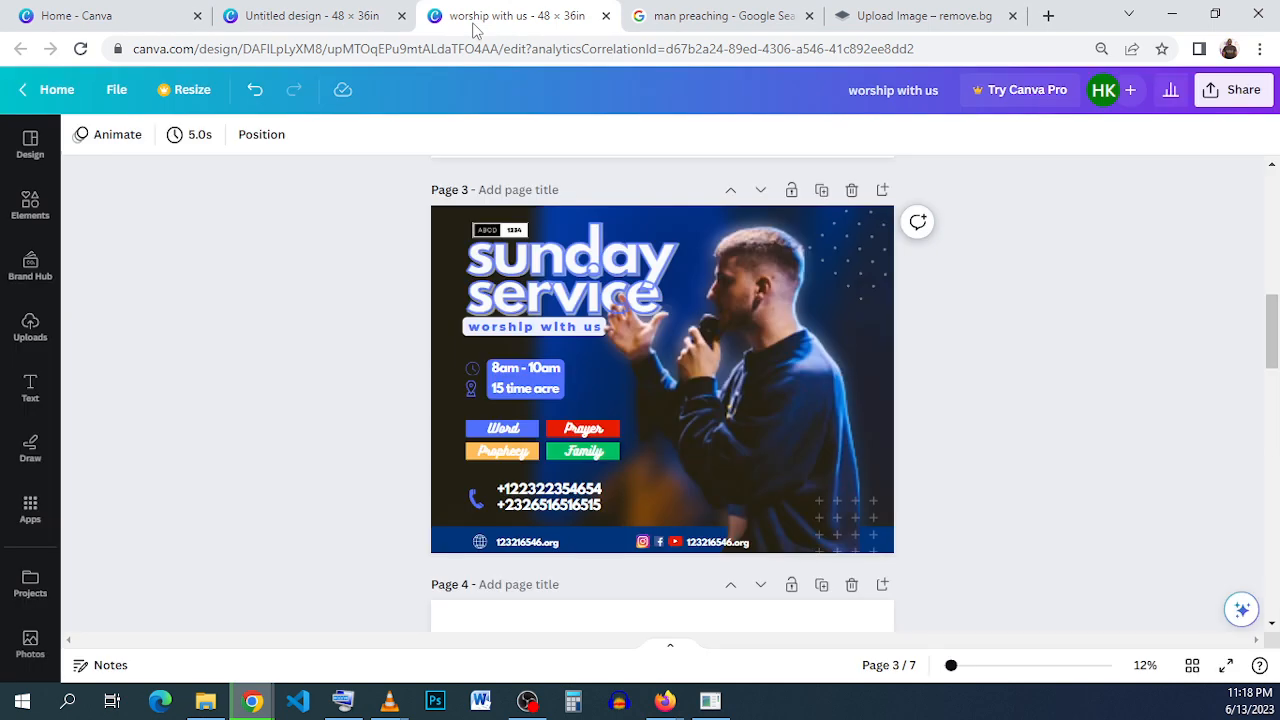
pyautogui.click(320, 20)
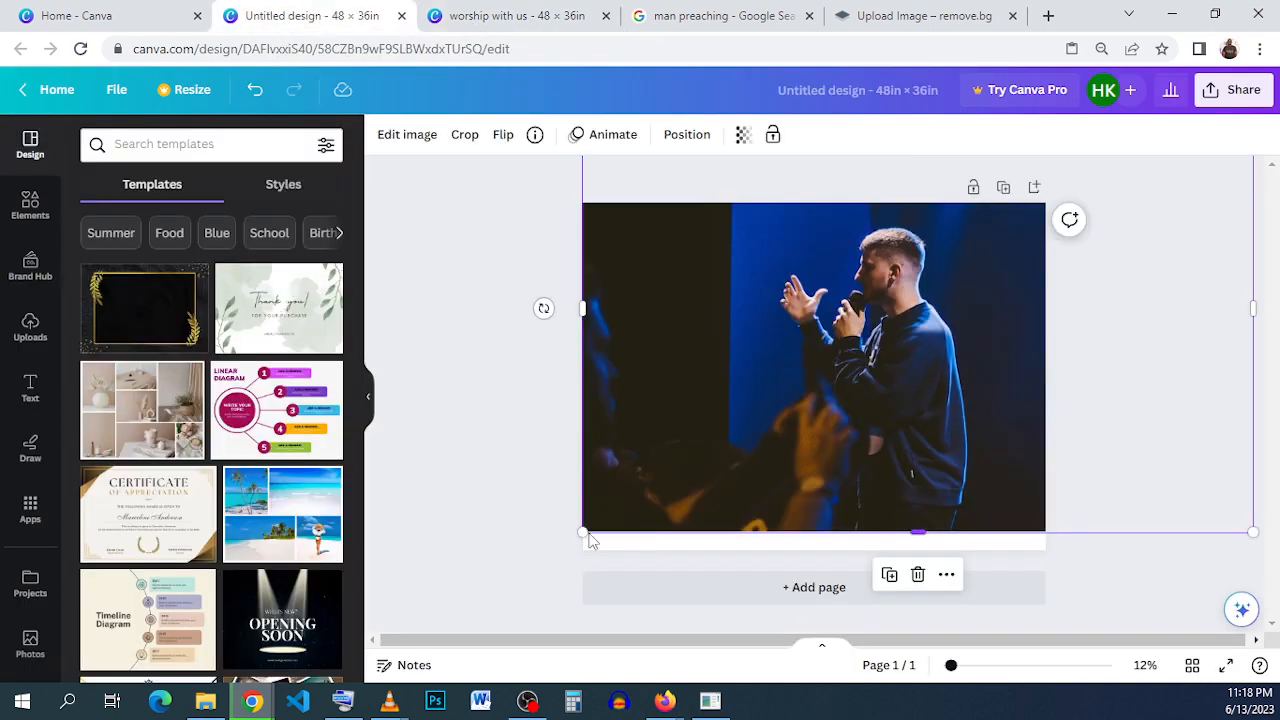
pyautogui.moveTo(579, 548)
pyautogui.mouseDown()
pyautogui.moveTo(537, 586)
pyautogui.moveTo(557, 543)
pyautogui.mouseUp()
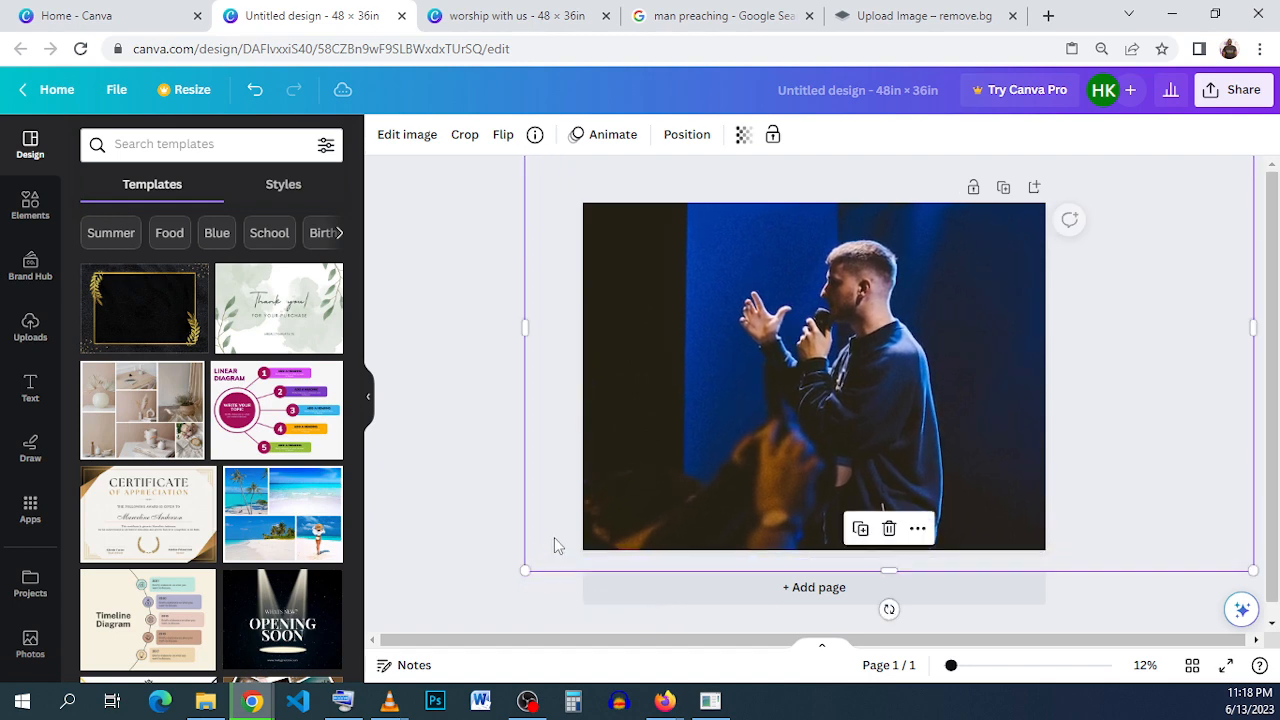
# - Rescale and reposition the photo to match the reference flyer, with the man's upper body filling the page's right half
pyautogui.moveTo(621, 506); pyautogui.dragTo(603, 524)
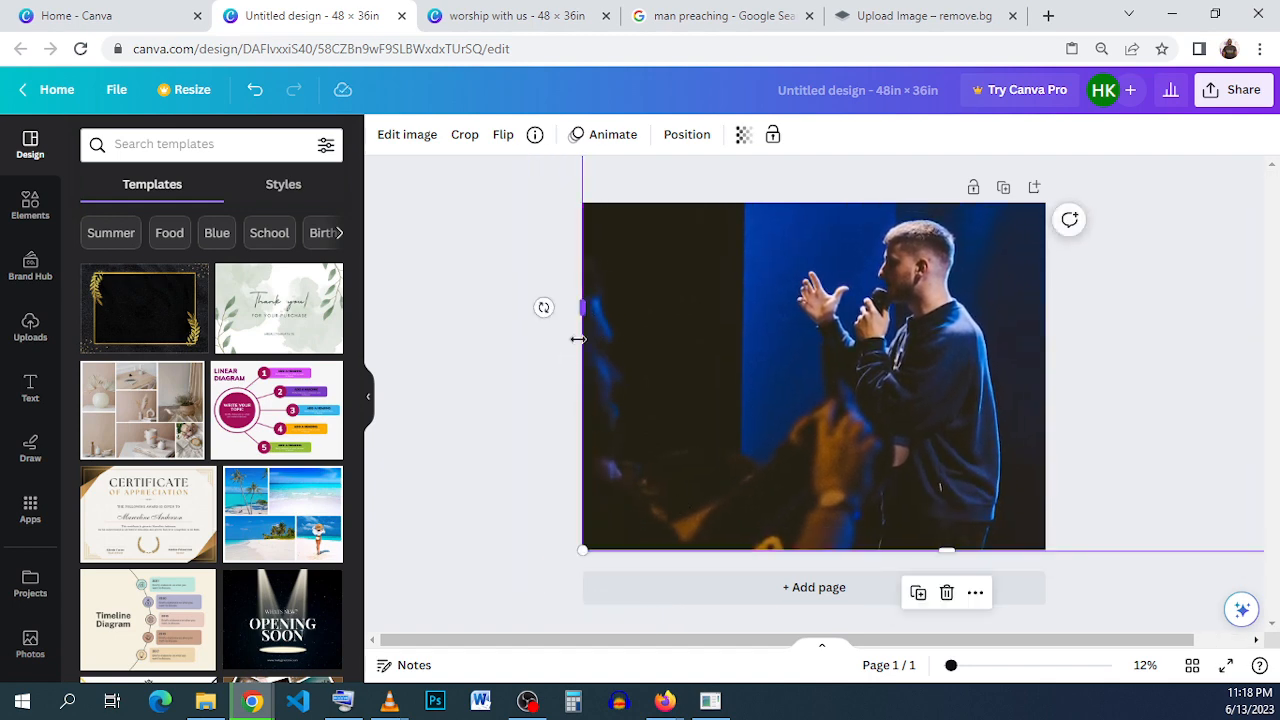
pyautogui.moveTo(531, 582); pyautogui.dragTo(448, 632)
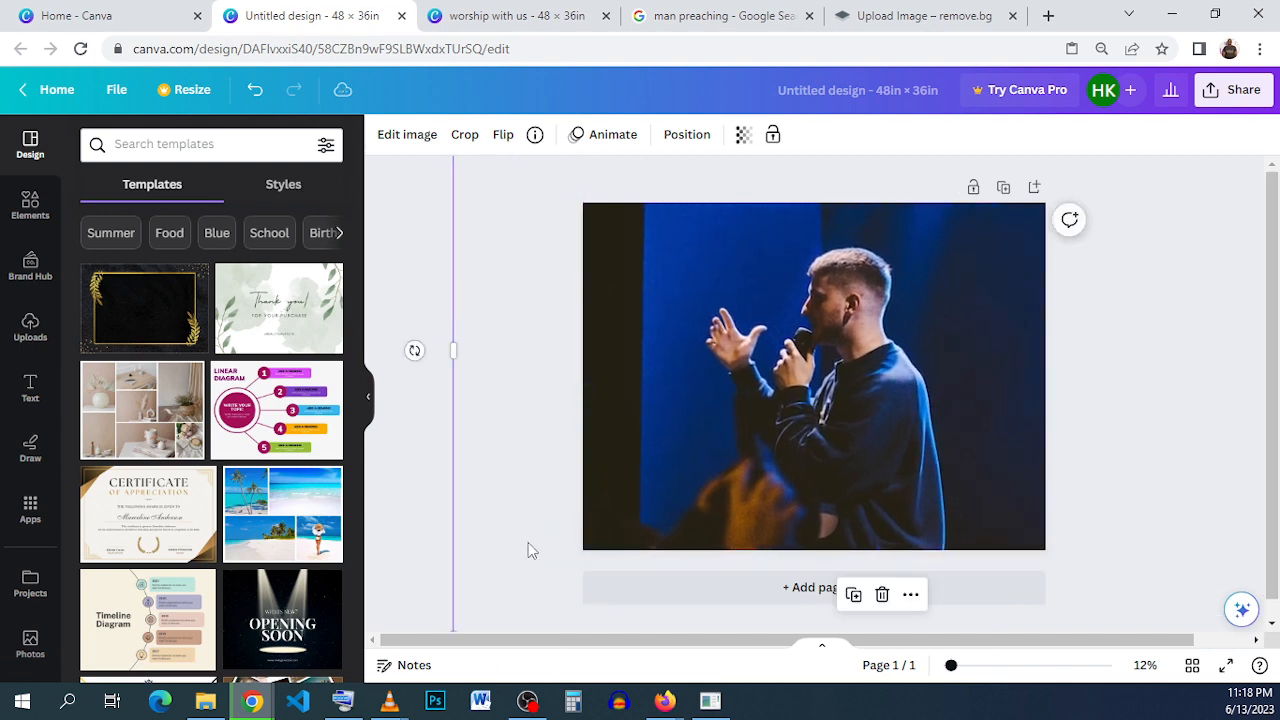
pyautogui.moveTo(529, 548); pyautogui.dragTo(577, 514)
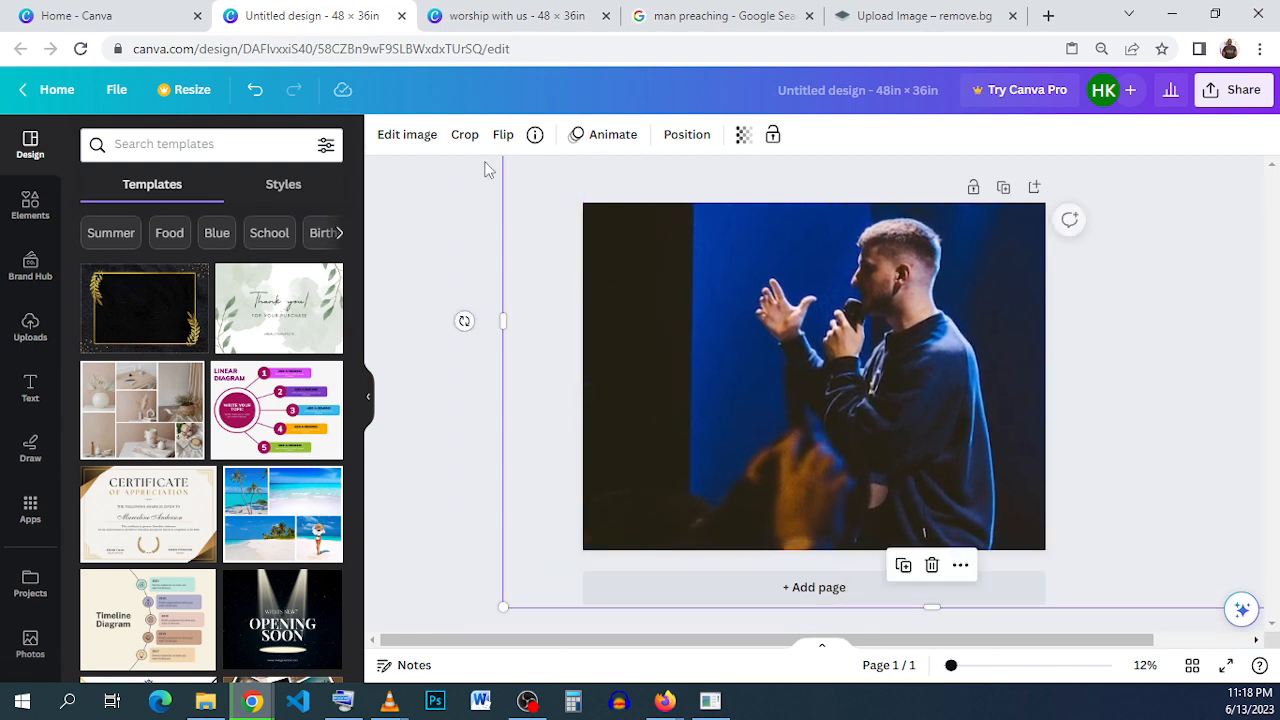
pyautogui.click(549, 8)
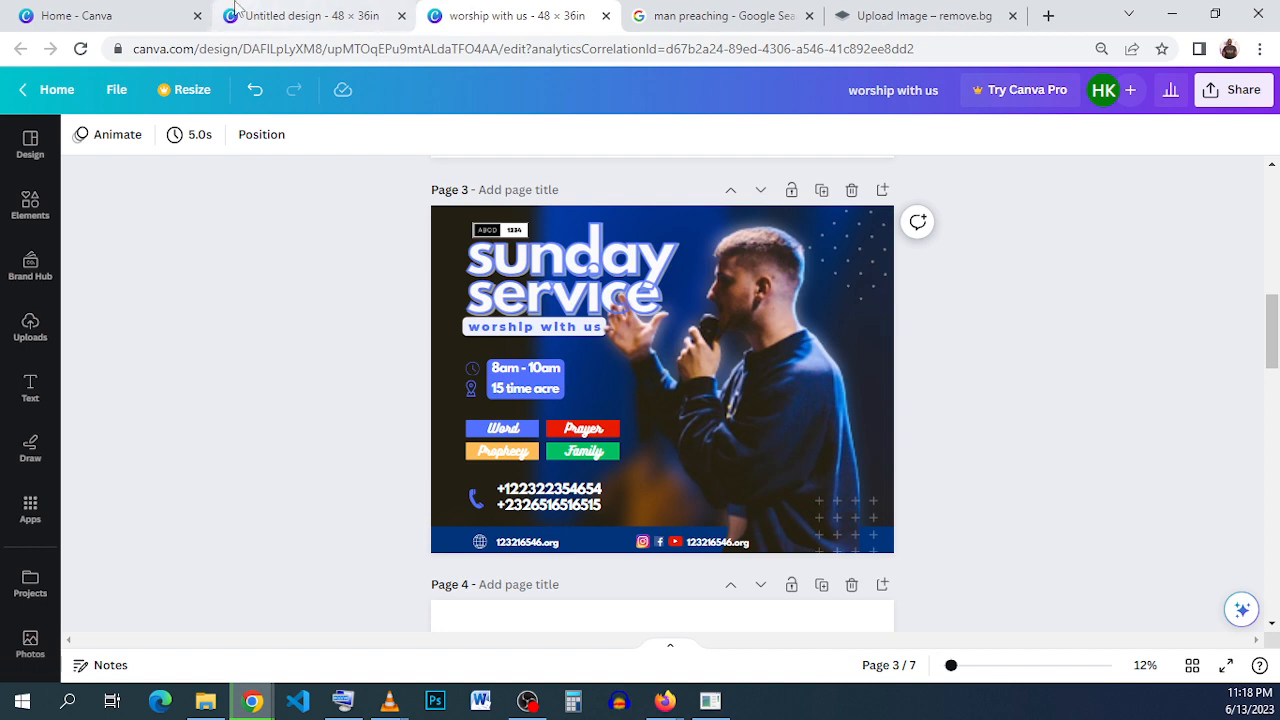
pyautogui.click(265, 12)
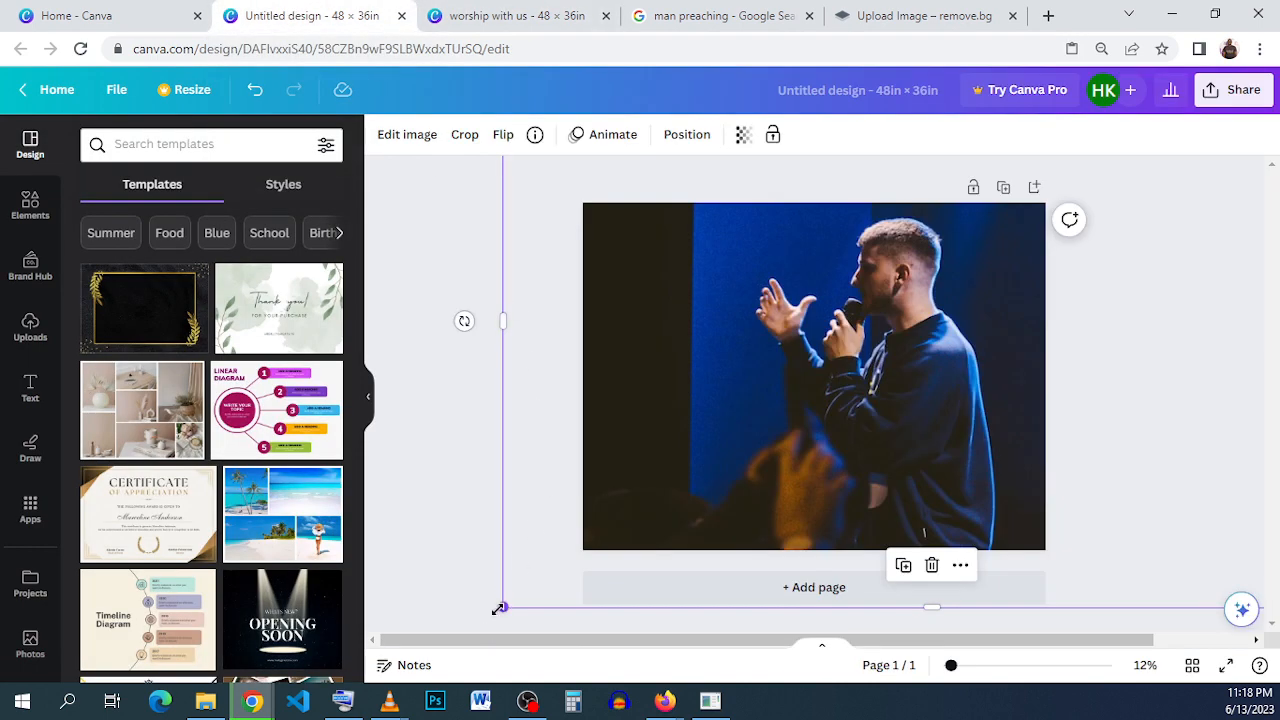
pyautogui.moveTo(498, 608); pyautogui.dragTo(534, 563)
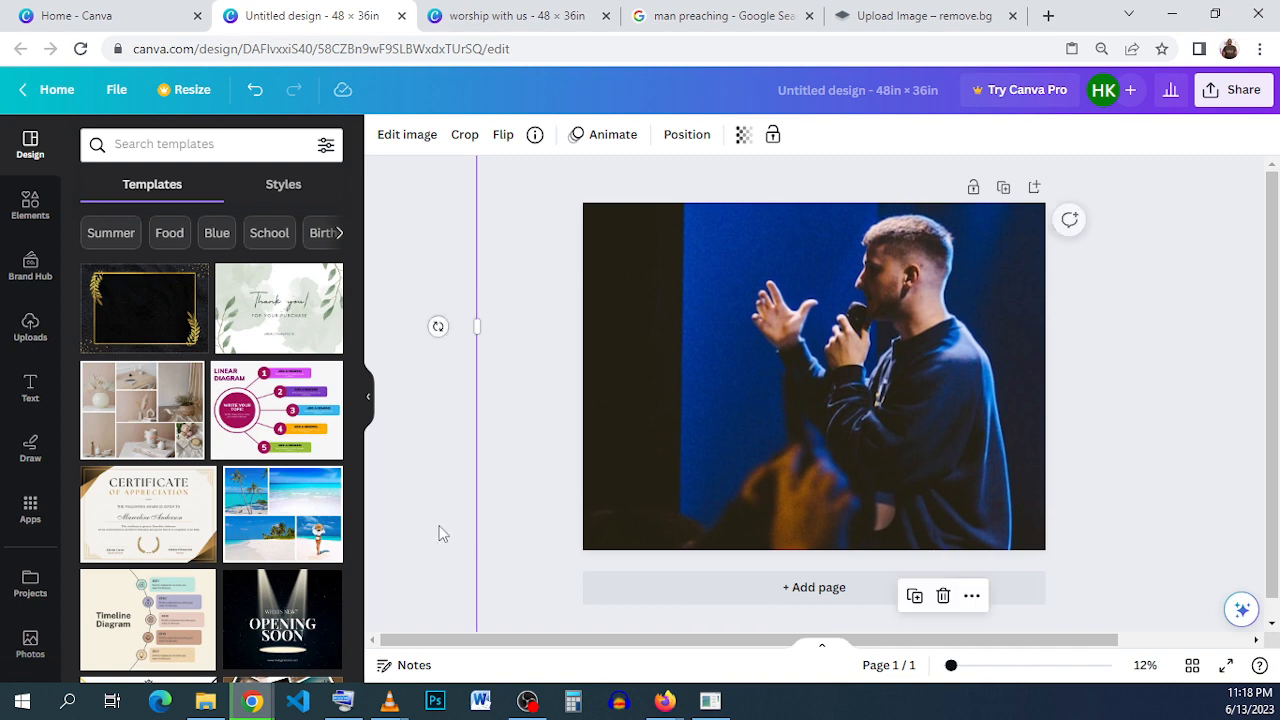
pyautogui.click(432, 487)
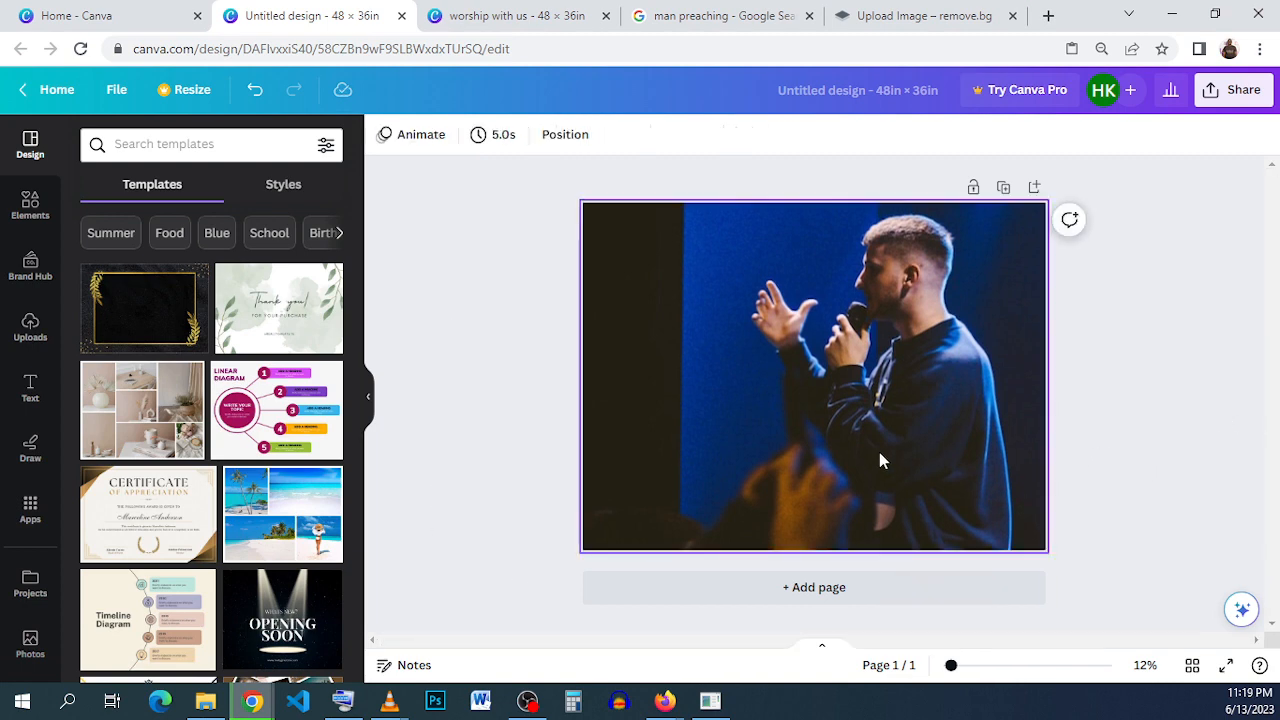
# - Compare the background photo with the "worship with us" flyer and examine the font and size of its "sunday service" headline
pyautogui.click(849, 368)
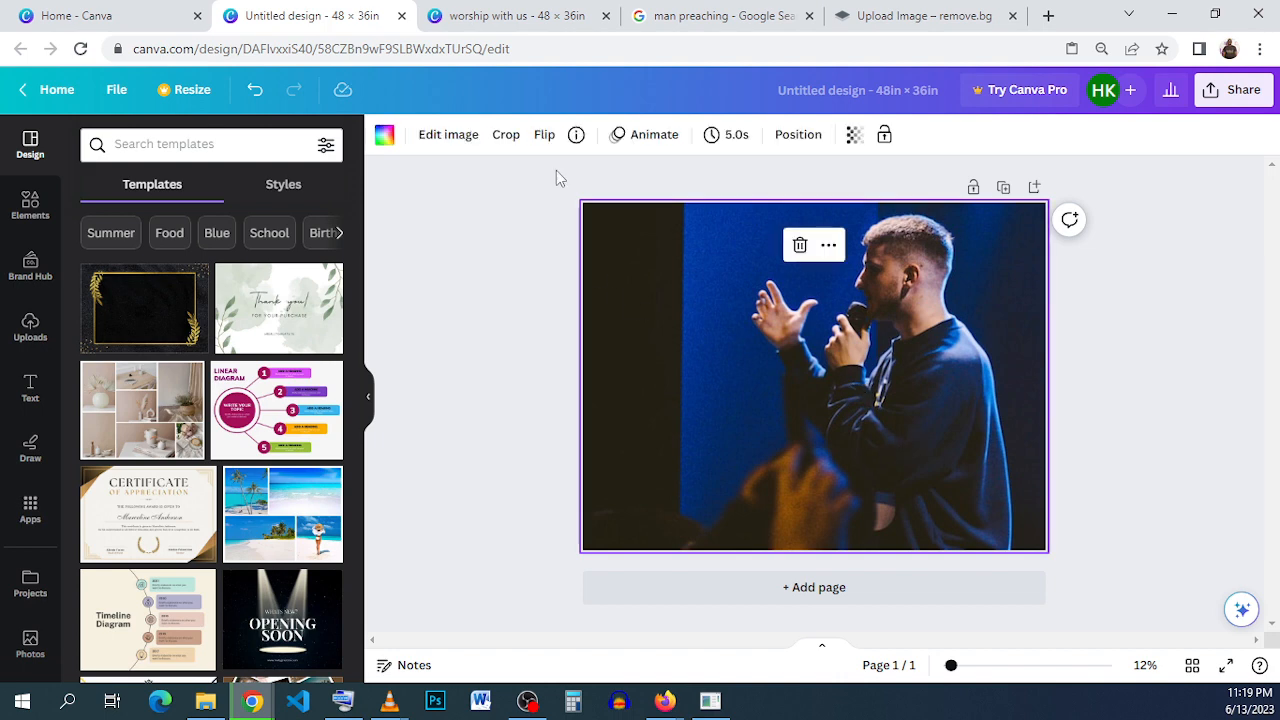
pyautogui.click(452, 16)
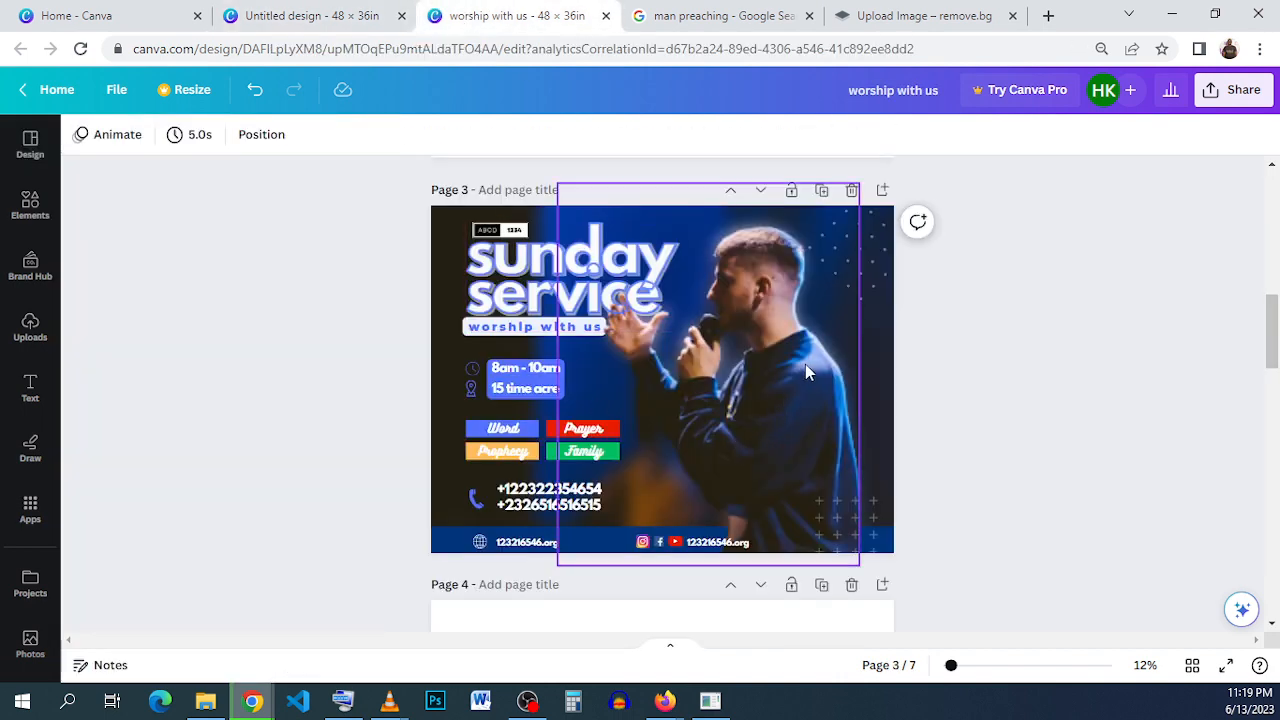
pyautogui.click(347, 15)
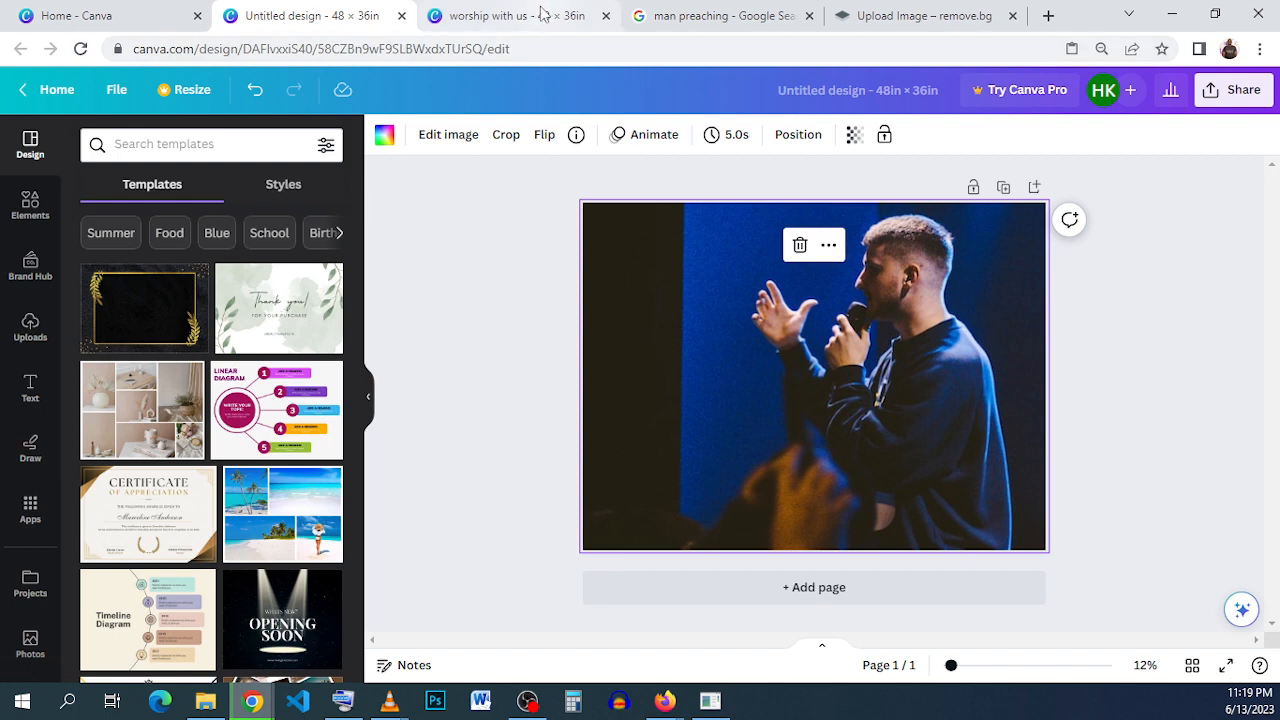
pyautogui.click(448, 22)
pyautogui.click(350, 20)
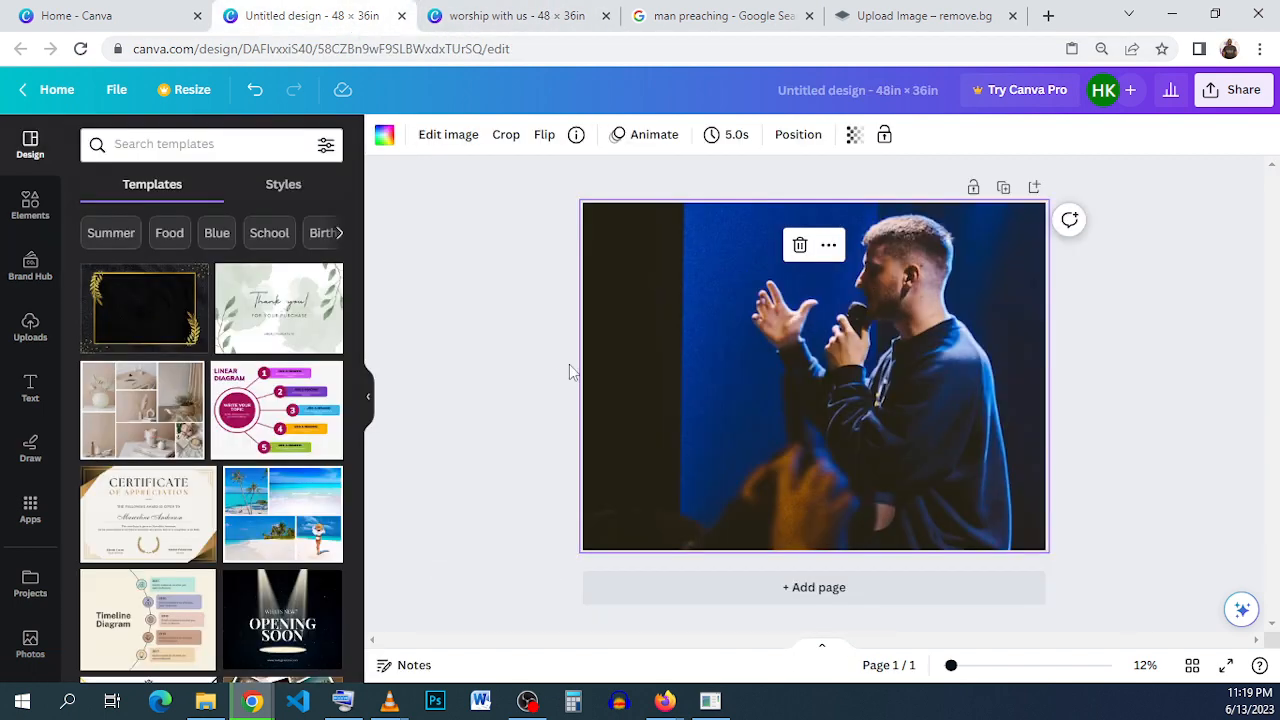
pyautogui.click(1113, 352)
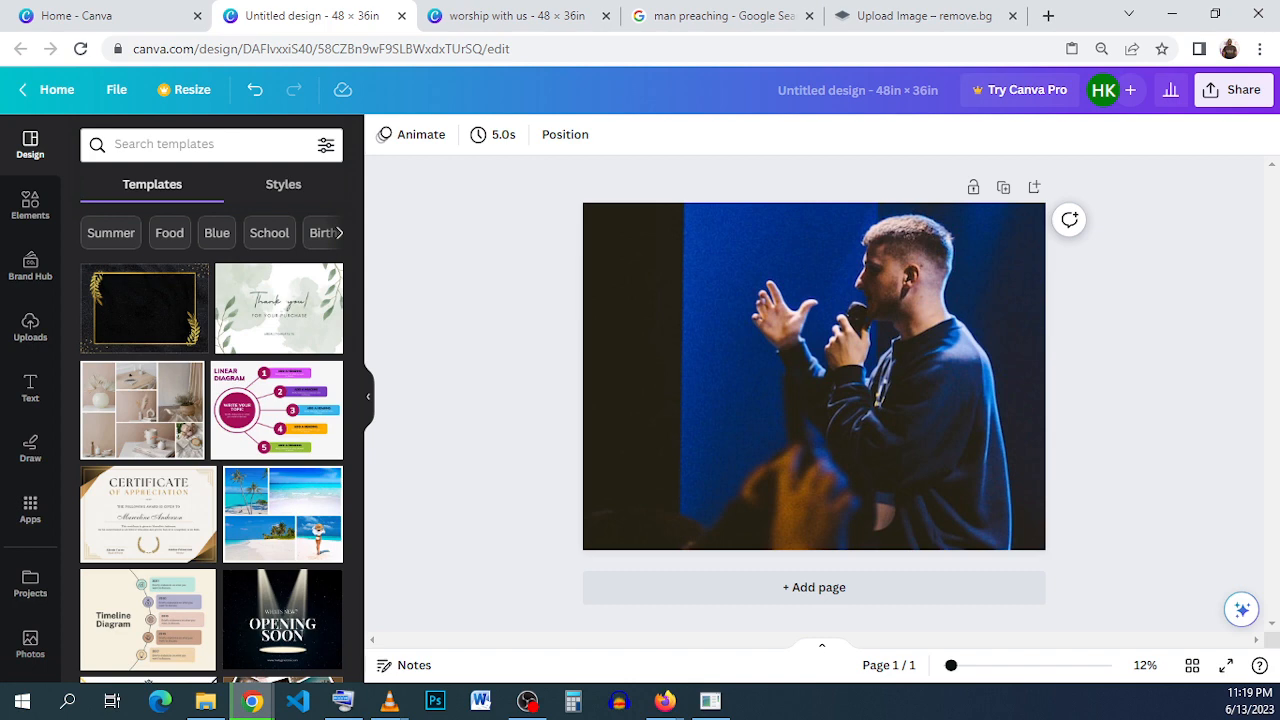
pyautogui.click(506, 12)
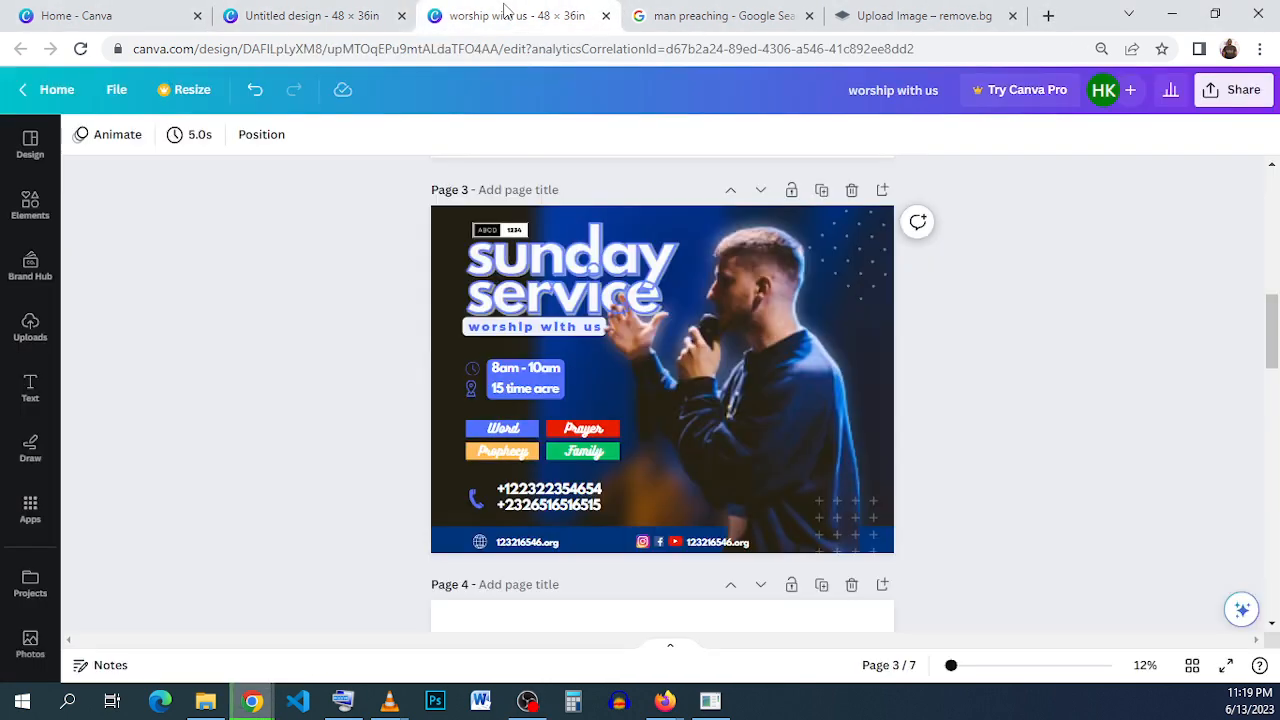
pyautogui.click(553, 279)
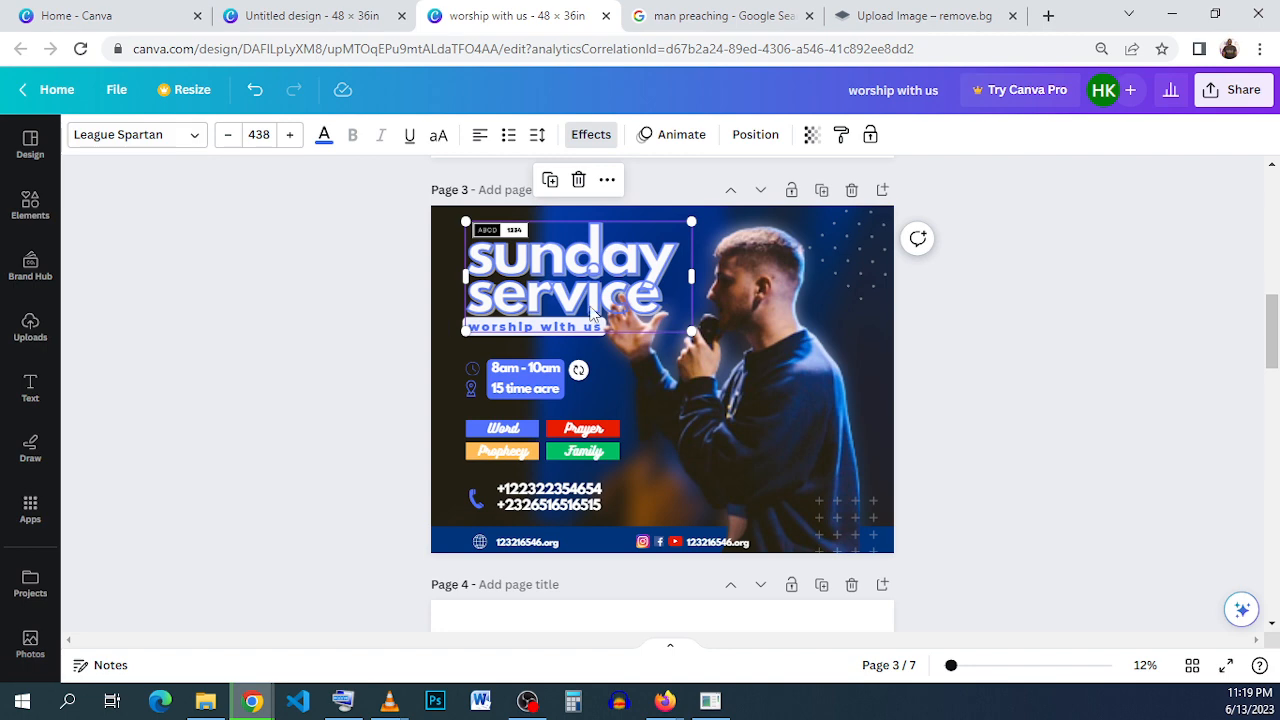
pyautogui.click(932, 374)
pyautogui.click(512, 270)
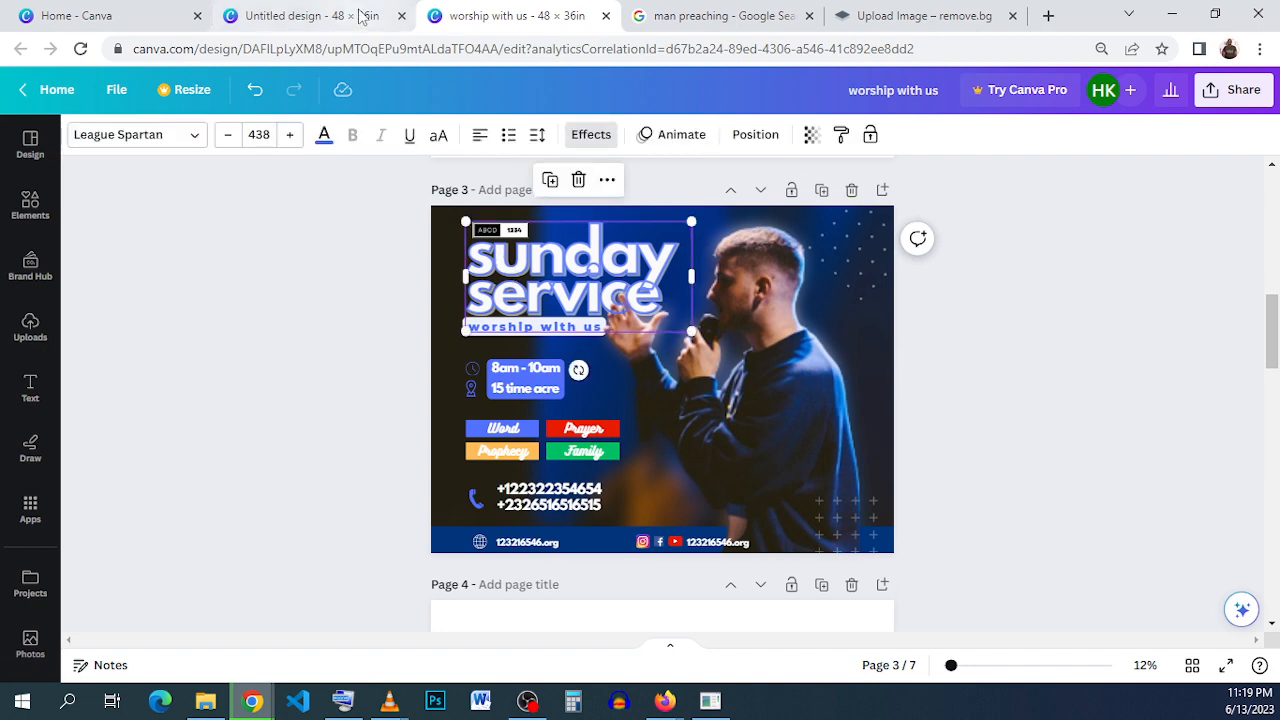
# - Return to the untitled design, add a body text box and move it to the page's upper-left area
pyautogui.click(360, 15)
pyautogui.click(30, 388)
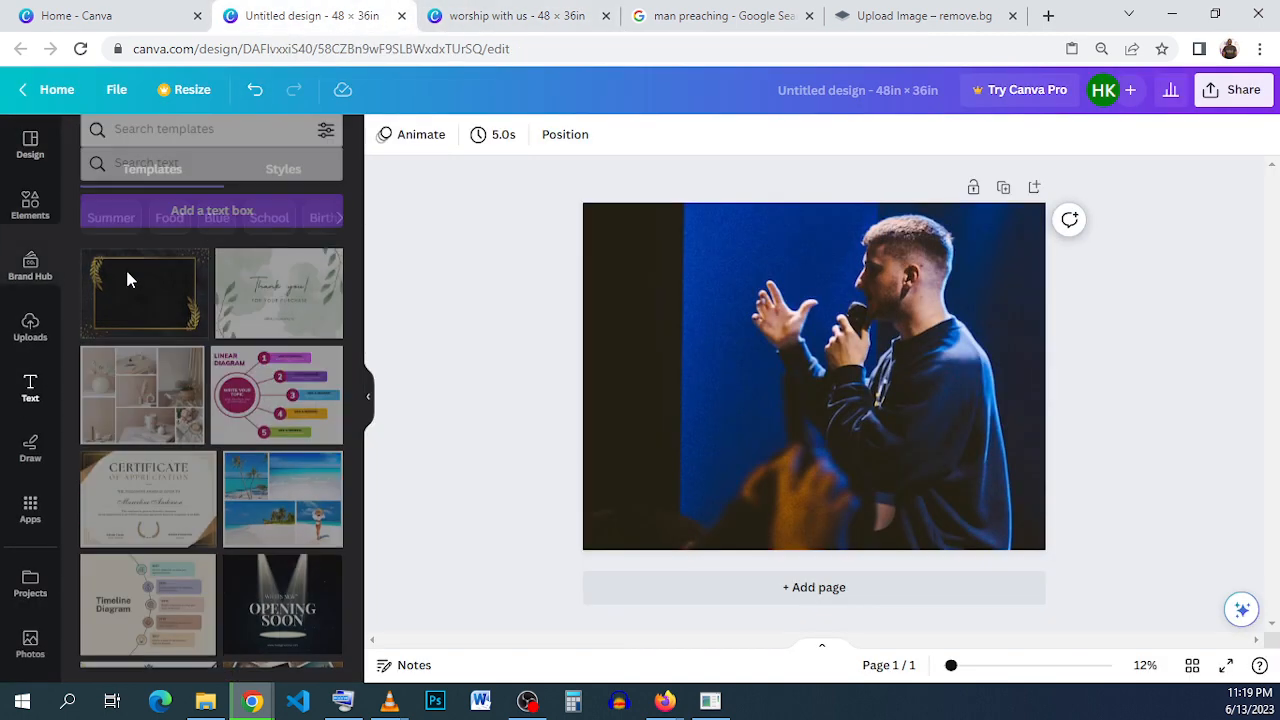
pyautogui.click(174, 463)
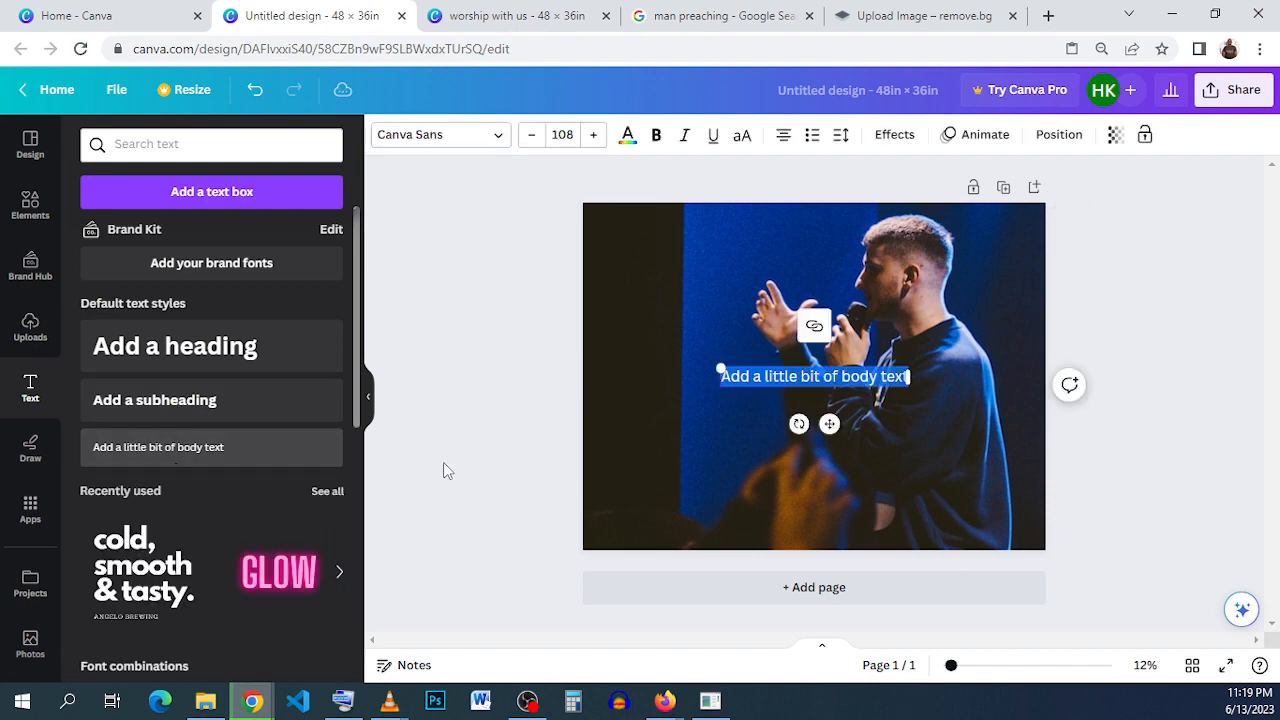
pyautogui.moveTo(829, 424); pyautogui.dragTo(726, 312)
# - Copy the "sunday service" headline wording from page 3 of the "worship with us" flyer
pyautogui.click(445, 22)
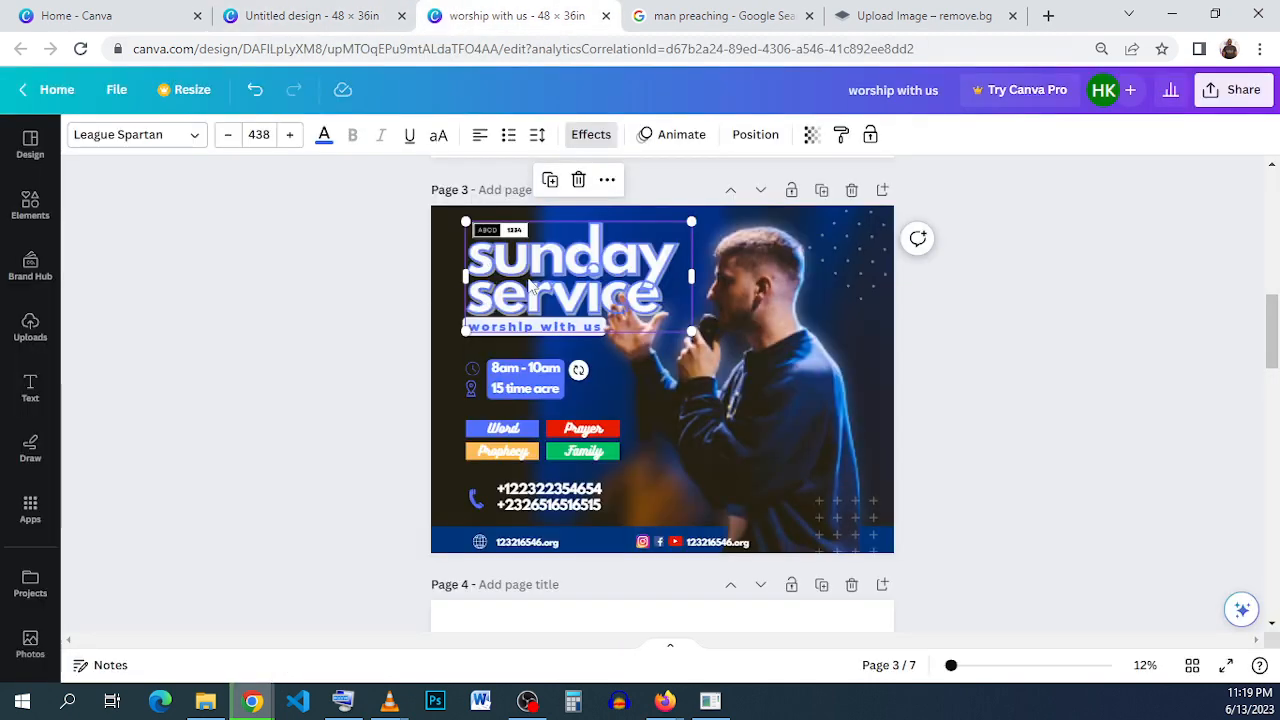
pyautogui.doubleClick(564, 263)
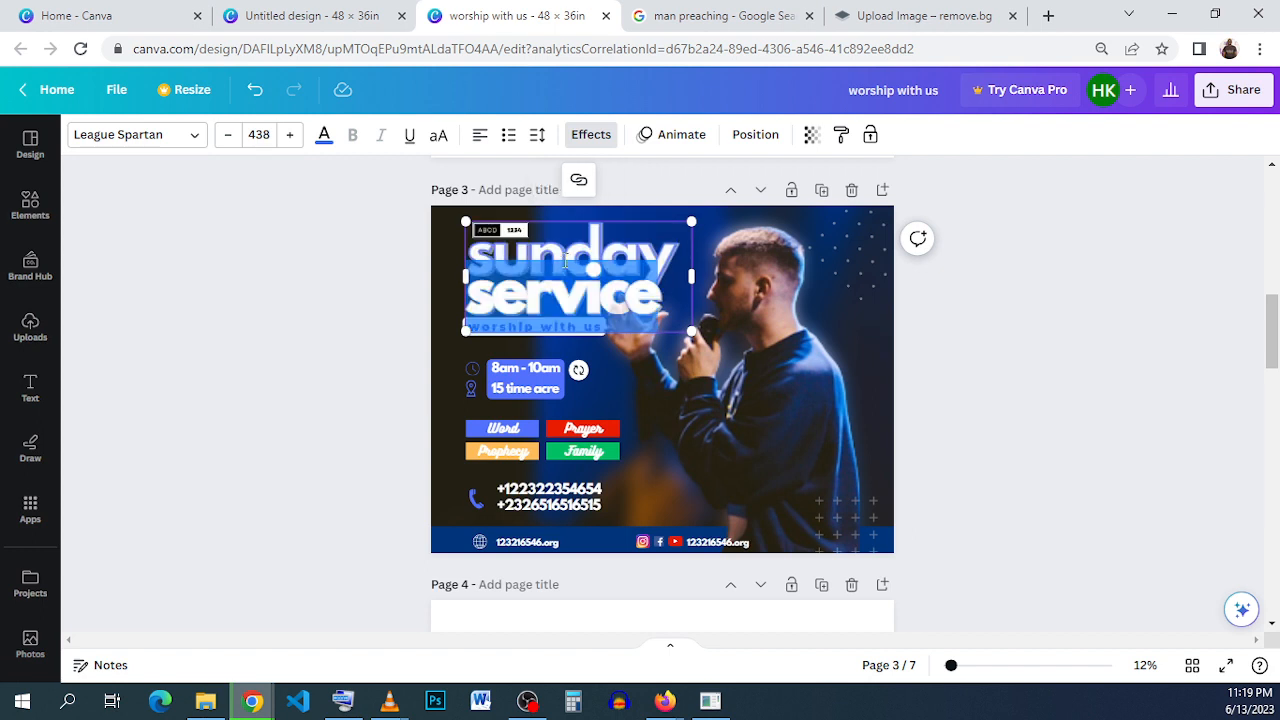
pyautogui.click(478, 252)
pyautogui.moveTo(509, 263); pyautogui.dragTo(651, 298)
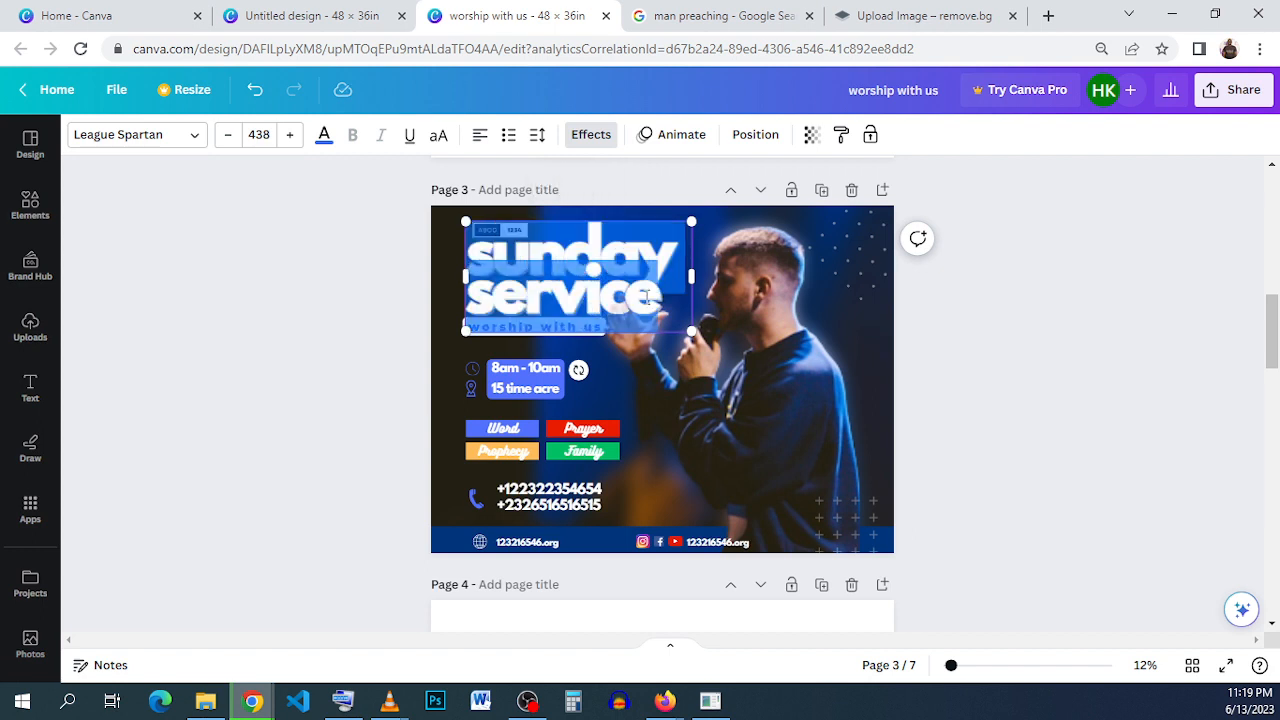
pyautogui.rightClick(610, 283)
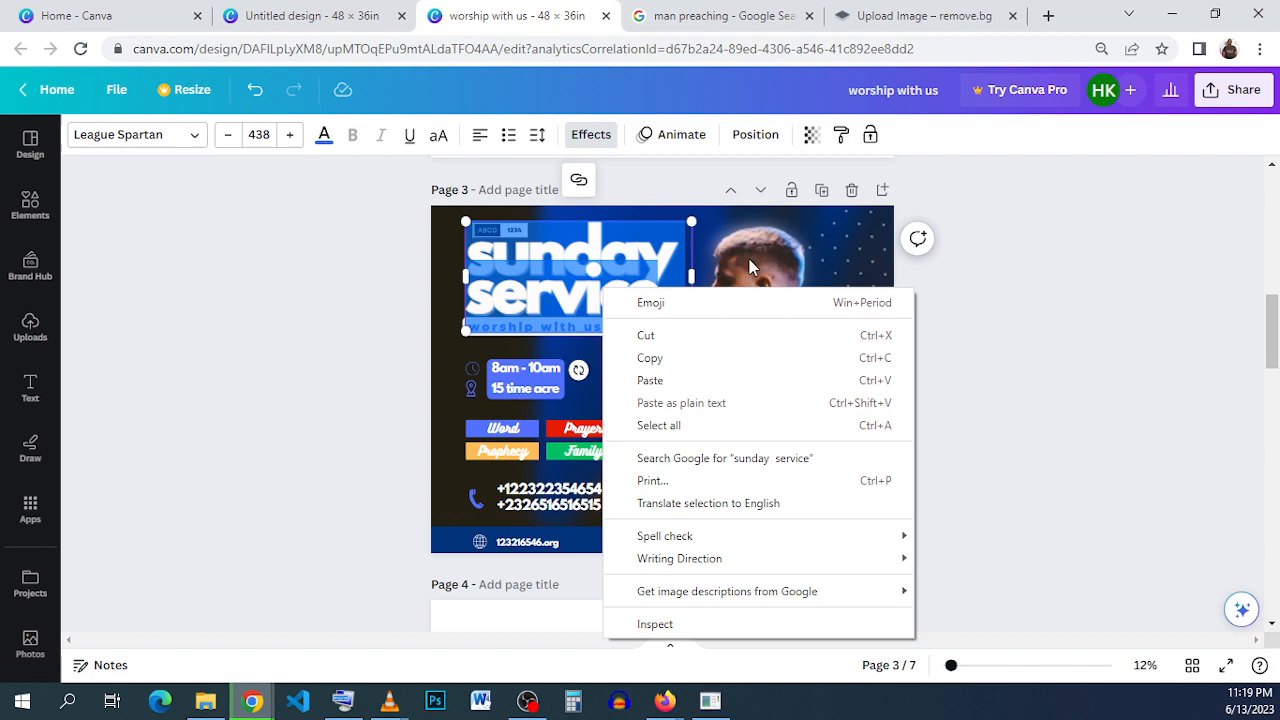
pyautogui.click(757, 352)
# - Replace the placeholder text in the untitled design with the copied "sunday service" wording and remove the blank line below it
pyautogui.click(288, 17)
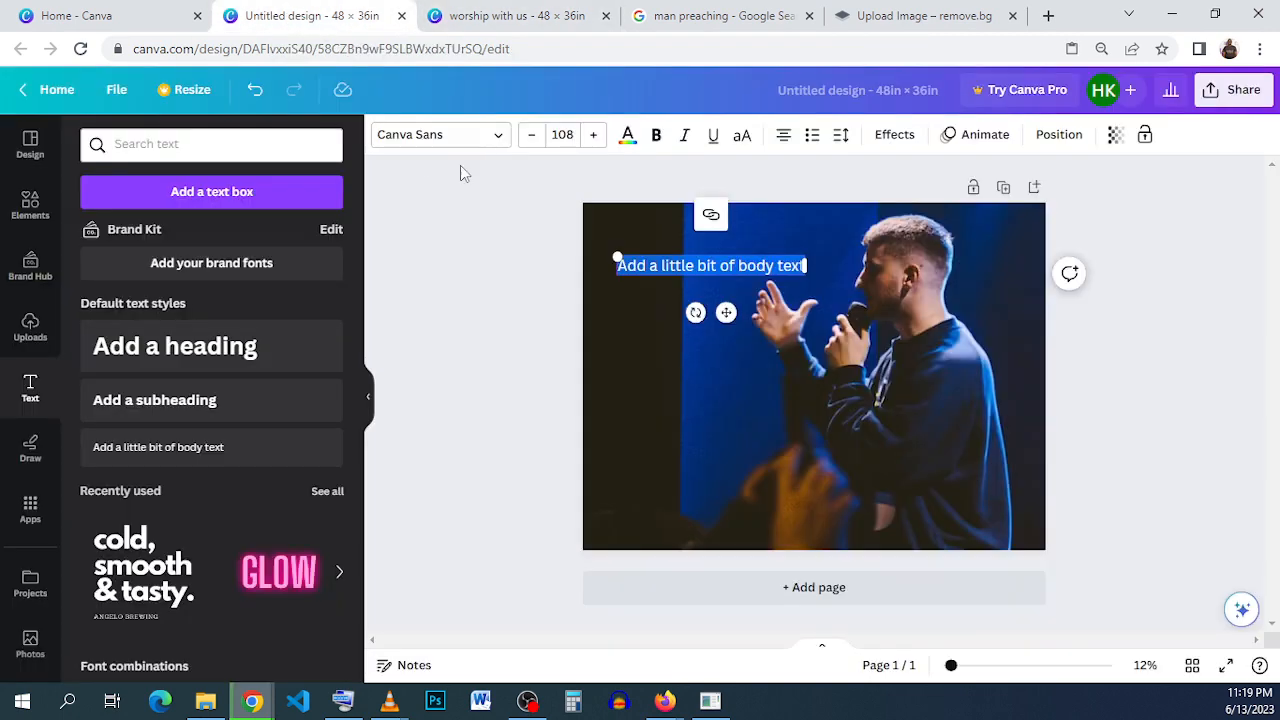
pyautogui.rightClick(660, 258)
pyautogui.click(743, 345)
pyautogui.moveTo(736, 285); pyautogui.dragTo(768, 290)
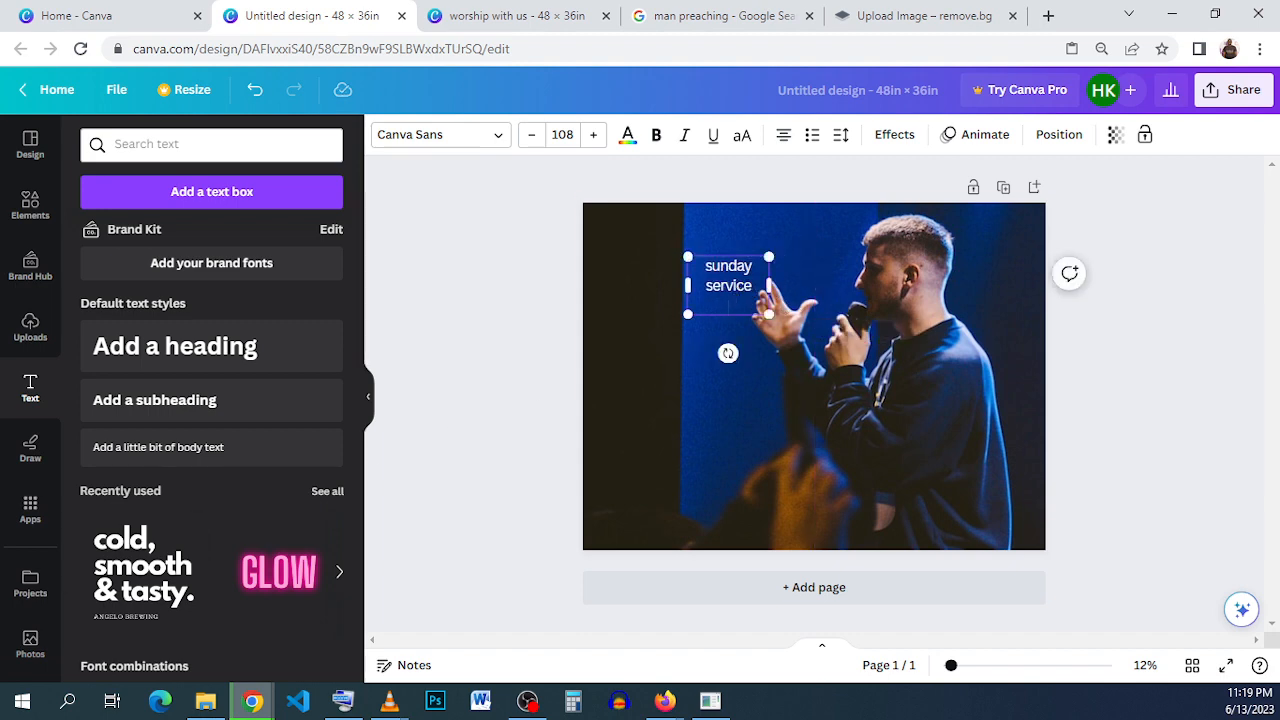
pyautogui.press('BackSpace')
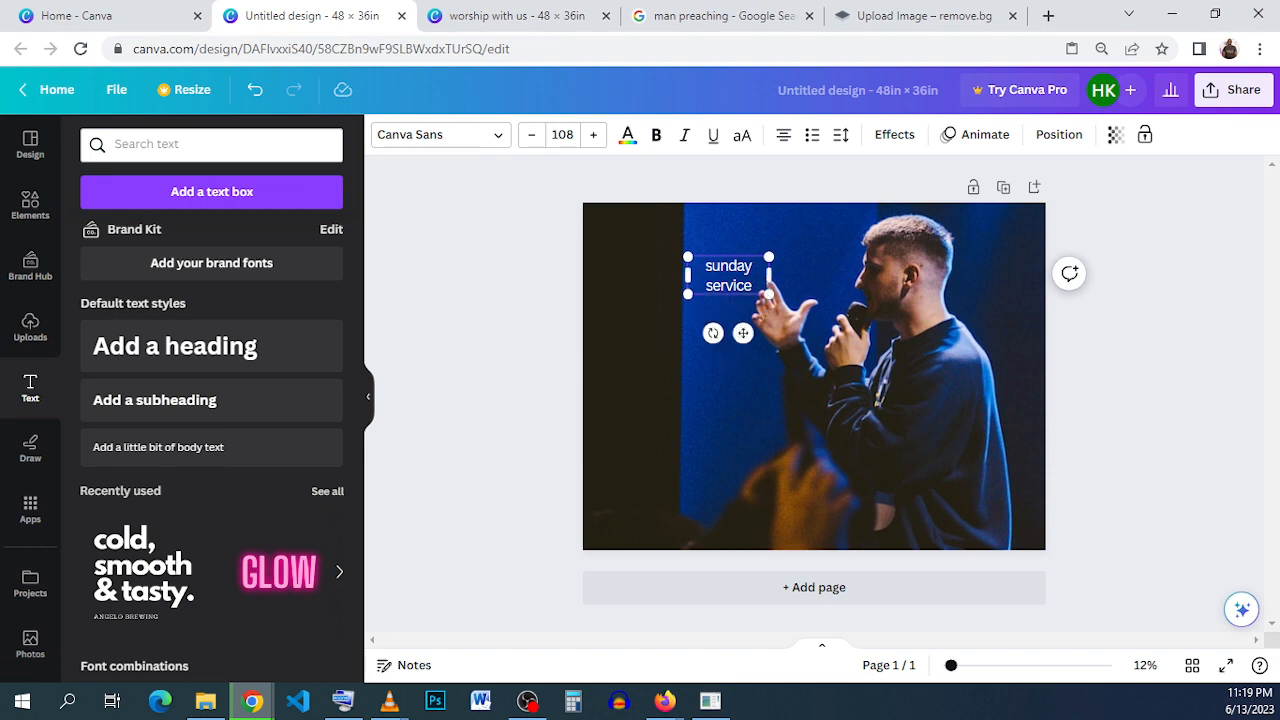
# - Set the font of both lines of the "sunday service" text to League Spartan
pyautogui.click(484, 136)
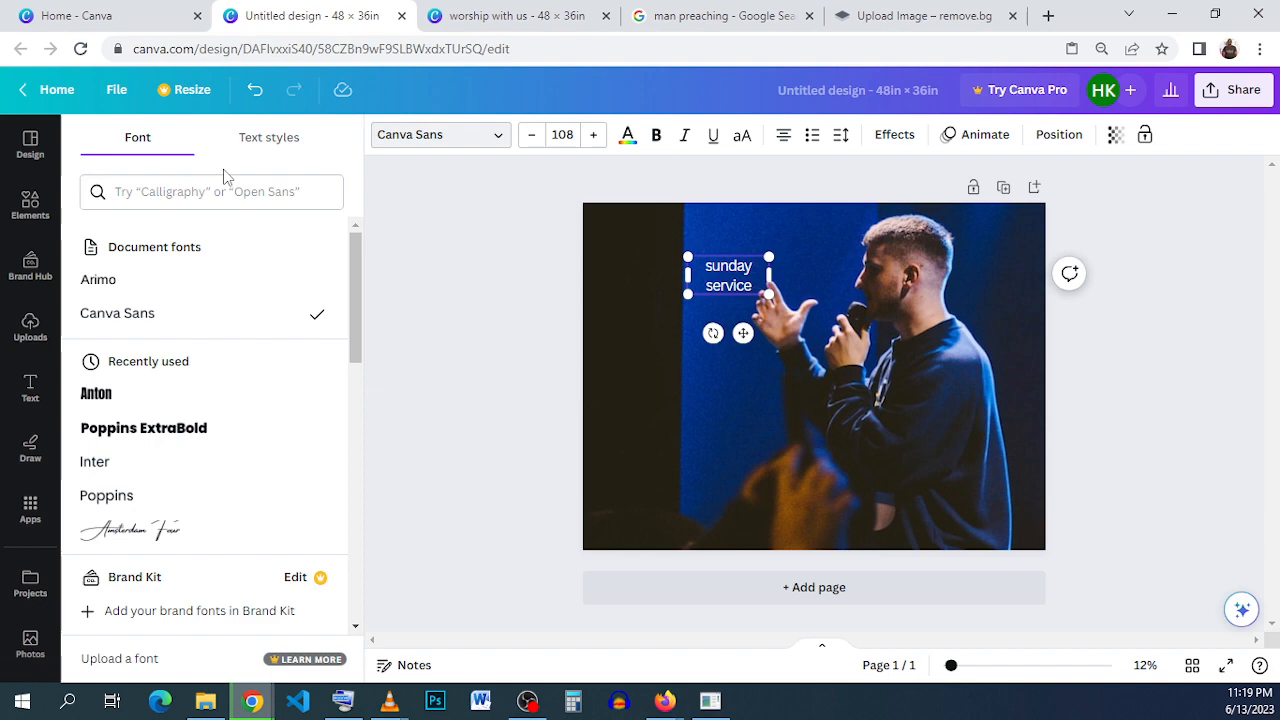
pyautogui.click(172, 202)
pyautogui.write('lea')
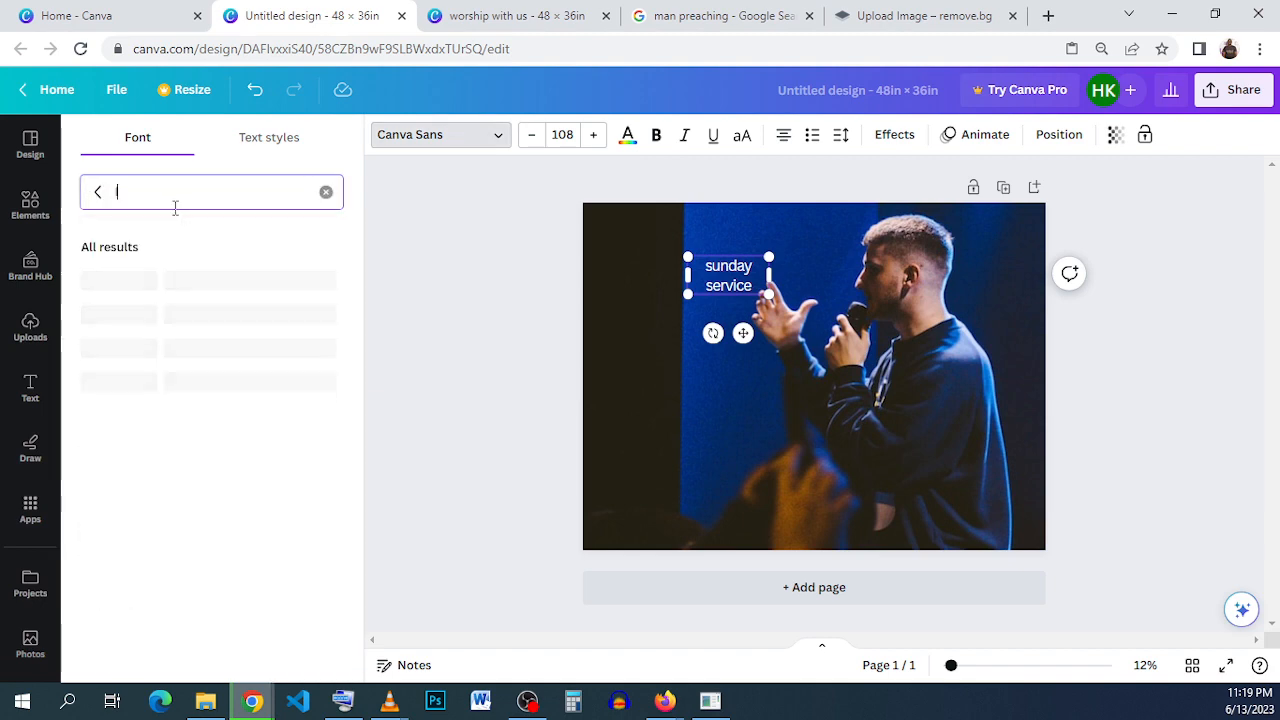
pyautogui.write('g')
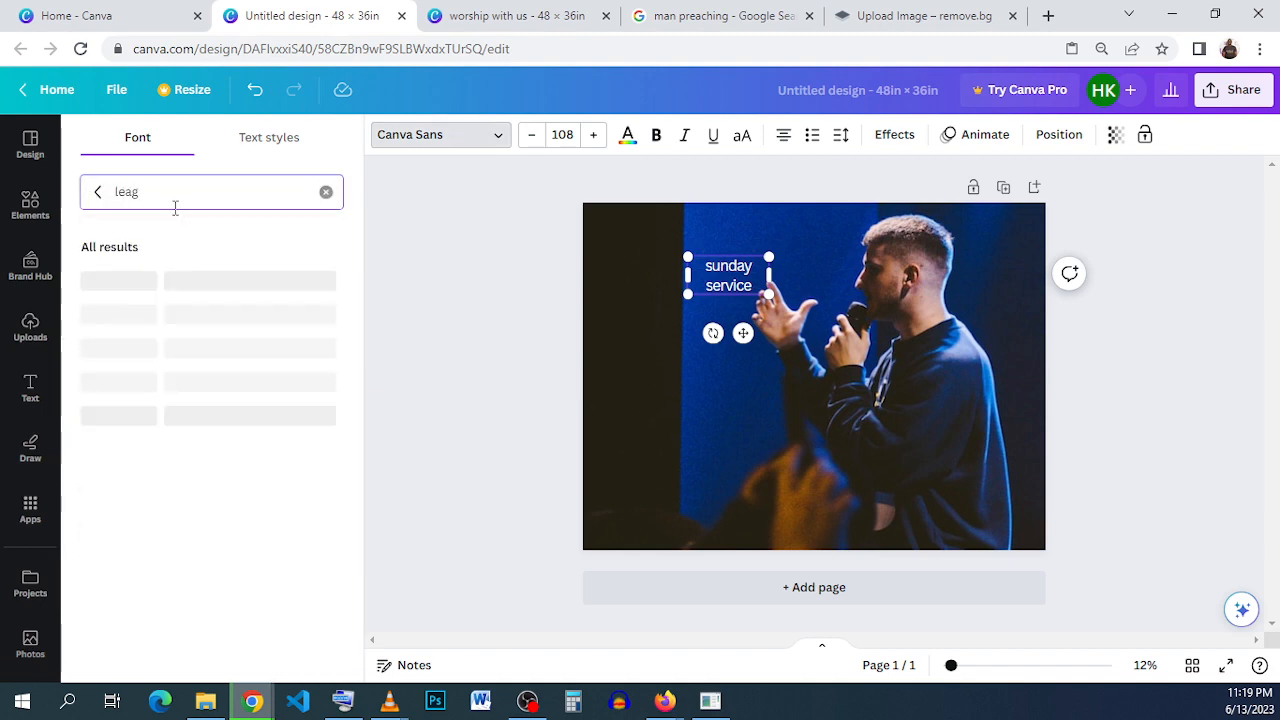
pyautogui.write('ue')
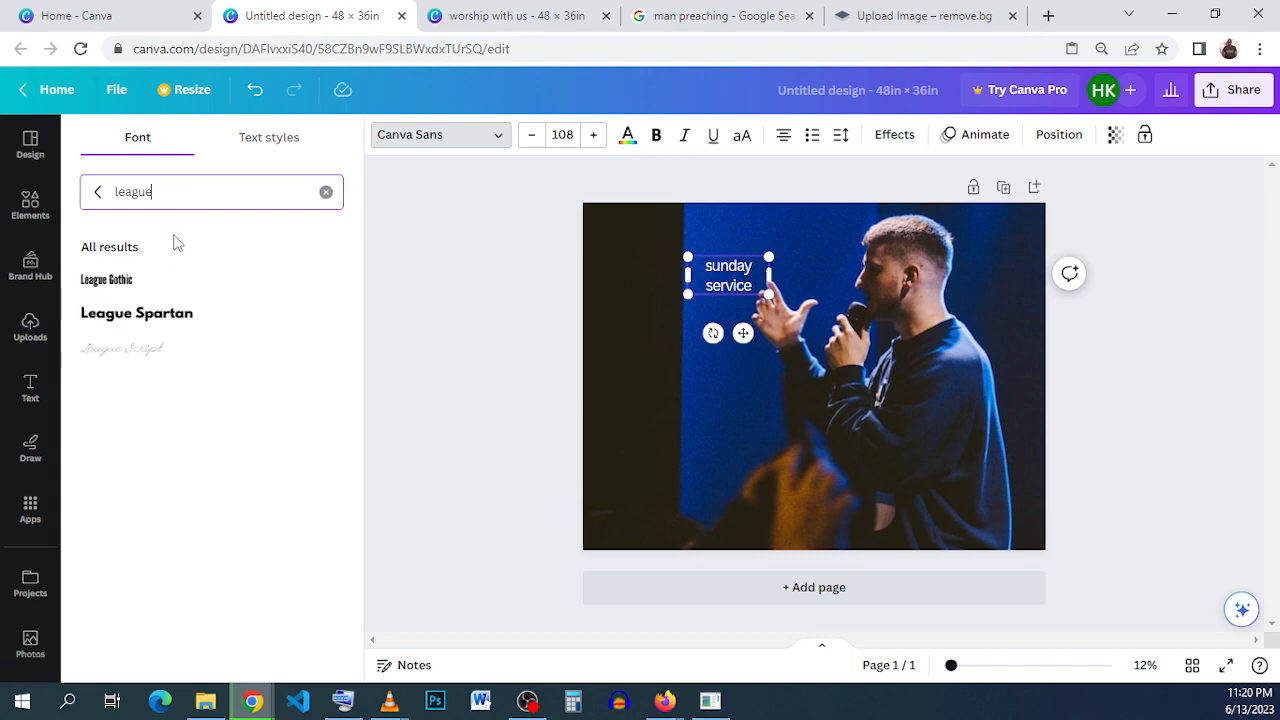
pyautogui.click(252, 322)
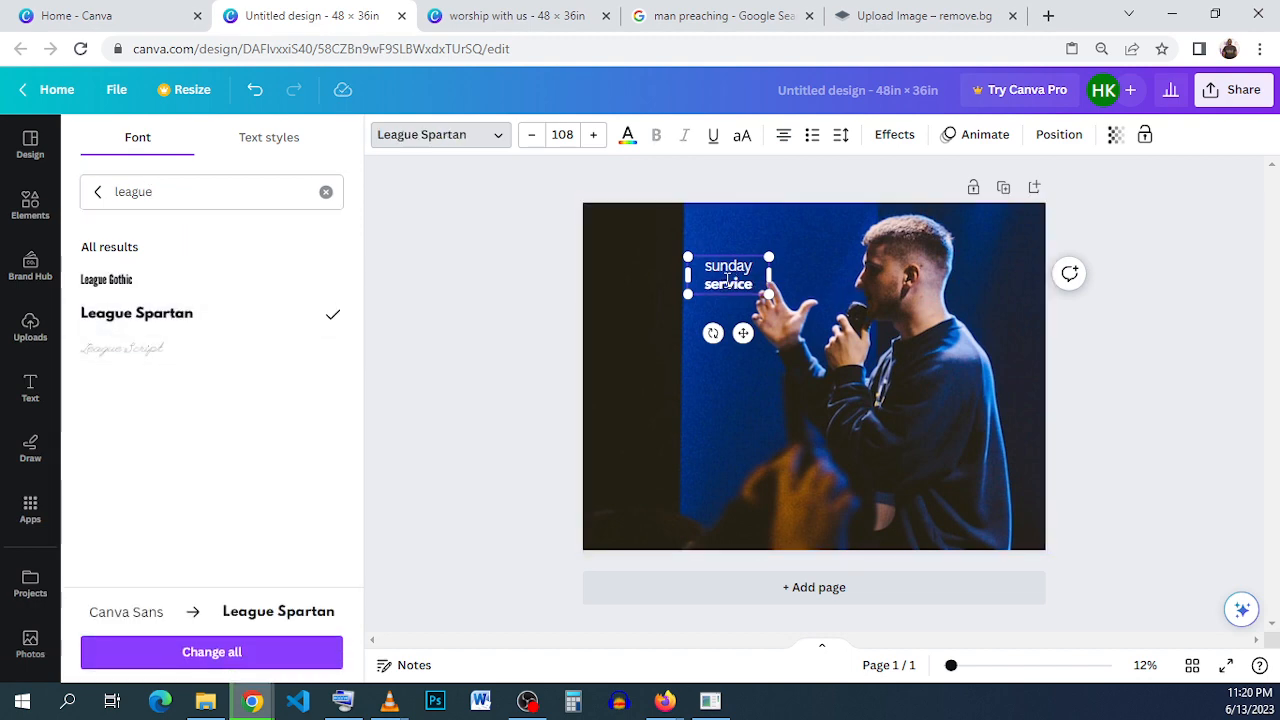
pyautogui.doubleClick(728, 283)
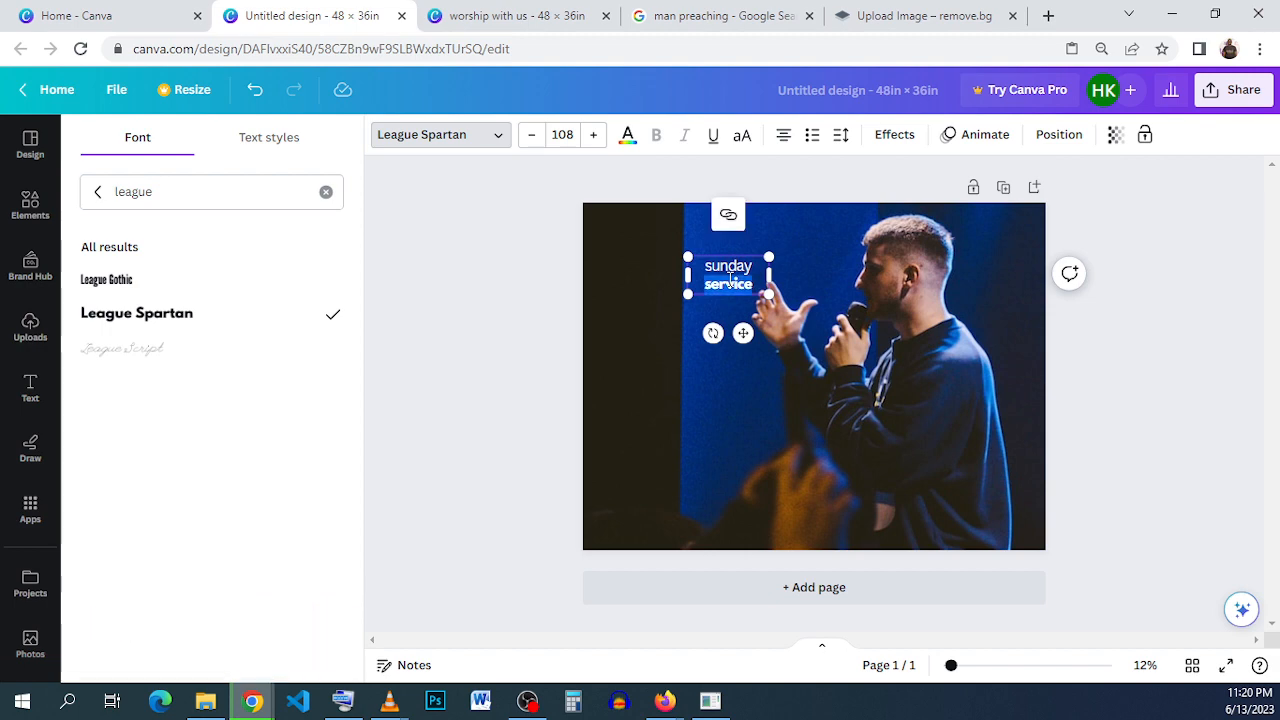
pyautogui.moveTo(705, 263); pyautogui.dragTo(750, 292)
pyautogui.click(140, 320)
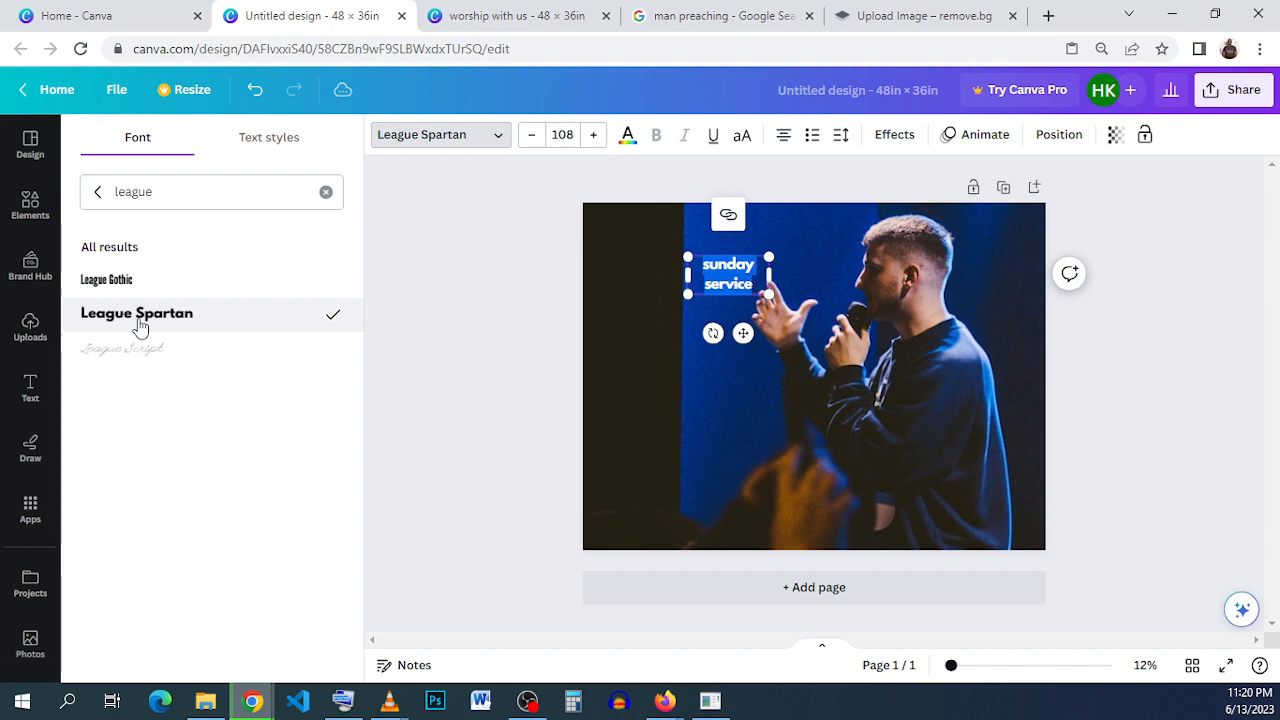
pyautogui.click(653, 316)
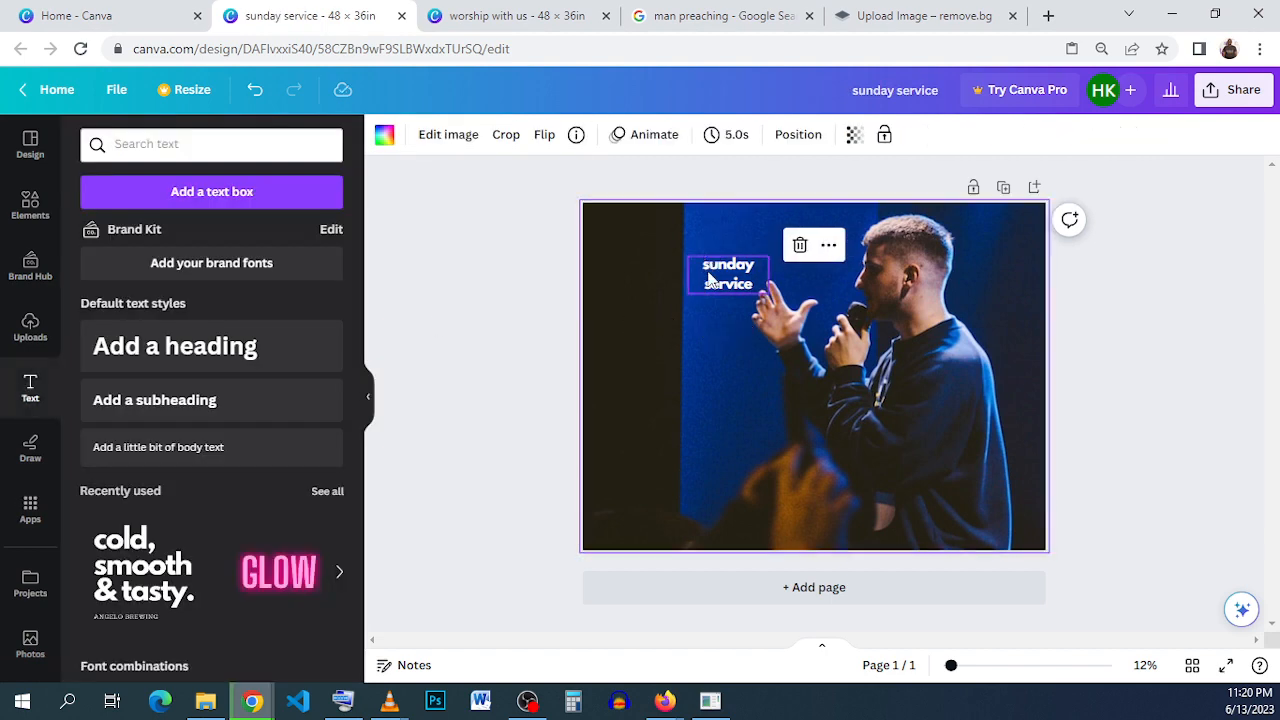
# - Enlarge the "sunday service" text to size 248 and tighten its line spacing to 0.84
pyautogui.click(710, 277)
pyautogui.moveTo(688, 259); pyautogui.dragTo(646, 268)
pyautogui.click(841, 134)
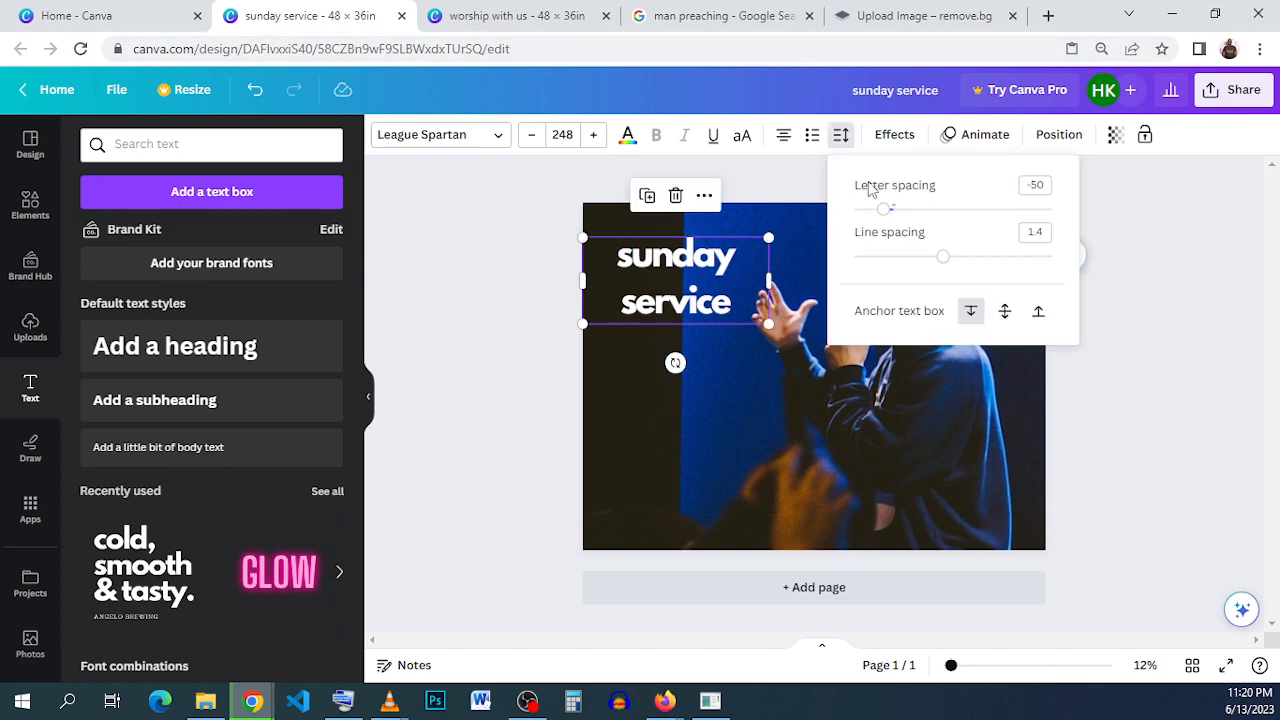
pyautogui.moveTo(937, 252); pyautogui.dragTo(891, 274)
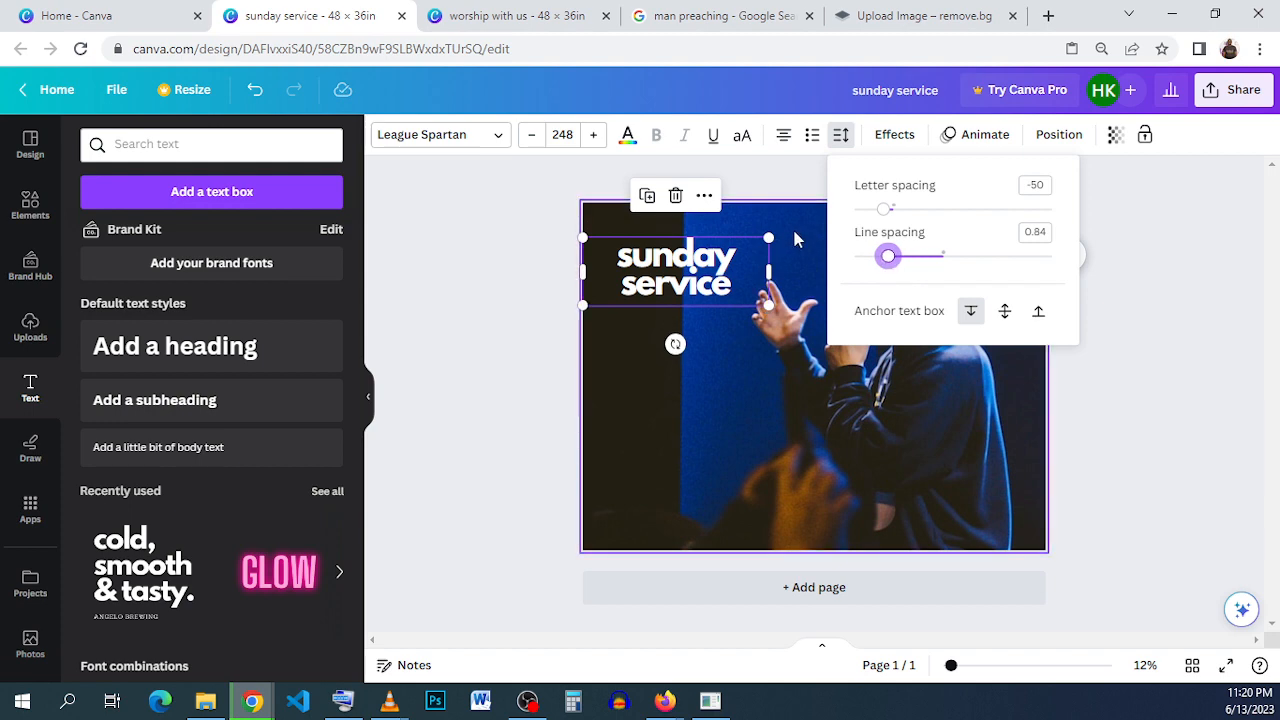
# - Scale the headline up to size 329, narrow its text box and place it in the page's upper left beside the man's hand
pyautogui.moveTo(768, 238); pyautogui.dragTo(831, 214)
pyautogui.moveTo(692, 262); pyautogui.dragTo(686, 277)
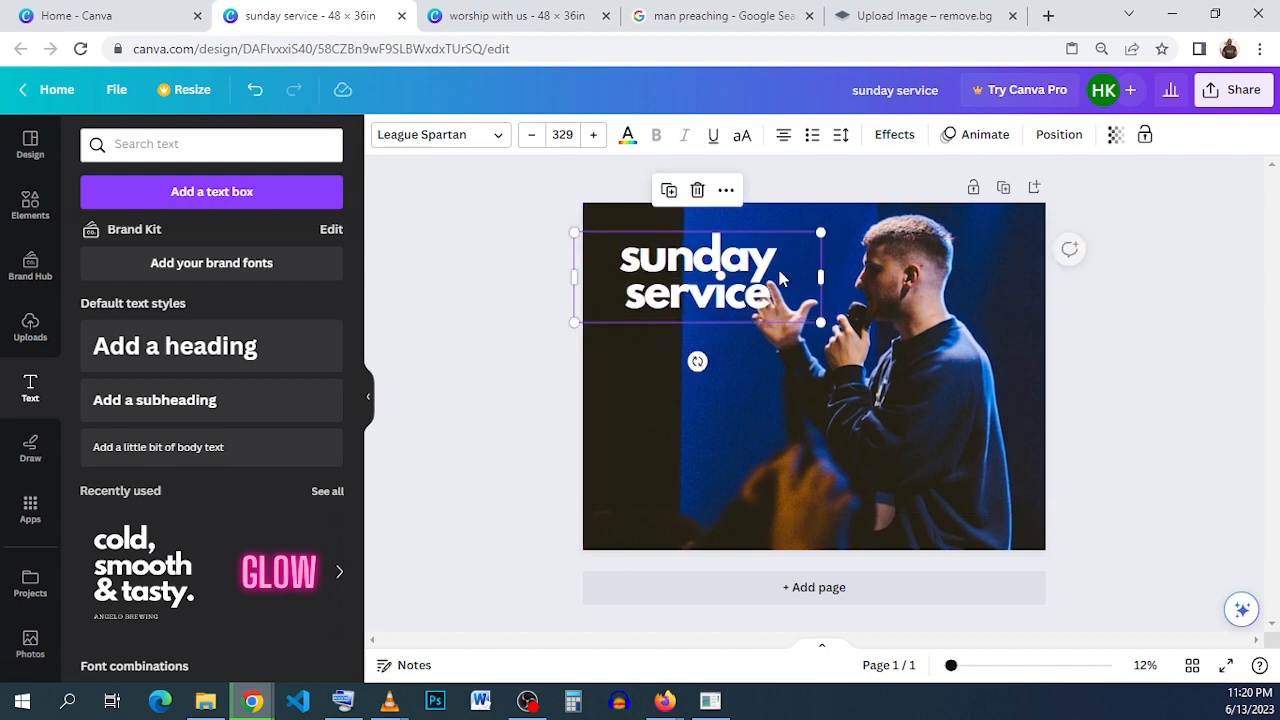
pyautogui.moveTo(822, 276); pyautogui.dragTo(725, 282)
pyautogui.click(1109, 322)
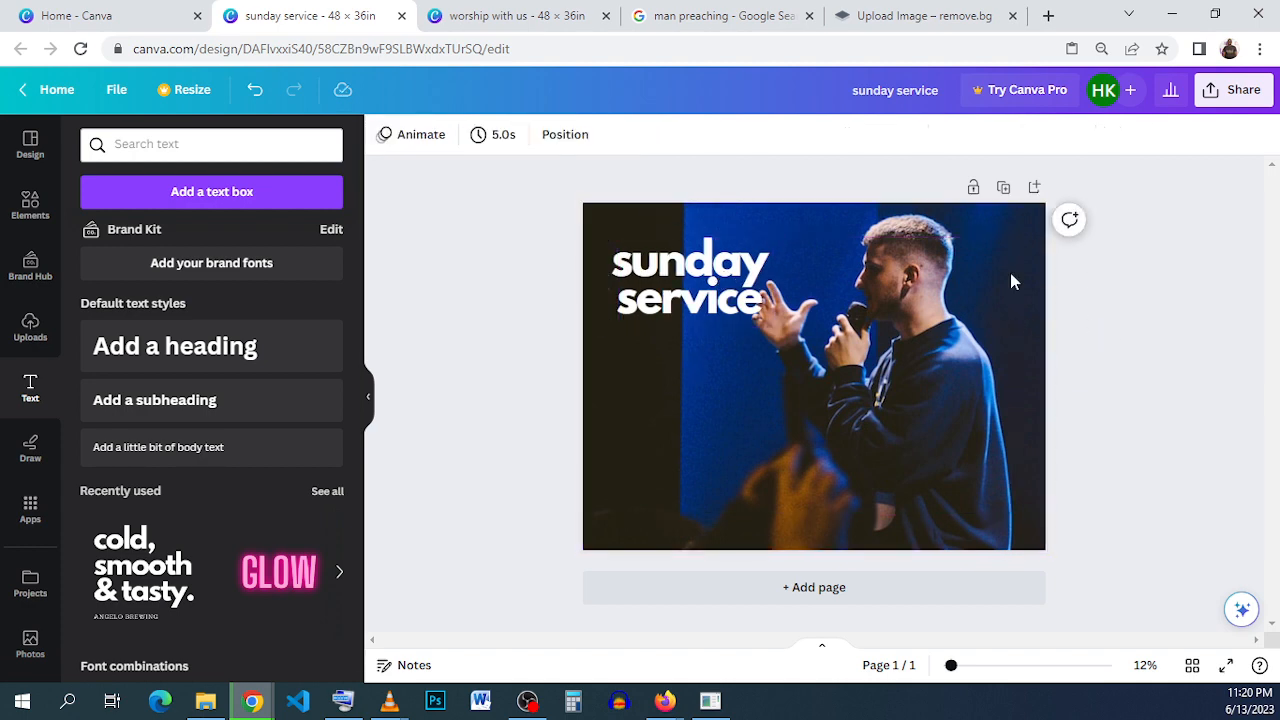
# - Copy the small "ABCD 1234" logo from the "worship with us" flyer and paste it into the "sunday service" design
pyautogui.click(515, 15)
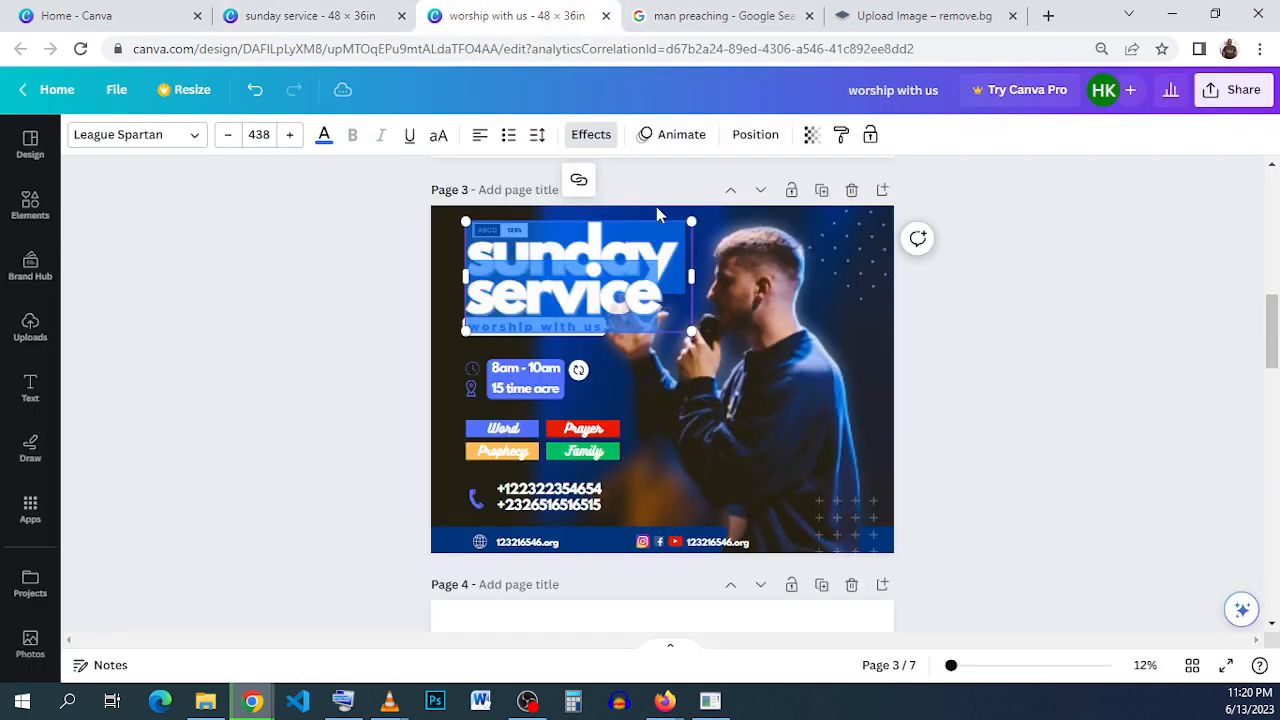
pyautogui.click(1188, 386)
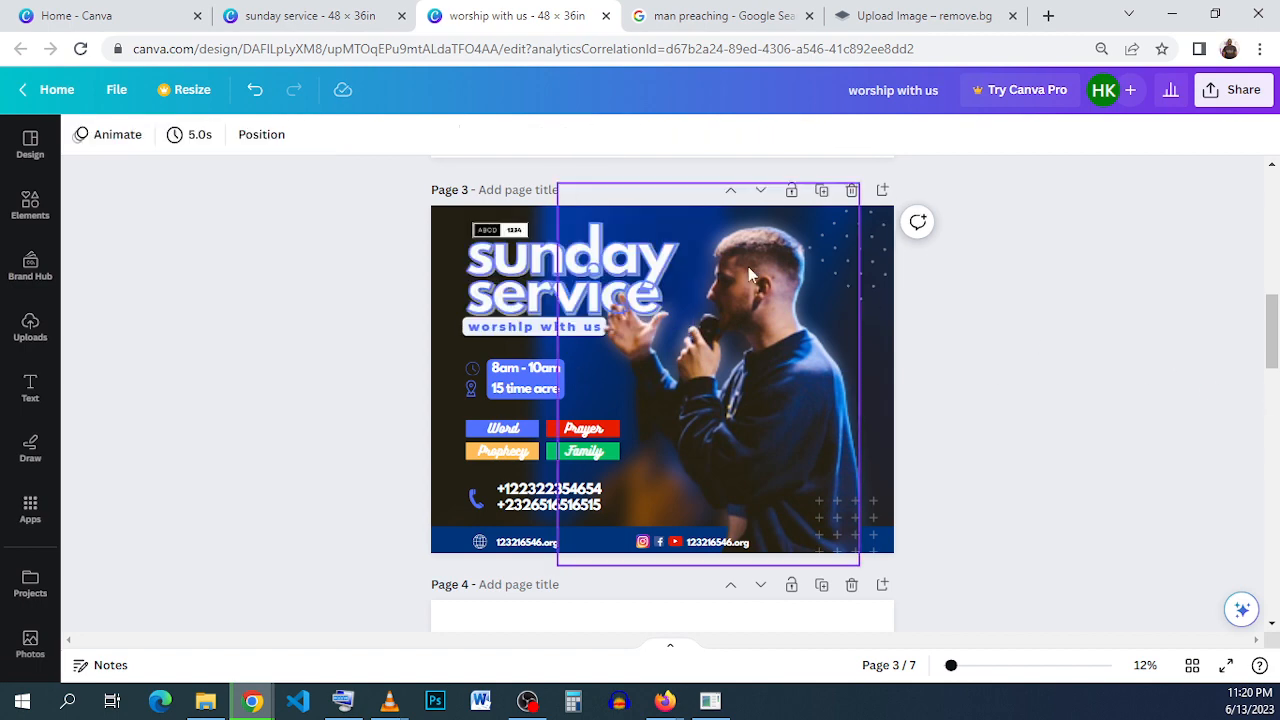
pyautogui.click(505, 227)
pyautogui.click(529, 179)
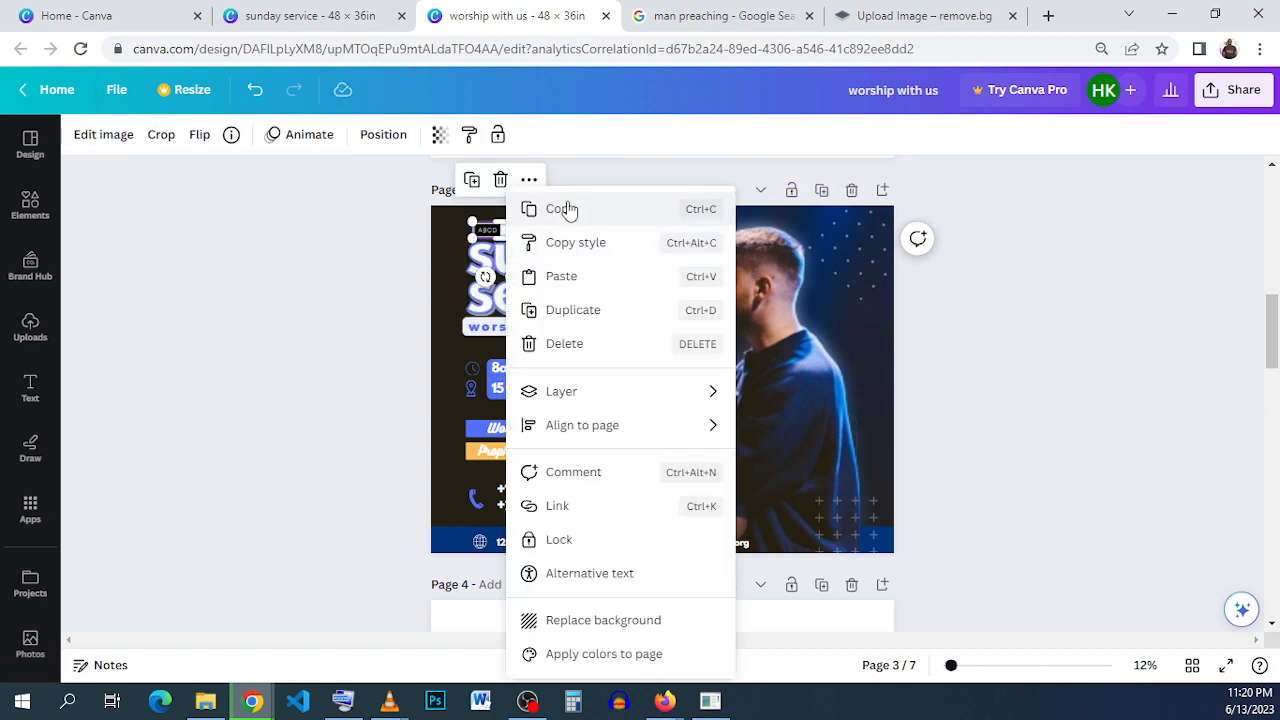
pyautogui.click(566, 207)
pyautogui.click(307, 15)
pyautogui.rightClick(651, 230)
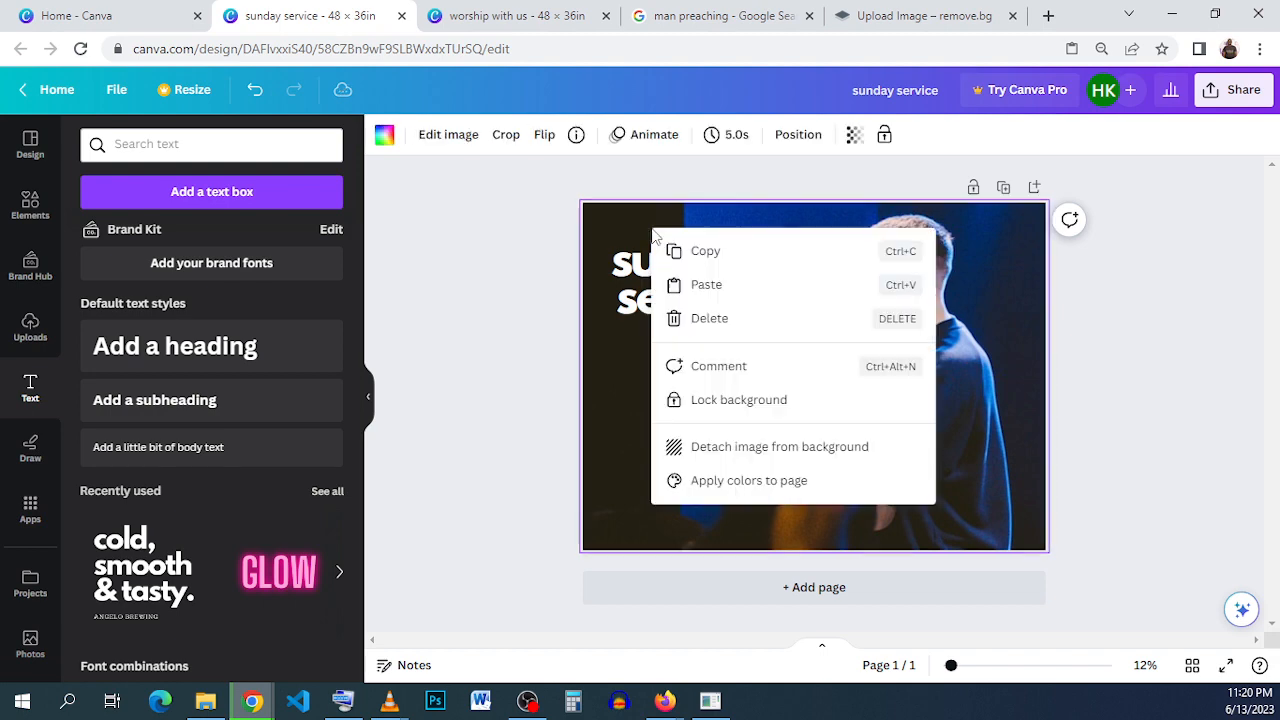
pyautogui.click(712, 284)
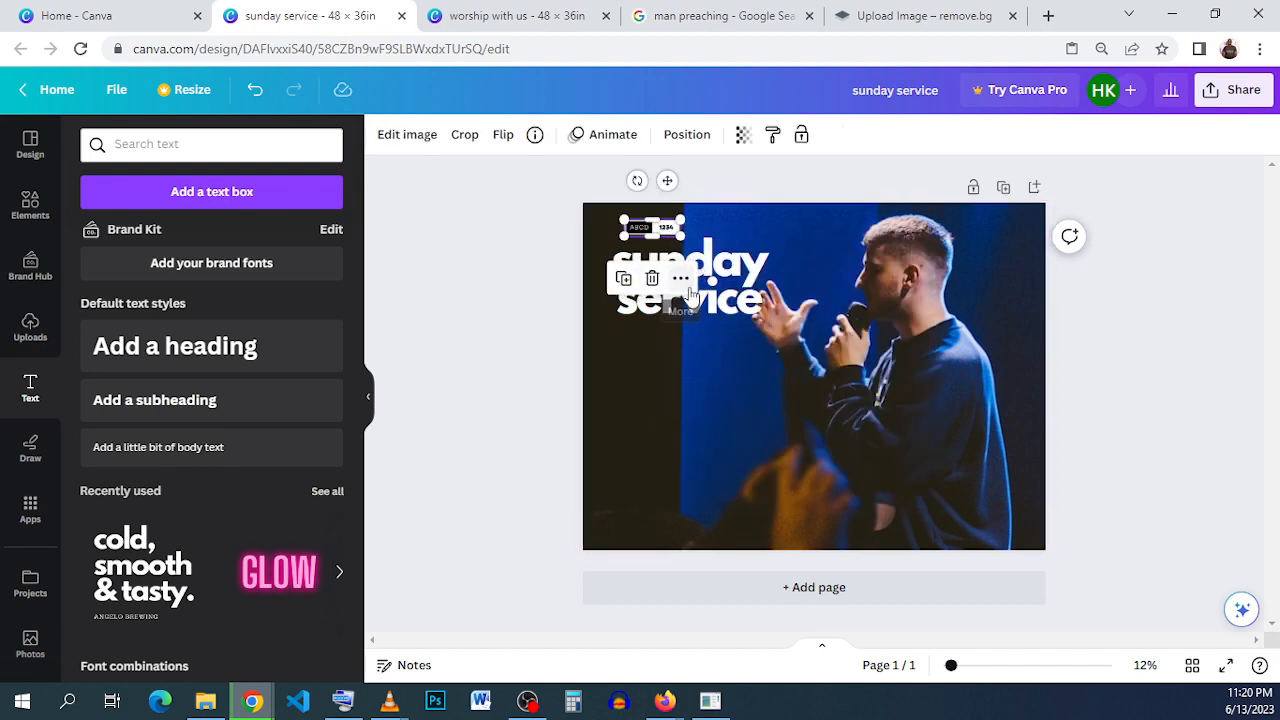
# - Nudge the pasted "ABCD 1234" logo down so it sits just above the word "sunday"
pyautogui.click(695, 358)
pyautogui.click(664, 229)
pyautogui.doubleClick(664, 230)
pyautogui.press('Down')
pyautogui.press('Down')
pyautogui.press('Down')
pyautogui.press('Down')
pyautogui.press('Down')
pyautogui.press('Down')
pyautogui.press('Down')
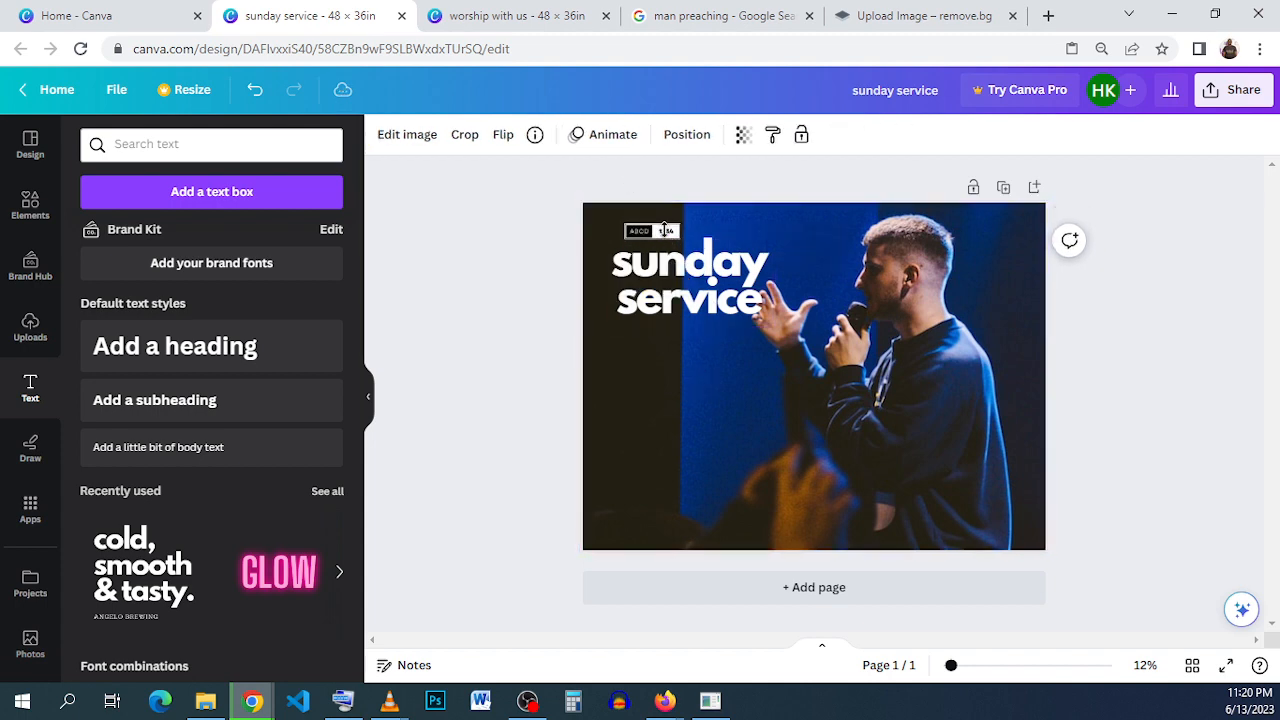
# - Shift the "ABCD 1234" logo further down and slightly left so it sits over the first letters of "sunday"
pyautogui.press('Down')
pyautogui.press('Down')
pyautogui.press('Down')
pyautogui.press('Down')
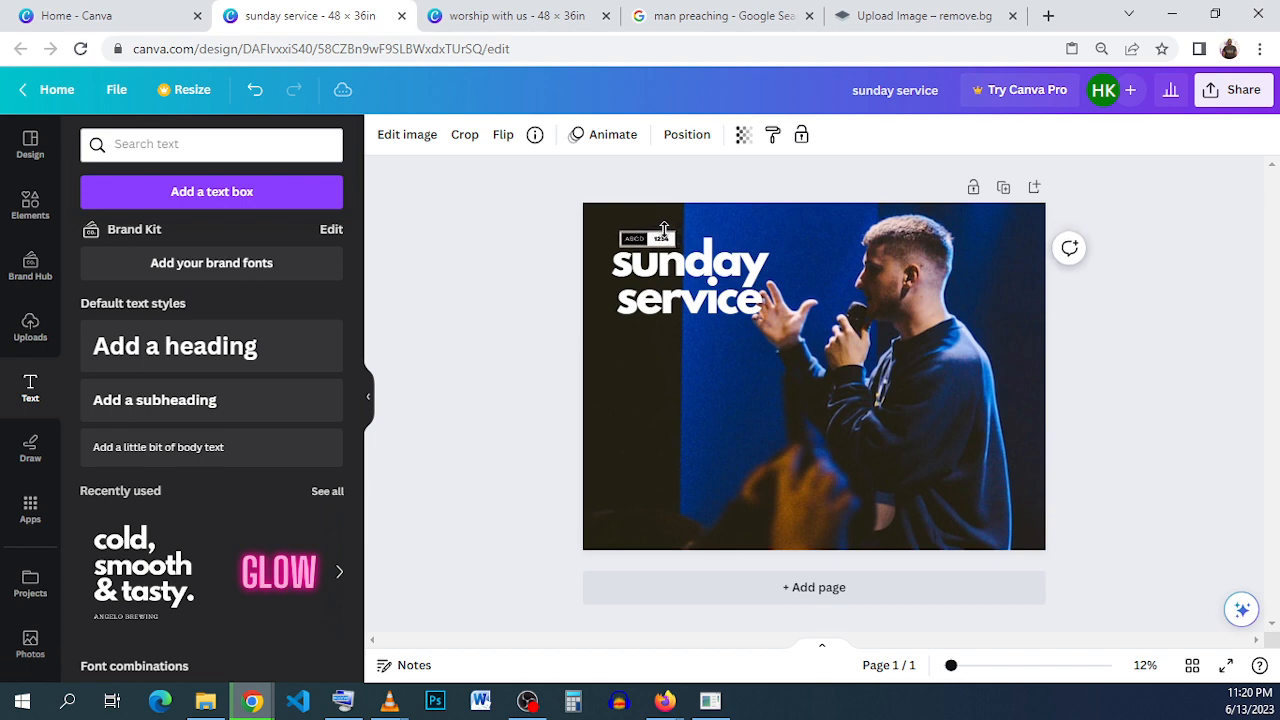
pyautogui.press('Down')
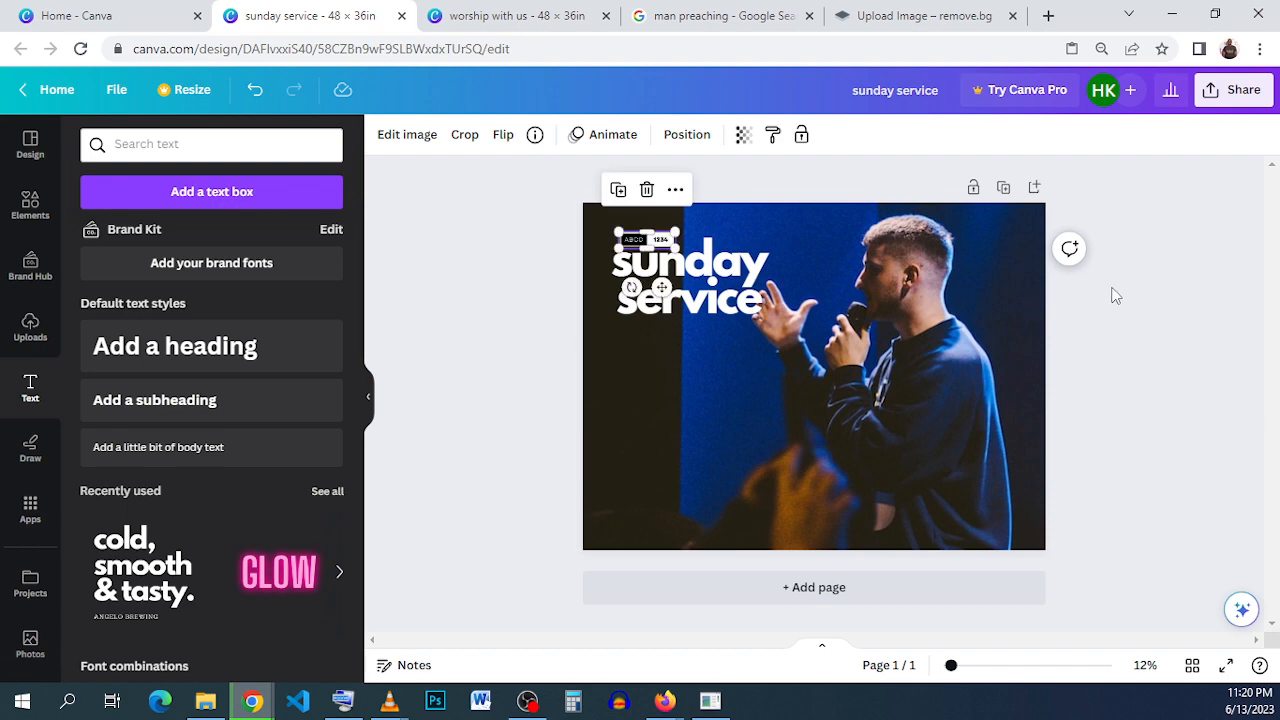
pyautogui.click(1114, 294)
# - Check the headline in the "worship with us" flyer, and enlarge the "sunday service" headline to size 428 to match
pyautogui.click(505, 17)
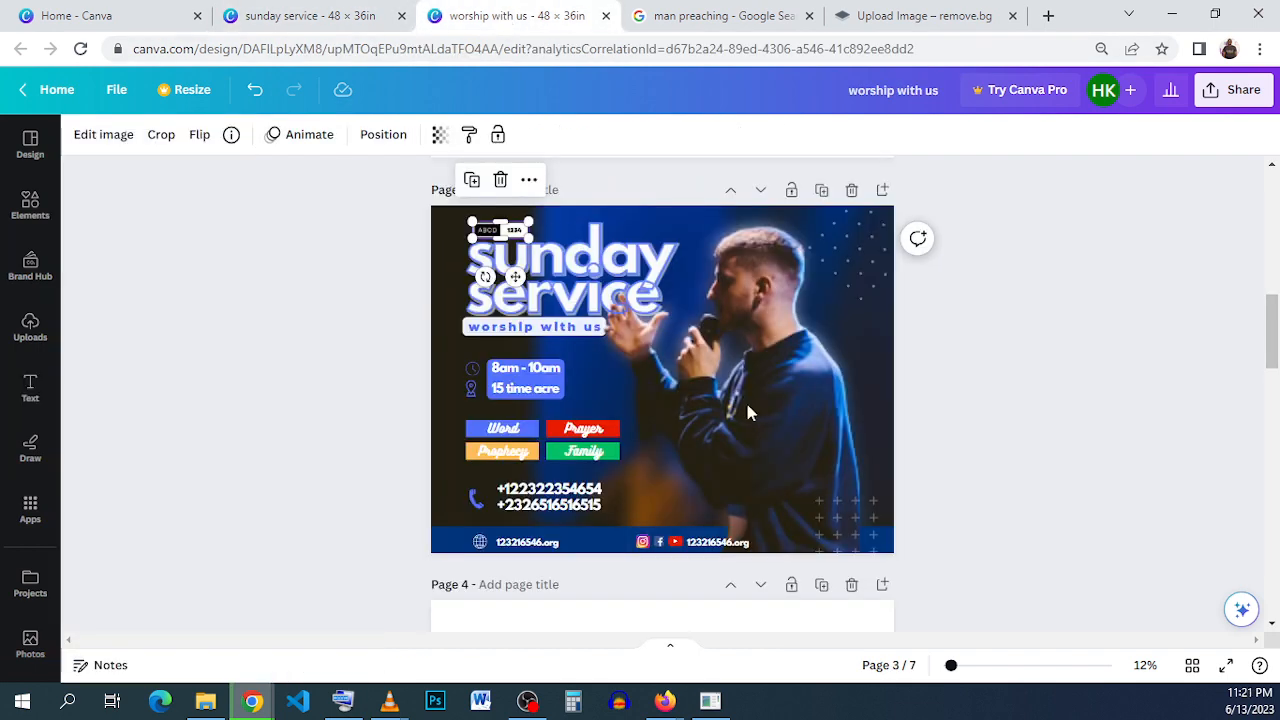
pyautogui.click(919, 447)
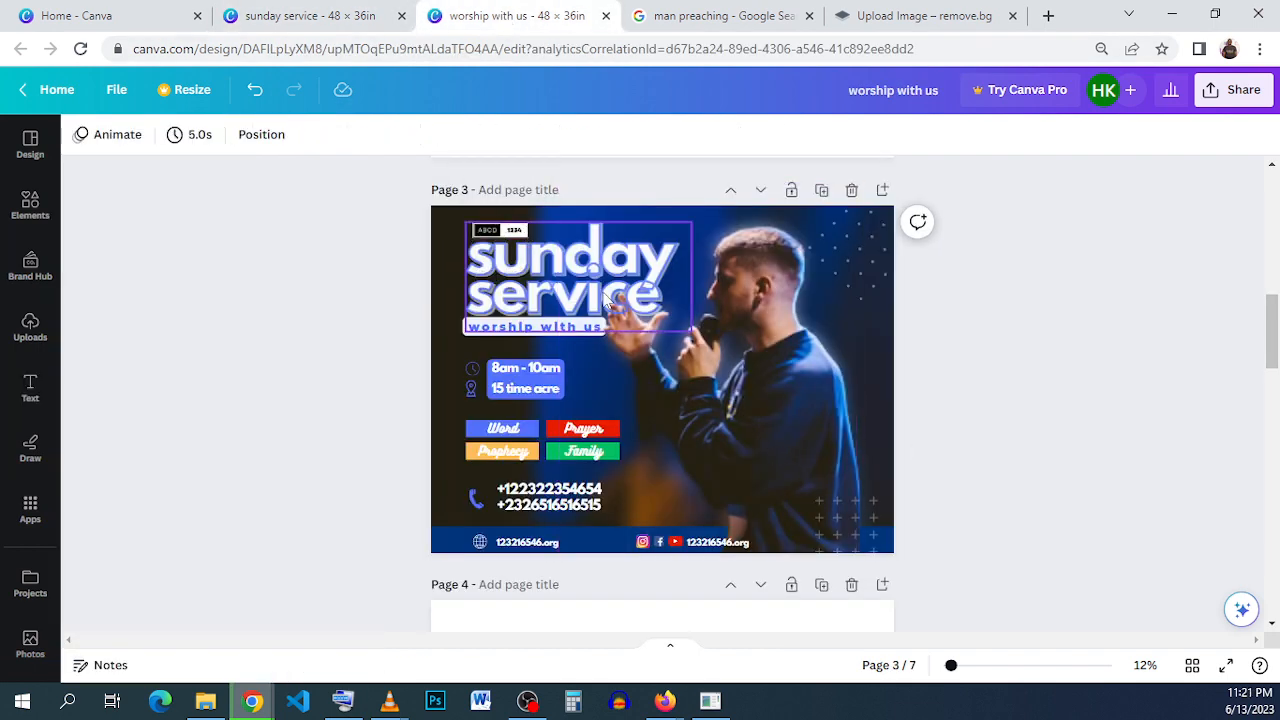
pyautogui.click(370, 16)
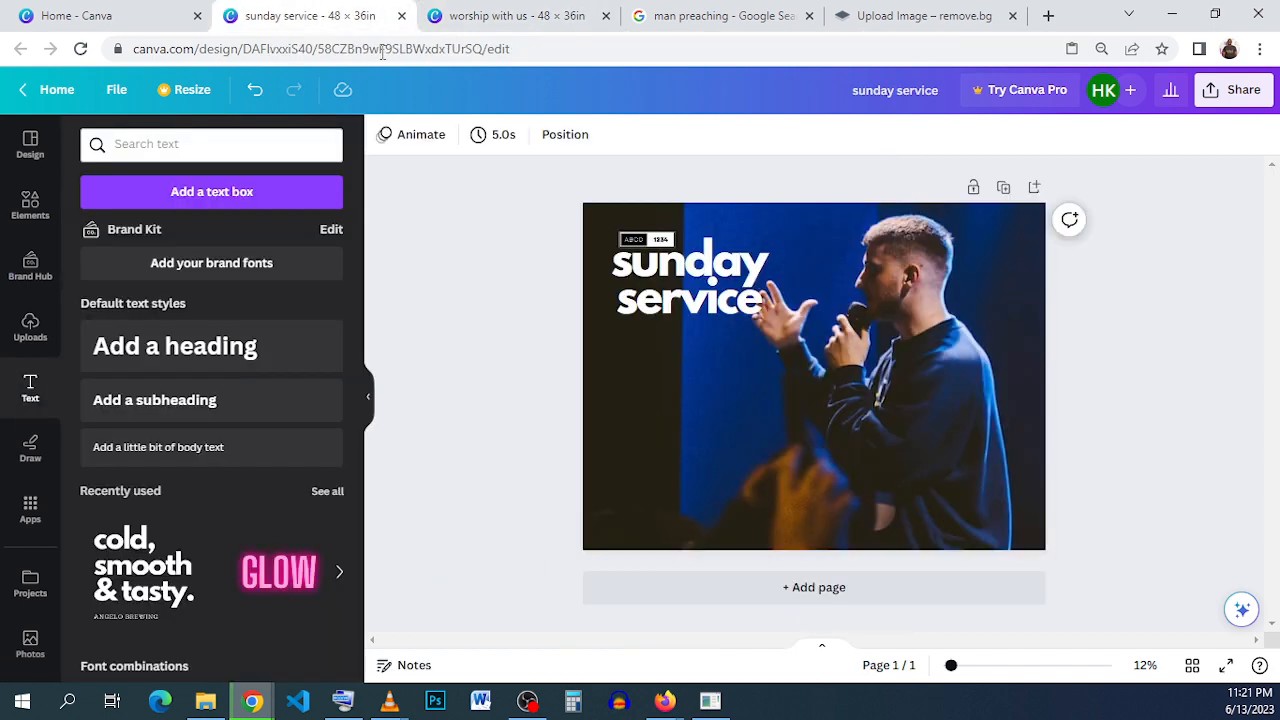
pyautogui.click(720, 305)
pyautogui.moveTo(772, 327); pyautogui.dragTo(822, 355)
pyautogui.moveTo(735, 313); pyautogui.dragTo(716, 308)
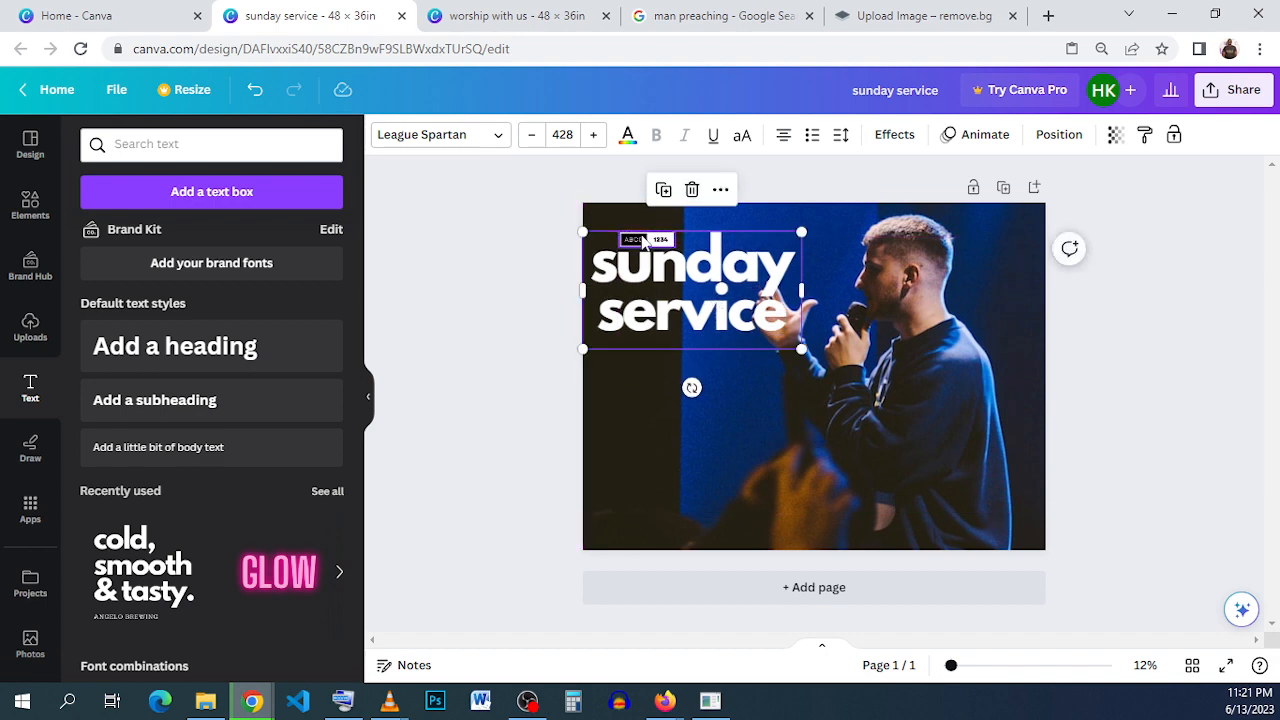
# - Move the enlarged headline up near the page's top edge and place the "ABCD 1234" logo just above "sunday"
pyautogui.click(648, 240)
pyautogui.moveTo(657, 275); pyautogui.dragTo(826, 292)
pyautogui.click(745, 285)
pyautogui.moveTo(745, 285); pyautogui.dragTo(736, 268)
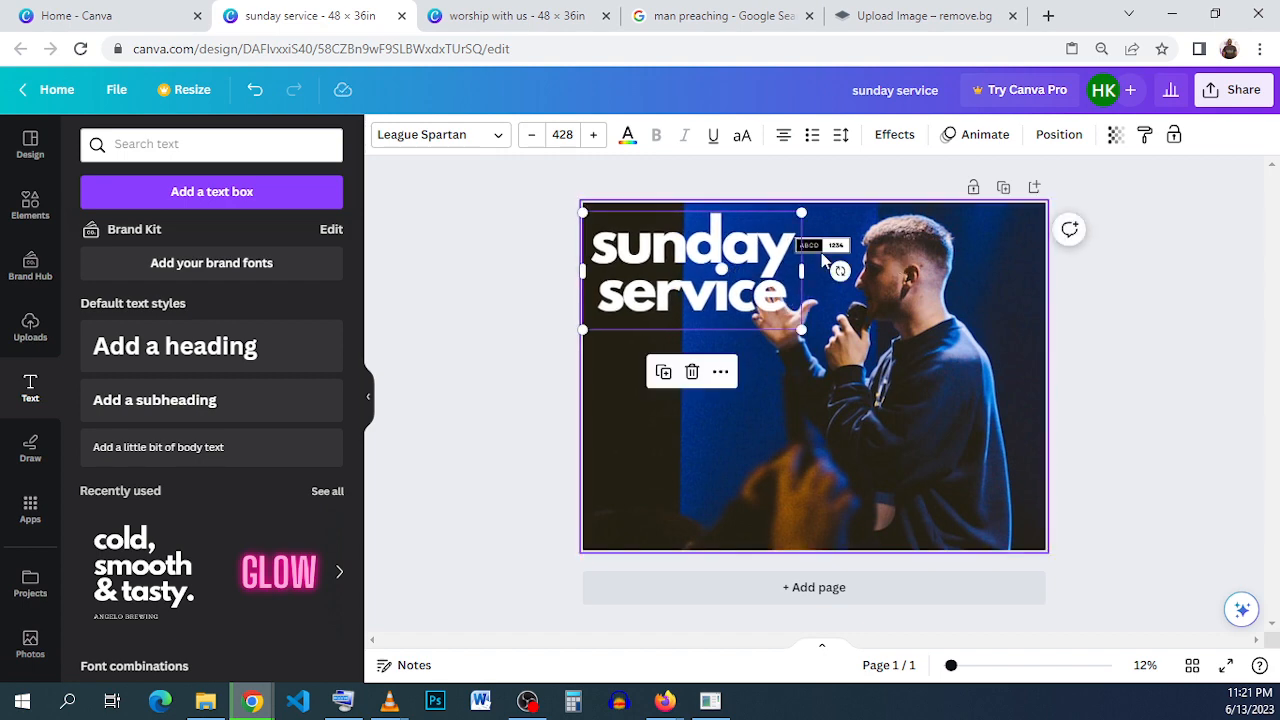
pyautogui.click(829, 254)
pyautogui.moveTo(829, 254); pyautogui.dragTo(655, 267)
pyautogui.click(750, 262)
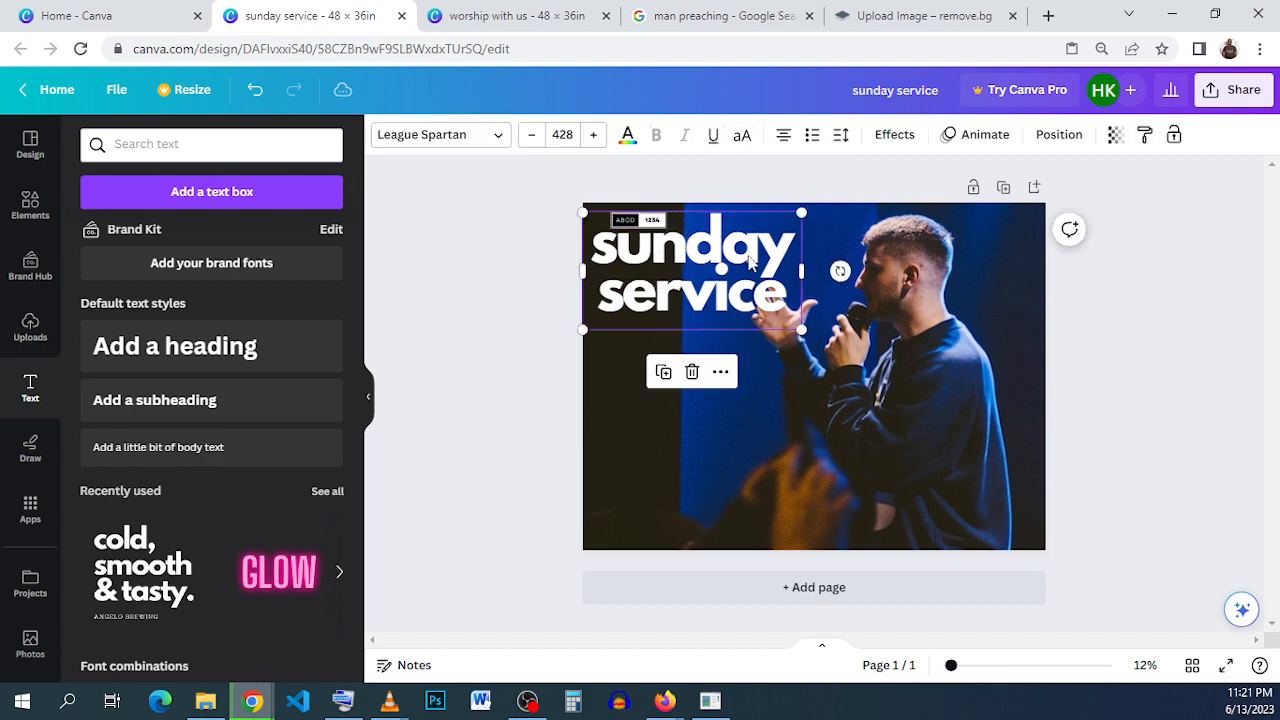
pyautogui.moveTo(730, 278); pyautogui.dragTo(743, 278)
pyautogui.click(880, 303)
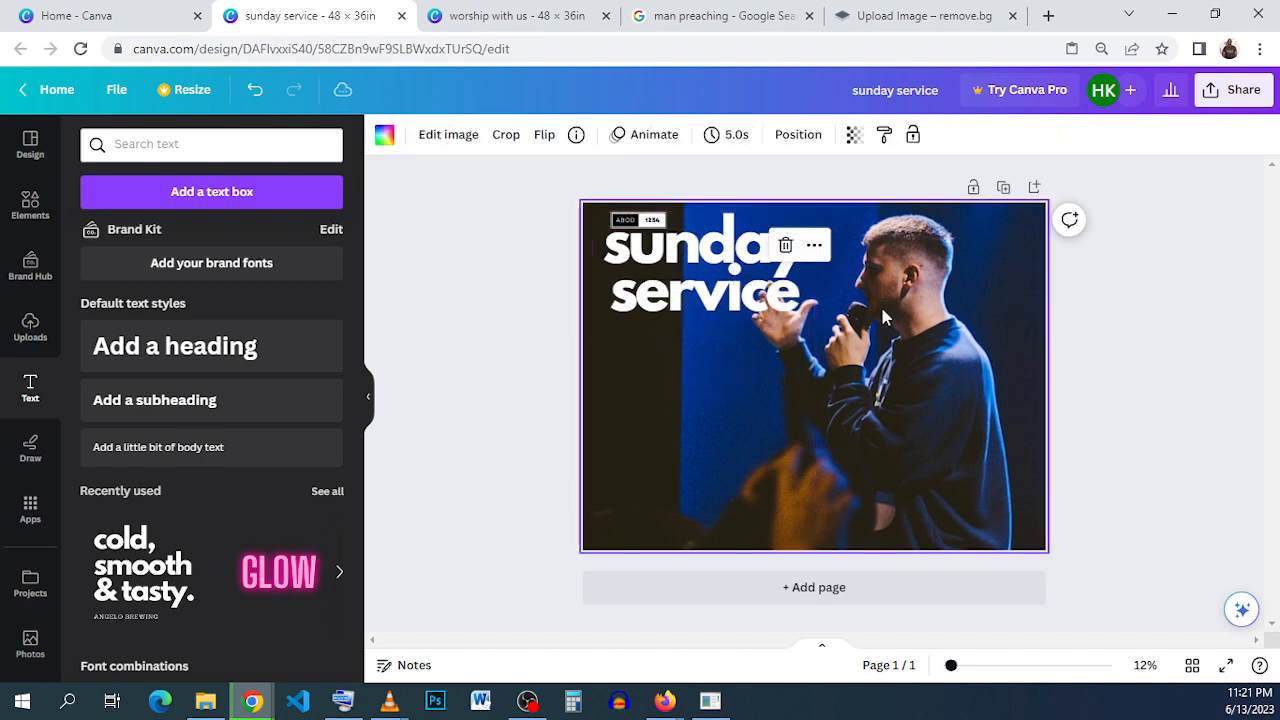
# - Reposition the background photo slightly to the right within its crop so the preacher clears the headline
pyautogui.doubleClick(855, 373)
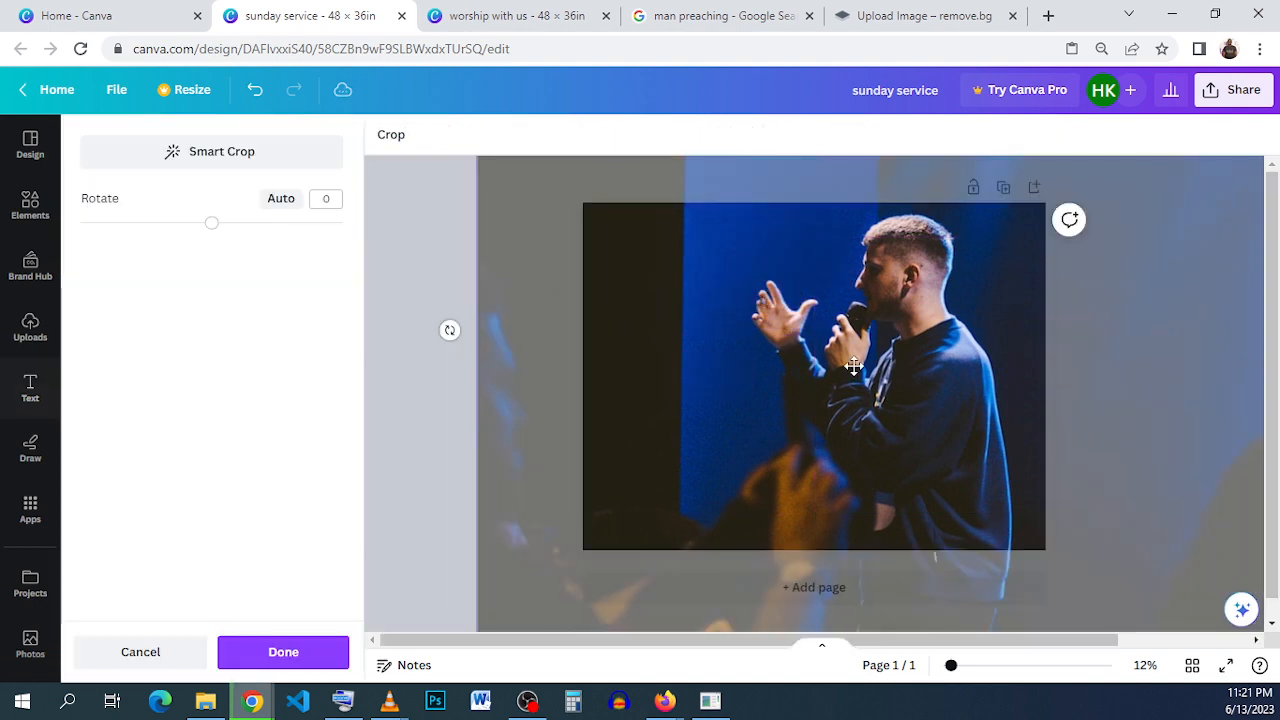
pyautogui.moveTo(795, 380); pyautogui.dragTo(817, 381)
pyautogui.click(482, 360)
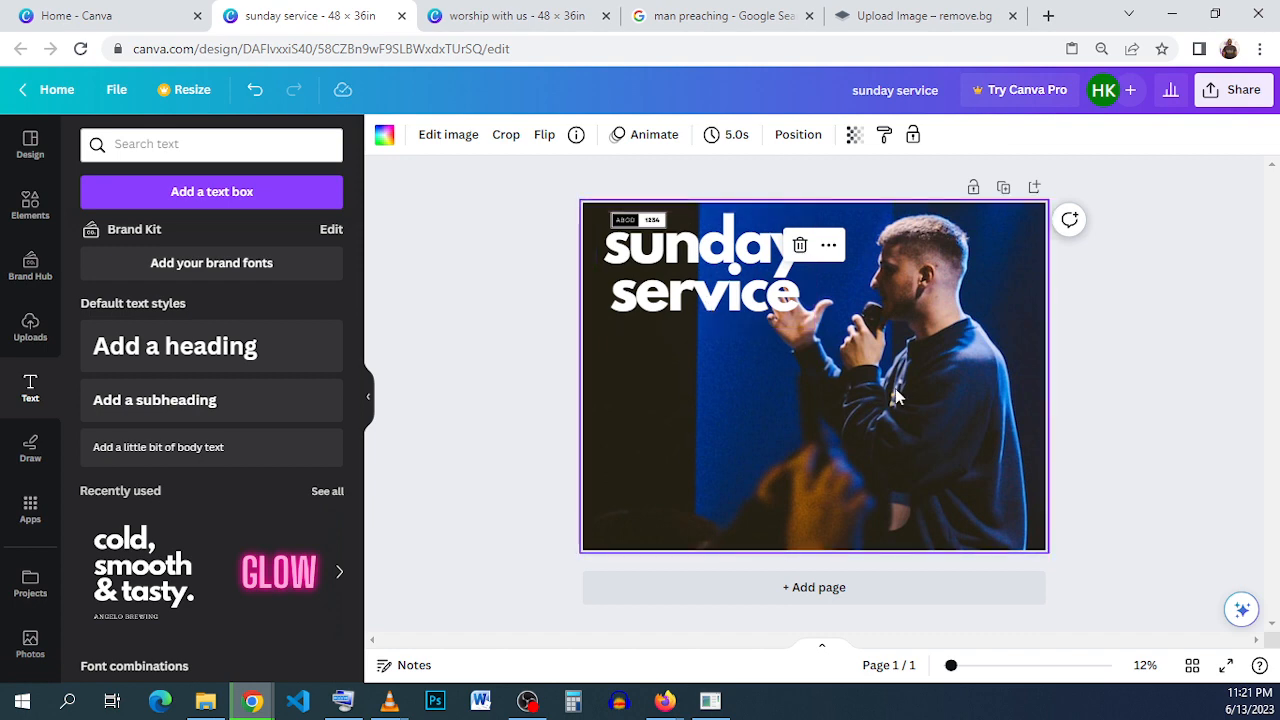
pyautogui.click(515, 429)
# - Copy the "worship with us" tagline beneath the headline on page 3 of the "worship with us" design
pyautogui.click(515, 16)
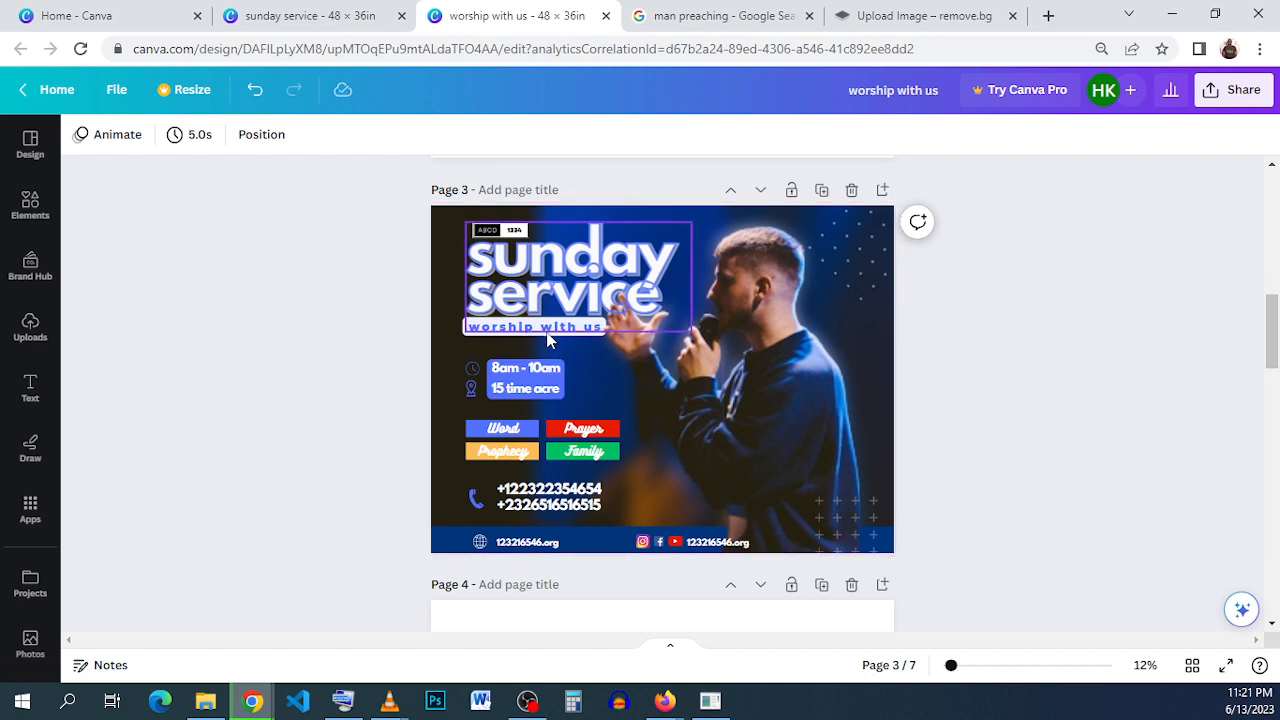
pyautogui.click(507, 334)
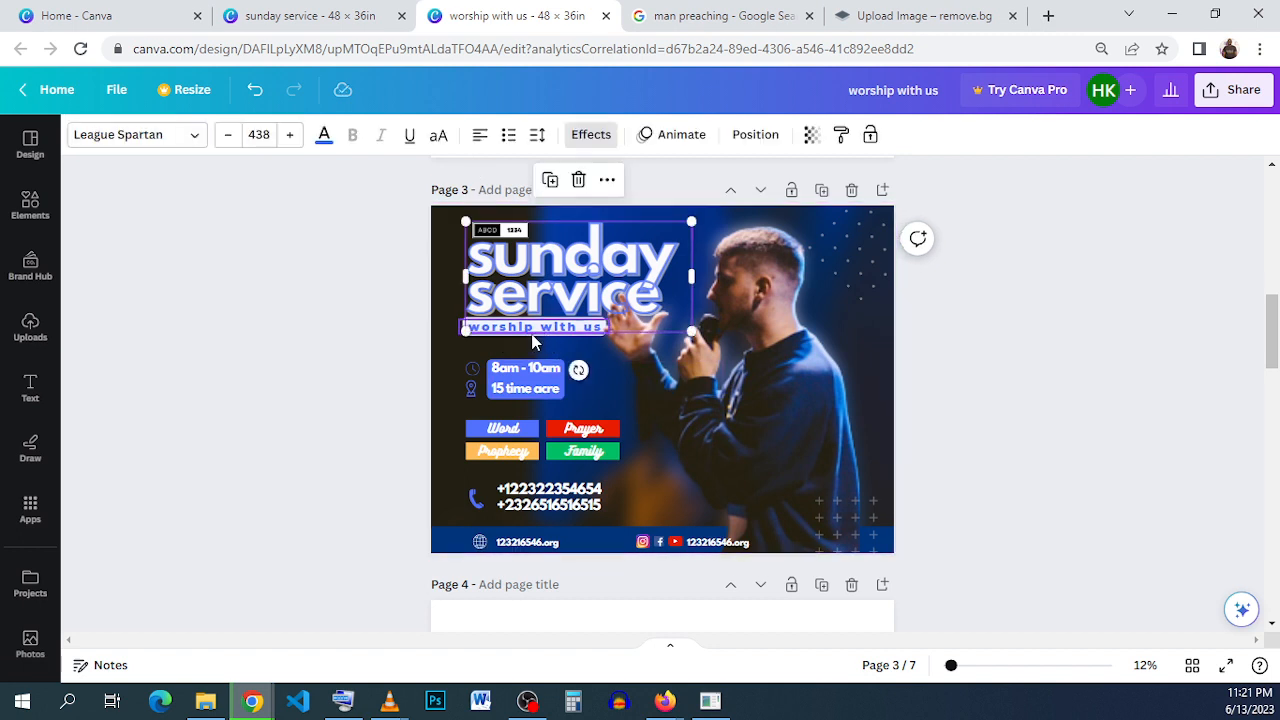
pyautogui.click(532, 340)
pyautogui.click(532, 340)
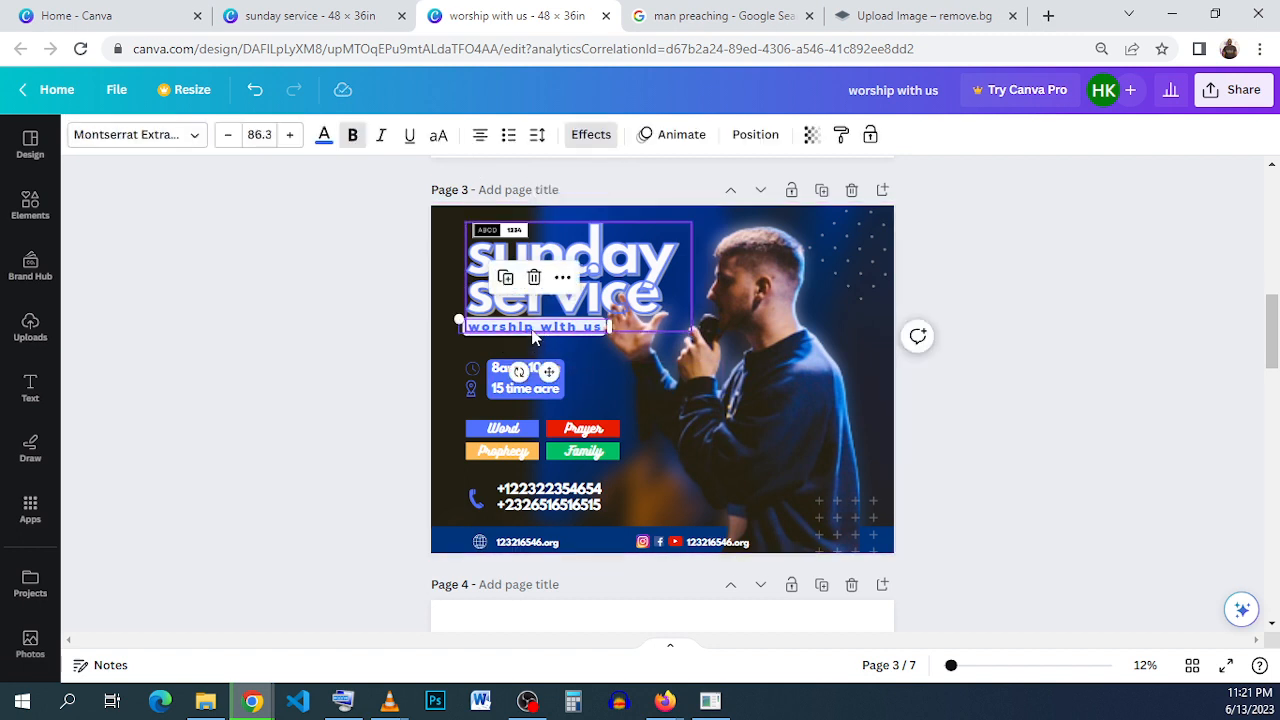
pyautogui.doubleClick(482, 338)
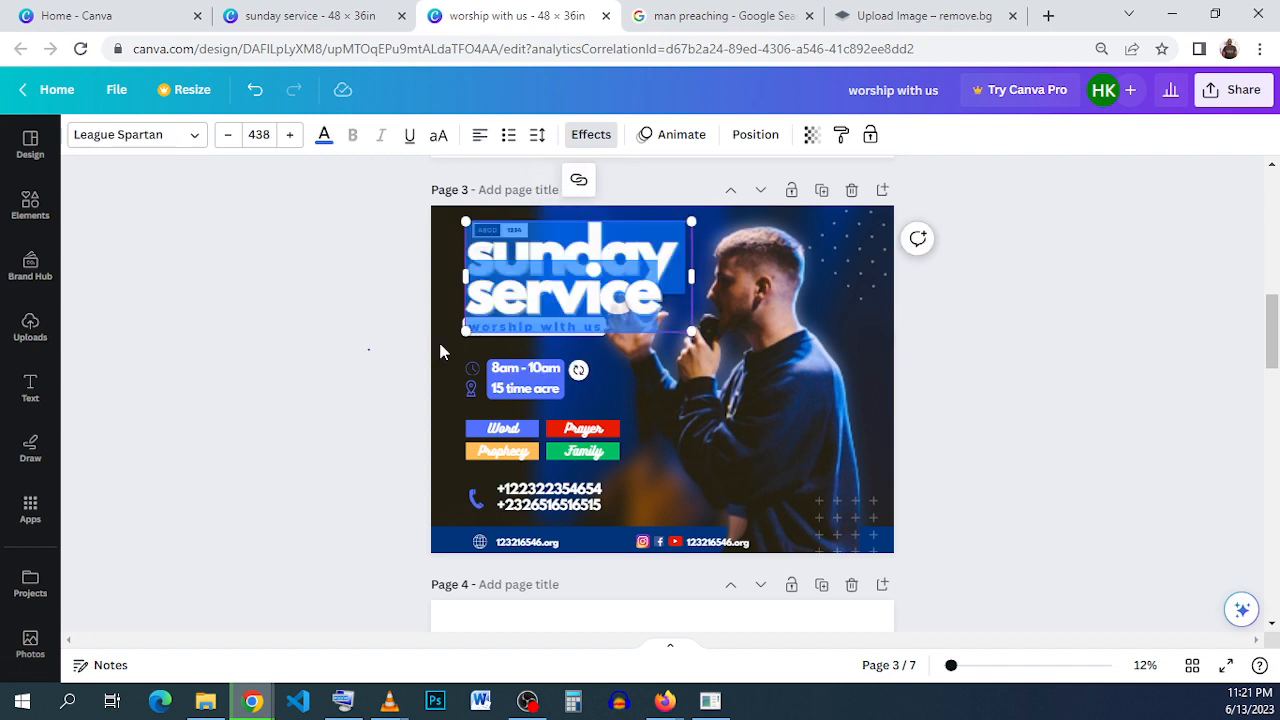
pyautogui.click(440, 350)
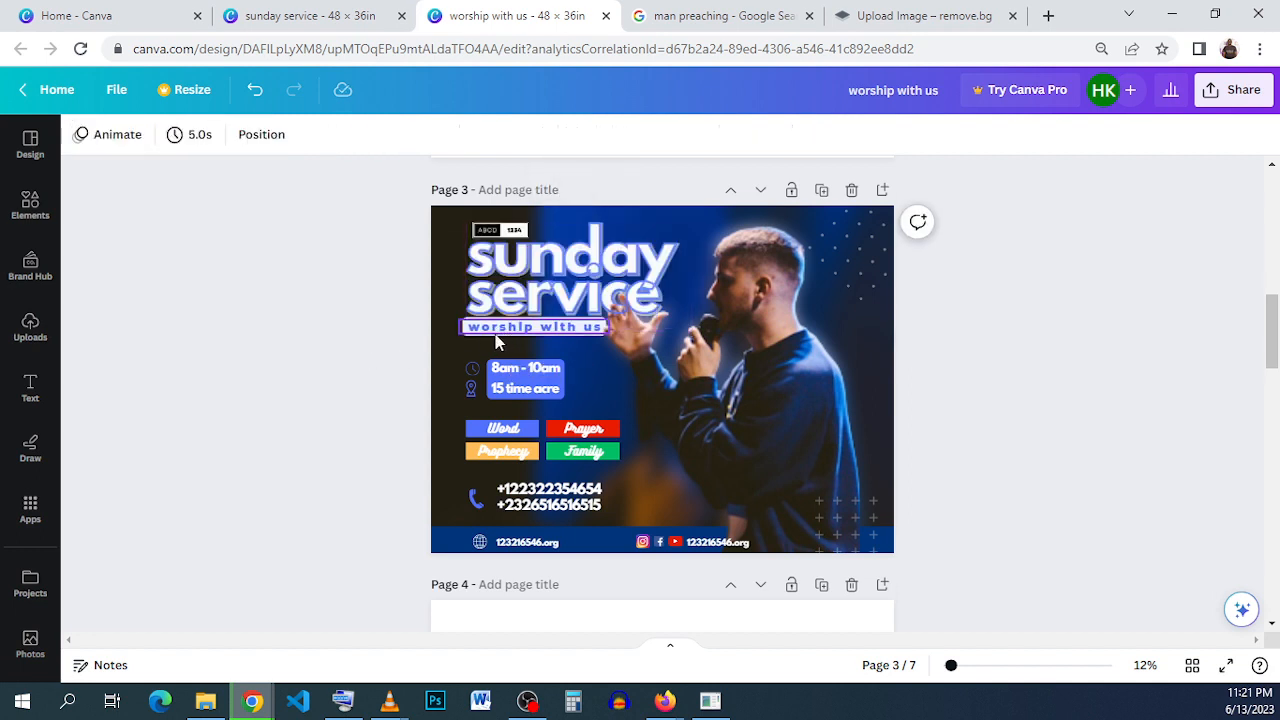
pyautogui.click(503, 340)
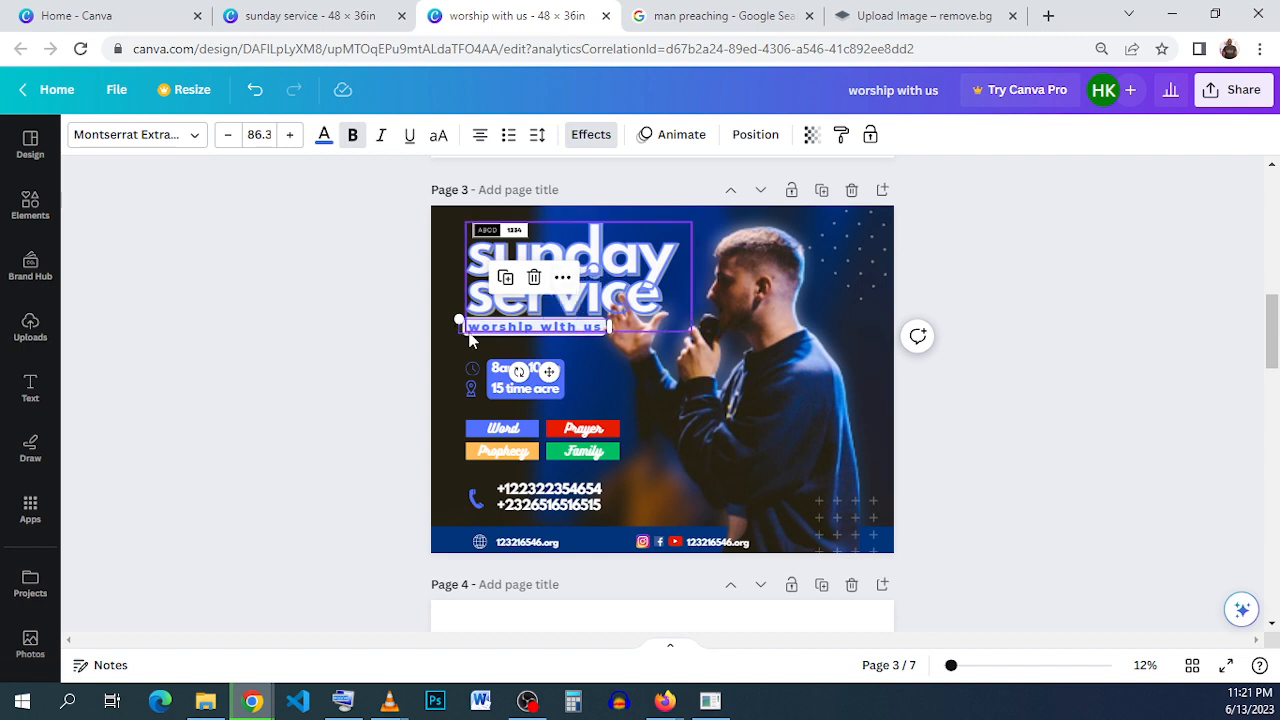
pyautogui.keyDown('ctrl'); pyautogui.scroll(3, 470, 340); pyautogui.keyUp('ctrl')
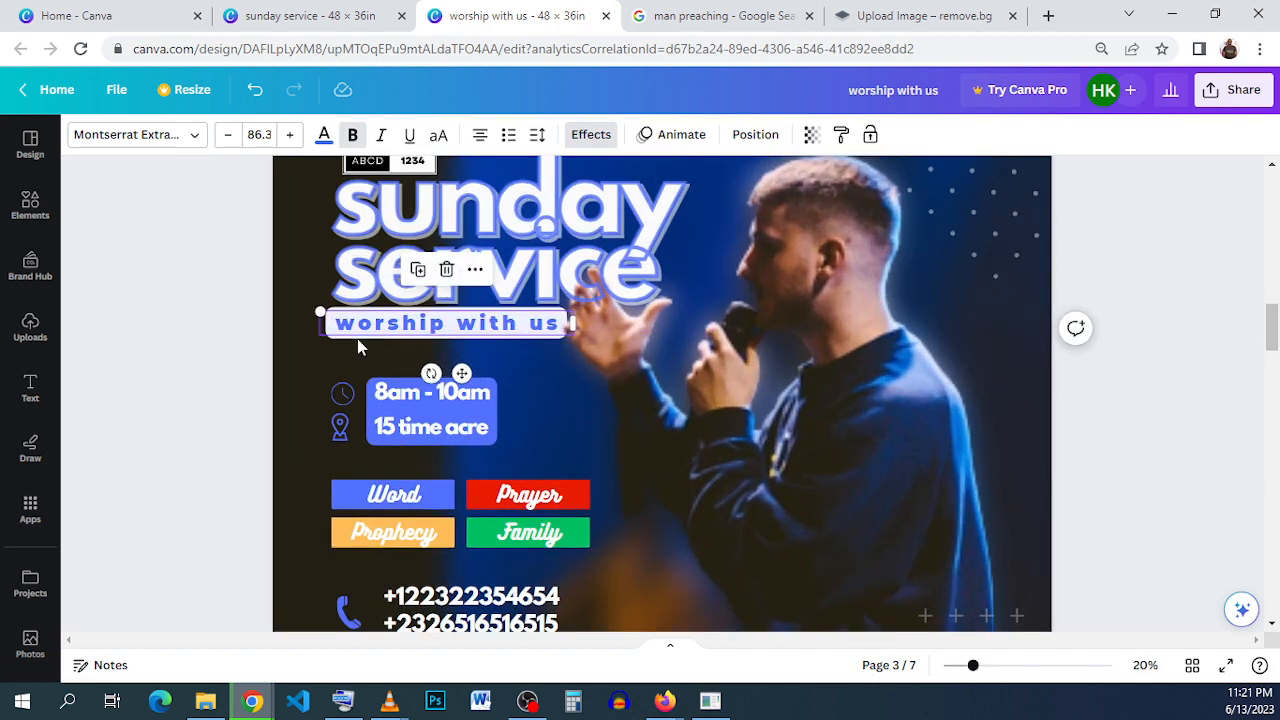
pyautogui.scroll(1, 326, 331)
pyautogui.rightClick(325, 333)
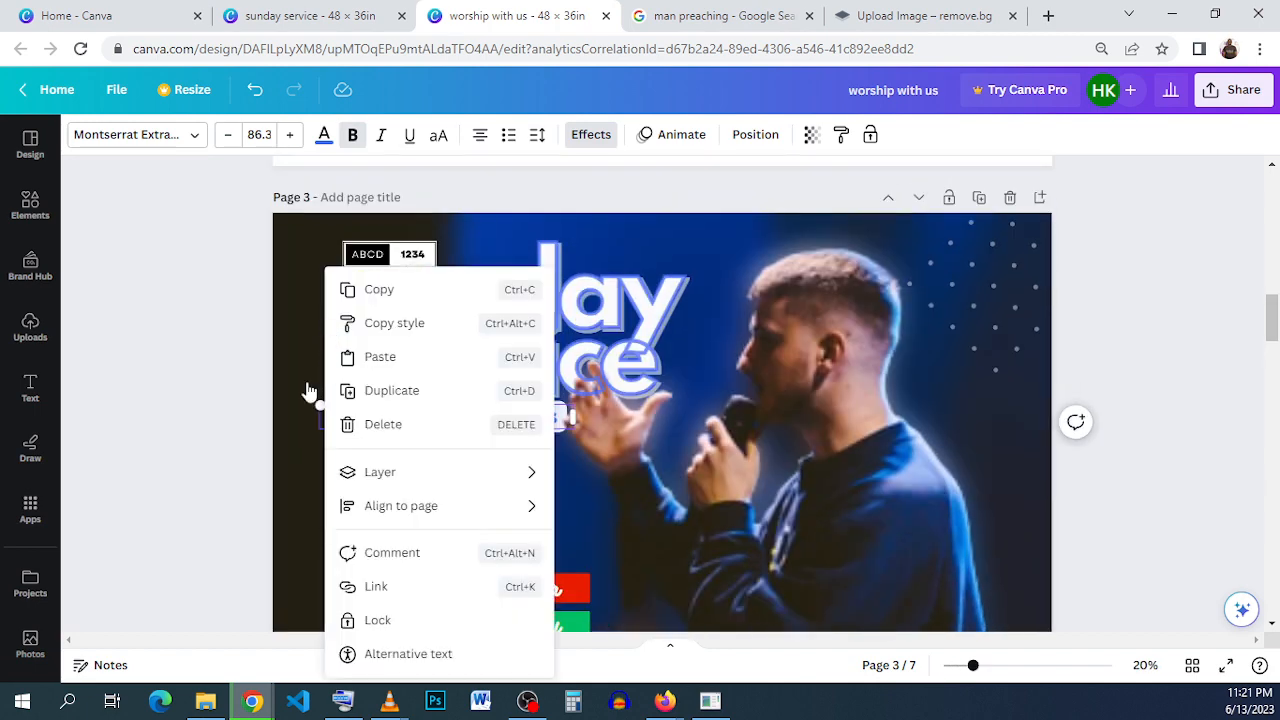
pyautogui.click(251, 420)
pyautogui.scroll(-2, 323, 420)
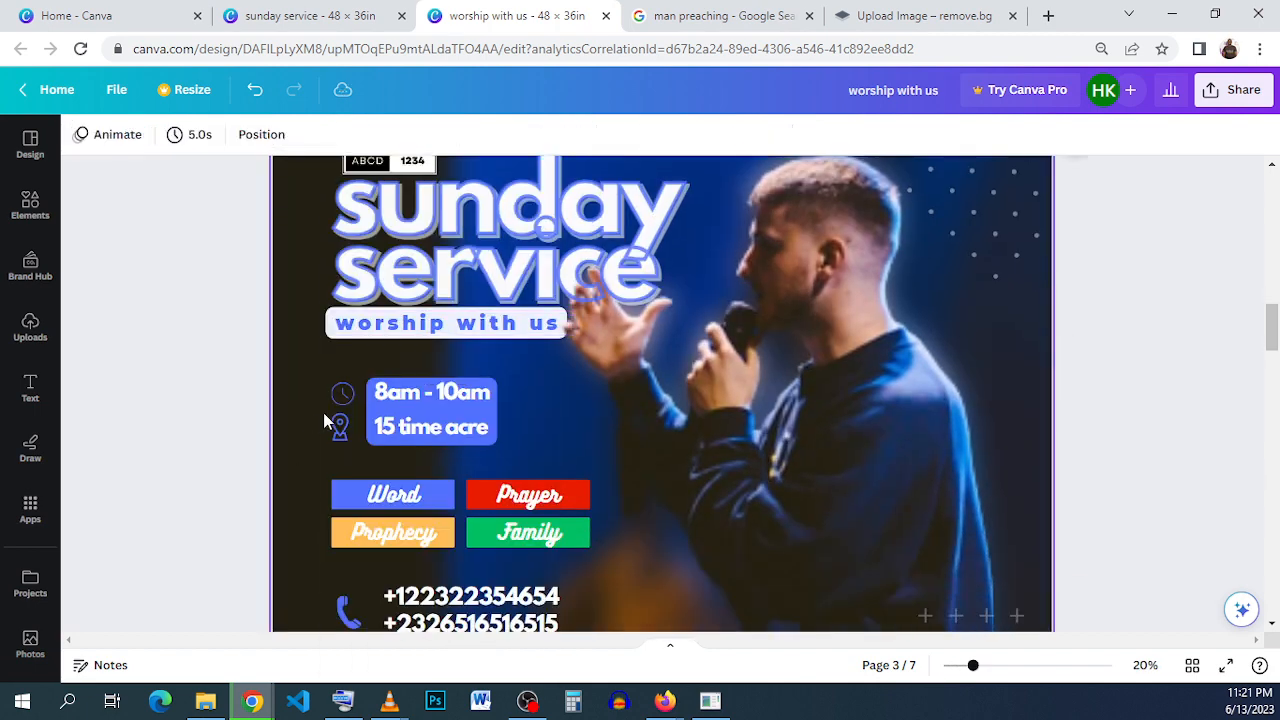
pyautogui.click(350, 340)
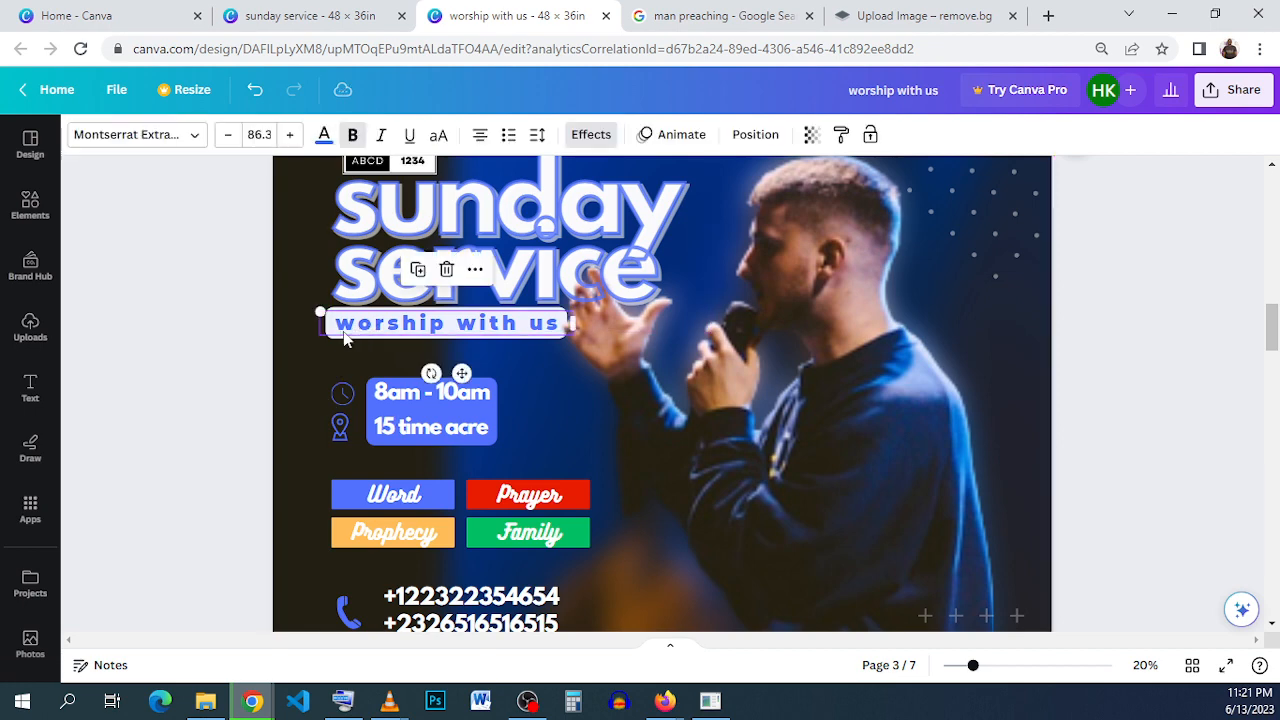
pyautogui.rightClick(327, 336)
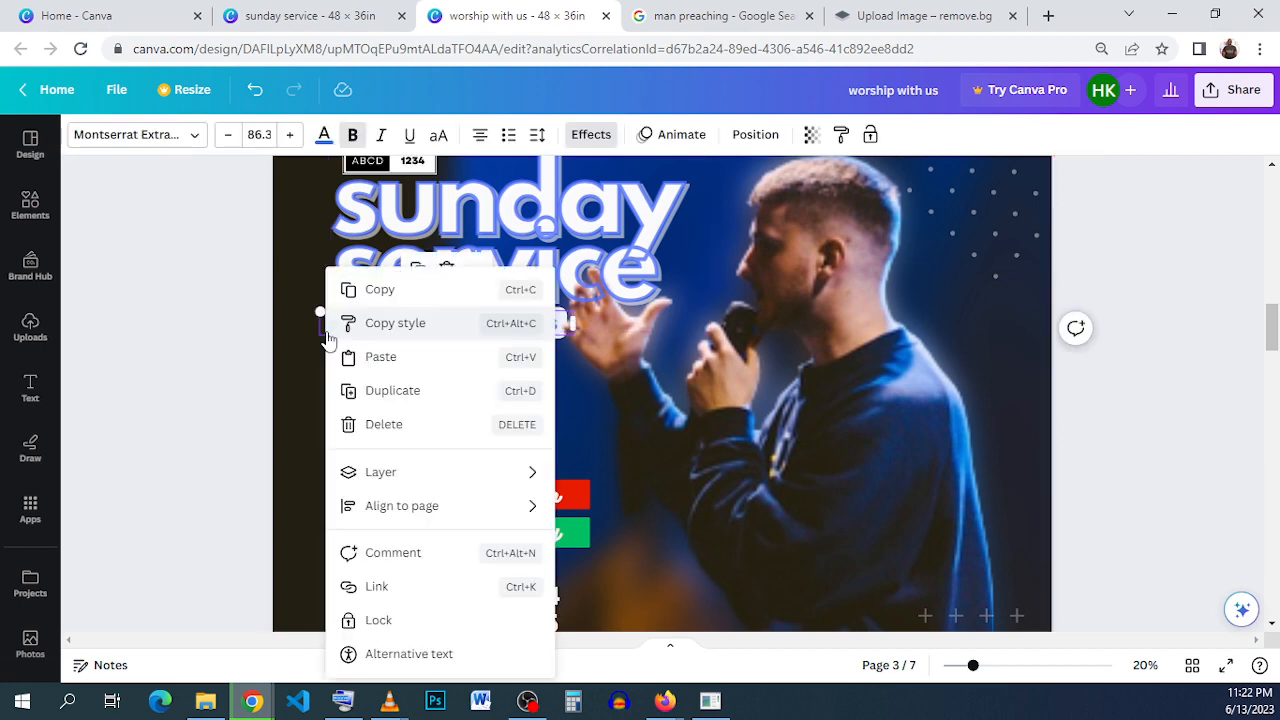
pyautogui.click(370, 289)
# - Paste the tagline into the "sunday service" design and place it directly below the word "service"
pyautogui.click(310, 15)
pyautogui.rightClick(611, 376)
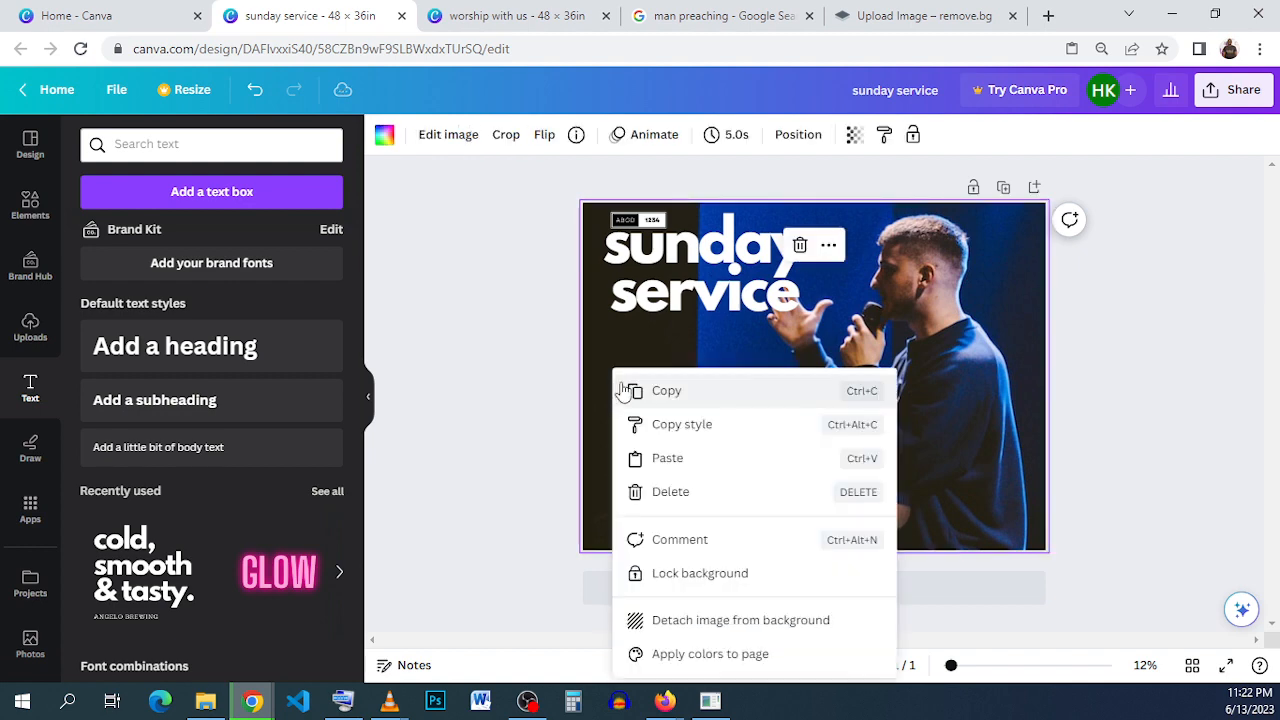
pyautogui.click(705, 462)
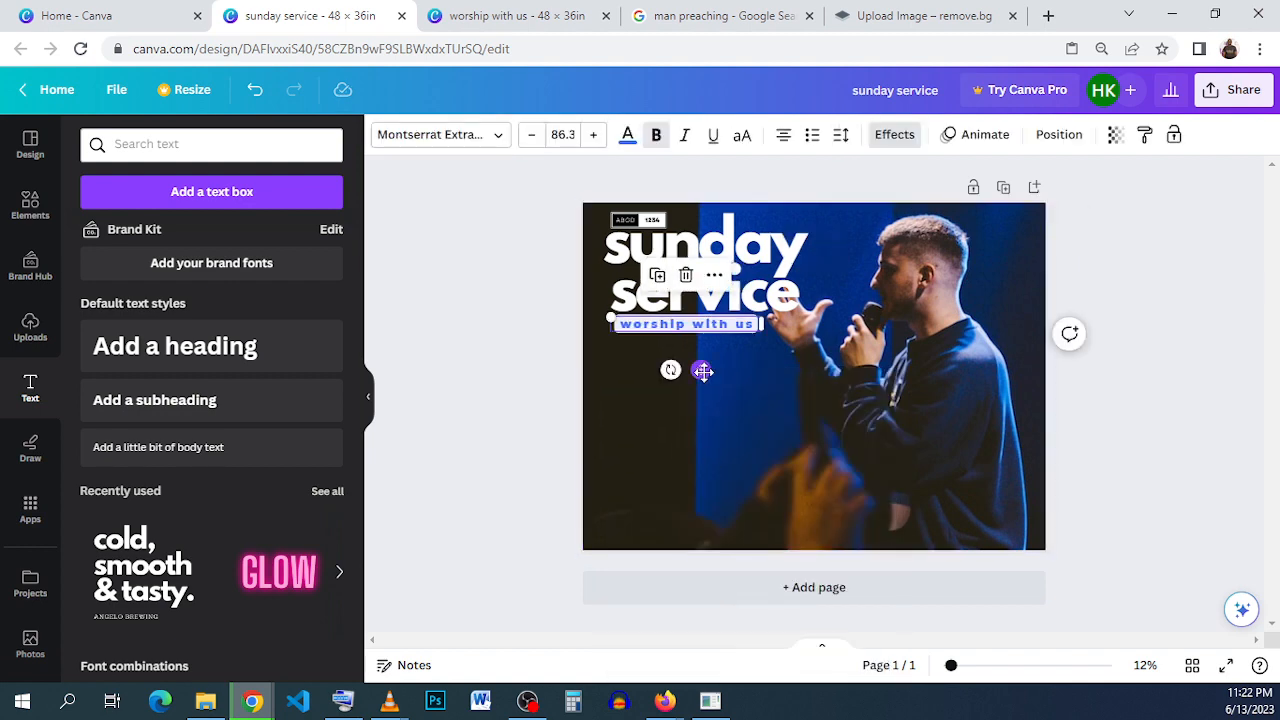
pyautogui.click(715, 463)
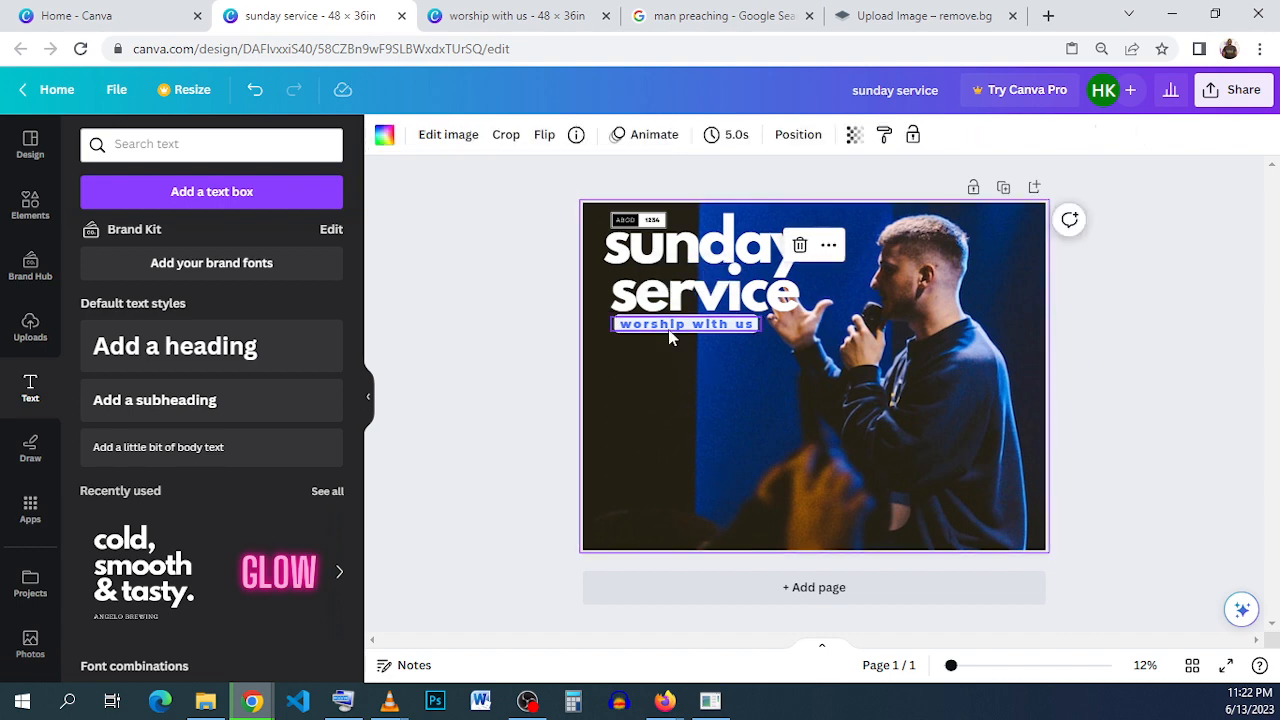
pyautogui.click(670, 335)
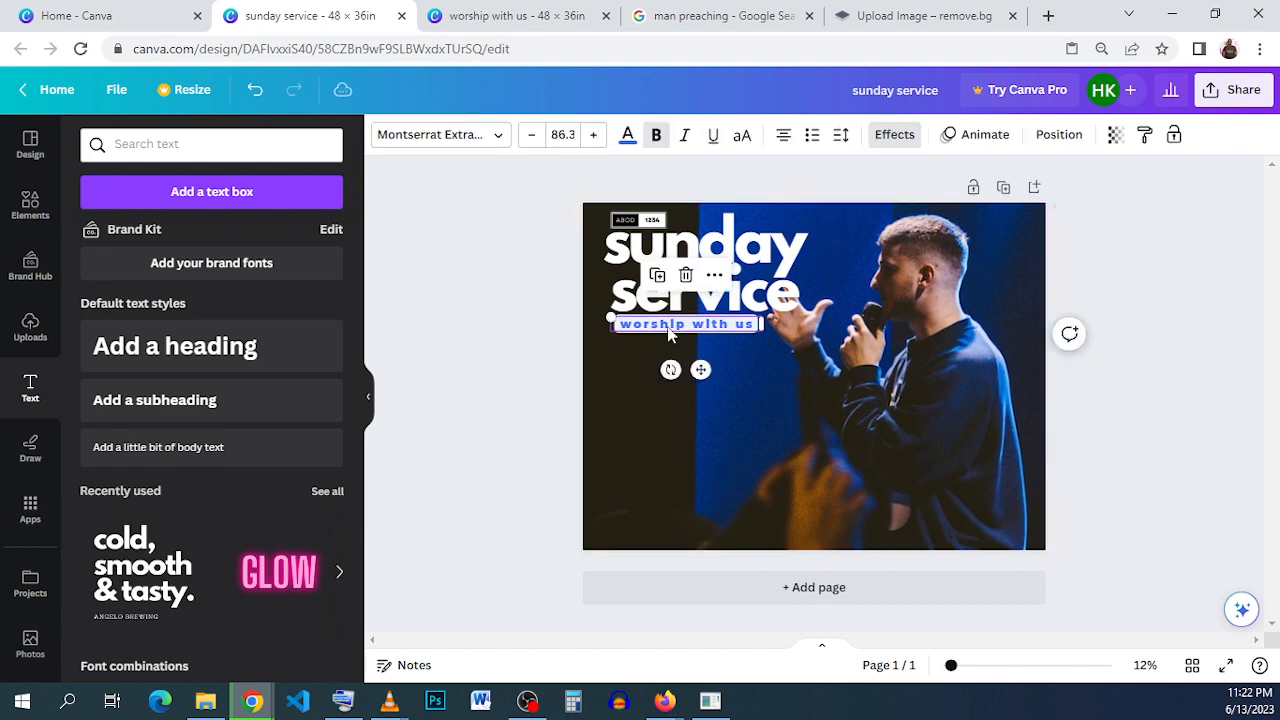
pyautogui.click(756, 449)
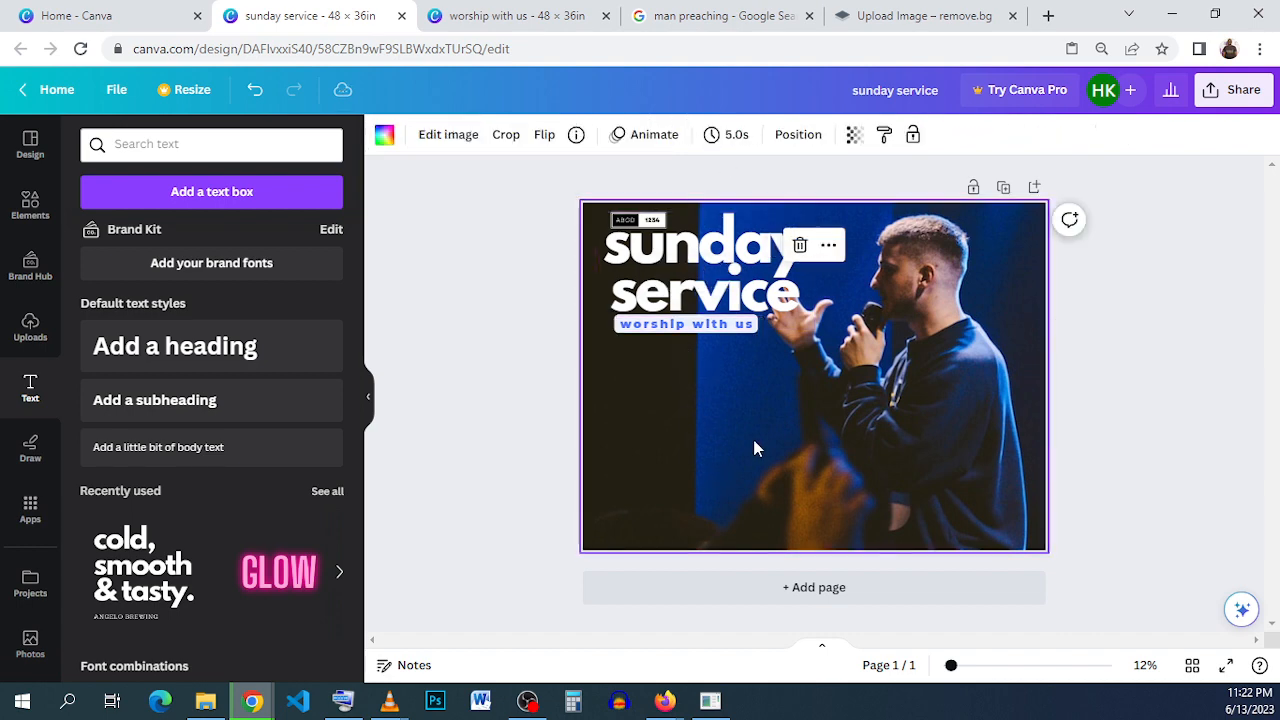
pyautogui.click(668, 340)
pyautogui.click(686, 428)
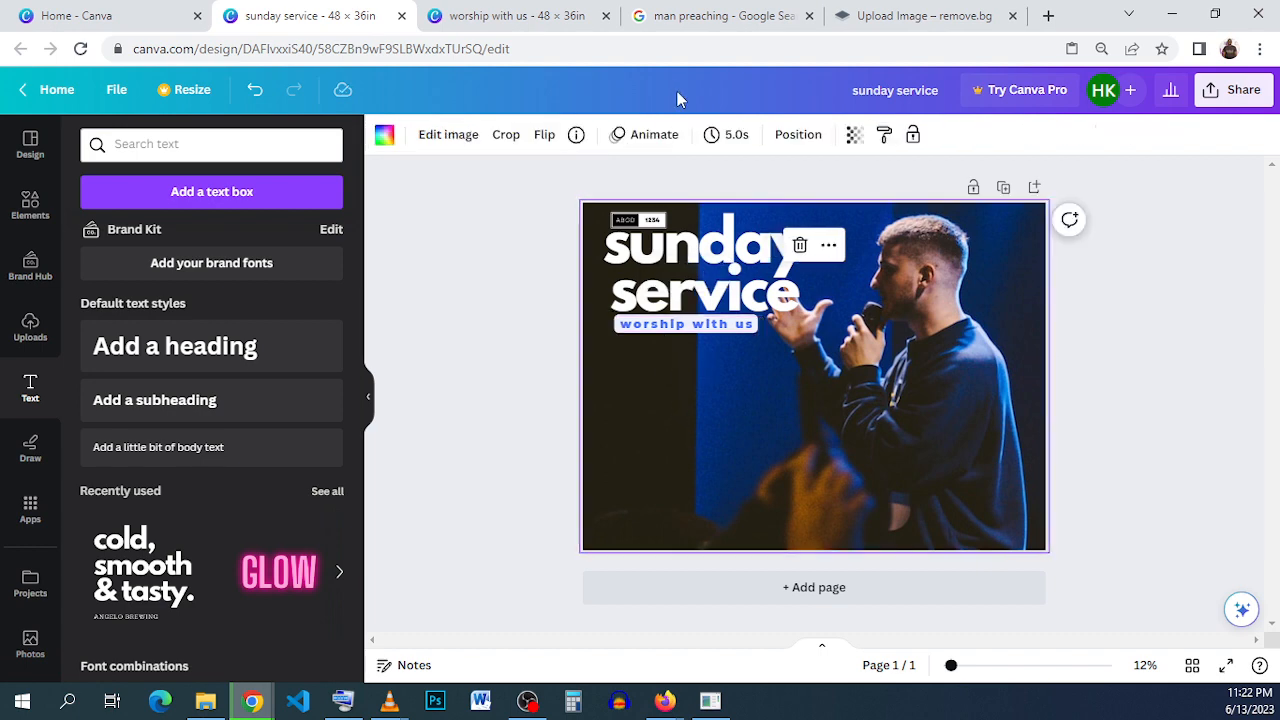
pyautogui.click(731, 333)
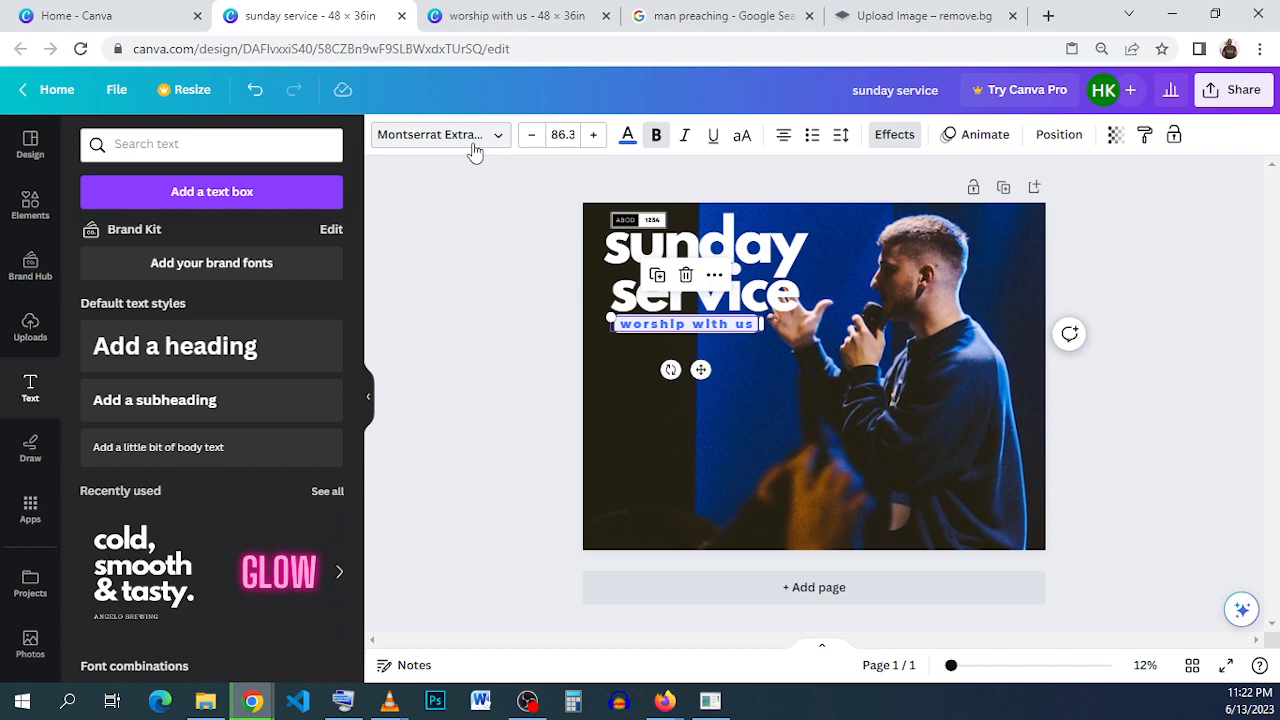
pyautogui.click(750, 405)
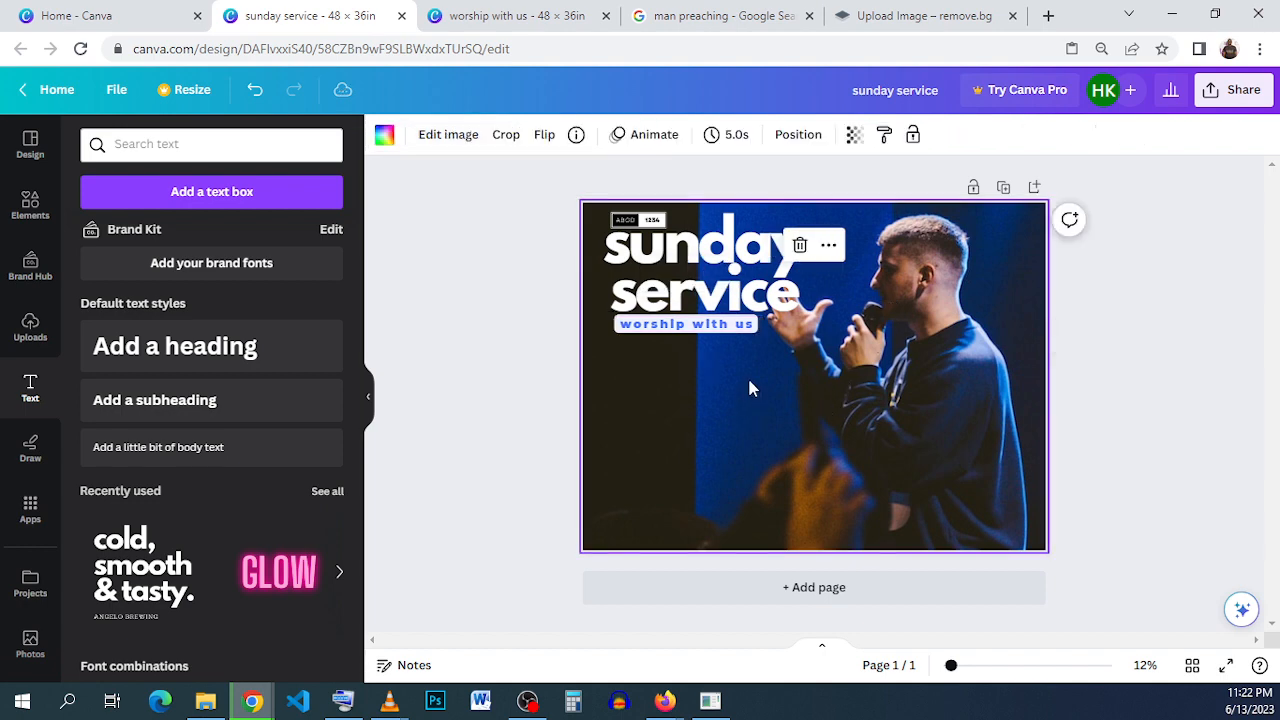
# - Change the color of the tagline's Background text effect to white
pyautogui.click(686, 323)
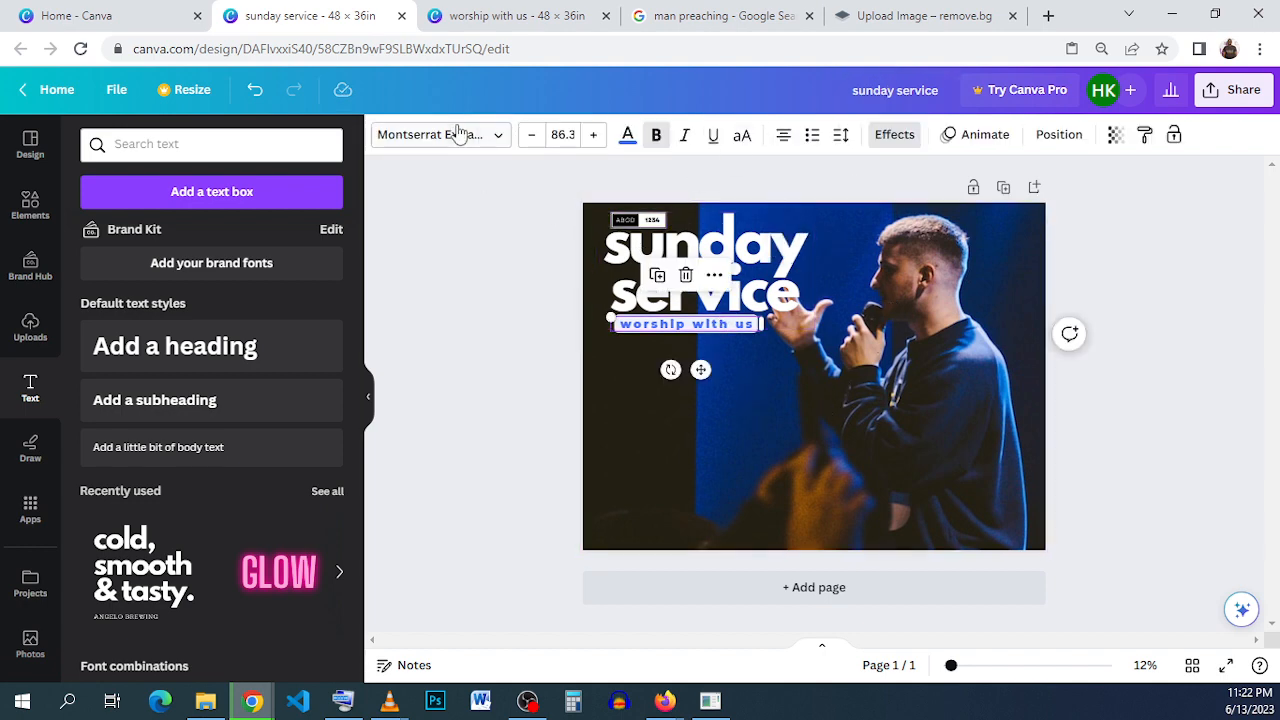
pyautogui.click(900, 135)
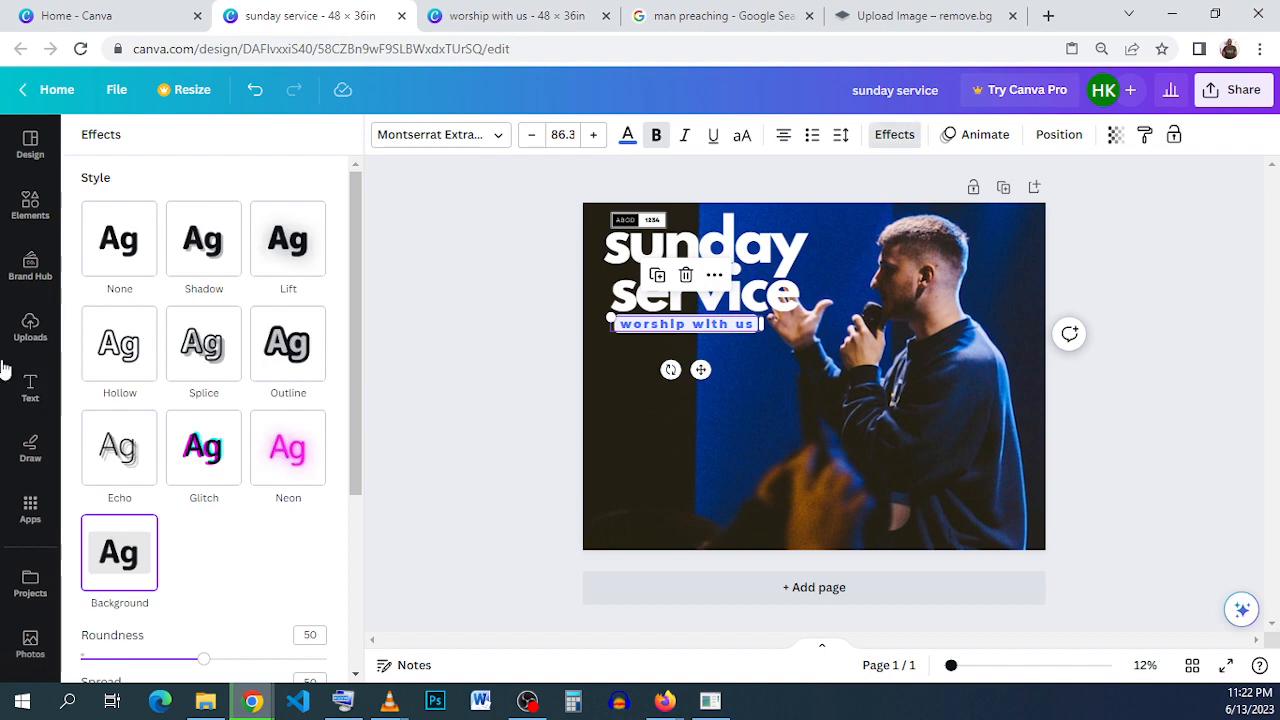
pyautogui.scroll(-2, 135, 551)
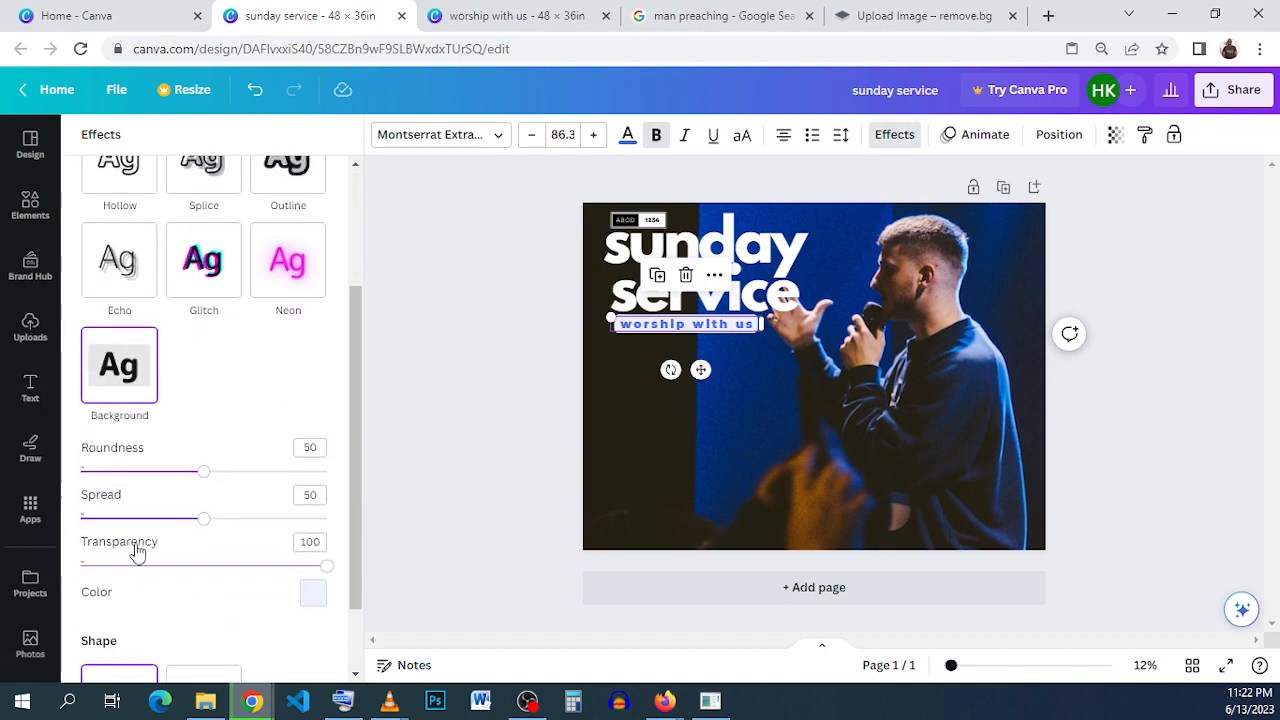
pyautogui.click(313, 593)
pyautogui.scroll(-4, 254, 445)
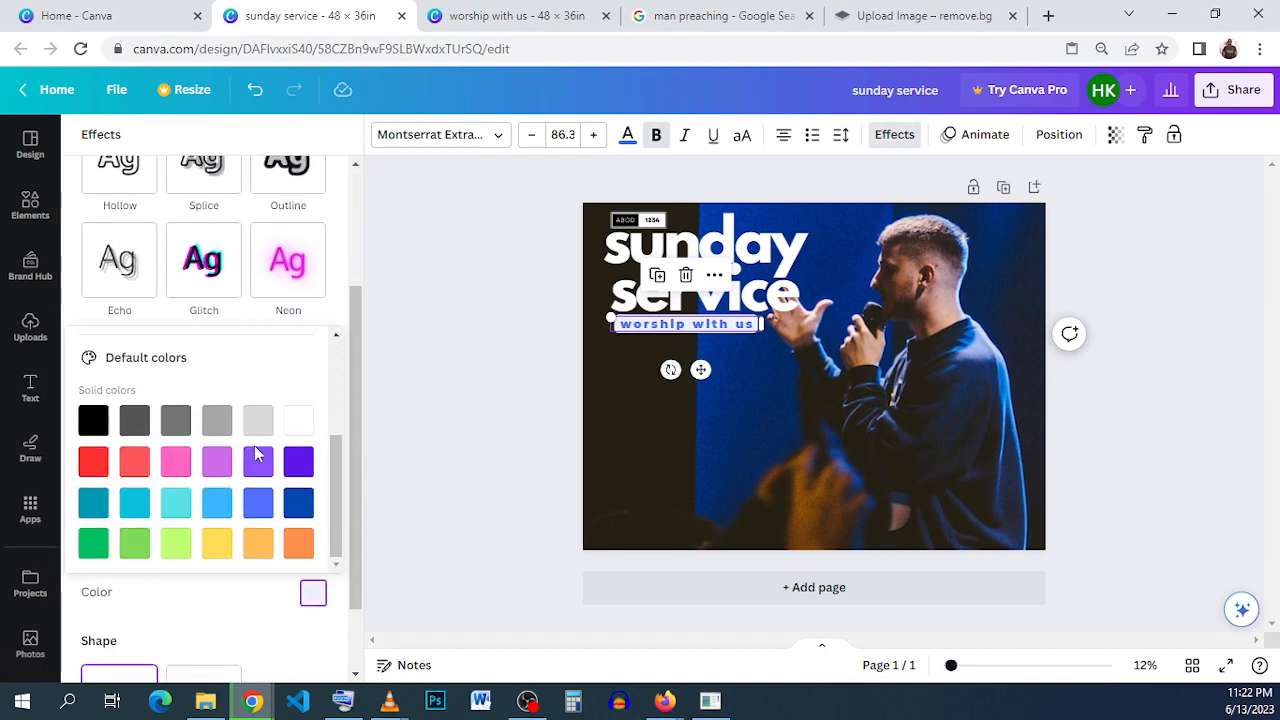
pyautogui.click(298, 420)
pyautogui.click(612, 402)
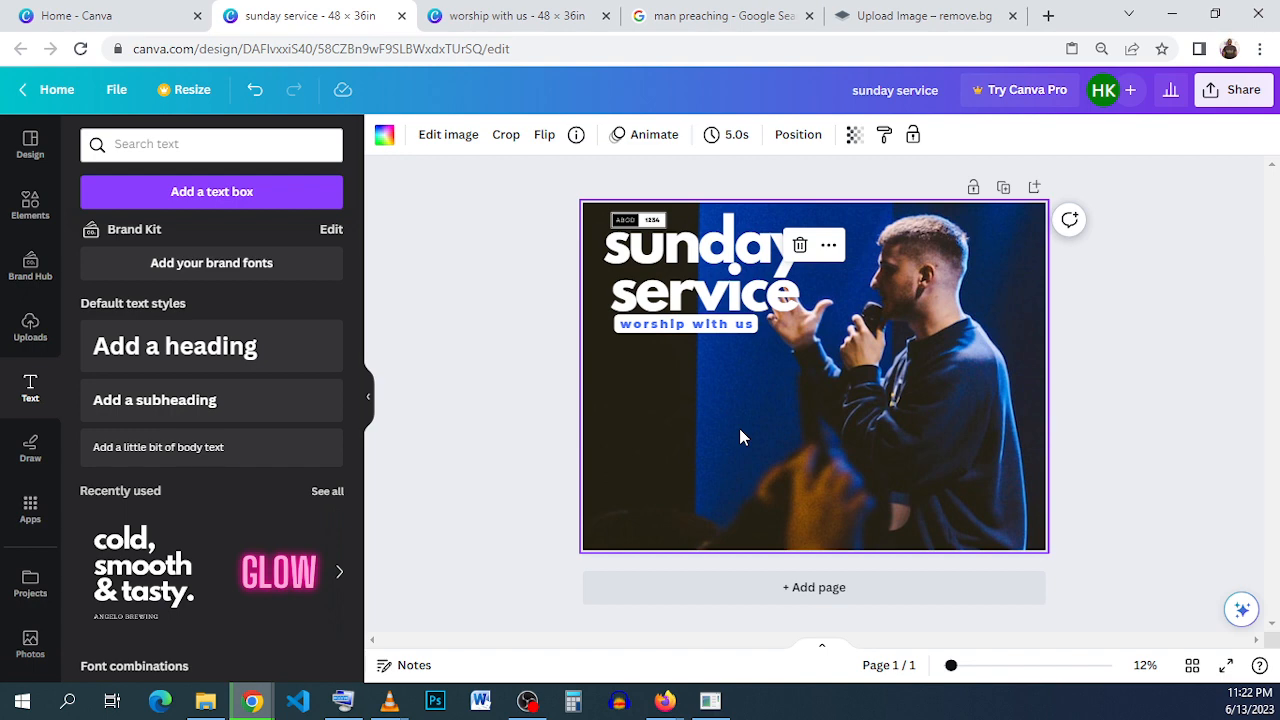
# - Check the time and address text in the "worship with us" design, then duplicate the headline in the "sunday service" design
pyautogui.click(510, 15)
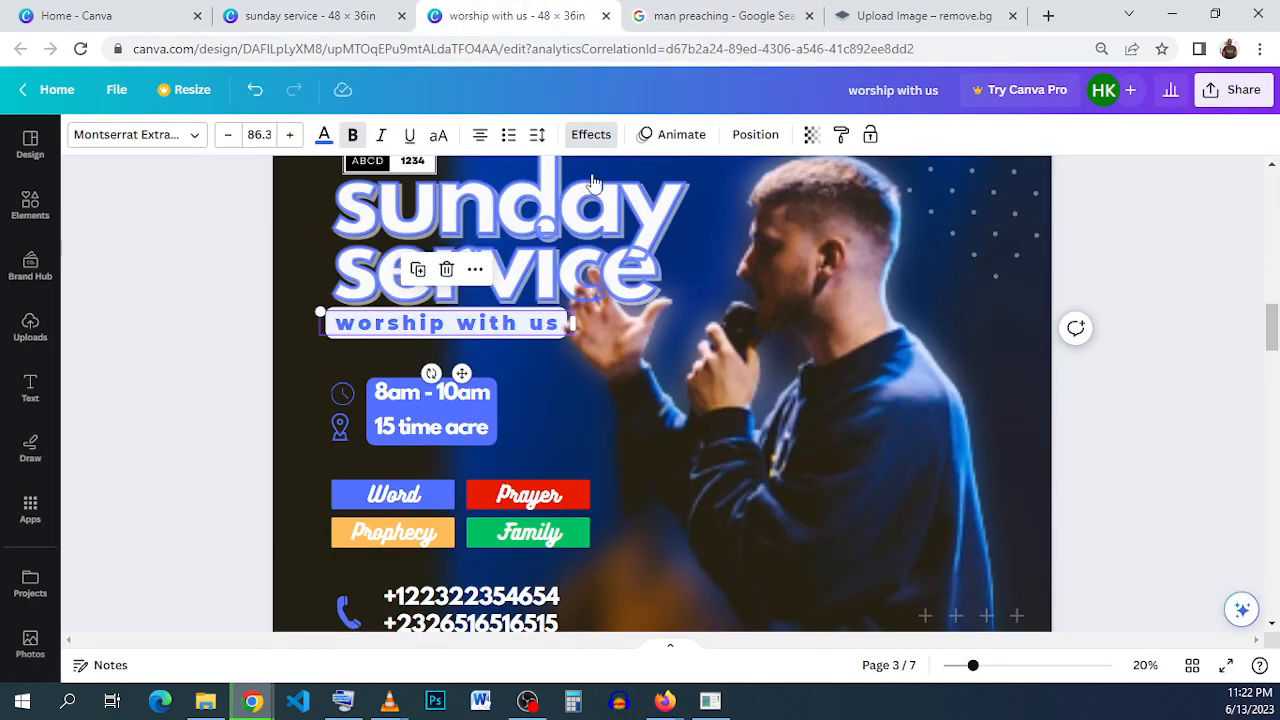
pyautogui.click(465, 420)
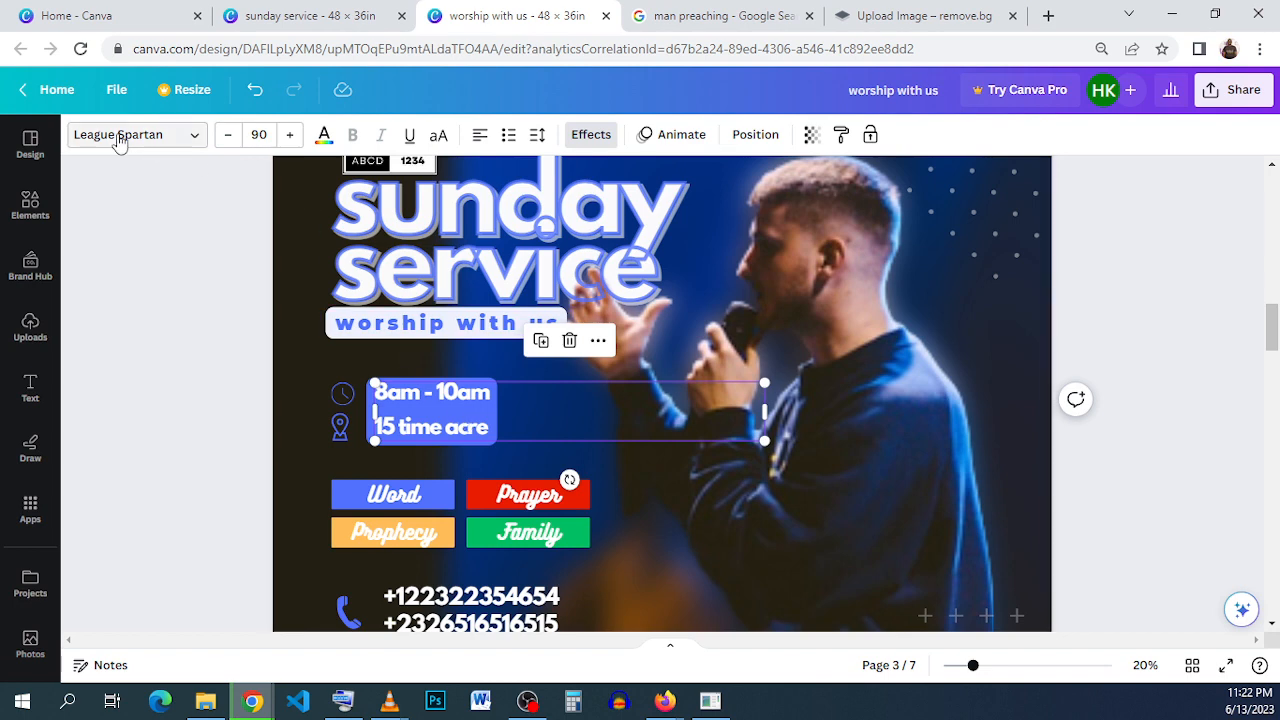
pyautogui.click(330, 20)
pyautogui.click(673, 281)
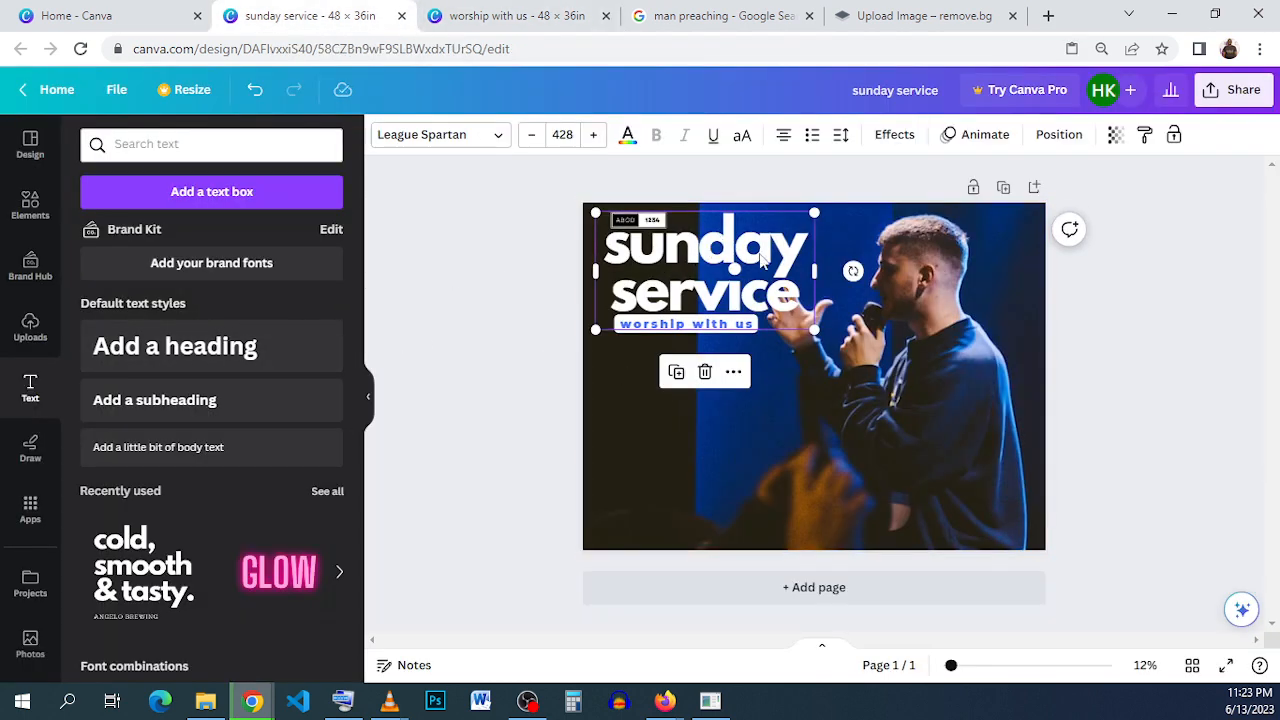
pyautogui.click(676, 372)
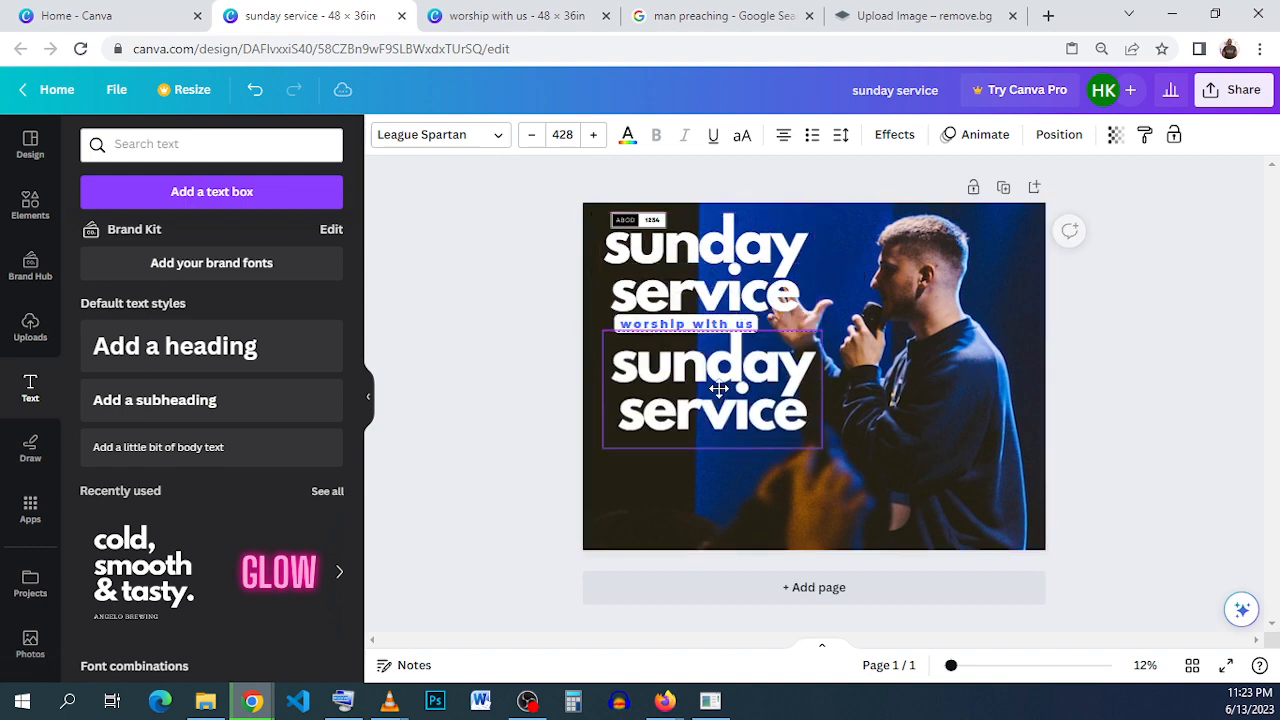
# - Set the duplicated headline to font size 120, narrow its text box and place it below the tagline
pyautogui.click(562, 134)
pyautogui.scroll(-5, 580, 443)
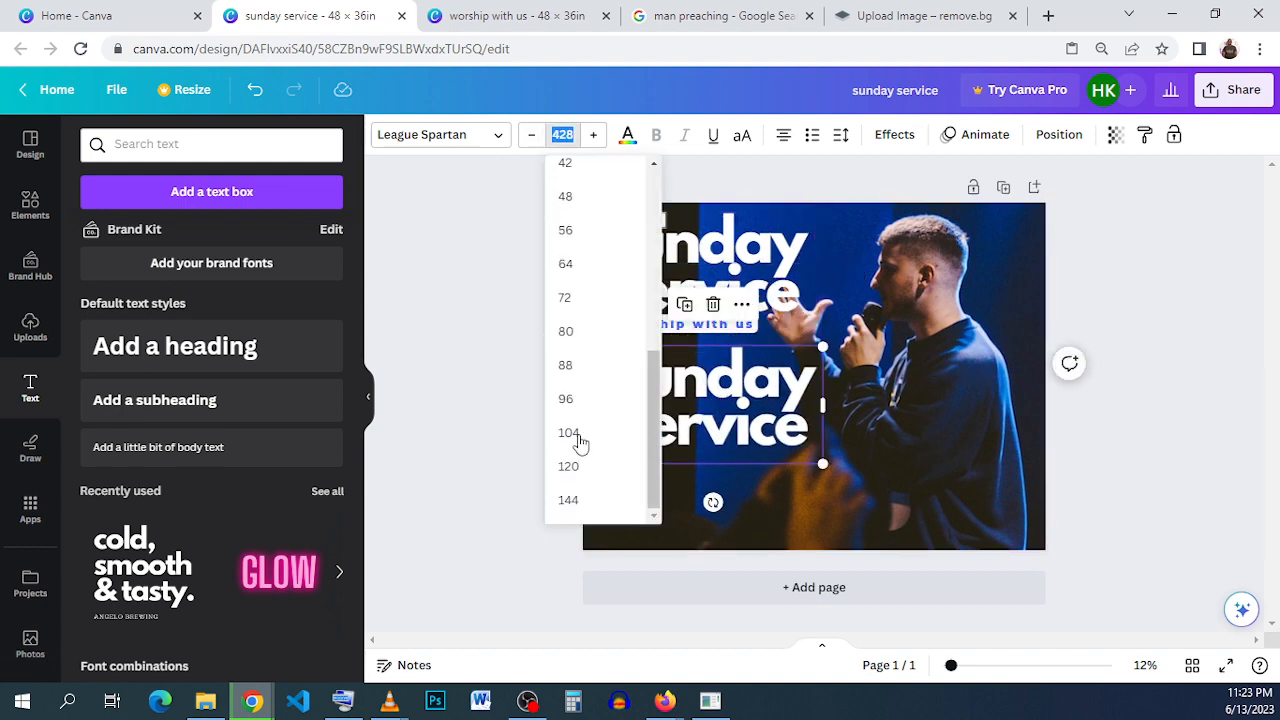
pyautogui.click(609, 475)
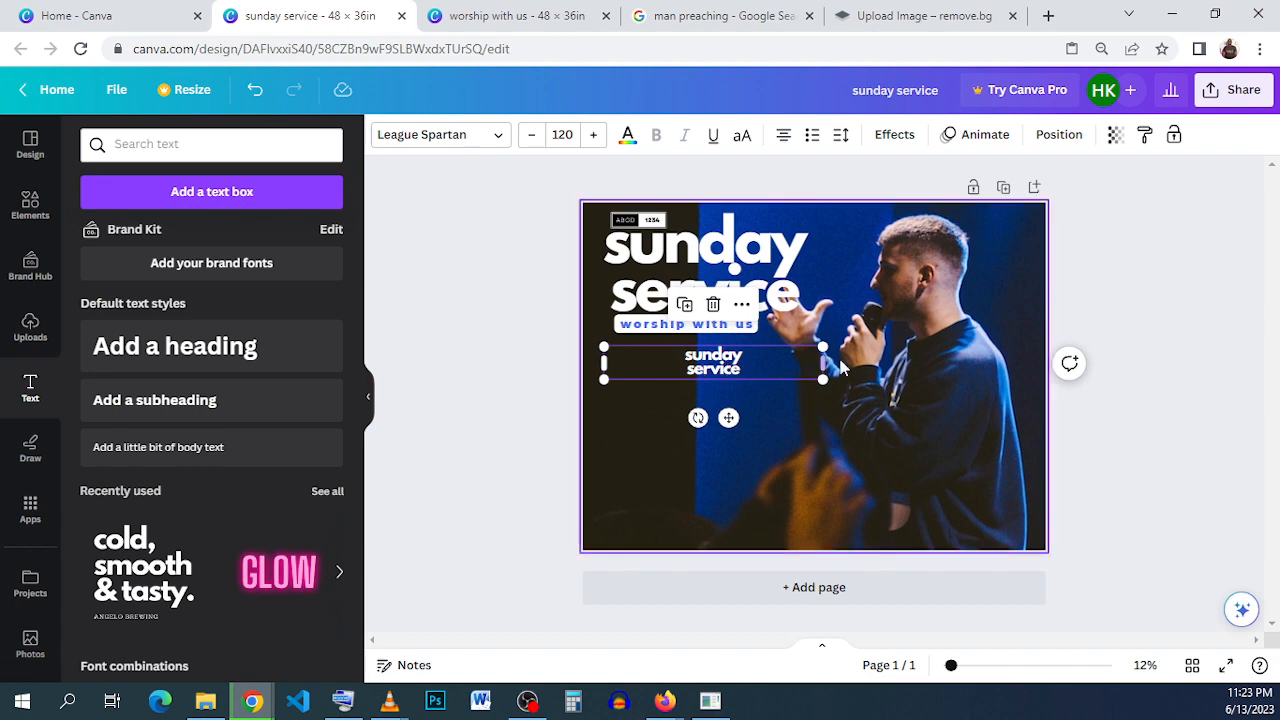
pyautogui.moveTo(823, 362); pyautogui.dragTo(670, 394)
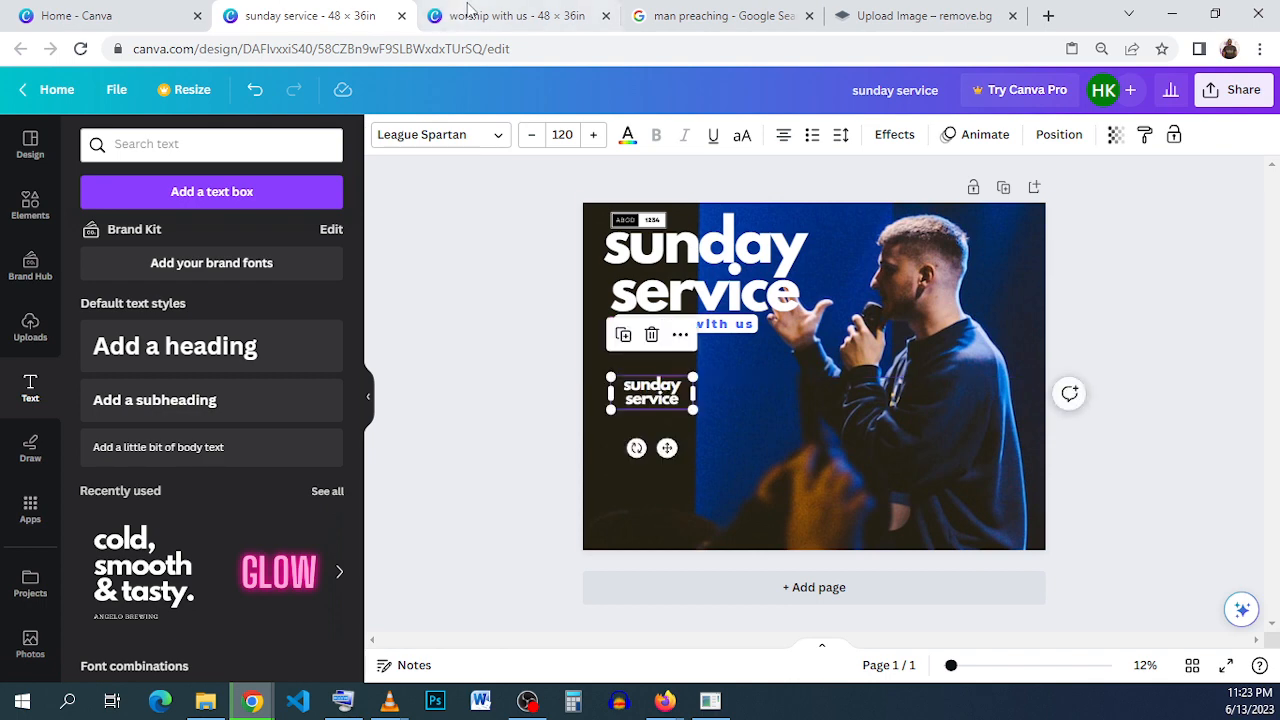
# - Copy the "8am - 10am" text line from page 3 of the "worship with us" design
pyautogui.click(478, 15)
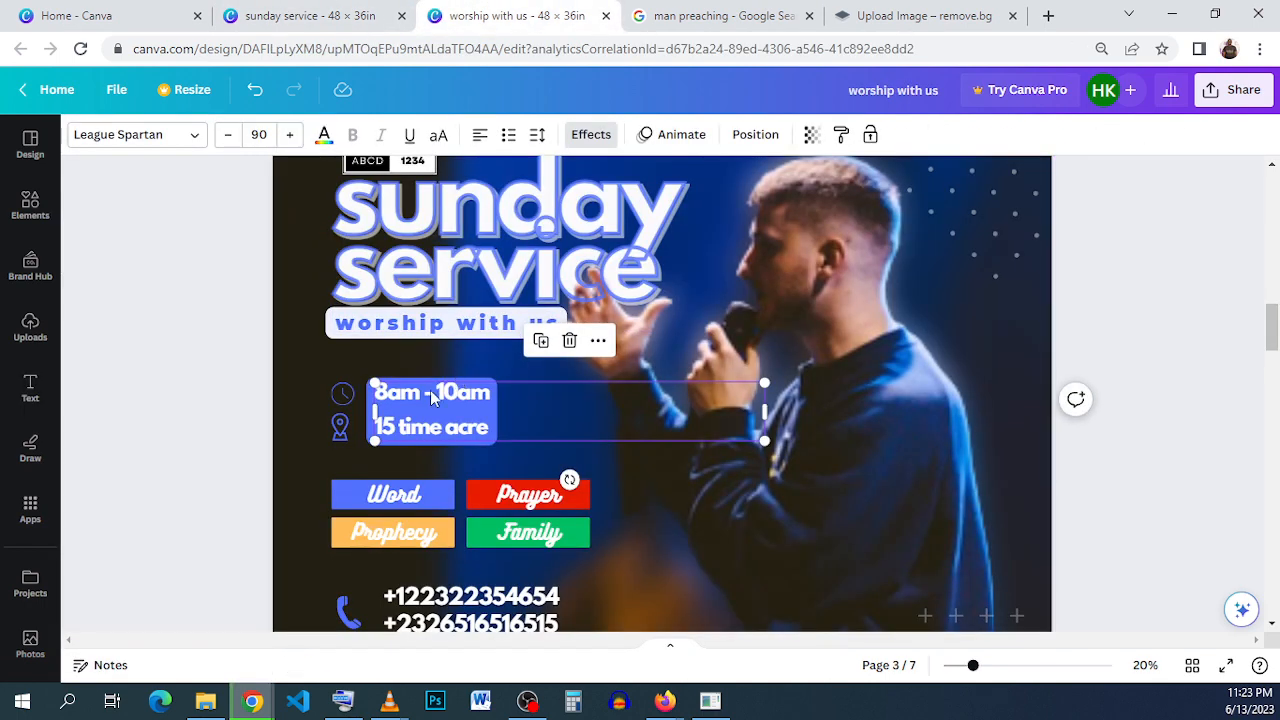
pyautogui.doubleClick(430, 392)
pyautogui.rightClick(430, 392)
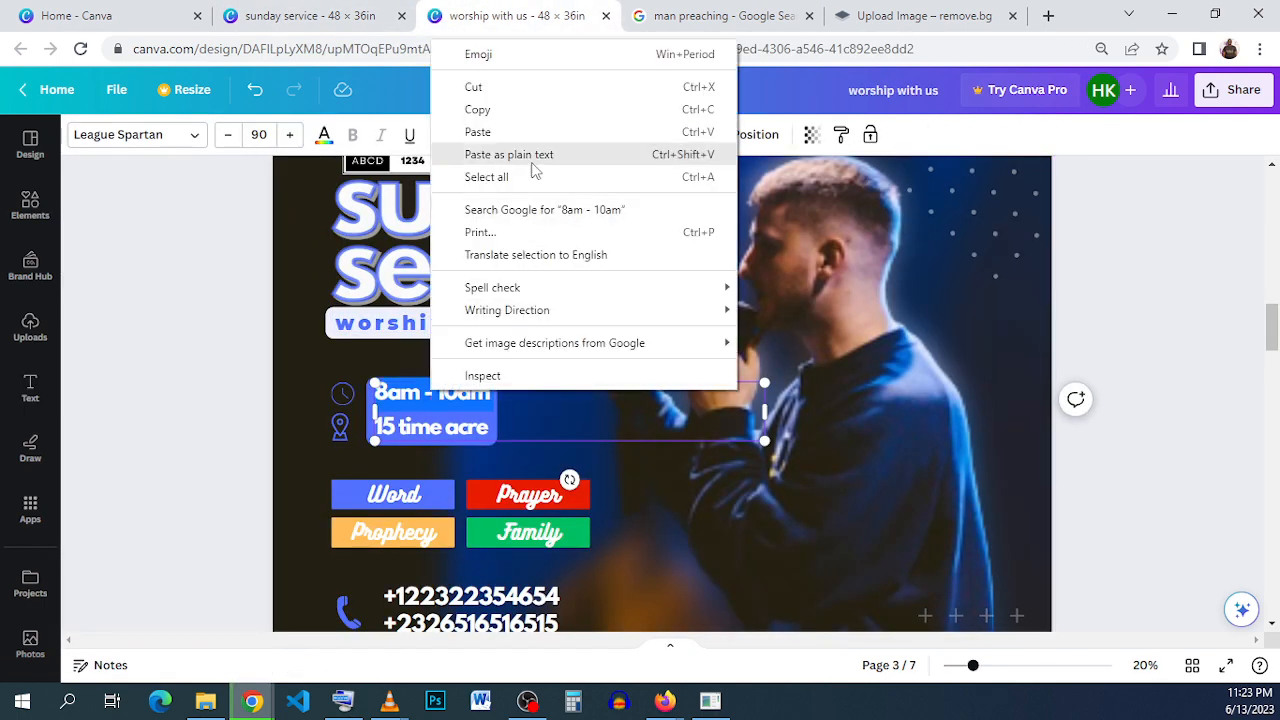
pyautogui.click(535, 118)
# - Replace the small duplicated text in the "sunday service" design with "8am - 10am" and widen its box to fit one line
pyautogui.click(318, 18)
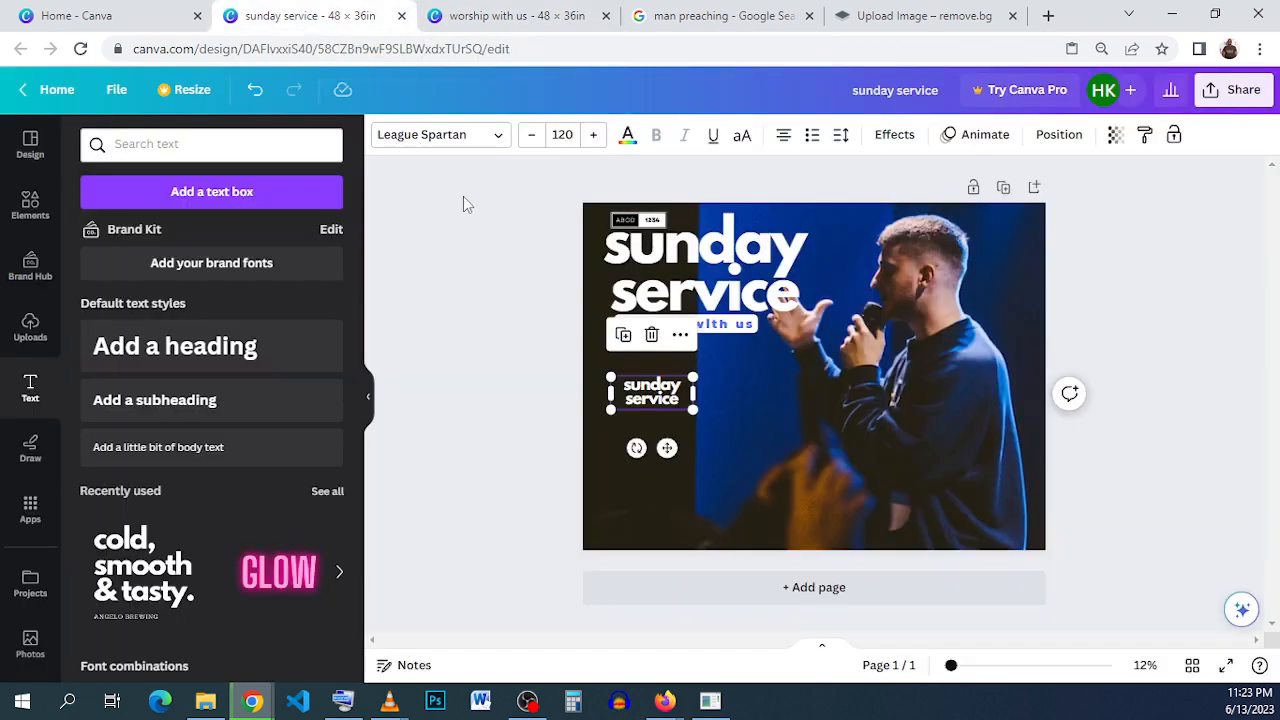
pyautogui.doubleClick(655, 392)
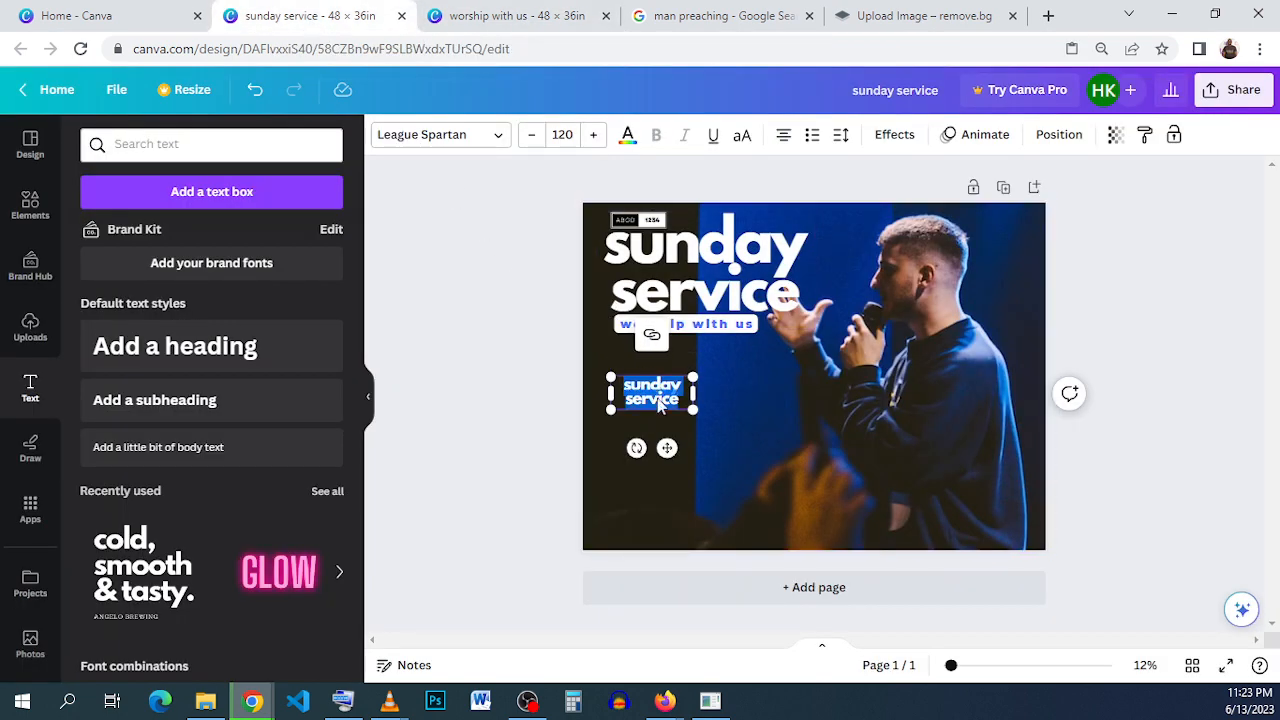
pyautogui.rightClick(658, 404)
pyautogui.click(748, 140)
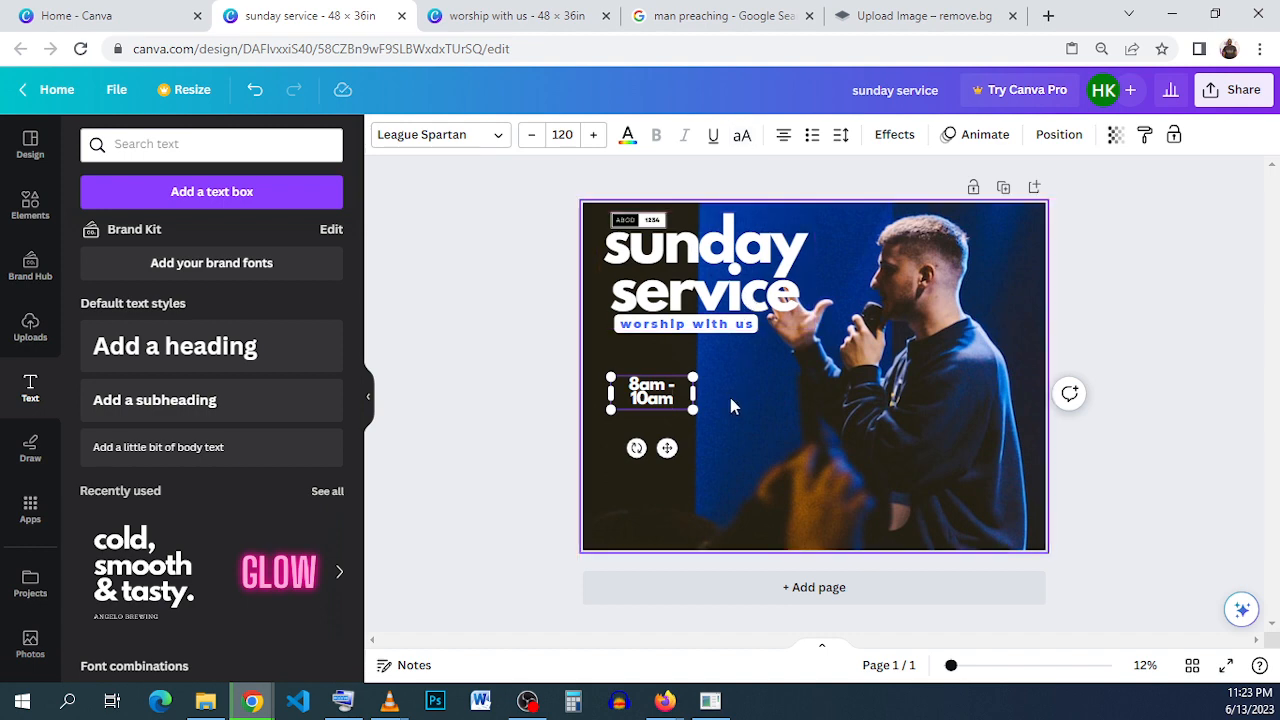
pyautogui.moveTo(694, 390); pyautogui.dragTo(716, 385)
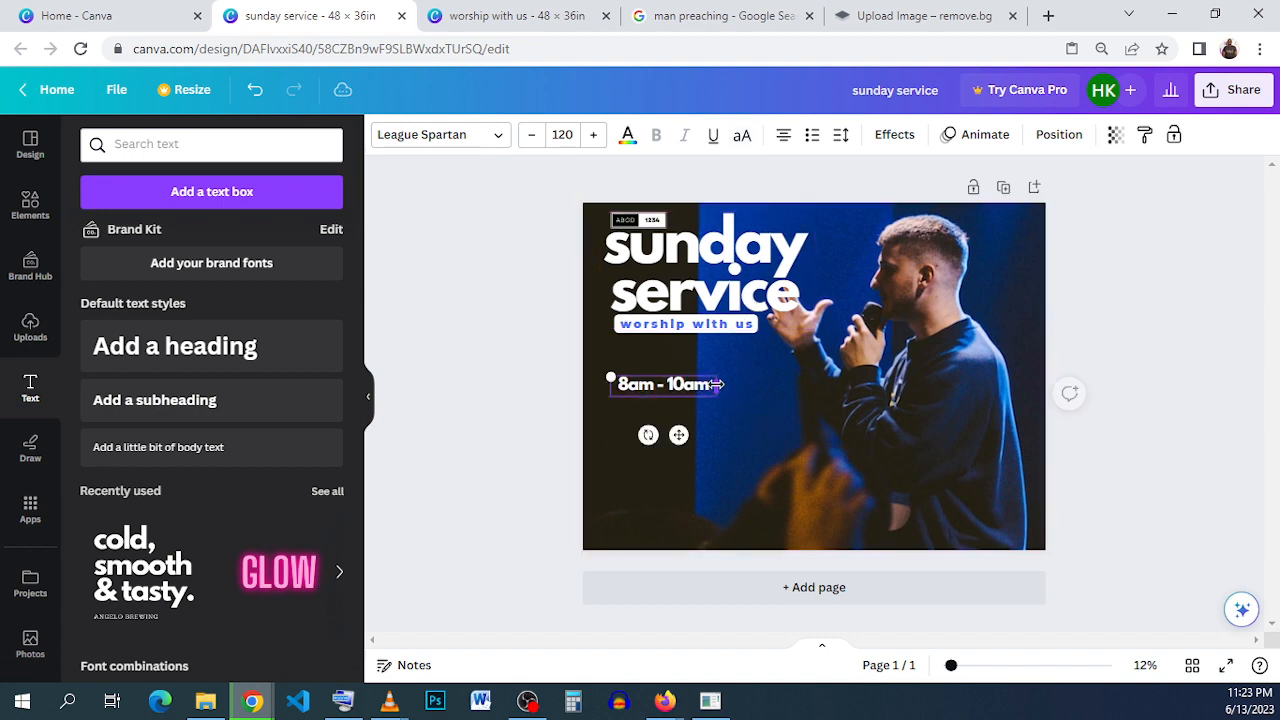
# - Set the "8am - 10am" text to font size 80
pyautogui.tripleClick(704, 386)
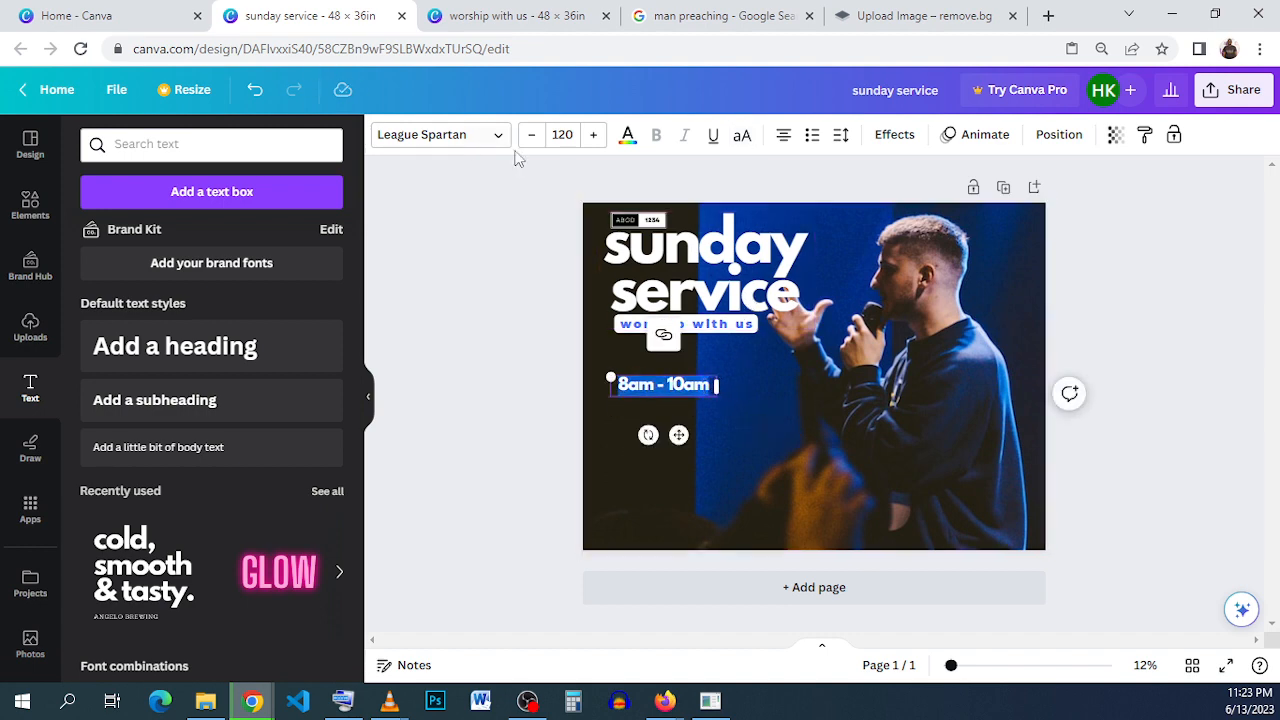
pyautogui.click(562, 134)
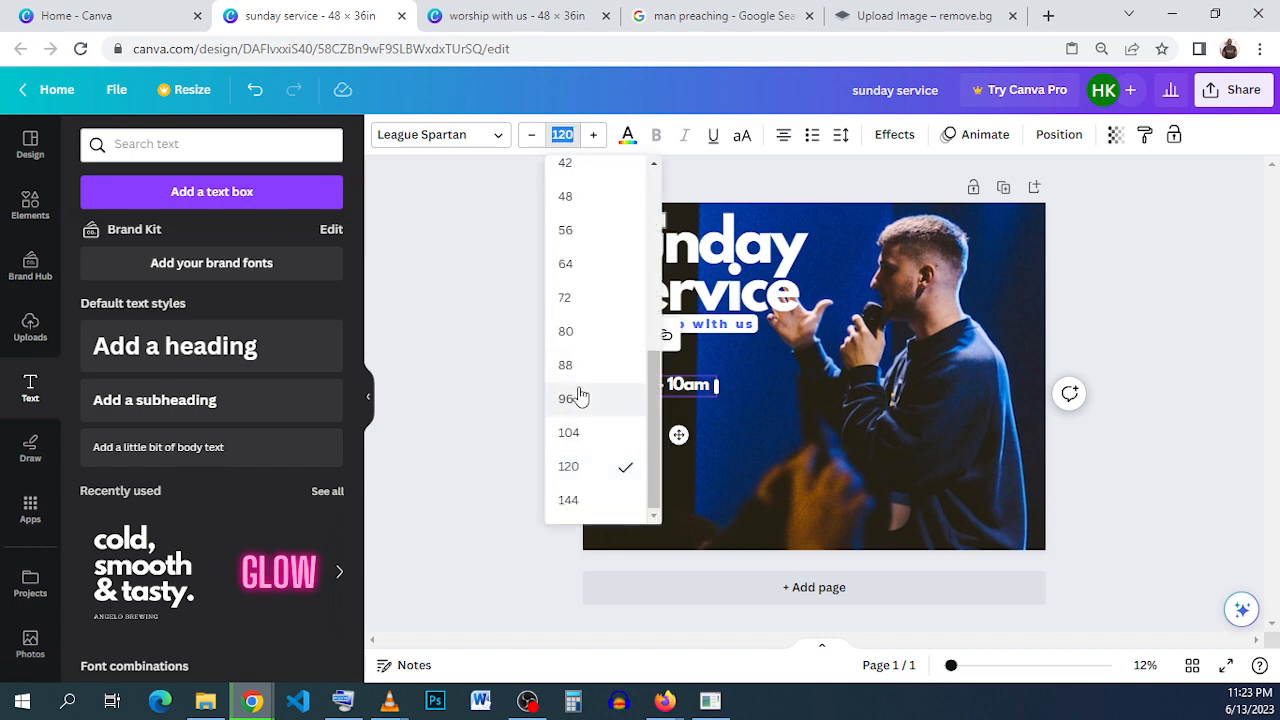
pyautogui.click(566, 331)
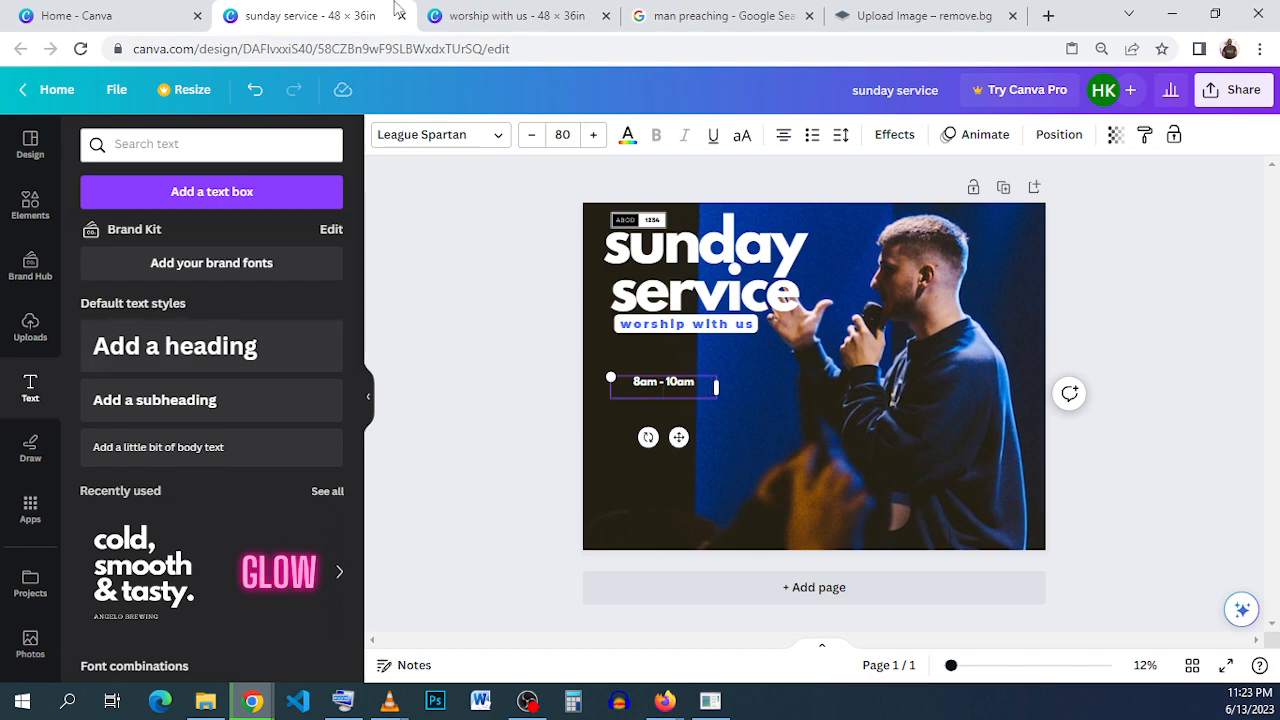
# - Copy the address line below "8am - 10am" in the "worship with us" design
pyautogui.click(471, 15)
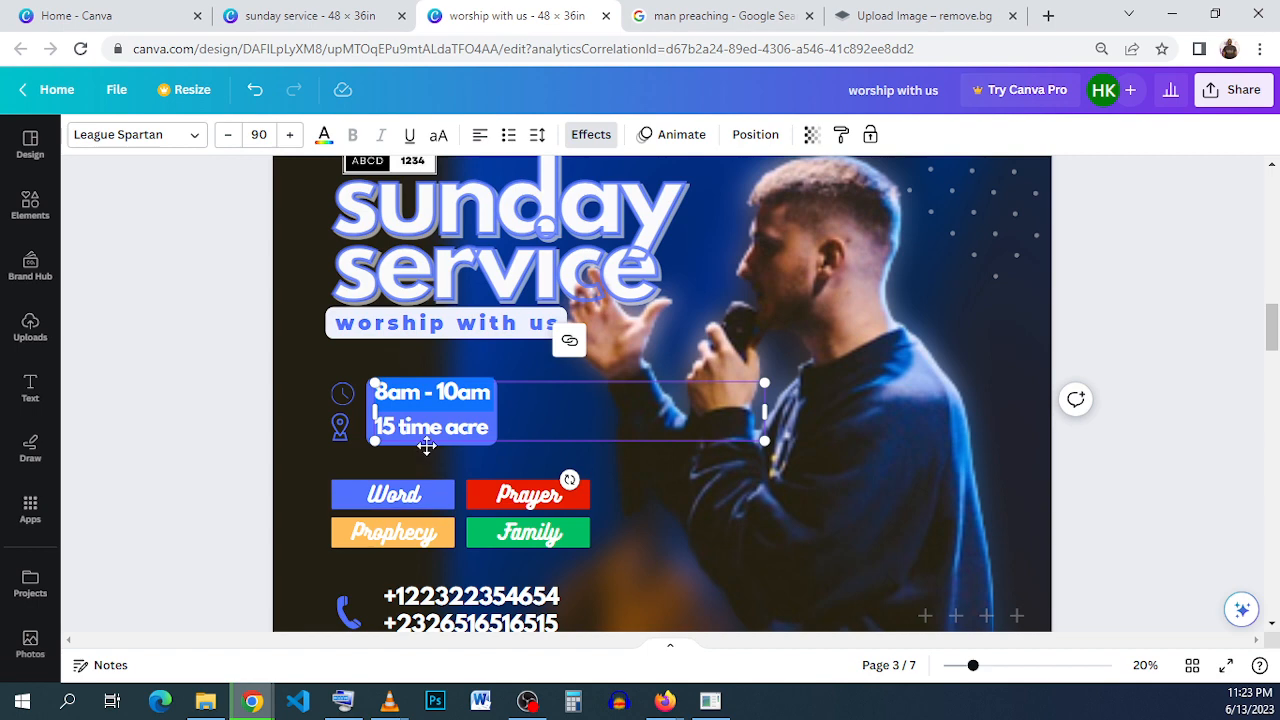
pyautogui.tripleClick(433, 430)
pyautogui.rightClick(432, 431)
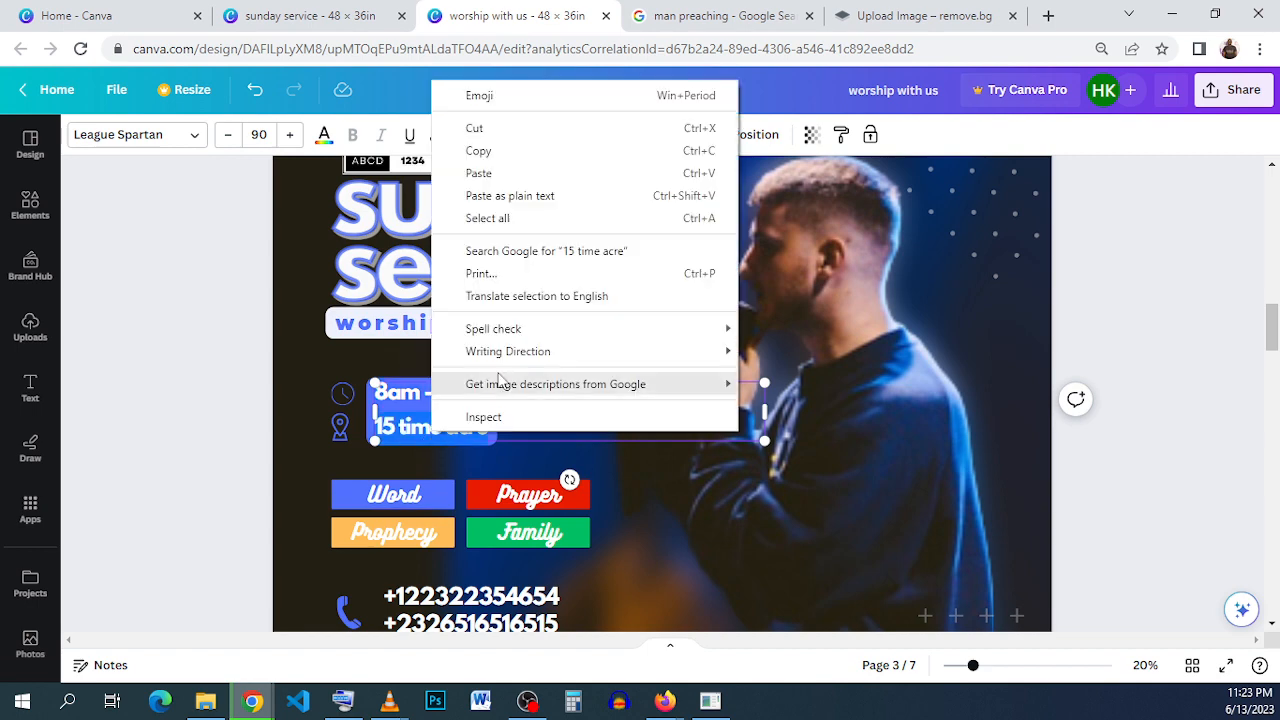
pyautogui.click(517, 153)
# - Paste the address as a second line below "8am - 10am" in the "sunday service" design and narrow the text box around both lines
pyautogui.click(277, 16)
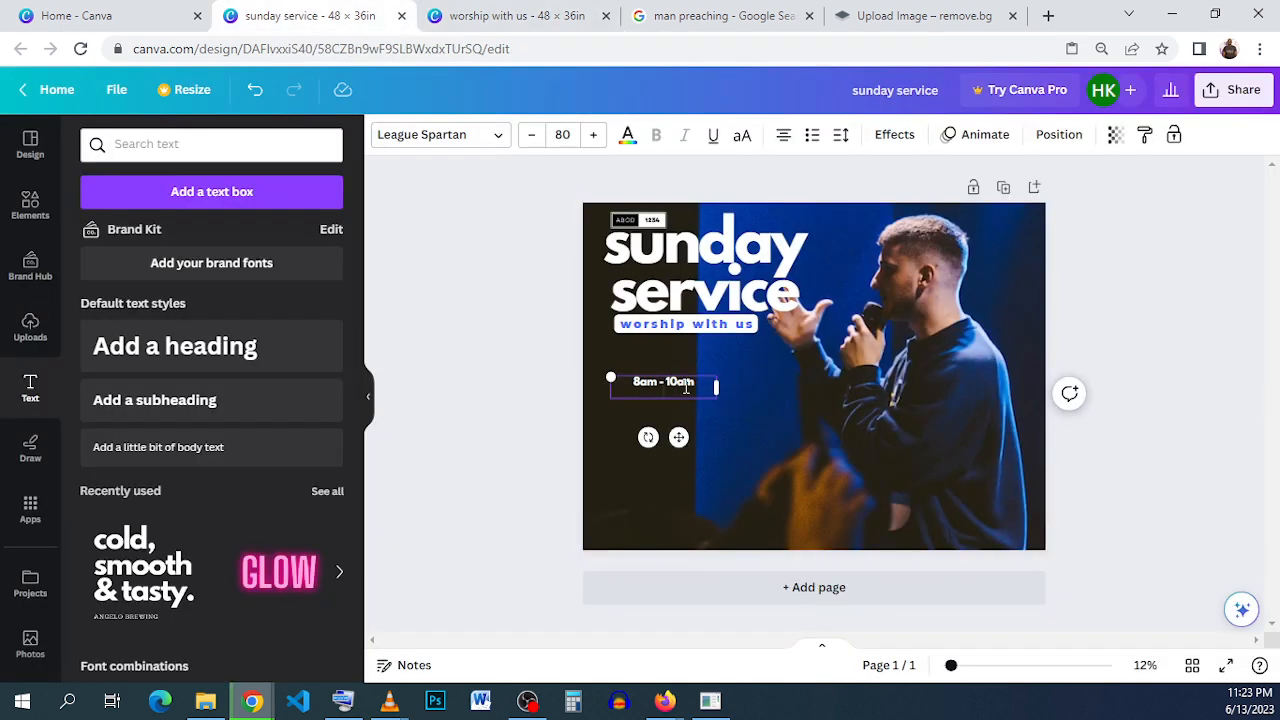
pyautogui.rightClick(663, 389)
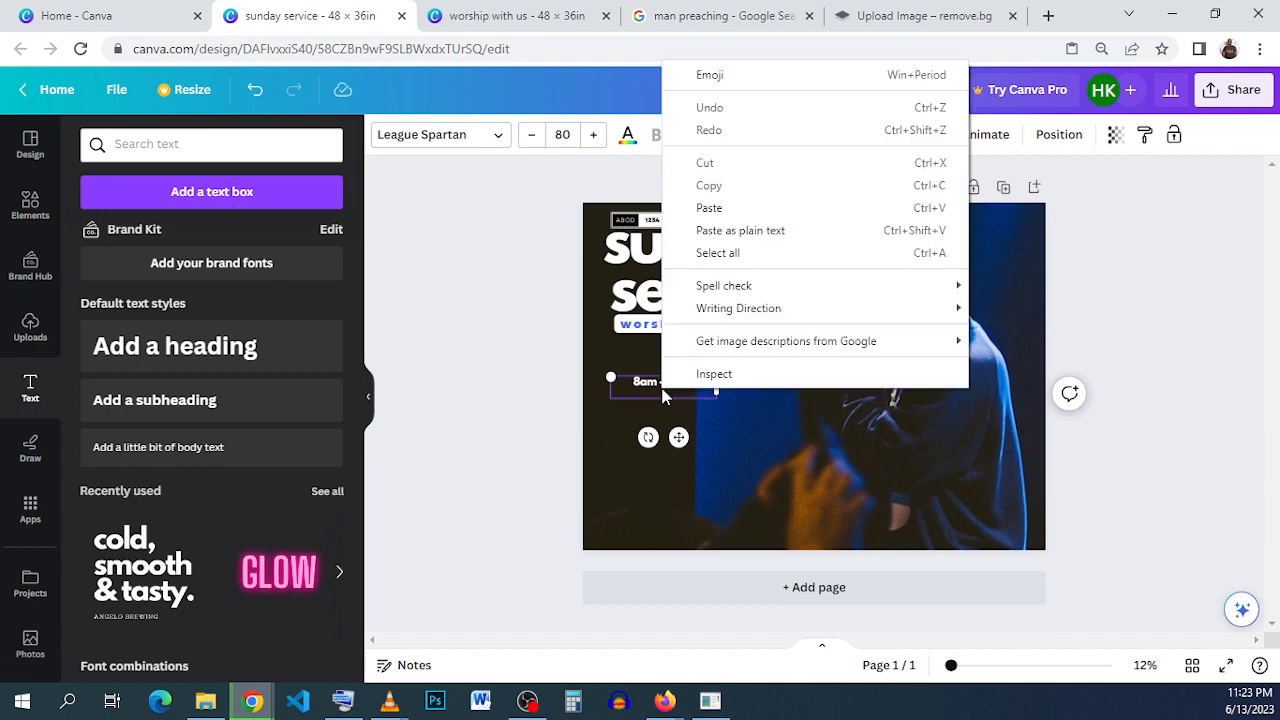
pyautogui.click(744, 208)
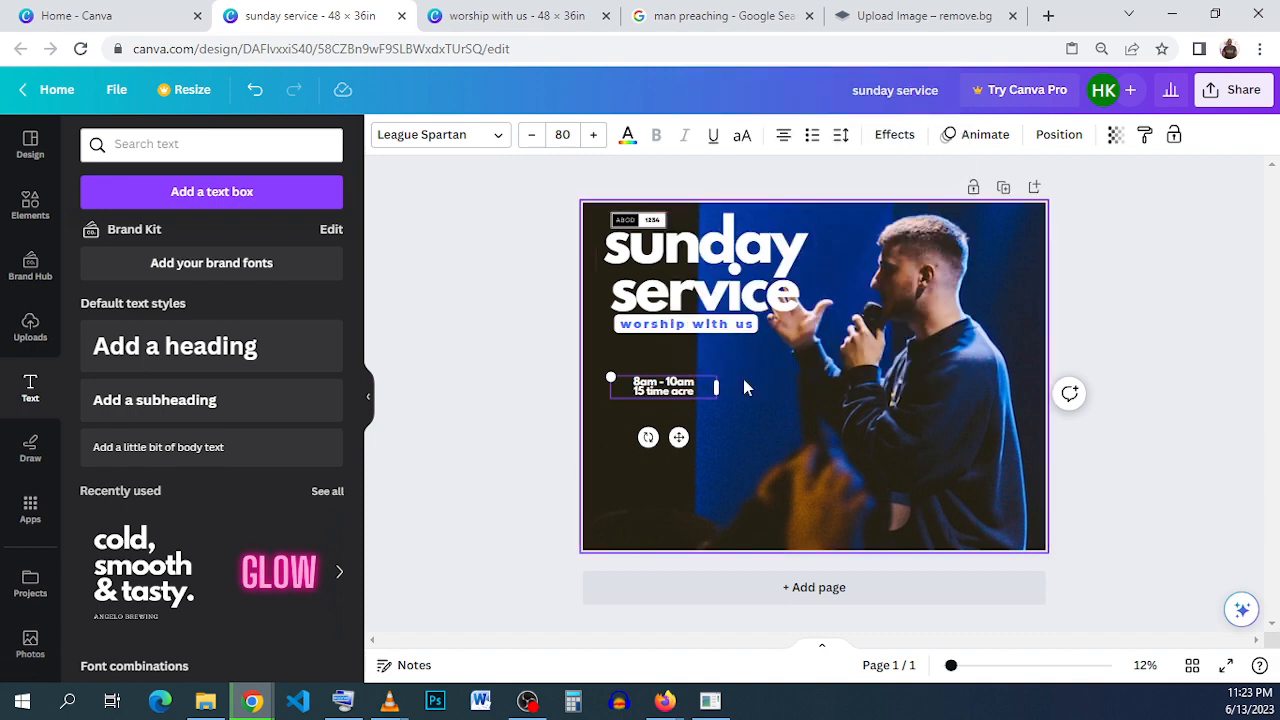
pyautogui.click(743, 379)
pyautogui.click(627, 388)
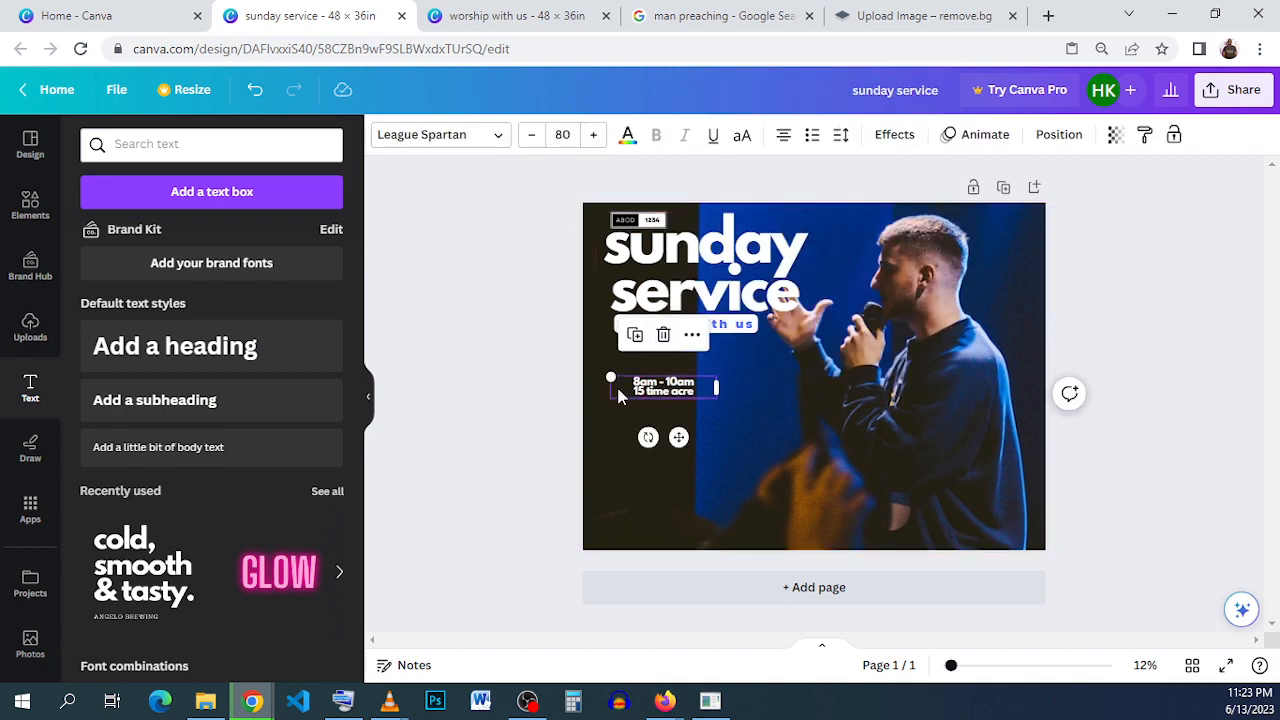
pyautogui.moveTo(624, 388); pyautogui.dragTo(677, 388)
pyautogui.click(688, 400)
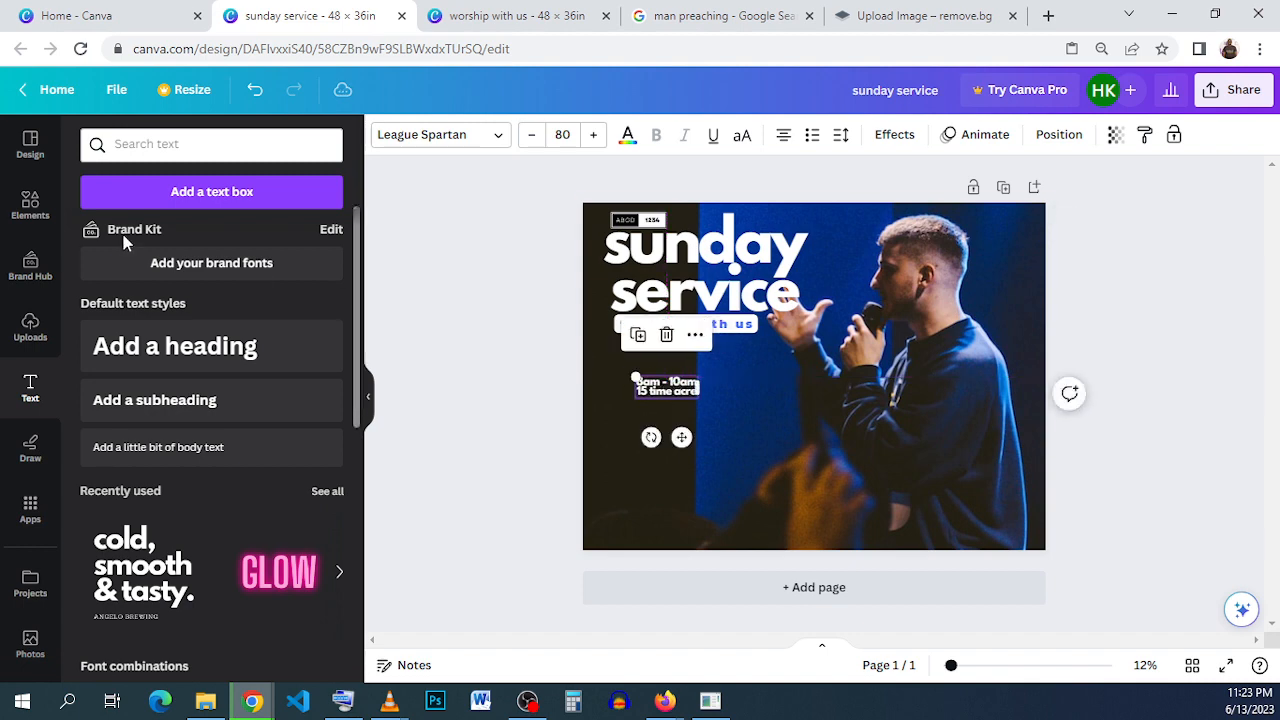
# - Search the elements for "time icon" and add the plain outlined clock graphic without hour marks to the flyer
pyautogui.click(30, 203)
pyautogui.click(168, 146)
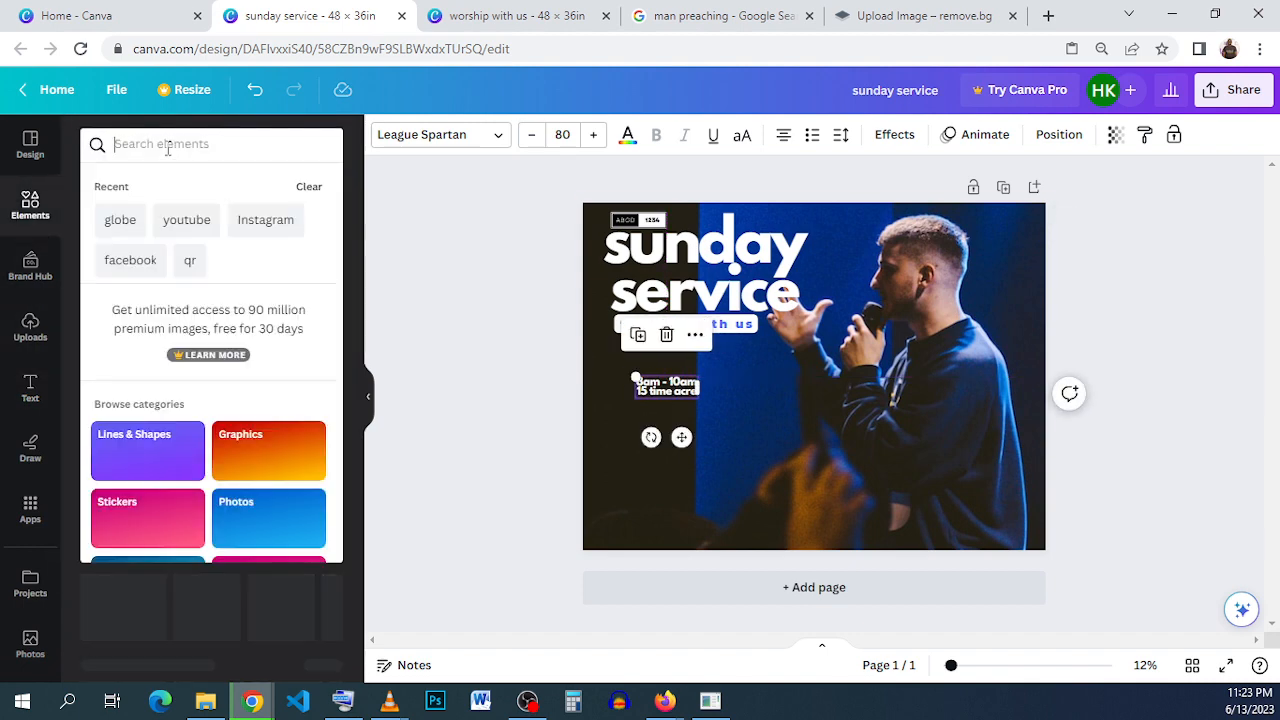
pyautogui.write('ti')
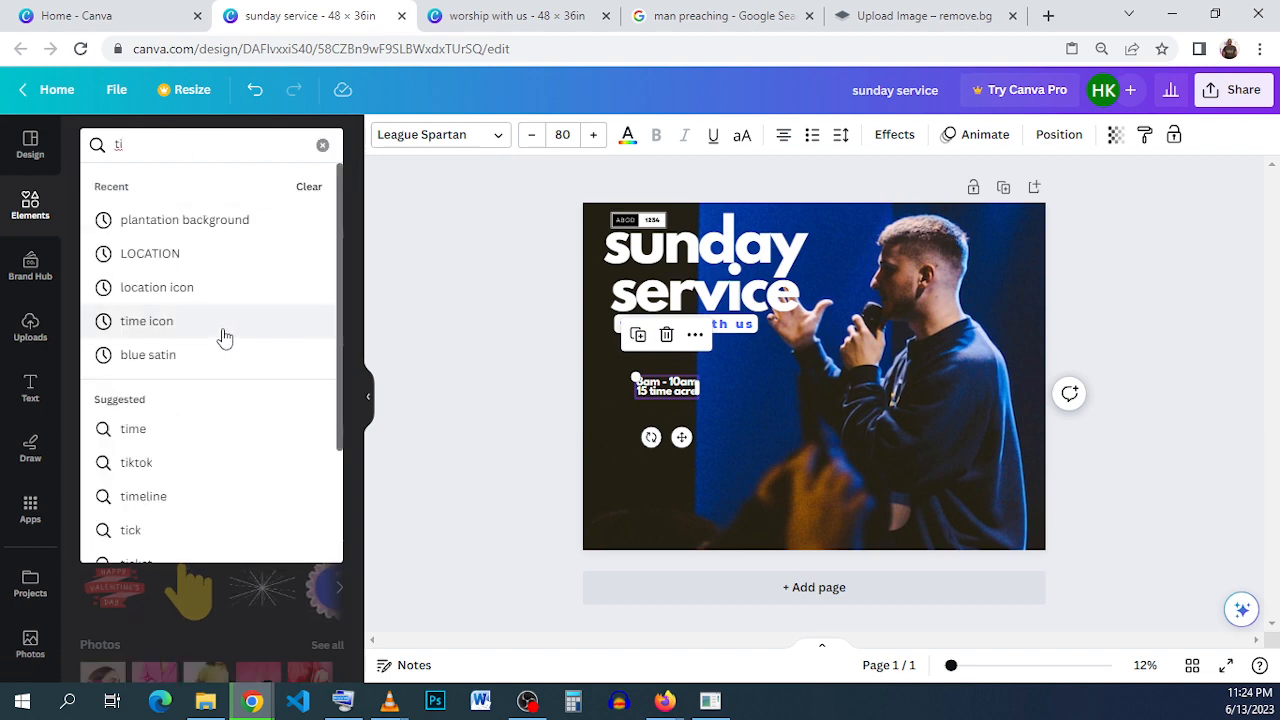
pyautogui.click(222, 328)
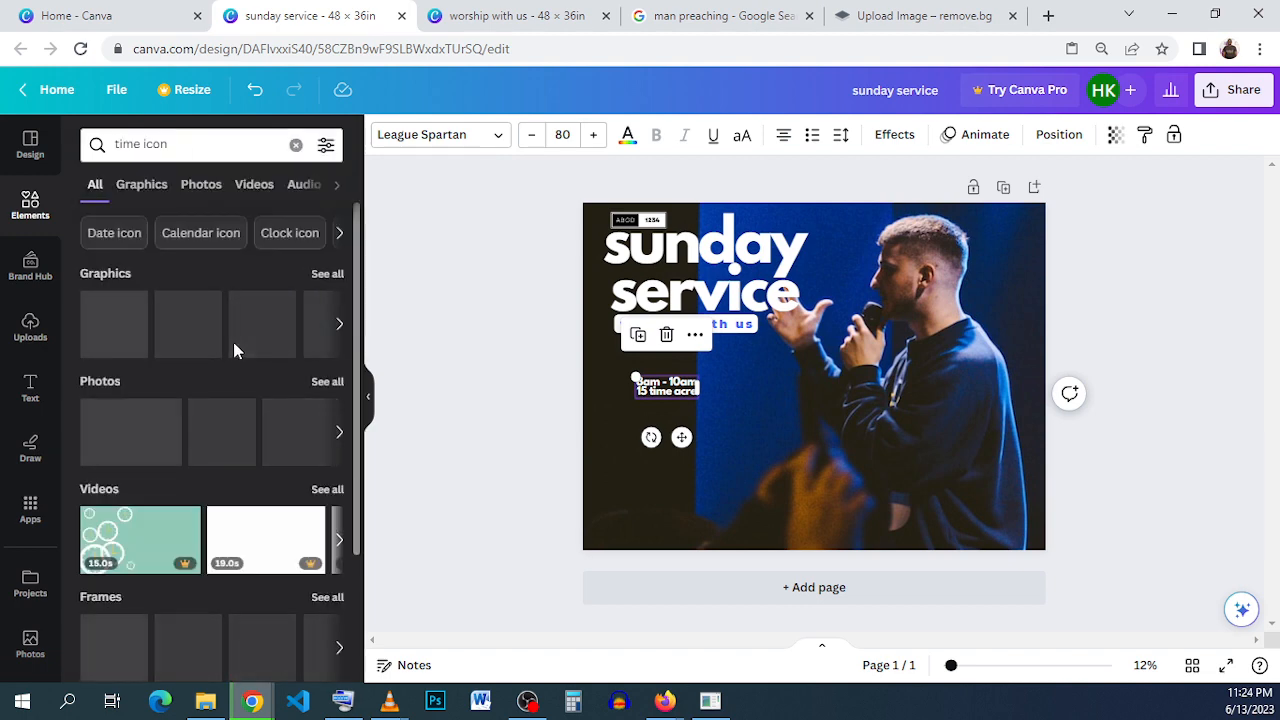
pyautogui.click(170, 345)
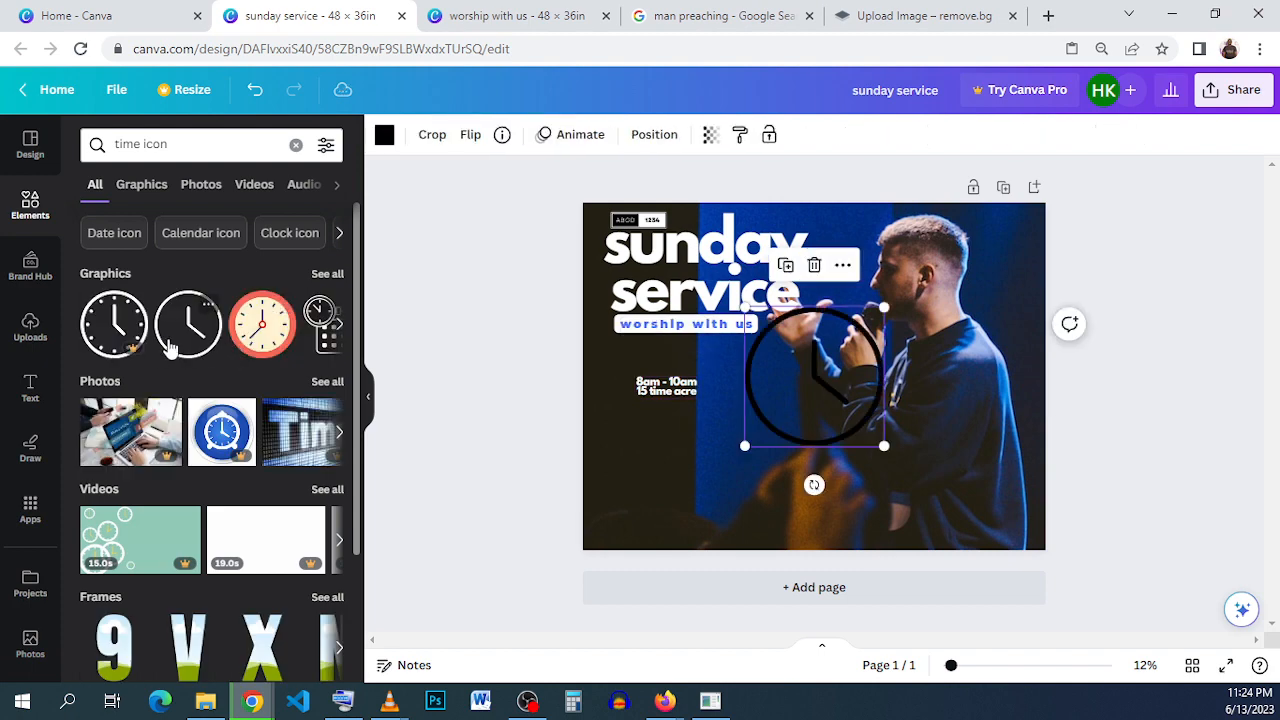
# - Shrink the clock icon, recolor it white and place it just left of the "8am - 10am" text
pyautogui.moveTo(770, 425); pyautogui.dragTo(628, 390)
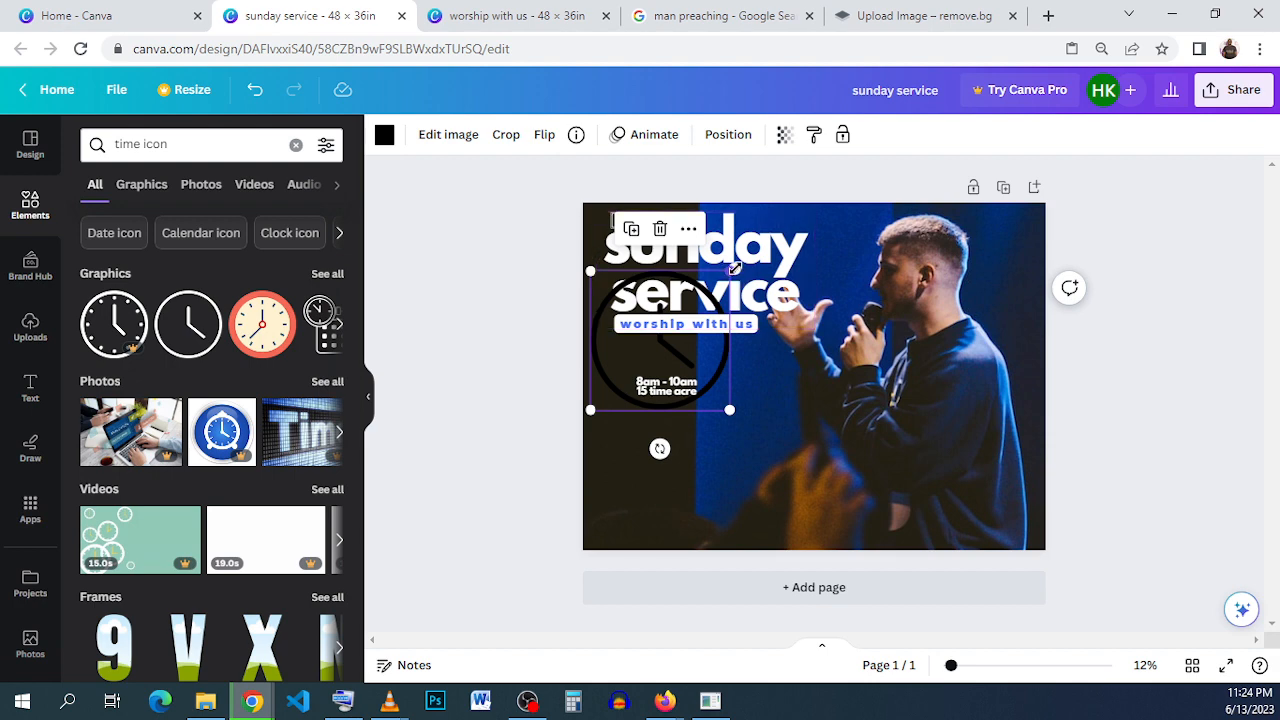
pyautogui.moveTo(730, 270); pyautogui.dragTo(634, 422)
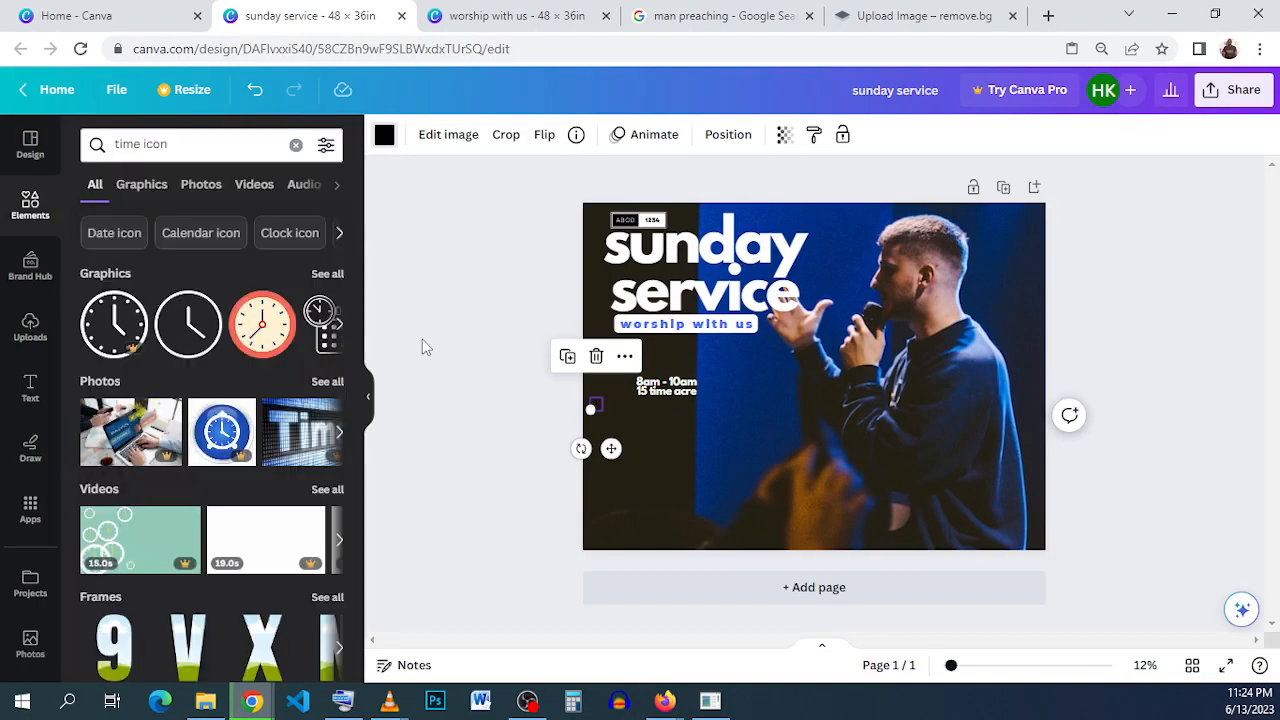
pyautogui.click(385, 136)
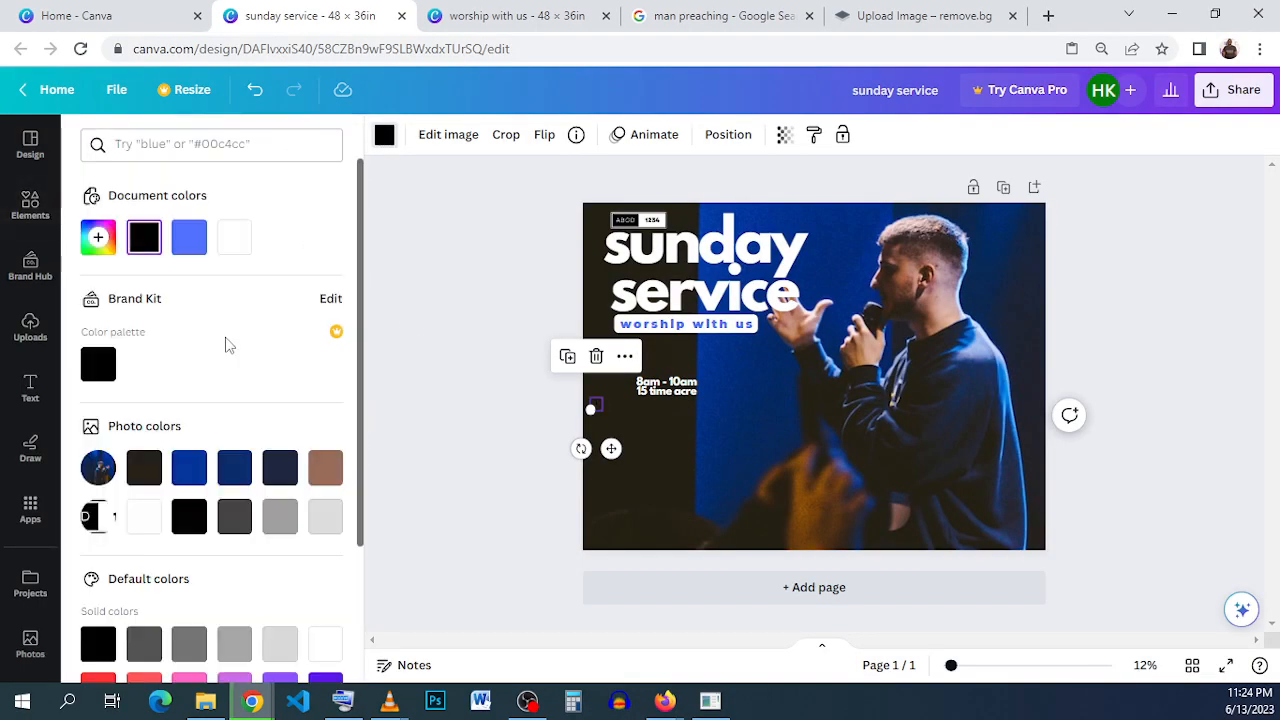
pyautogui.click(234, 237)
pyautogui.moveTo(611, 448); pyautogui.dragTo(628, 392)
# - Apply the Background text effect to the time and address text and set its color to the document's blue
pyautogui.click(689, 399)
pyautogui.click(688, 393)
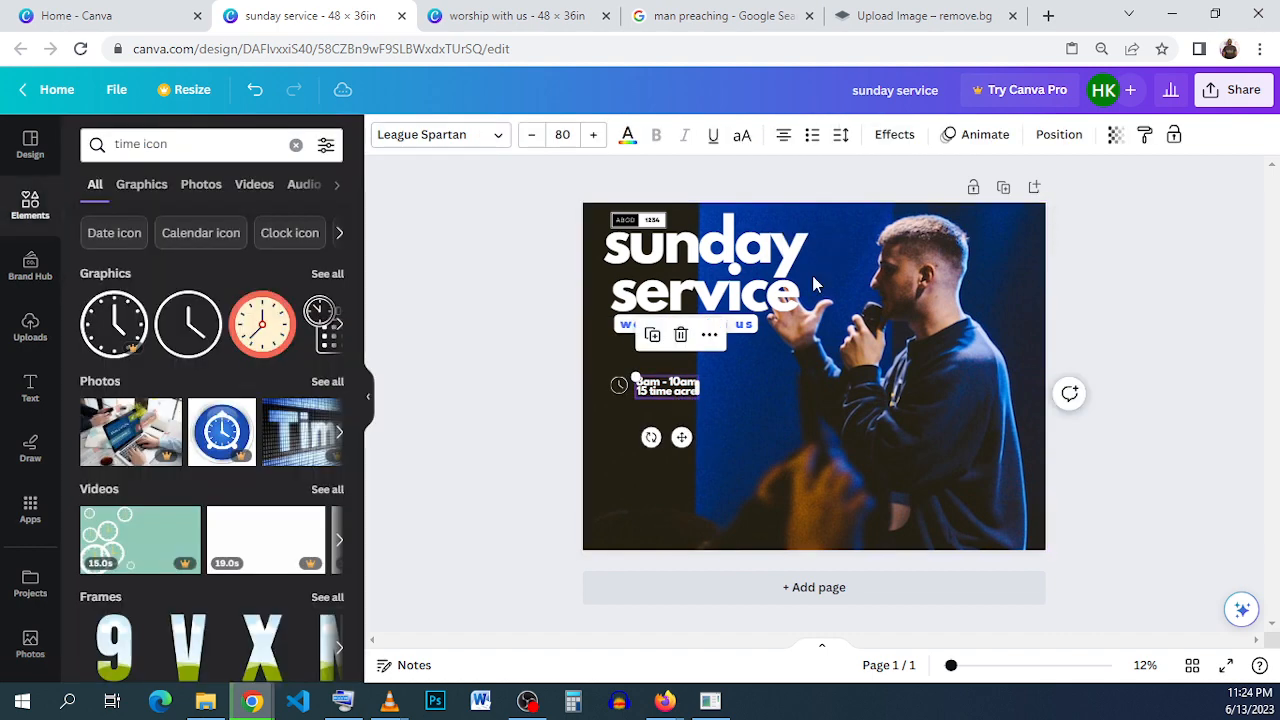
pyautogui.click(885, 142)
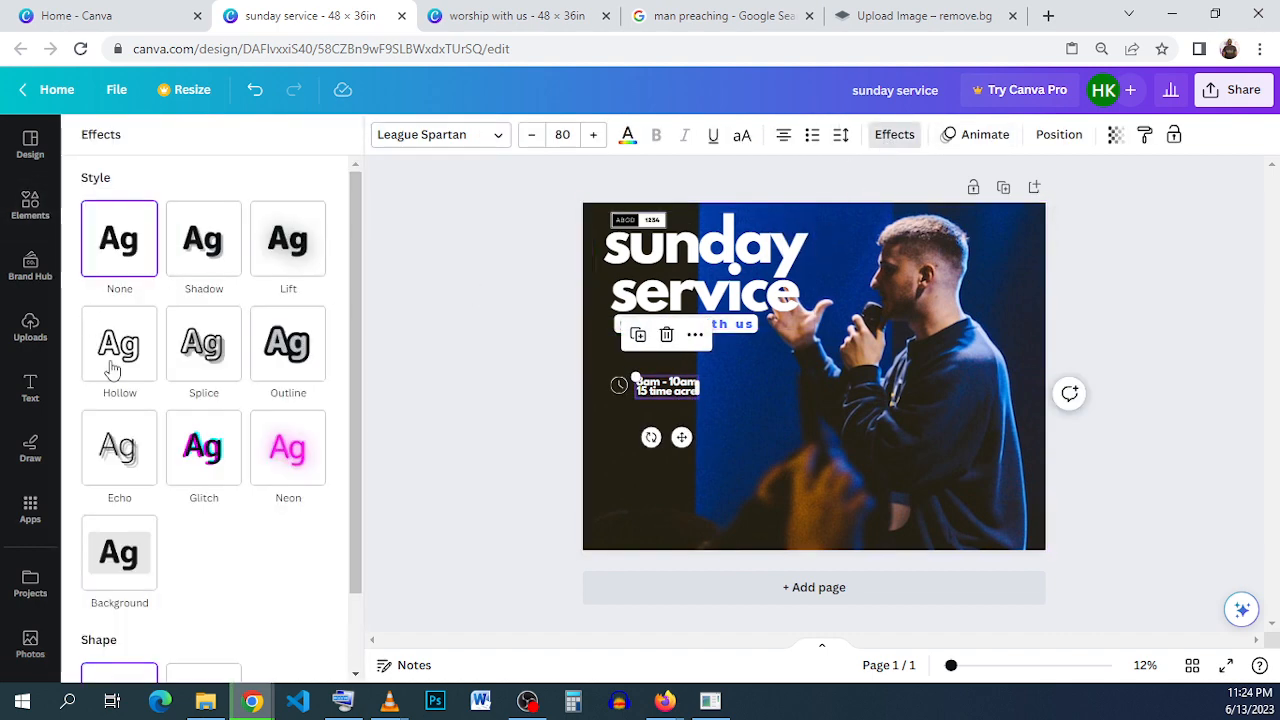
pyautogui.click(123, 584)
pyautogui.scroll(-5, 230, 490)
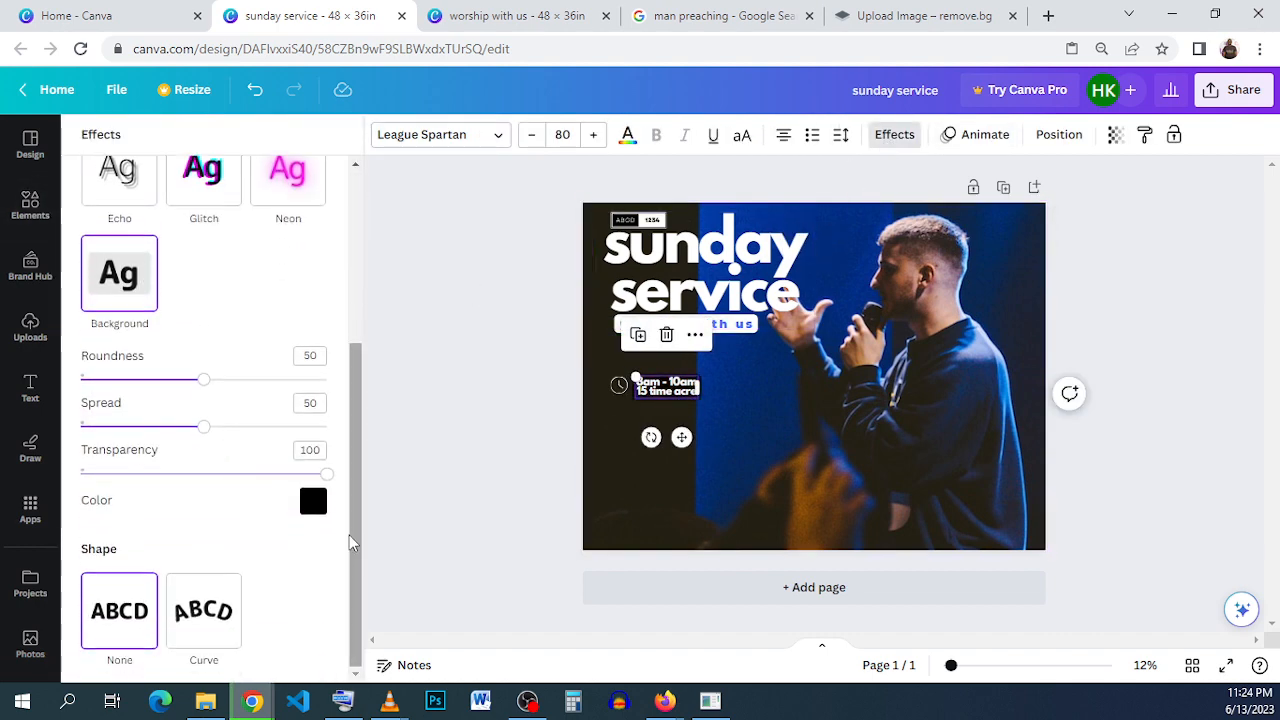
pyautogui.click(313, 501)
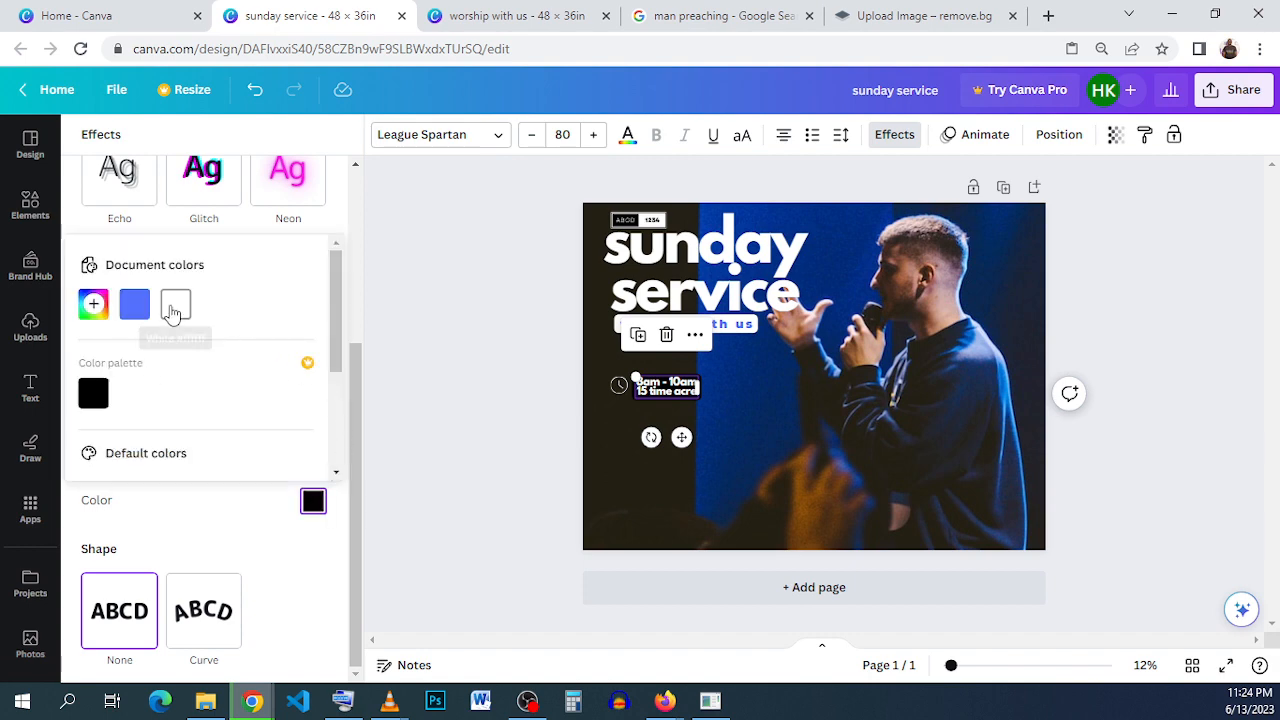
pyautogui.click(136, 310)
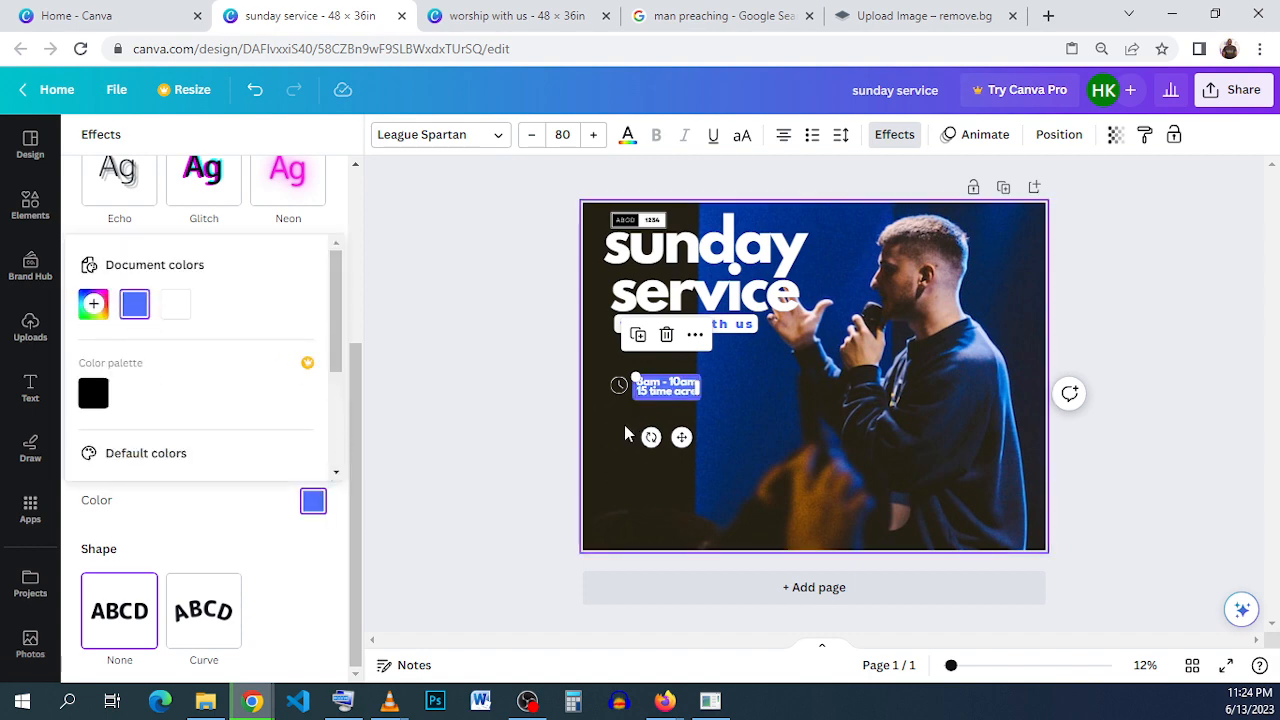
# - Increase the line spacing of the time and address text to 1.77
pyautogui.click(758, 461)
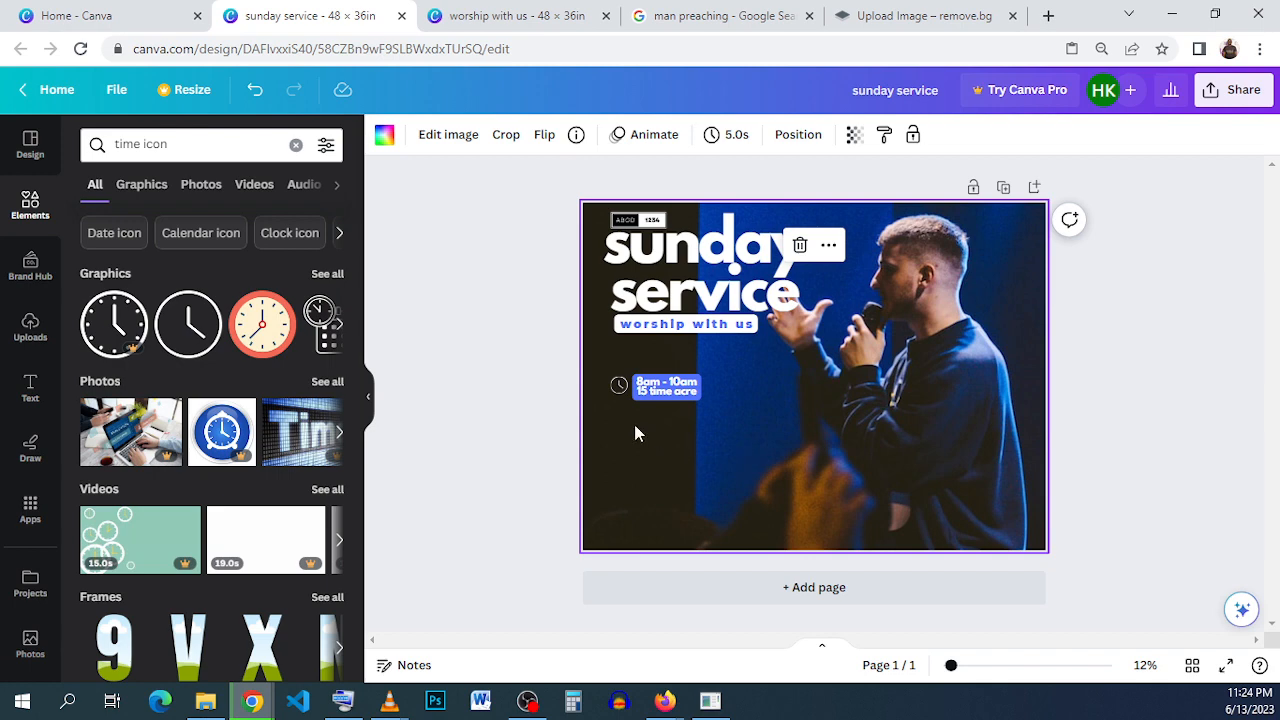
pyautogui.click(618, 388)
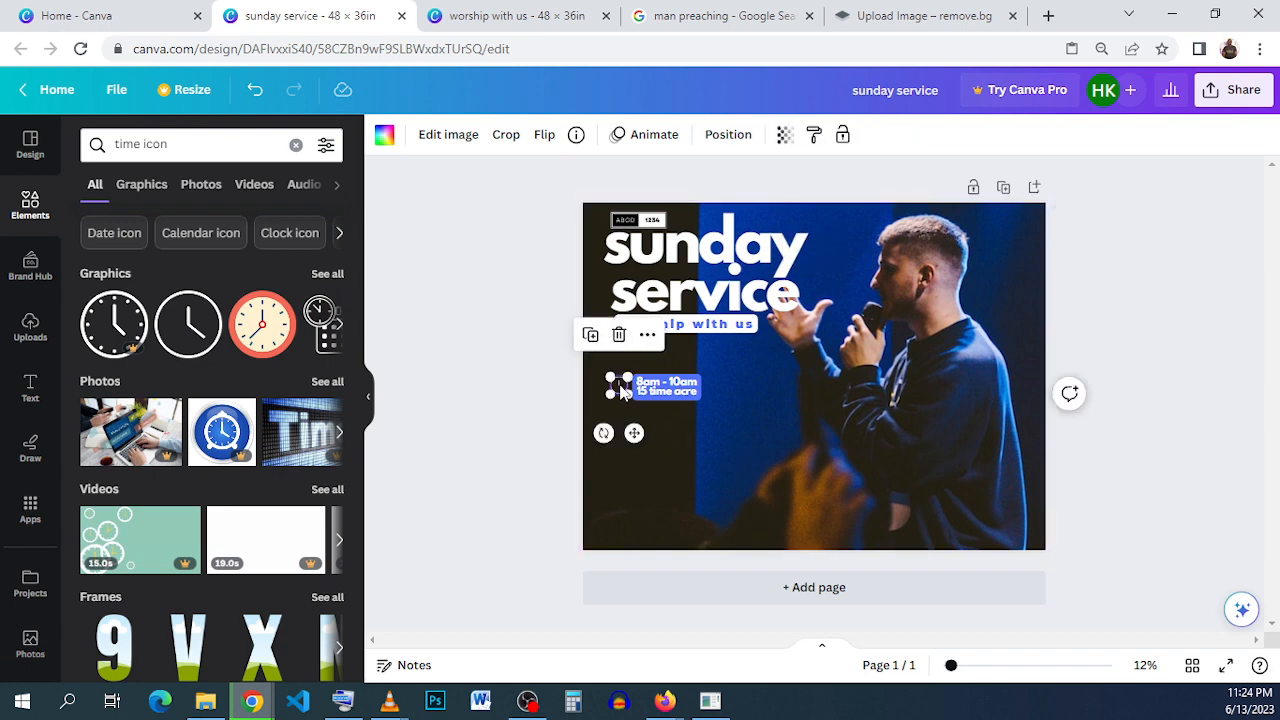
pyautogui.scroll(3, 619, 390)
pyautogui.click(570, 402)
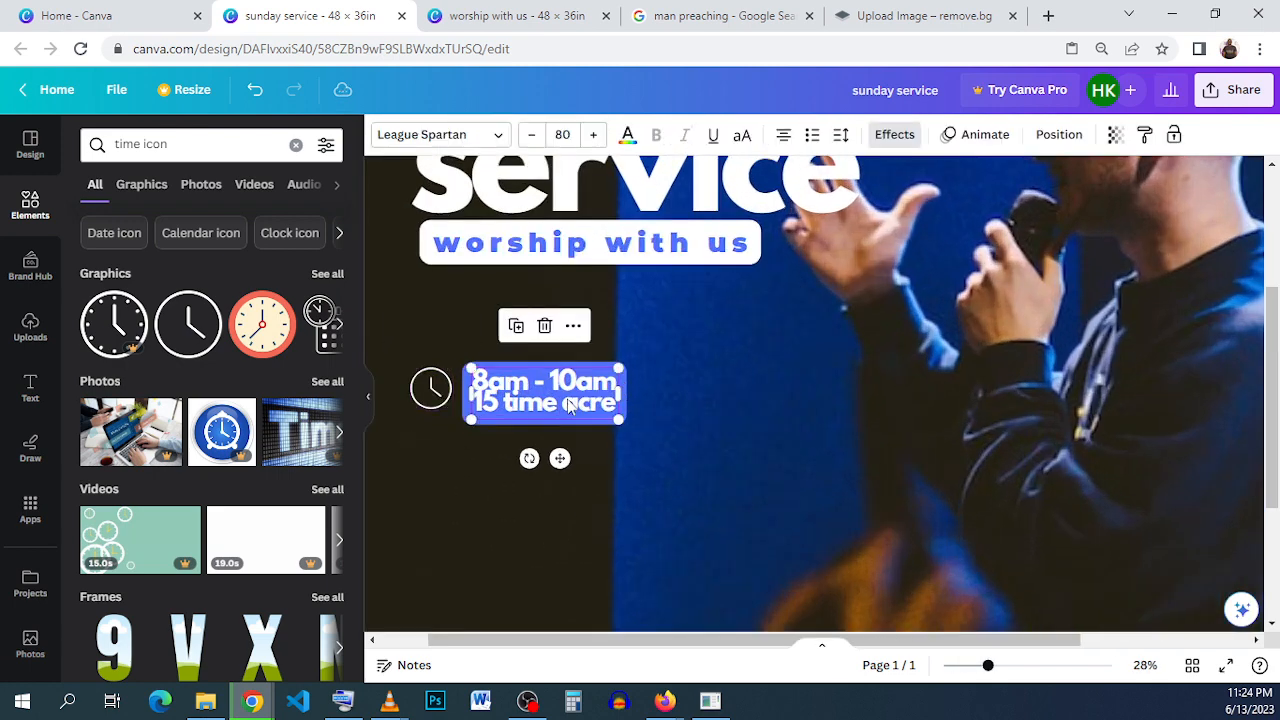
pyautogui.click(841, 135)
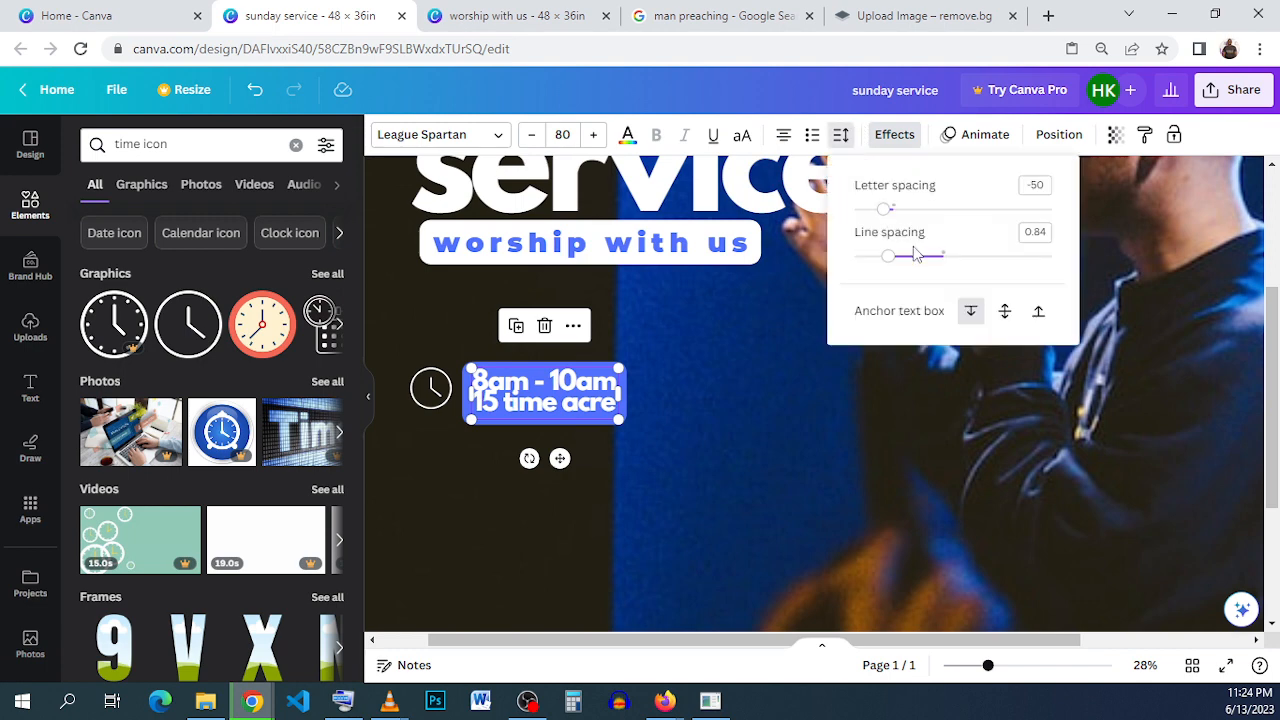
pyautogui.moveTo(895, 262); pyautogui.dragTo(981, 262)
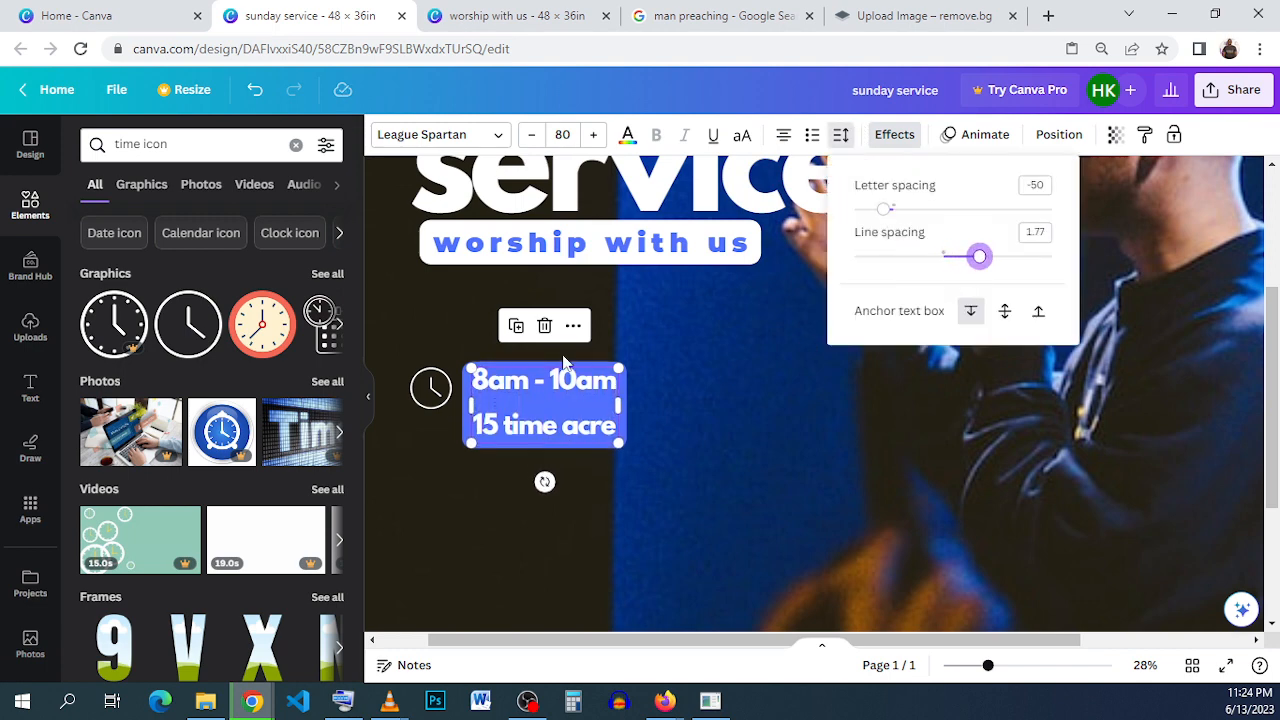
# - Shrink the clock icon and center it beside the "8am - 10am" line, close to the blue background
pyautogui.click(430, 400)
pyautogui.moveTo(409, 404); pyautogui.dragTo(425, 389)
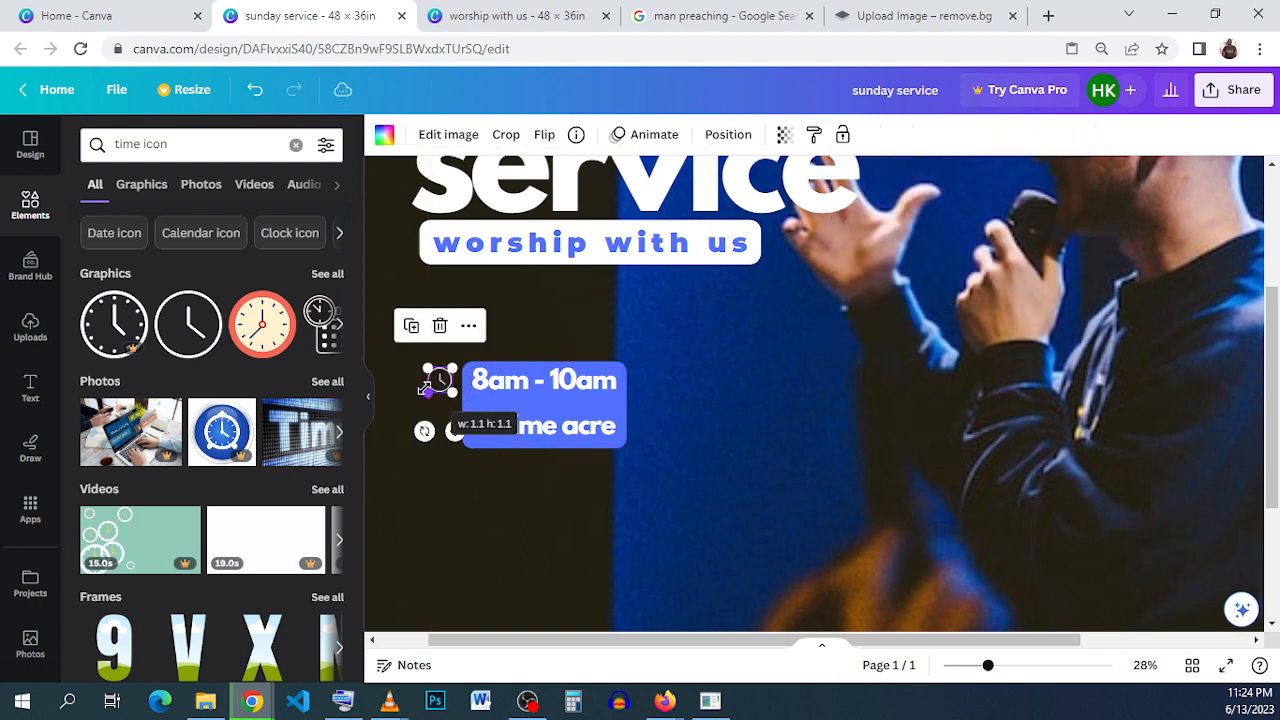
pyautogui.click(689, 427)
pyautogui.click(446, 383)
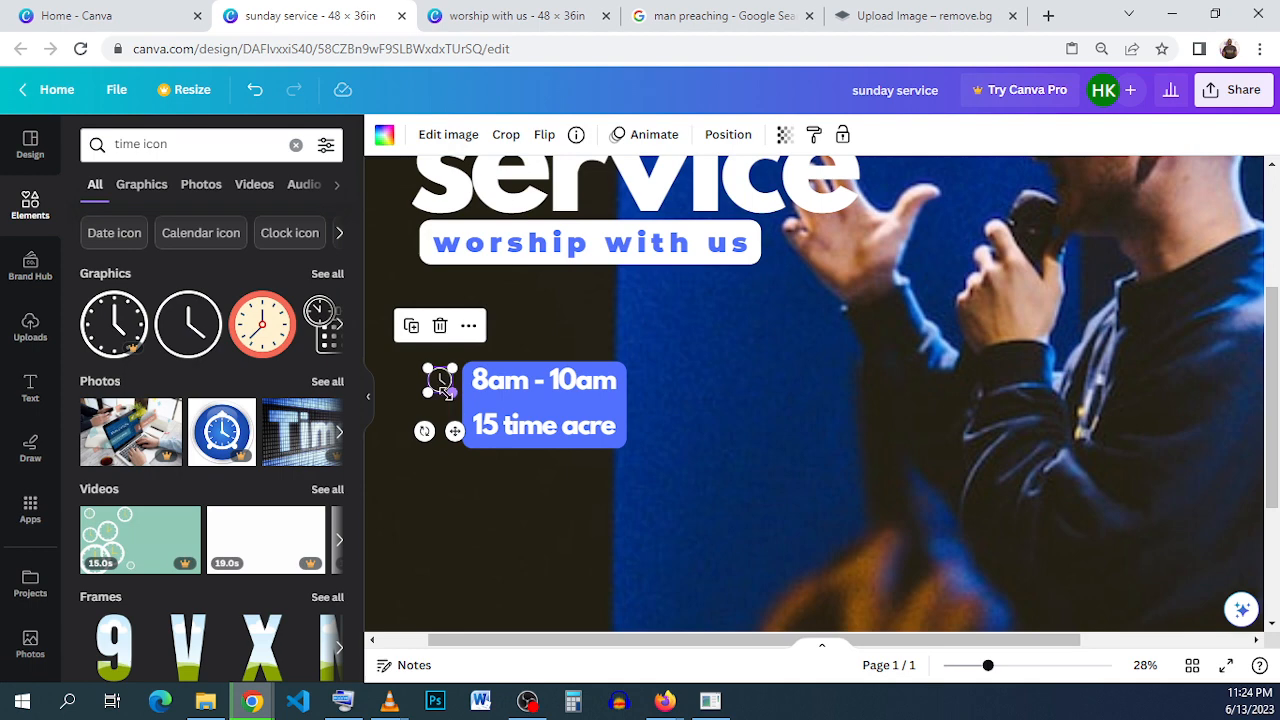
pyautogui.moveTo(440, 383); pyautogui.dragTo(440, 388)
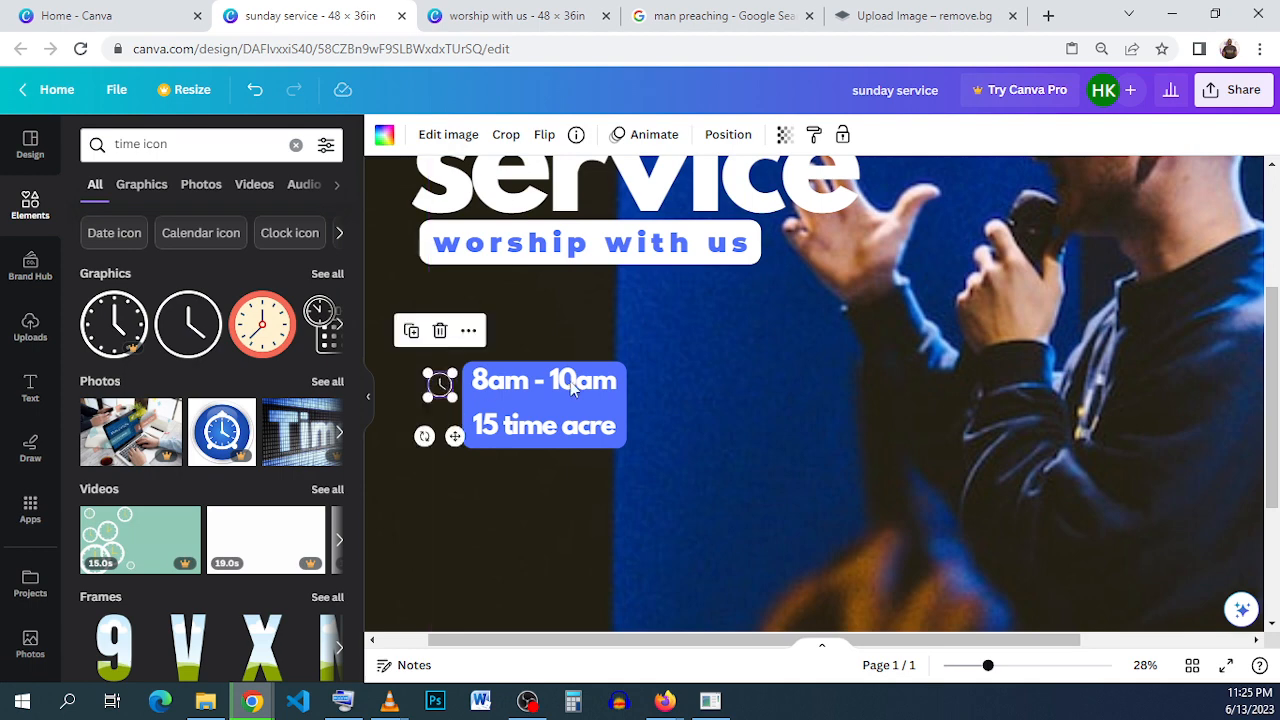
pyautogui.click(659, 393)
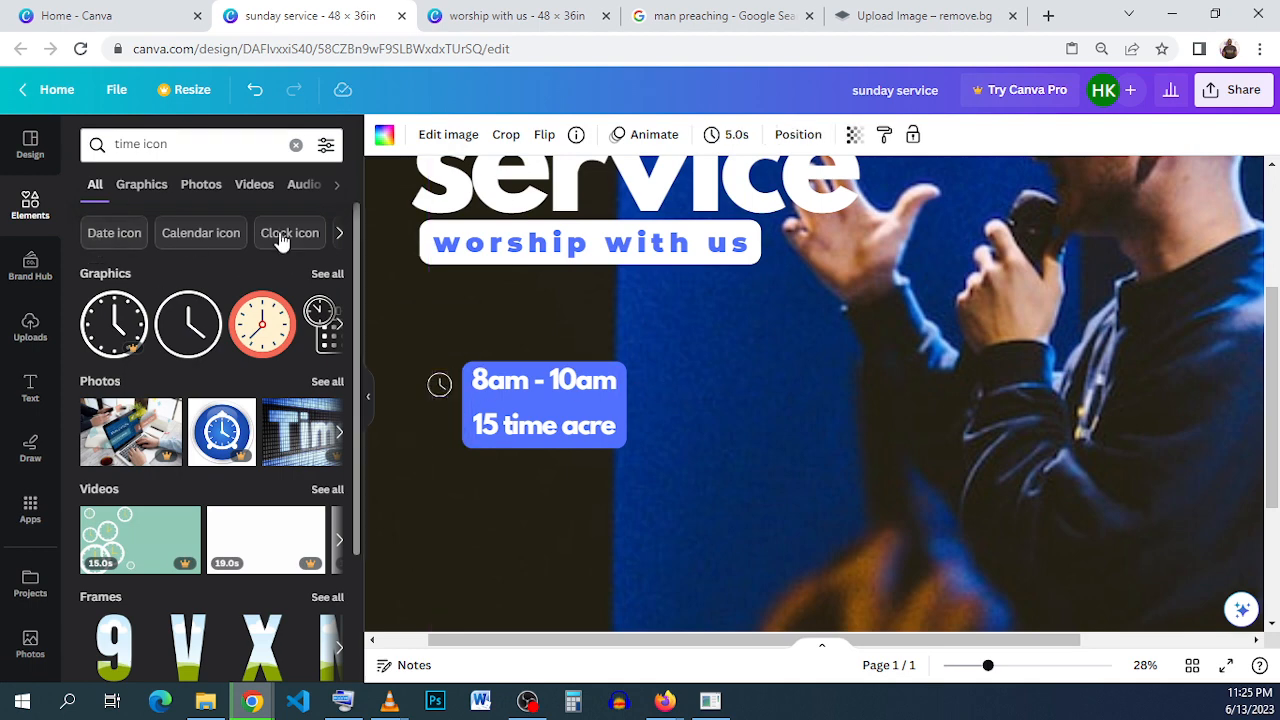
# - Search the elements for "location icon" and add the outlined map pin graphic with a base to the flyer
pyautogui.tripleClick(168, 145)
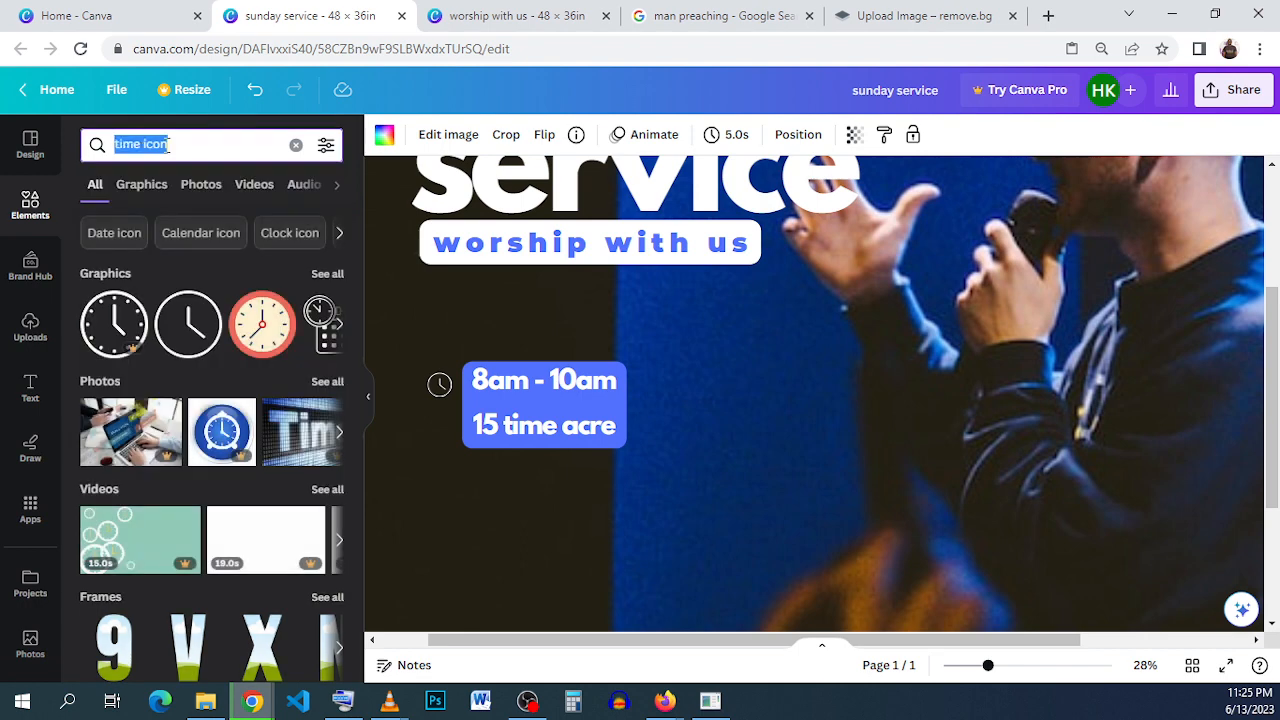
pyautogui.write('loca')
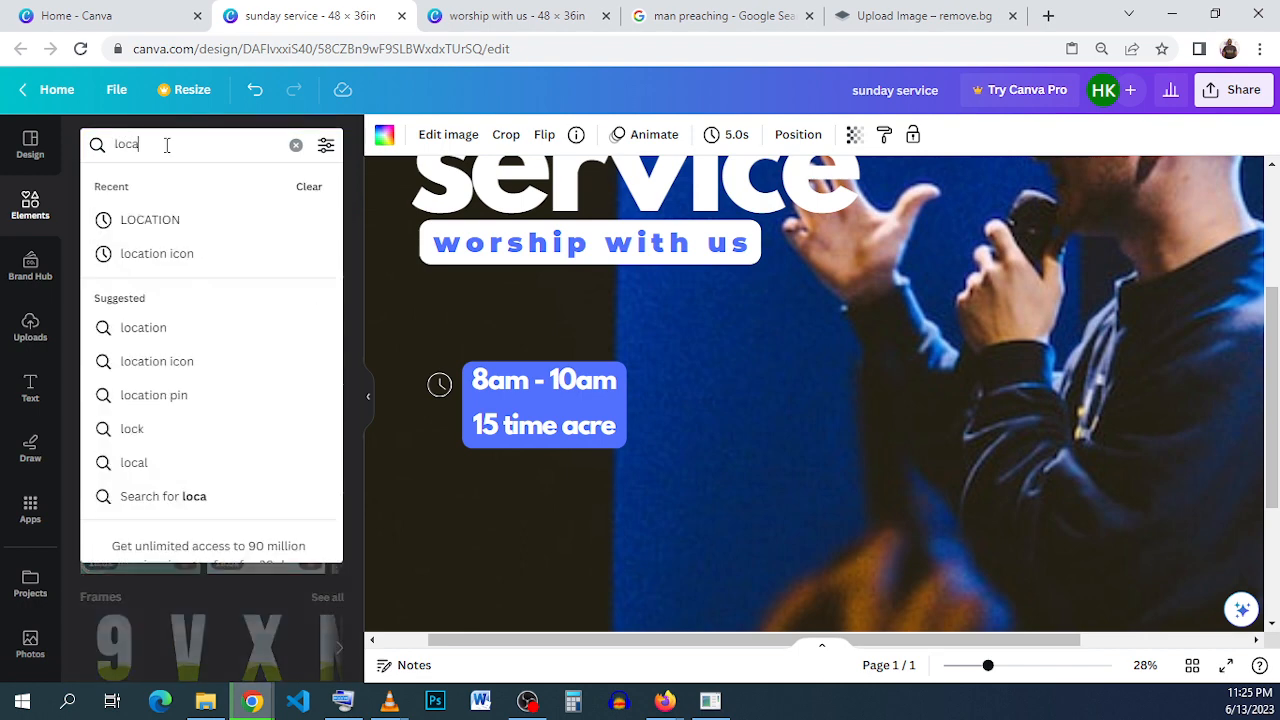
pyautogui.click(152, 256)
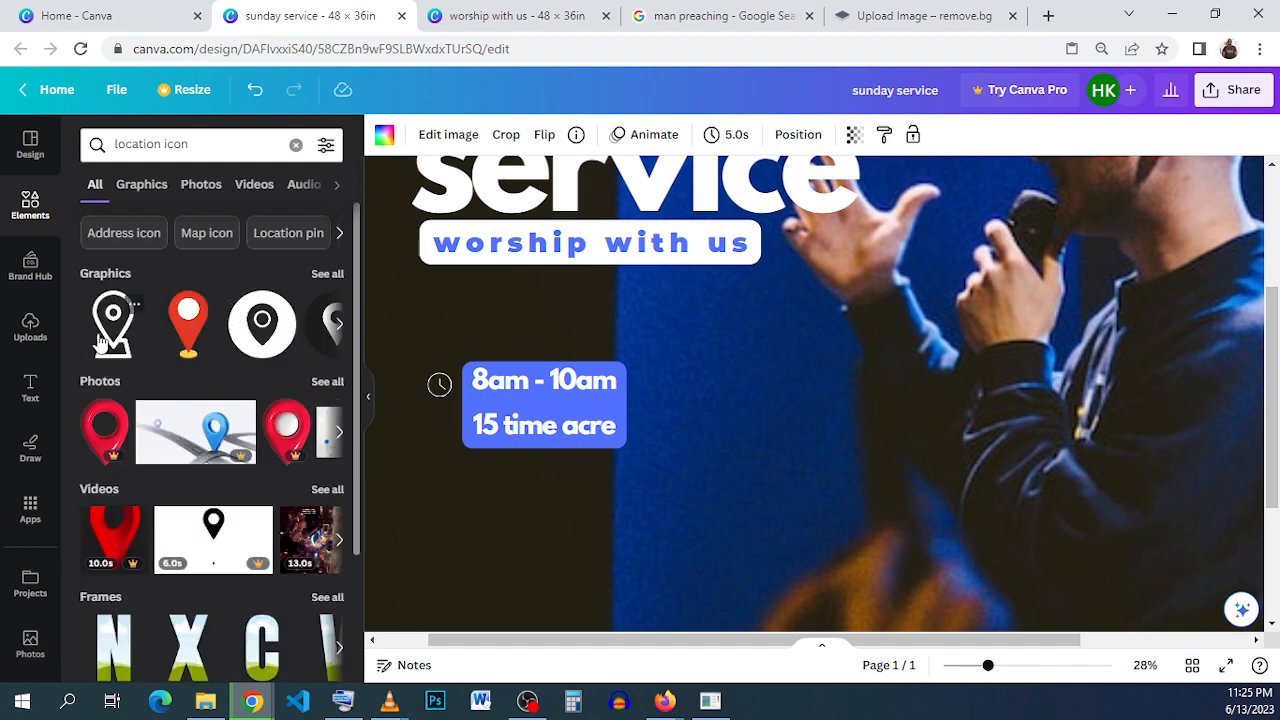
pyautogui.click(112, 330)
# - Shrink the location pin, place it under the clock icon beside the address line and recolor it white
pyautogui.moveTo(835, 393); pyautogui.dragTo(437, 346)
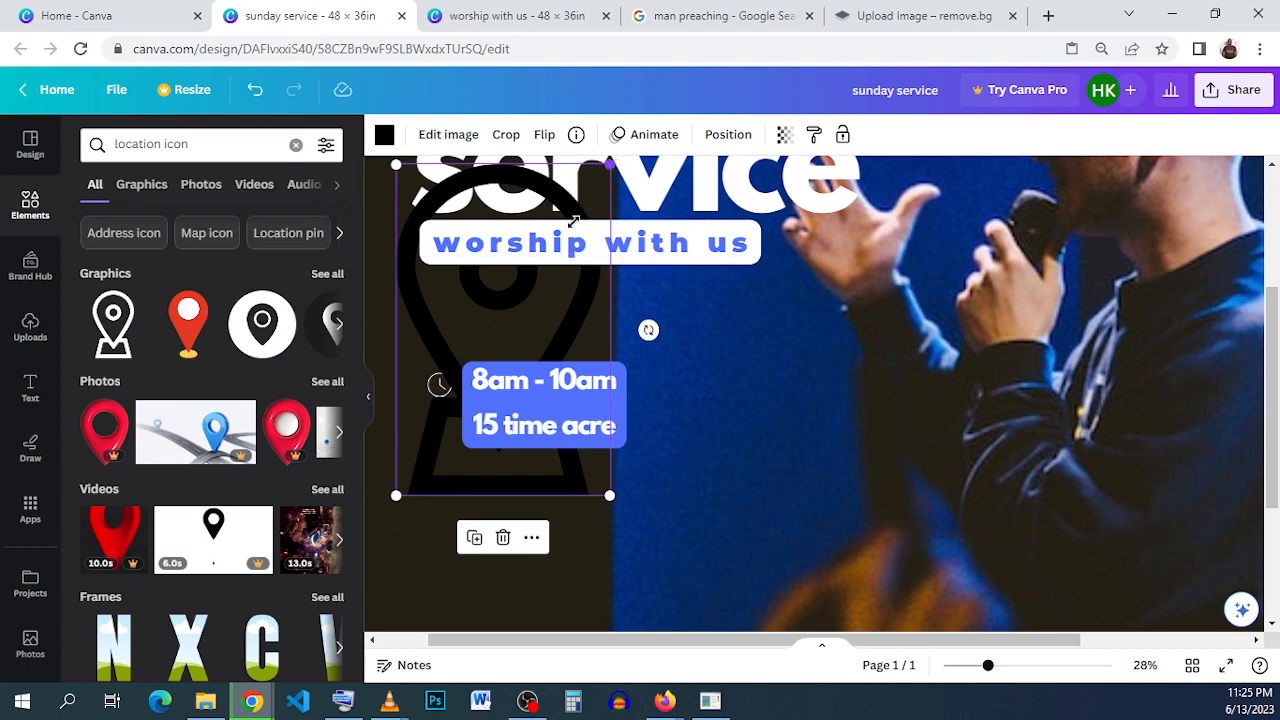
pyautogui.moveTo(612, 166); pyautogui.dragTo(441, 488)
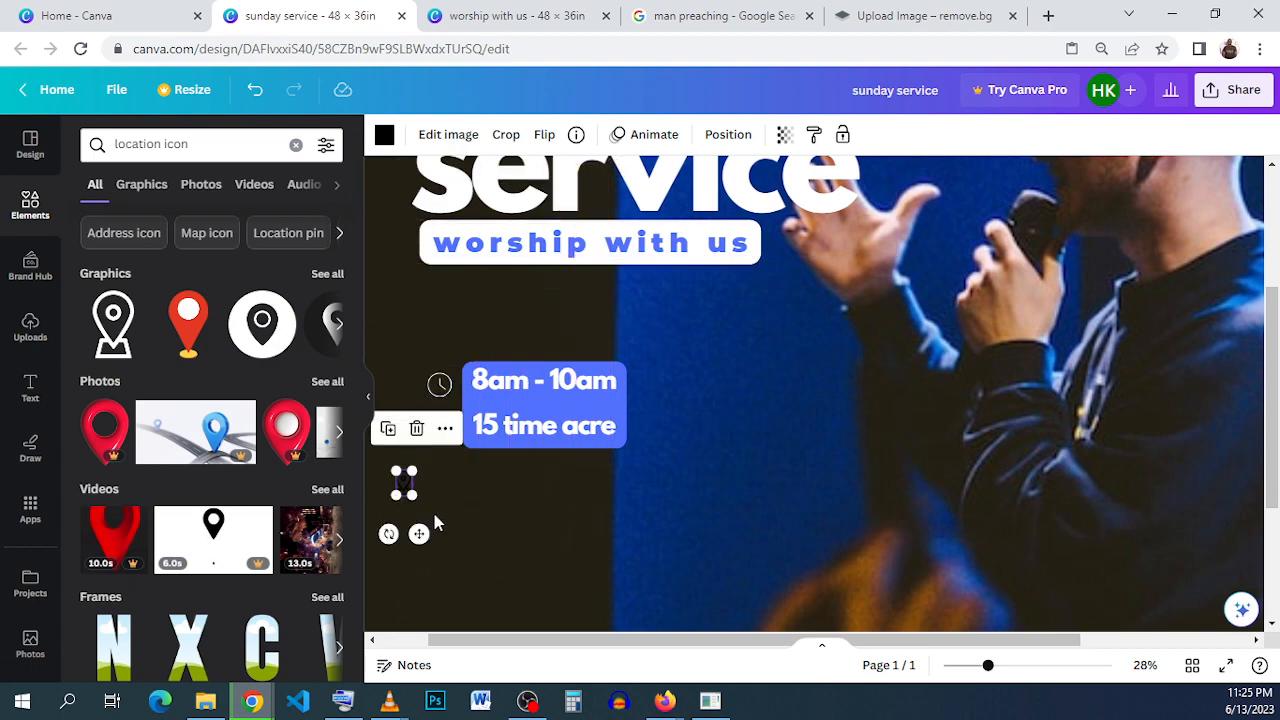
pyautogui.moveTo(420, 533); pyautogui.dragTo(458, 476)
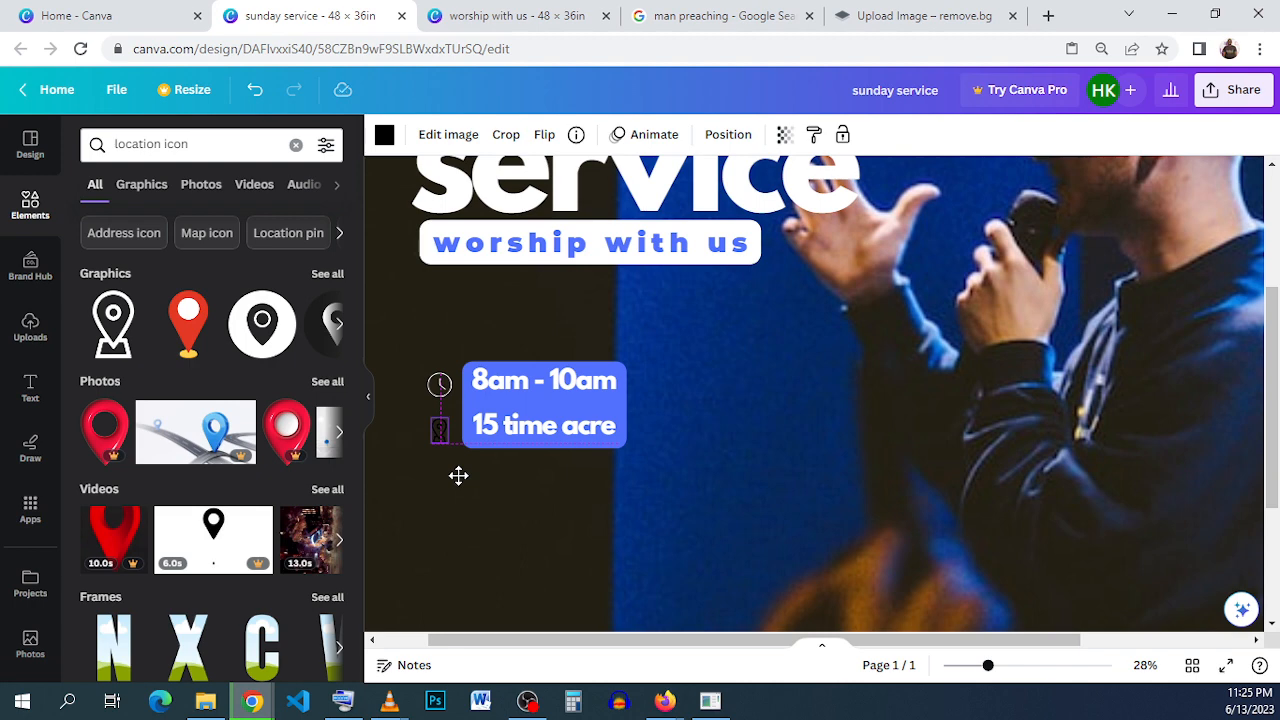
pyautogui.moveTo(458, 470); pyautogui.dragTo(457, 467)
pyautogui.click(384, 136)
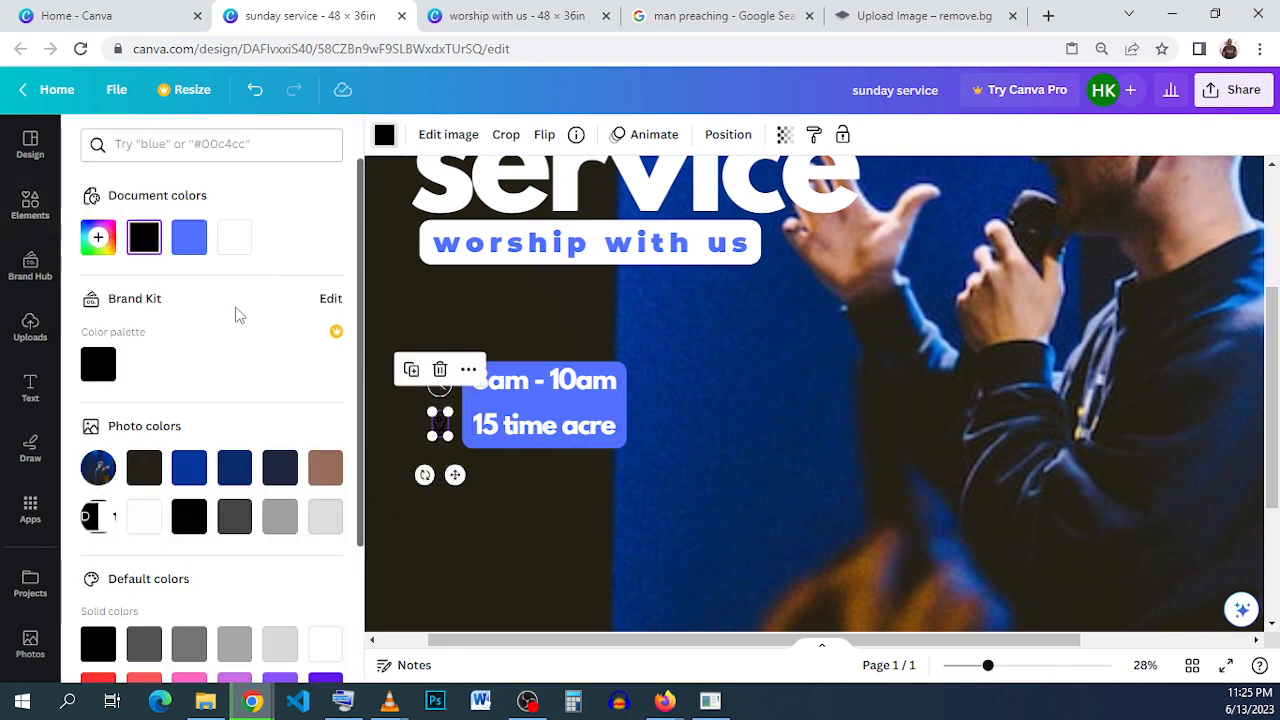
pyautogui.click(725, 446)
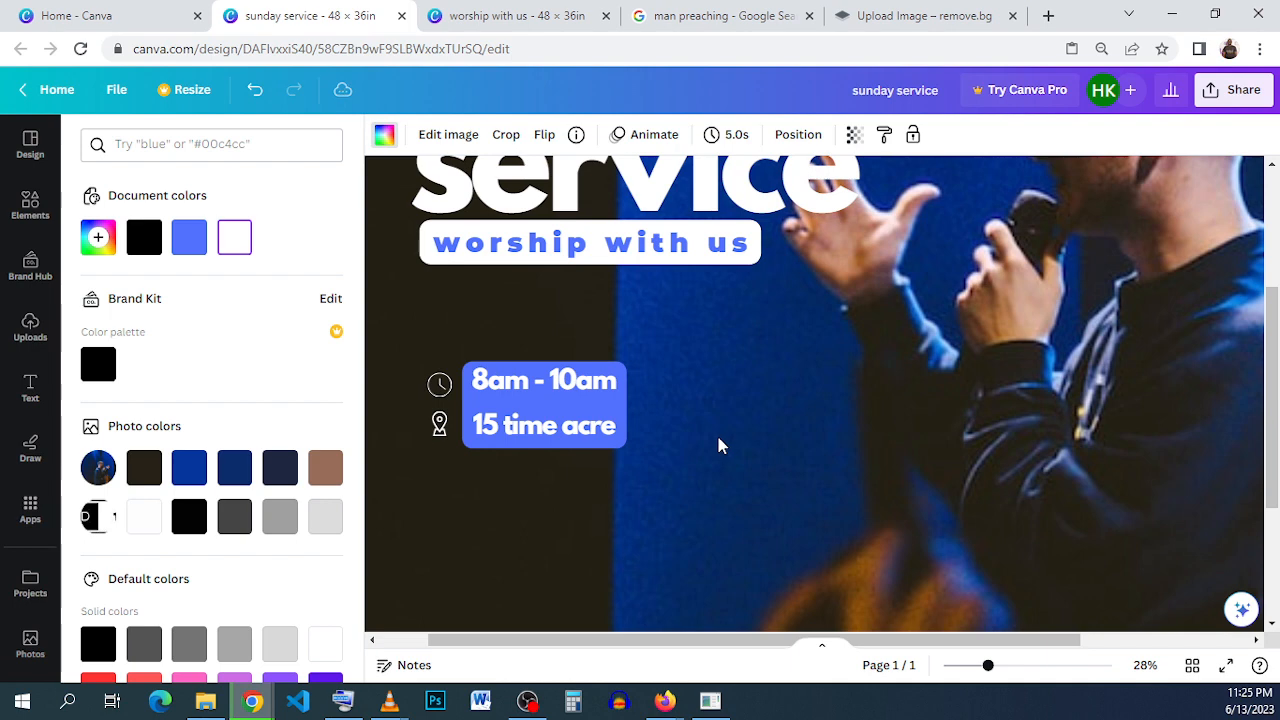
# - Switch to the "worship with us" reference design and examine how the colored labels below the address are built
pyautogui.scroll(-5, 716, 446)
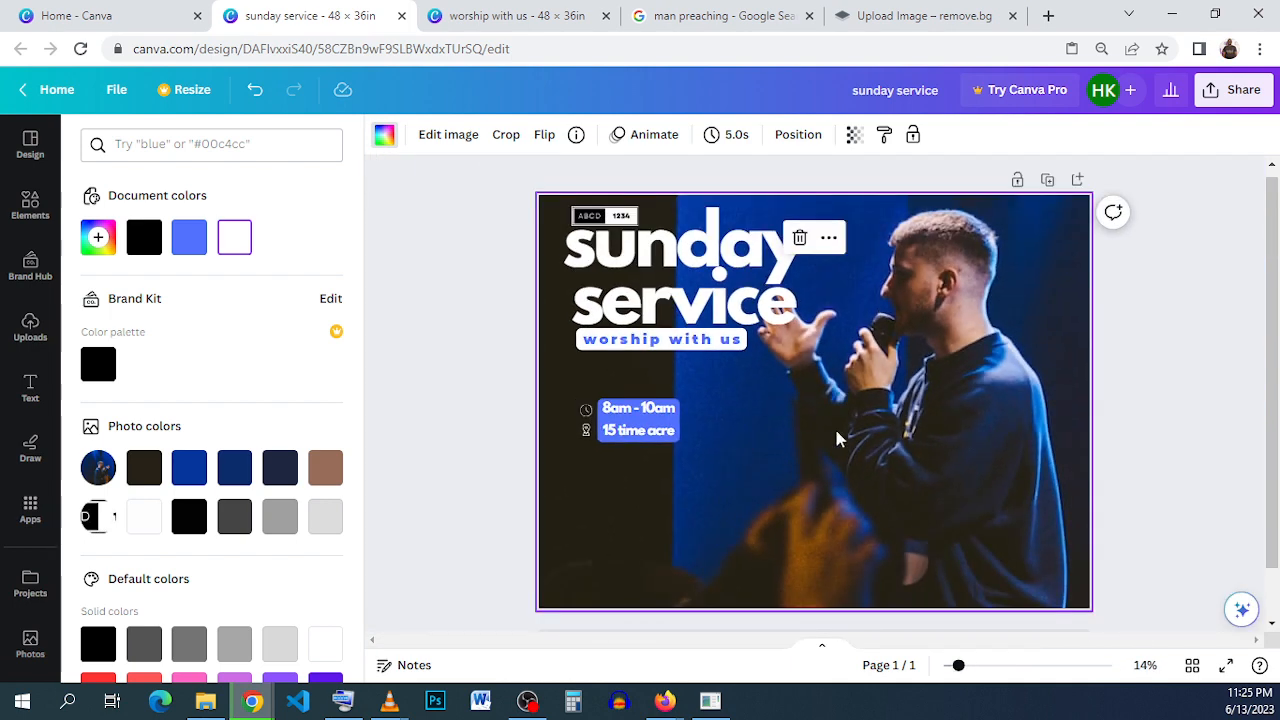
pyautogui.click(478, 8)
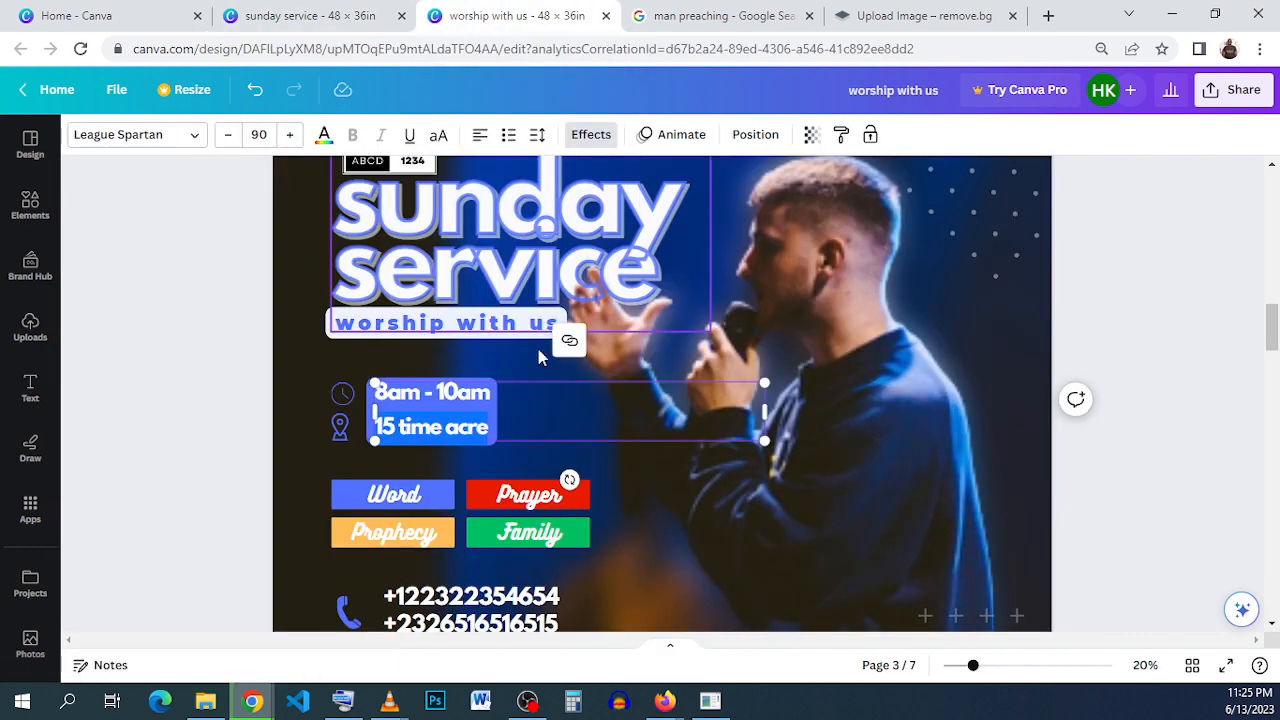
pyautogui.click(675, 485)
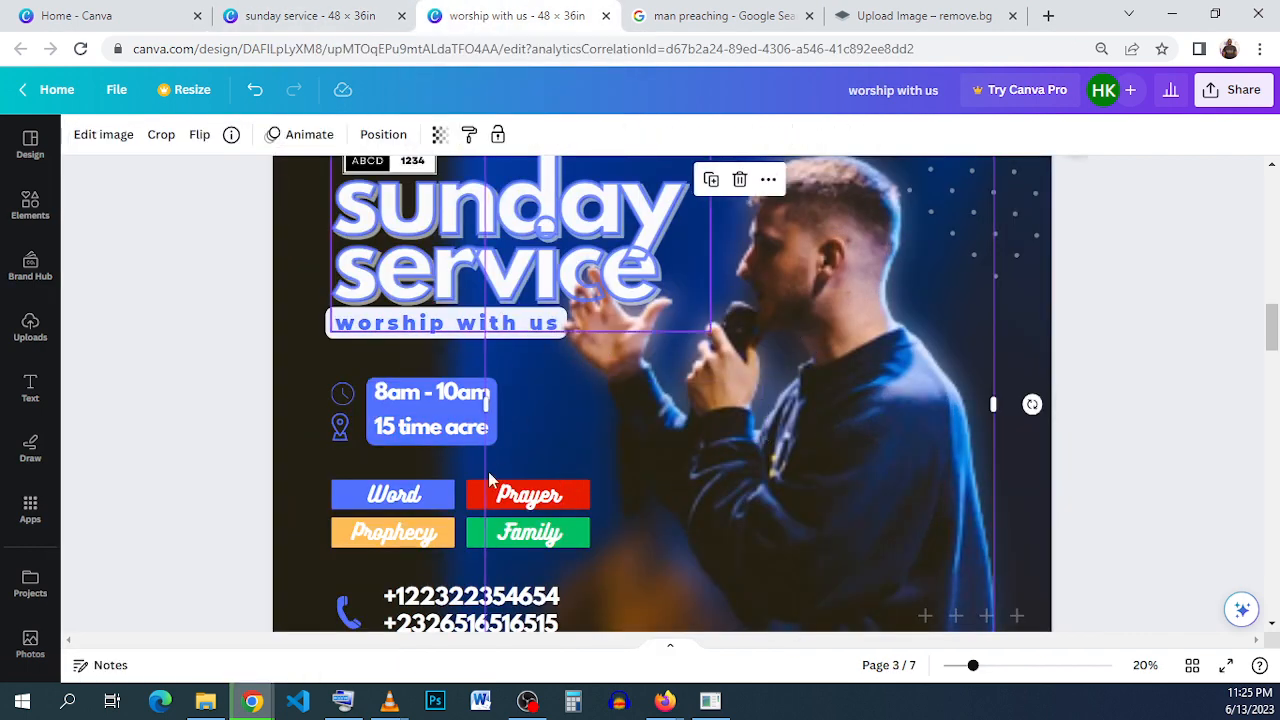
pyautogui.click(393, 503)
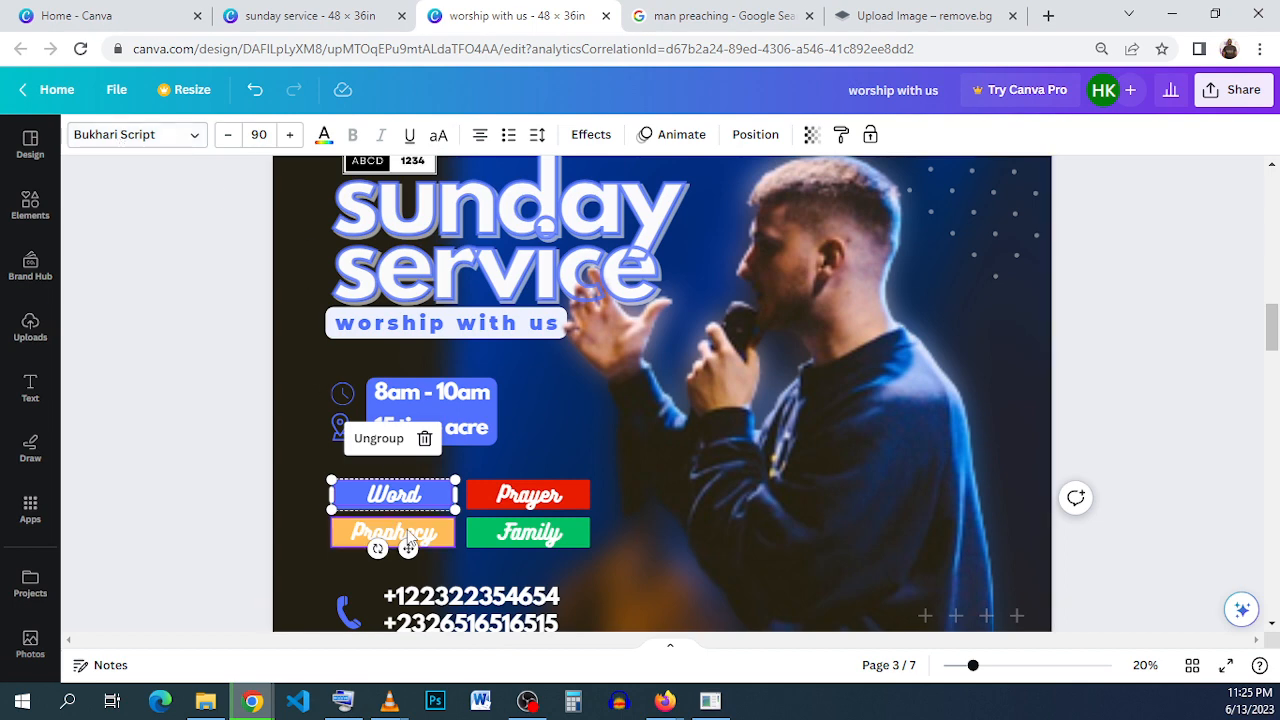
pyautogui.click(266, 491)
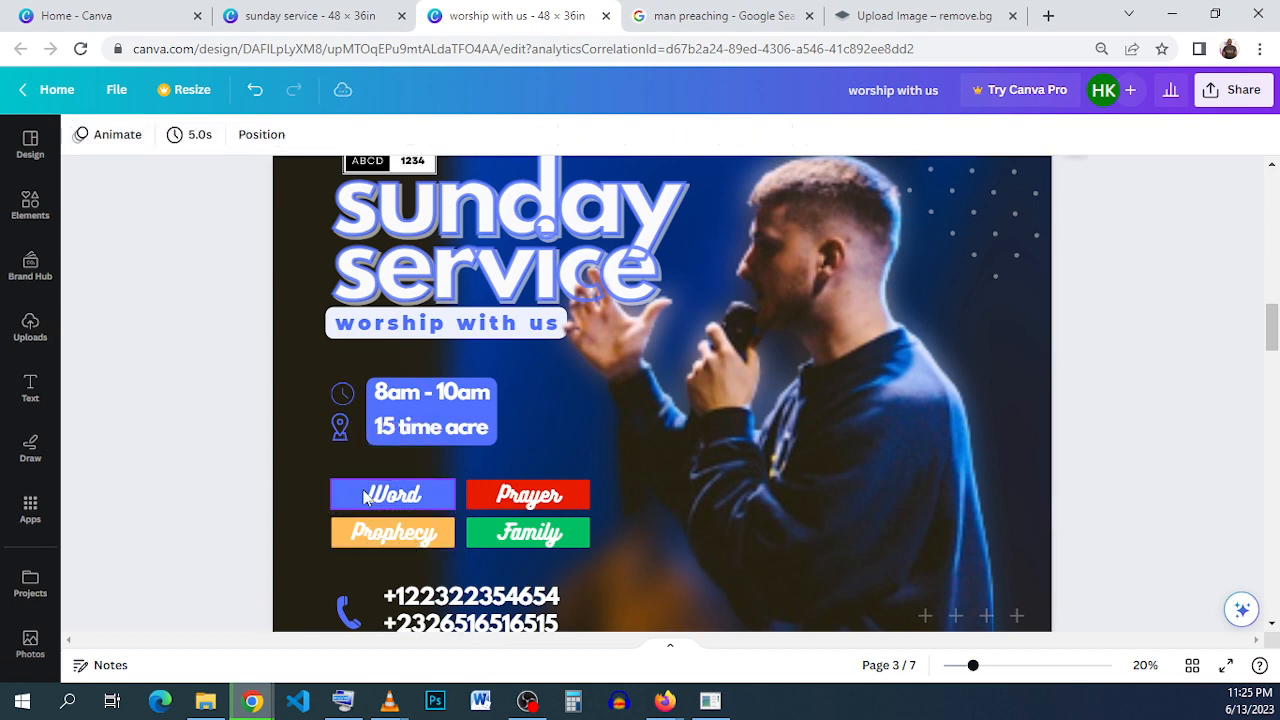
pyautogui.click(345, 497)
pyautogui.click(251, 490)
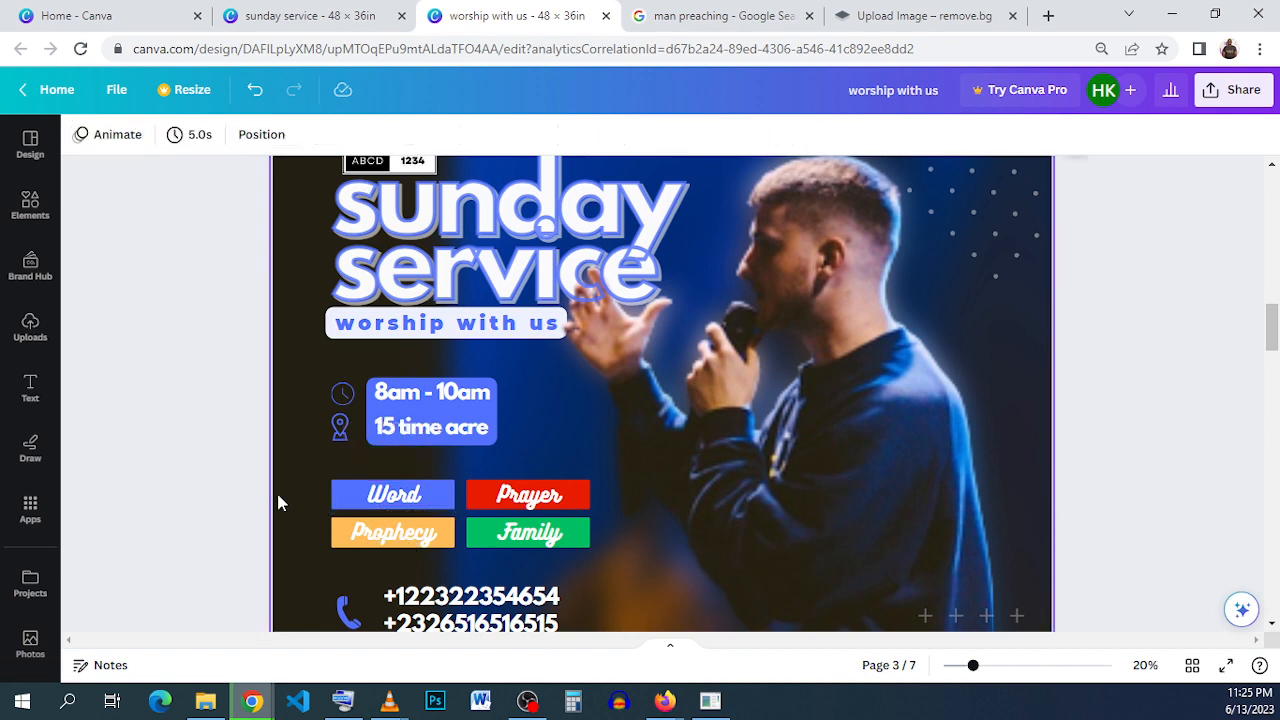
pyautogui.click(374, 492)
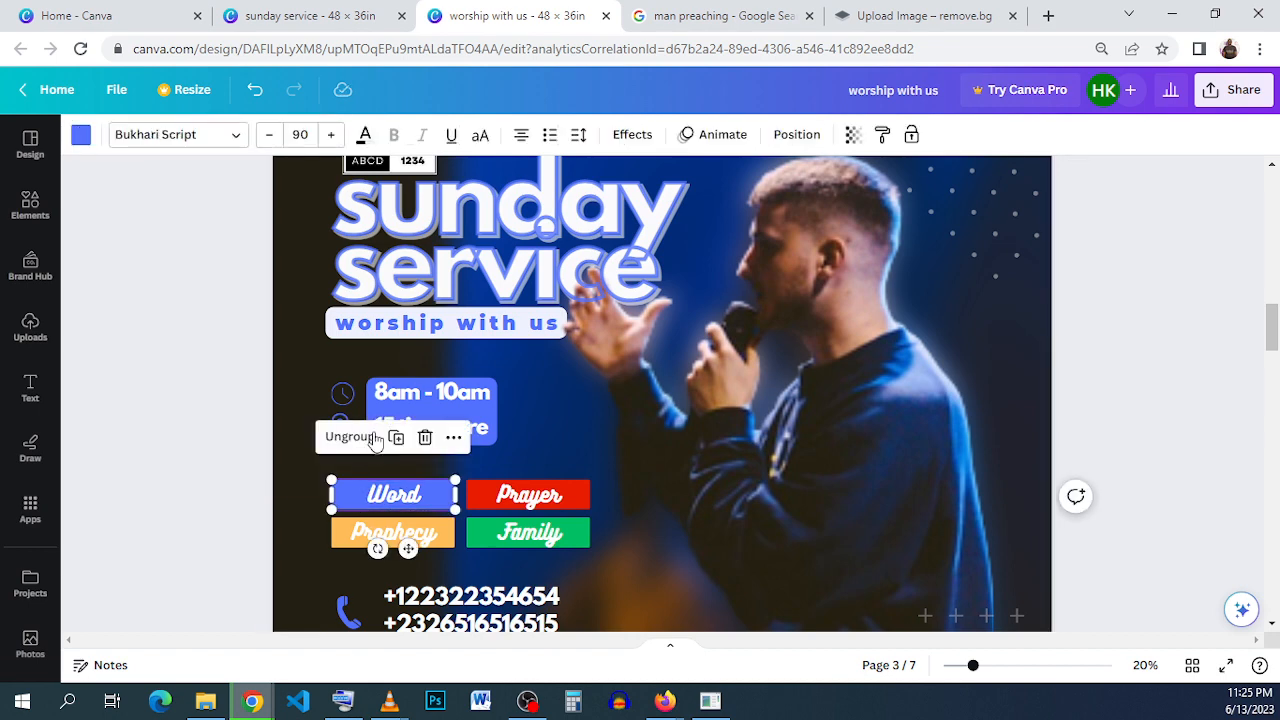
pyautogui.click(215, 500)
# - Copy the reference's "Word" text into the "sunday service" design below the address, and move the time and address block with its icons slightly up
pyautogui.click(393, 493)
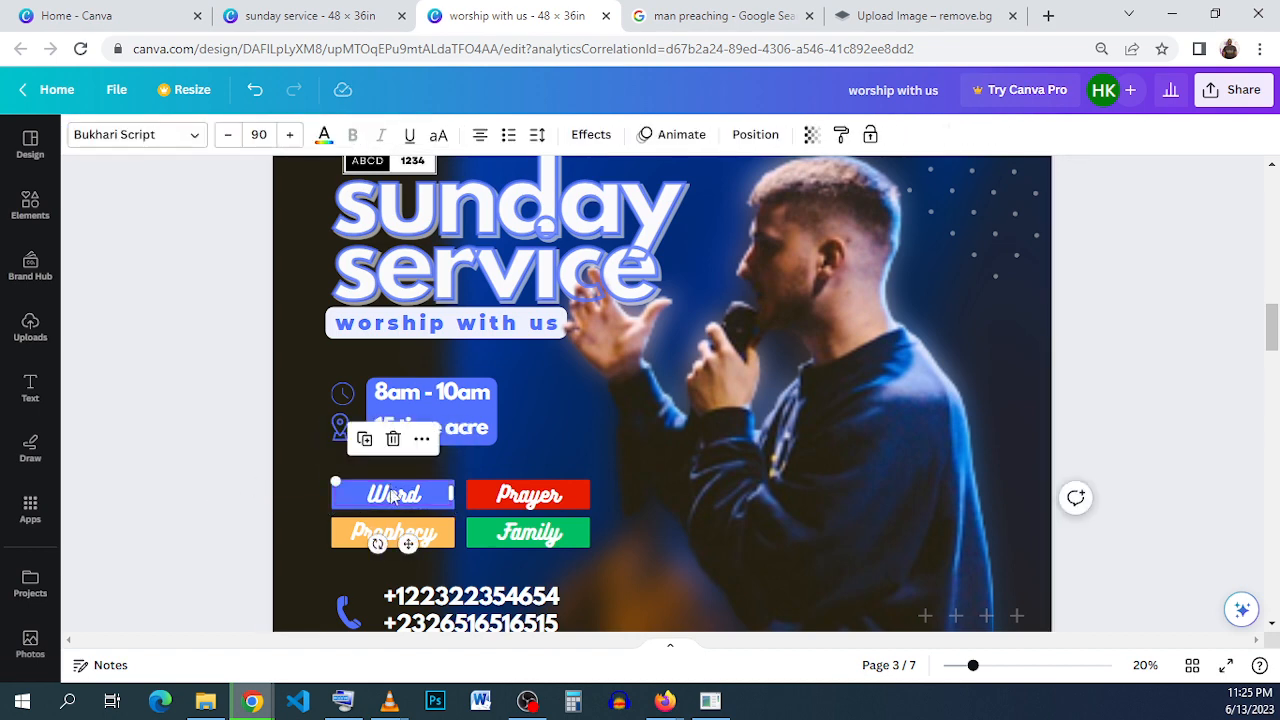
pyautogui.rightClick(393, 497)
pyautogui.click(471, 297)
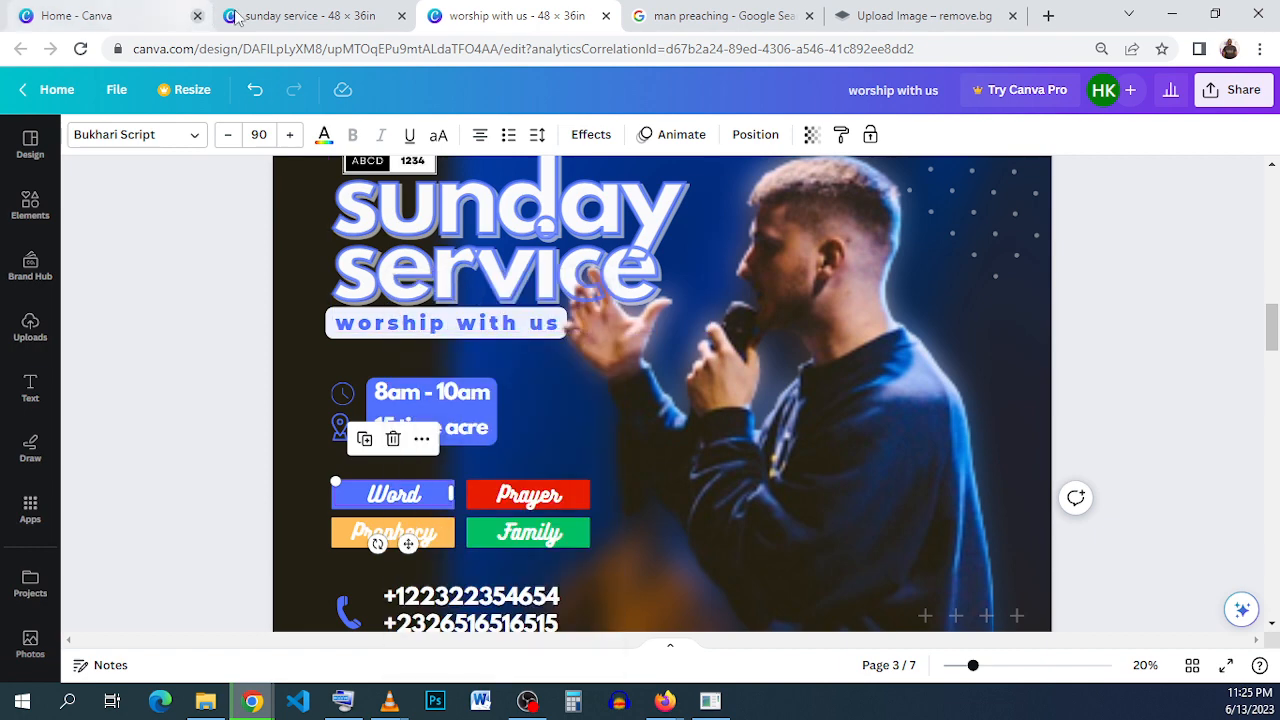
pyautogui.click(310, 15)
pyautogui.rightClick(646, 425)
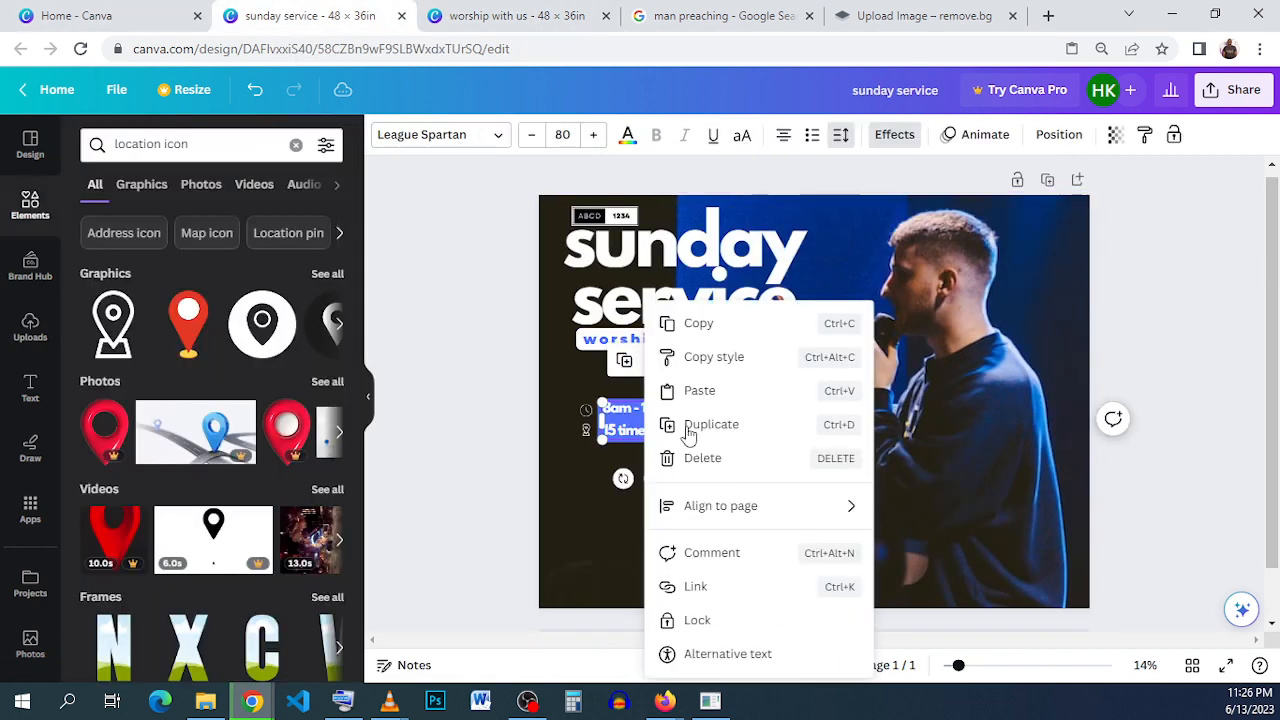
pyautogui.click(726, 400)
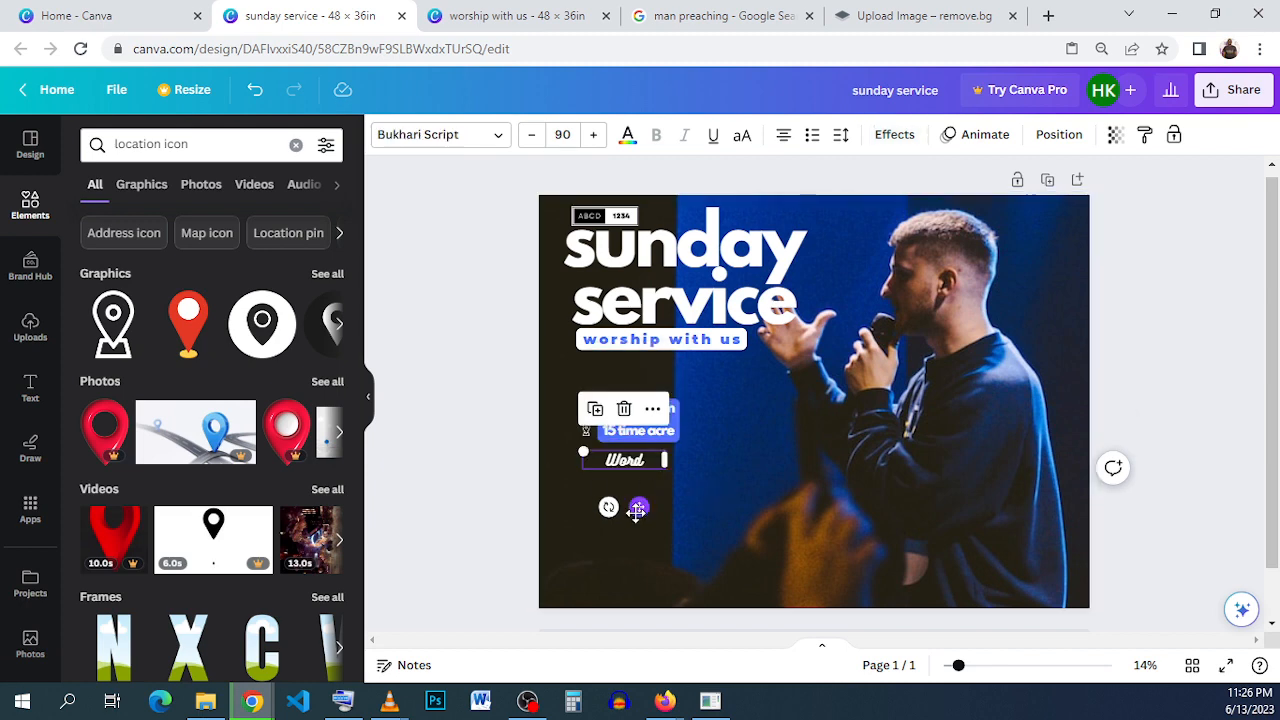
pyautogui.moveTo(513, 376); pyautogui.dragTo(633, 413)
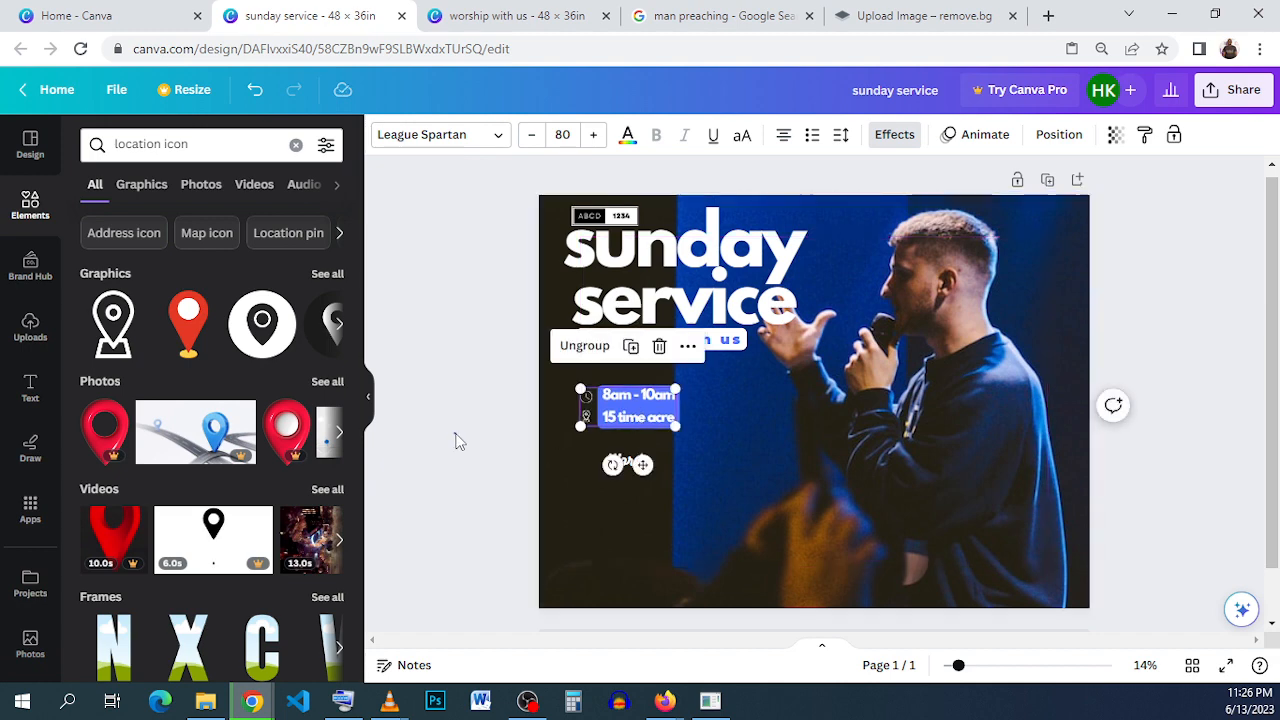
pyautogui.click(700, 509)
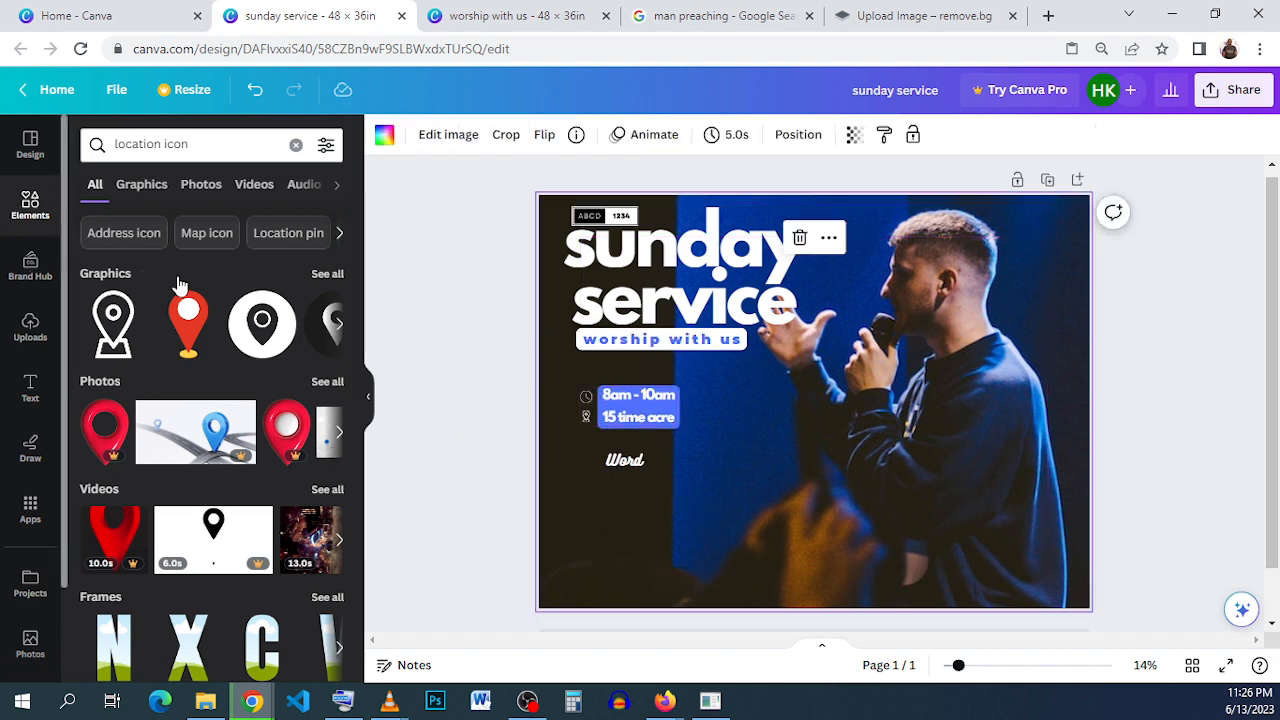
# - Add a dark blue rectangle shape and resize it to frame the "Word" text below the address
pyautogui.click(27, 201)
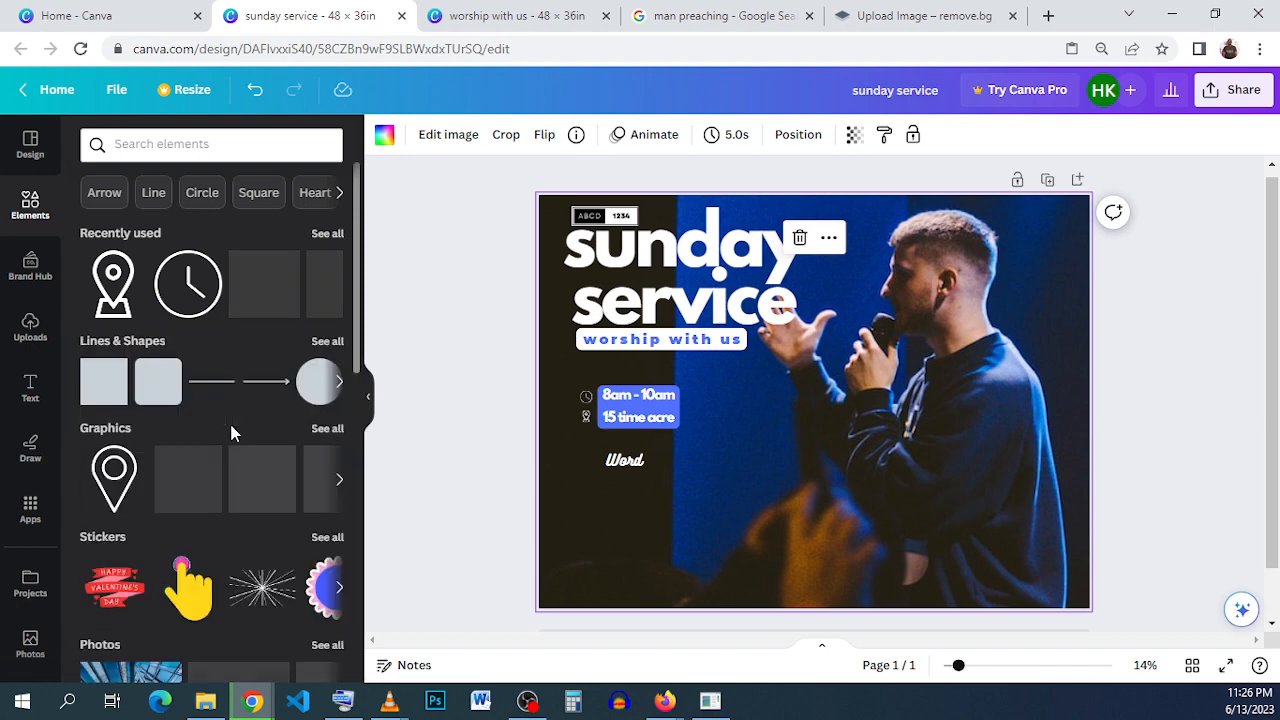
pyautogui.press('r')
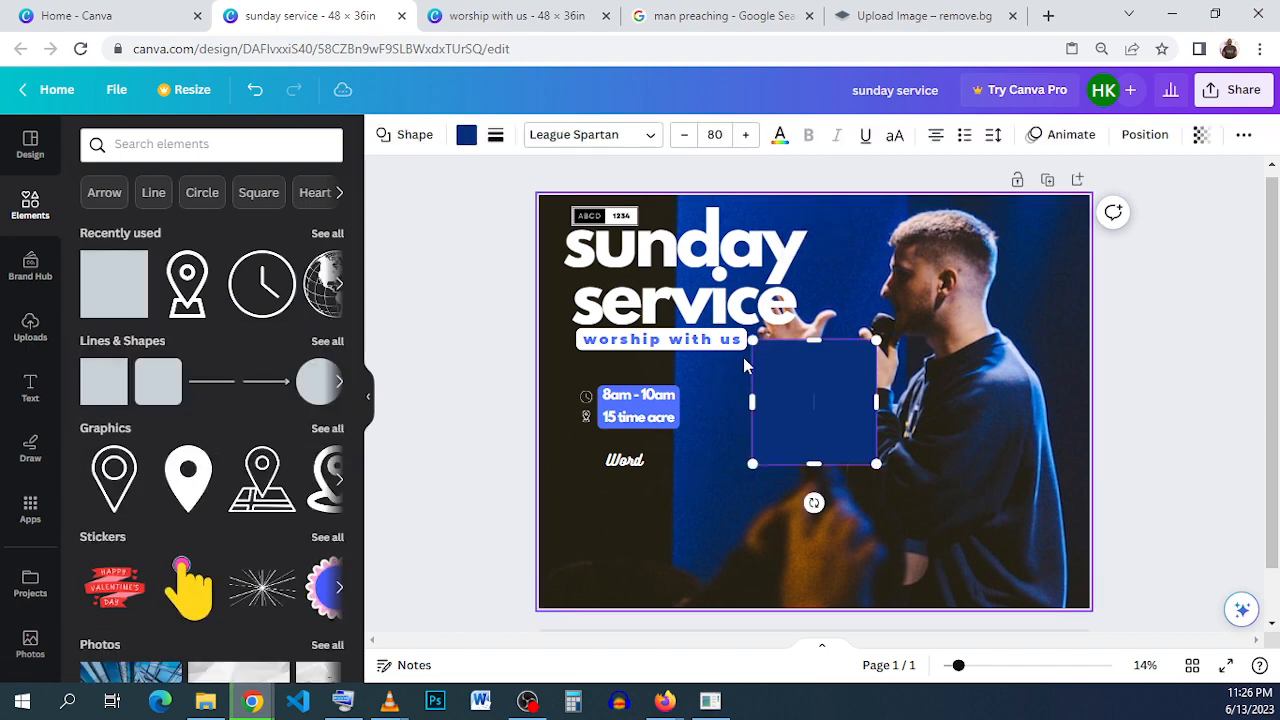
pyautogui.moveTo(779, 455); pyautogui.dragTo(674, 463)
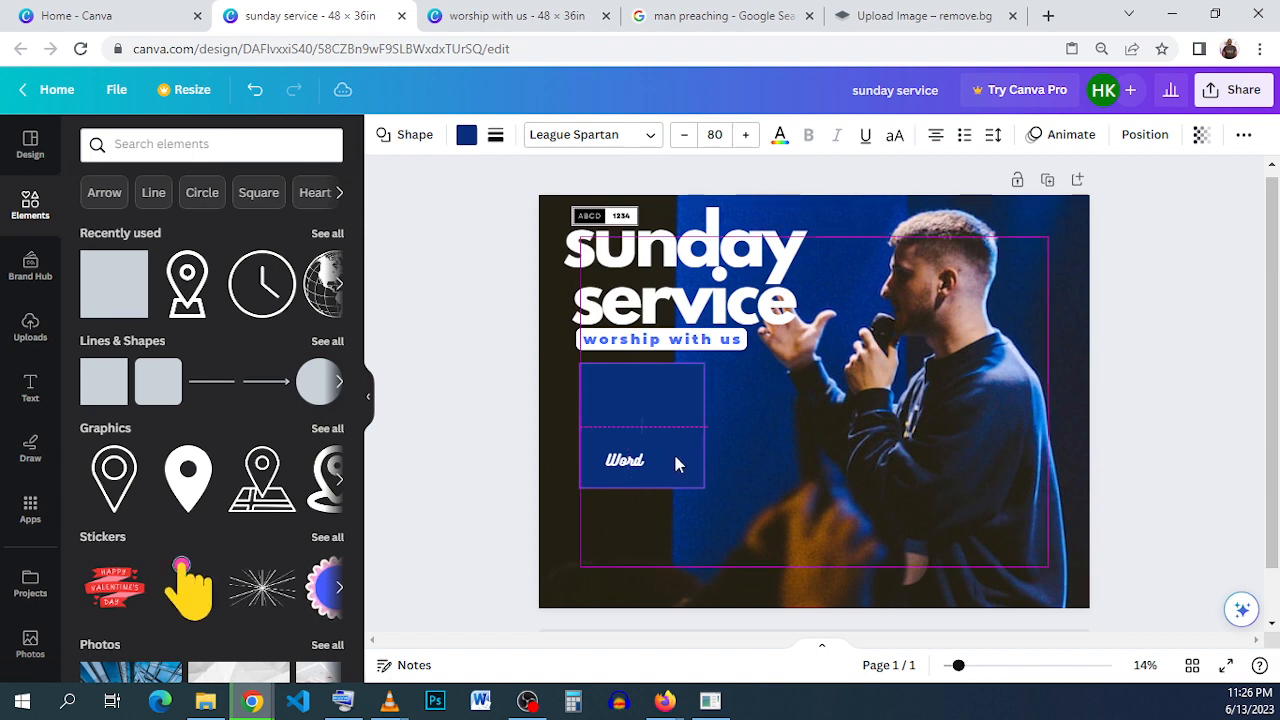
pyautogui.moveTo(703, 366); pyautogui.dragTo(684, 442)
pyautogui.moveTo(683, 456)
pyautogui.mouseDown()
pyautogui.moveTo(648, 474)
pyautogui.moveTo(669, 476)
pyautogui.mouseUp()
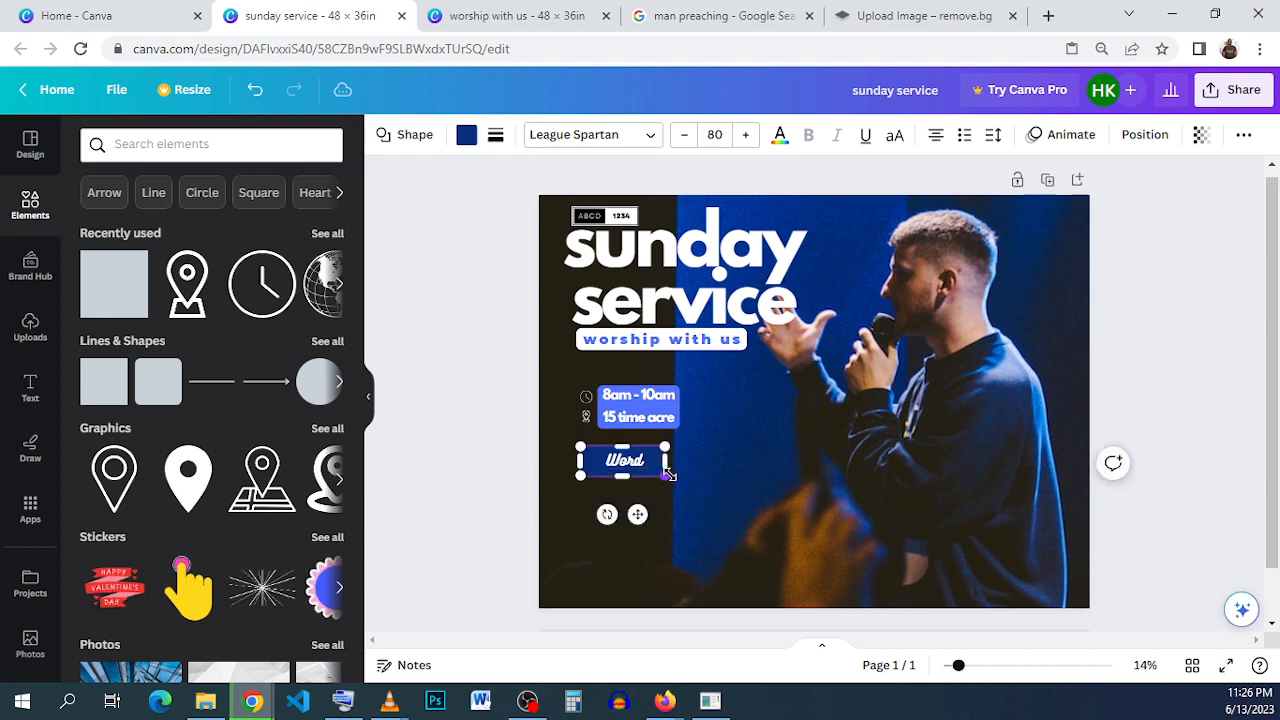
pyautogui.scroll(3, 661, 470)
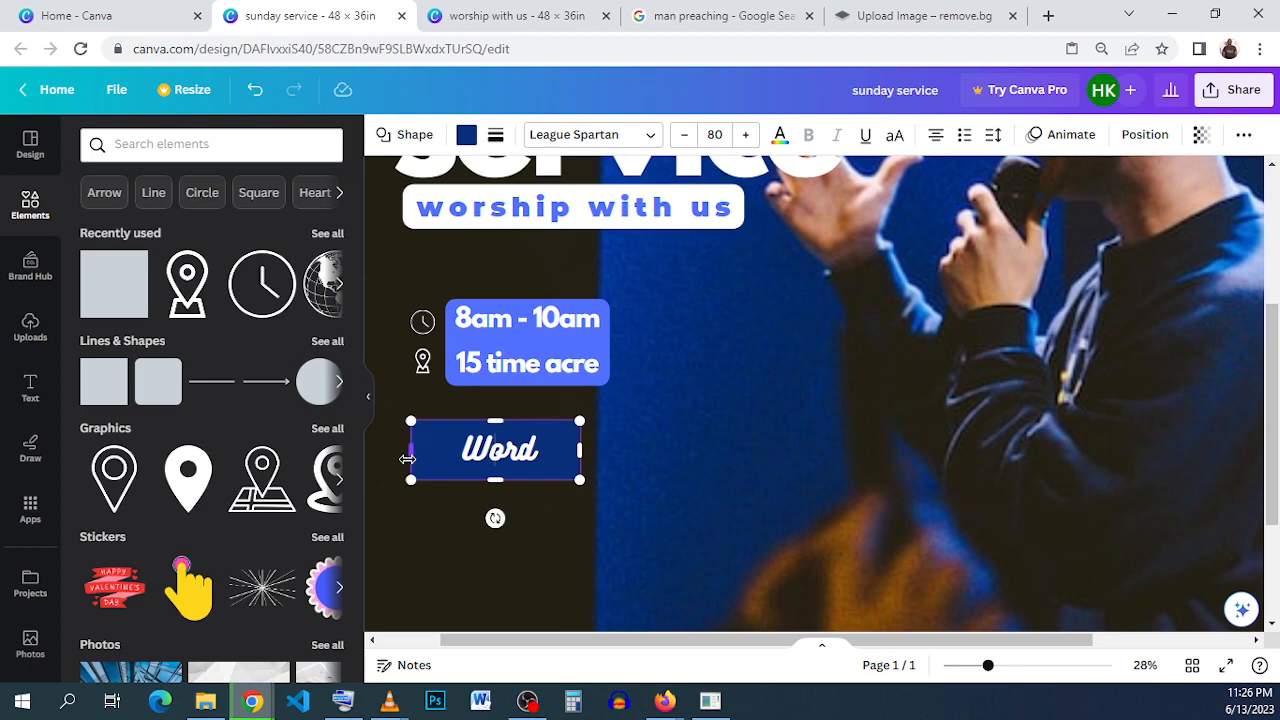
pyautogui.moveTo(407, 458); pyautogui.dragTo(416, 458)
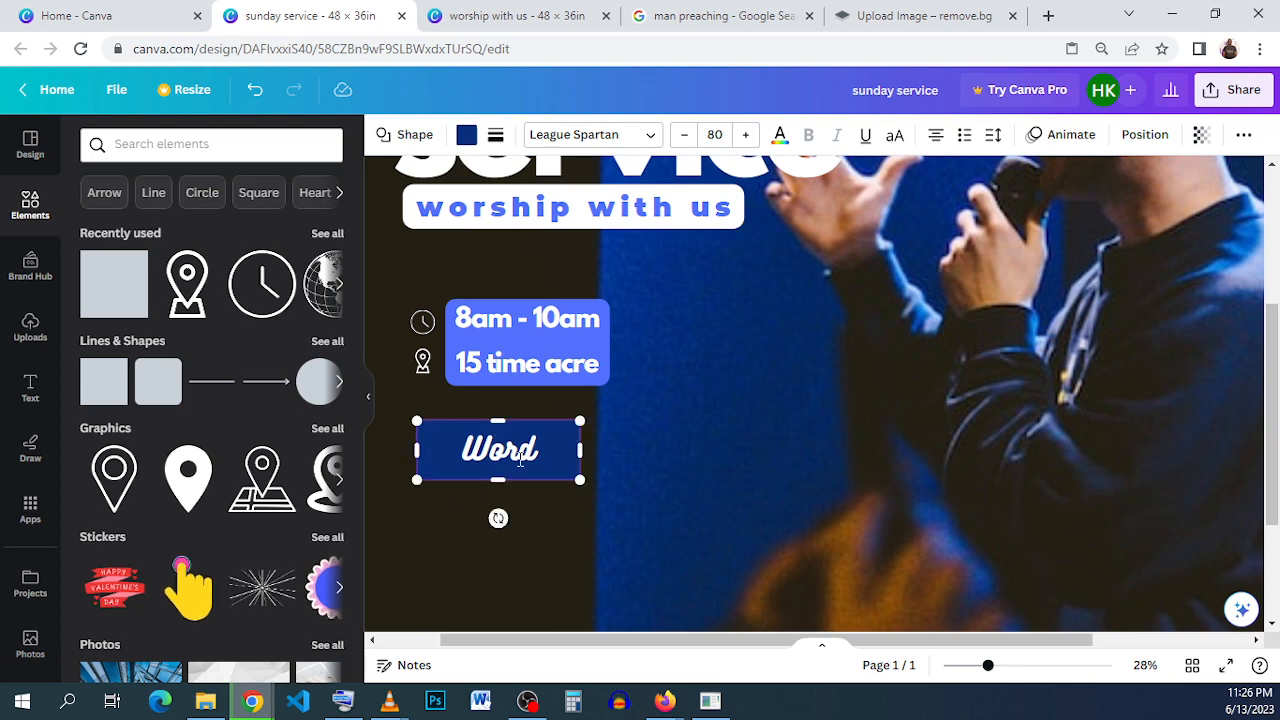
# - Duplicate the "Word" text with its rectangle three times and arrange the four labels in a two-by-two grid
pyautogui.click(600, 483)
pyautogui.click(533, 458)
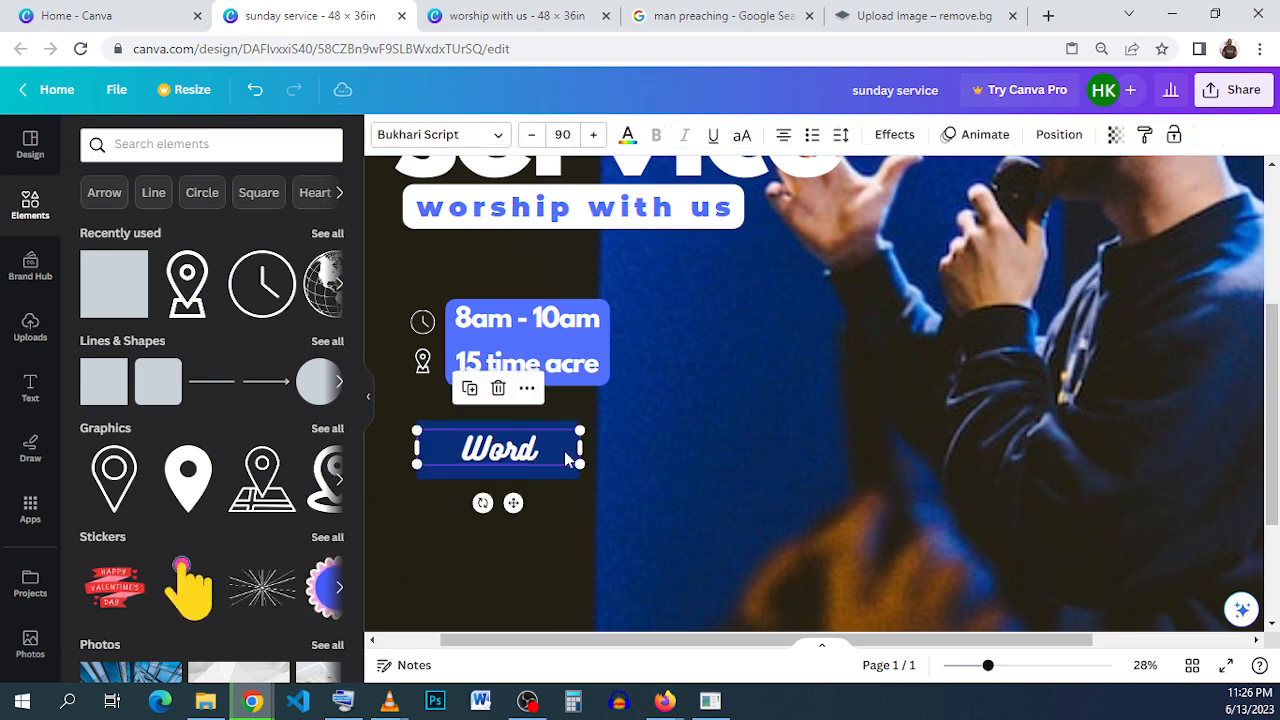
pyautogui.click(562, 478)
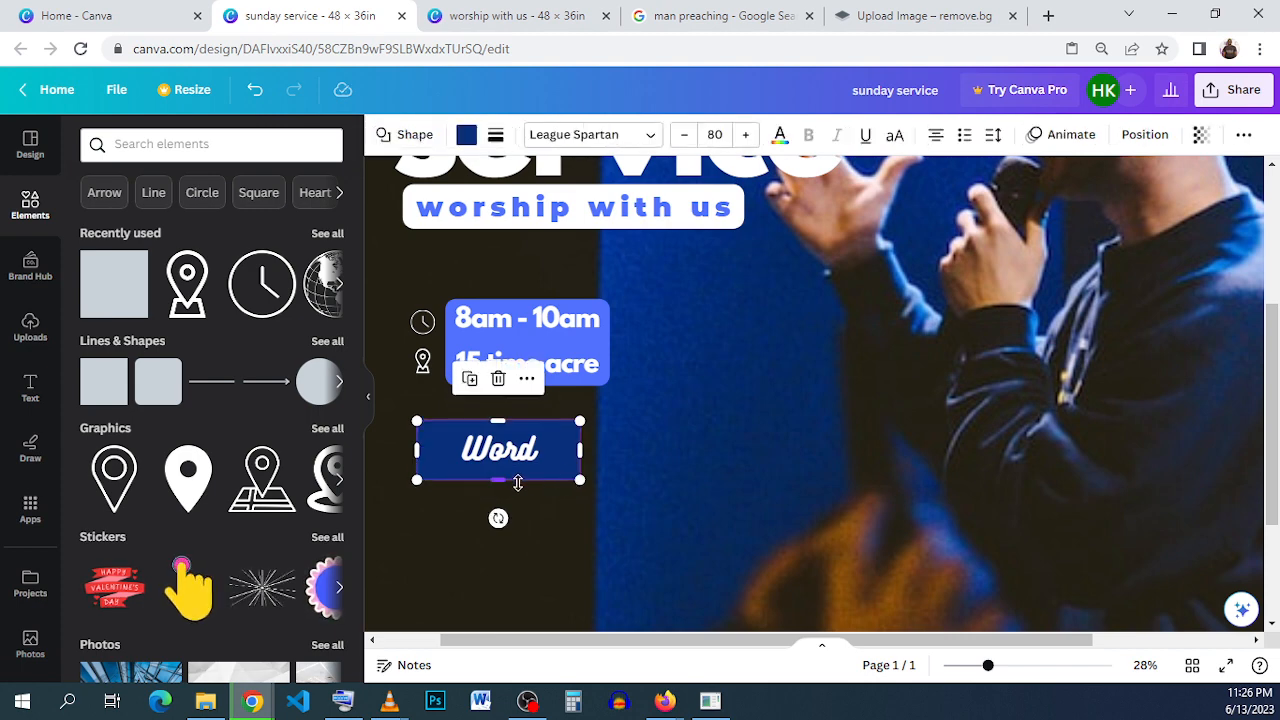
pyautogui.click(560, 504)
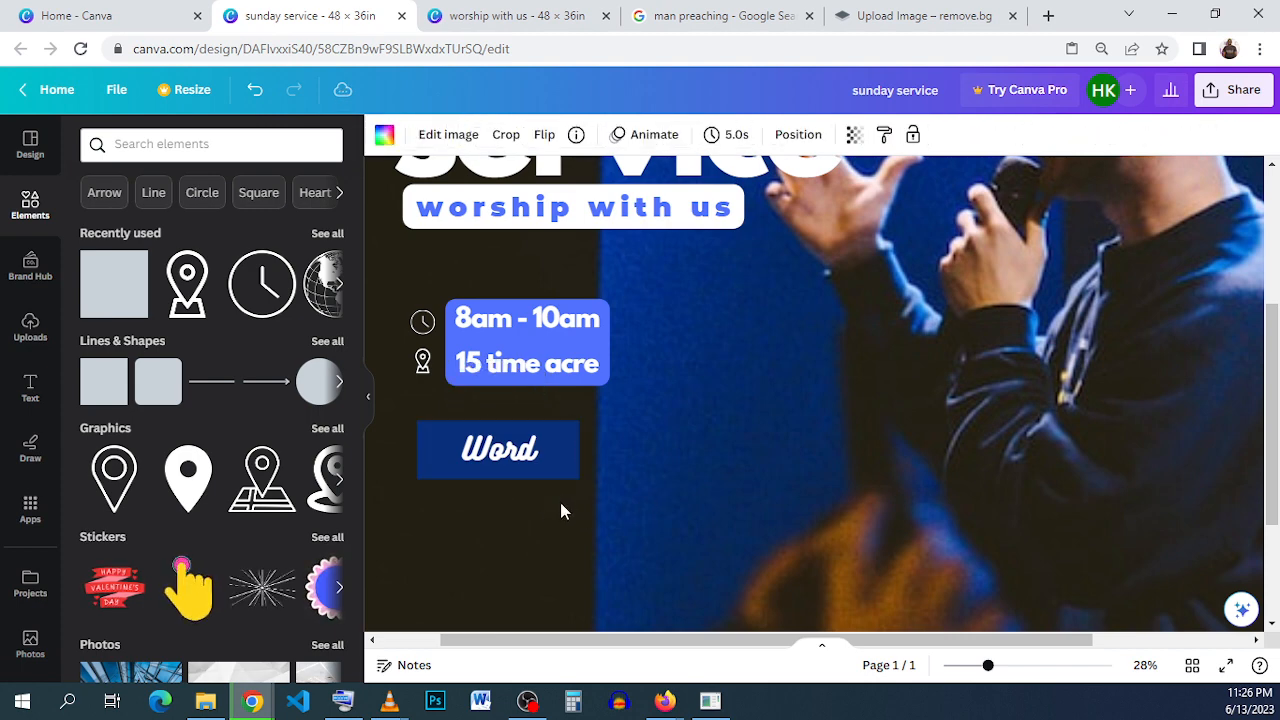
pyautogui.click(522, 452)
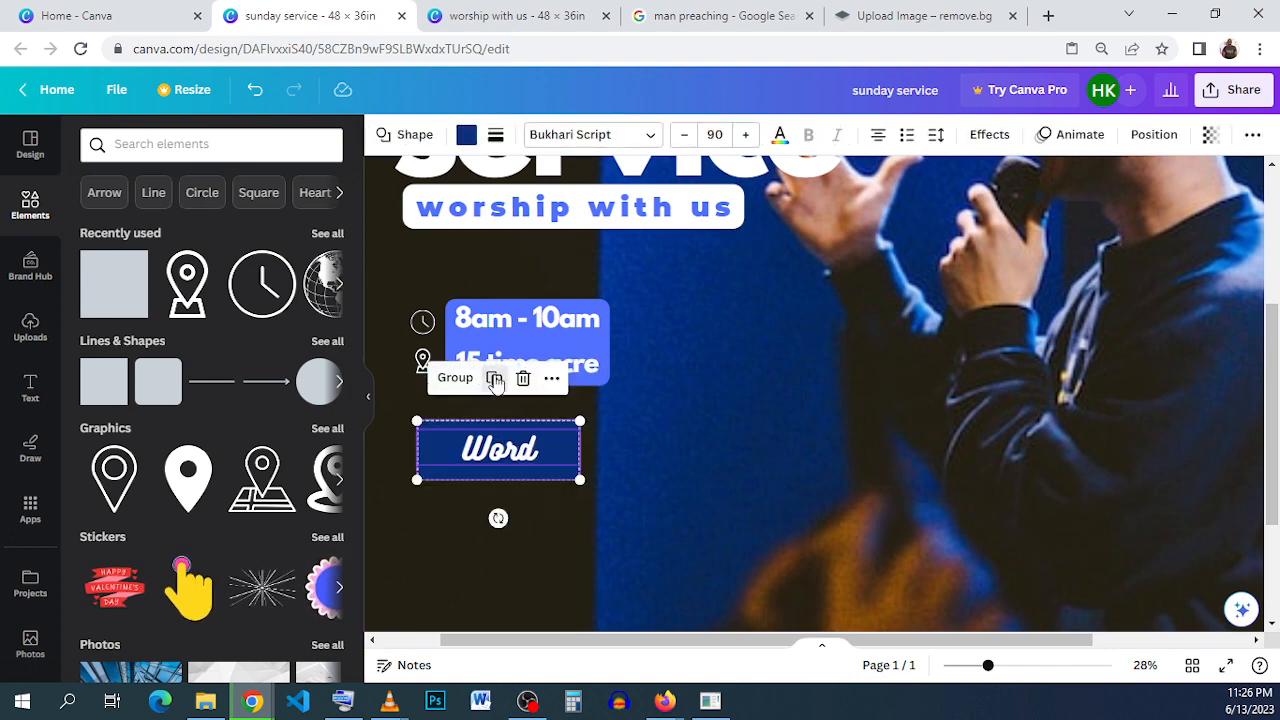
pyautogui.click(494, 379)
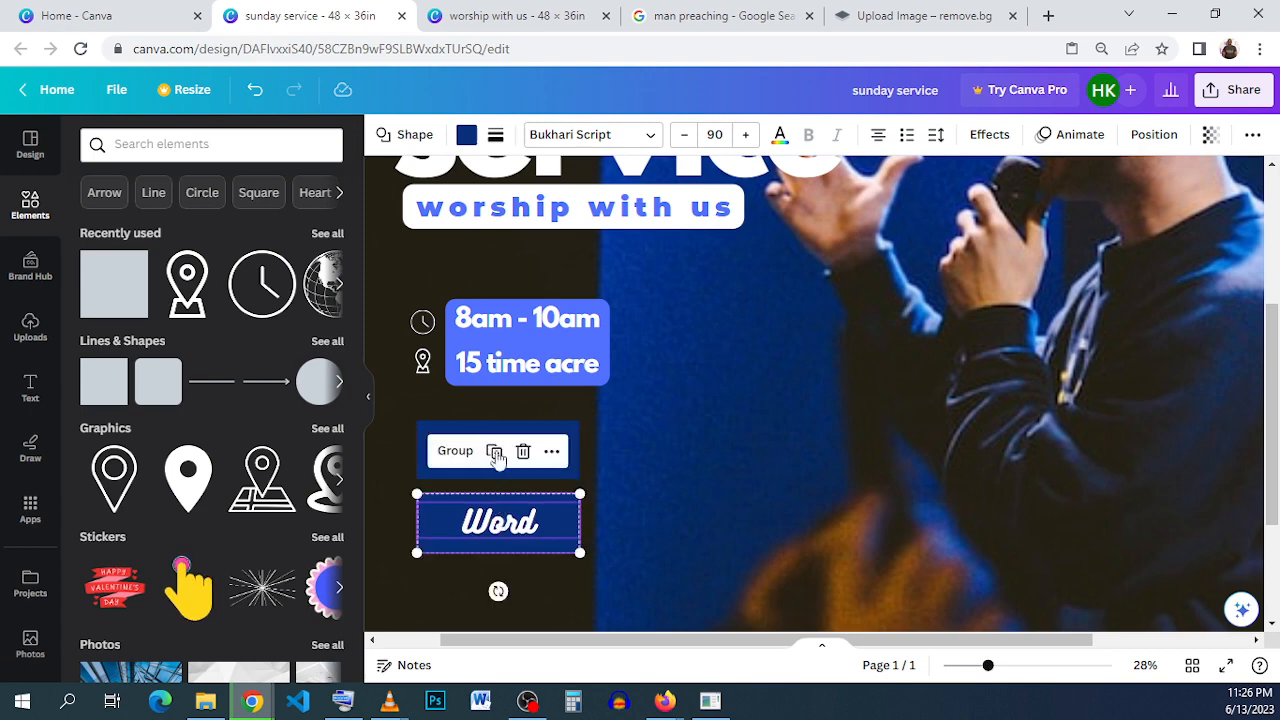
pyautogui.click(494, 453)
pyautogui.moveTo(500, 598); pyautogui.dragTo(697, 450)
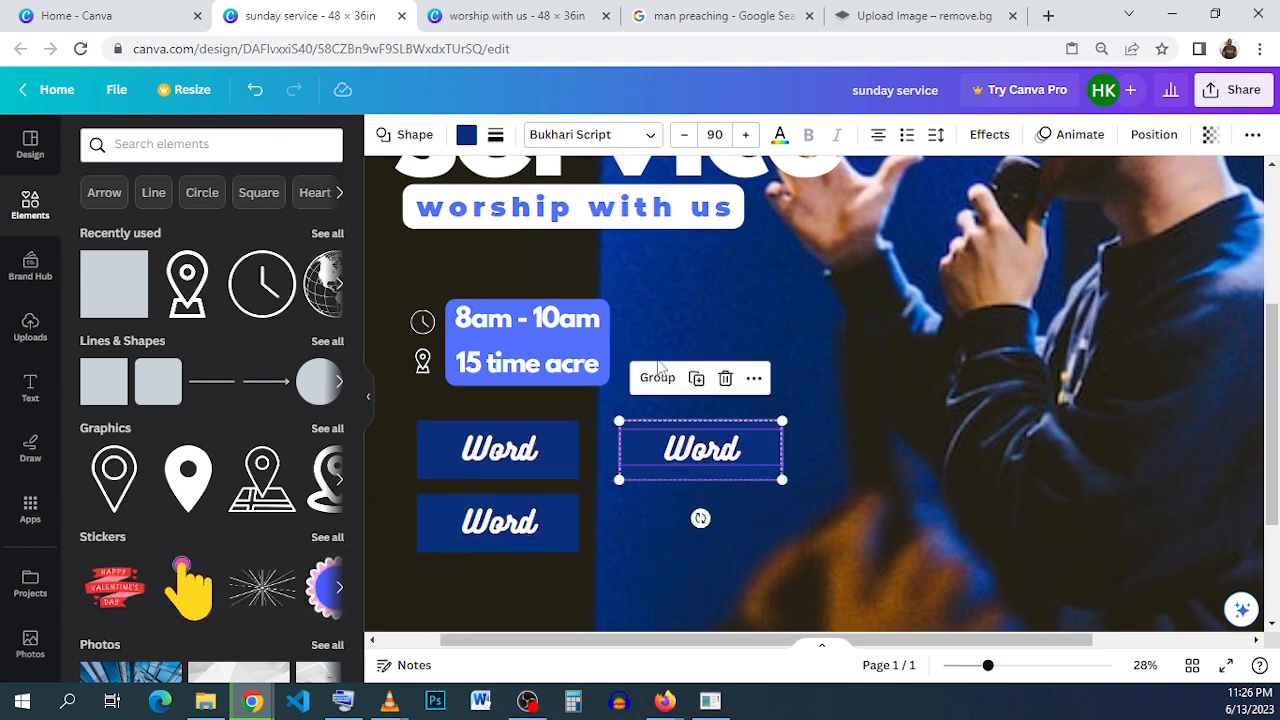
pyautogui.click(692, 379)
pyautogui.moveTo(912, 385); pyautogui.dragTo(710, 530)
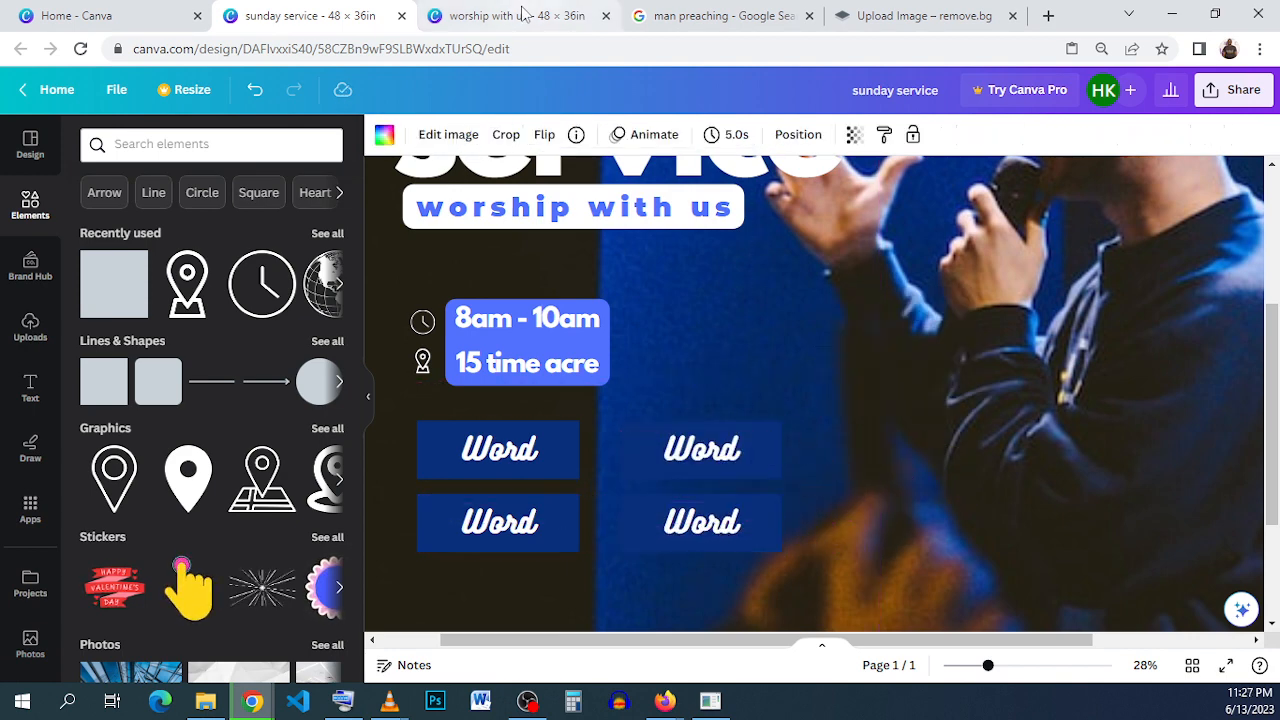
# - Copy "Prayer" from the "worship with us" reference design and paste it over the upper-right "Word" label in "sunday service"
pyautogui.click(575, 18)
pyautogui.click(535, 506)
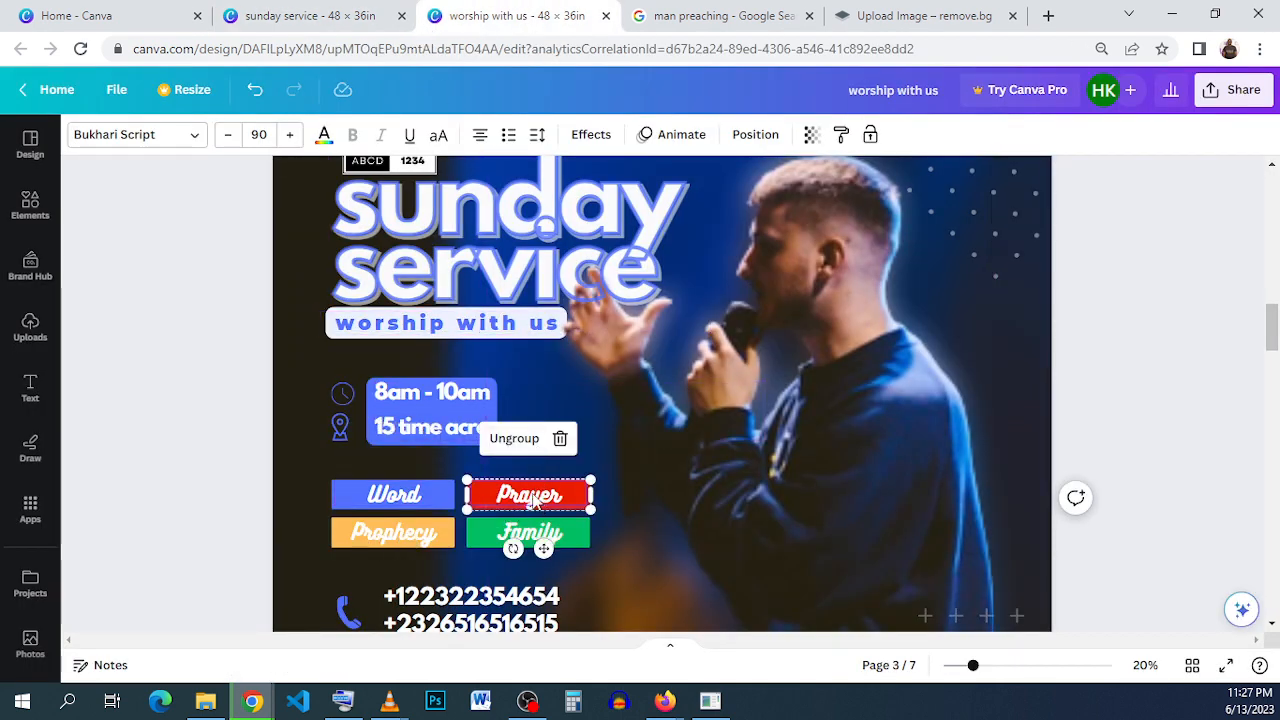
pyautogui.click(530, 495)
pyautogui.rightClick(533, 492)
pyautogui.hotkey('ctrl', 'c')
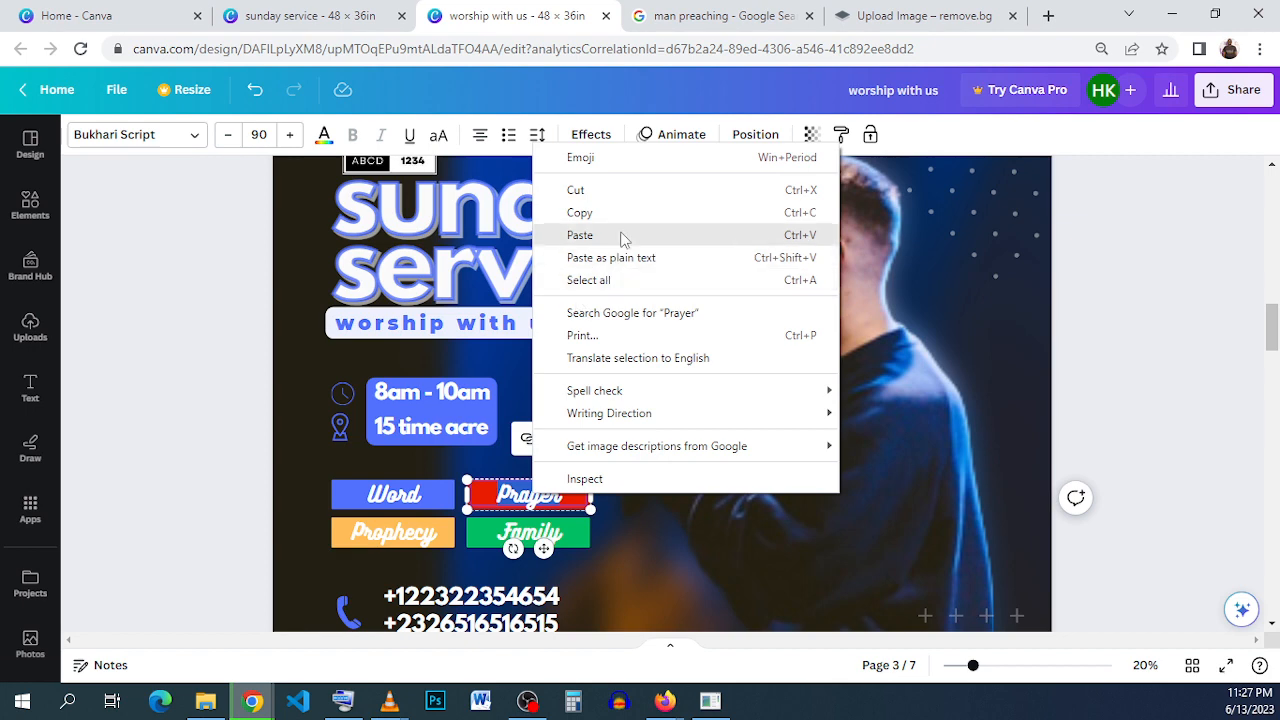
pyautogui.click(580, 212)
pyautogui.click(318, 18)
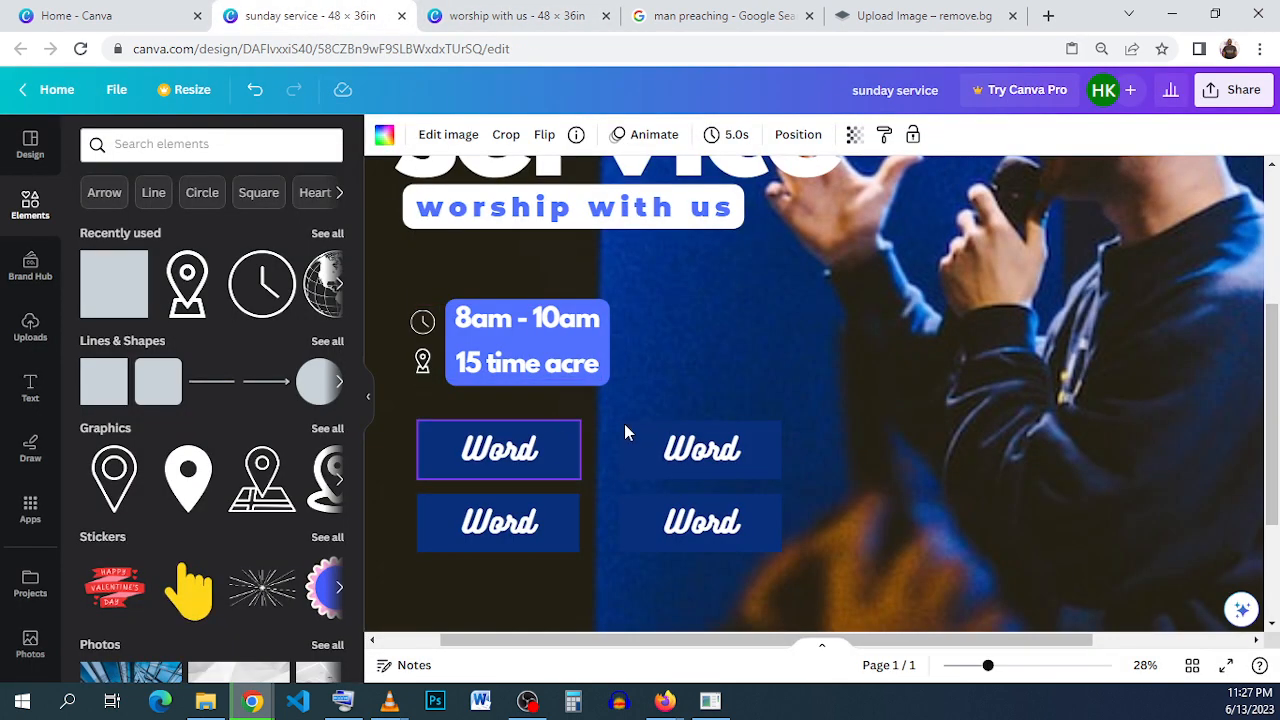
pyautogui.click(700, 450)
pyautogui.click(700, 451)
pyautogui.rightClick(700, 452)
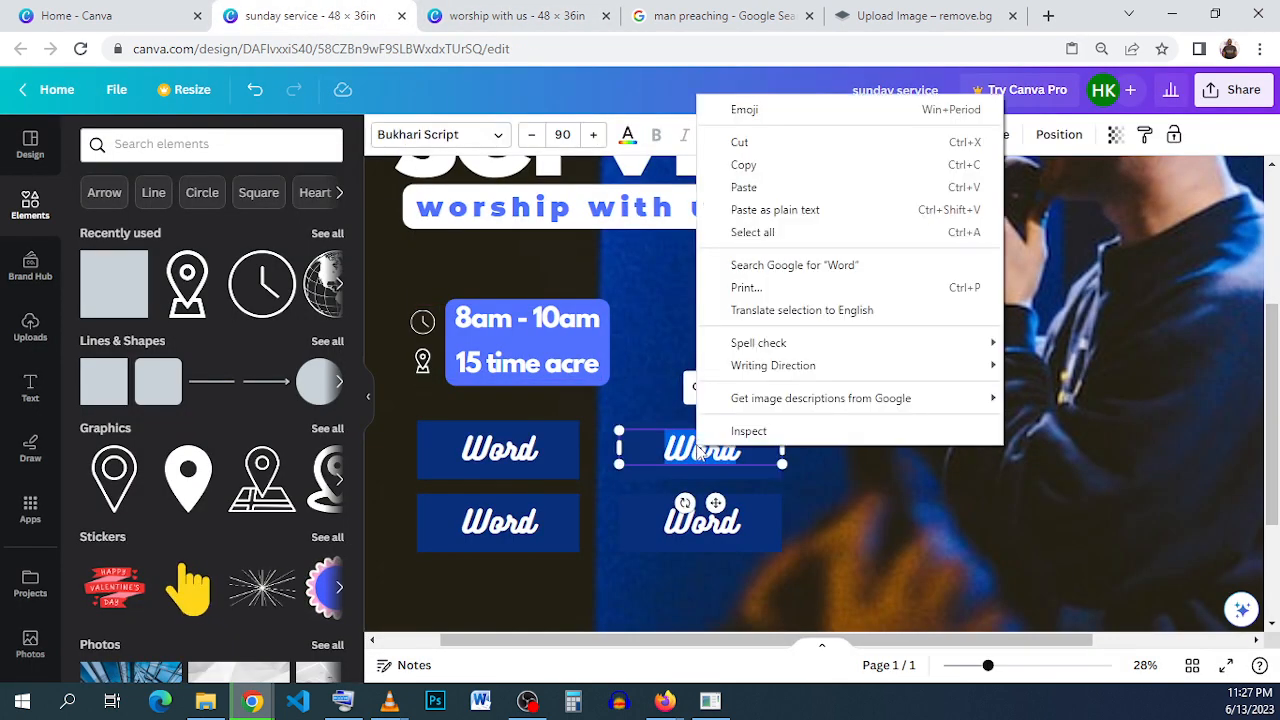
pyautogui.click(773, 187)
# - Copy "Family" from the reference design and paste it over the lower-right "Word" label in "sunday service"
pyautogui.click(500, 18)
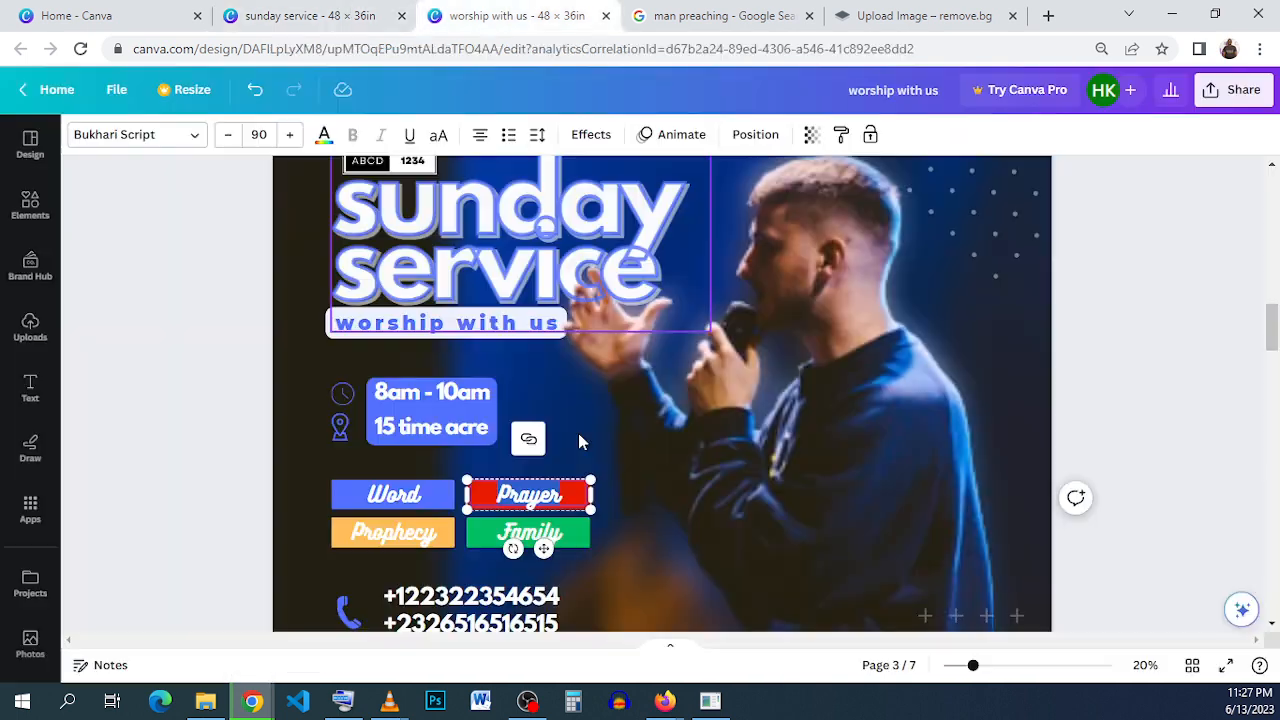
pyautogui.click(528, 533)
pyautogui.click(520, 532)
pyautogui.rightClick(518, 534)
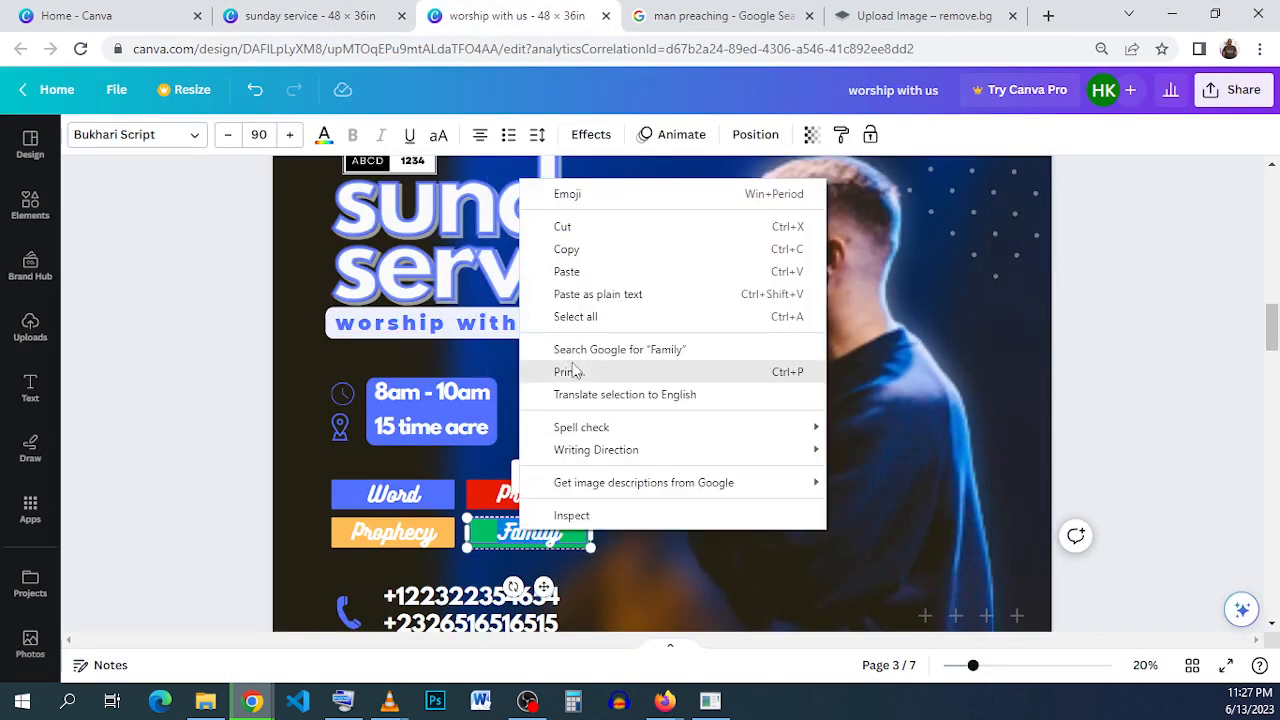
pyautogui.click(614, 246)
pyautogui.click(320, 14)
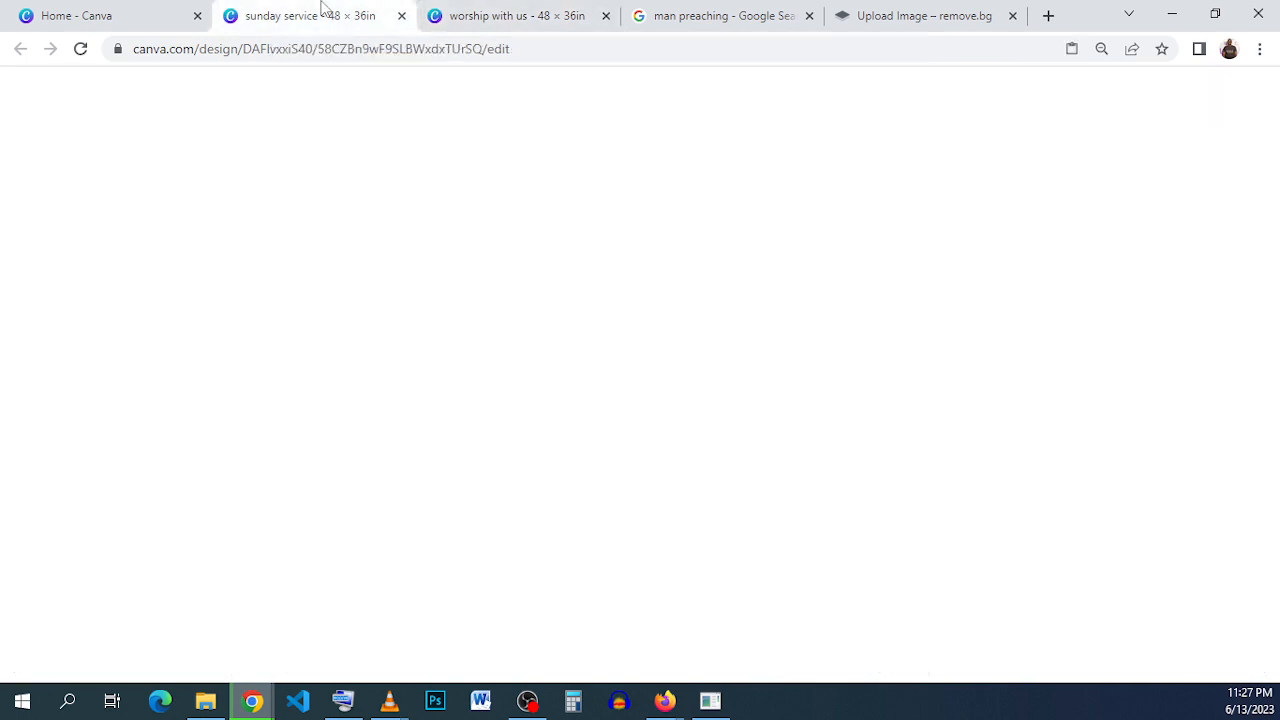
pyautogui.doubleClick(697, 532)
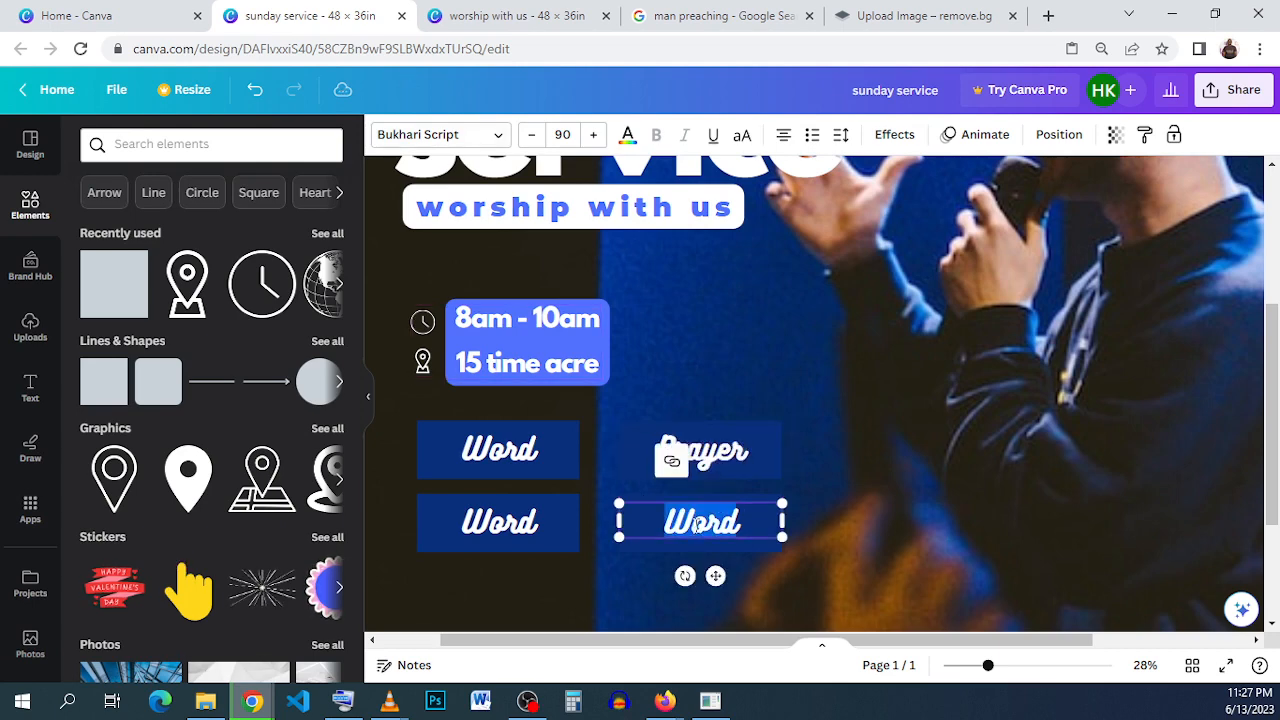
pyautogui.rightClick(697, 525)
pyautogui.click(788, 289)
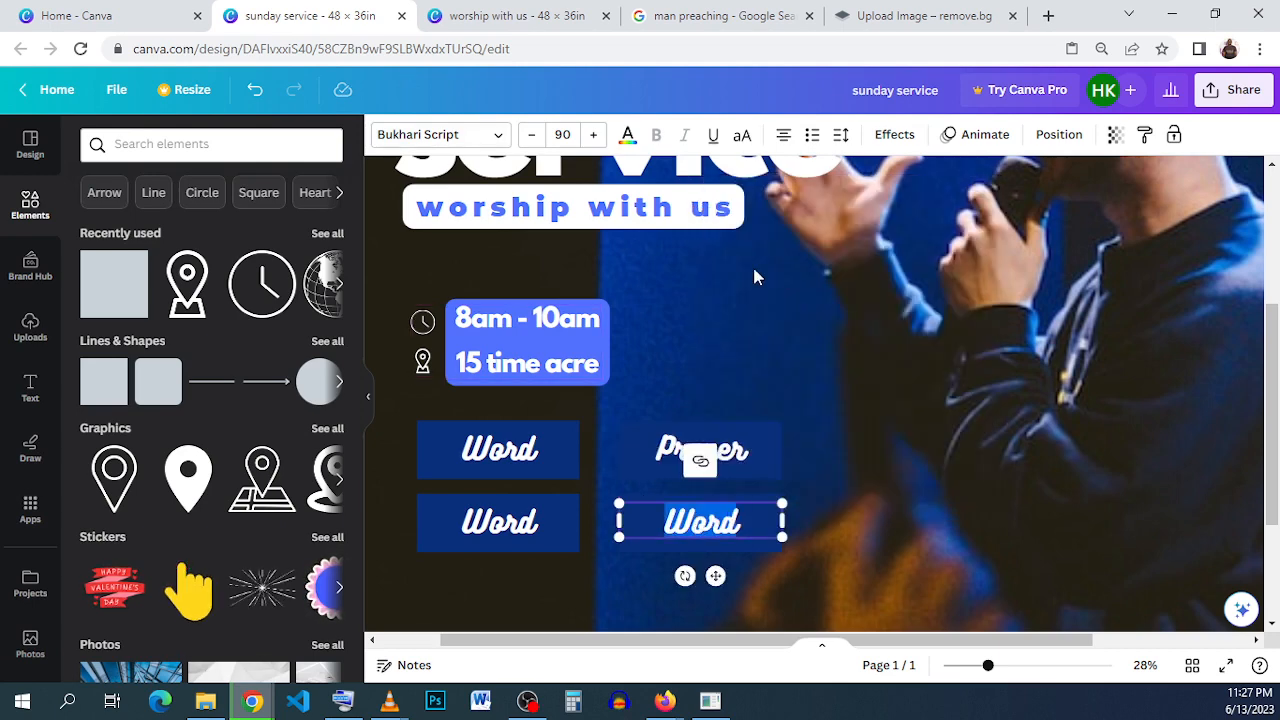
# - Copy "Prophecy" from the reference design and paste it over the lower-left "Word" label in "sunday service"
pyautogui.click(514, 14)
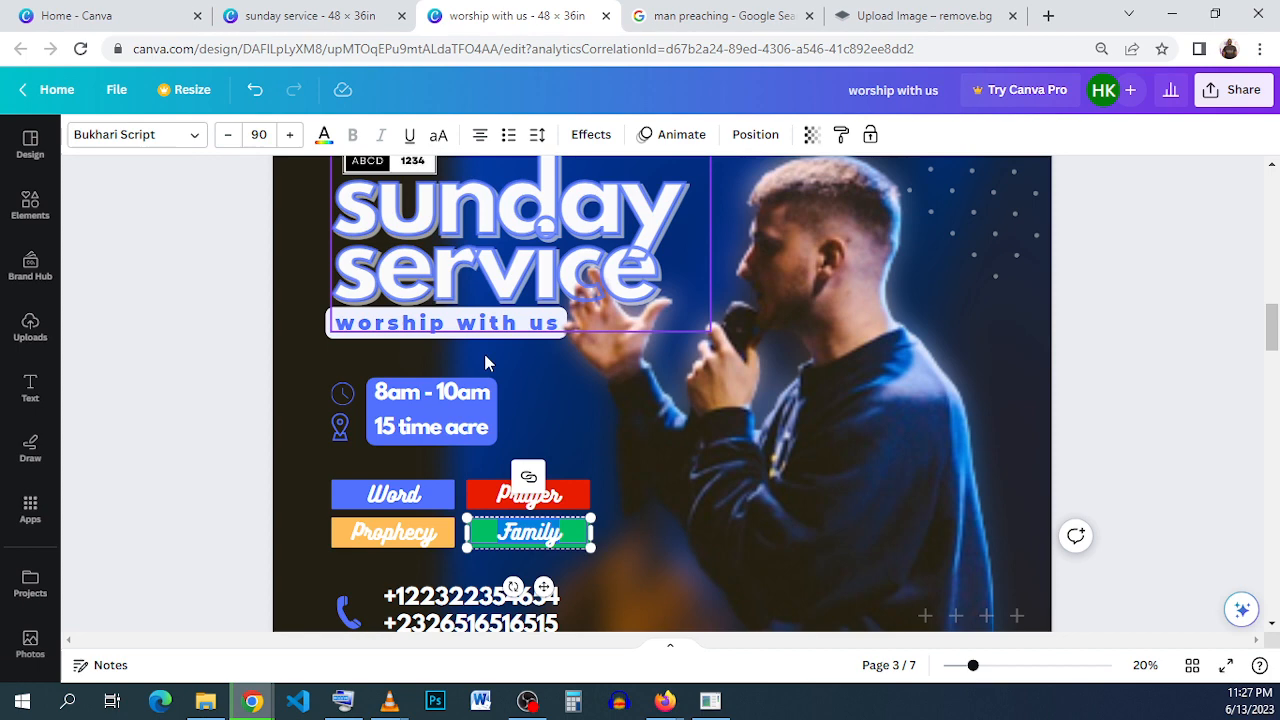
pyautogui.doubleClick(394, 532)
pyautogui.rightClick(394, 532)
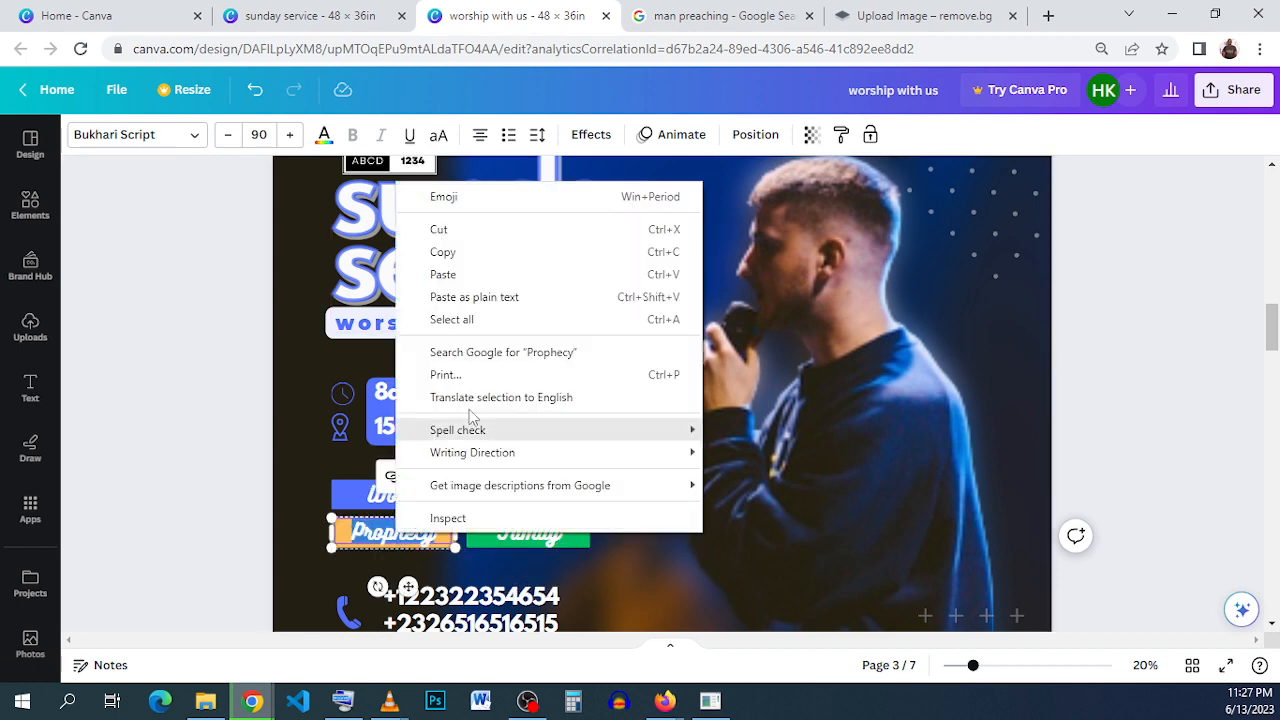
pyautogui.click(470, 252)
pyautogui.click(310, 15)
pyautogui.click(490, 522)
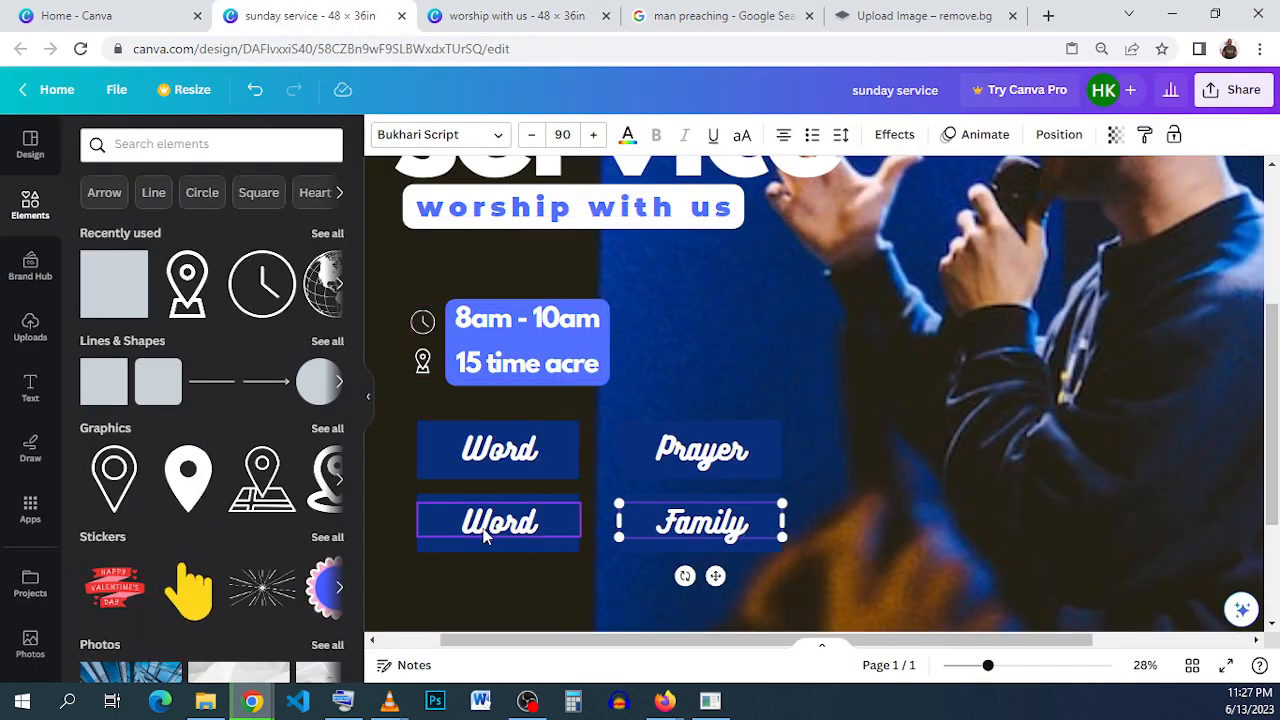
pyautogui.doubleClick(484, 526)
pyautogui.rightClick(482, 528)
pyautogui.click(585, 269)
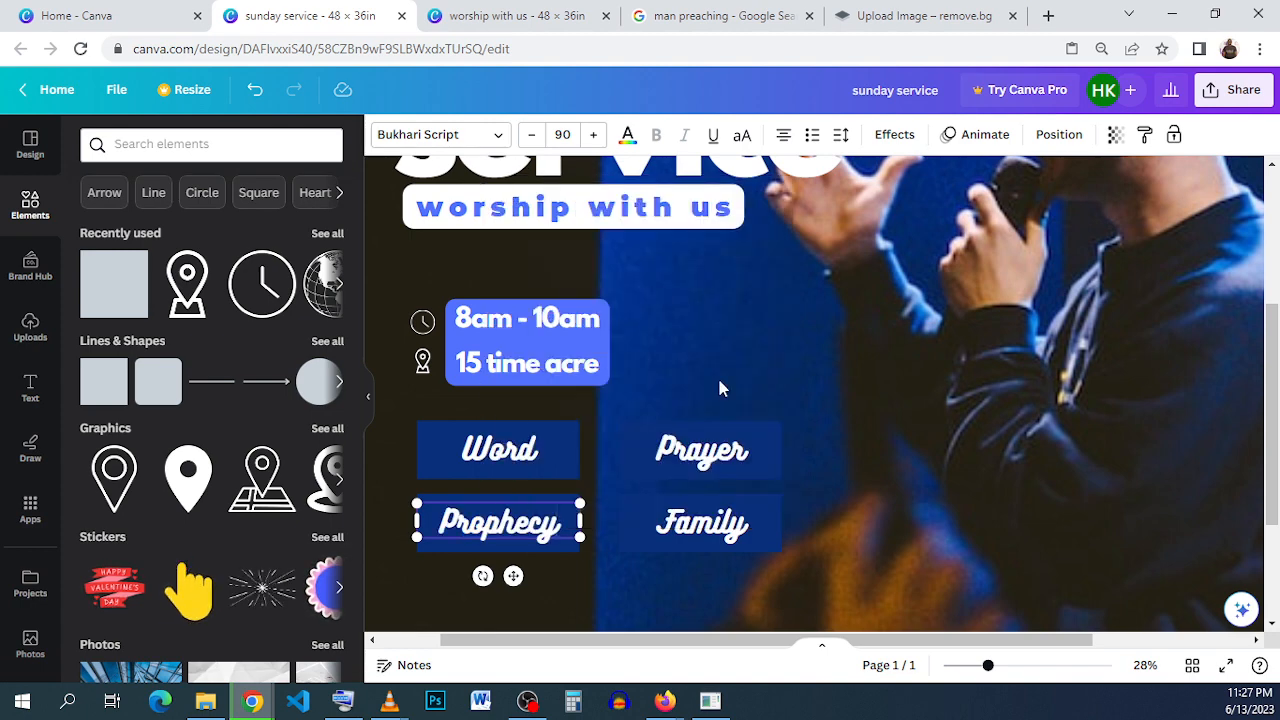
# - Check the label colors in the reference design and fill the "Word" rectangle with the light blue document color
pyautogui.click(458, 14)
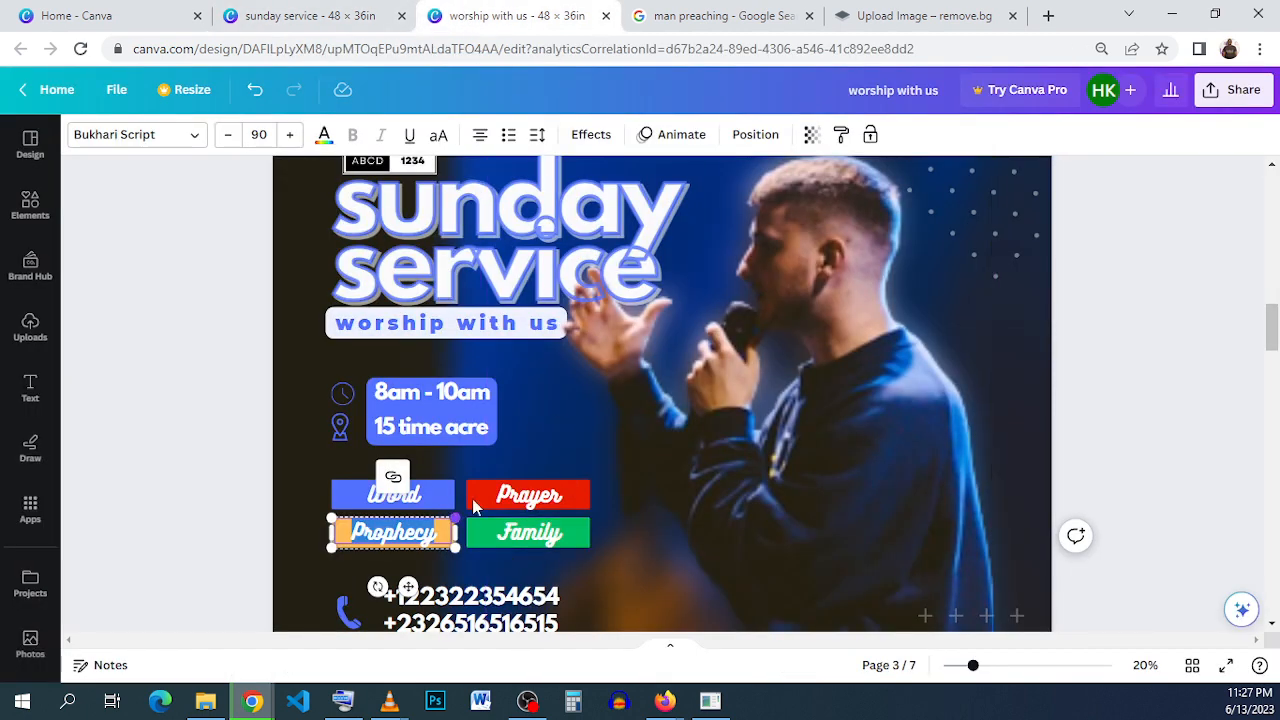
pyautogui.click(356, 14)
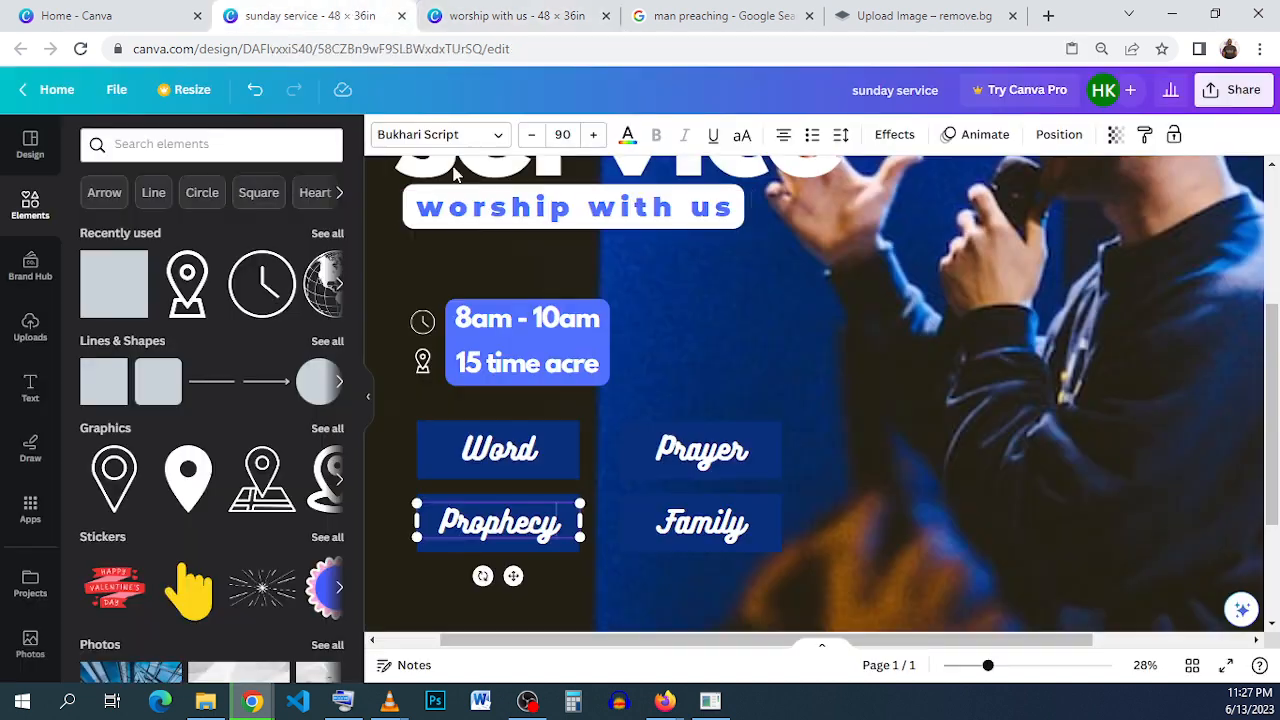
pyautogui.click(422, 441)
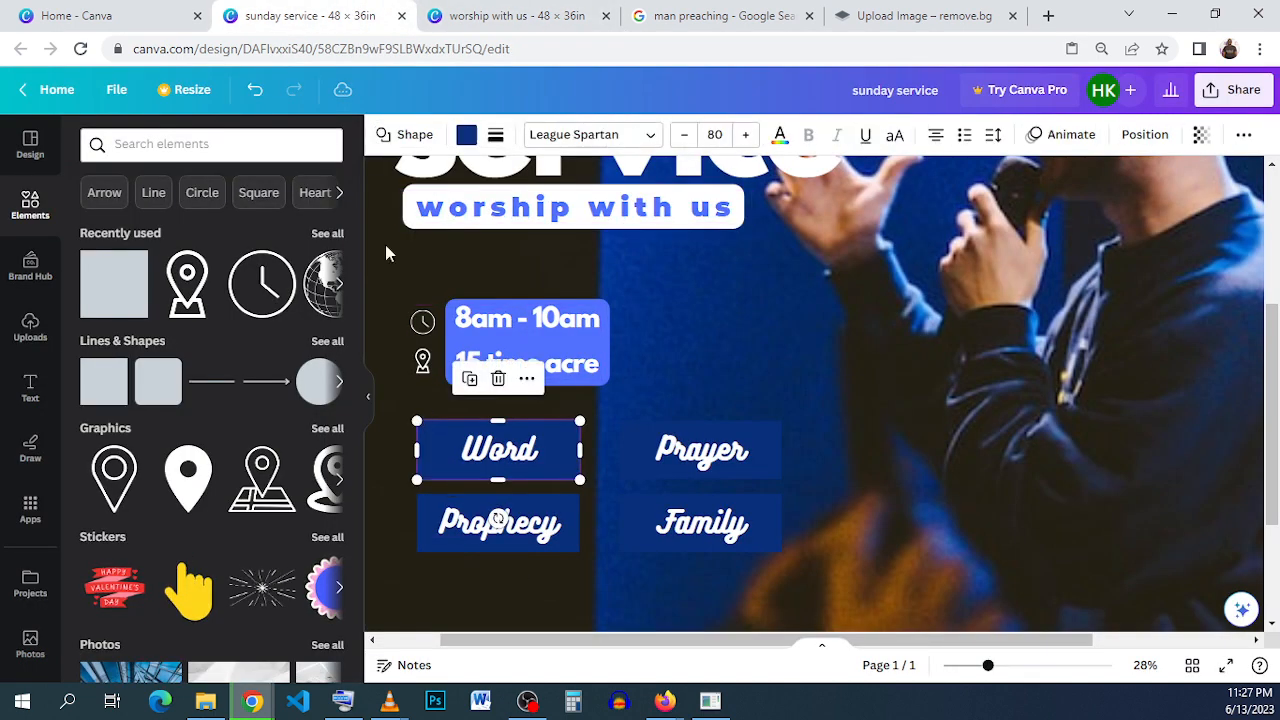
pyautogui.click(466, 136)
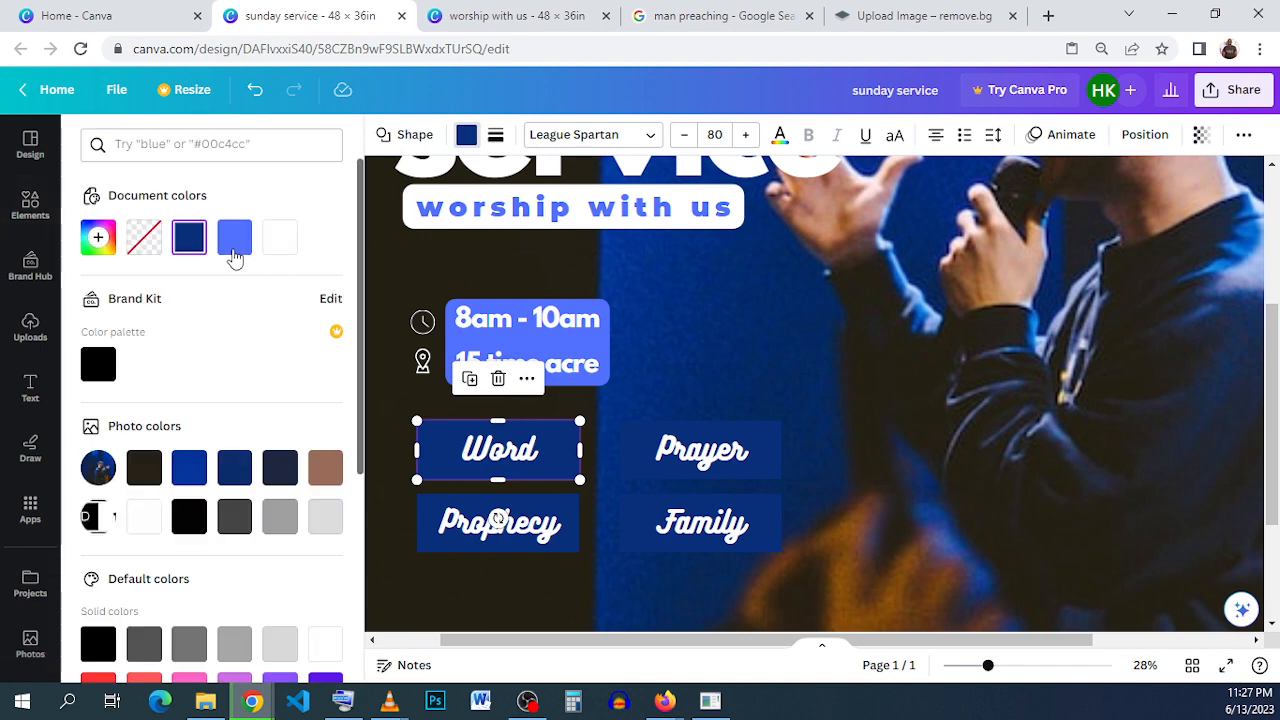
pyautogui.click(234, 237)
# - Fill the "Prayer" rectangle with bright red from the default solid colors
pyautogui.click(755, 435)
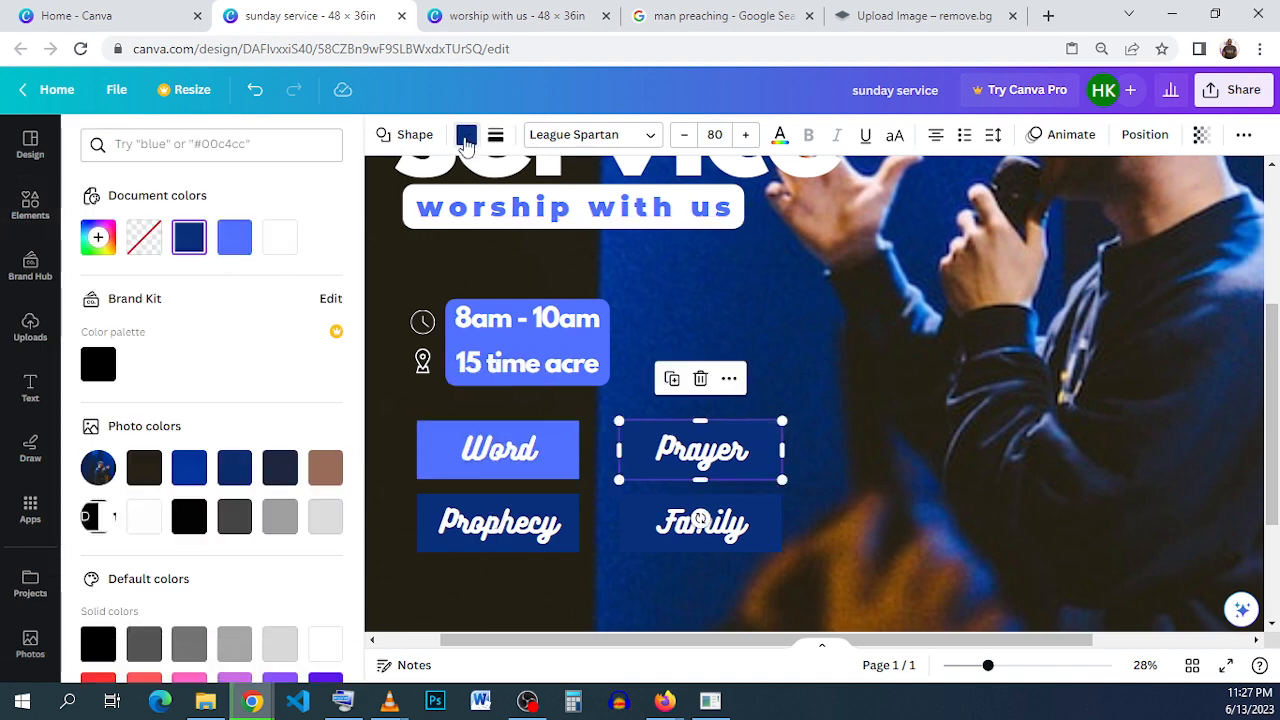
pyautogui.scroll(-3, 220, 410)
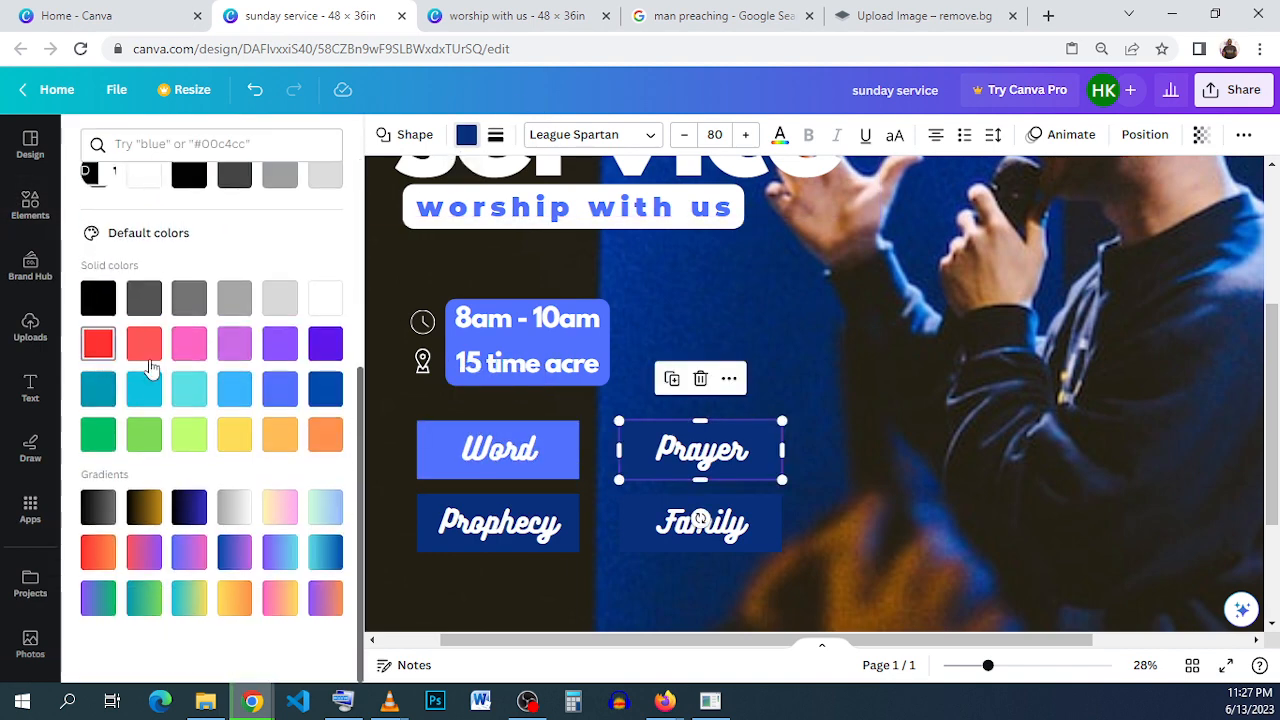
pyautogui.click(98, 343)
# - Fill the "Family" rectangle with the default light orange and the "Prophecy" rectangle with Green #00bf63
pyautogui.click(748, 540)
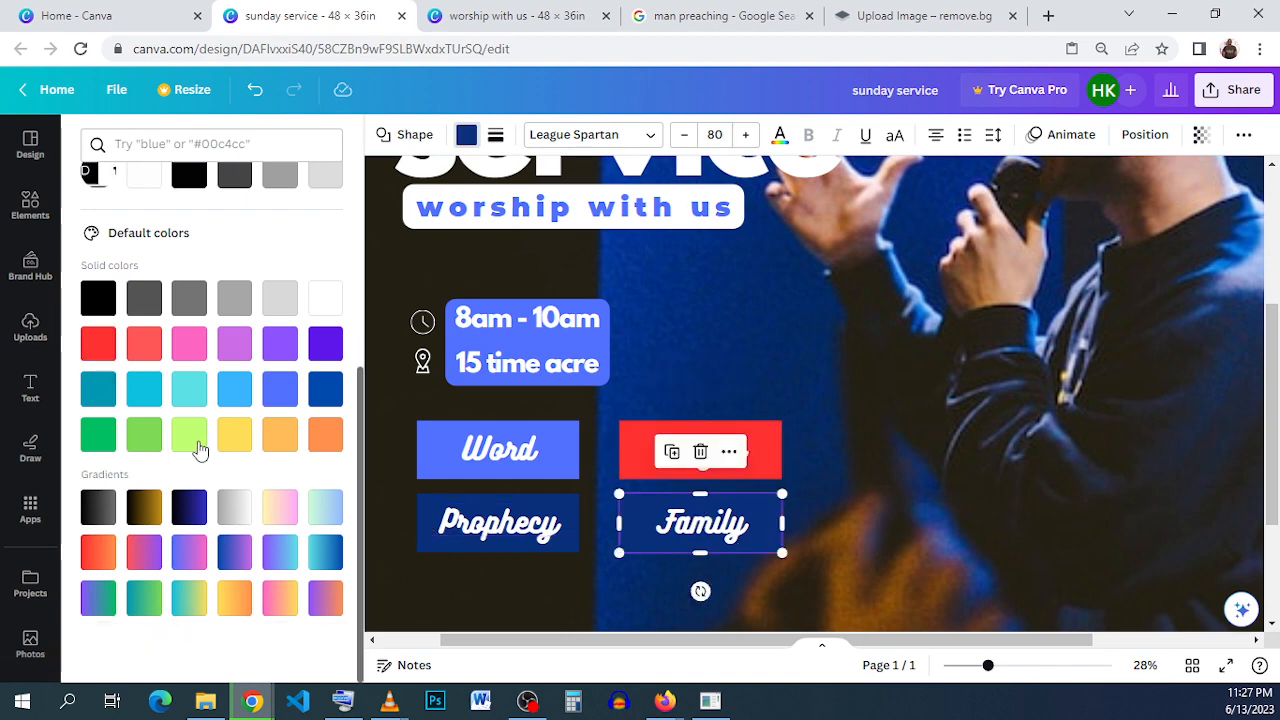
pyautogui.click(270, 440)
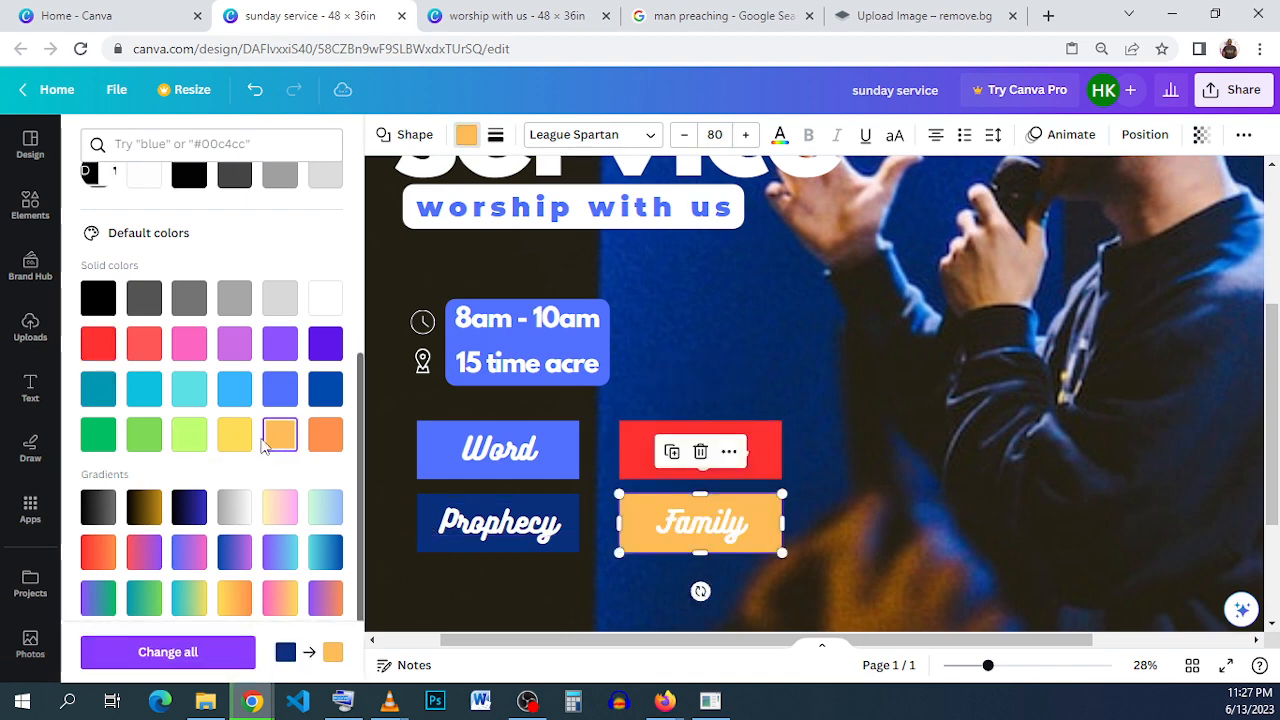
pyautogui.click(429, 513)
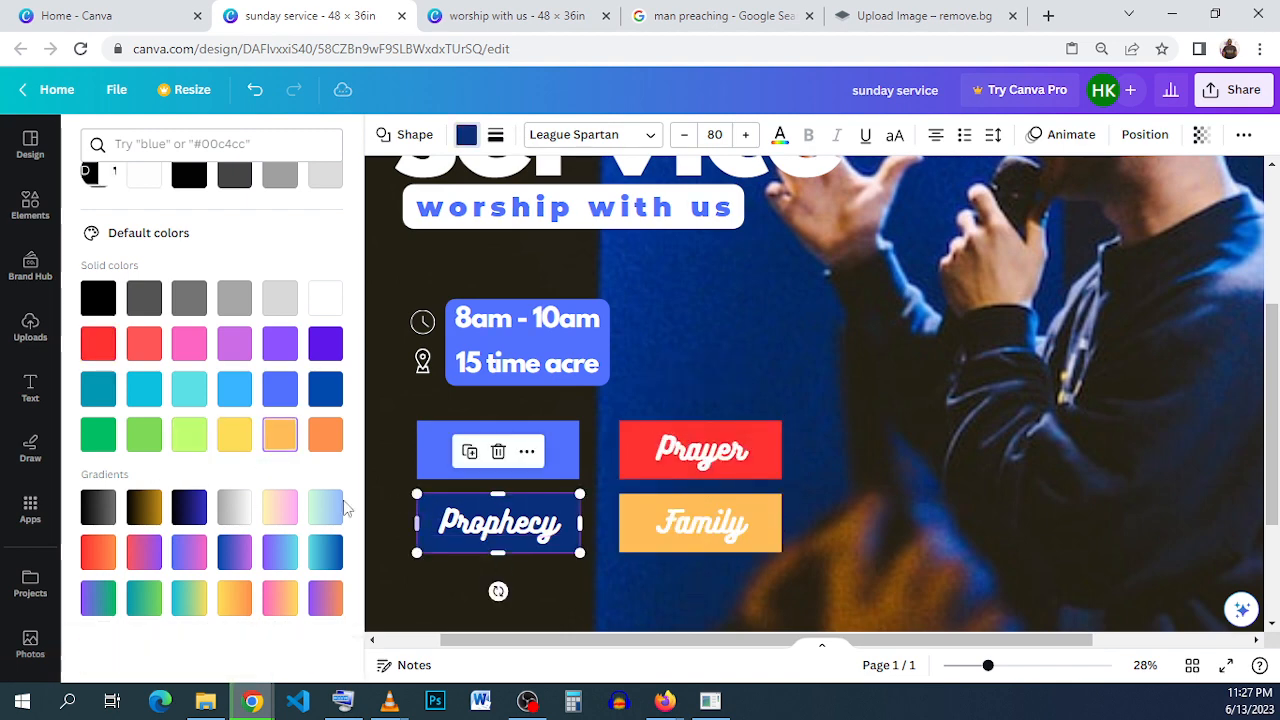
pyautogui.click(99, 434)
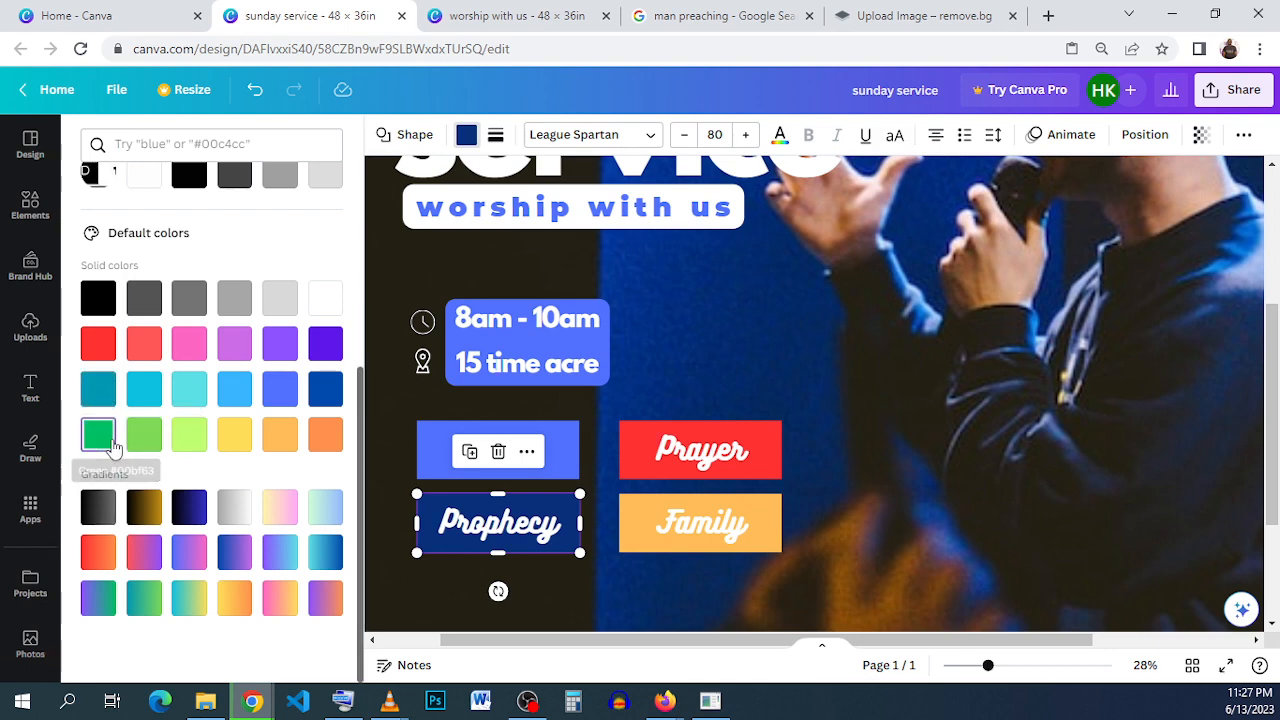
pyautogui.click(884, 435)
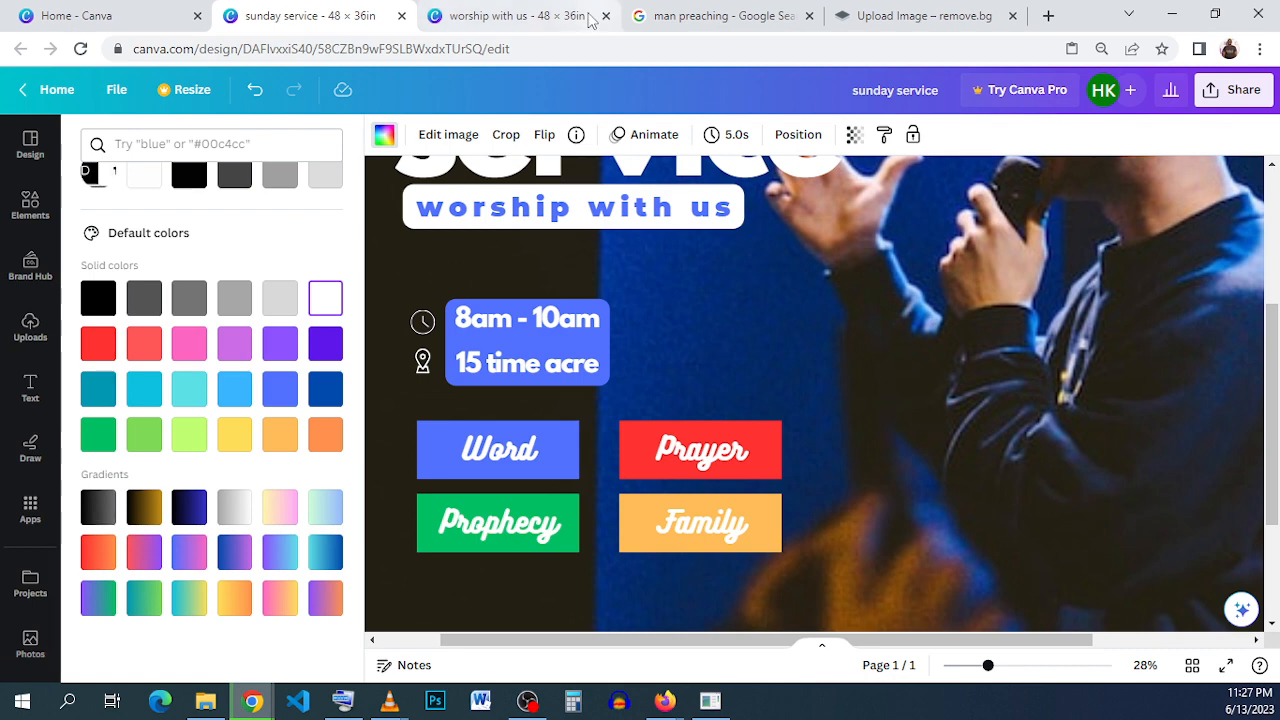
# - Copy both phone number lines below the labels in the "worship with us" reference design
pyautogui.click(474, 20)
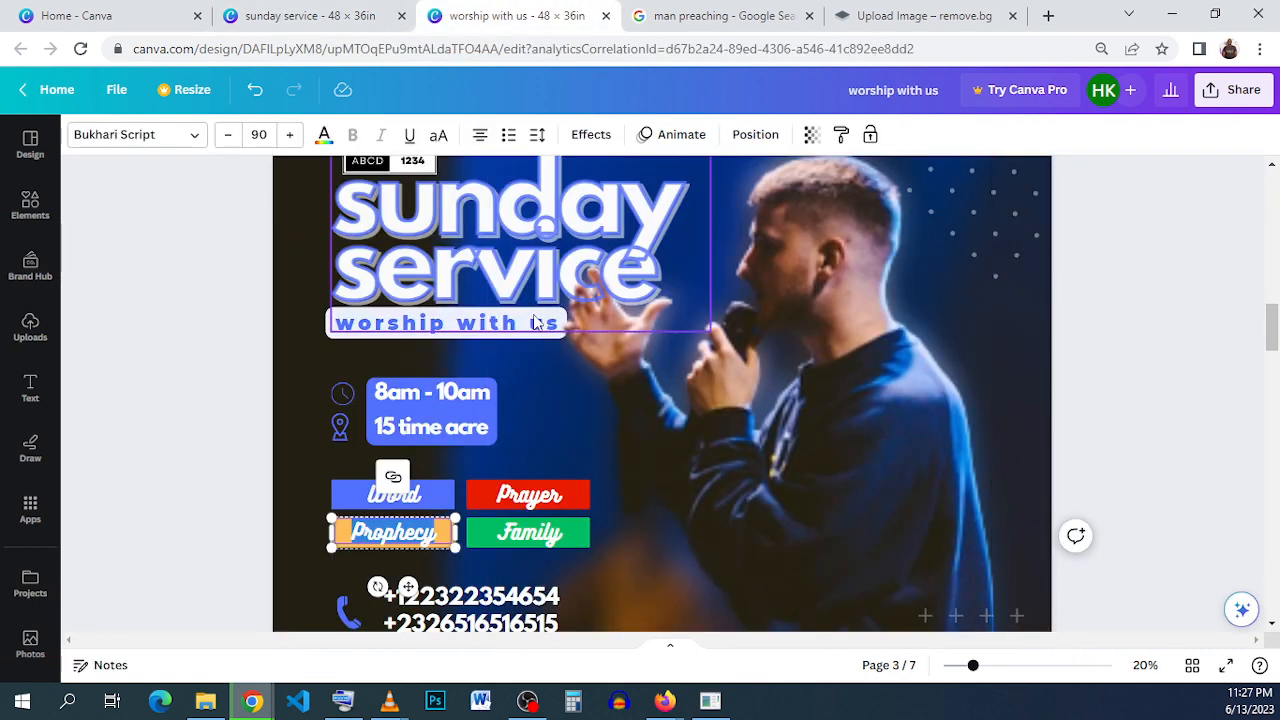
pyautogui.scroll(-1, 531, 340)
pyautogui.click(492, 518)
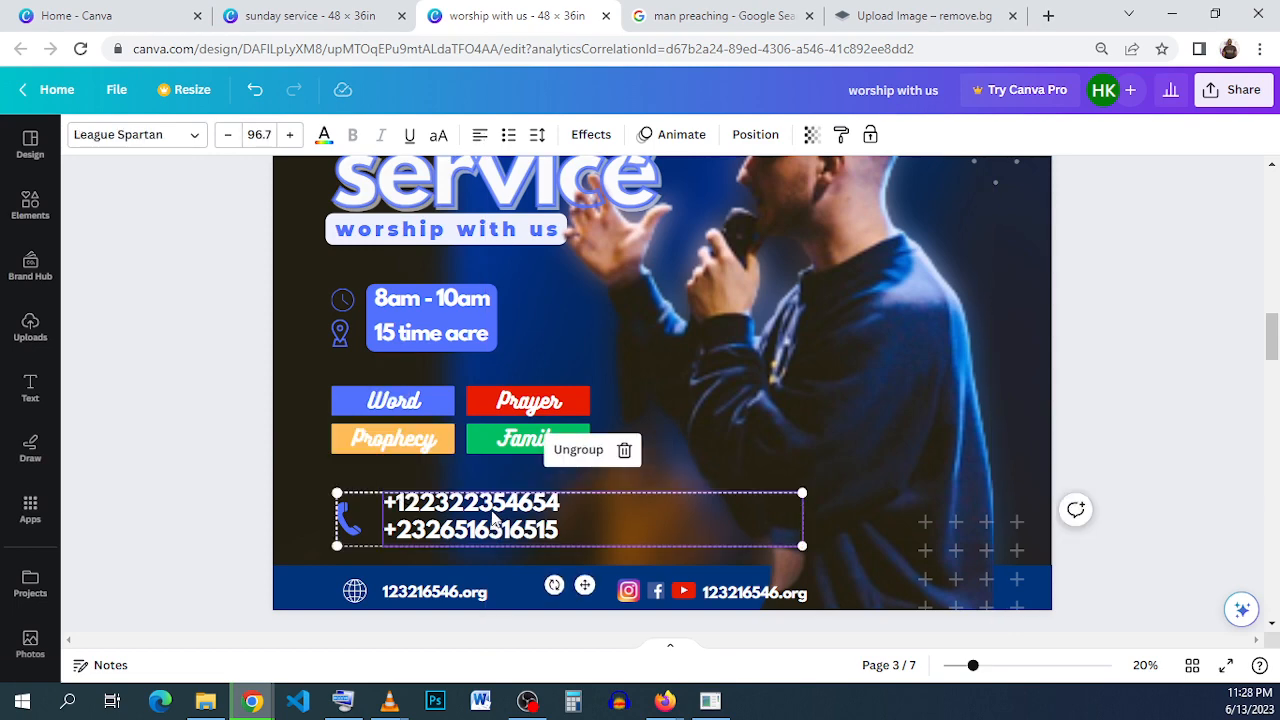
pyautogui.doubleClick(492, 515)
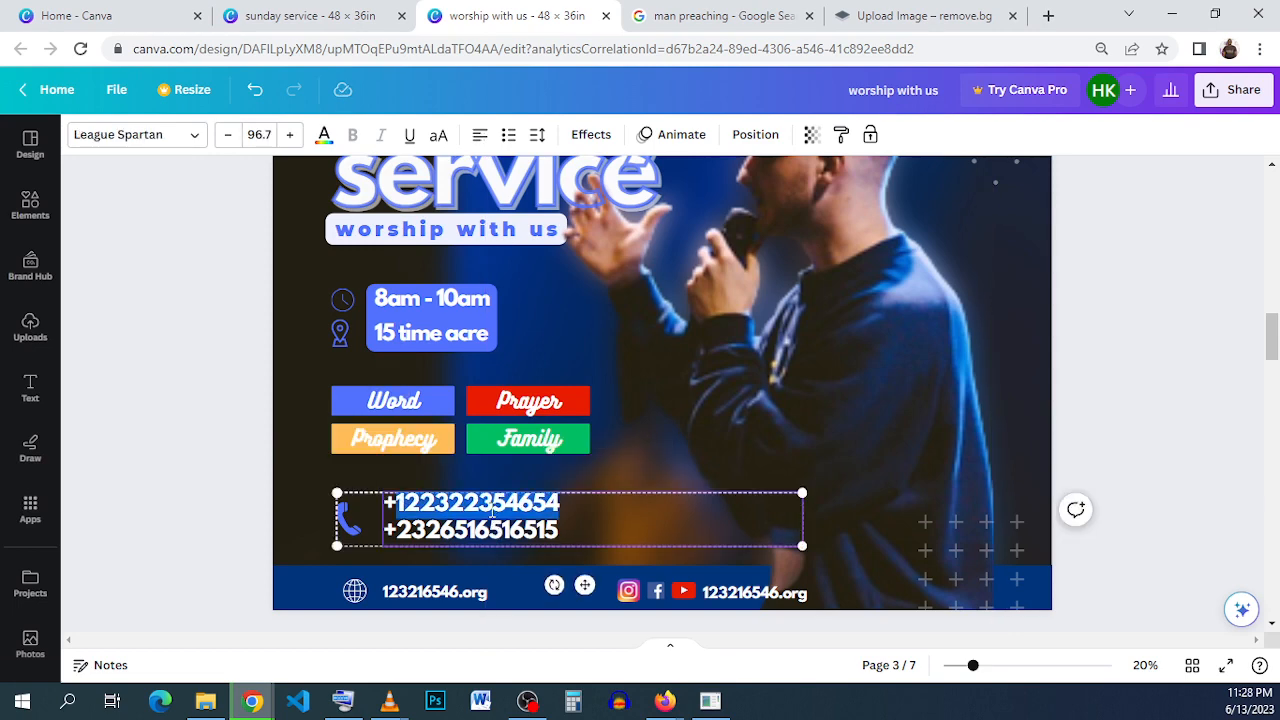
pyautogui.click(607, 525)
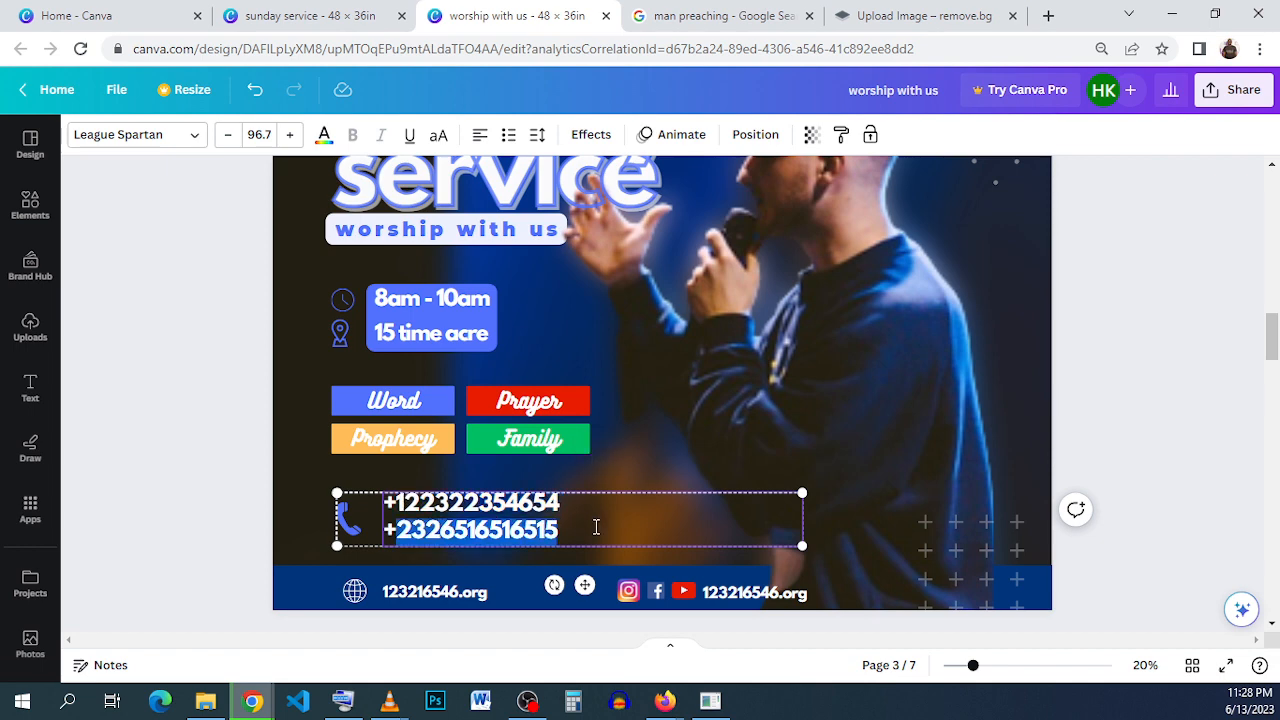
pyautogui.moveTo(581, 531)
pyautogui.mouseDown()
pyautogui.moveTo(373, 525)
pyautogui.moveTo(350, 511)
pyautogui.moveTo(566, 535)
pyautogui.mouseUp()
pyautogui.hotkey('ctrl', 'c')
pyautogui.click(387, 505)
pyautogui.rightClick(502, 525)
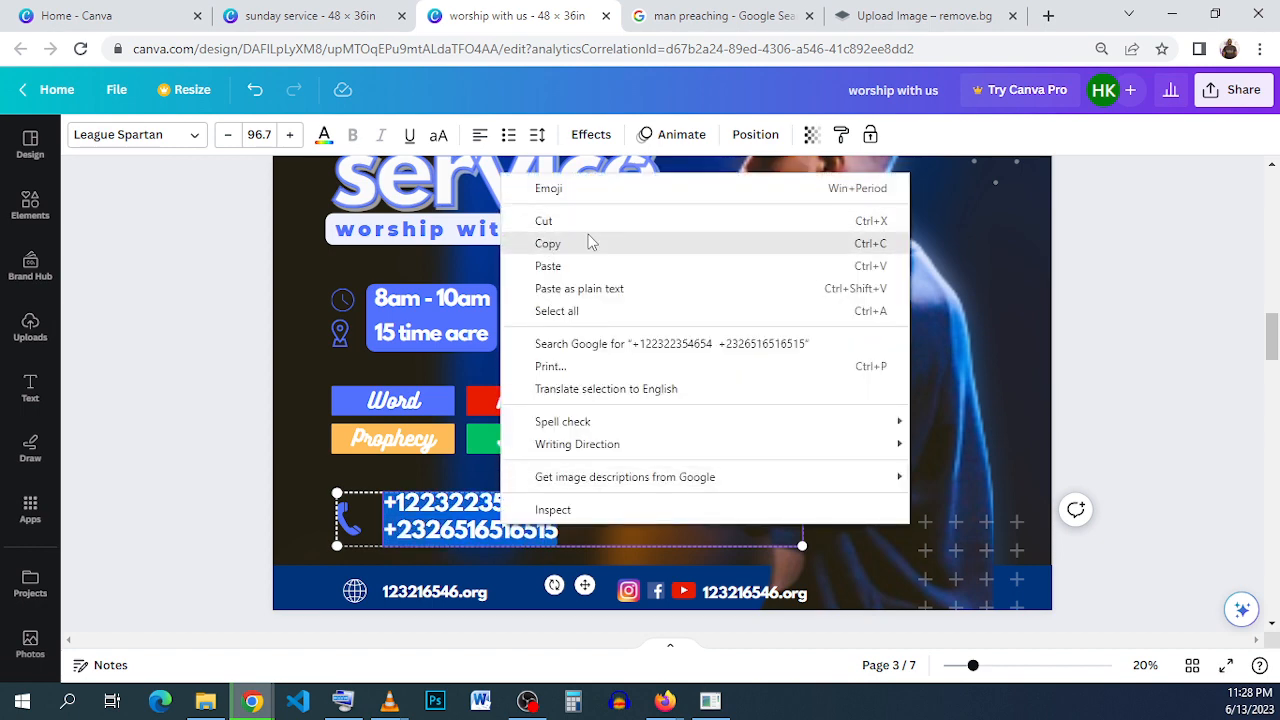
pyautogui.click(555, 243)
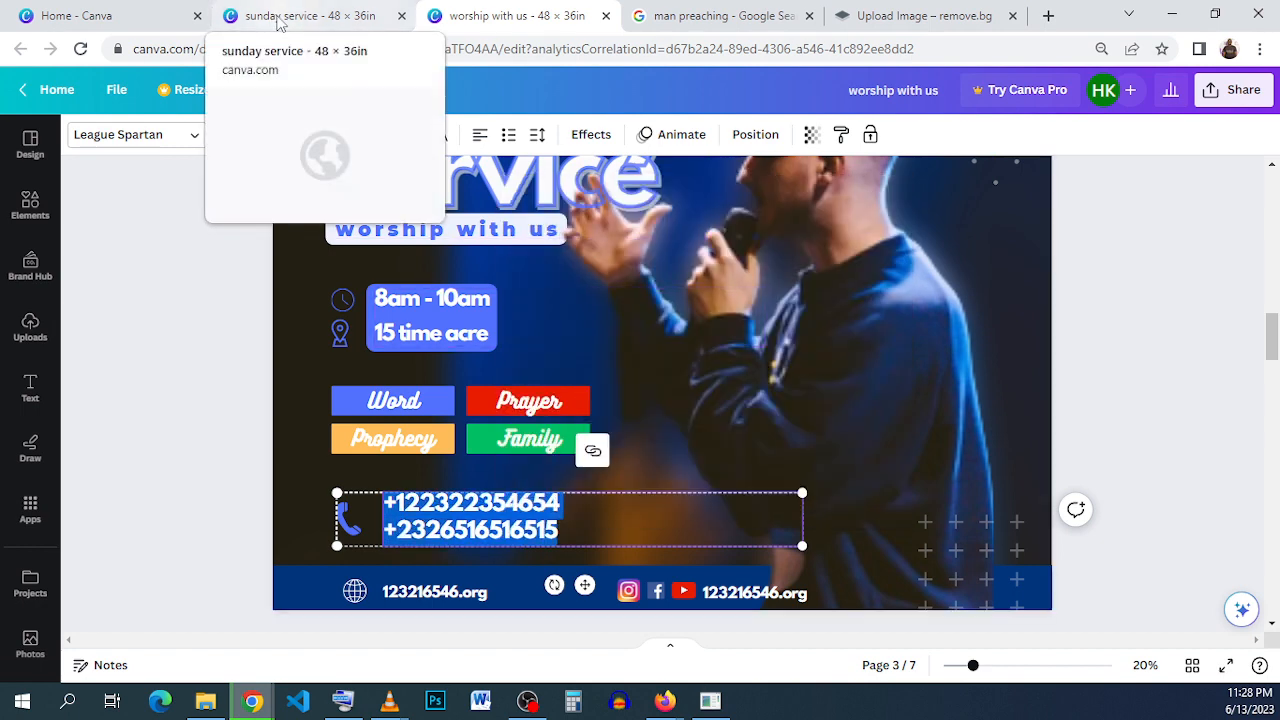
# - Return to the "sunday service" design and ungroup the time-and-address block from its clock and location icons
pyautogui.click(277, 20)
pyautogui.click(557, 334)
pyautogui.scroll(-1, 557, 330)
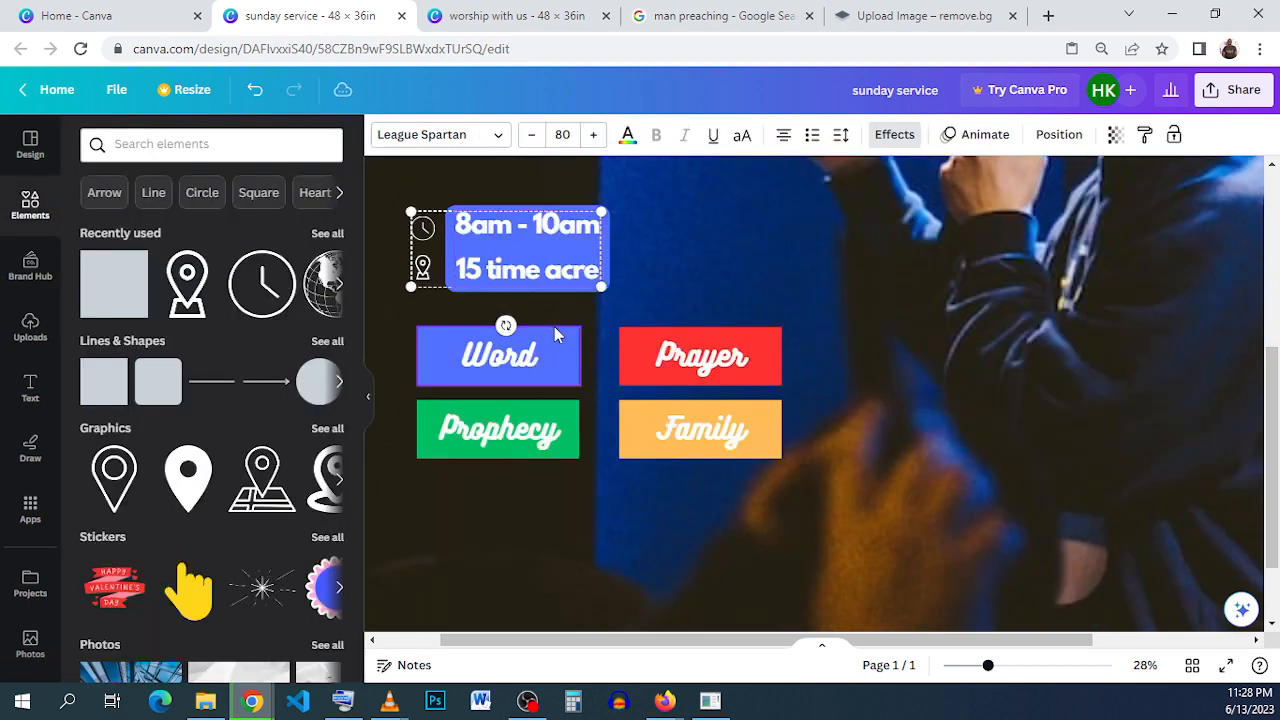
pyautogui.click(722, 273)
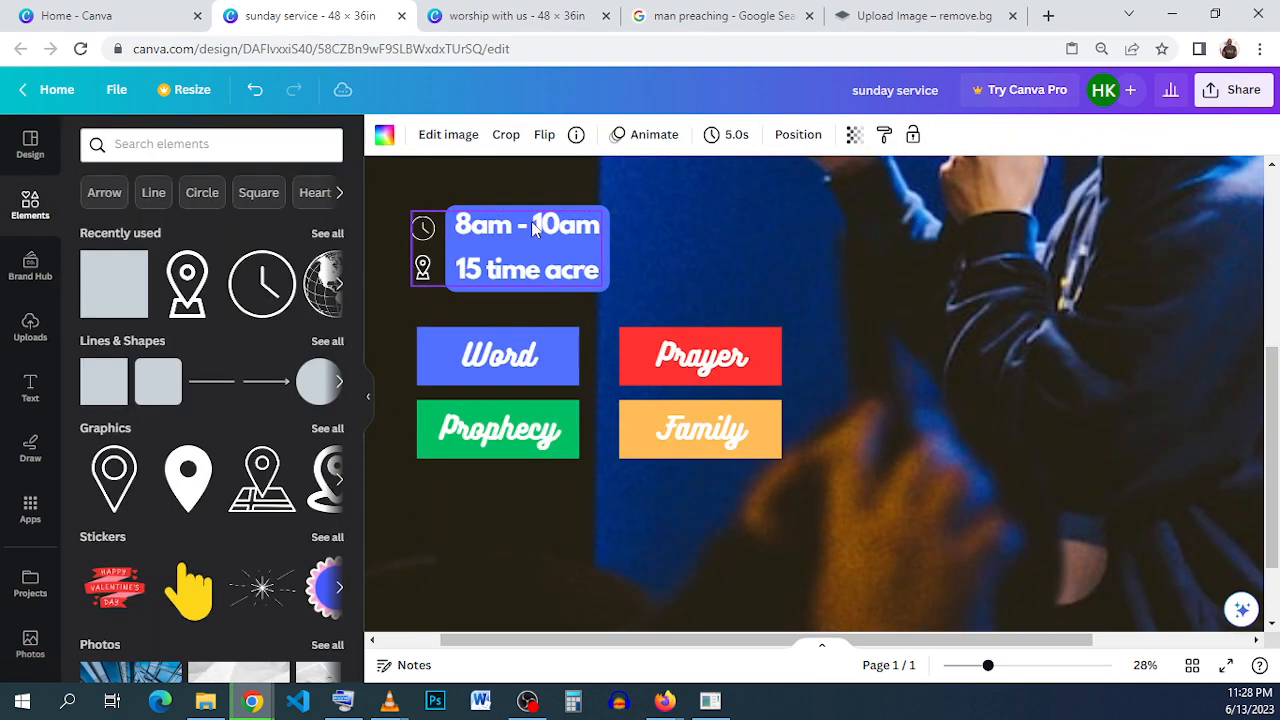
pyautogui.click(533, 229)
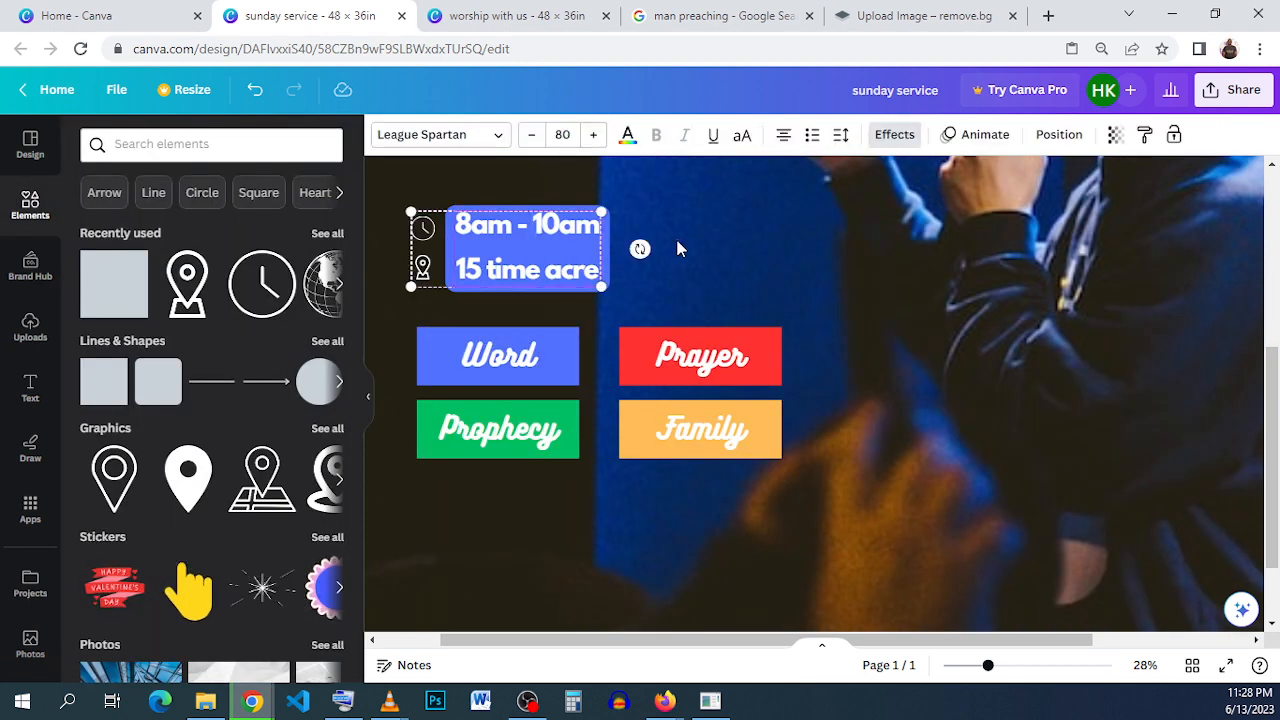
pyautogui.click(675, 235)
pyautogui.click(520, 241)
pyautogui.hotkey('ctrl', 'shift', 'g')
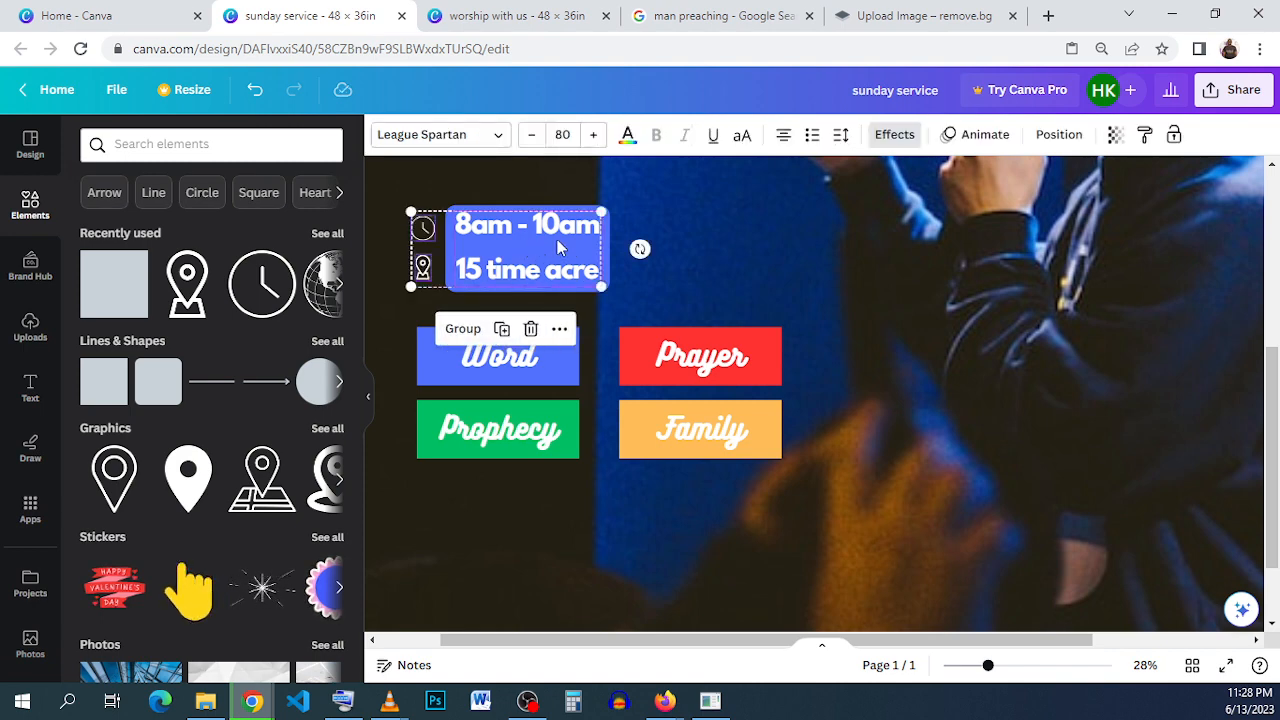
# - Duplicate the time-and-address text, place the copy below the "Prophecy" label and widen its box to about 14.3 in
pyautogui.click(588, 240)
pyautogui.click(534, 243)
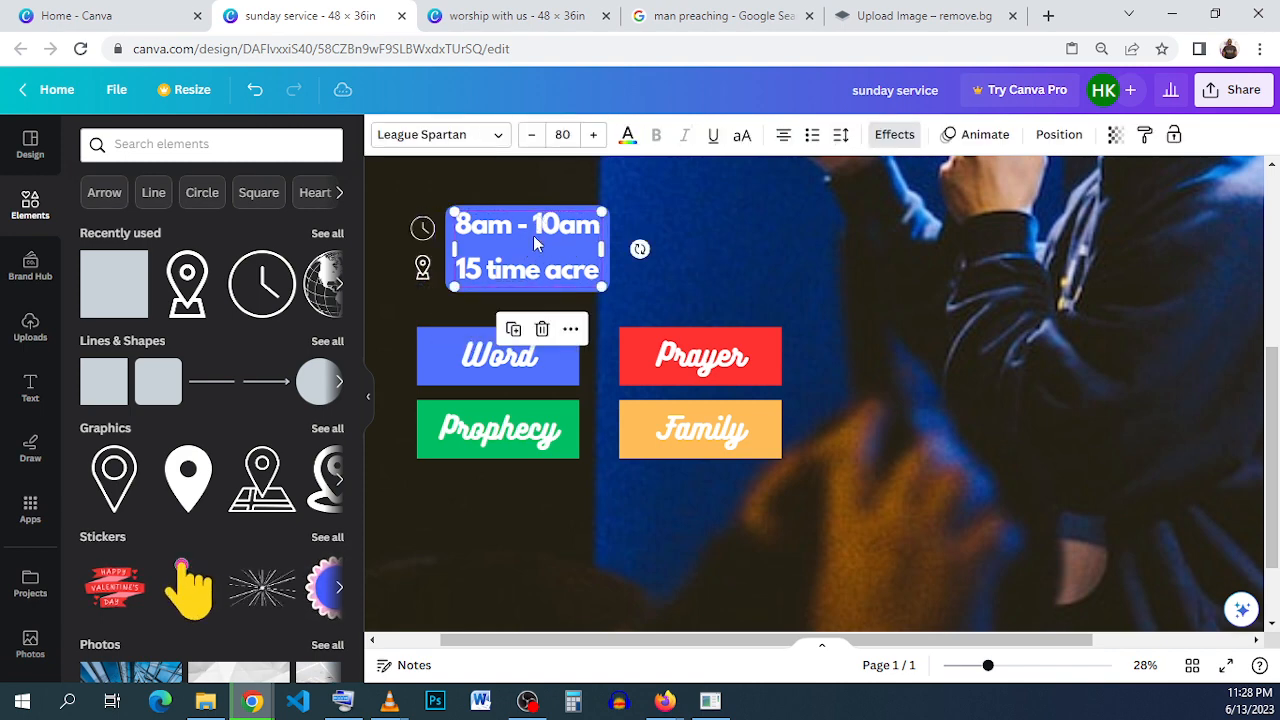
pyautogui.click(513, 329)
pyautogui.moveTo(522, 280); pyautogui.dragTo(518, 582)
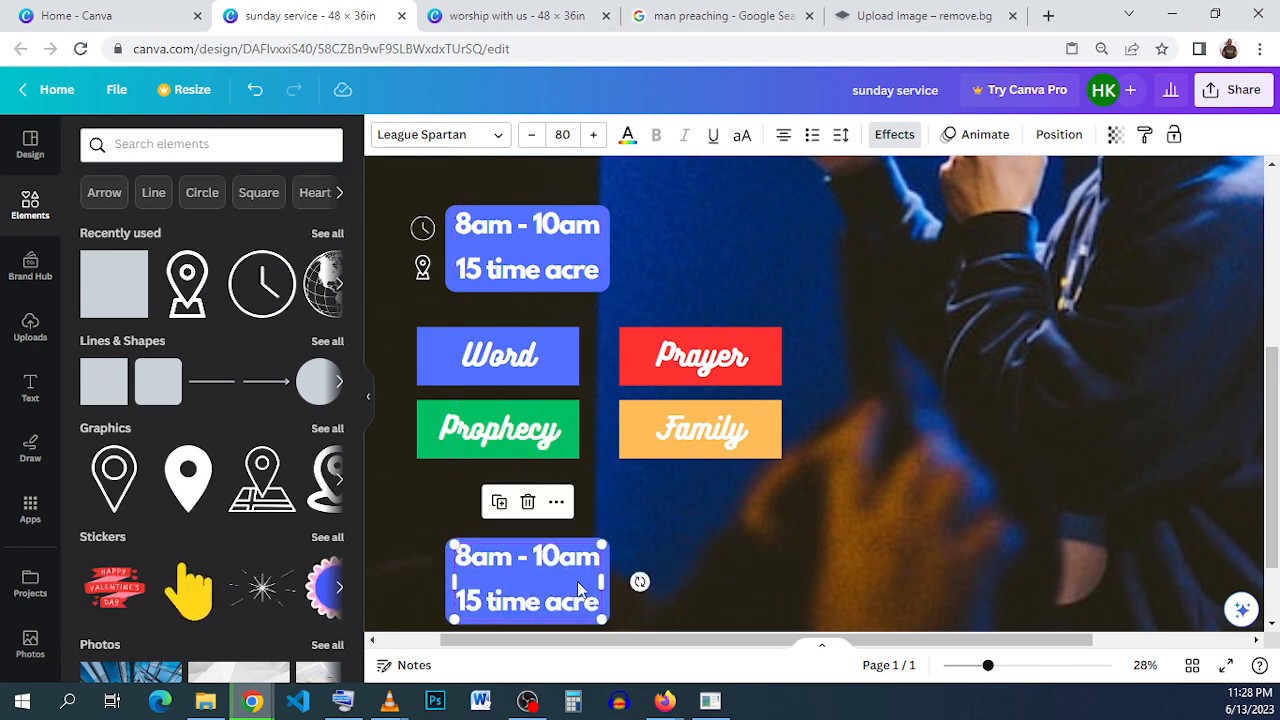
pyautogui.moveTo(604, 577); pyautogui.dragTo(782, 581)
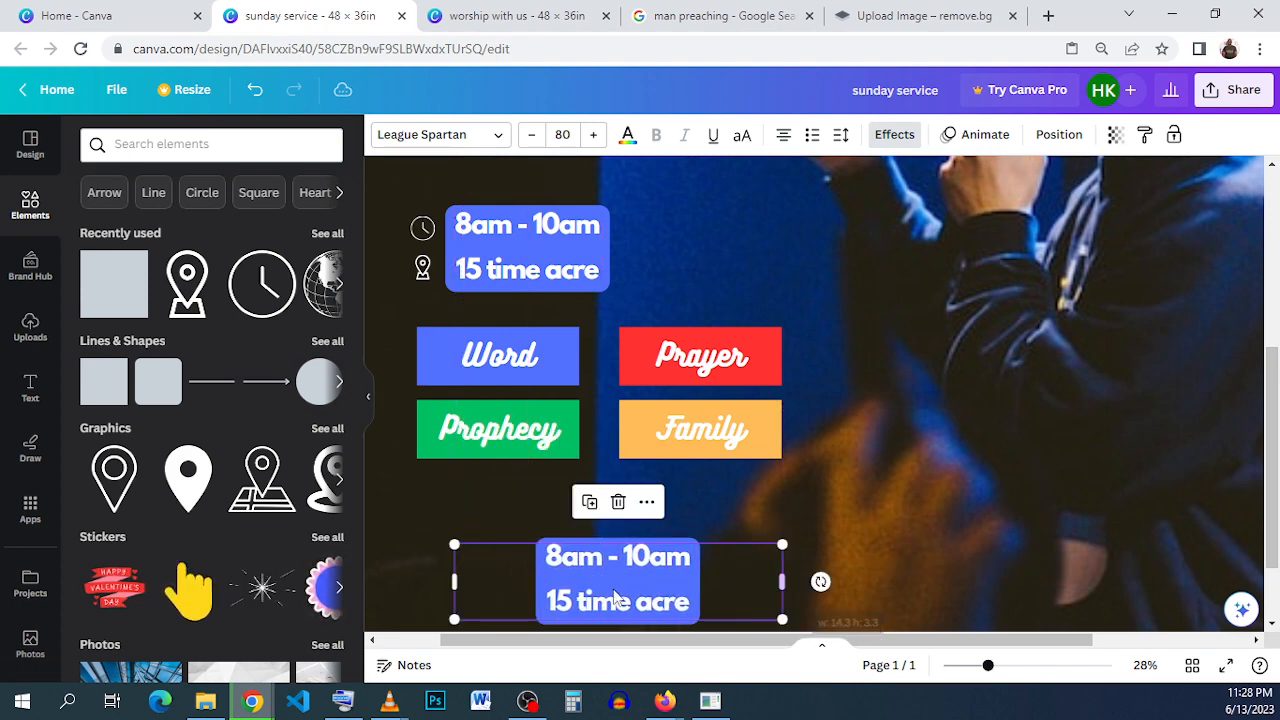
# - Replace all text in the duplicated box with the copied phone numbers
pyautogui.tripleClick(614, 588)
pyautogui.press('Escape')
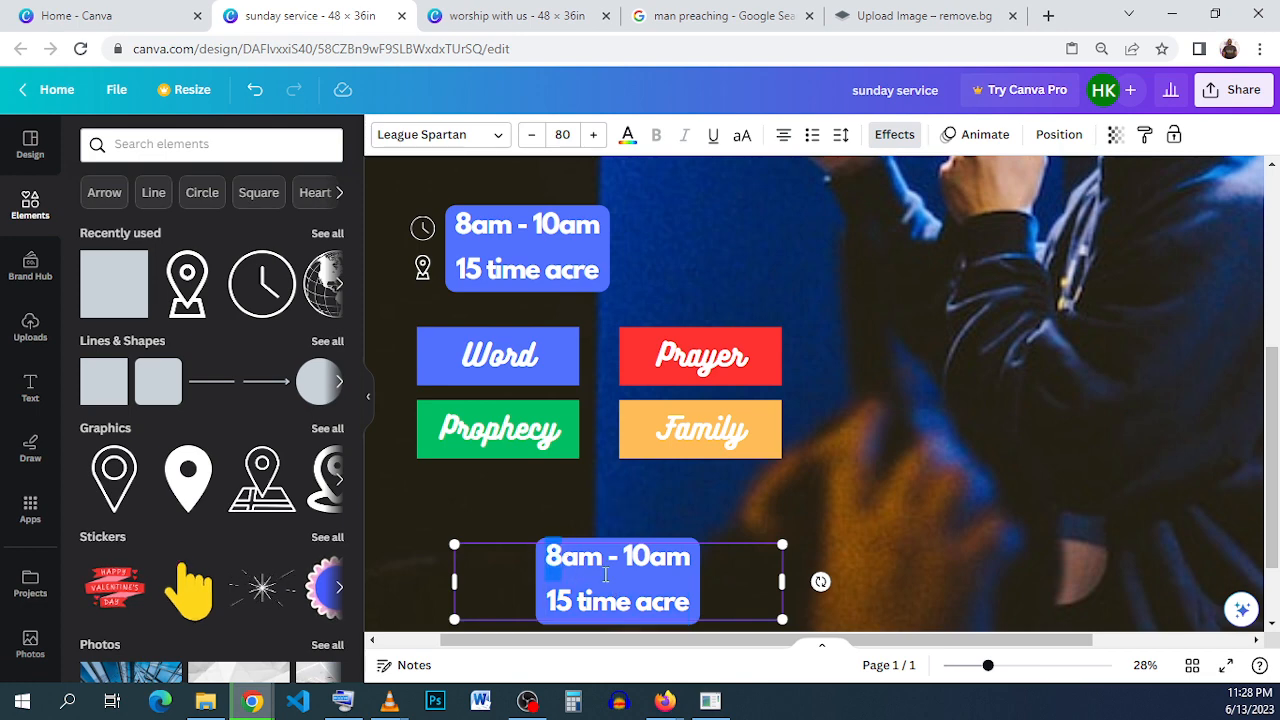
pyautogui.moveTo(605, 575); pyautogui.dragTo(716, 610)
pyautogui.rightClick(651, 598)
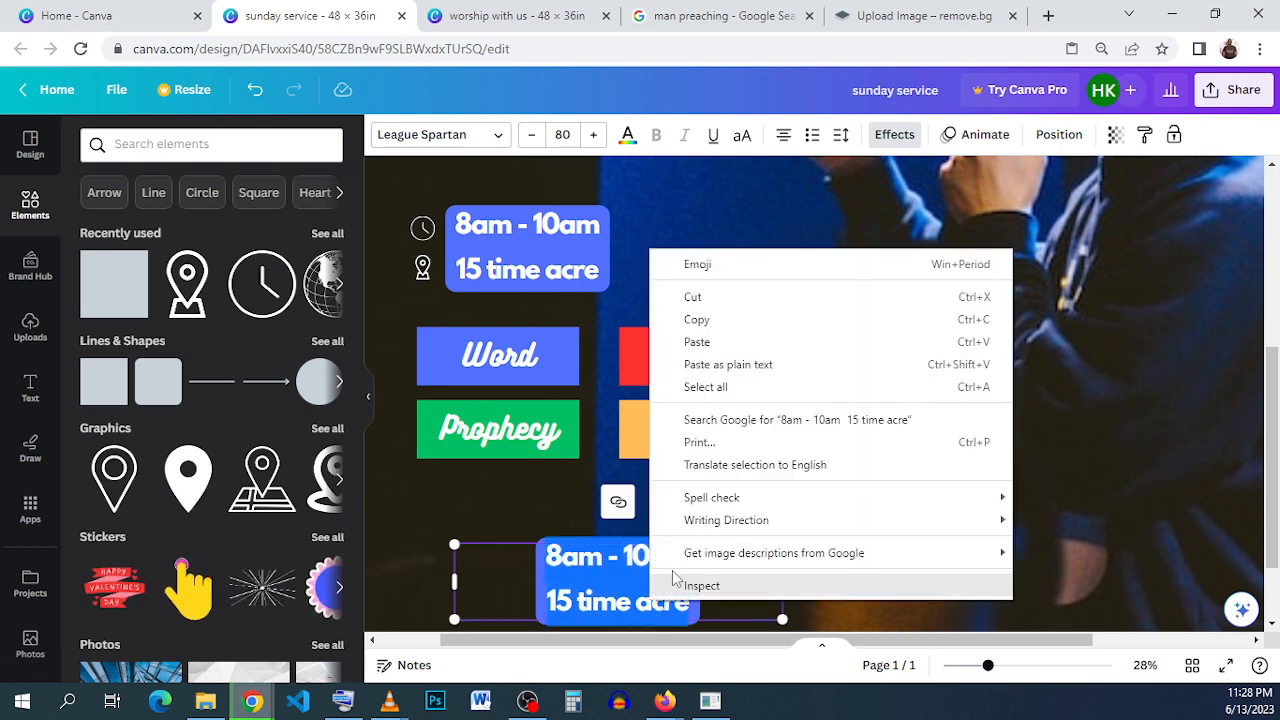
pyautogui.click(797, 343)
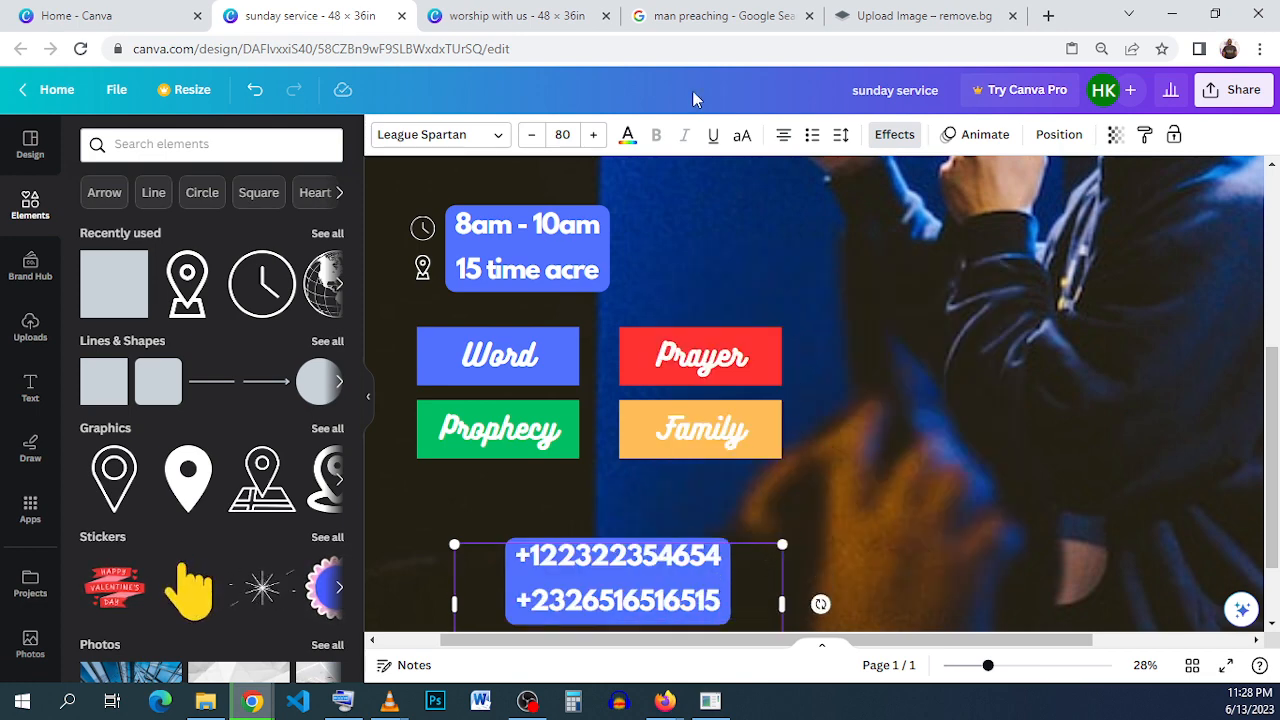
# - Remove the background effect from the phone numbers and enlarge the text to size 91.1
pyautogui.click(876, 136)
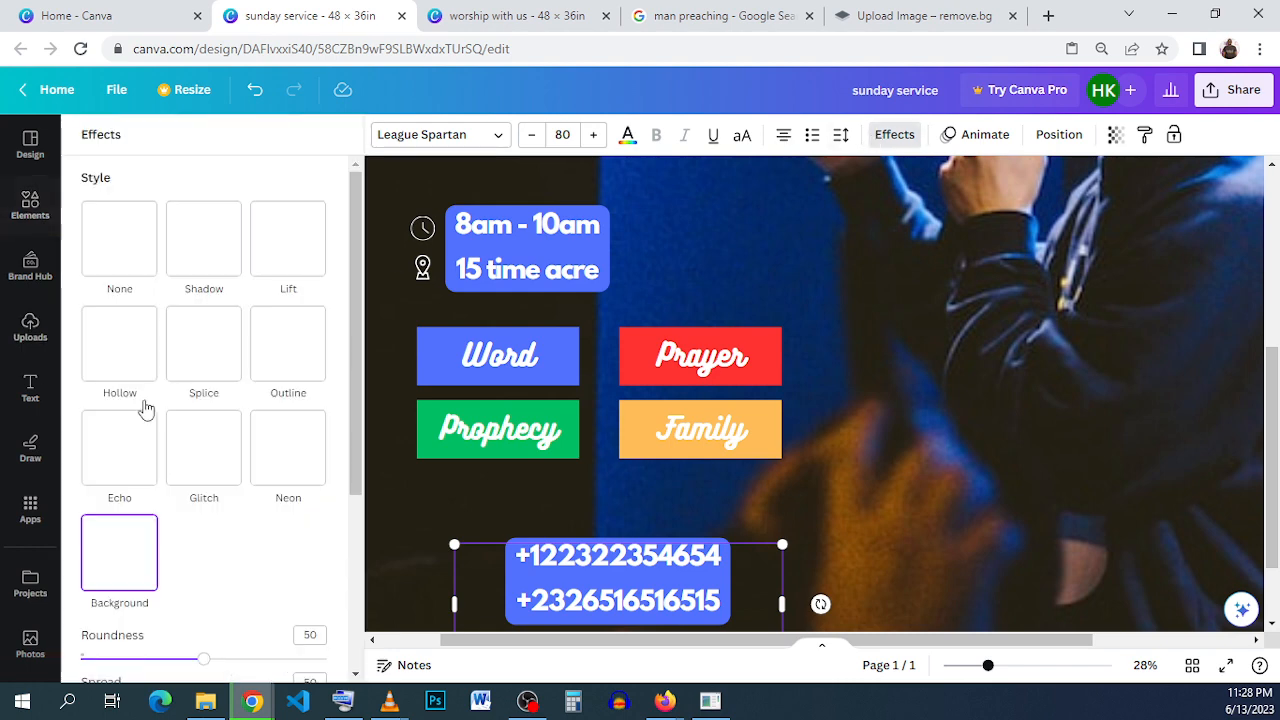
pyautogui.click(119, 238)
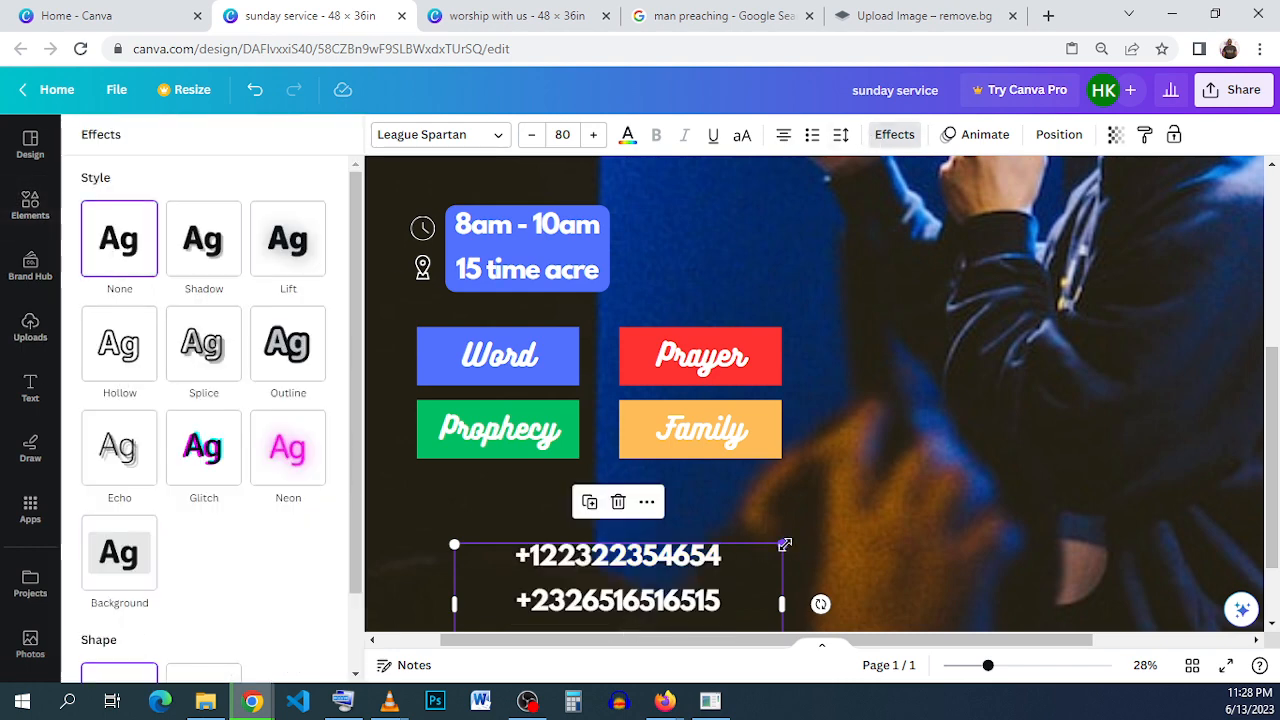
pyautogui.moveTo(782, 545); pyautogui.dragTo(818, 514)
# - Tighten the line spacing of the phone numbers and delete the empty line at the end of their text box
pyautogui.click(838, 138)
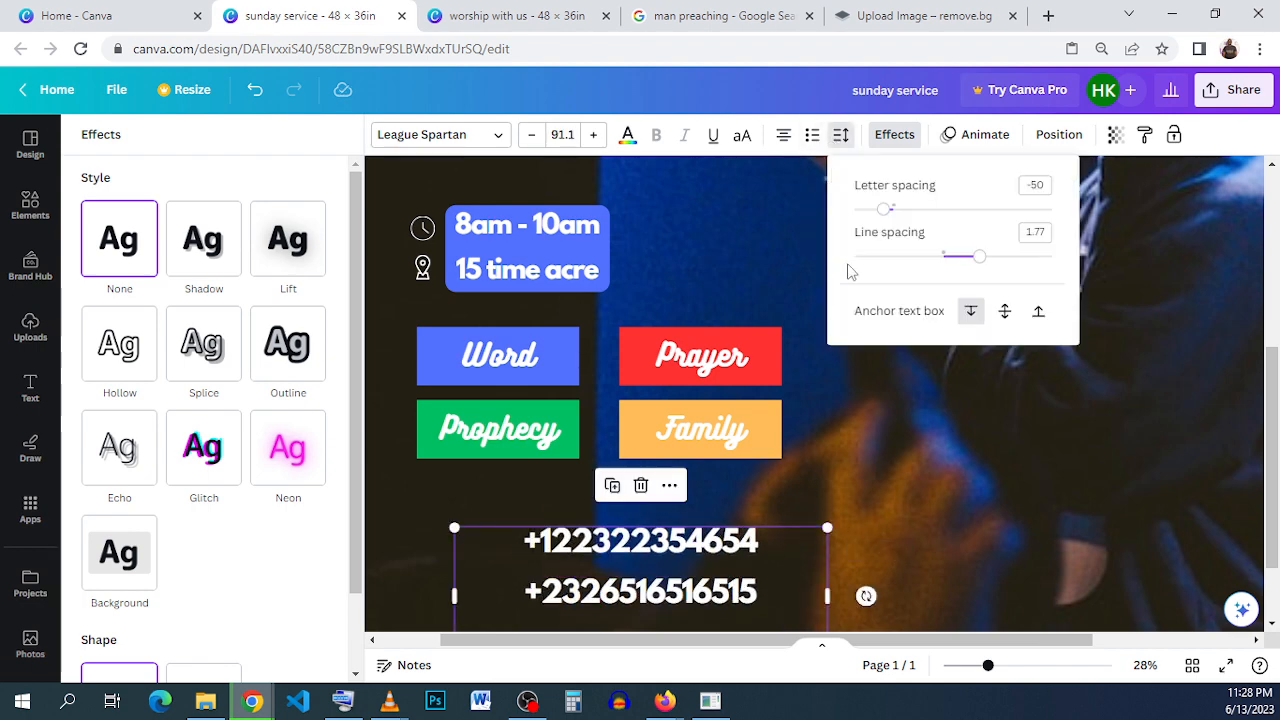
pyautogui.moveTo(972, 258); pyautogui.dragTo(922, 260)
pyautogui.click(864, 527)
pyautogui.scroll(-2, 597, 488)
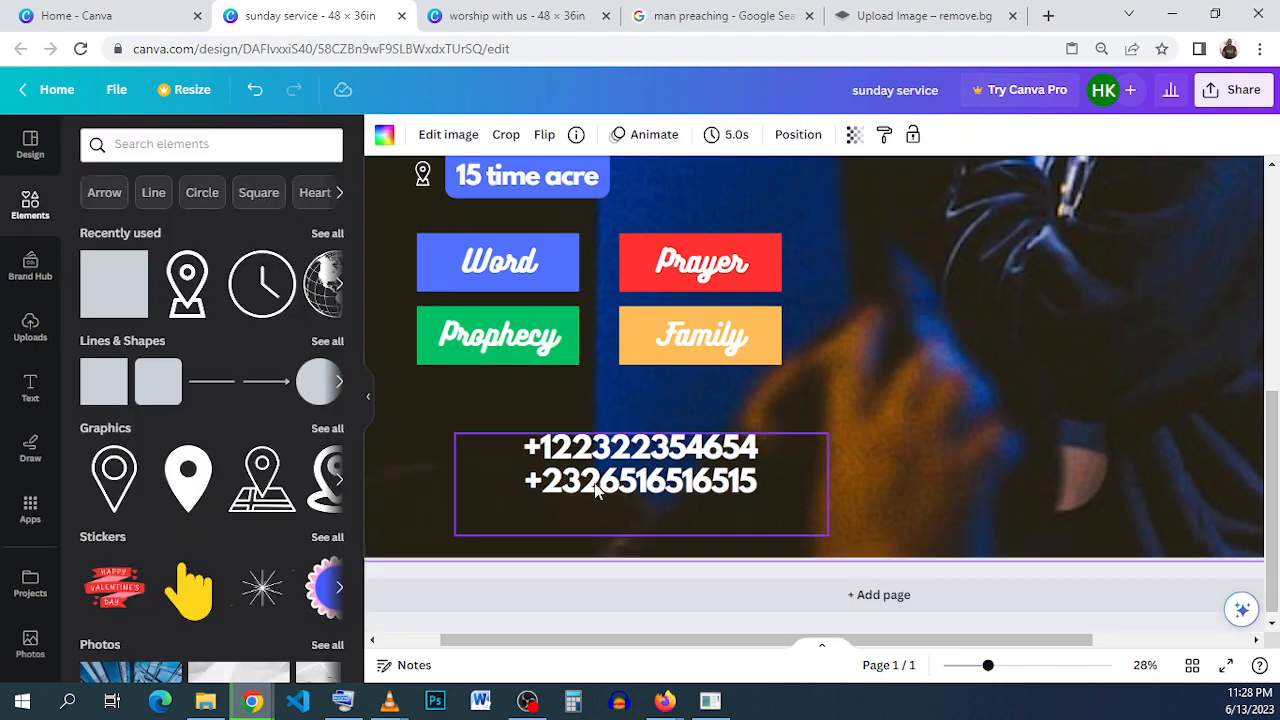
pyautogui.click(600, 470)
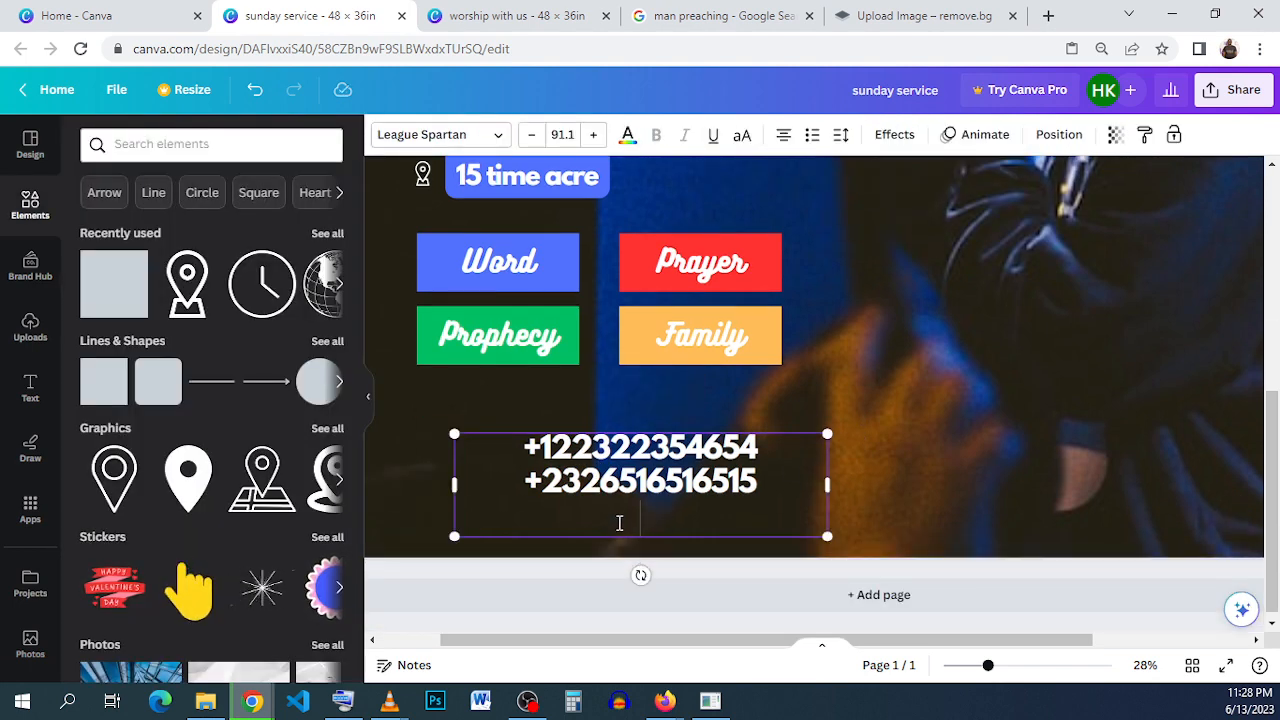
pyautogui.press('BackSpace')
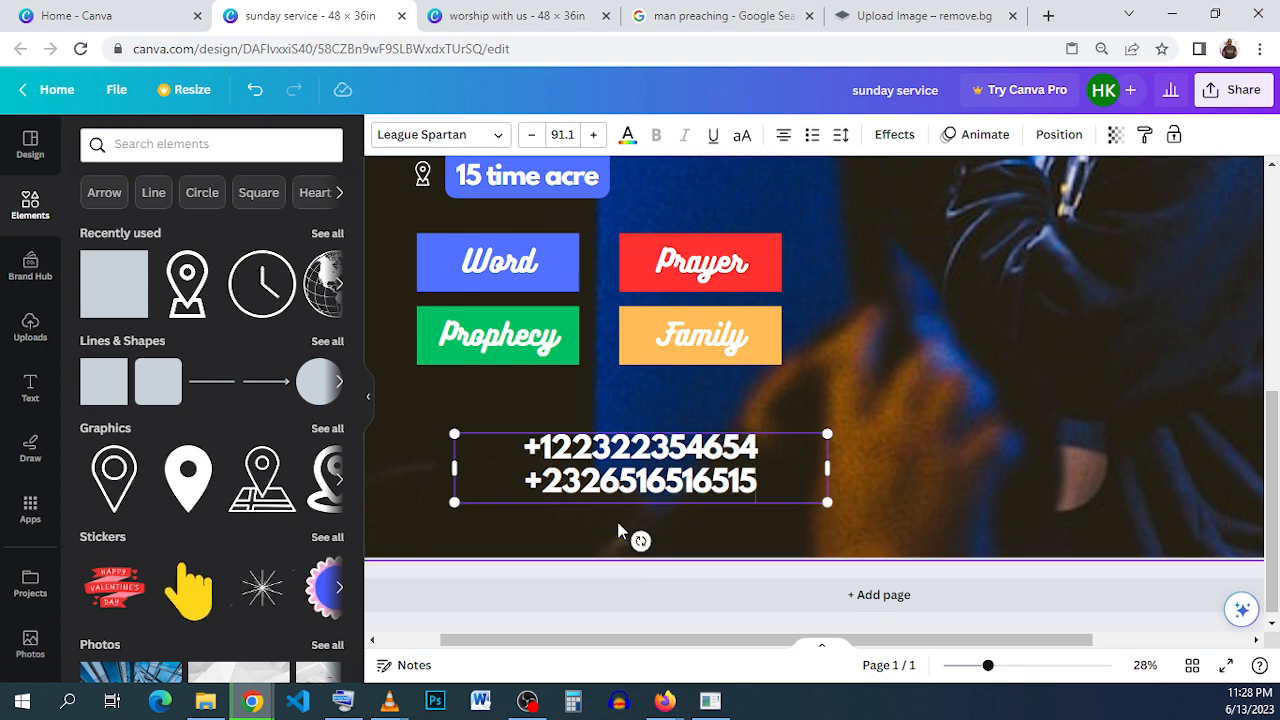
pyautogui.click(885, 505)
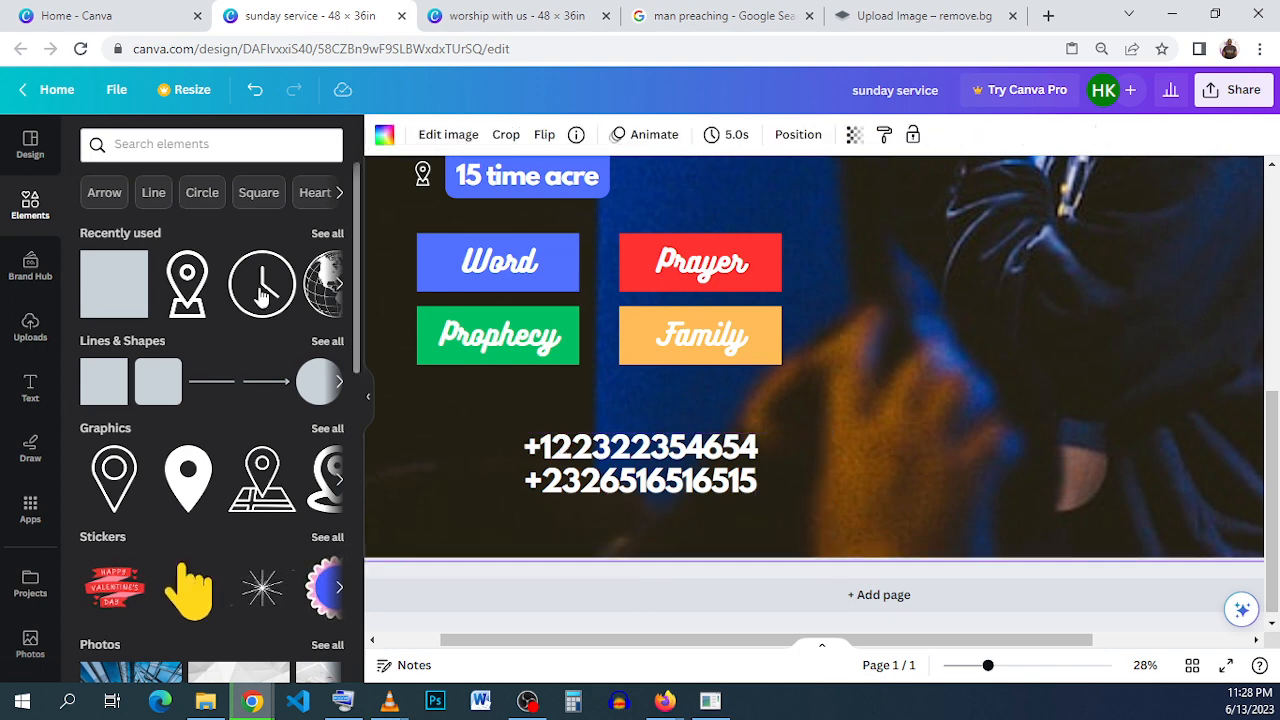
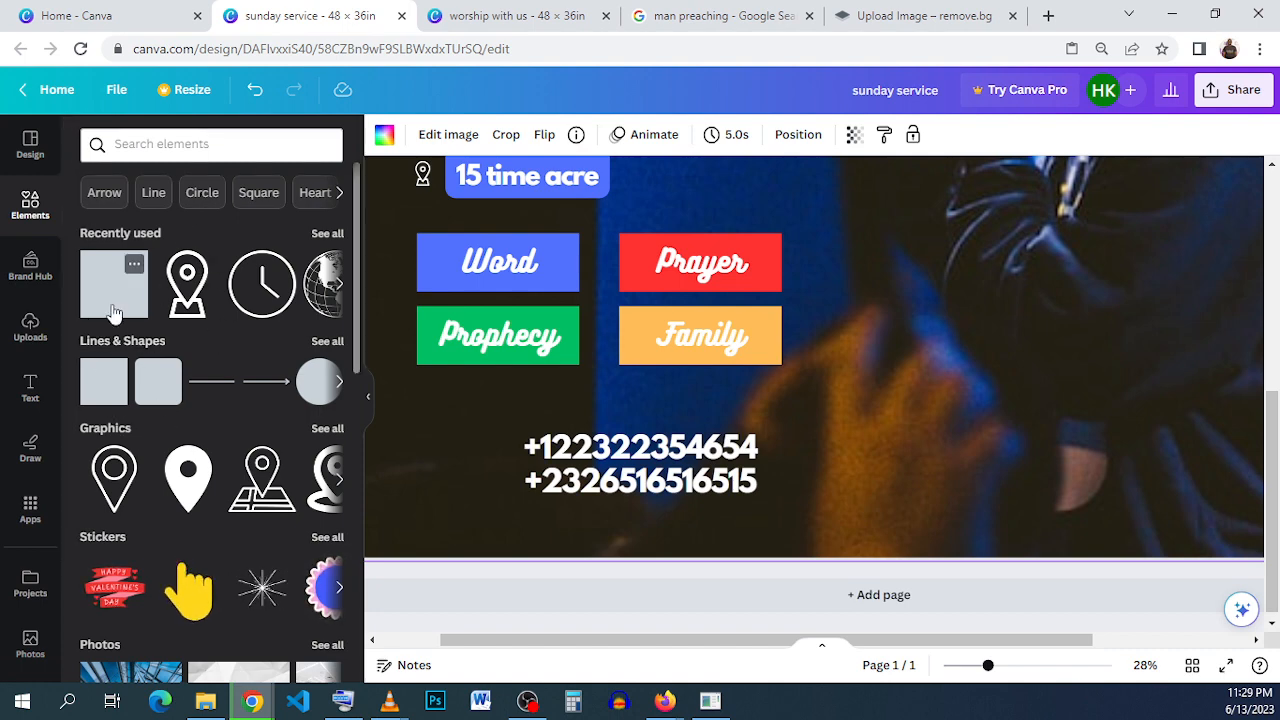
# - Add a square shape over the phone numbers and resize it into a wide rectangle spanning the width of the colored labels above
pyautogui.moveTo(114, 313); pyautogui.dragTo(733, 468)
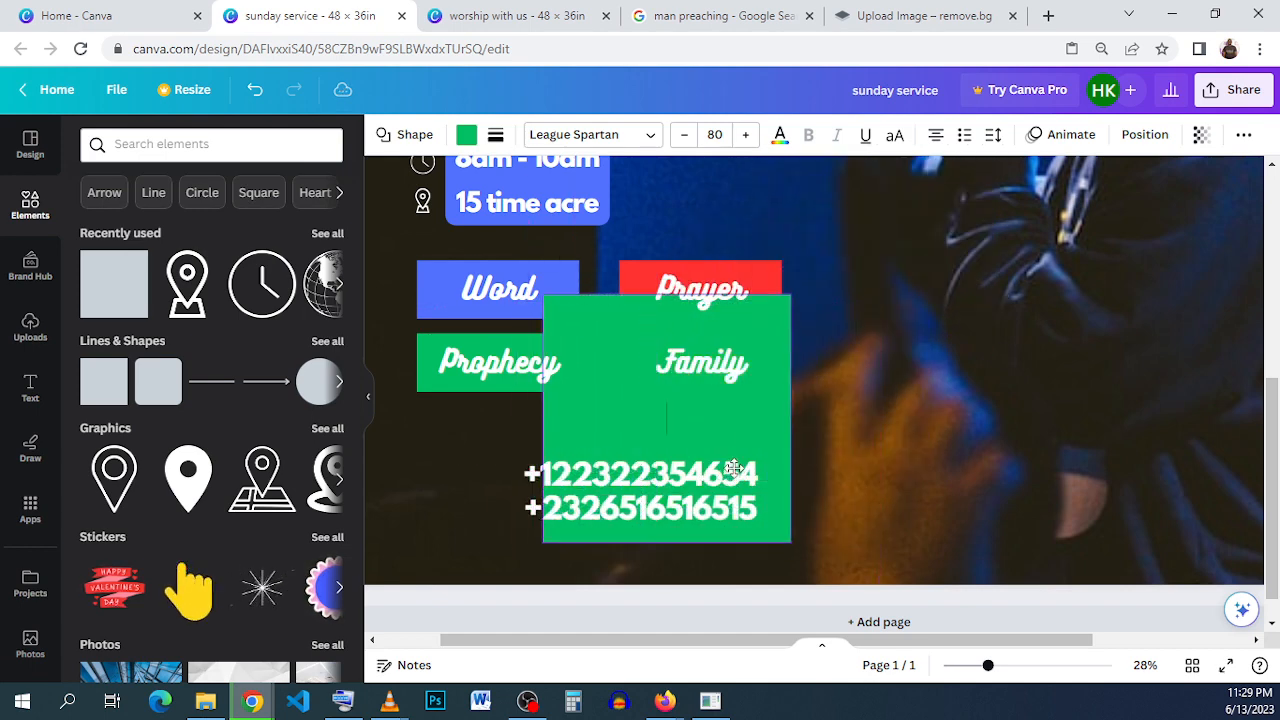
pyautogui.moveTo(792, 294); pyautogui.dragTo(790, 441)
pyautogui.moveTo(545, 490); pyautogui.dragTo(418, 489)
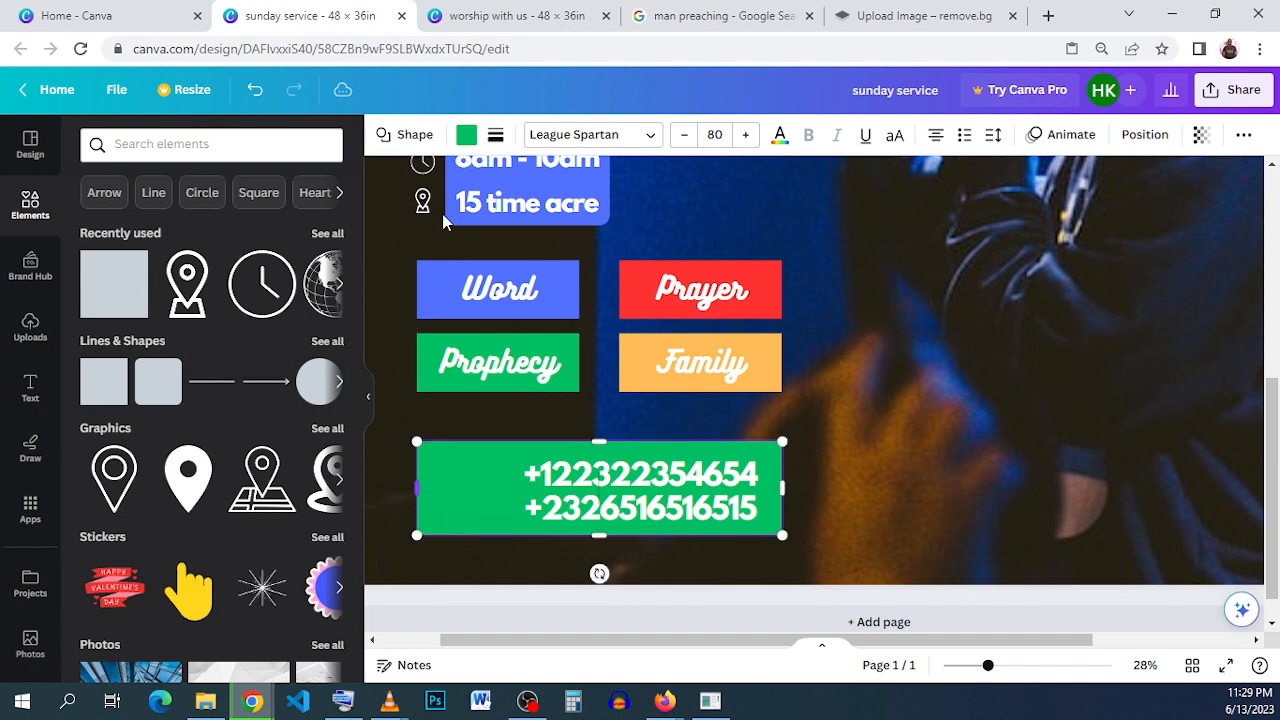
# - Remove the rectangle's fill and give it a solid border with a weight of 21
pyautogui.click(470, 140)
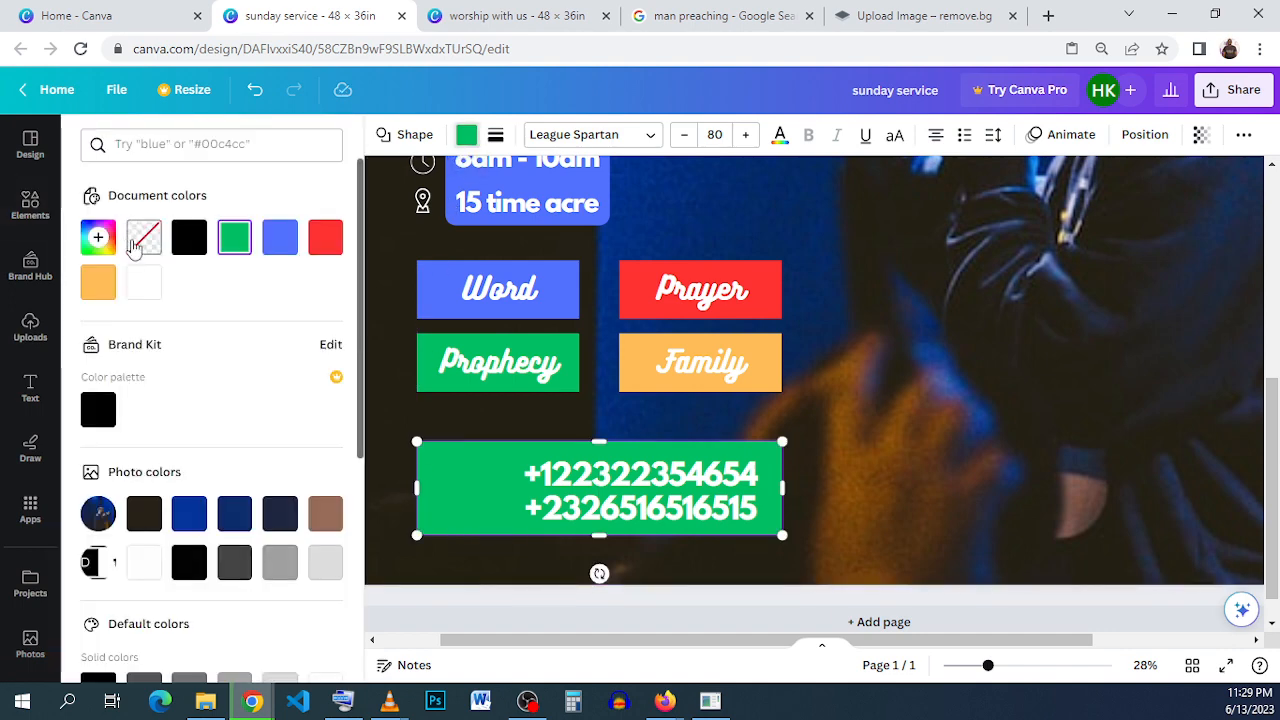
pyautogui.click(143, 238)
pyautogui.click(496, 136)
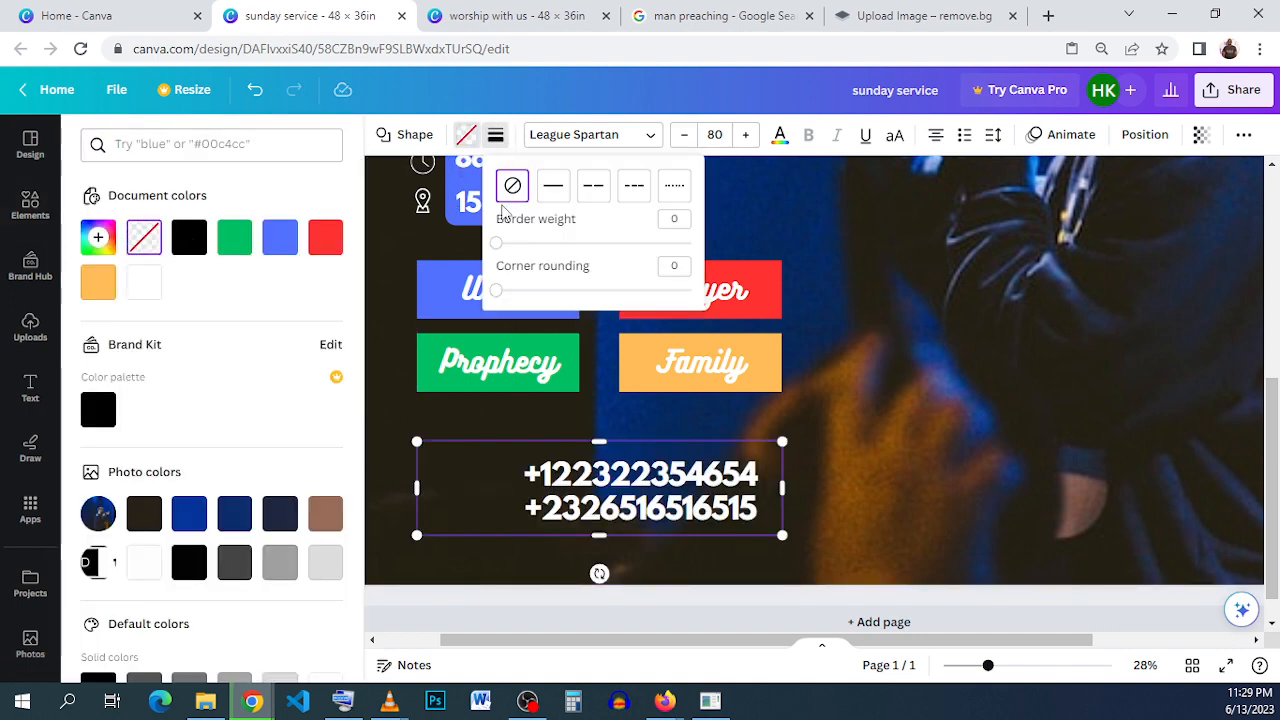
pyautogui.click(552, 195)
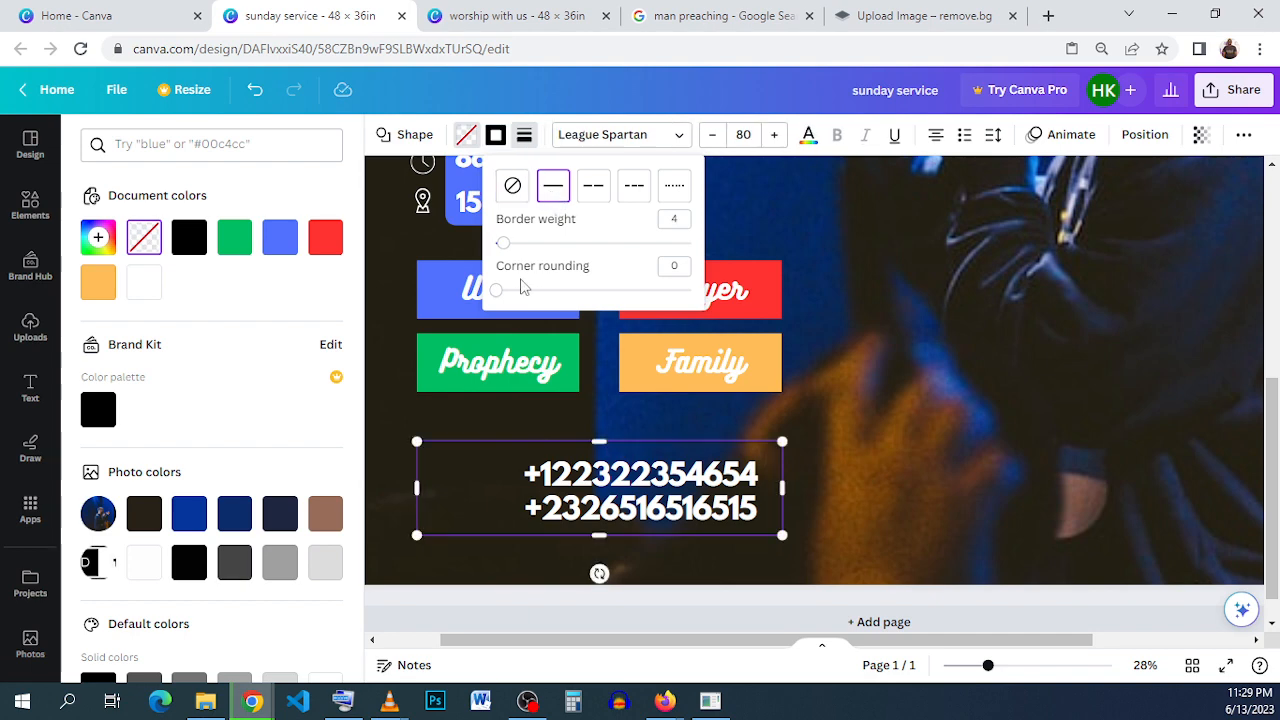
pyautogui.click(523, 245)
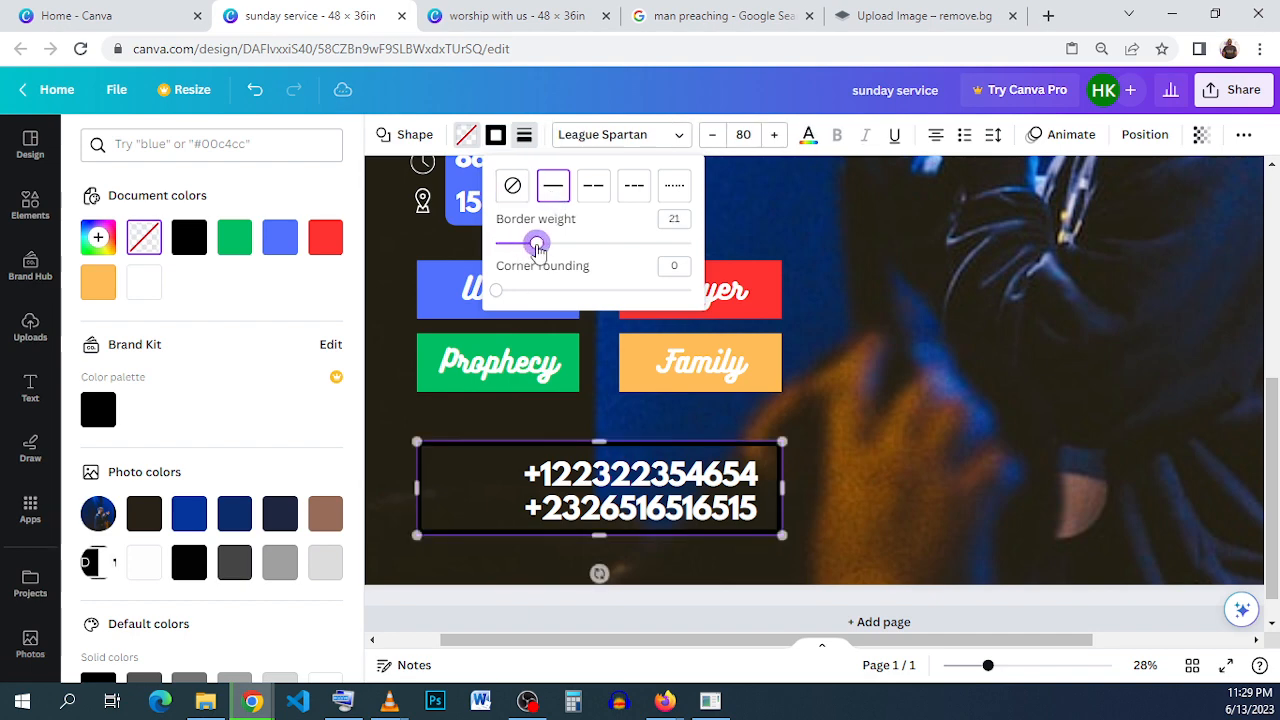
# - Color the rectangle's border white while keeping its fill transparent
pyautogui.click(144, 284)
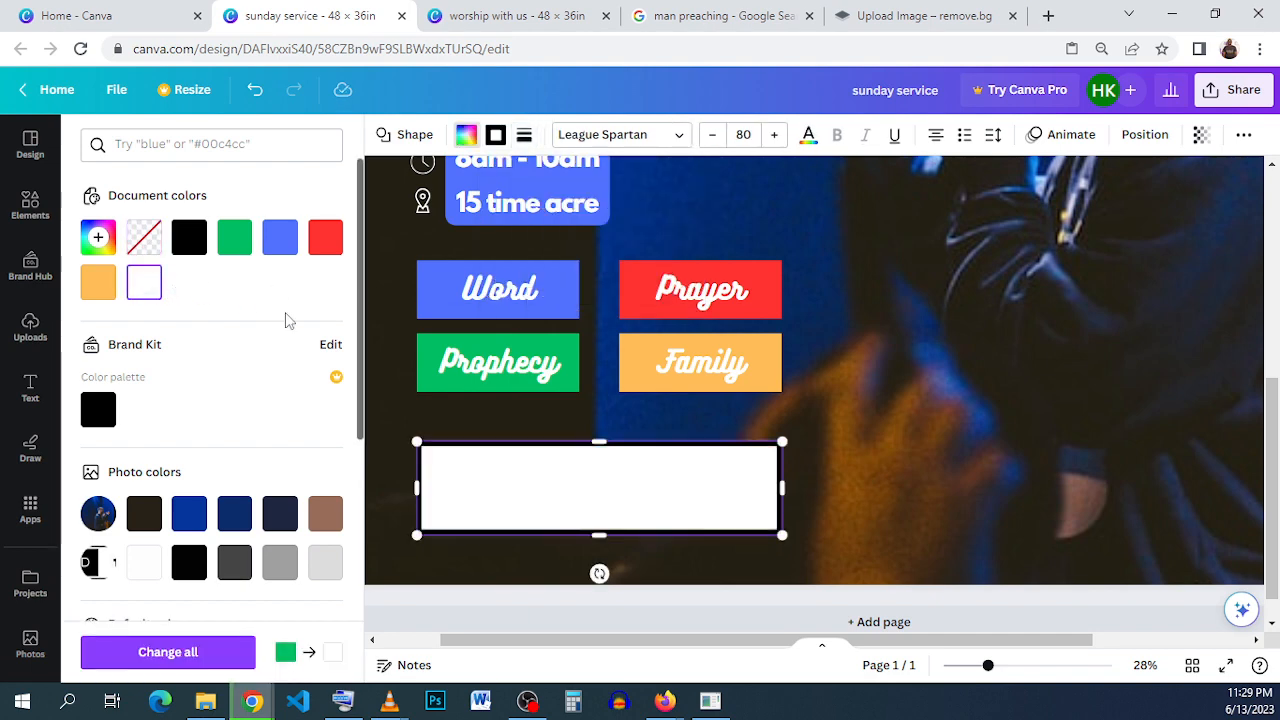
pyautogui.click(144, 237)
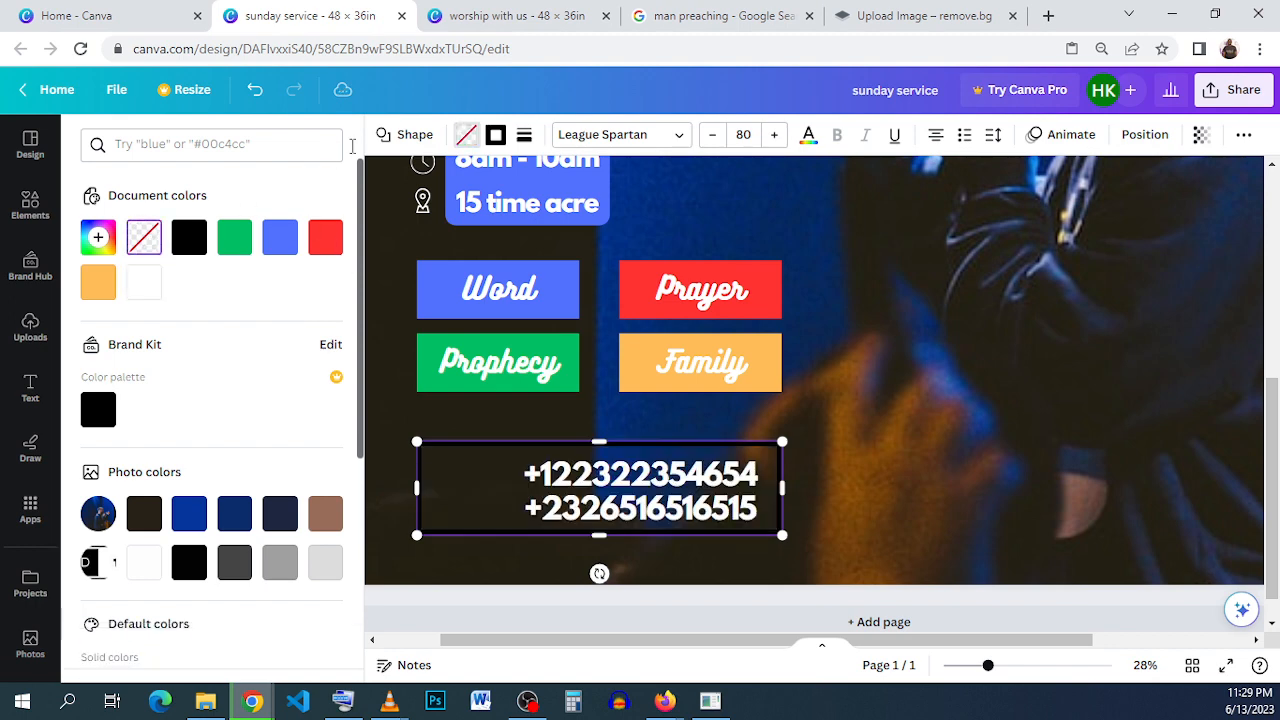
pyautogui.click(524, 134)
pyautogui.click(503, 140)
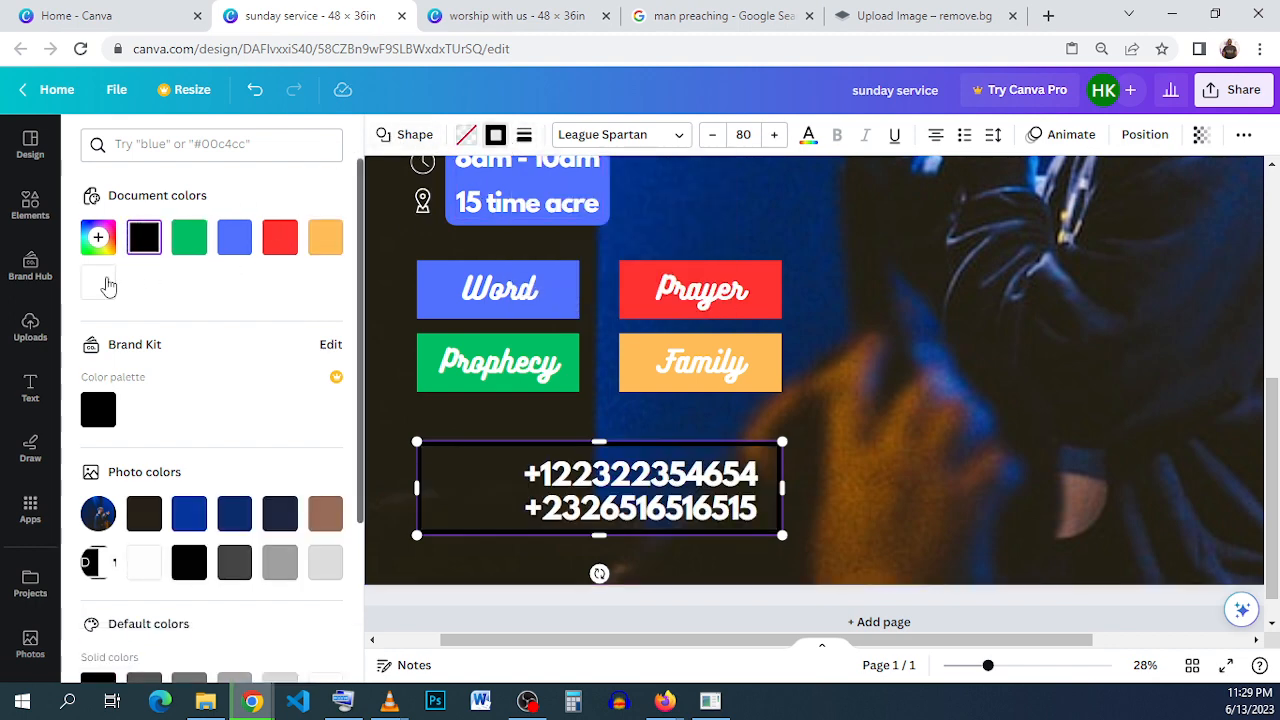
pyautogui.click(104, 287)
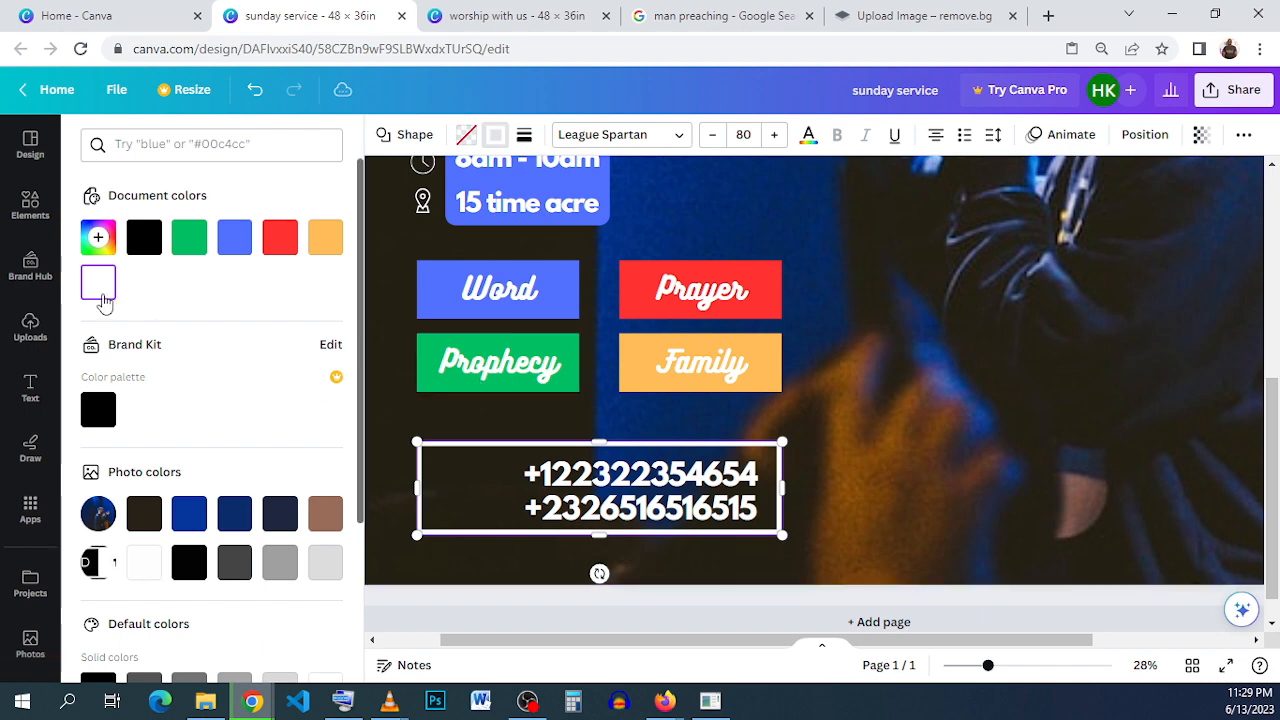
# - Search the elements for "call" and add the circled ringing-phone icon to the flyer
pyautogui.click(30, 205)
pyautogui.click(222, 141)
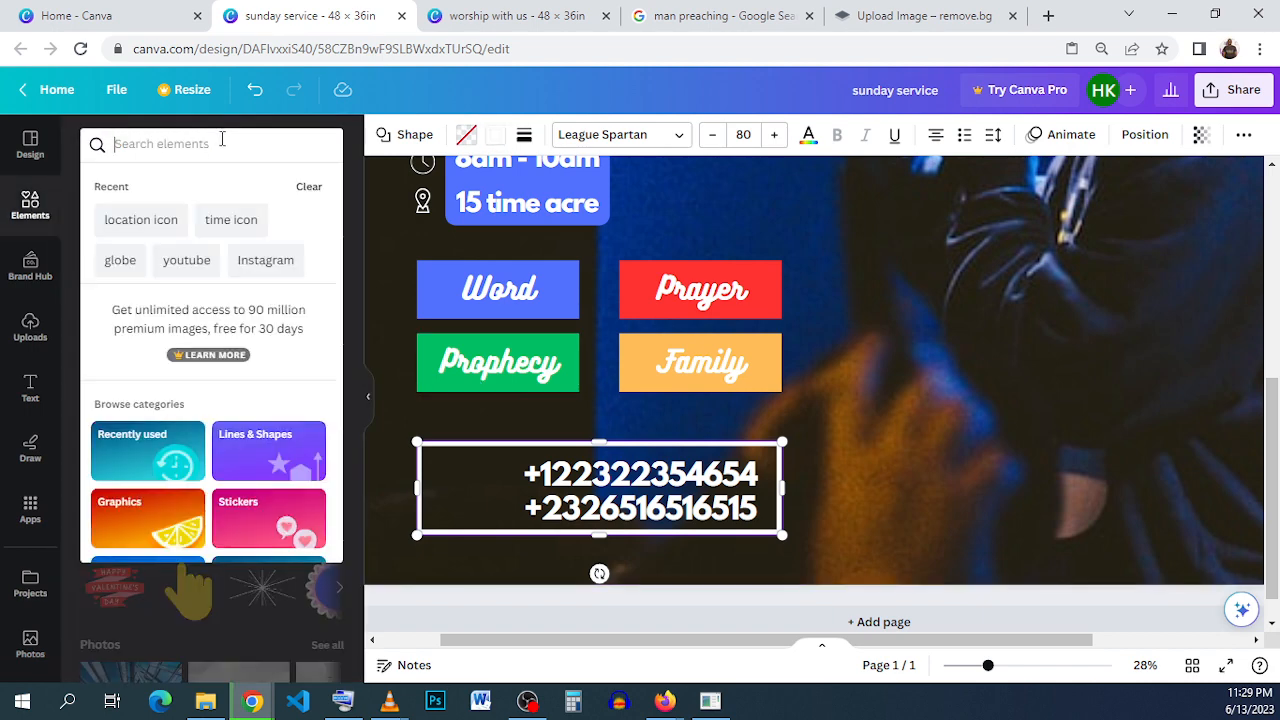
pyautogui.write('call')
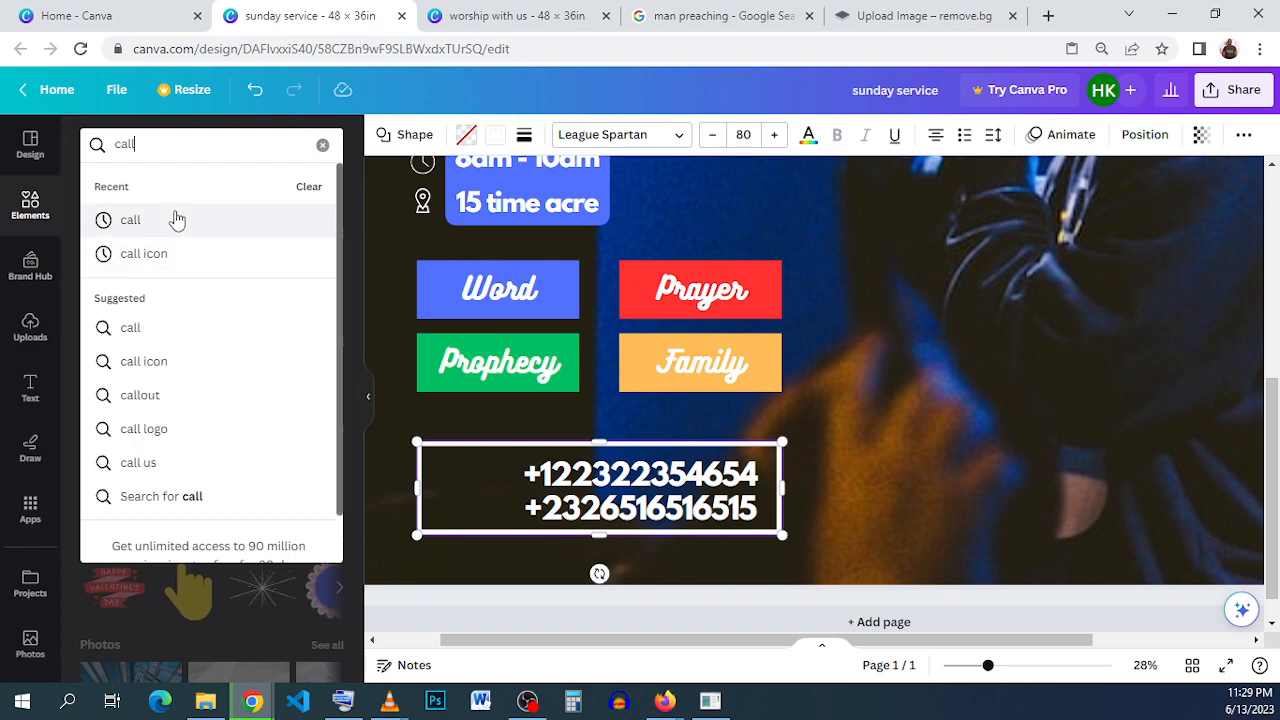
pyautogui.click(176, 219)
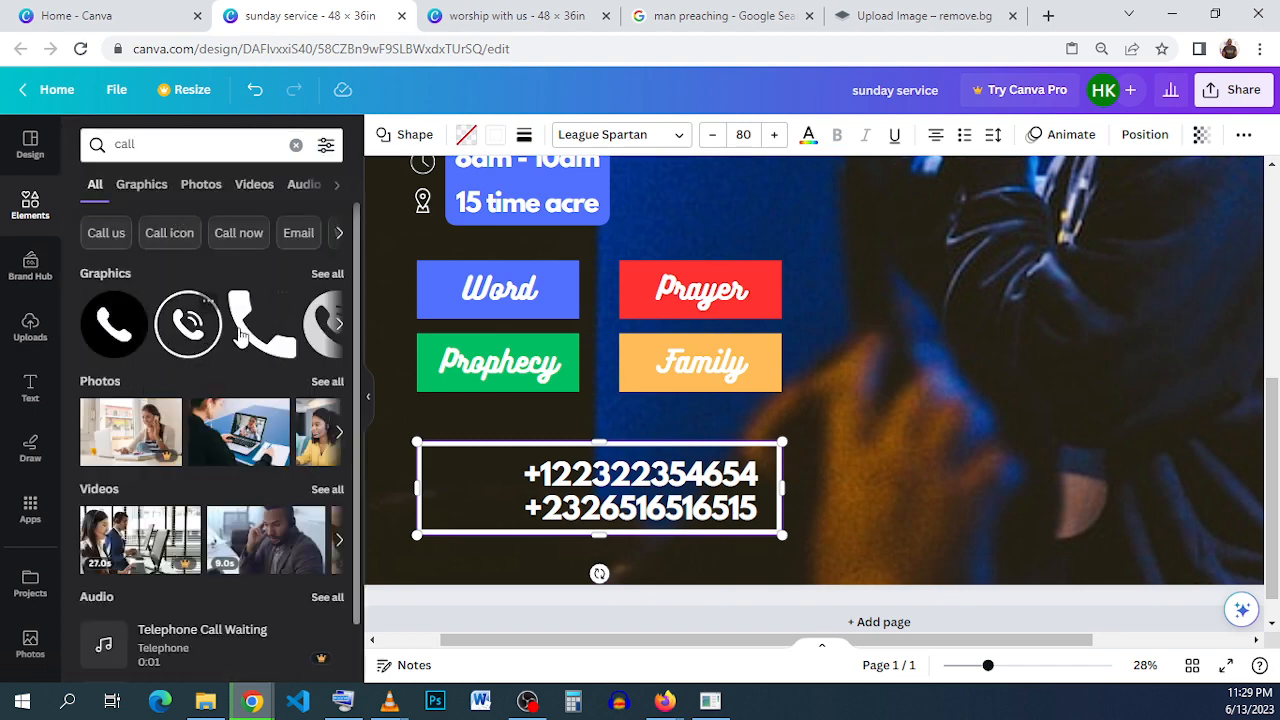
pyautogui.click(188, 345)
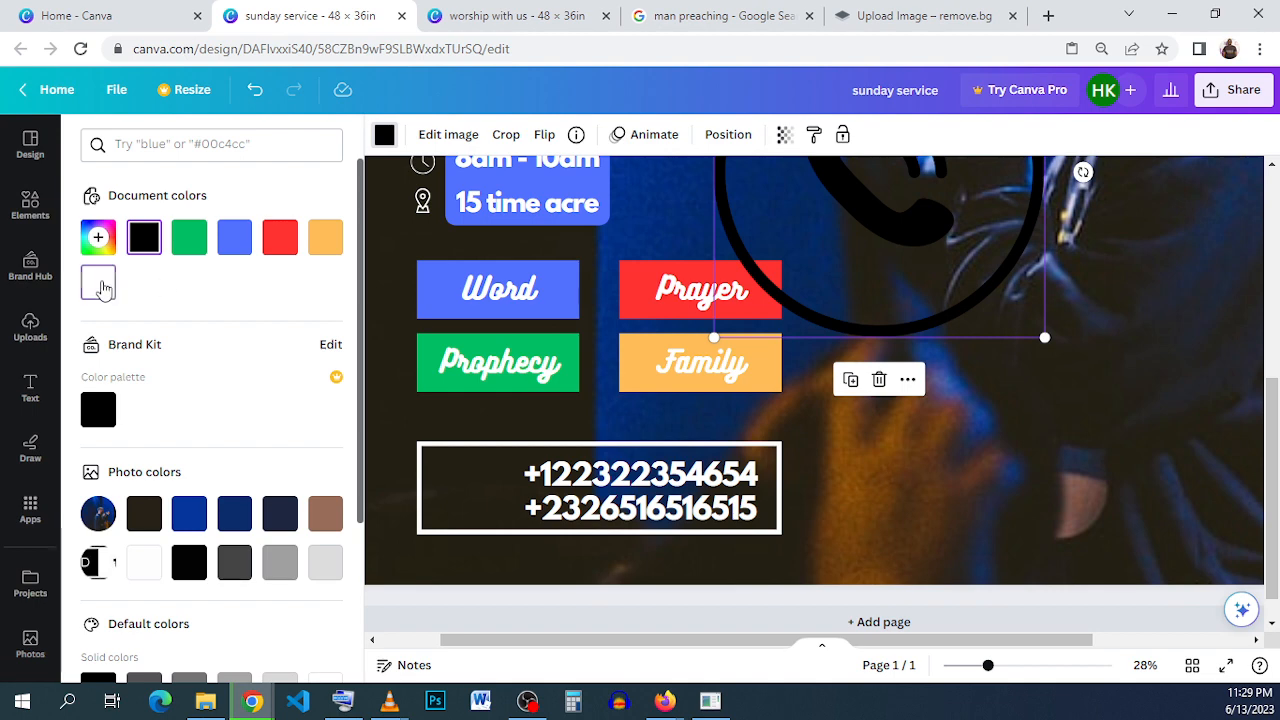
# - Color the phone icon white, then shrink and place it inside the frame in front of the phone numbers
pyautogui.click(100, 286)
pyautogui.moveTo(825, 278); pyautogui.dragTo(560, 448)
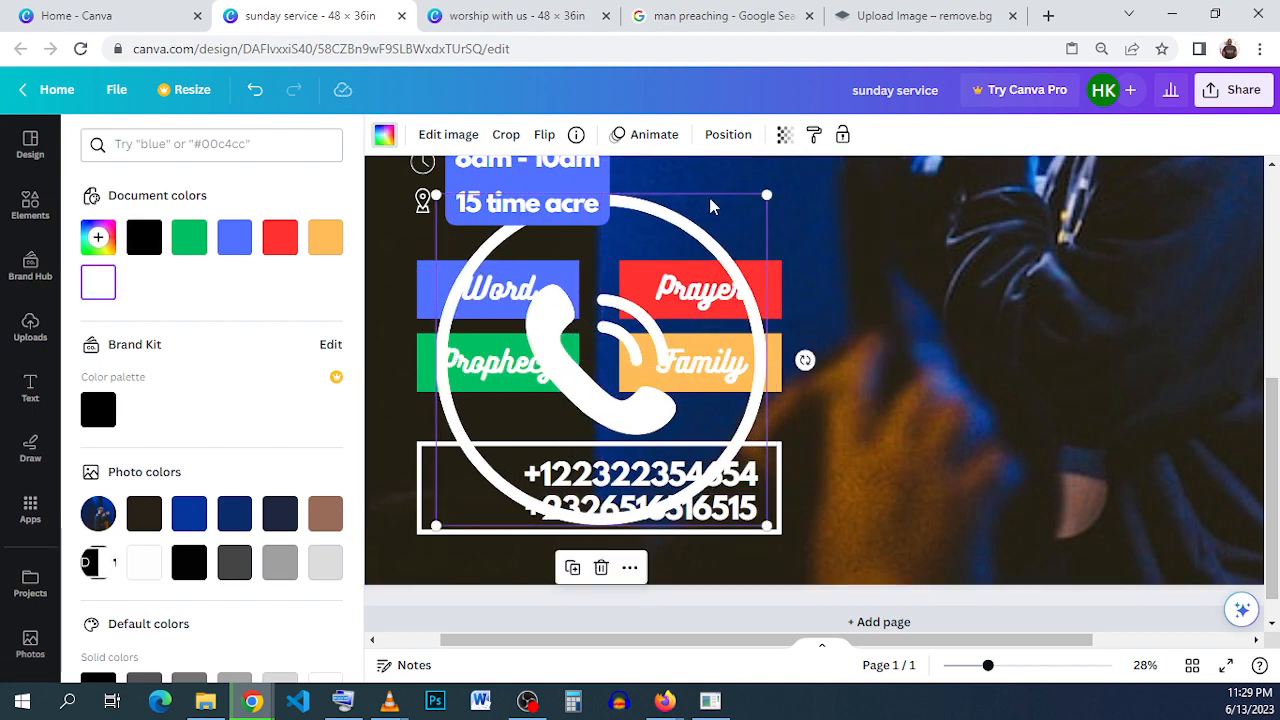
pyautogui.moveTo(762, 195); pyautogui.dragTo(457, 482)
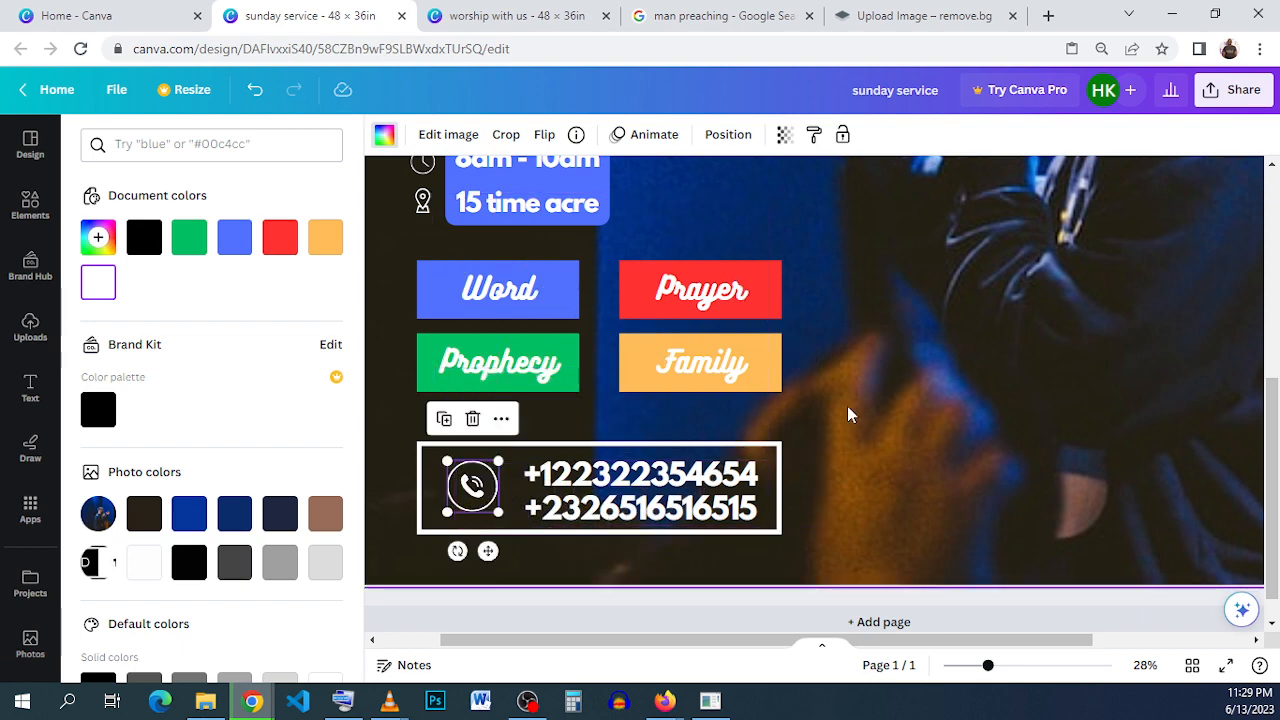
pyautogui.click(1022, 303)
# - Compare the layout and lower section of the reference flyer in the "worship with us" design with the "sunday service" flyer
pyautogui.scroll(-1, 1015, 305)
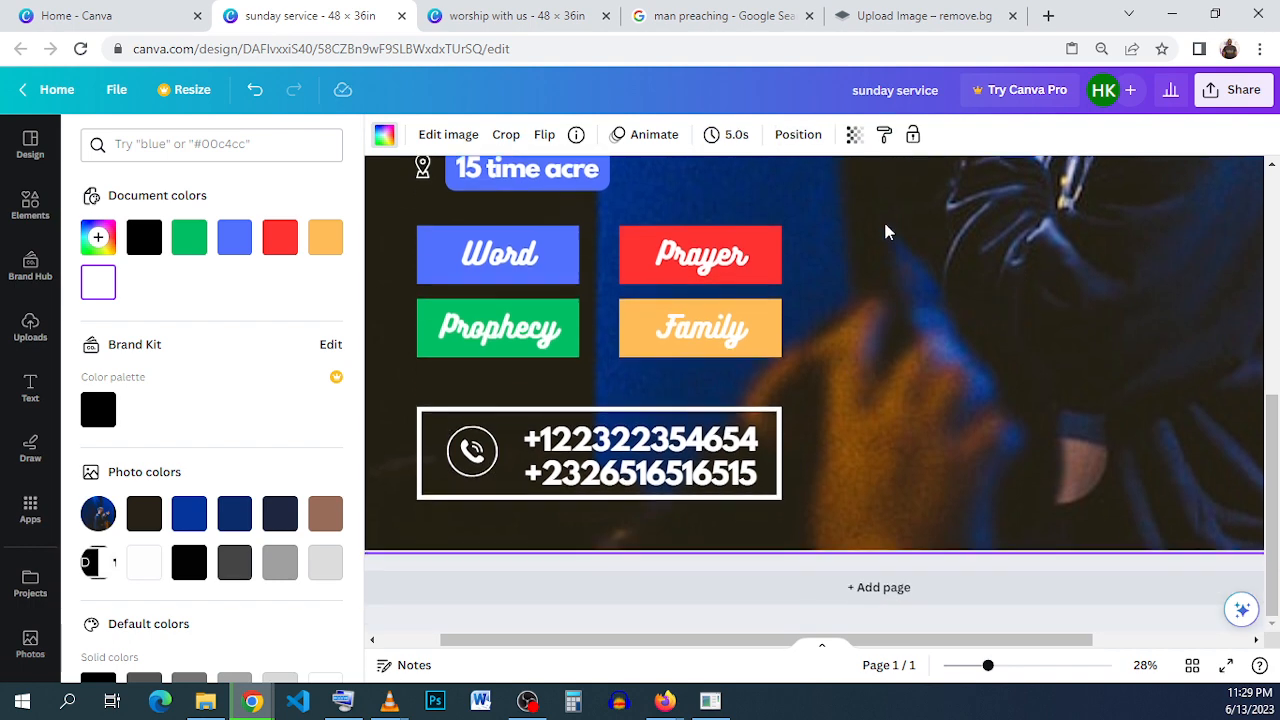
pyautogui.click(517, 22)
pyautogui.scroll(-3, 617, 538)
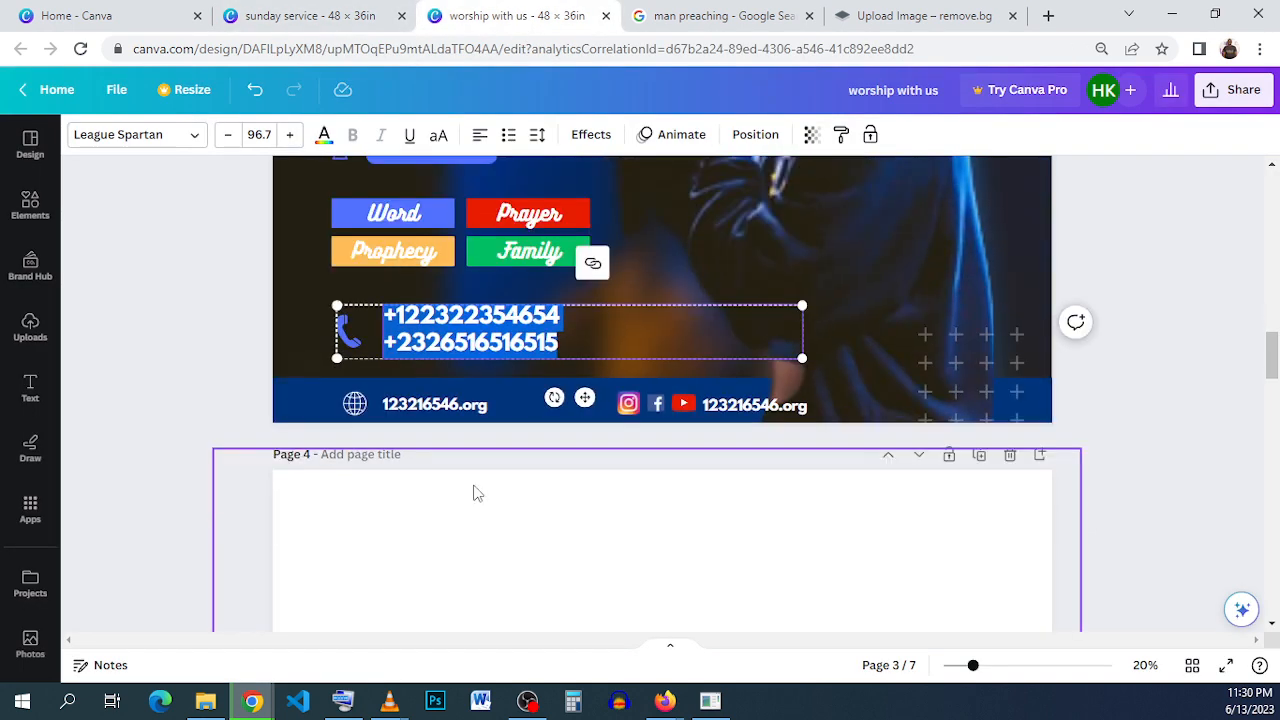
pyautogui.scroll(2, 368, 333)
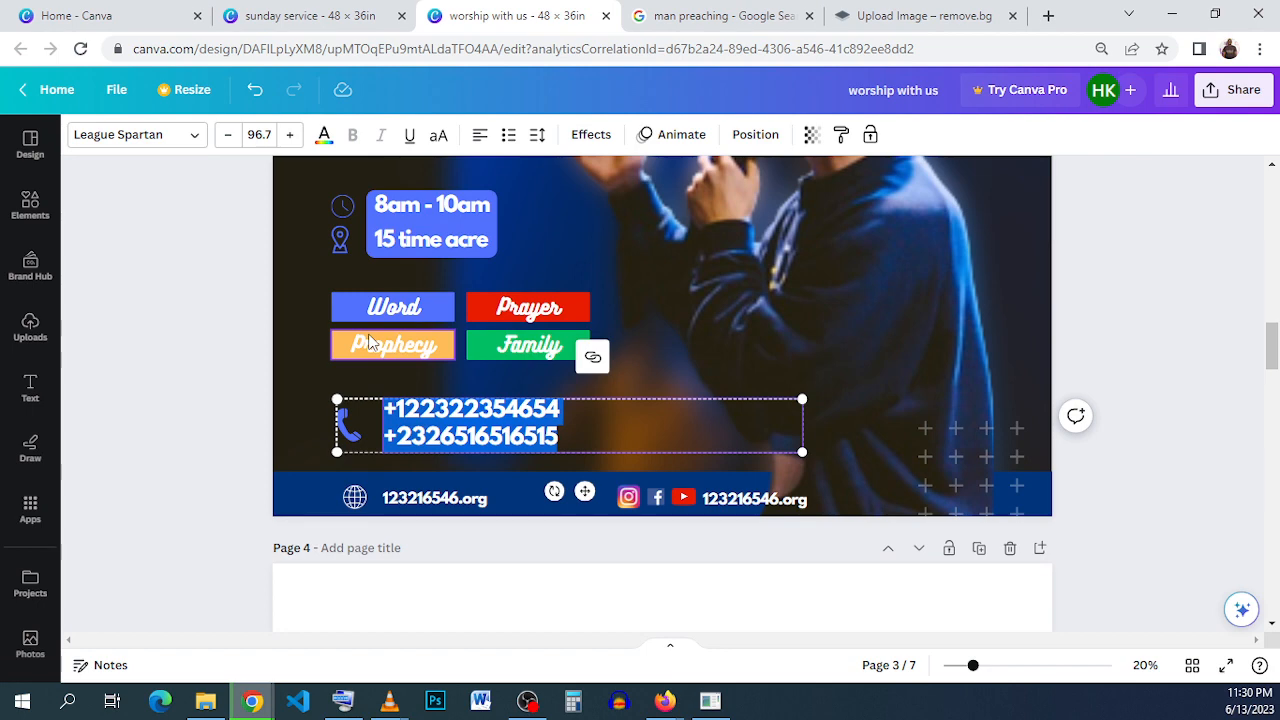
pyautogui.scroll(3, 368, 342)
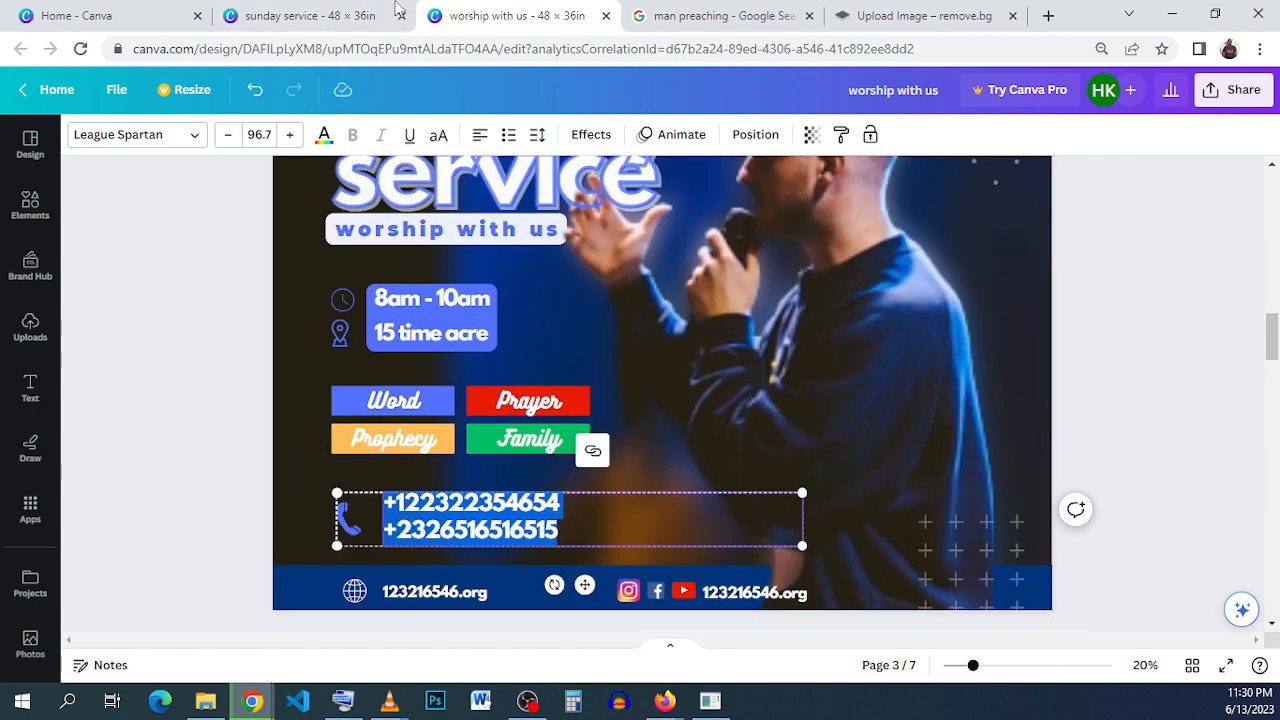
pyautogui.click(310, 15)
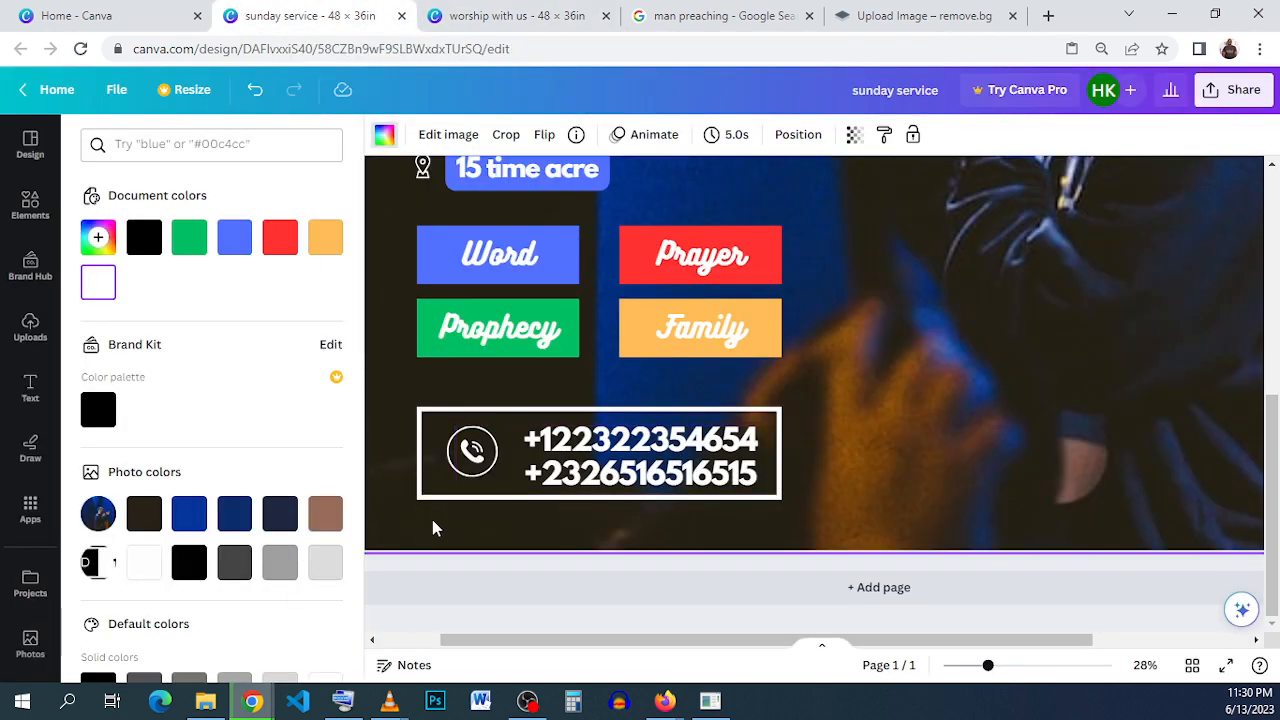
pyautogui.click(386, 137)
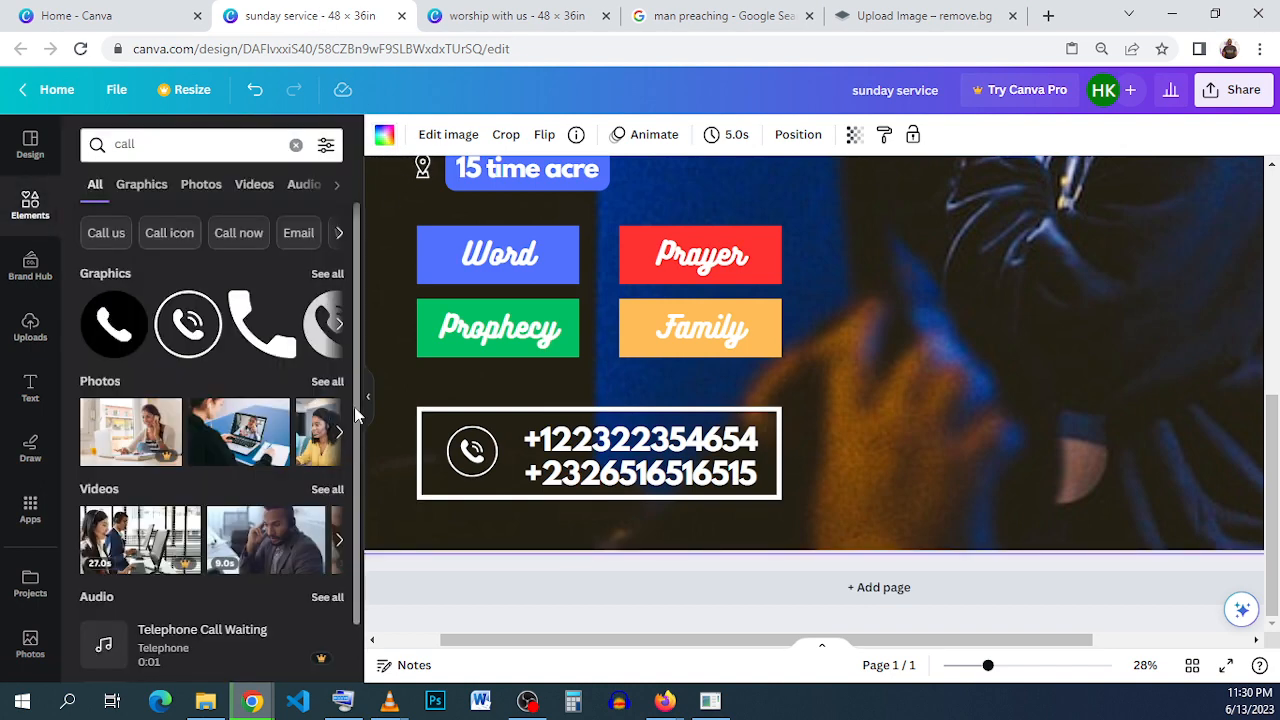
pyautogui.click(366, 410)
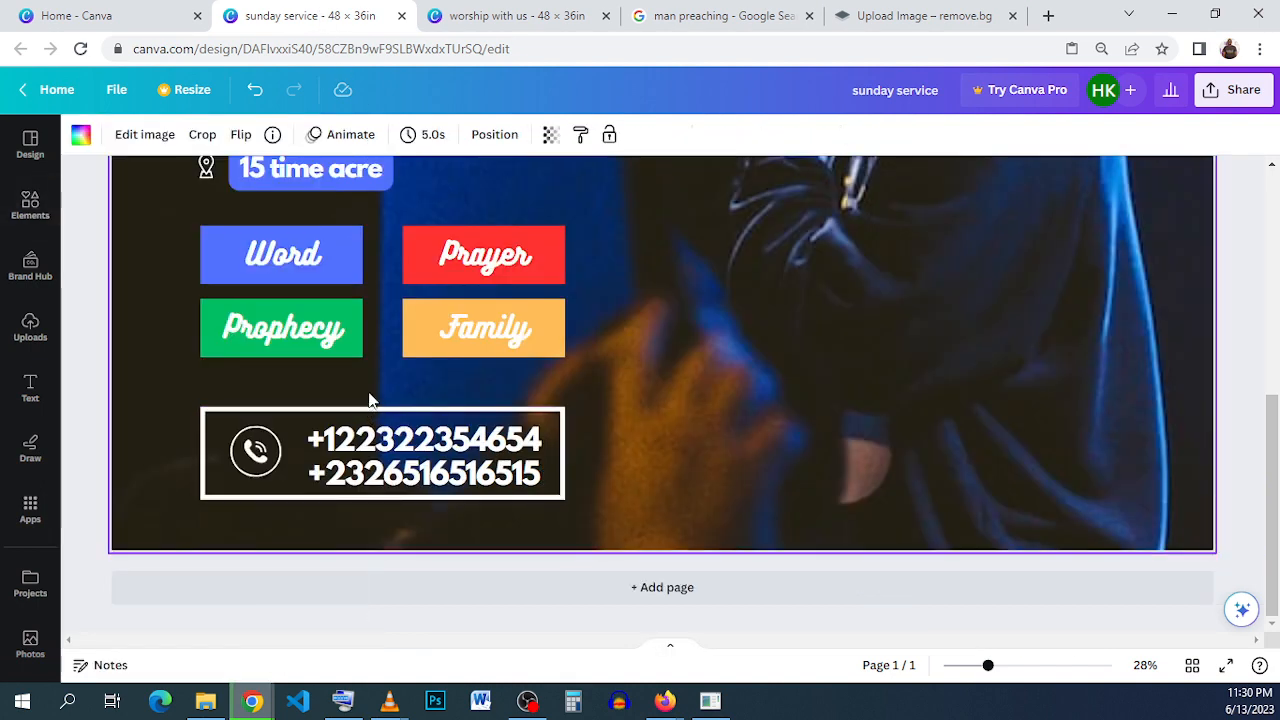
pyautogui.scroll(-3, 369, 400)
pyautogui.scroll(1, 647, 396)
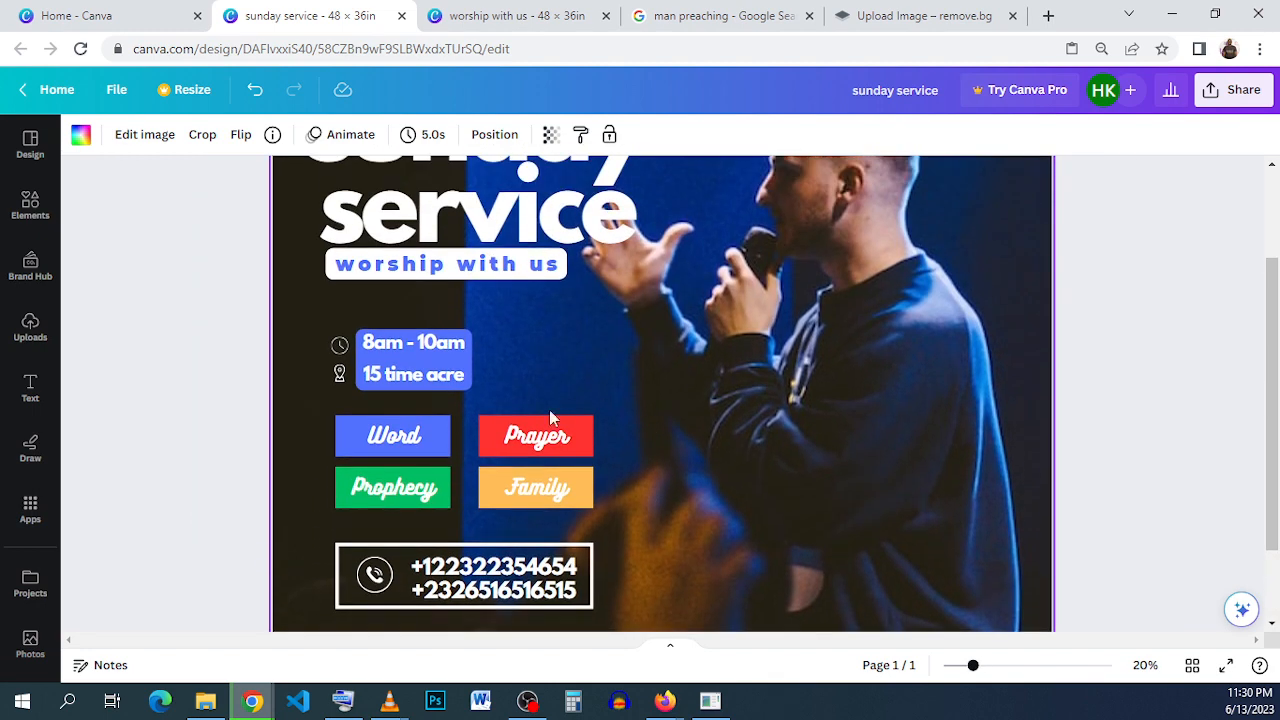
pyautogui.scroll(2, 415, 288)
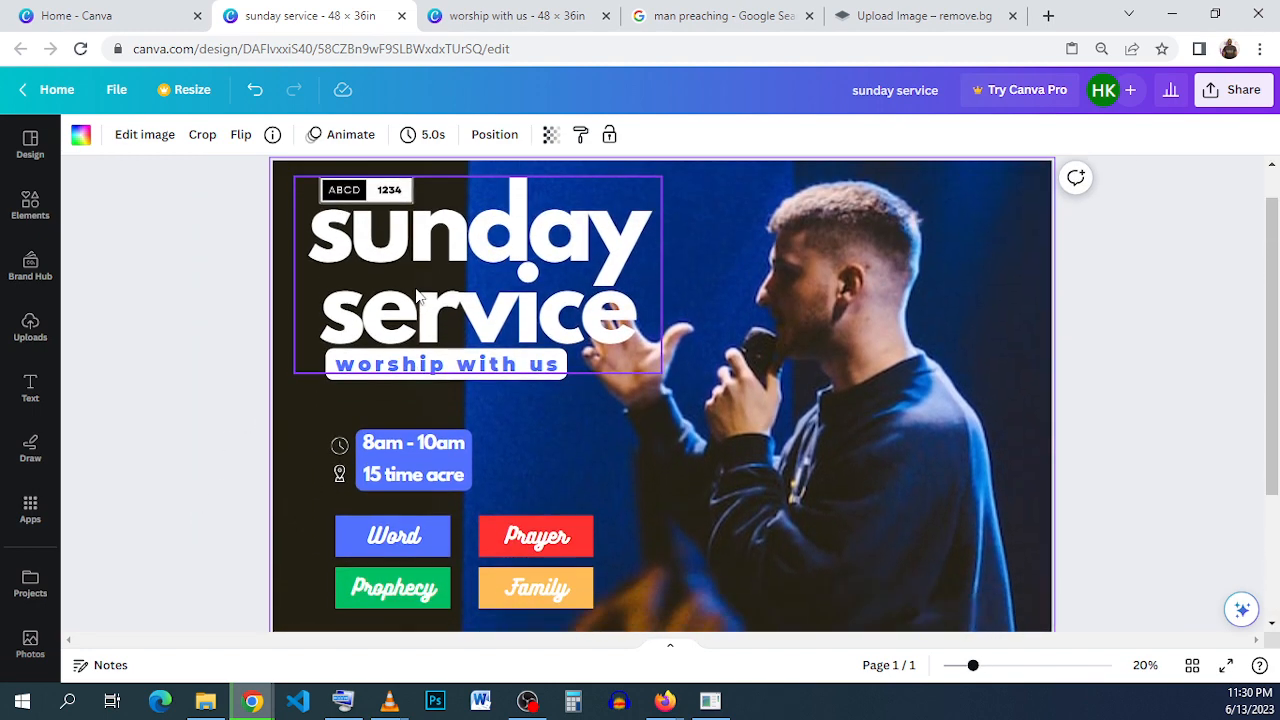
# - Group the time-and-address text with its clock and location icons and move the group up slightly toward the "worship with us" label
pyautogui.scroll(-3, 418, 295)
pyautogui.moveTo(238, 281); pyautogui.dragTo(472, 348)
pyautogui.click(357, 246)
pyautogui.moveTo(367, 323); pyautogui.dragTo(367, 308)
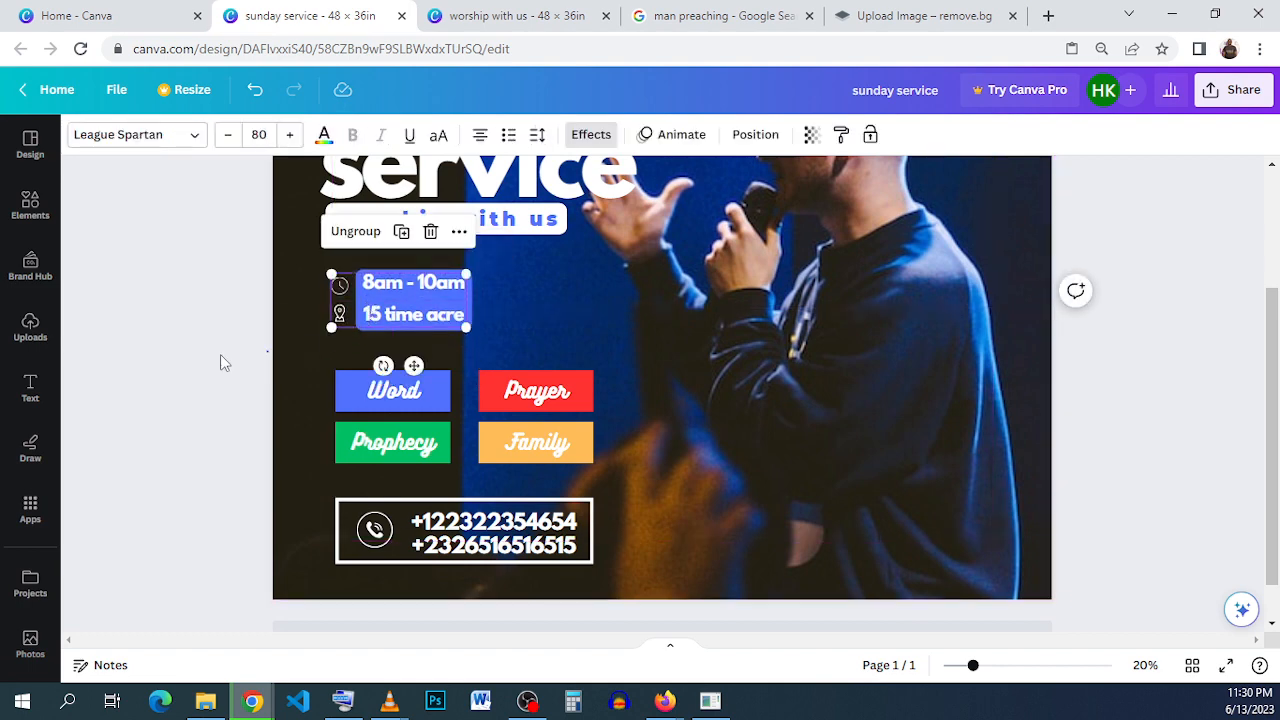
# - Move the four colored labels up together, closer to the time-and-address group
pyautogui.moveTo(174, 368); pyautogui.dragTo(621, 451)
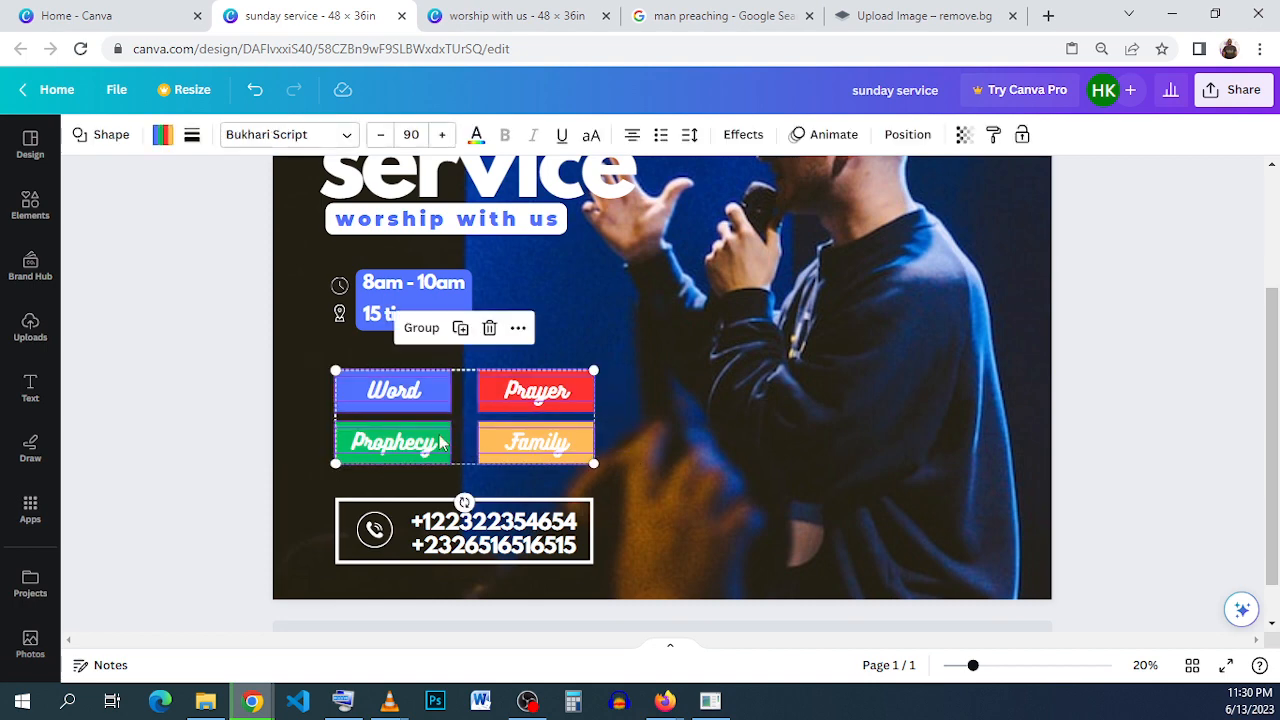
pyautogui.moveTo(440, 443); pyautogui.dragTo(437, 408)
pyautogui.click(214, 500)
# - Move the framed phone contacts up to just below the colored labels and nudge the time-and-address group down closer to the labels
pyautogui.moveTo(216, 488); pyautogui.dragTo(517, 569)
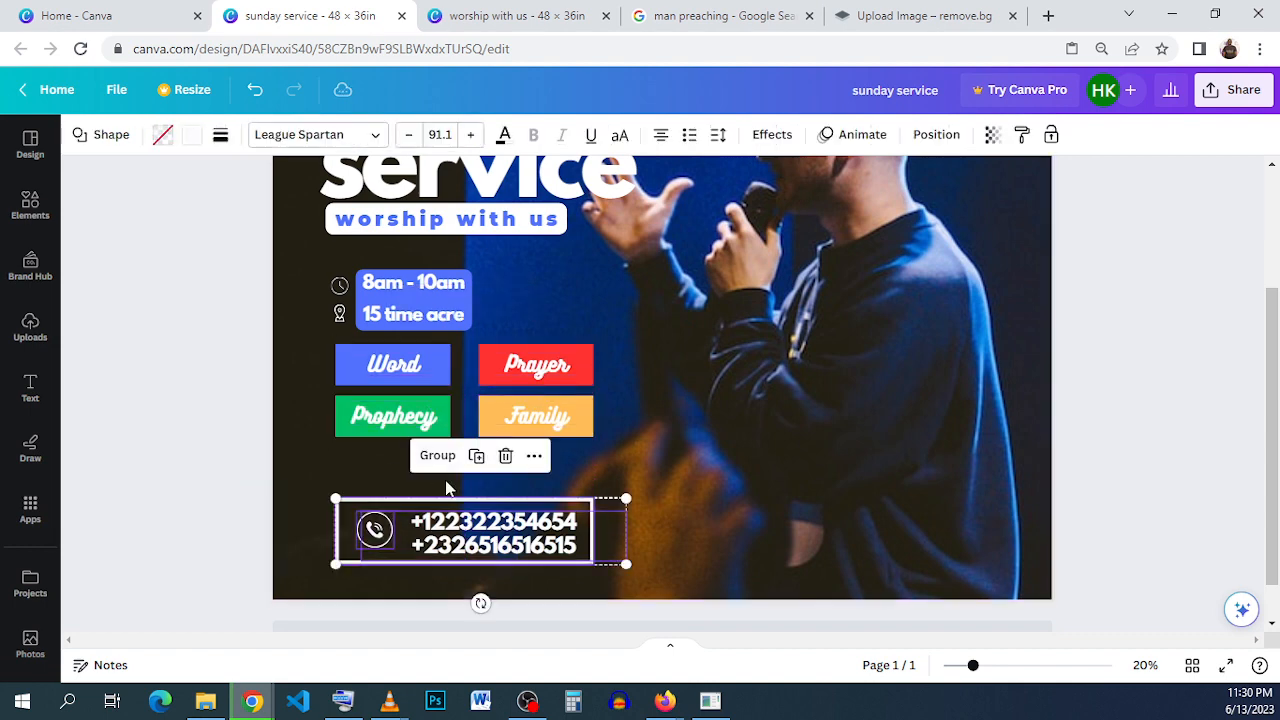
pyautogui.moveTo(425, 542); pyautogui.dragTo(424, 490)
pyautogui.click(203, 497)
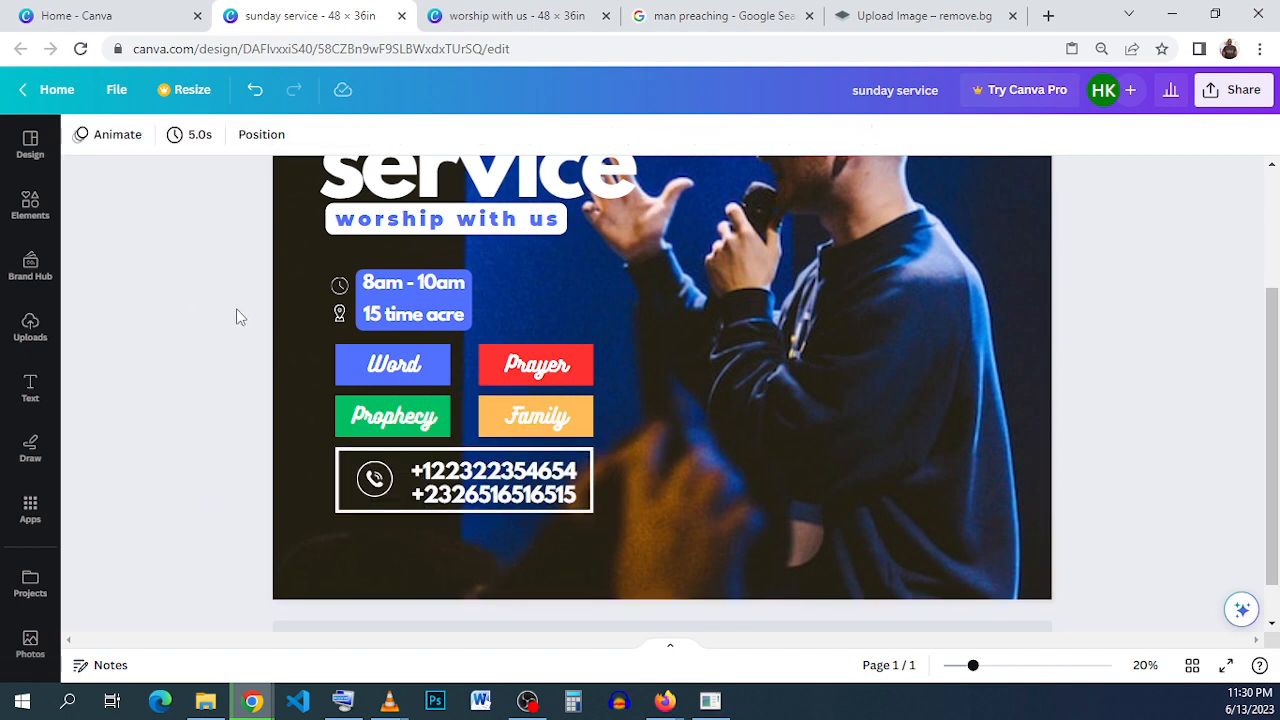
pyautogui.moveTo(378, 291); pyautogui.dragTo(378, 298)
pyautogui.click(211, 435)
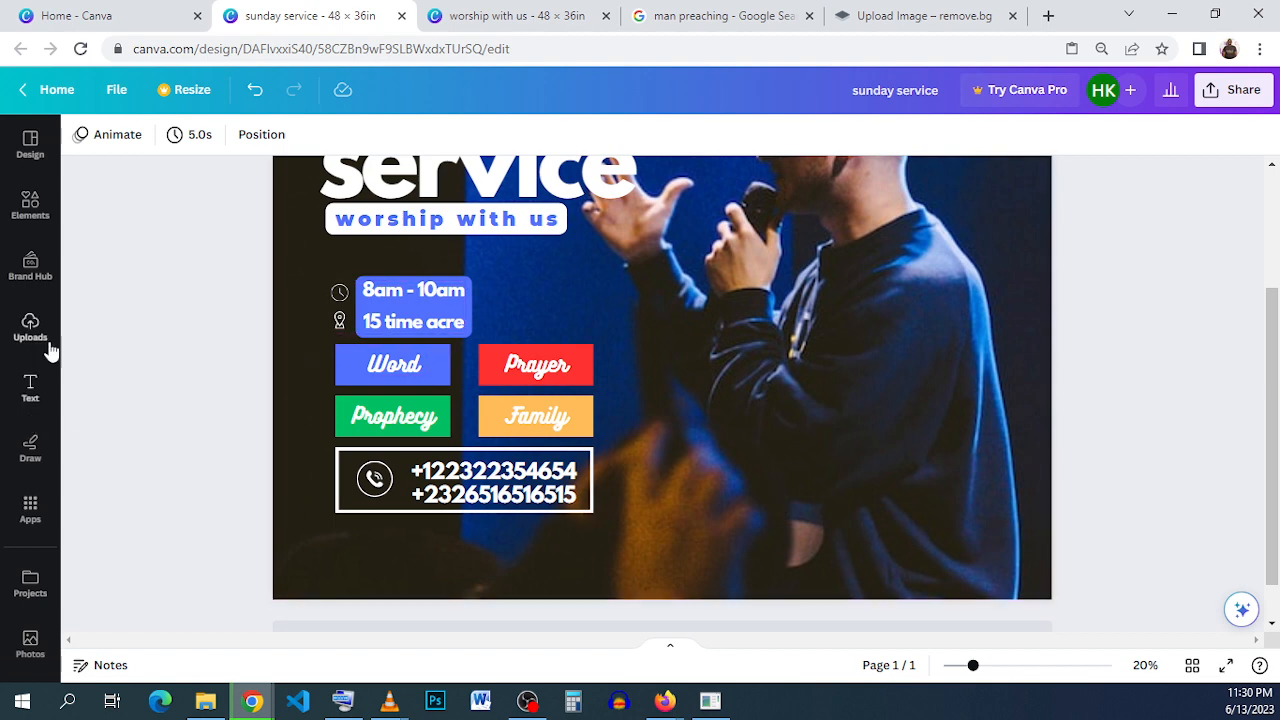
# - Check the reference flyer's footer bar, then add a square shape at the page bottom and stretch it across the full page width
pyautogui.click(565, 15)
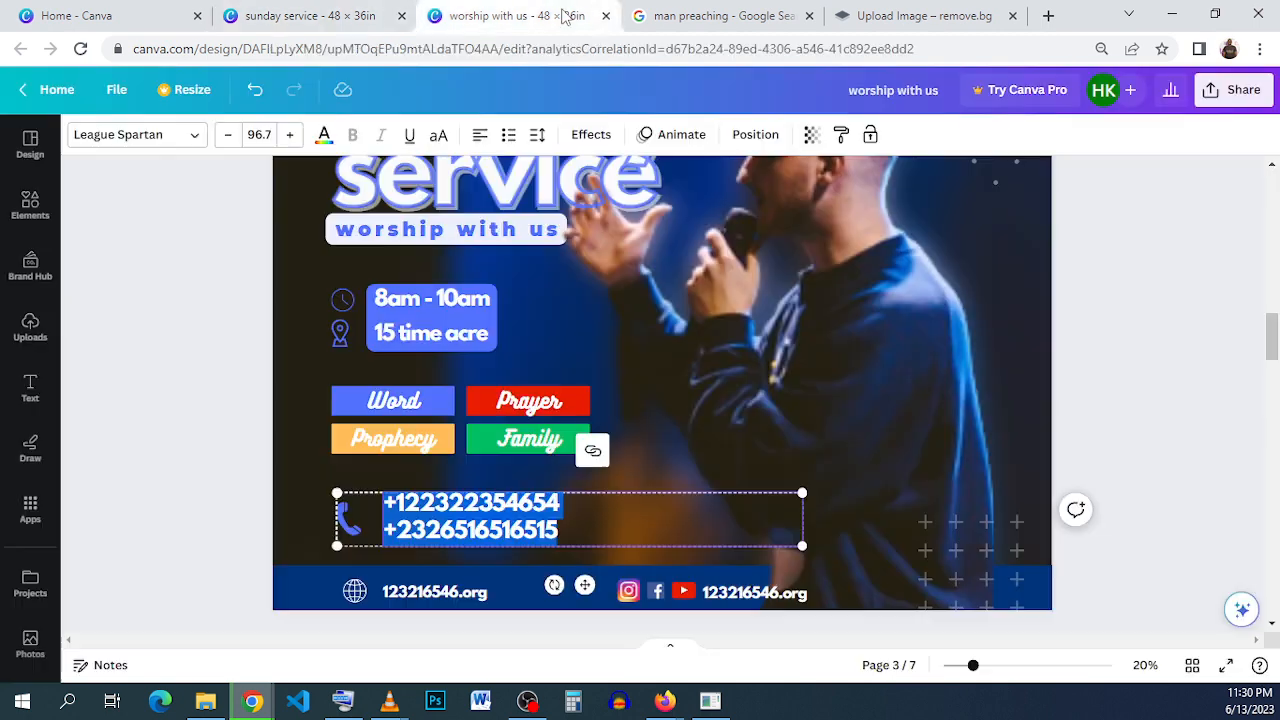
pyautogui.click(290, 590)
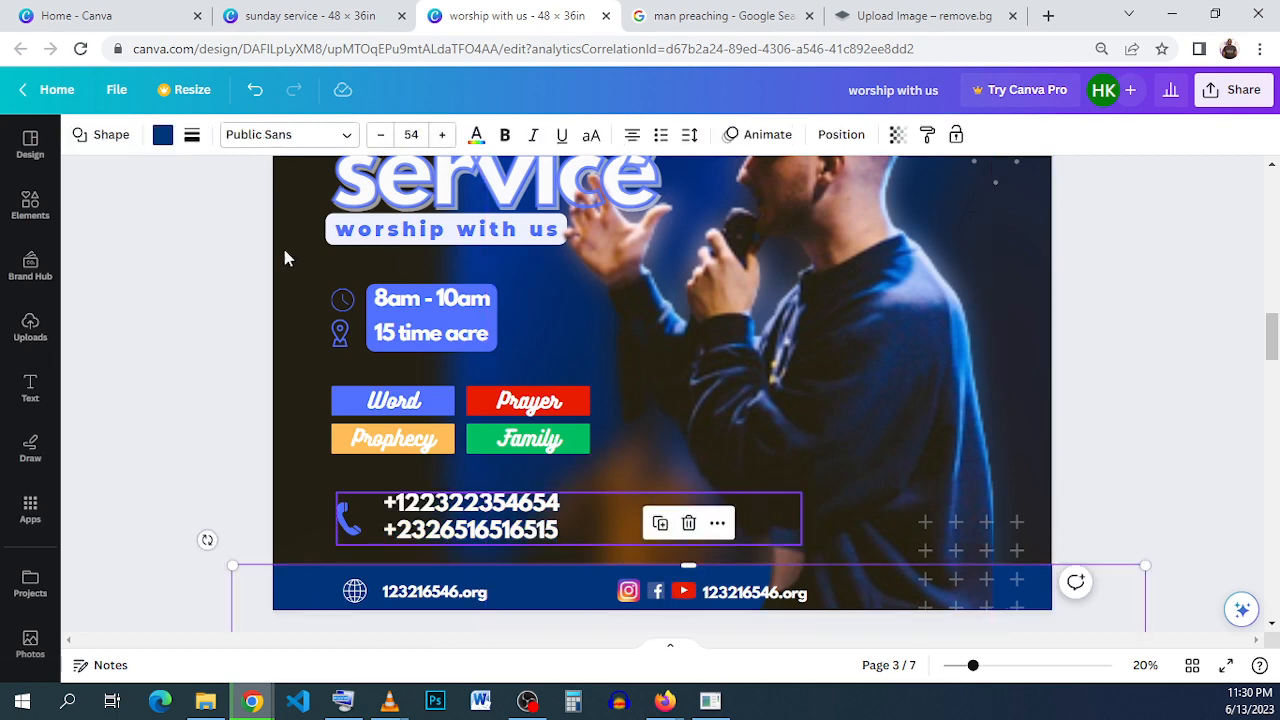
pyautogui.click(310, 16)
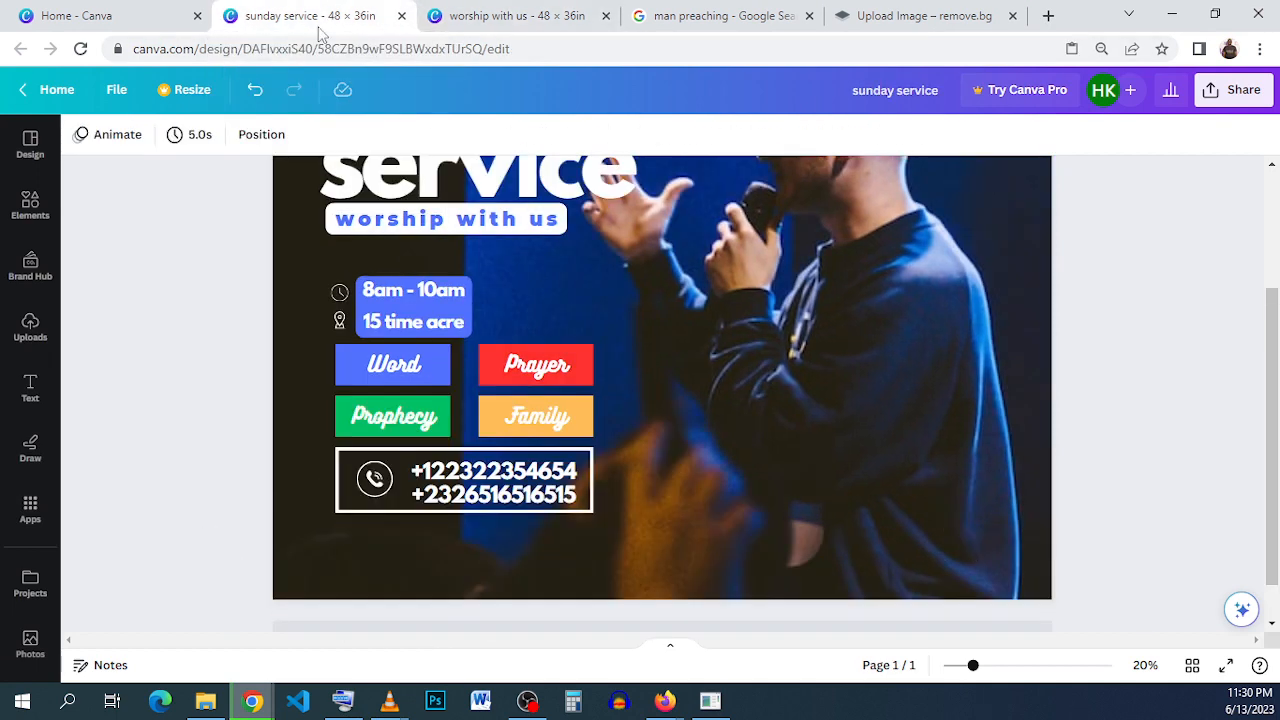
pyautogui.click(35, 210)
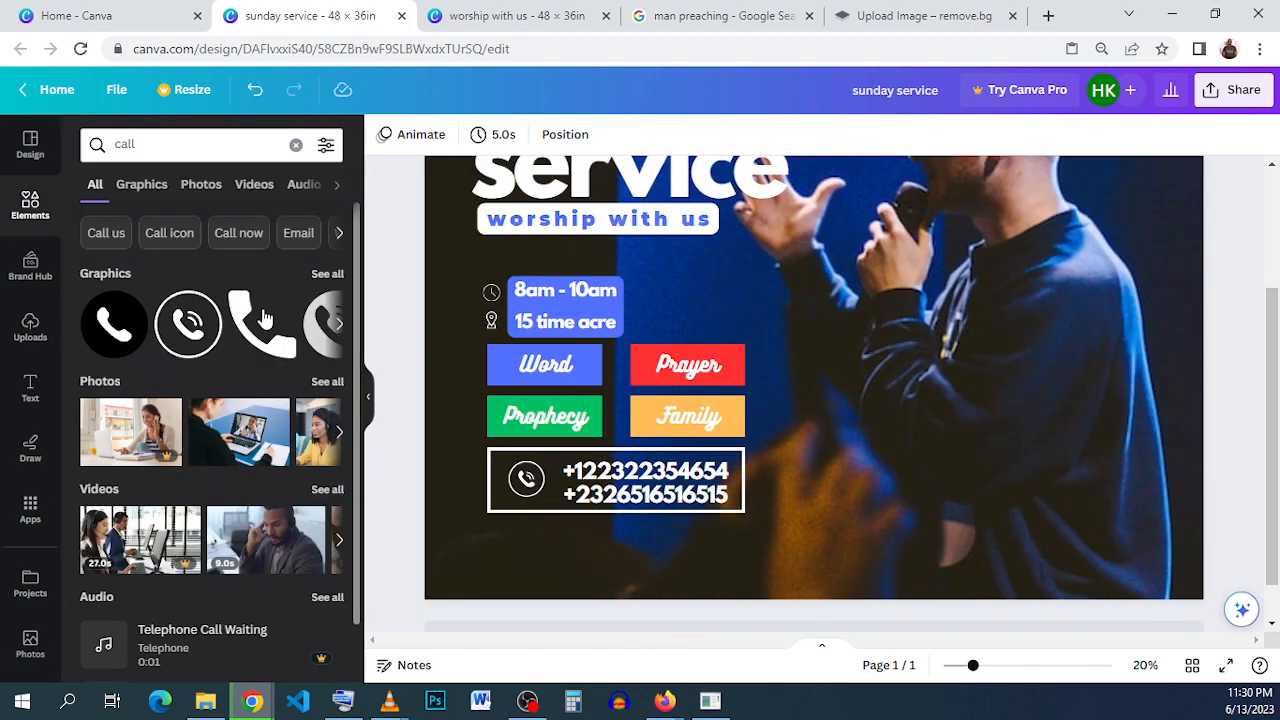
pyautogui.click(35, 232)
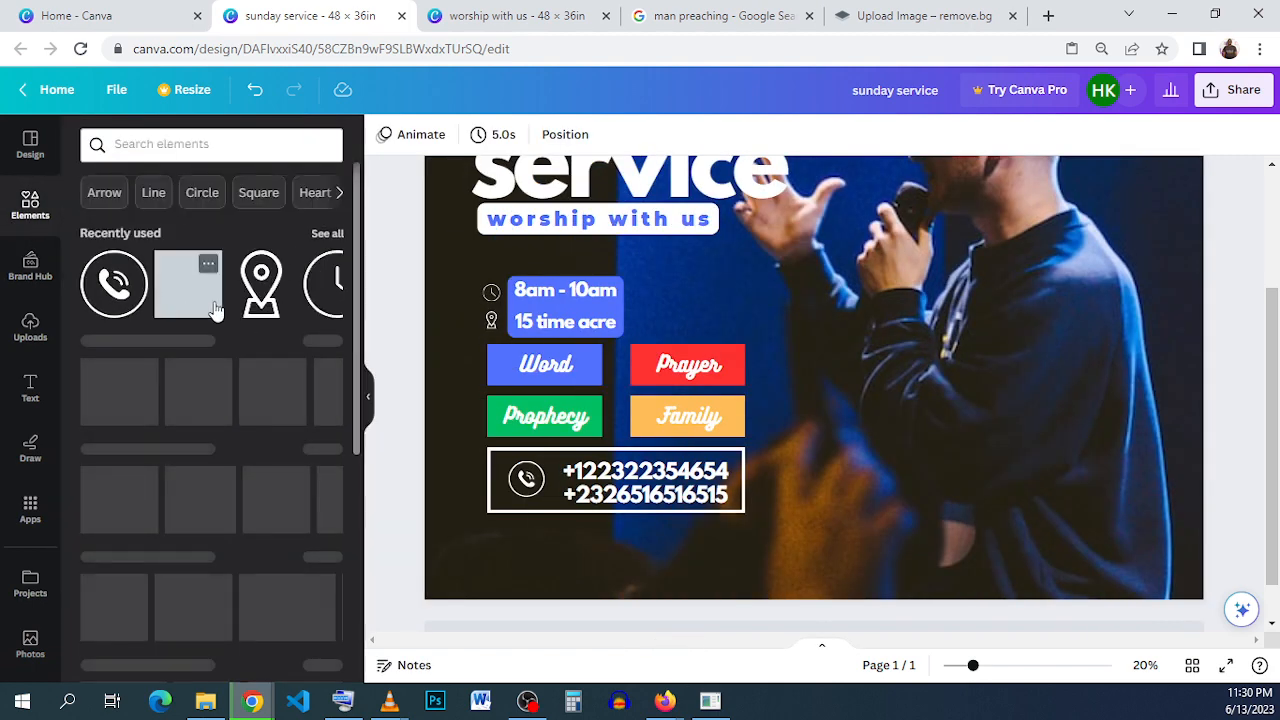
pyautogui.hotkey('ctrl', 'v')
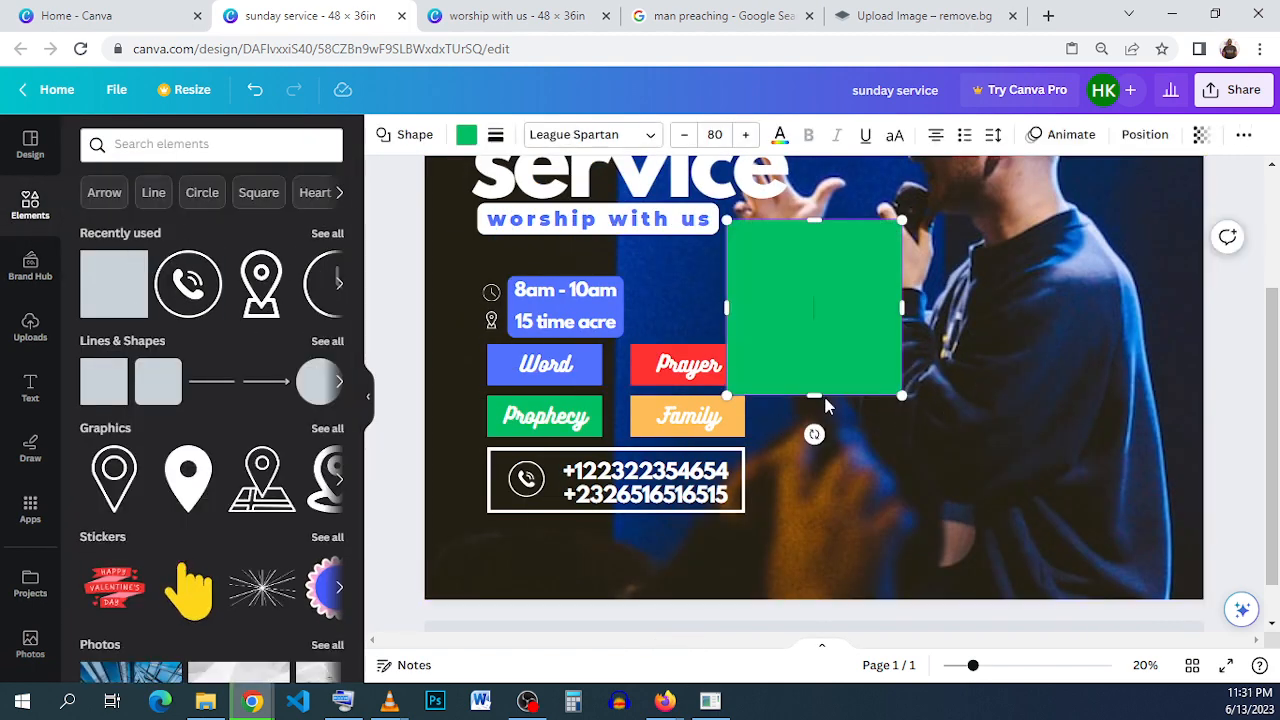
pyautogui.moveTo(880, 330); pyautogui.dragTo(550, 672)
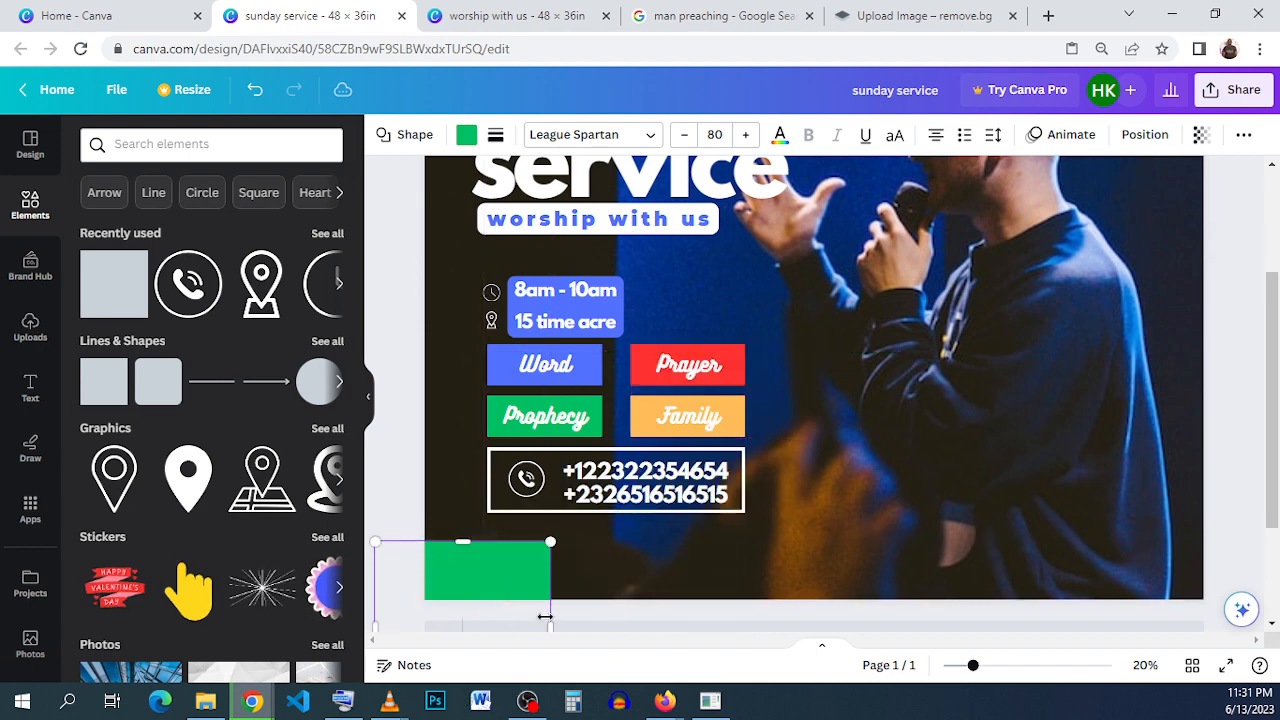
pyautogui.moveTo(548, 614); pyautogui.dragTo(1210, 604)
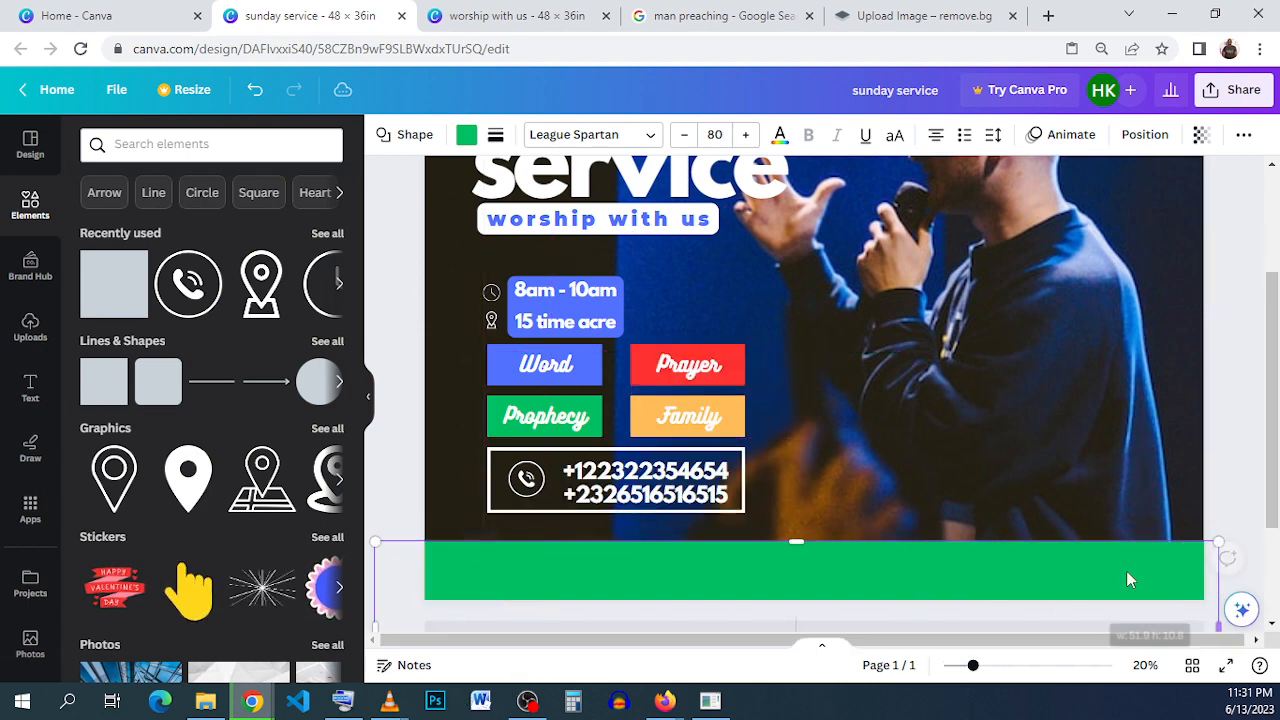
# - Recolor the green footer bar with the dark navy blue from the photo colors
pyautogui.click(467, 134)
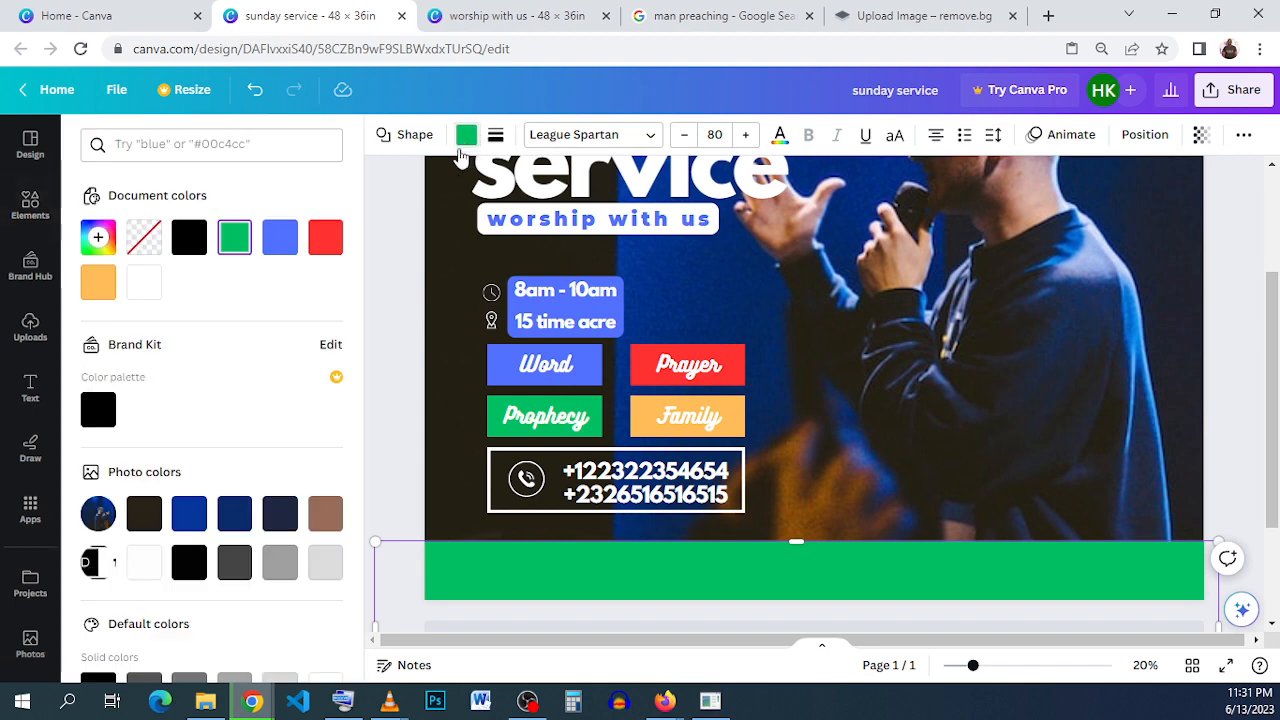
pyautogui.click(187, 518)
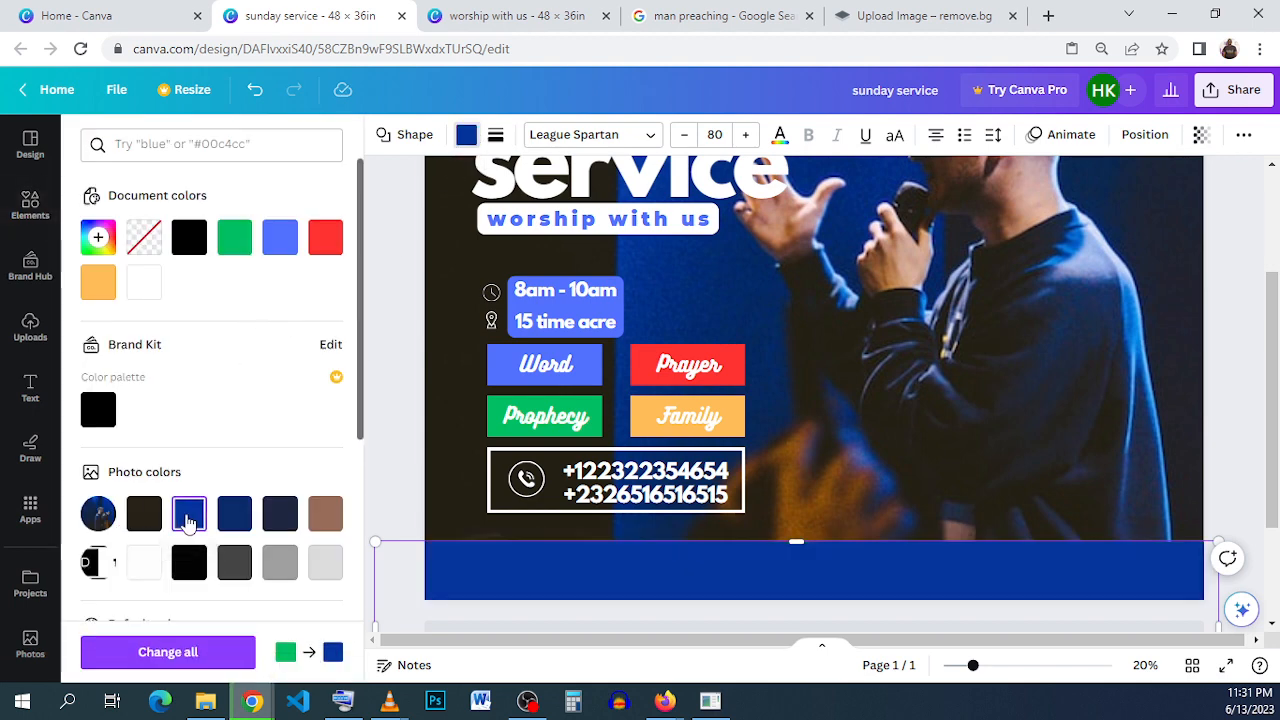
pyautogui.click(235, 517)
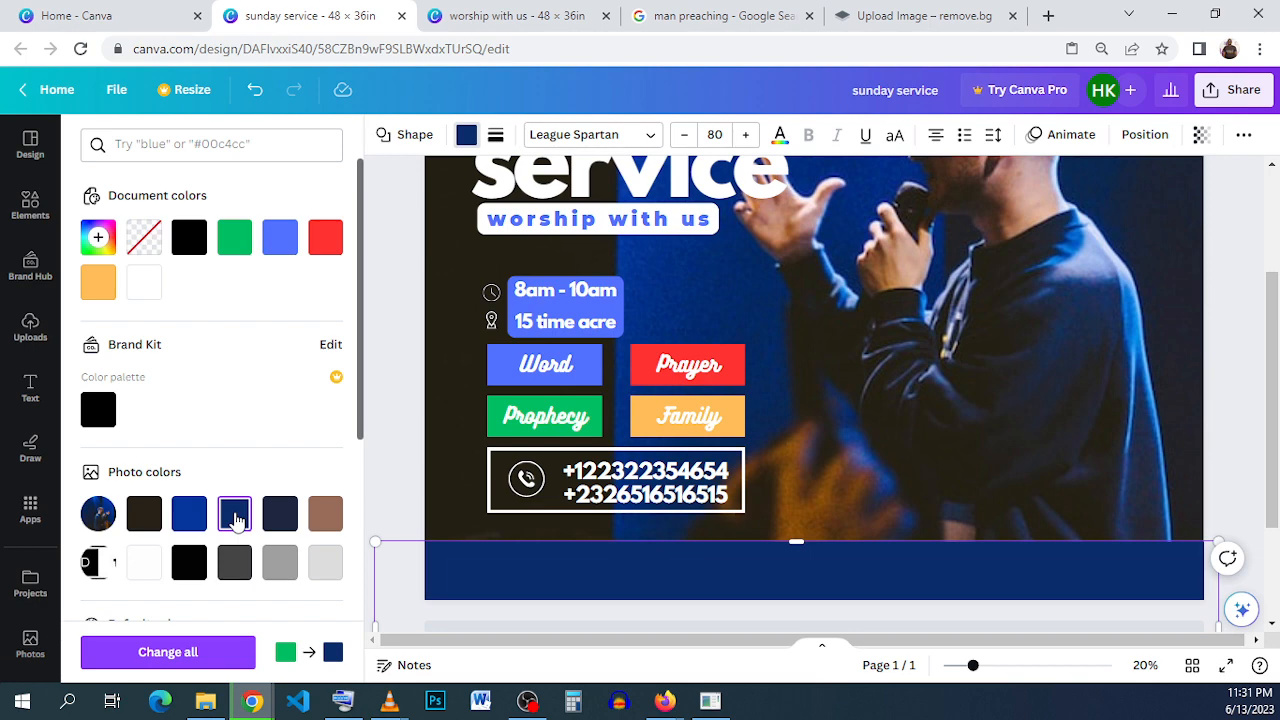
# - Copy the "123216546.org" text from the "worship with us" design's footer onto the "sunday service" footer bar and lower the bar slightly
pyautogui.click(450, 18)
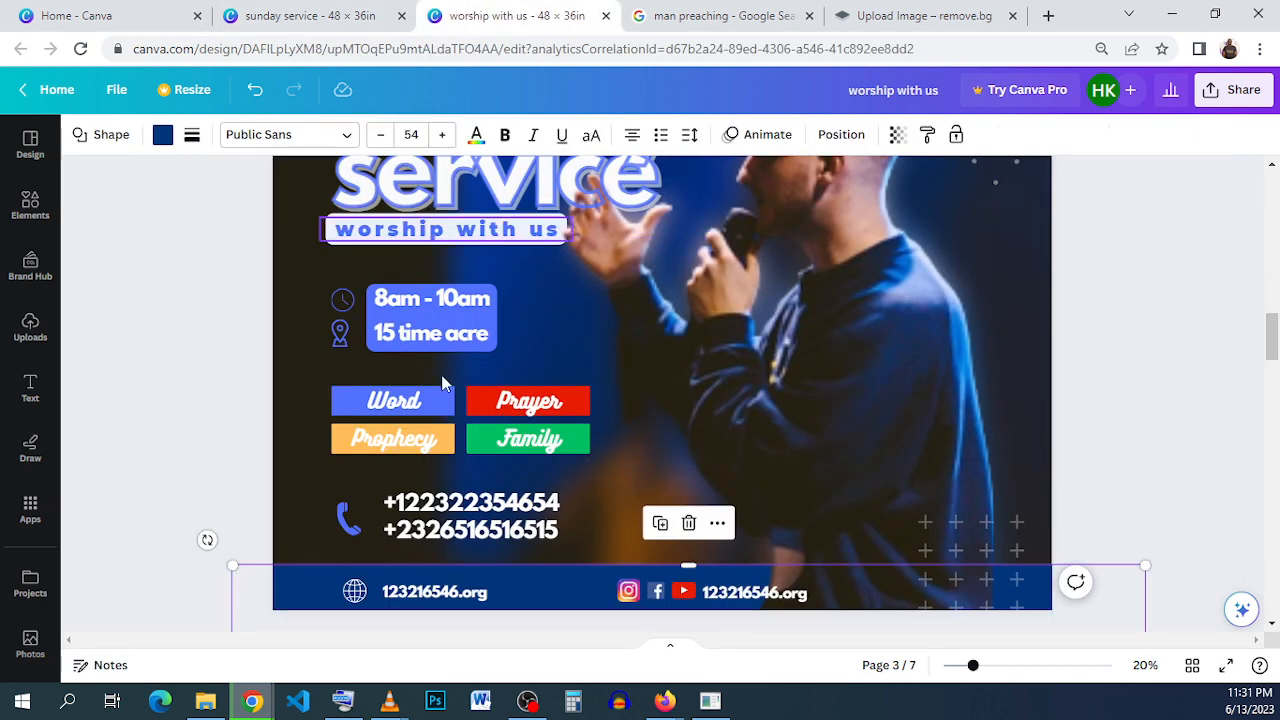
pyautogui.click(410, 598)
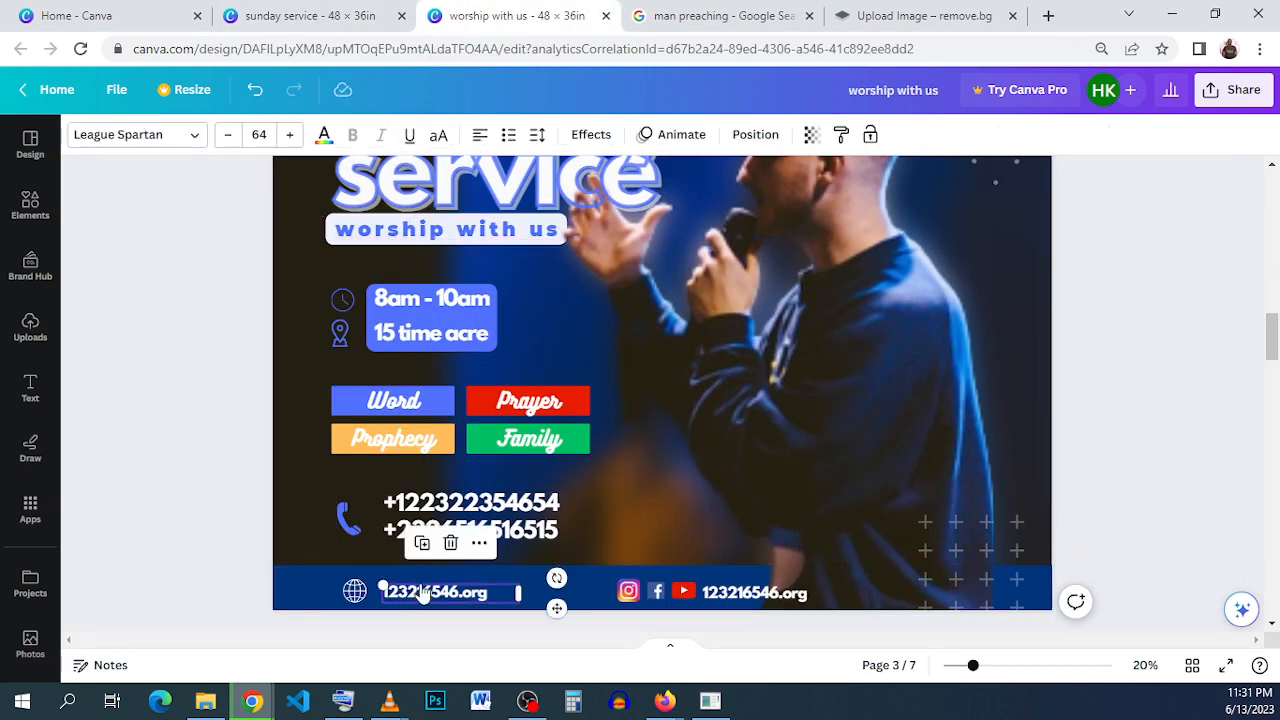
pyautogui.rightClick(422, 594)
pyautogui.click(445, 289)
pyautogui.click(340, 18)
pyautogui.rightClick(594, 544)
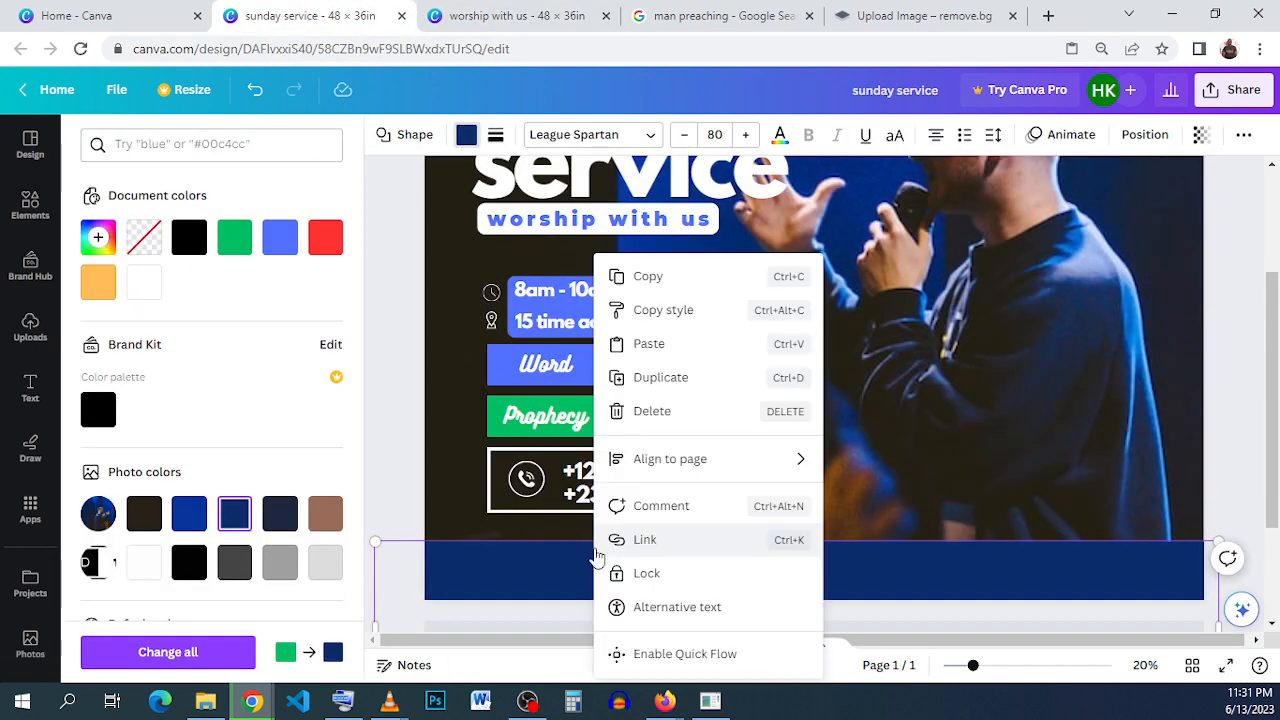
pyautogui.click(673, 350)
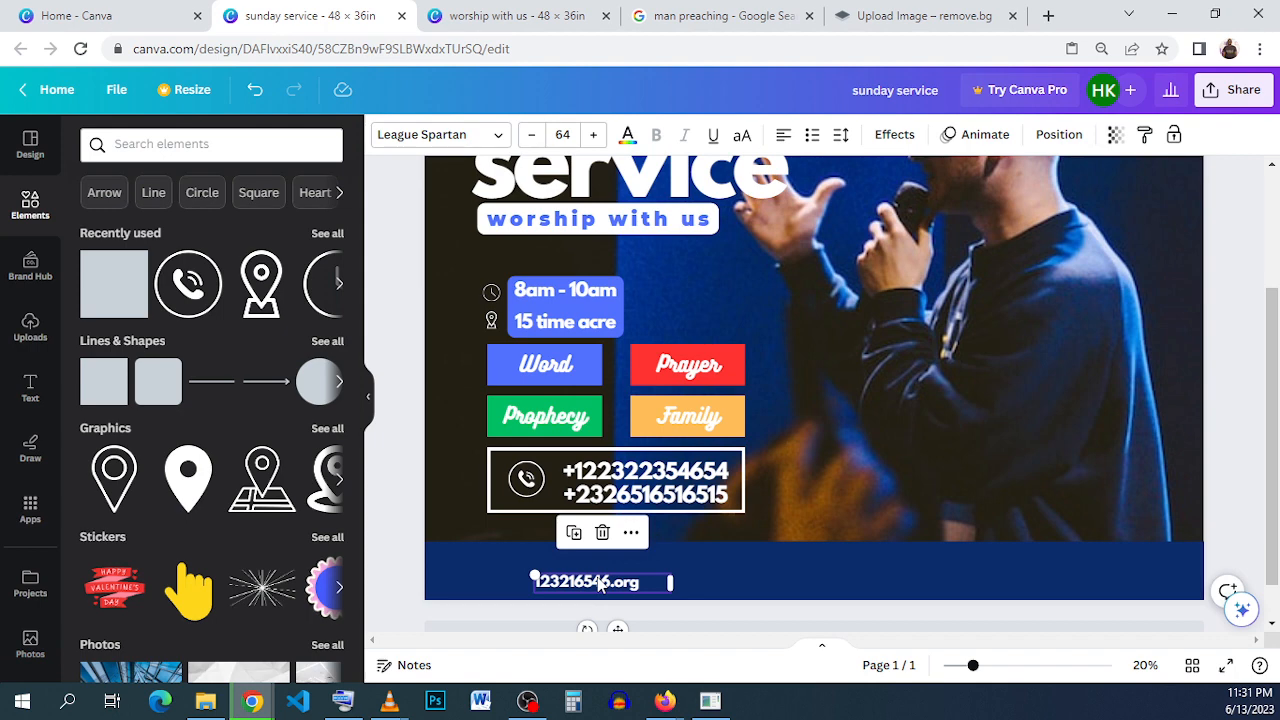
pyautogui.click(697, 552)
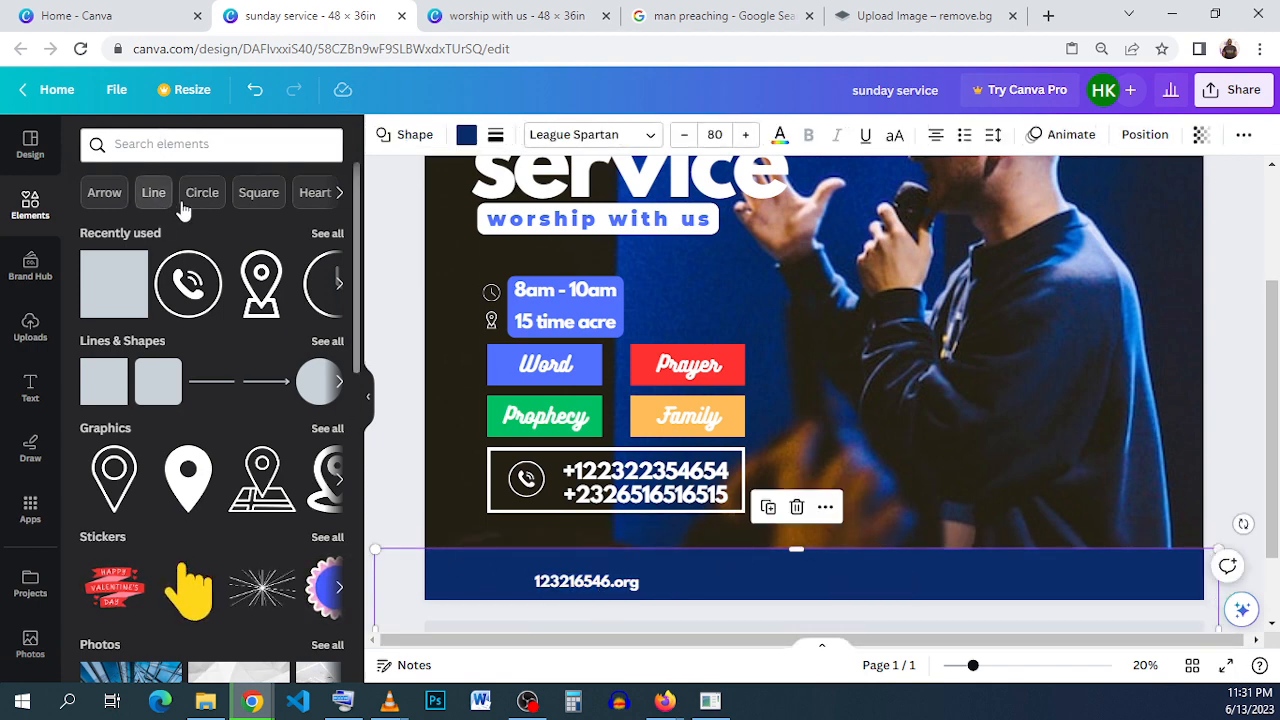
# - Search the elements for "globe", add the black line globe graphic and shrink it to a small icon beside the website text
pyautogui.click(213, 146)
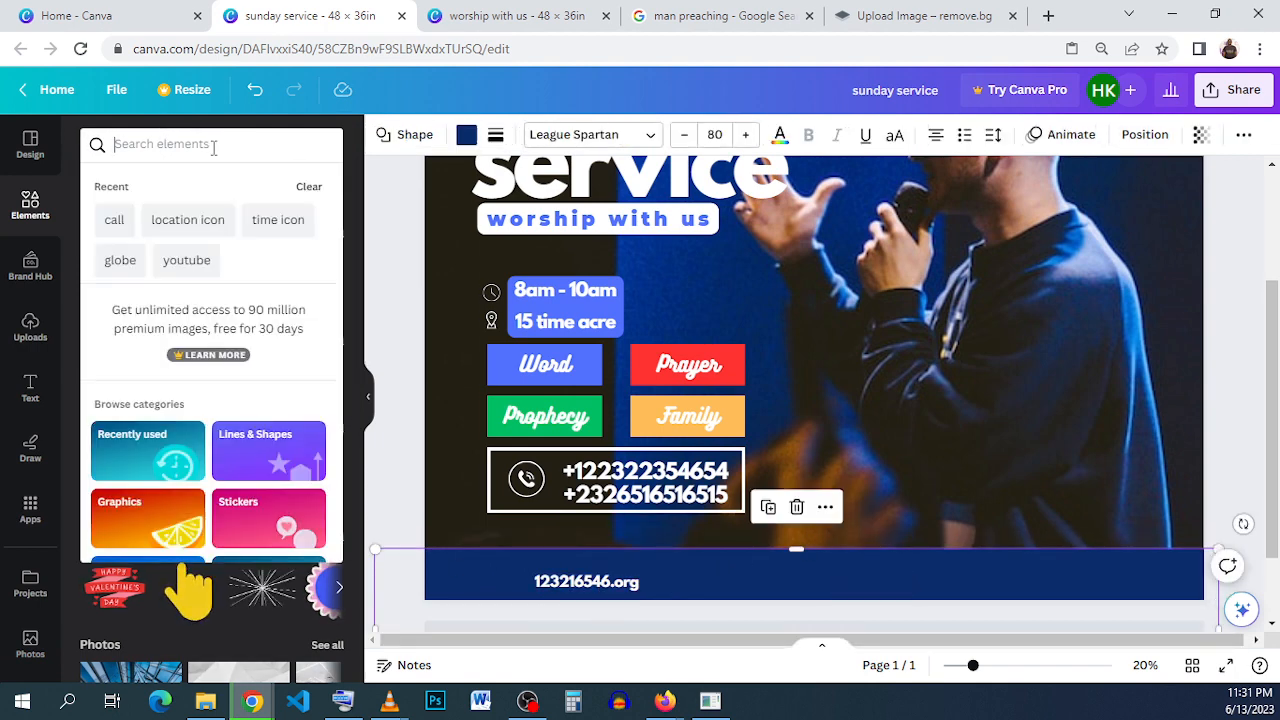
pyautogui.click(120, 260)
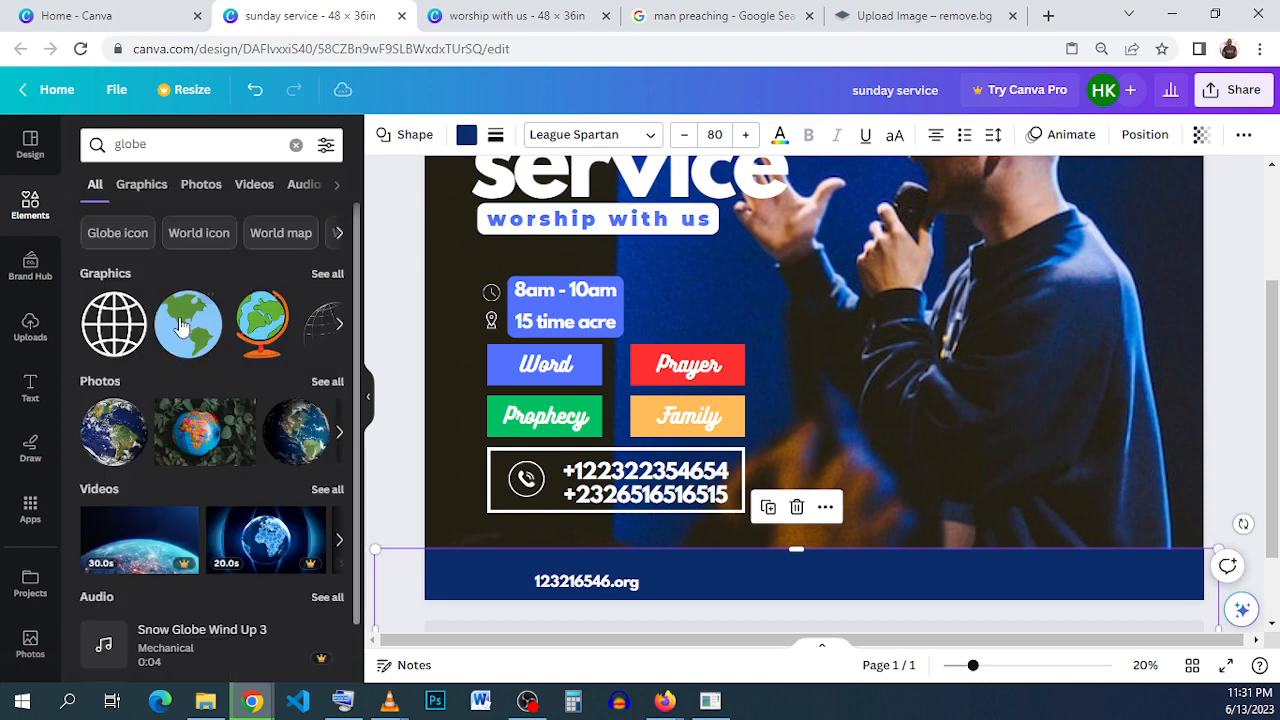
pyautogui.click(114, 323)
pyautogui.moveTo(735, 407); pyautogui.dragTo(631, 516)
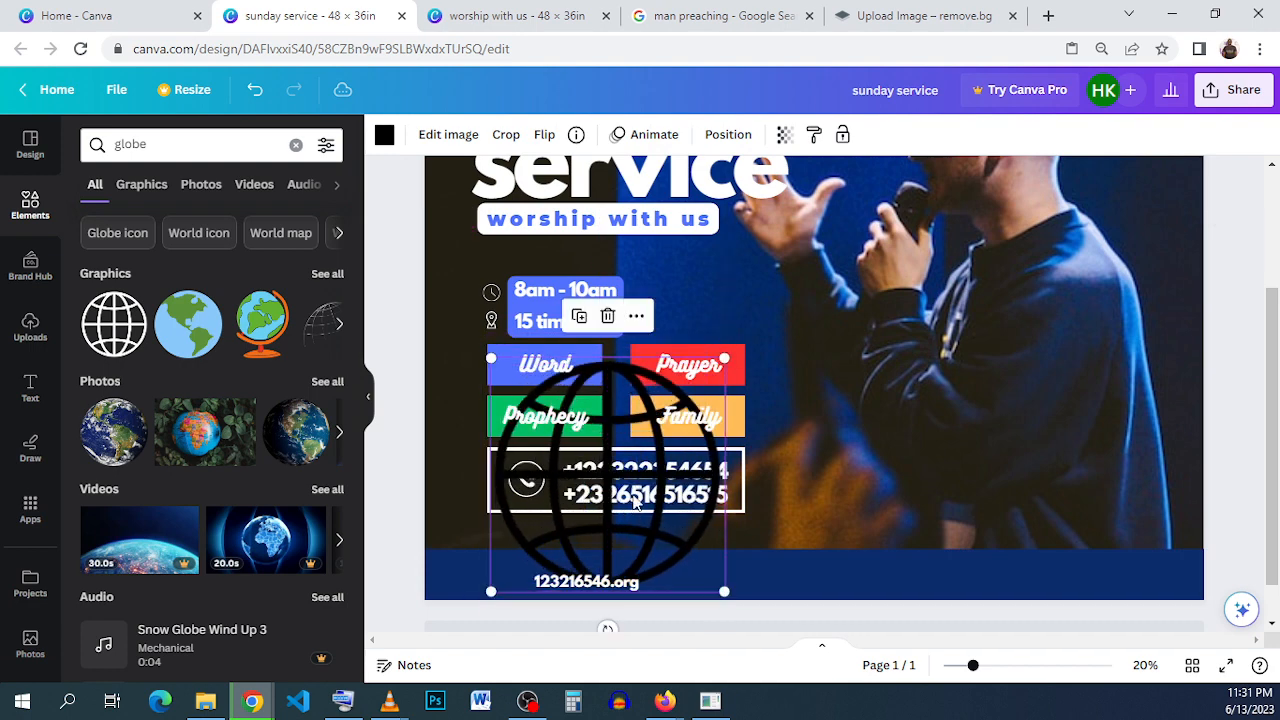
pyautogui.moveTo(724, 358); pyautogui.dragTo(534, 597)
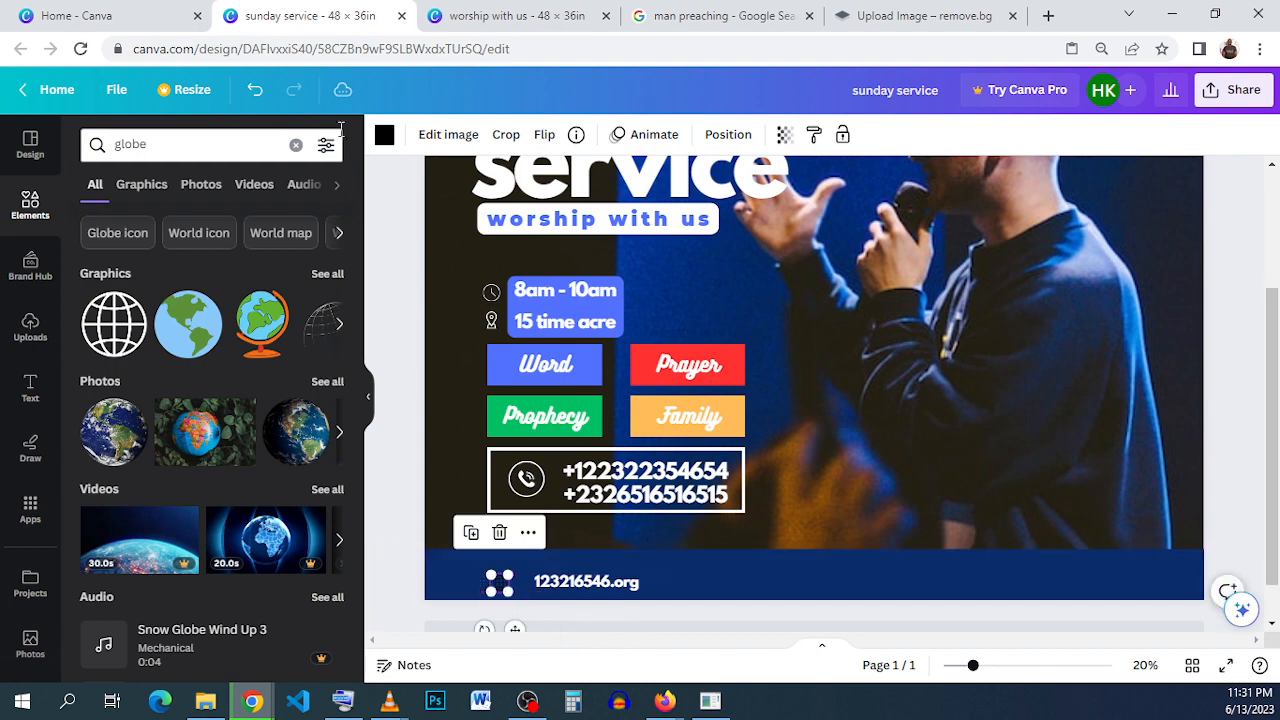
# - Recolor the globe icon in the footer bar white
pyautogui.click(384, 135)
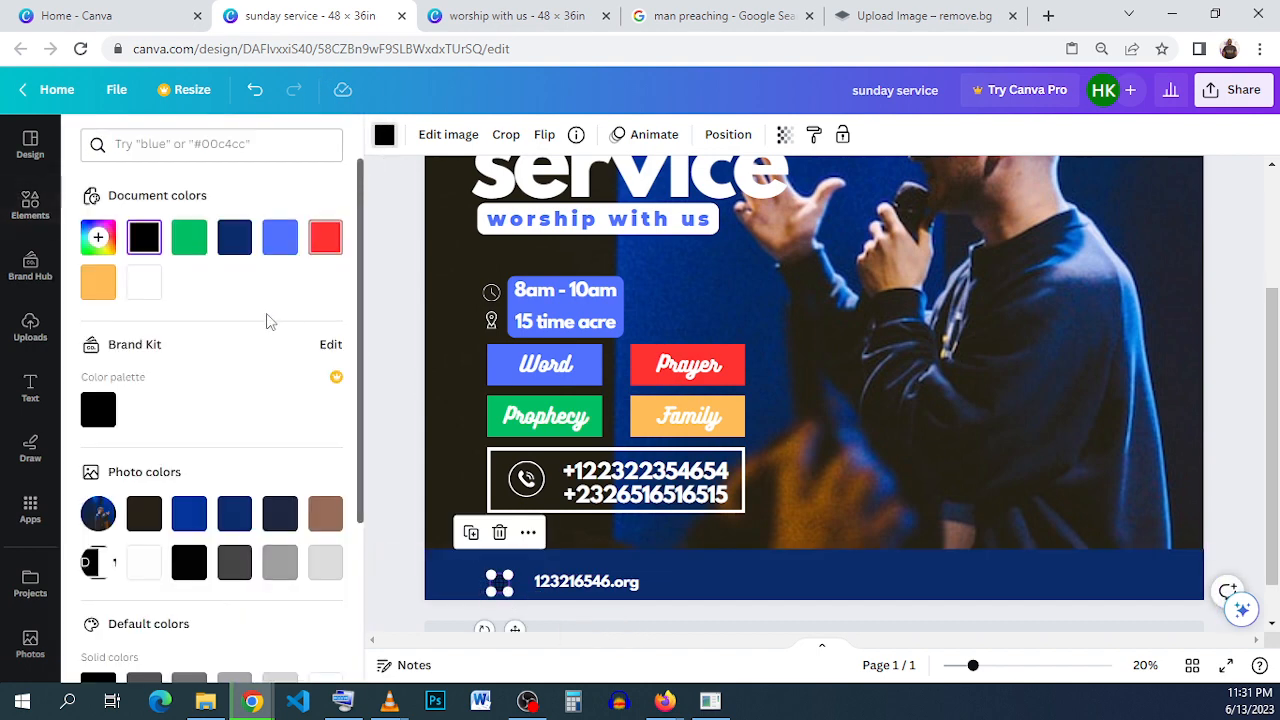
pyautogui.click(145, 287)
pyautogui.click(723, 571)
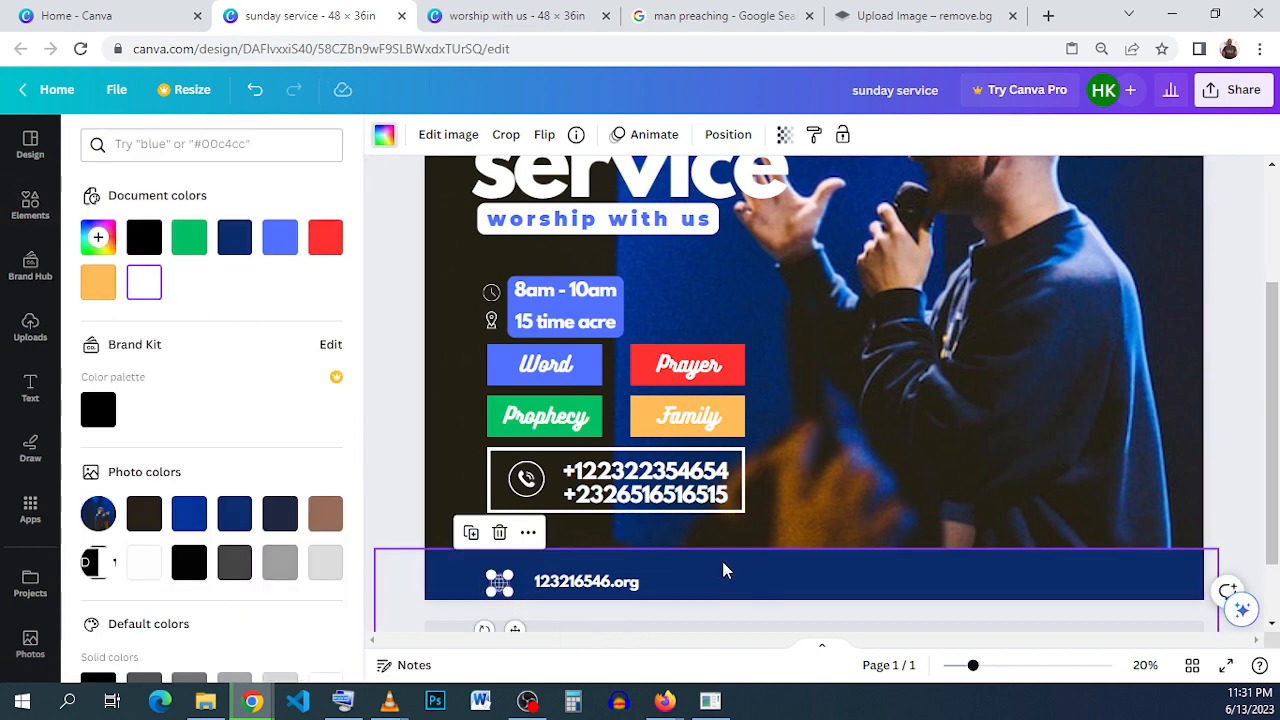
# - Shift the globe icon slightly left and move the website text left, closer to the icon
pyautogui.click(497, 585)
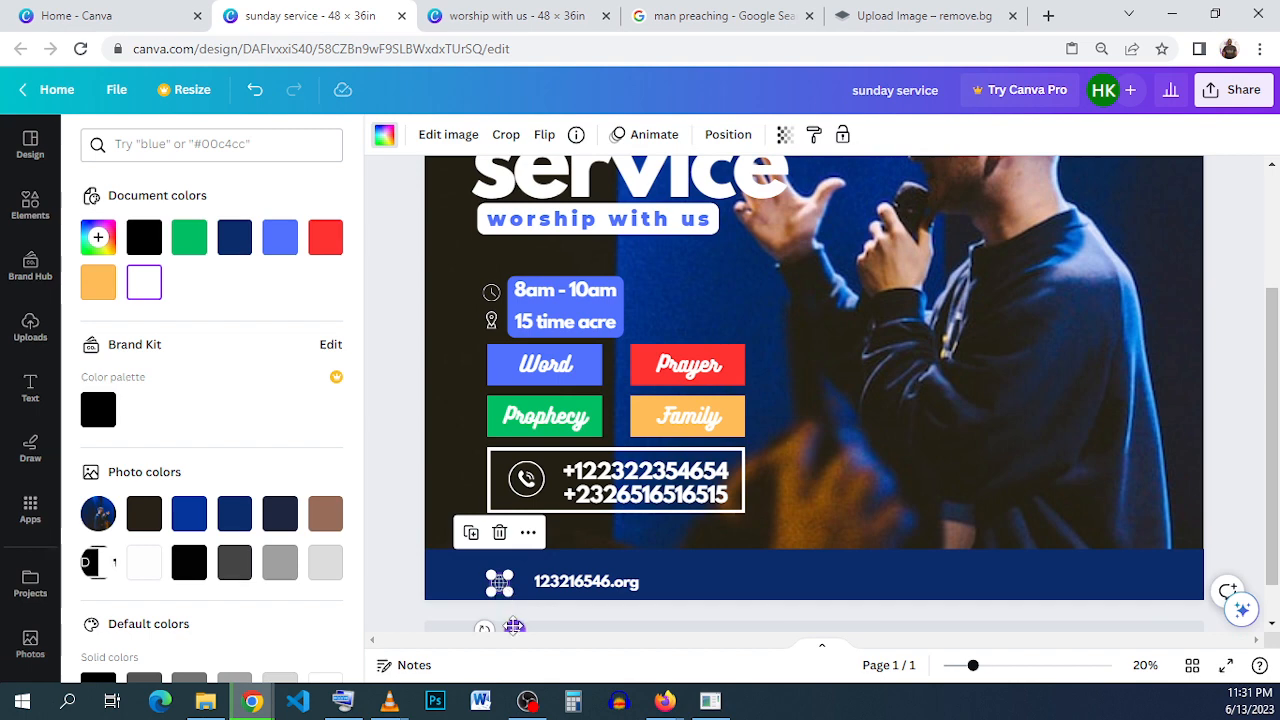
pyautogui.moveTo(514, 626); pyautogui.dragTo(516, 625)
pyautogui.click(580, 585)
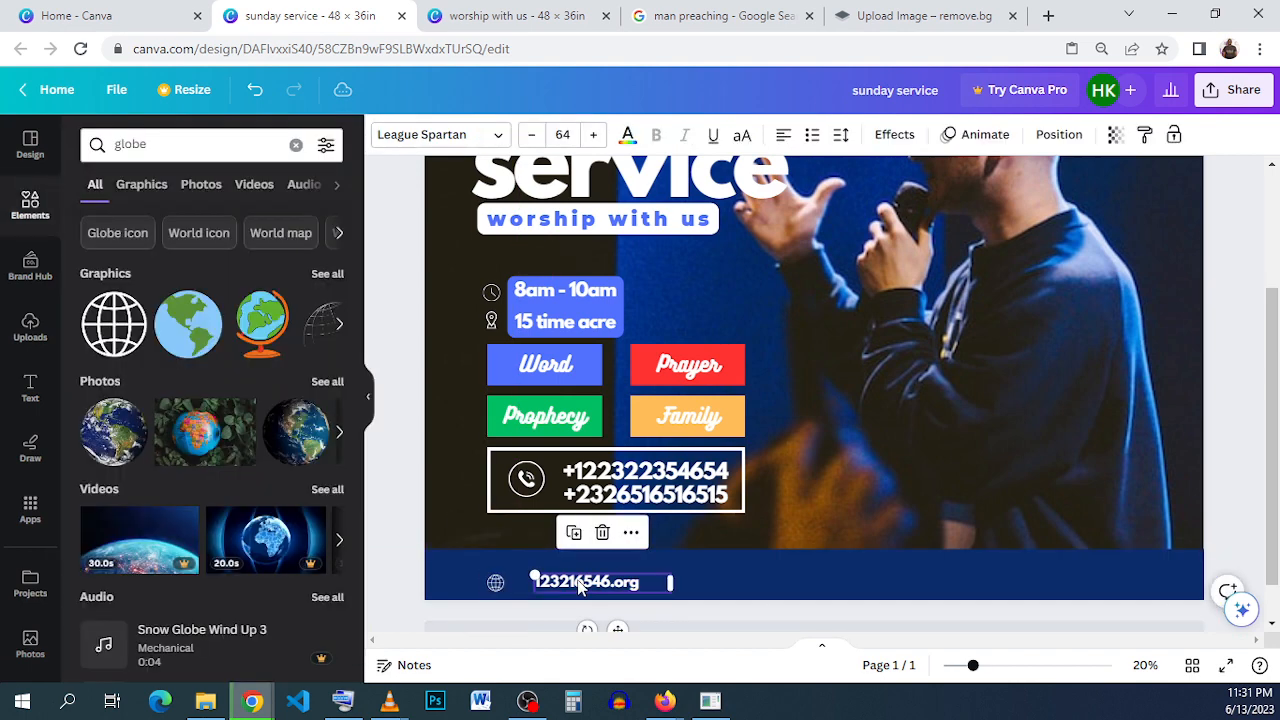
pyautogui.press('Left')
pyautogui.press('Left')
pyautogui.press('Left')
pyautogui.press('Left')
pyautogui.press('Left')
pyautogui.press('Left')
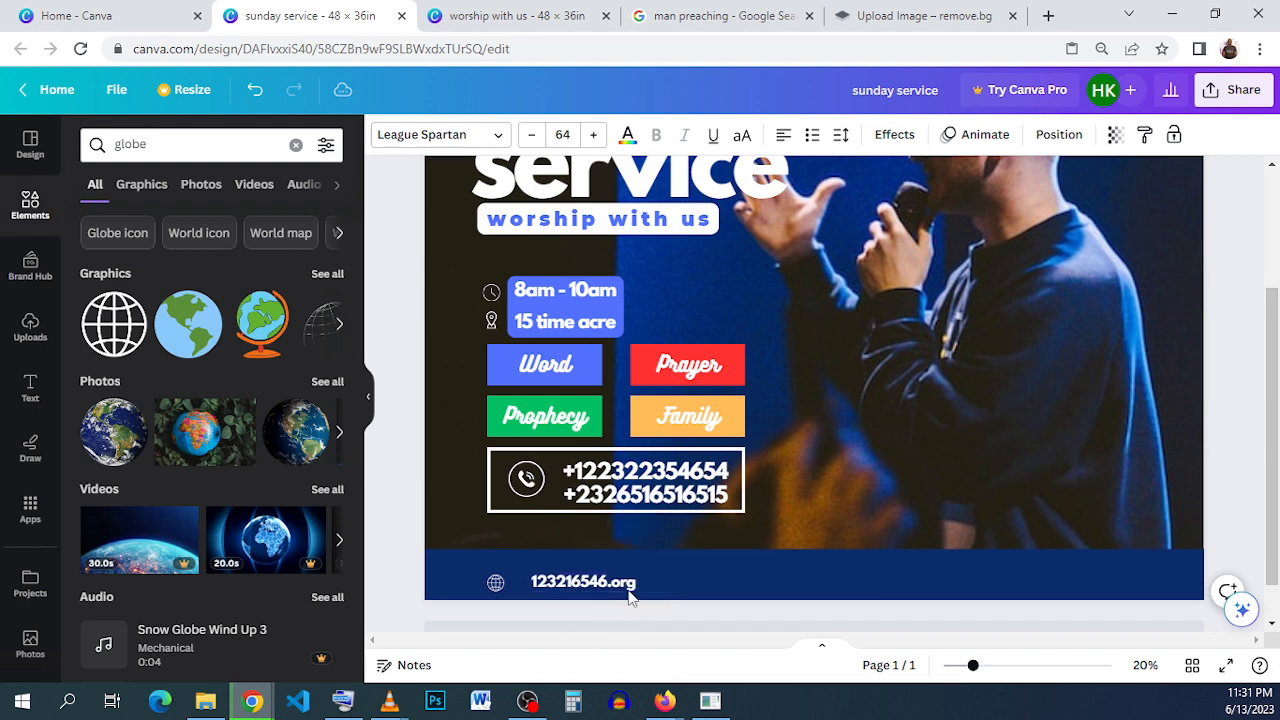
pyautogui.press('Left')
pyautogui.press('Left')
pyautogui.press('Left')
pyautogui.press('Left')
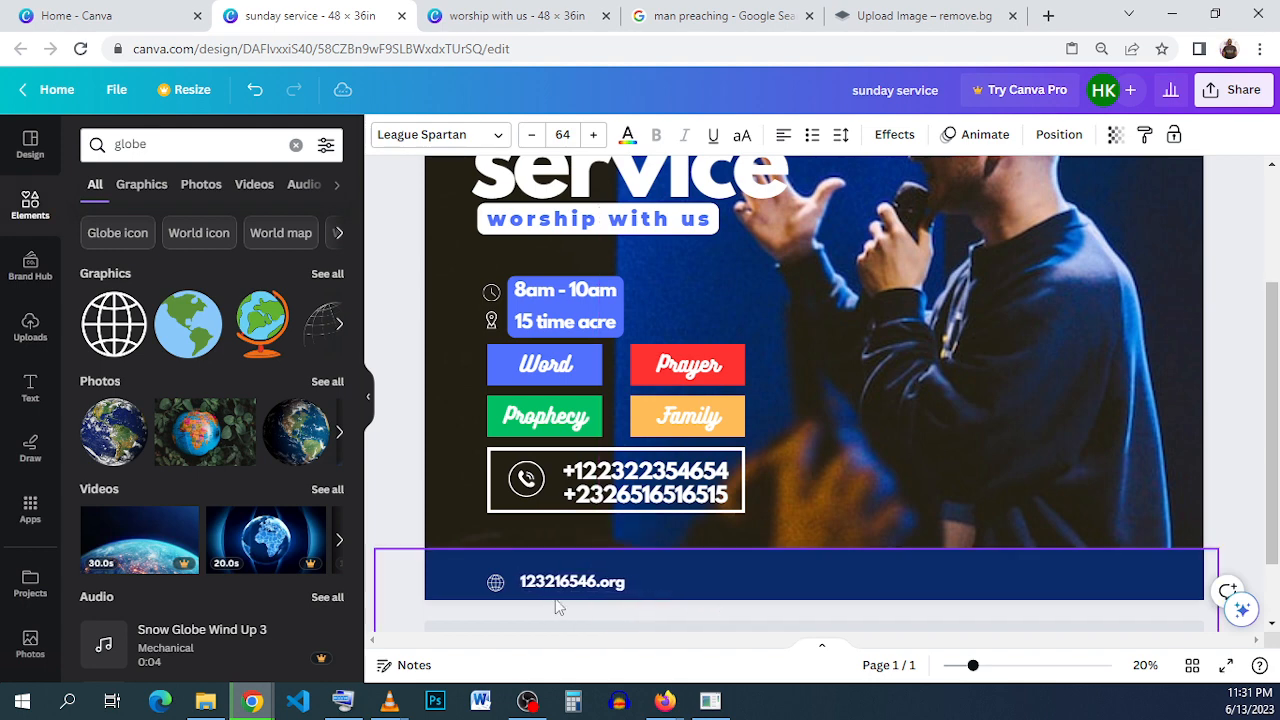
# - Nudge the globe icon up to line up with the website text and bring the text a little closer to it
pyautogui.click(496, 583)
pyautogui.press('Up')
pyautogui.press('Up')
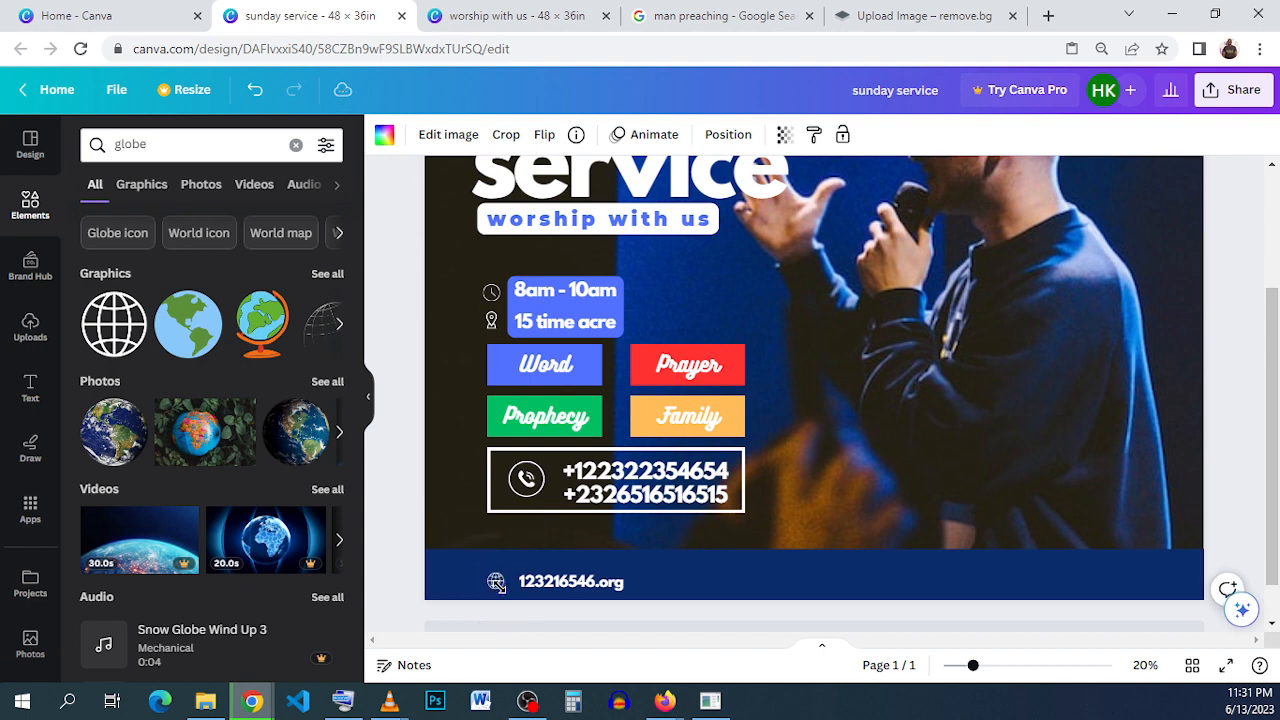
pyautogui.click(549, 591)
pyautogui.press('Left')
pyautogui.press('Left')
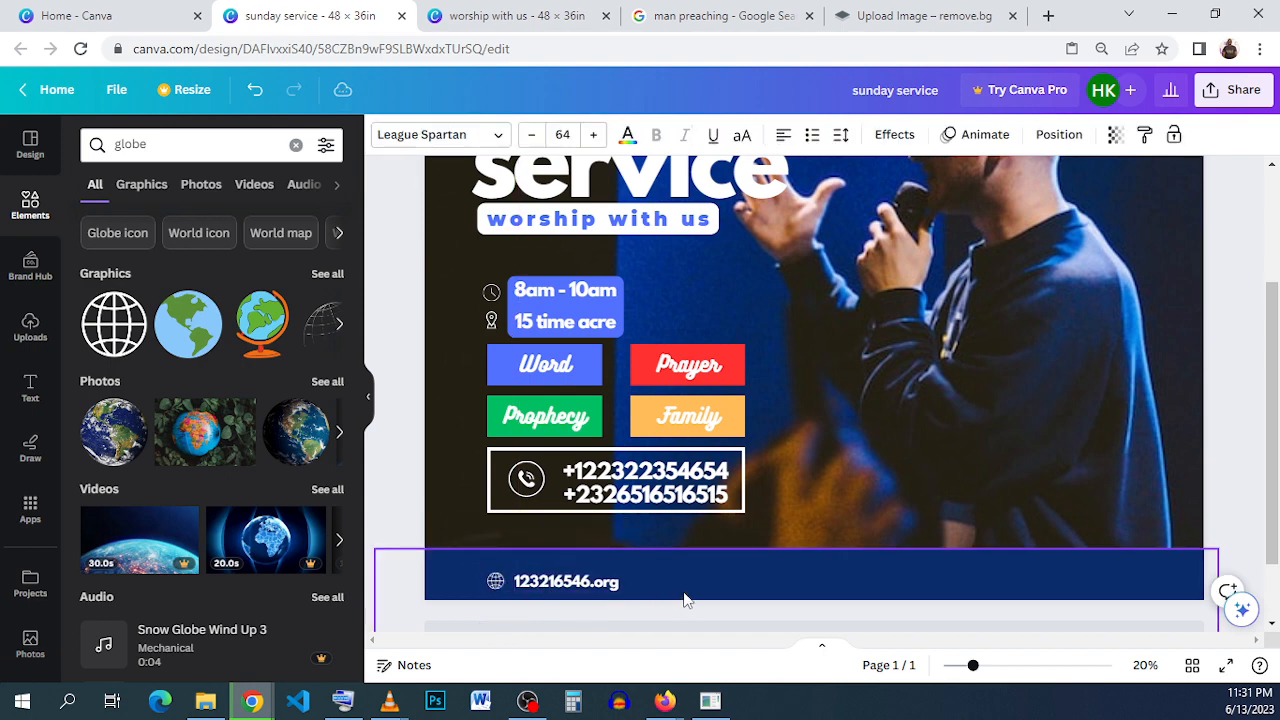
pyautogui.click(699, 584)
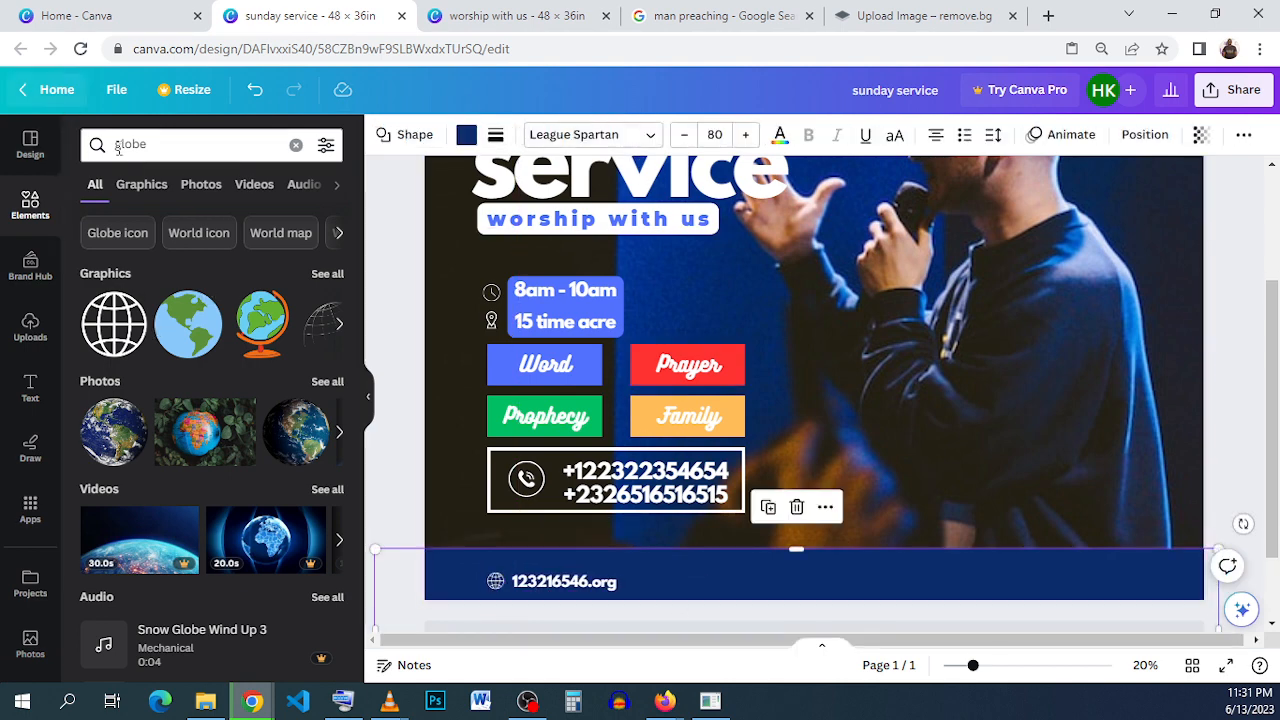
# - Search the elements for "facebook", add the round blue Facebook logo and shrink it onto the footer bar, right of the website text
pyautogui.click(178, 148)
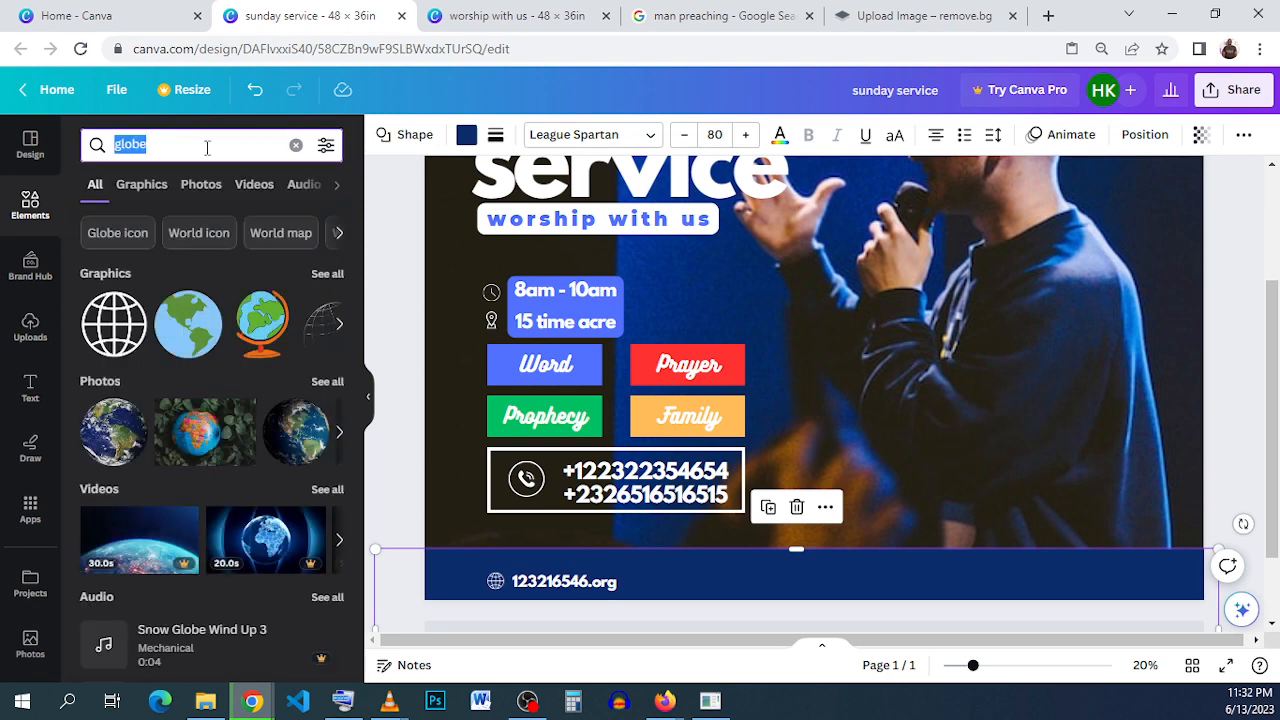
pyautogui.write('face')
pyautogui.click(206, 217)
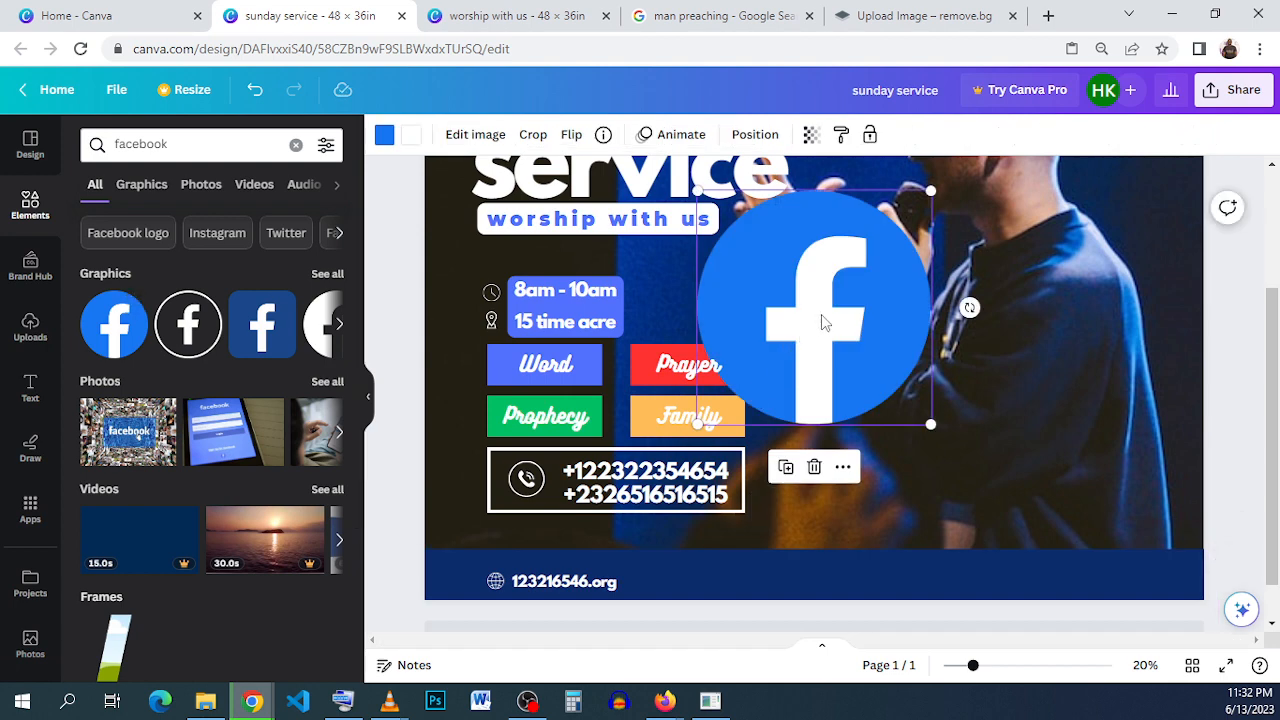
pyautogui.moveTo(821, 314); pyautogui.dragTo(766, 481)
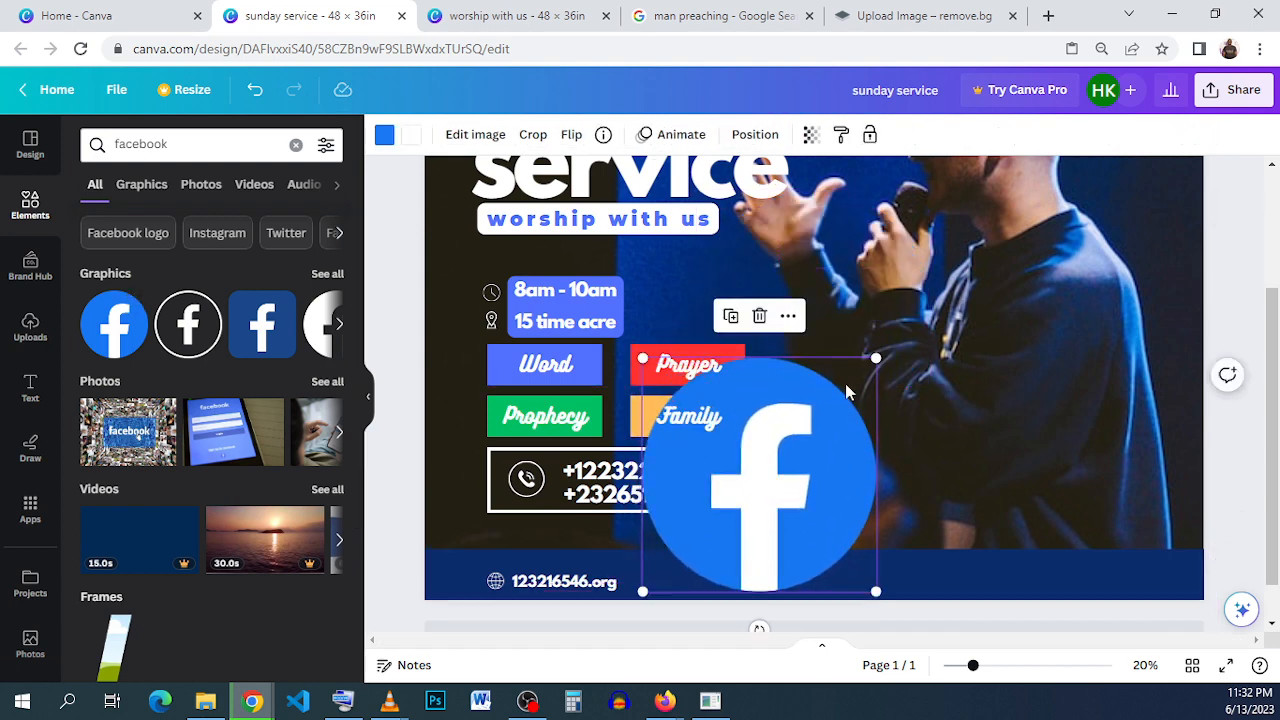
pyautogui.moveTo(874, 362); pyautogui.dragTo(695, 627)
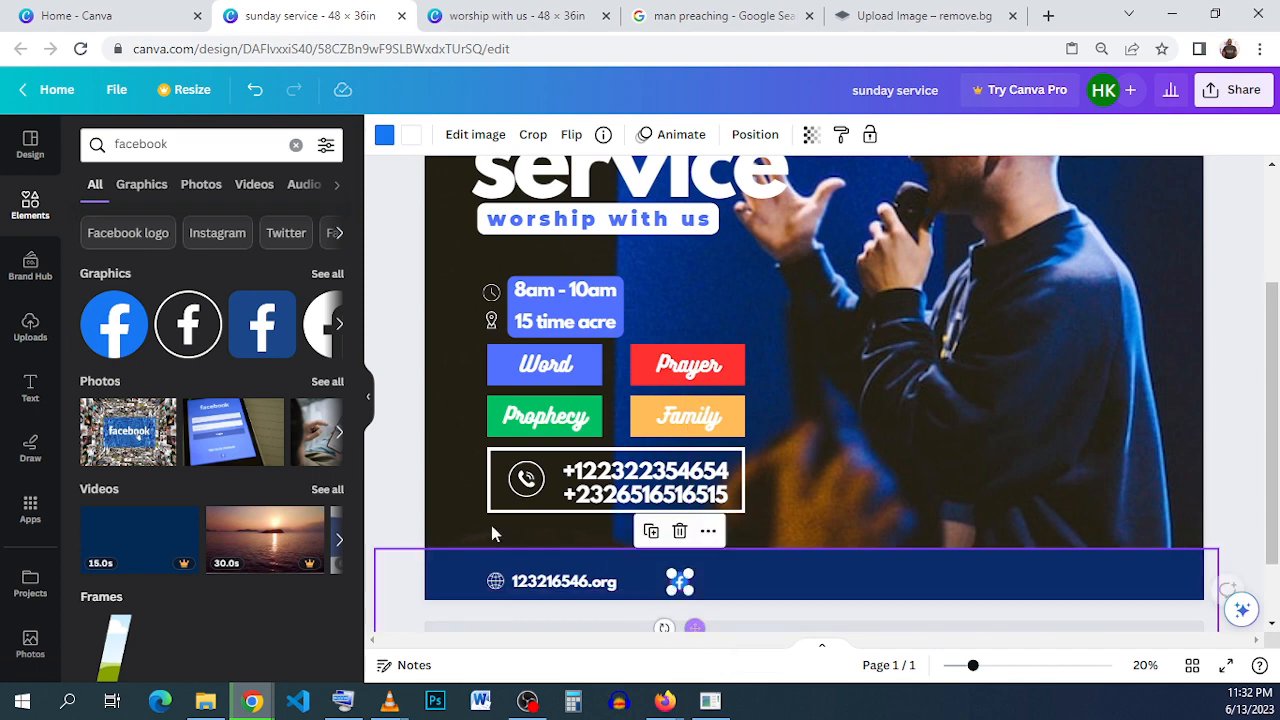
# - Search the elements for "Instagram", add the gradient Instagram logo and shrink it onto the footer bar beside the Facebook icon
pyautogui.click(217, 232)
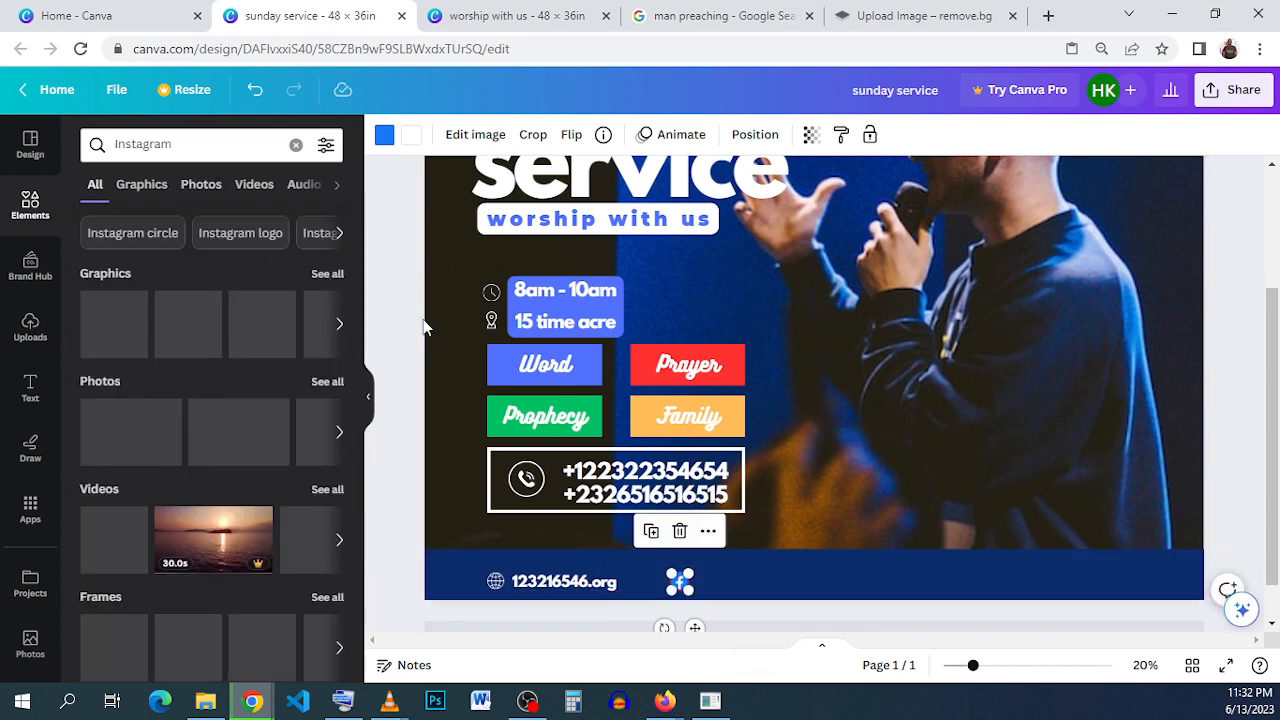
pyautogui.click(120, 358)
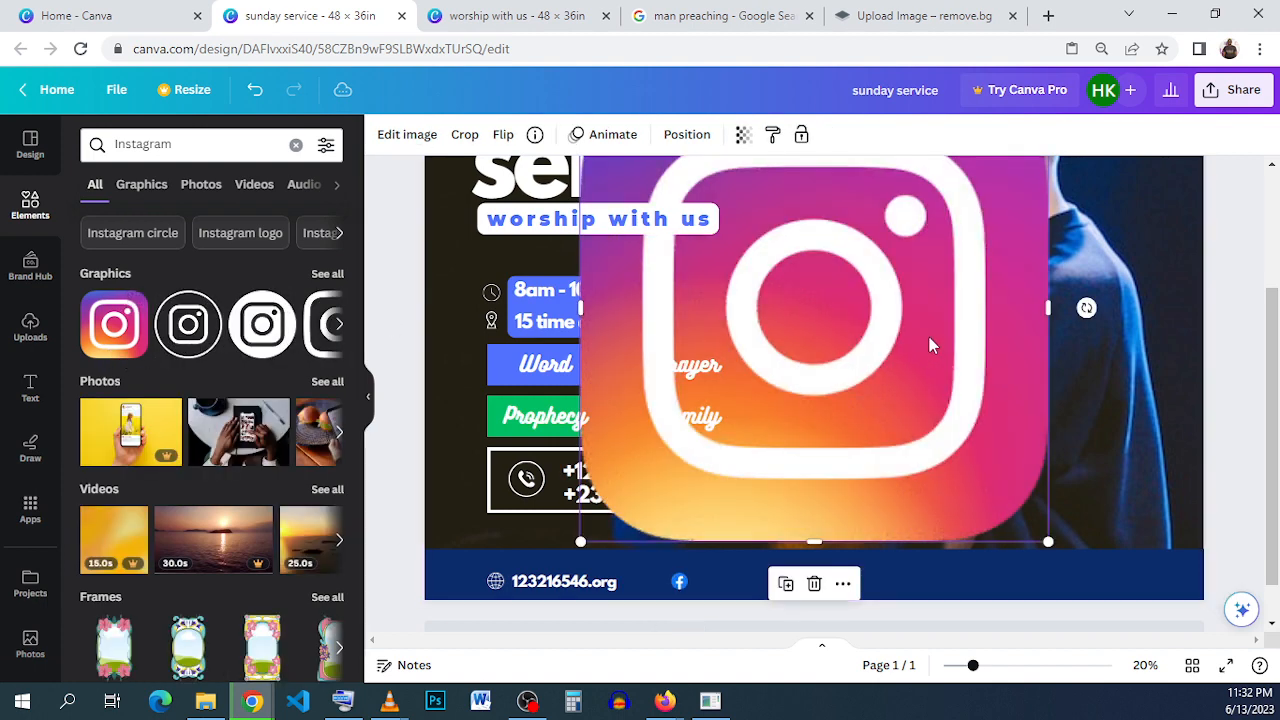
pyautogui.moveTo(929, 343); pyautogui.dragTo(1040, 390)
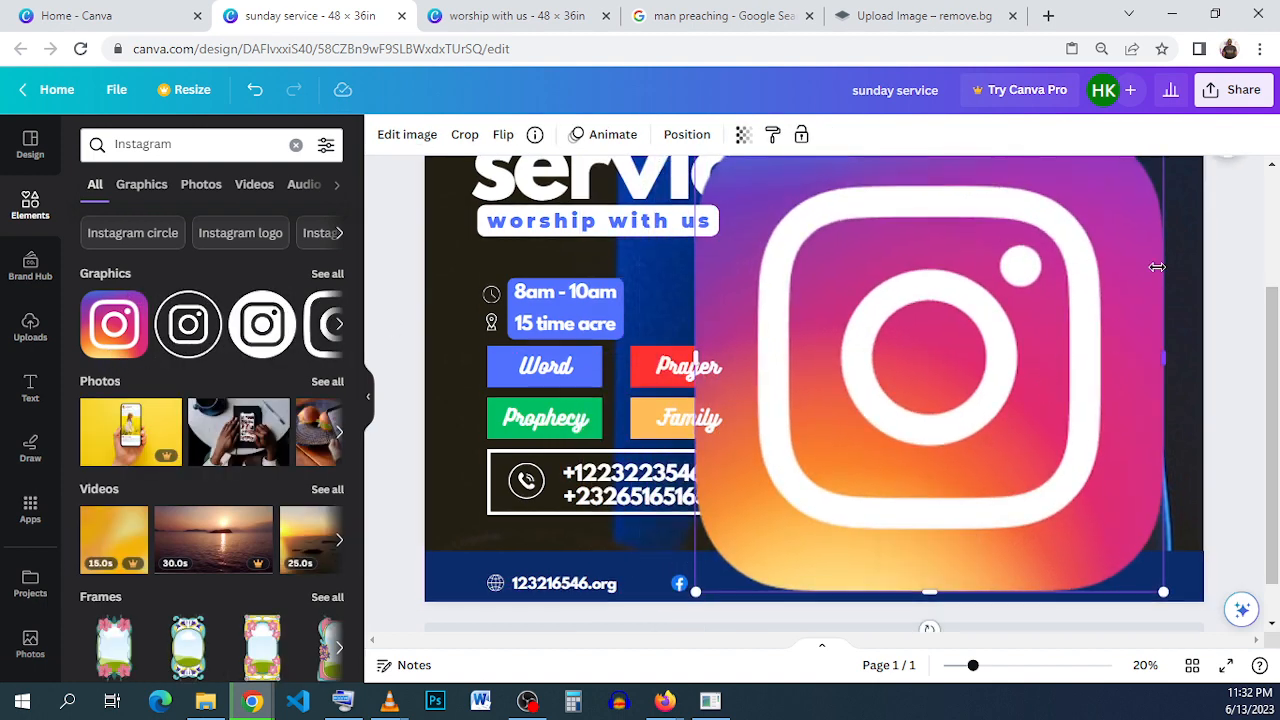
pyautogui.scroll(1, 1159, 262)
pyautogui.moveTo(1166, 218); pyautogui.dragTo(749, 606)
pyautogui.scroll(-1, 920, 493)
pyautogui.click(786, 584)
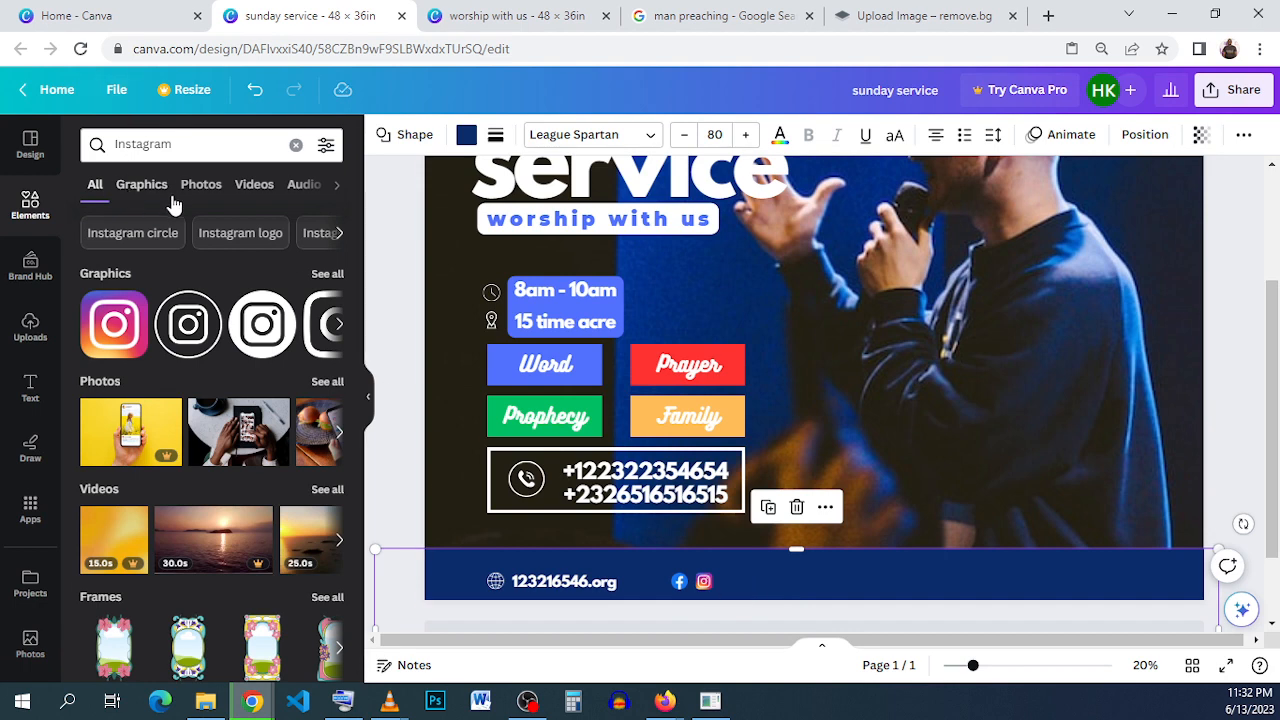
# - Search the elements for "youtube", add the red YouTube play logo and shrink it onto the footer bar beside the Instagram icon
pyautogui.click(176, 147)
pyautogui.doubleClick(176, 147)
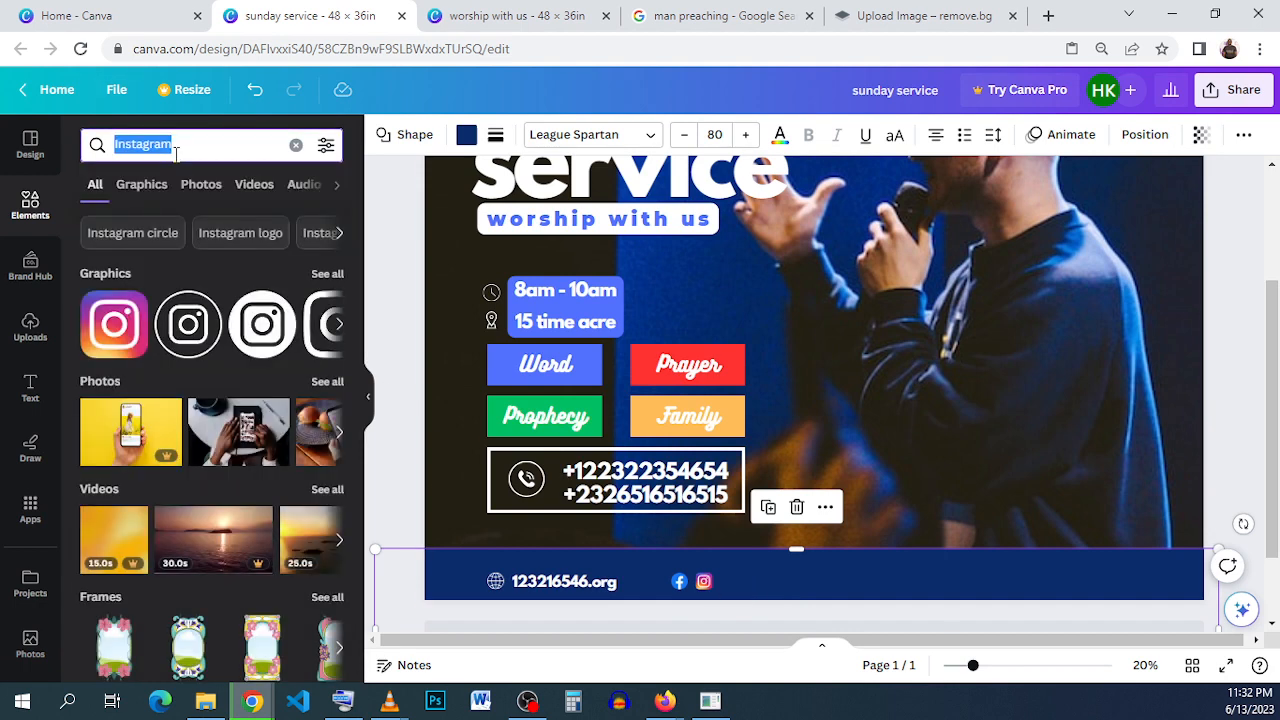
pyautogui.write('you')
pyautogui.click(196, 214)
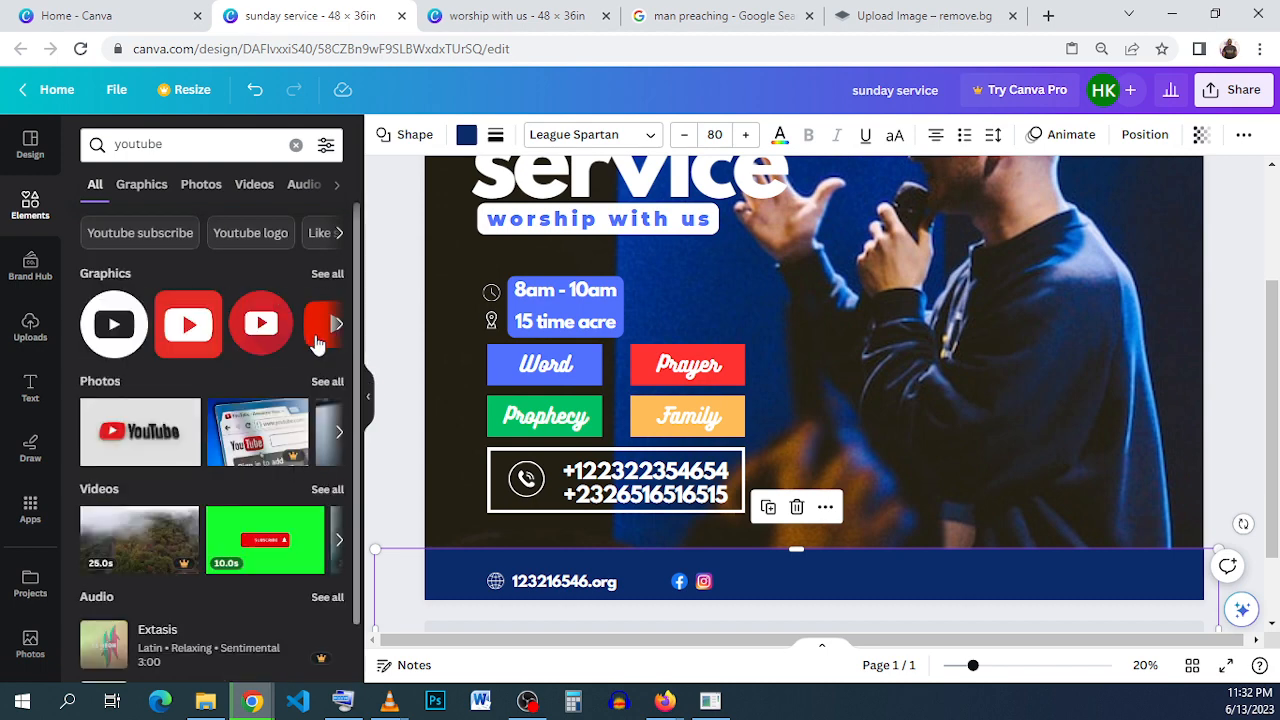
pyautogui.click(316, 342)
pyautogui.moveTo(951, 420); pyautogui.dragTo(929, 514)
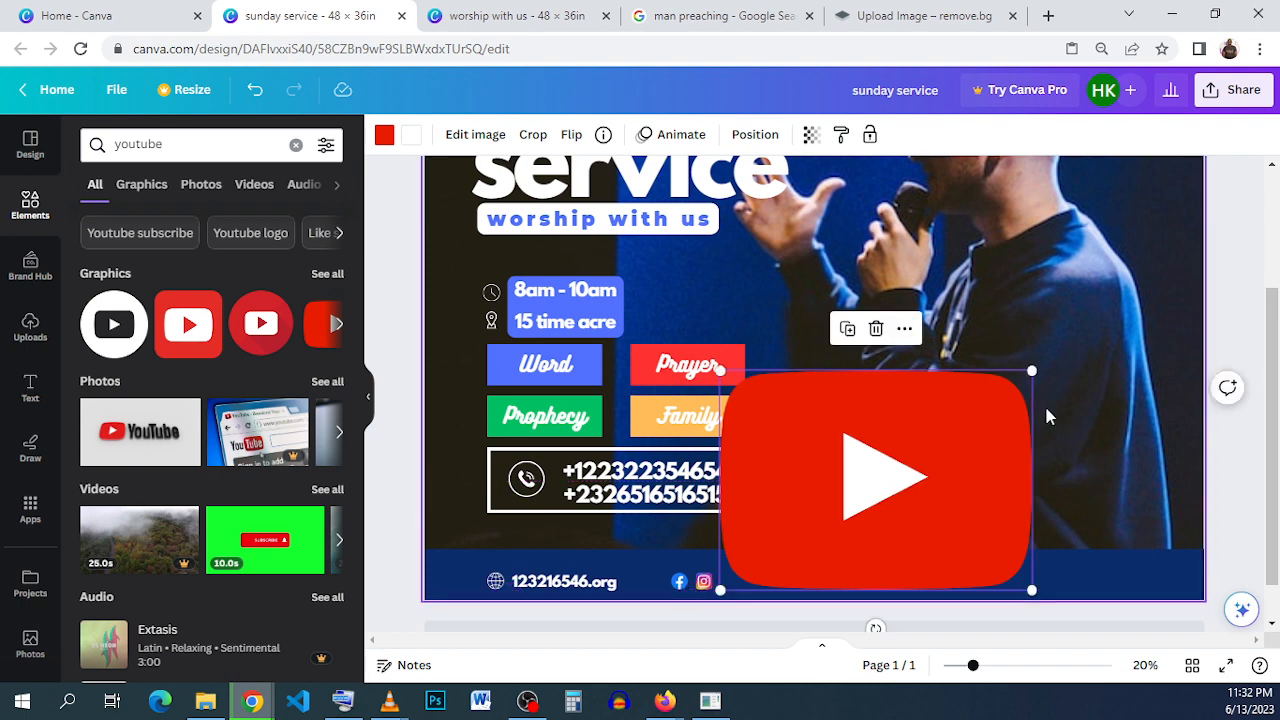
pyautogui.moveTo(1035, 375); pyautogui.dragTo(745, 572)
# - Duplicate the website text and place the copy on the footer bar just right of the YouTube icon
pyautogui.click(546, 587)
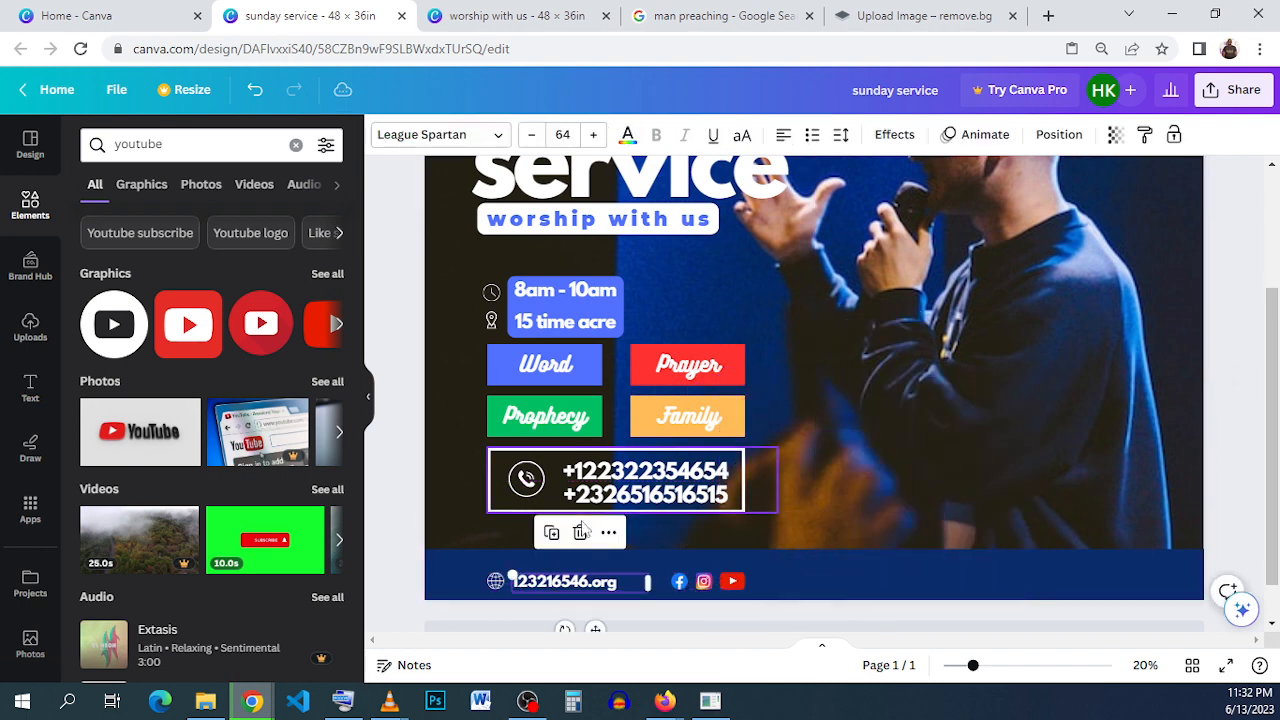
pyautogui.click(551, 535)
pyautogui.moveTo(558, 589); pyautogui.dragTo(785, 580)
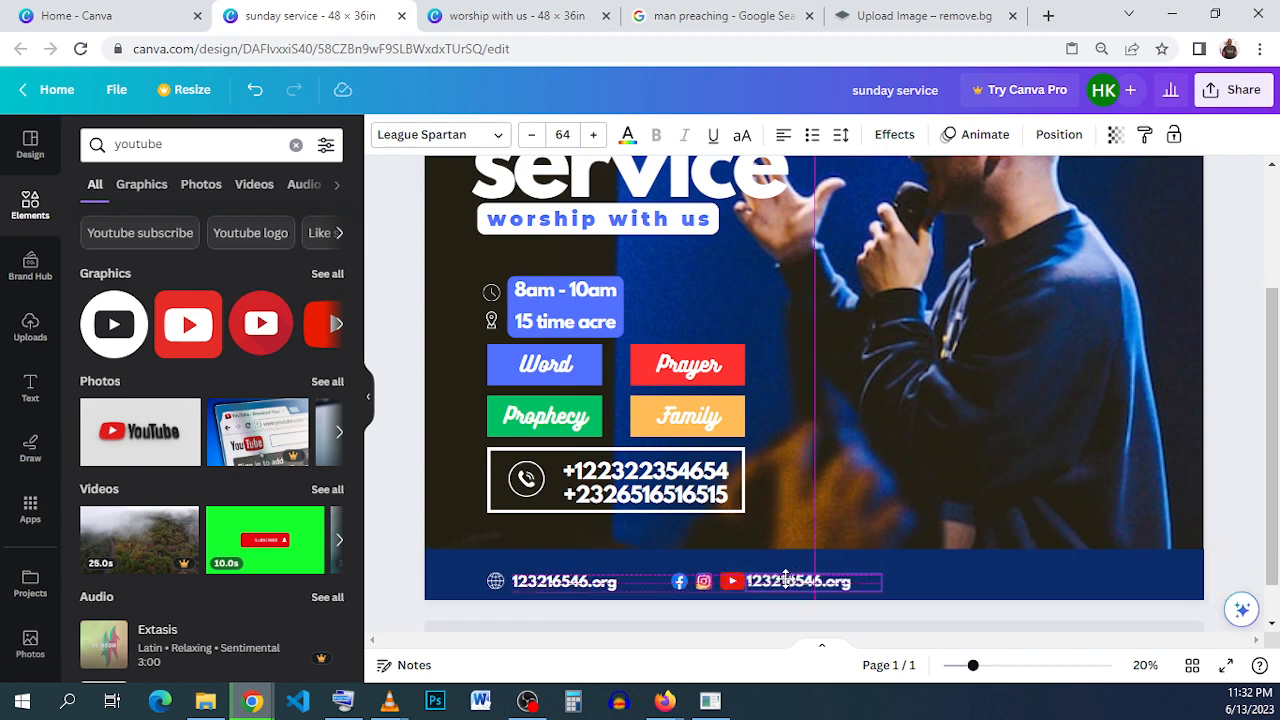
pyautogui.moveTo(787, 580); pyautogui.dragTo(793, 580)
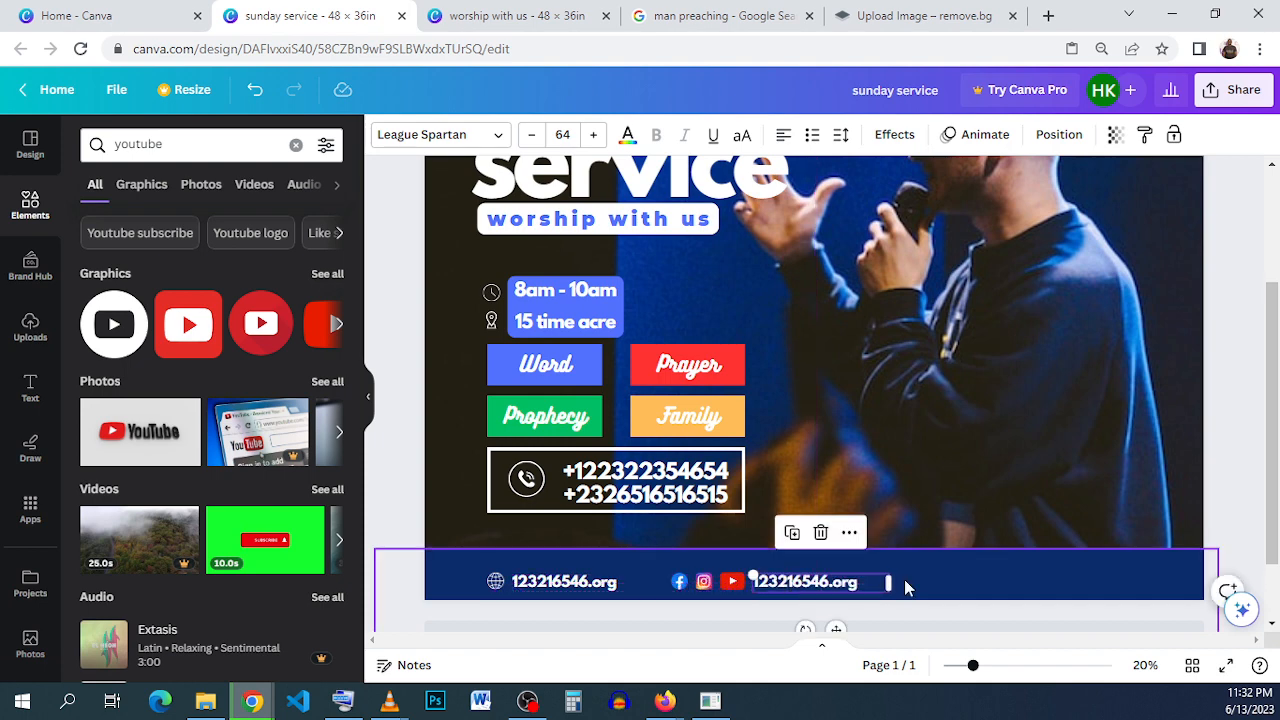
pyautogui.click(652, 581)
pyautogui.click(845, 584)
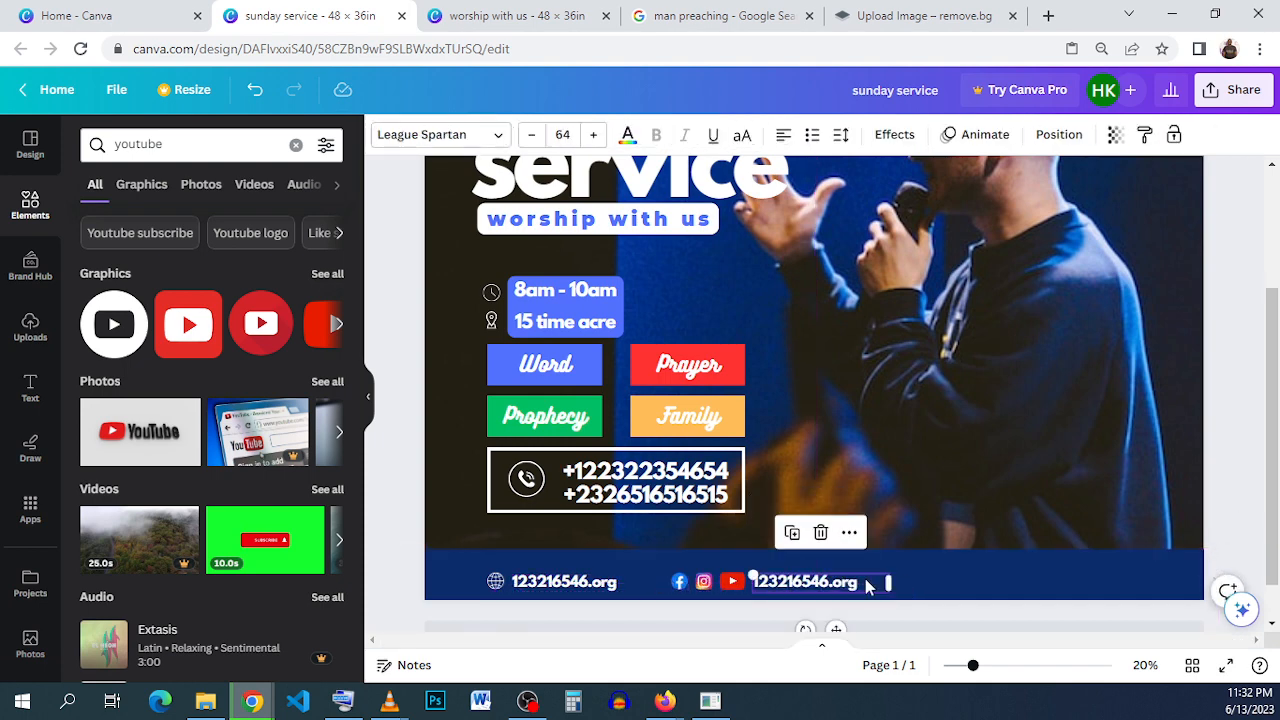
pyautogui.click(920, 578)
# - Compare the flyer with the finished "worship with us" reference design, checking the footer bar and the preacher image
pyautogui.click(517, 15)
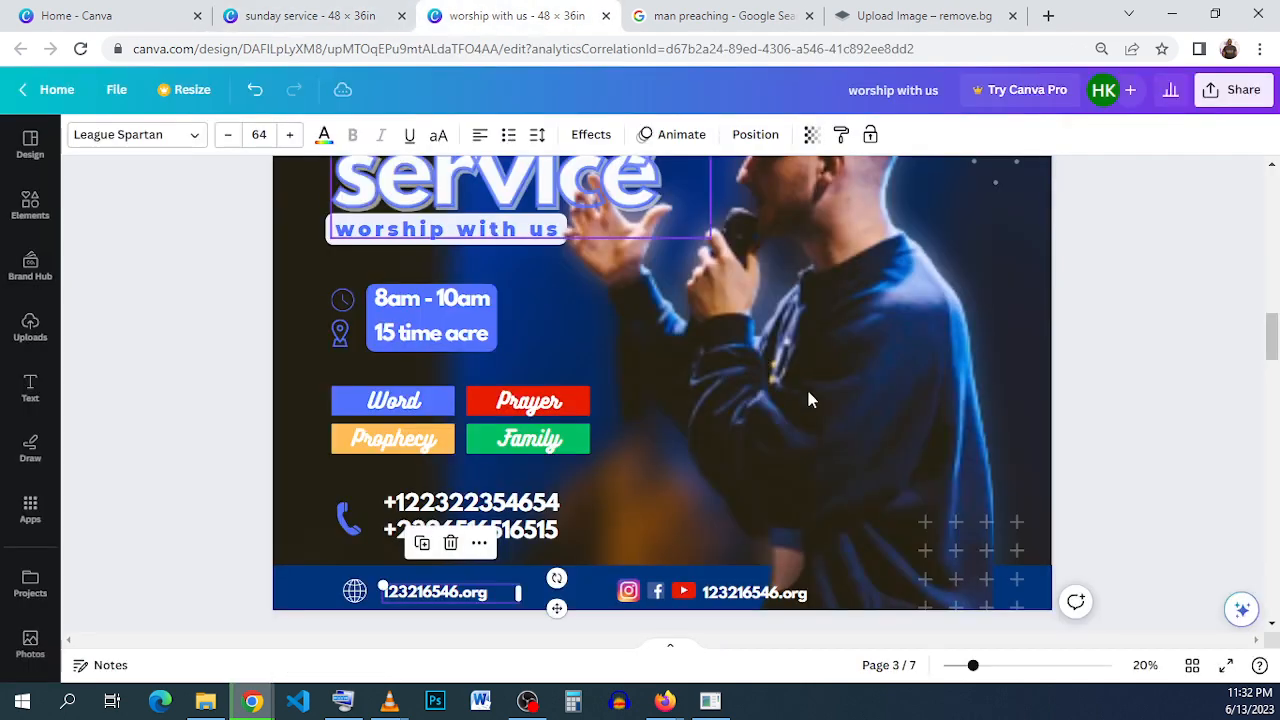
pyautogui.click(310, 15)
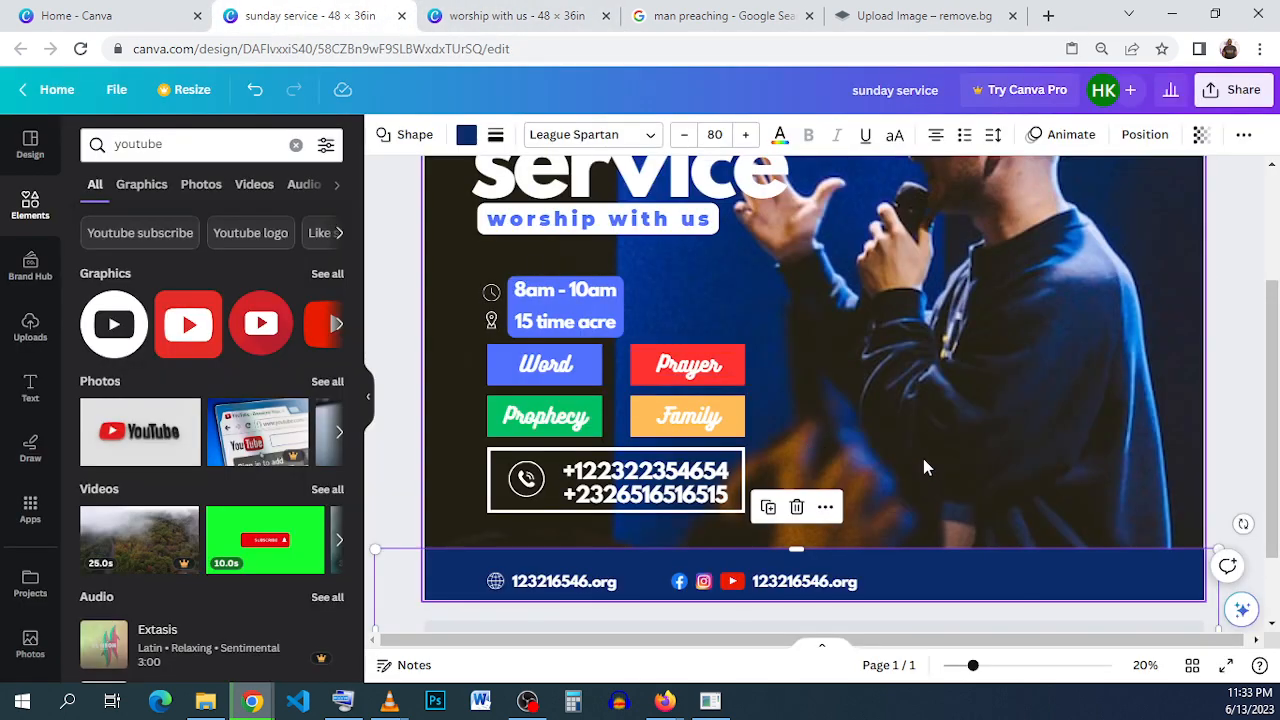
pyautogui.click(468, 16)
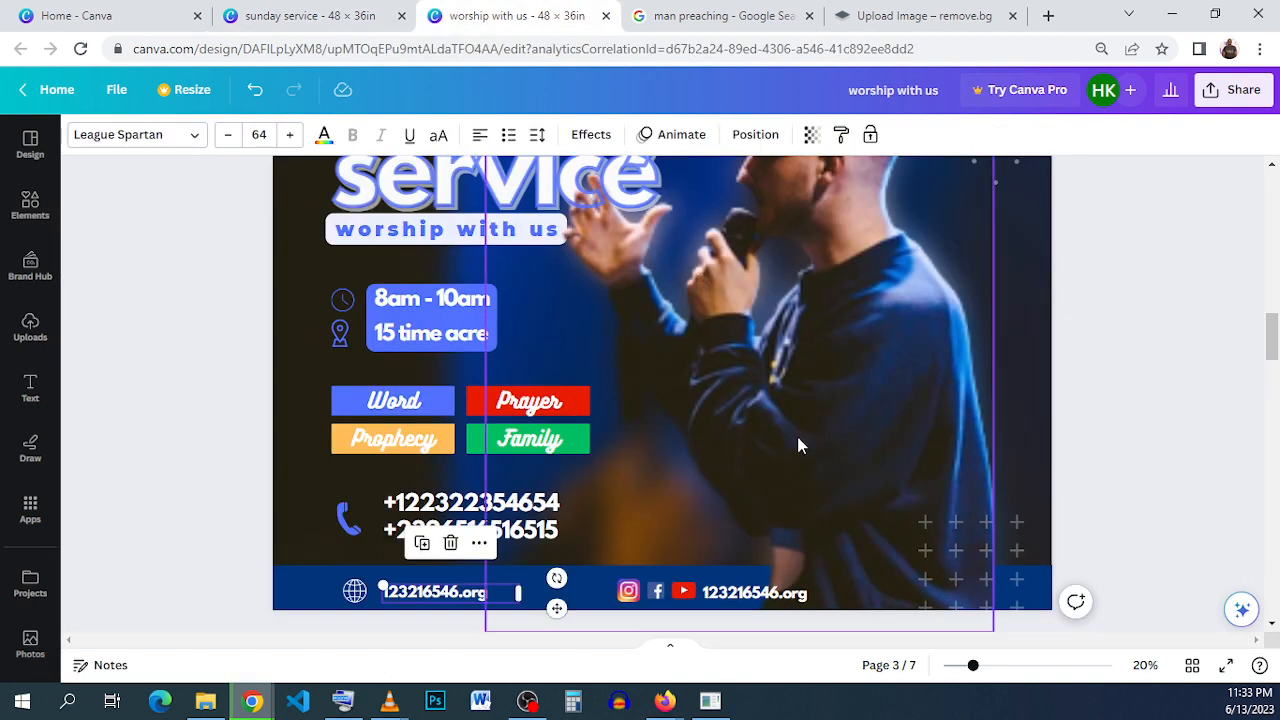
pyautogui.click(355, 588)
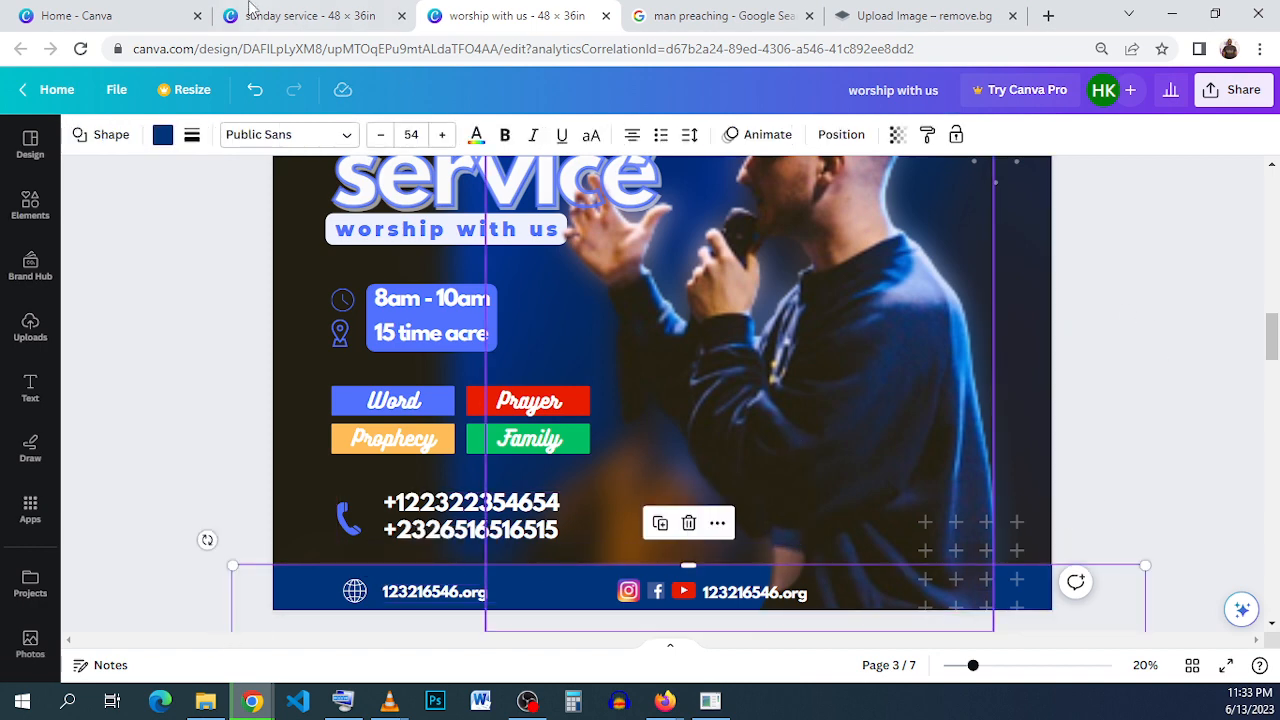
pyautogui.click(300, 15)
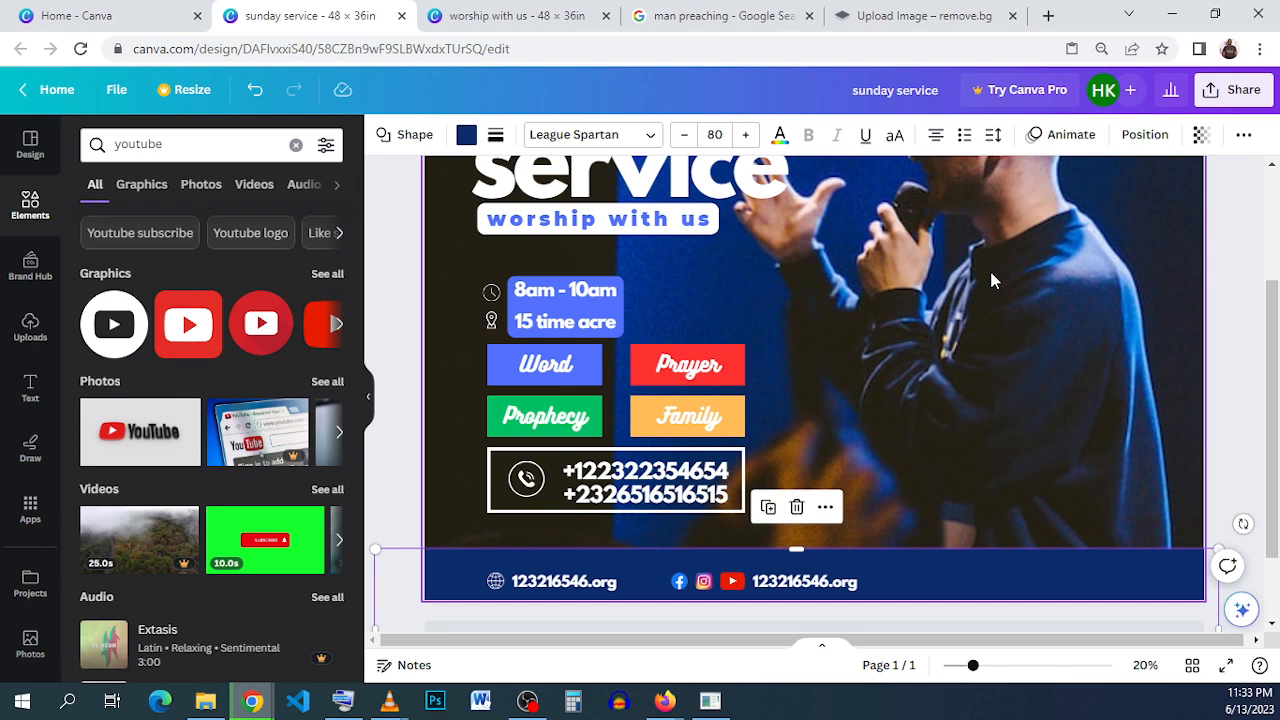
# - Switch to the remove.bg image upload page
pyautogui.click(1010, 488)
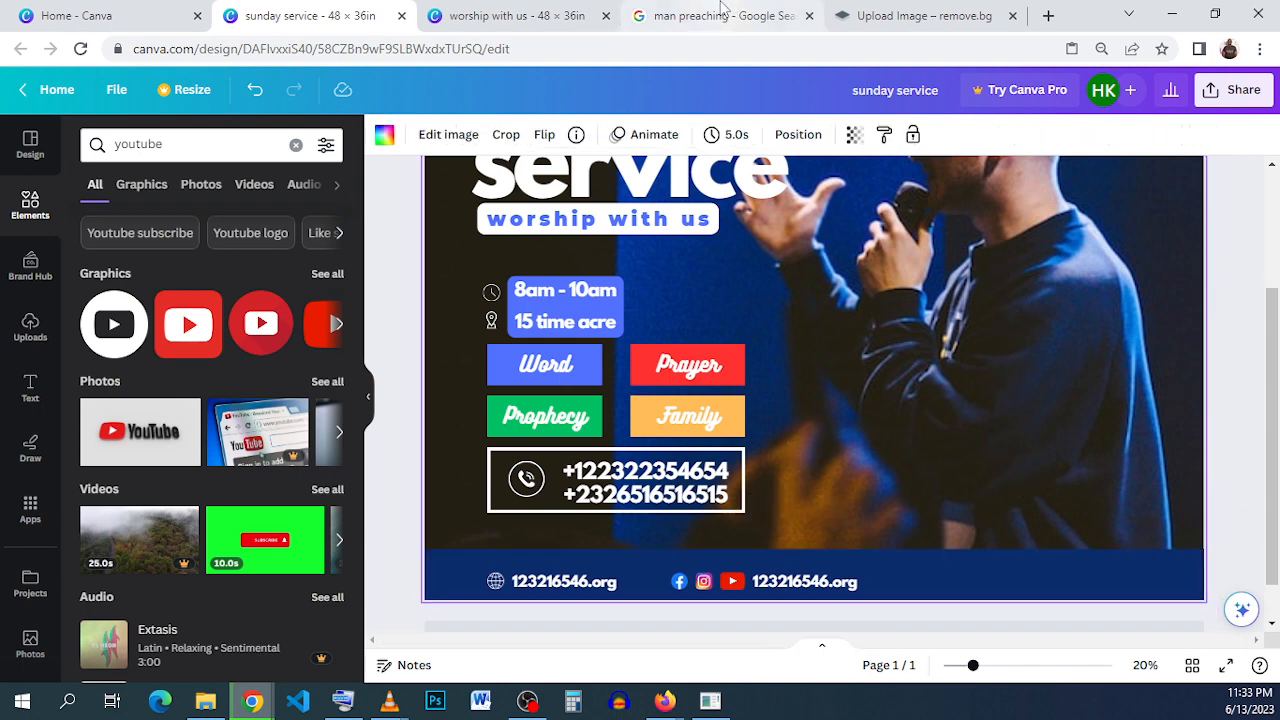
pyautogui.click(876, 16)
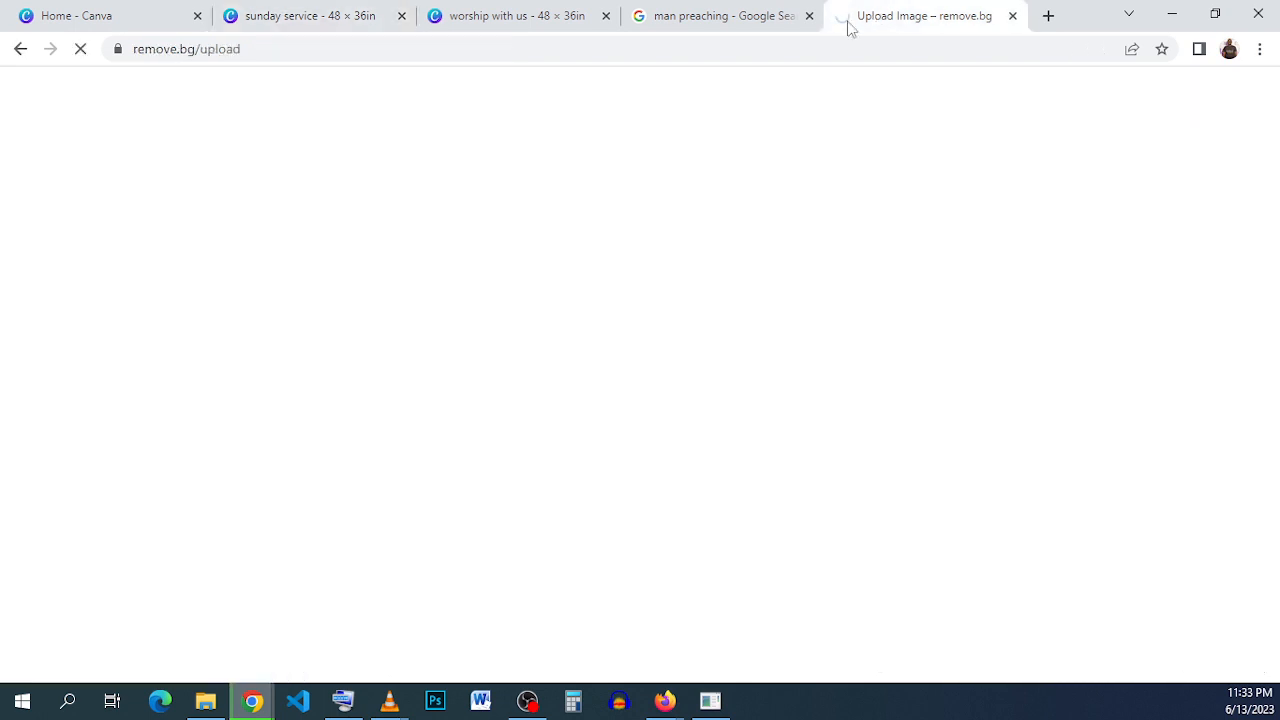
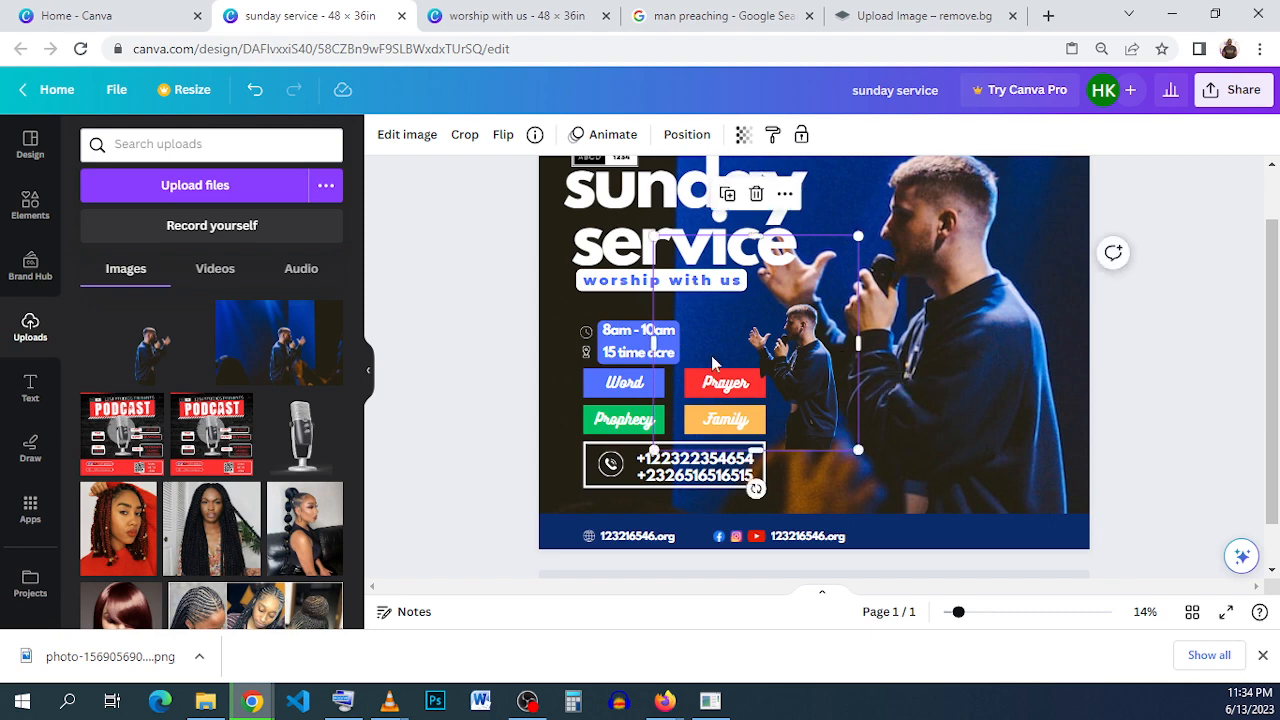
# - Crop the empty left side and top off the preacher cutout and move it up beside the "sunday service" title
pyautogui.moveTo(648, 345); pyautogui.dragTo(742, 345)
pyautogui.moveTo(800, 236); pyautogui.dragTo(800, 302)
pyautogui.moveTo(797, 435); pyautogui.dragTo(802, 338)
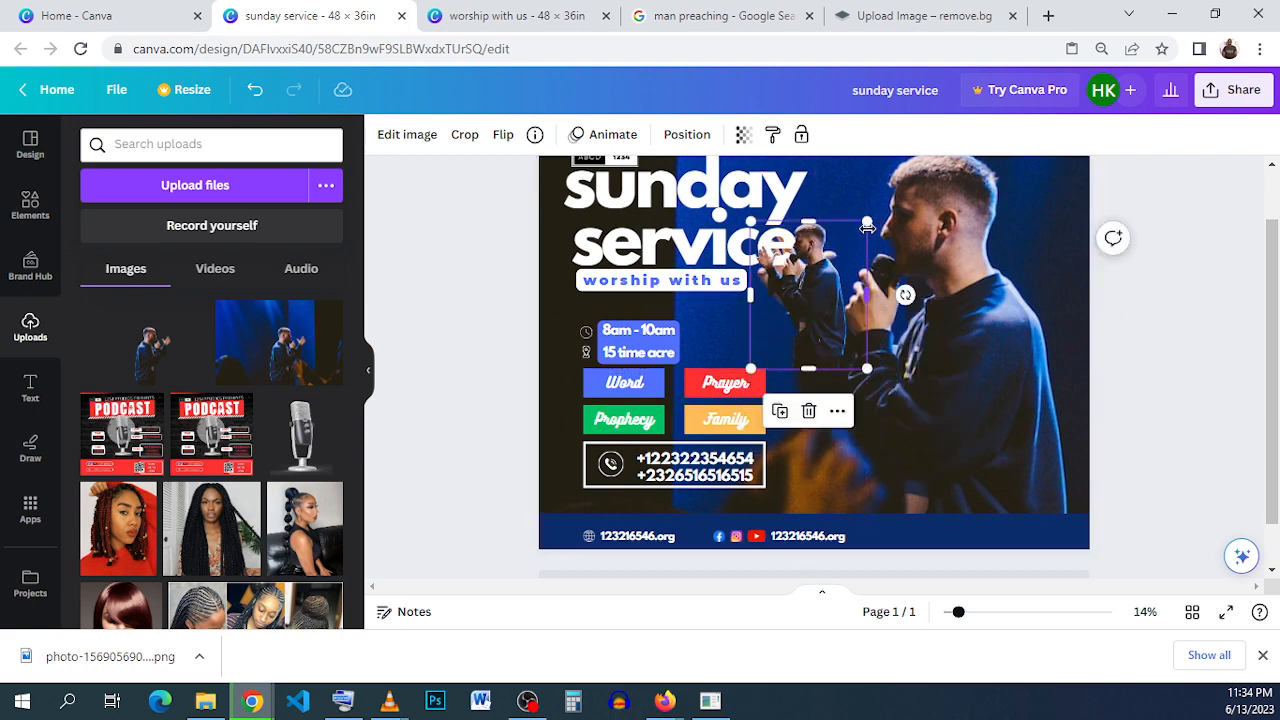
# - Enlarge the preacher cutout to roughly the size of the background preacher and place it over him
pyautogui.moveTo(867, 225); pyautogui.dragTo(1264, 94)
pyautogui.moveTo(931, 236); pyautogui.dragTo(933, 462)
pyautogui.moveTo(1086, 174); pyautogui.dragTo(1233, 64)
pyautogui.moveTo(964, 298); pyautogui.dragTo(972, 324)
pyautogui.moveTo(1146, 166); pyautogui.dragTo(1187, 135)
pyautogui.moveTo(957, 326); pyautogui.dragTo(987, 324)
pyautogui.scroll(-1, 1046, 328)
pyautogui.scroll(2, 1046, 328)
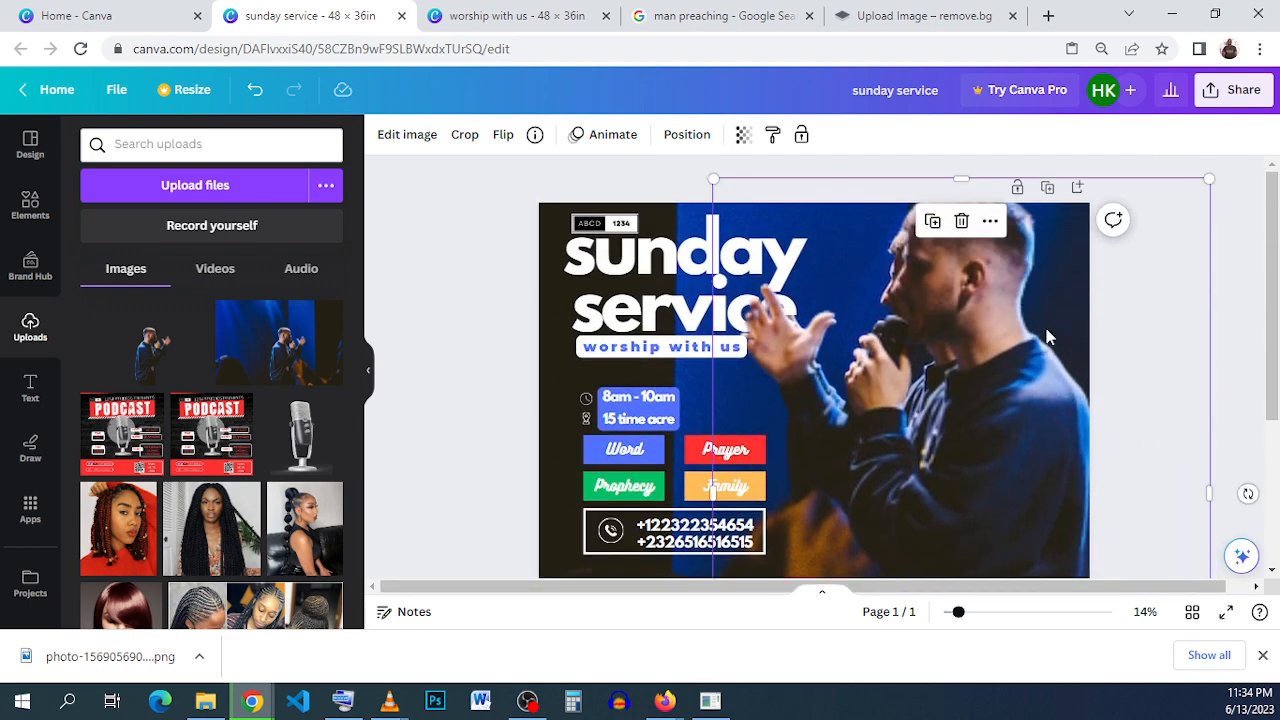
# - Shrink the preacher cutout in small amounts, shifting it up each time to match the preacher in the background photo
pyautogui.moveTo(1187, 181); pyautogui.dragTo(1172, 224)
pyautogui.moveTo(1057, 434); pyautogui.dragTo(1066, 395)
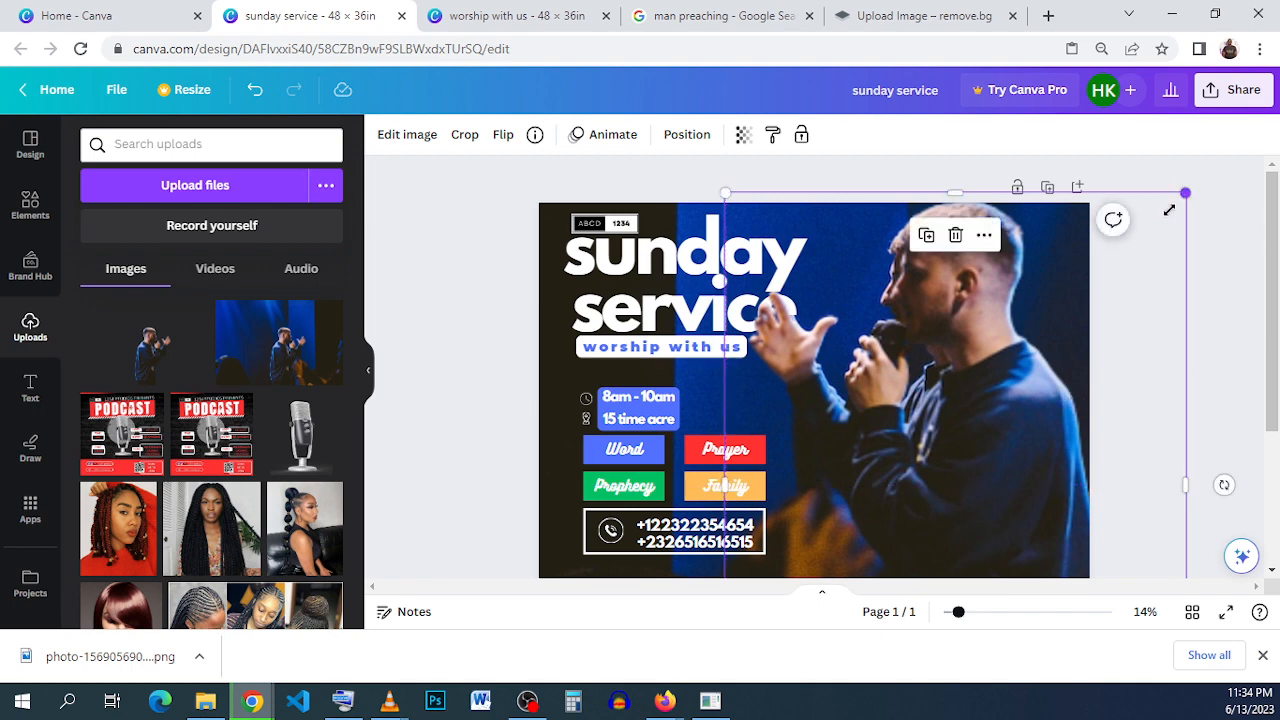
pyautogui.moveTo(1185, 193); pyautogui.dragTo(1153, 229)
pyautogui.moveTo(1000, 392); pyautogui.dragTo(1010, 362)
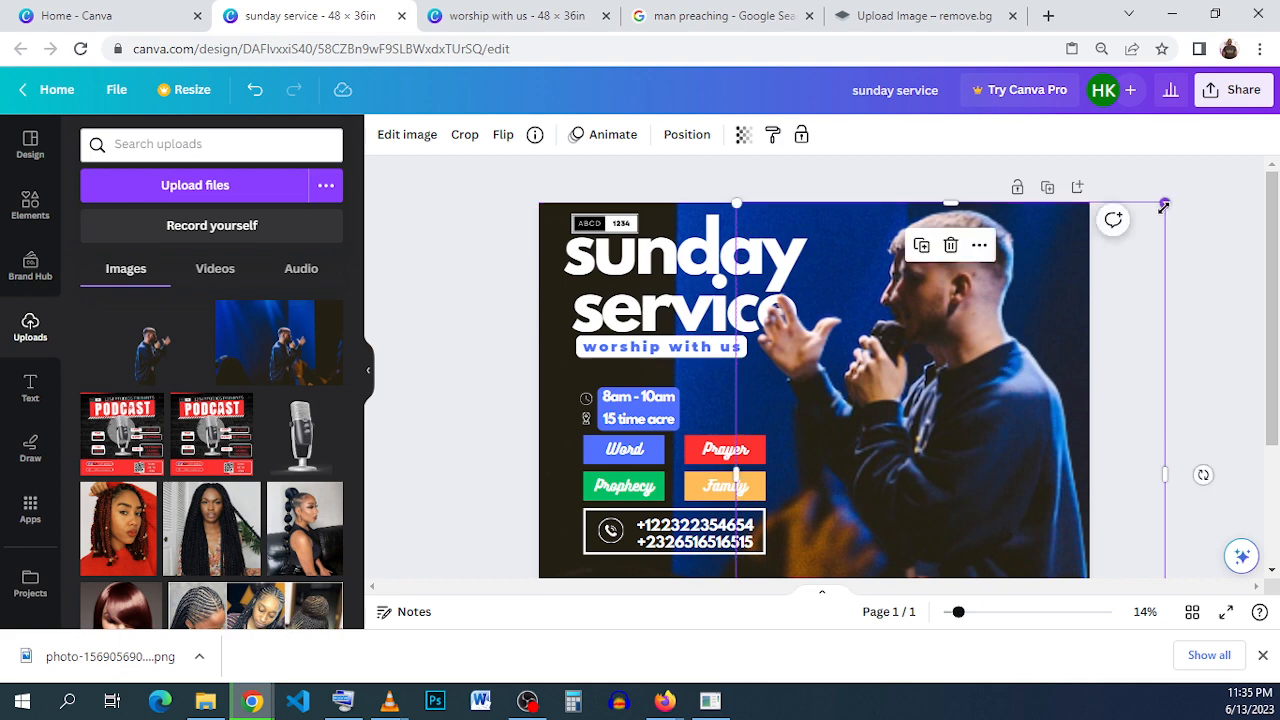
pyautogui.moveTo(1165, 204); pyautogui.dragTo(1156, 214)
pyautogui.moveTo(1091, 315); pyautogui.dragTo(1089, 309)
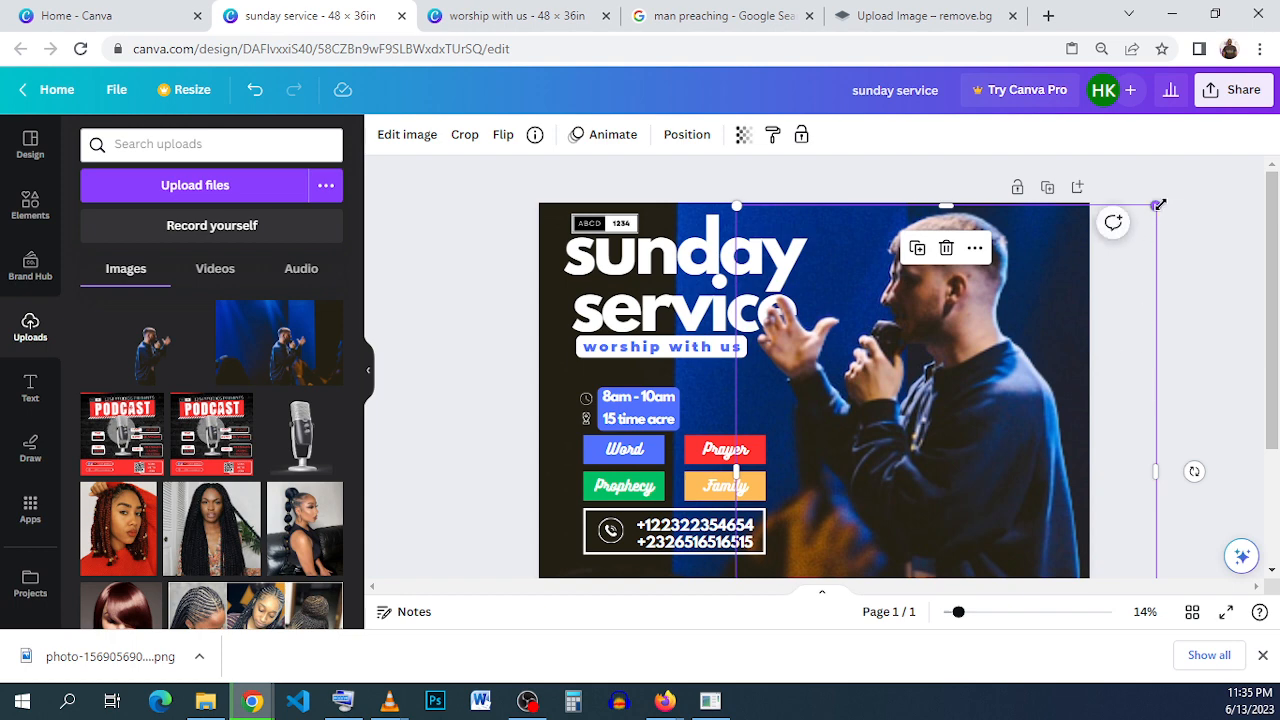
pyautogui.moveTo(1158, 205); pyautogui.dragTo(1149, 214)
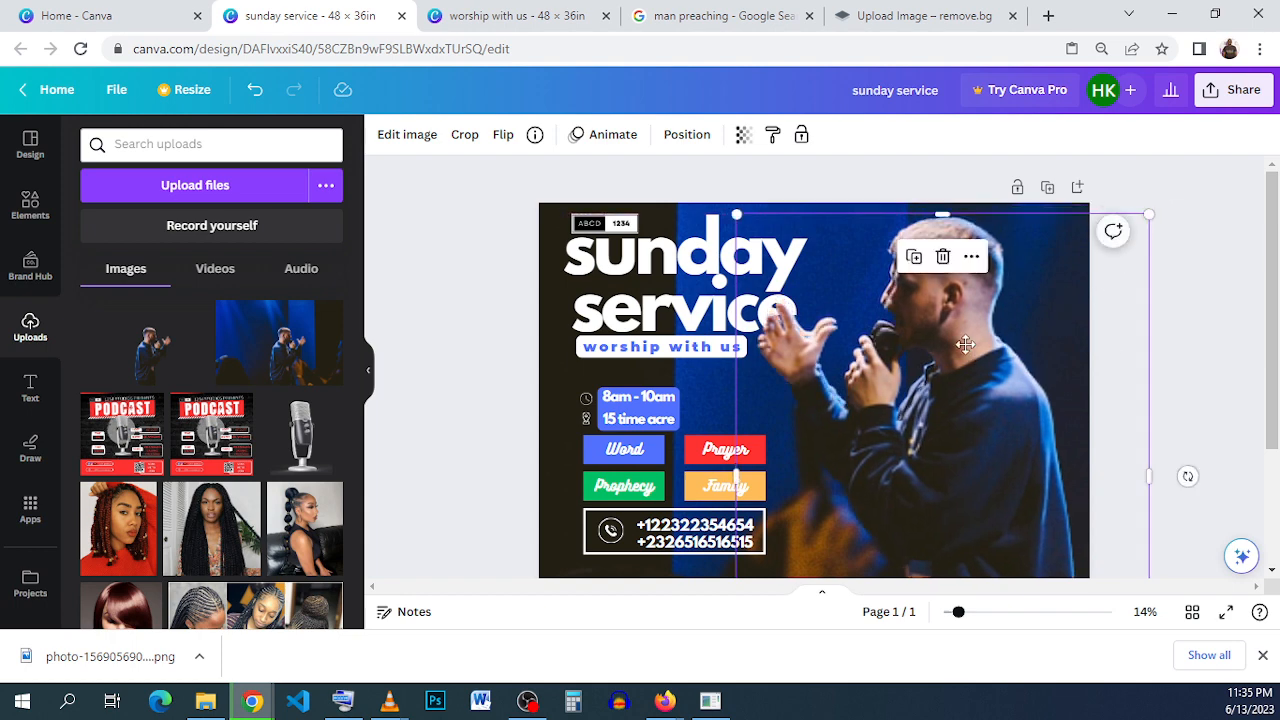
pyautogui.moveTo(965, 344); pyautogui.dragTo(970, 340)
# - Fine-tune the cutout's size from its corners and nudge it vertically into alignment with the background preacher, checking the whole flyer
pyautogui.scroll(-2, 1150, 540)
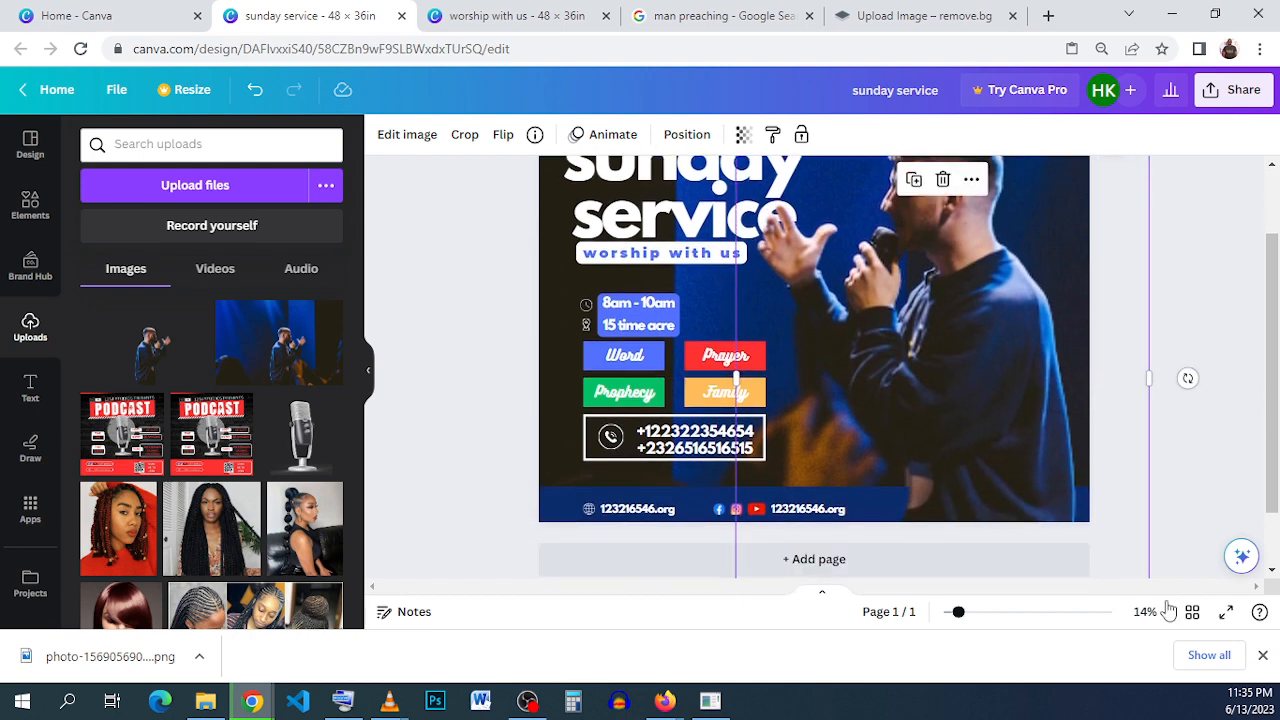
pyautogui.scroll(-2, 960, 450)
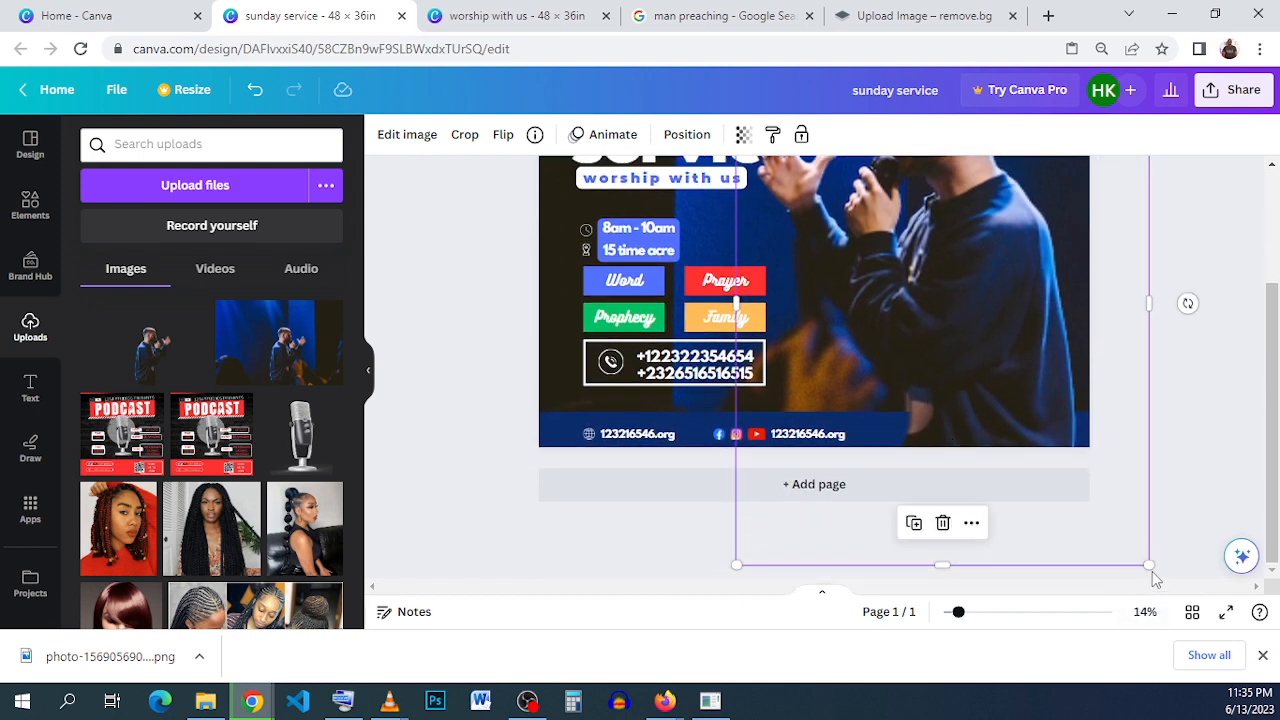
pyautogui.moveTo(1152, 571); pyautogui.dragTo(1131, 566)
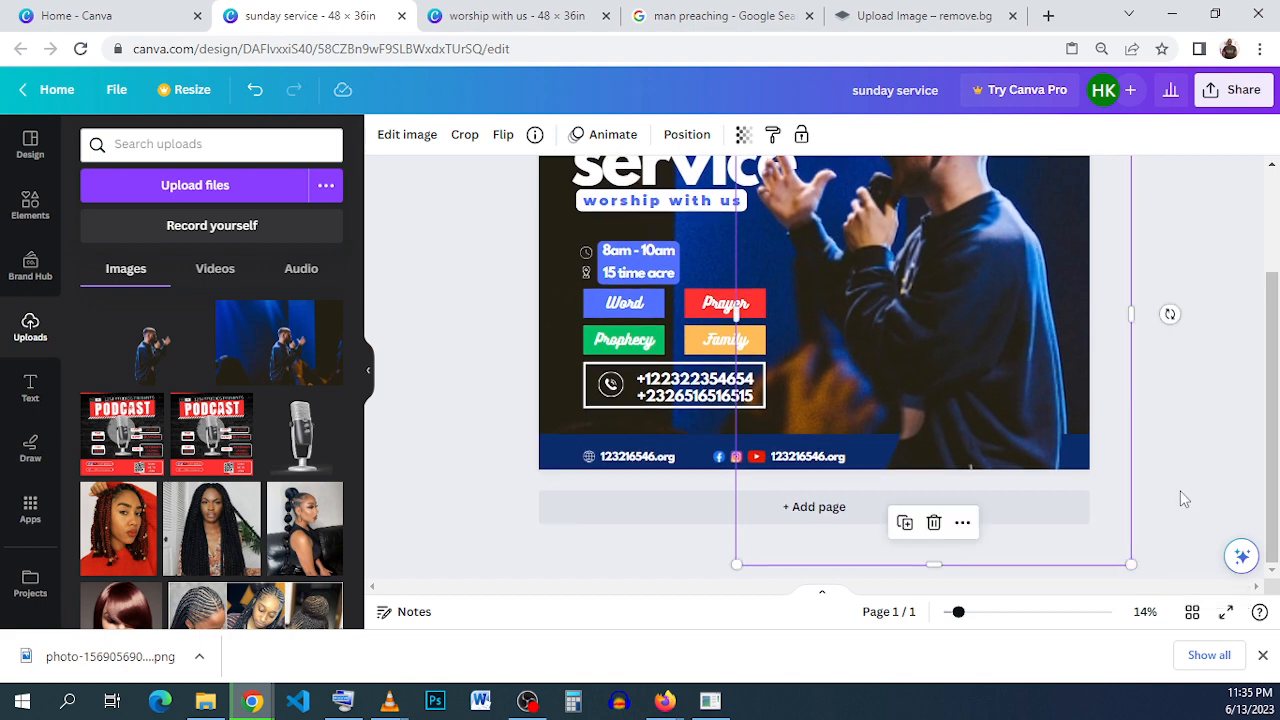
pyautogui.scroll(2, 1183, 498)
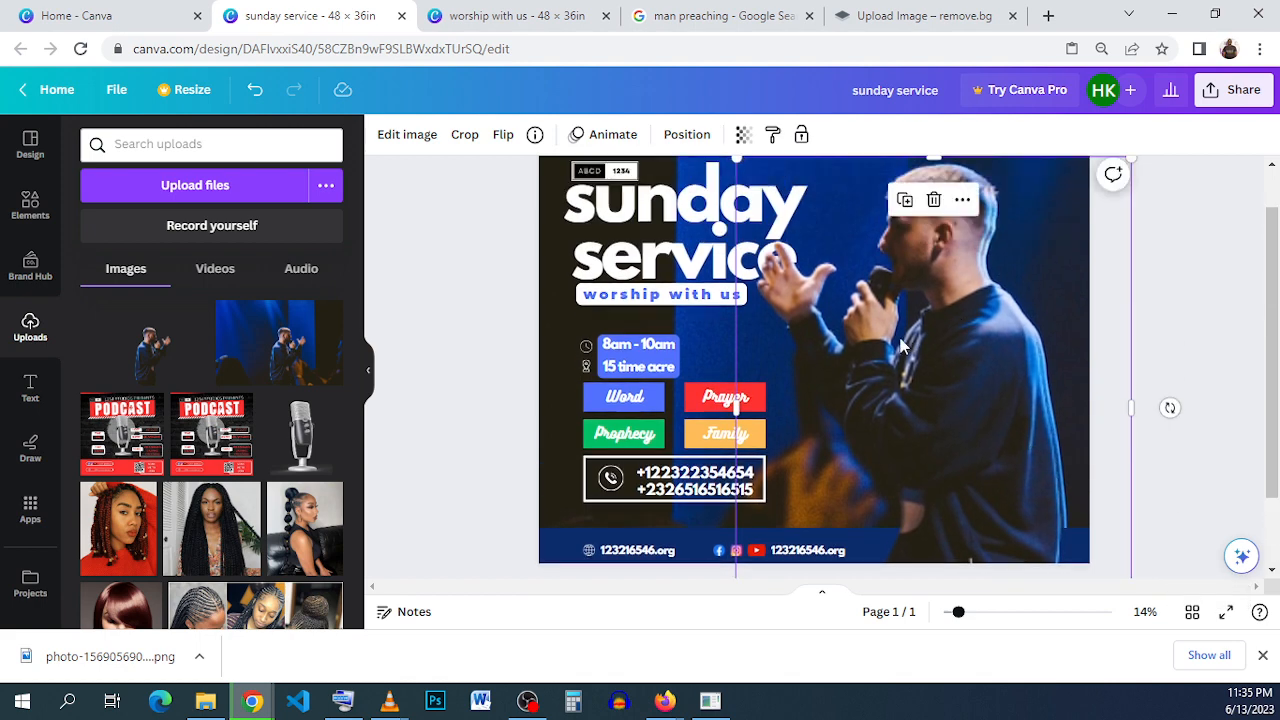
pyautogui.moveTo(900, 347); pyautogui.dragTo(903, 359)
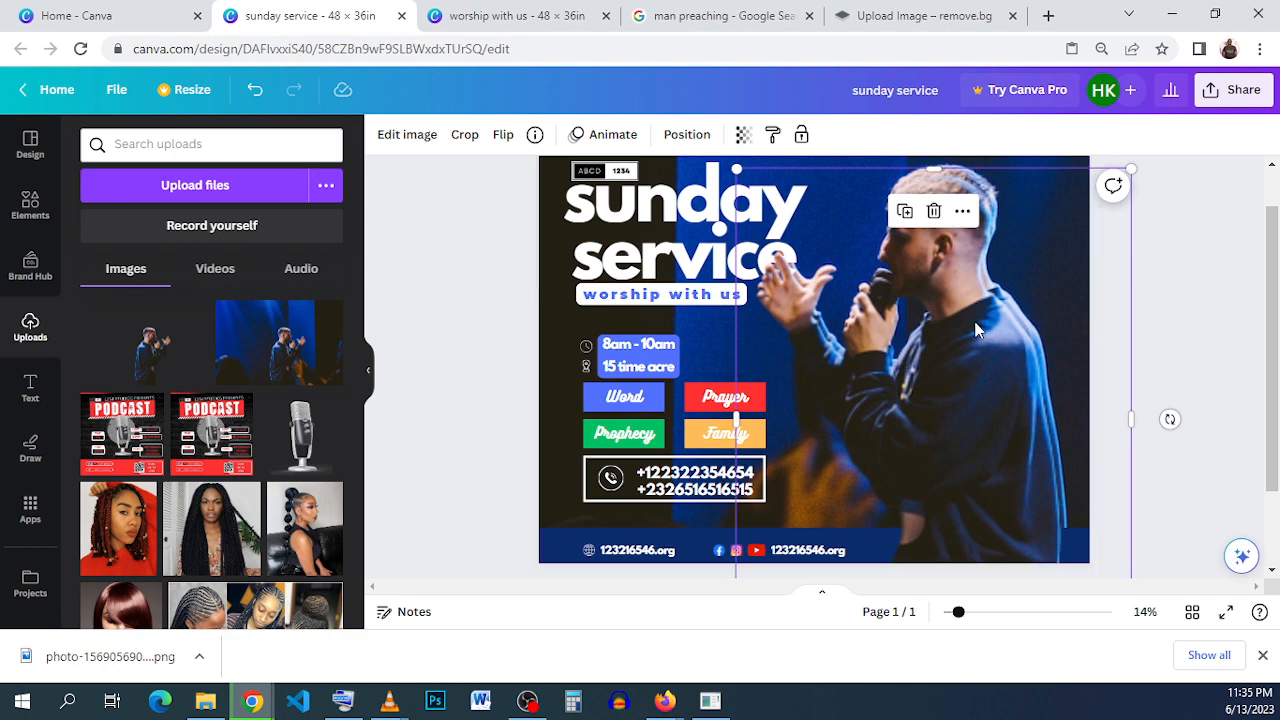
pyautogui.moveTo(977, 328); pyautogui.dragTo(976, 313)
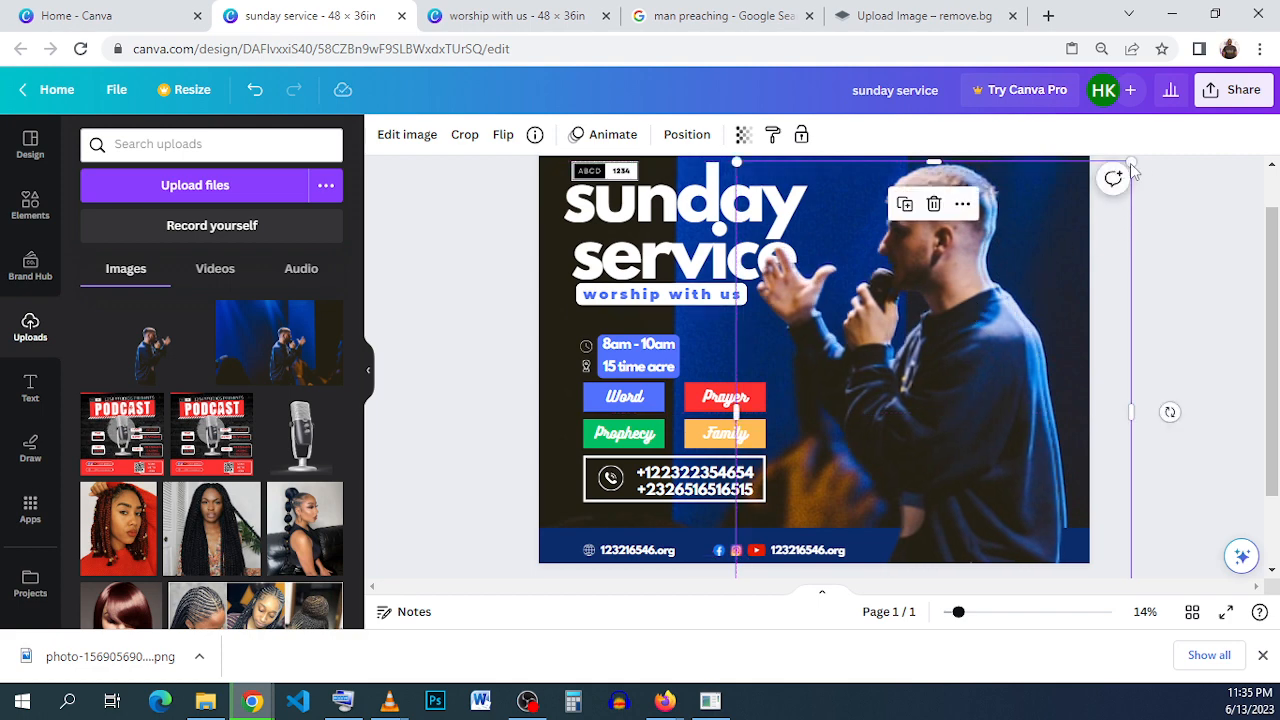
pyautogui.moveTo(1131, 162); pyautogui.dragTo(1138, 159)
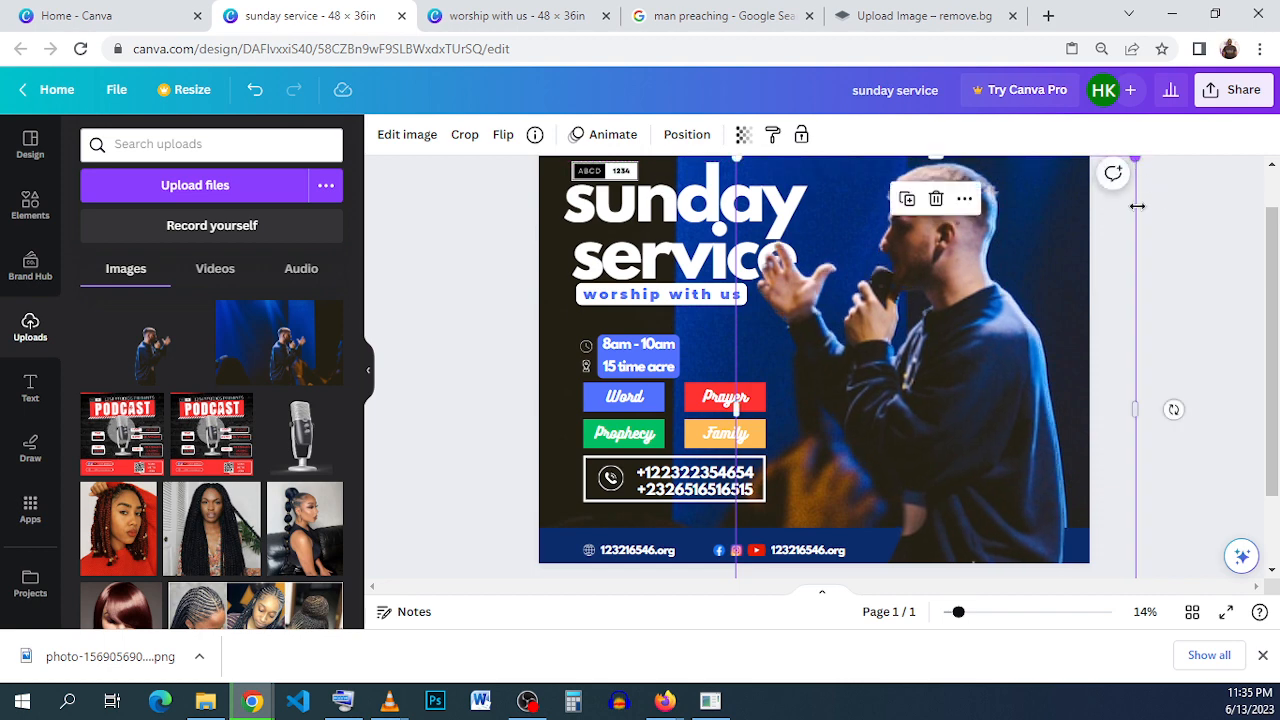
pyautogui.click(1192, 305)
pyautogui.scroll(-2, 1140, 310)
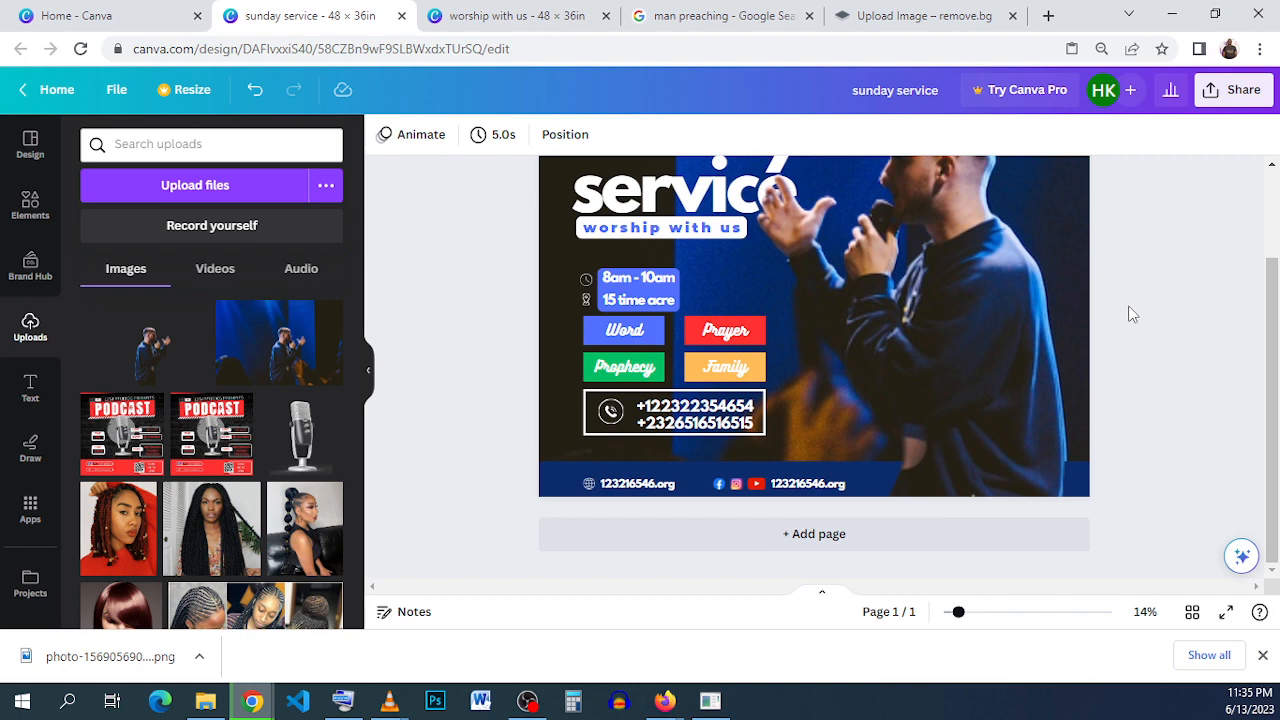
pyautogui.scroll(2, 1131, 314)
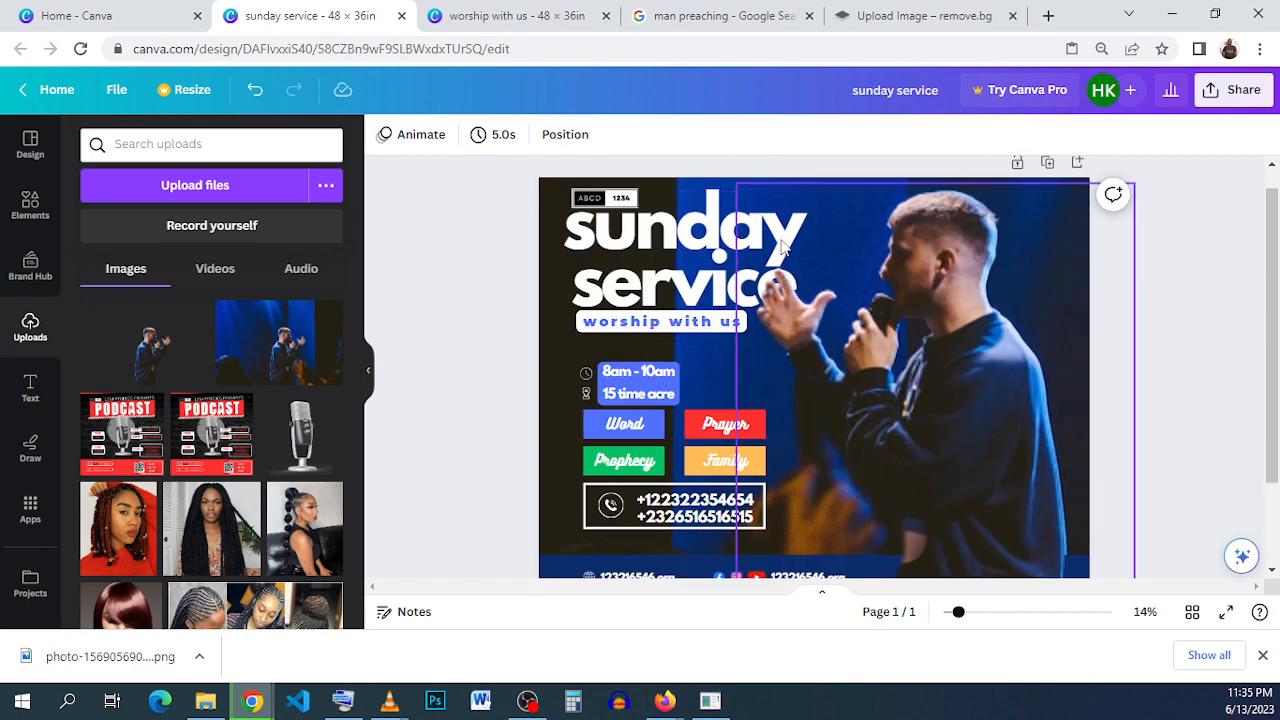
# - Adjust the background photo with a Blur of 20 so the preacher cutout stands out
pyautogui.click(686, 190)
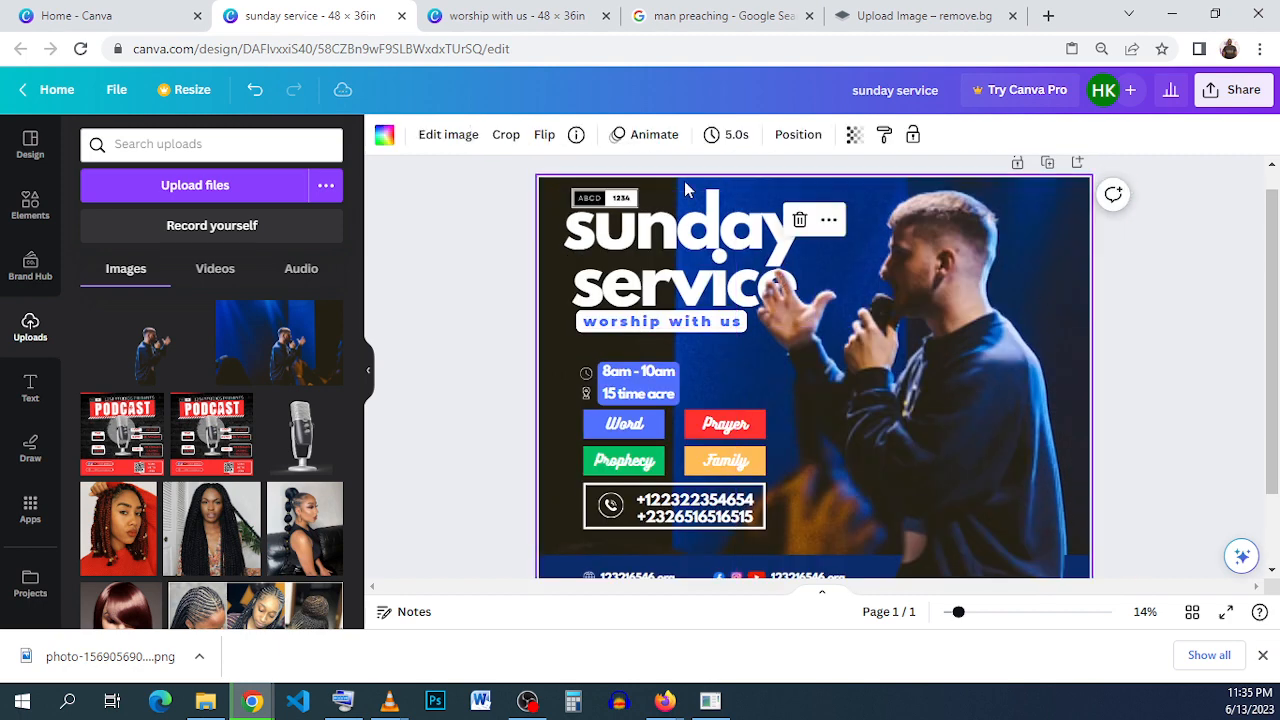
pyautogui.click(449, 135)
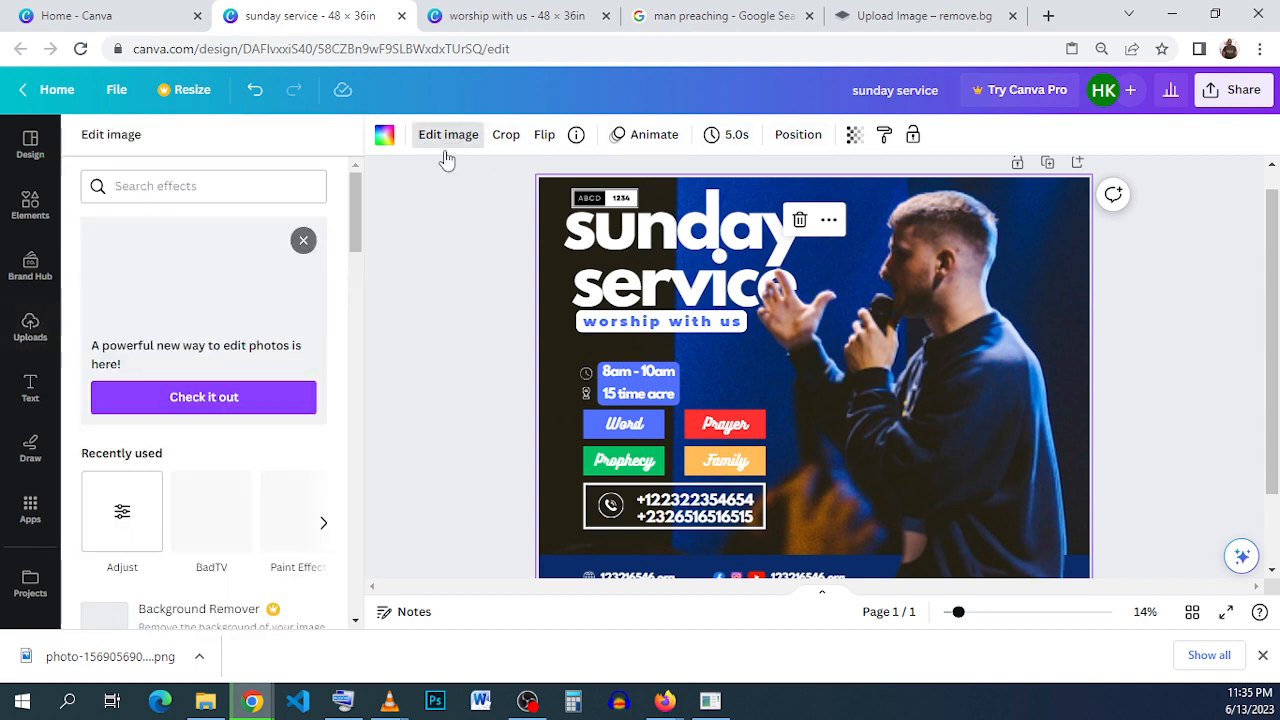
pyautogui.click(145, 543)
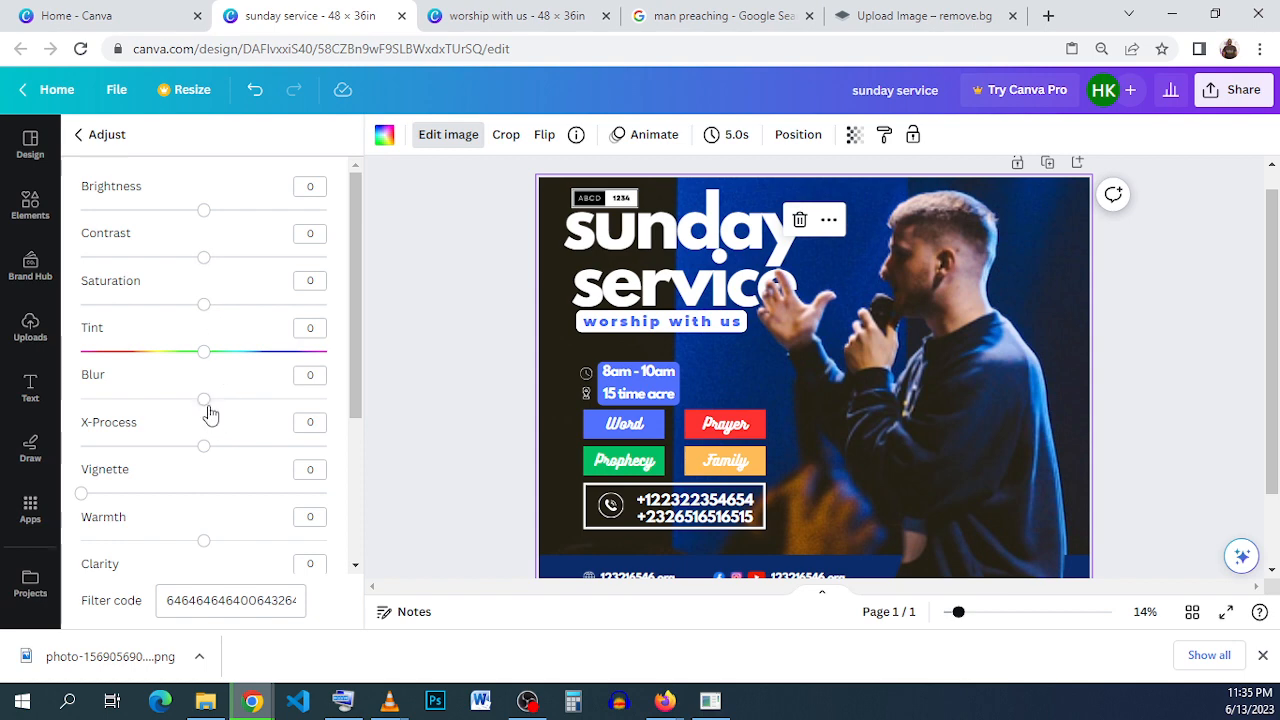
pyautogui.moveTo(207, 405); pyautogui.dragTo(226, 415)
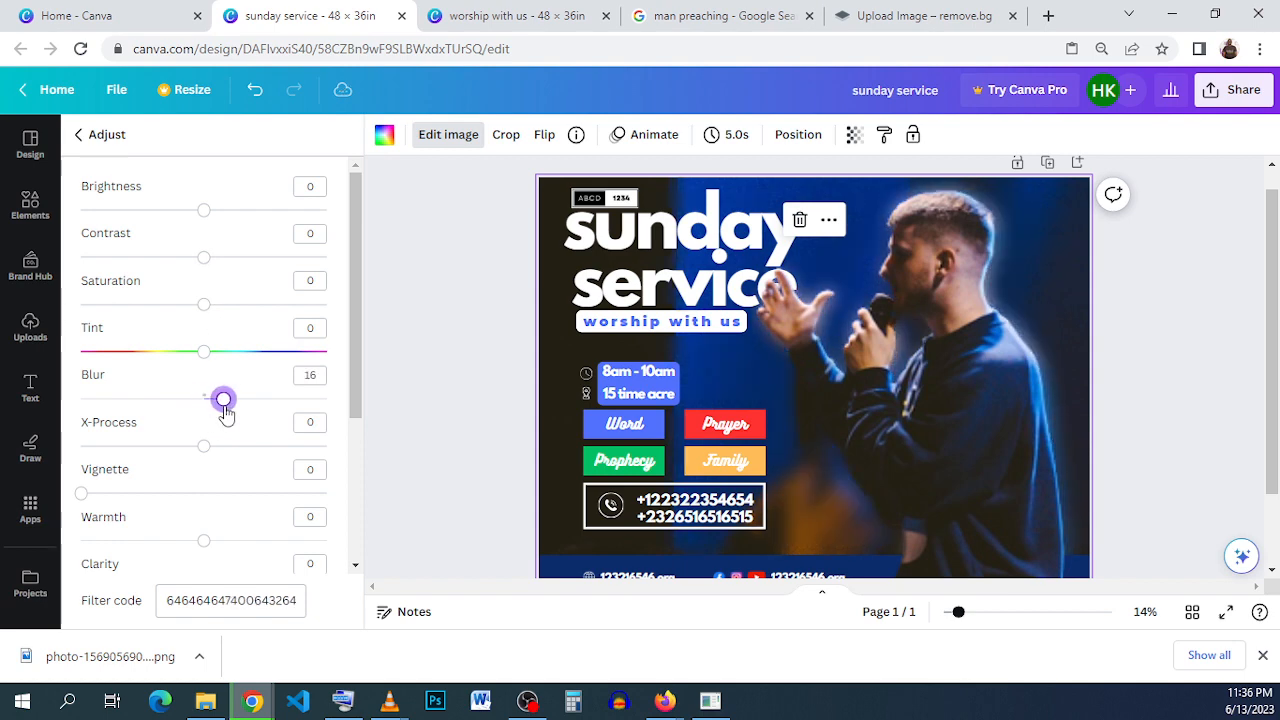
pyautogui.click(310, 375)
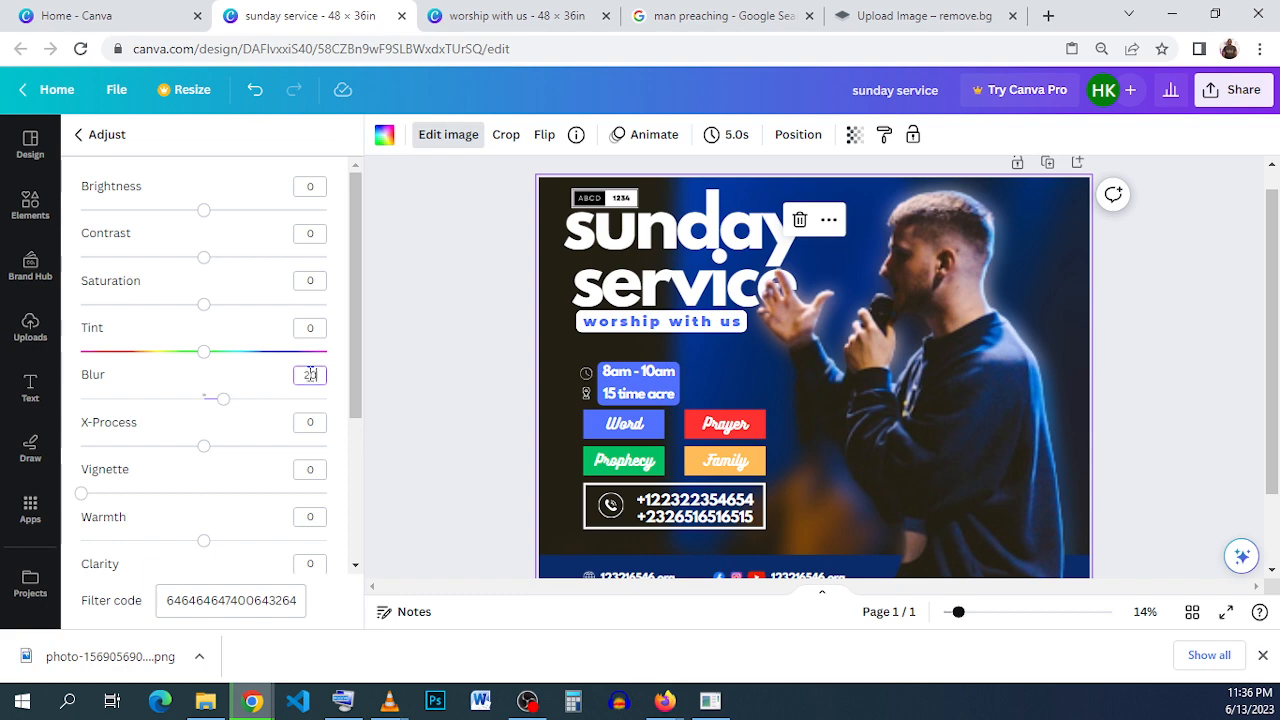
pyautogui.press('Return')
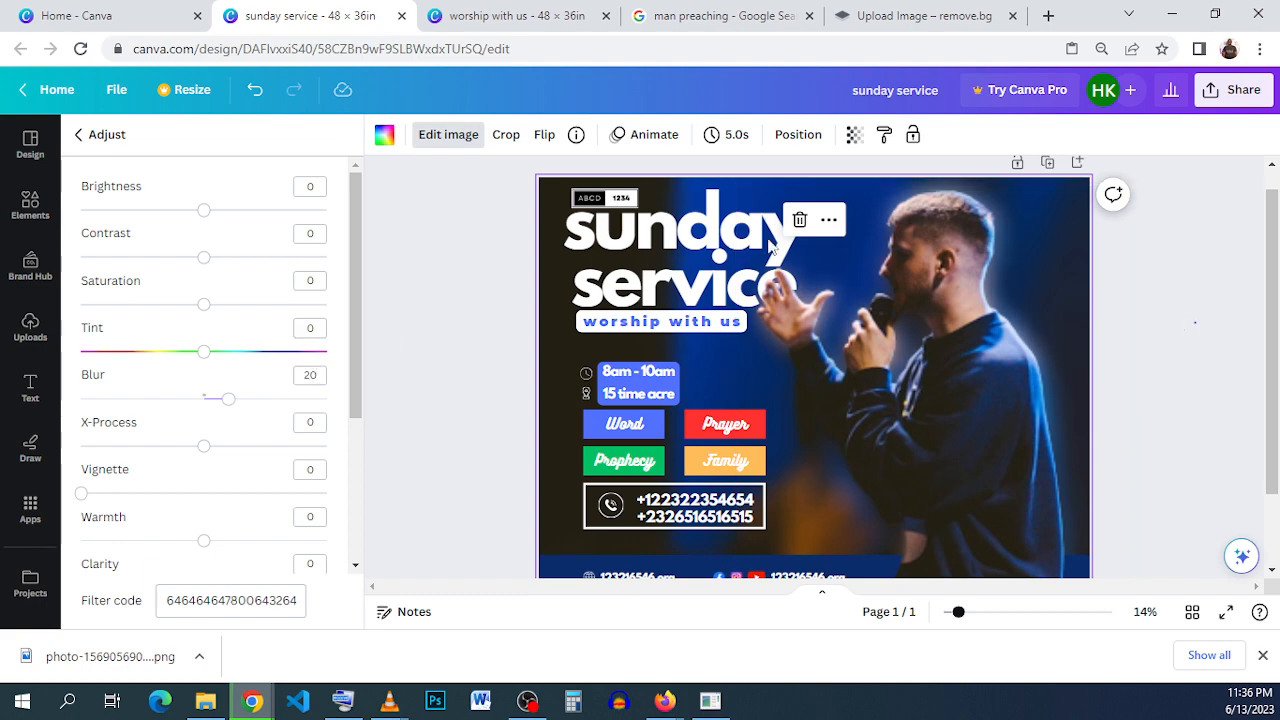
# - Set the "sunday service" title's transparency to 50 after checking the layered title in the "worship with us" reference design
pyautogui.click(770, 248)
pyautogui.click(622, 262)
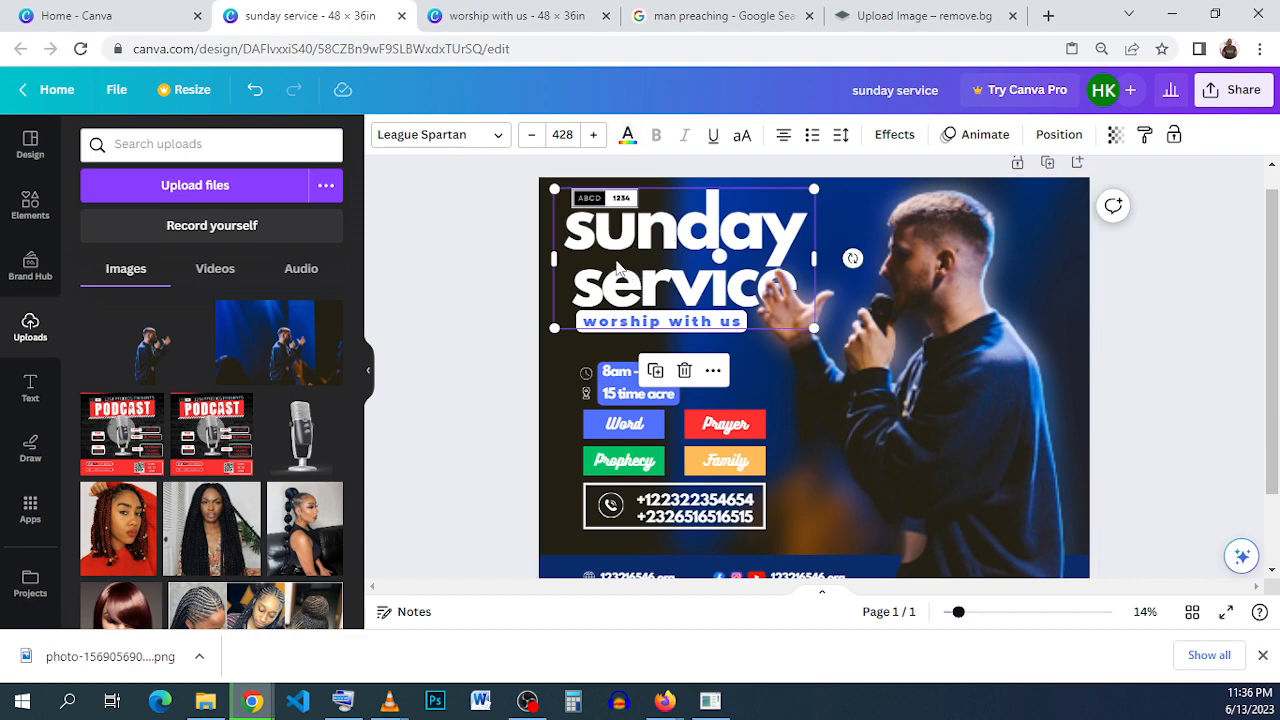
pyautogui.click(492, 22)
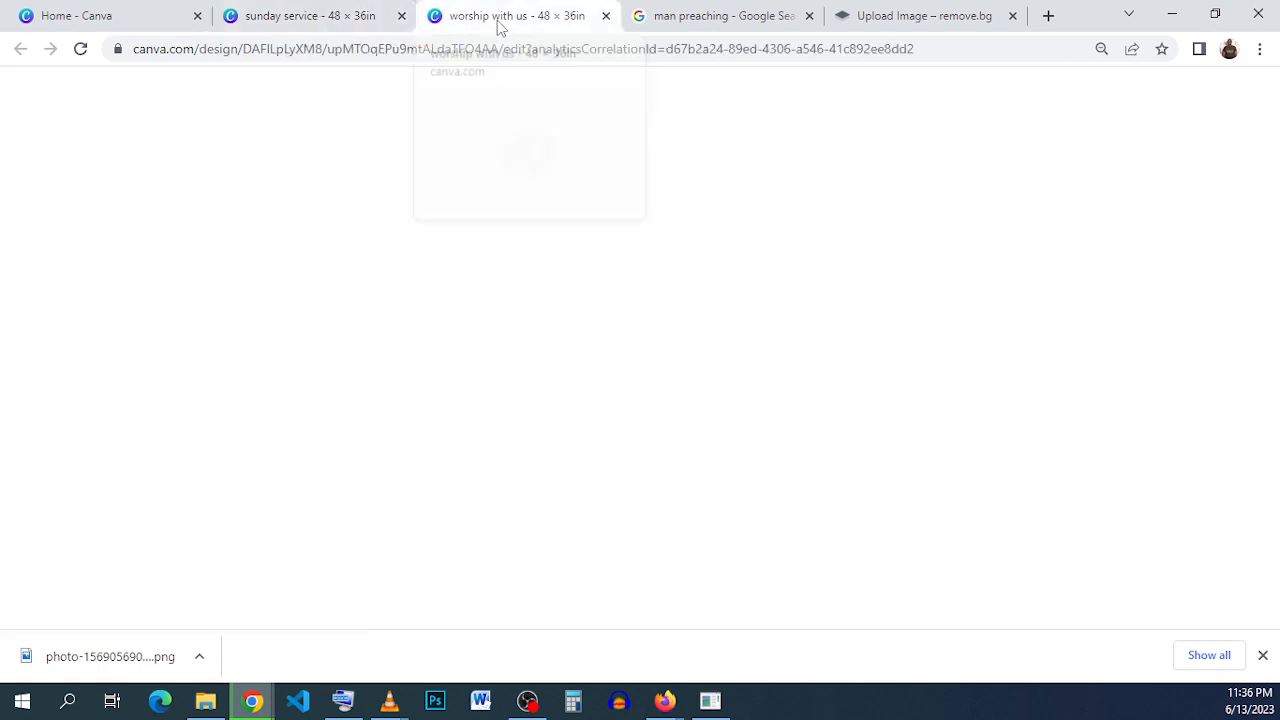
pyautogui.scroll(1, 515, 268)
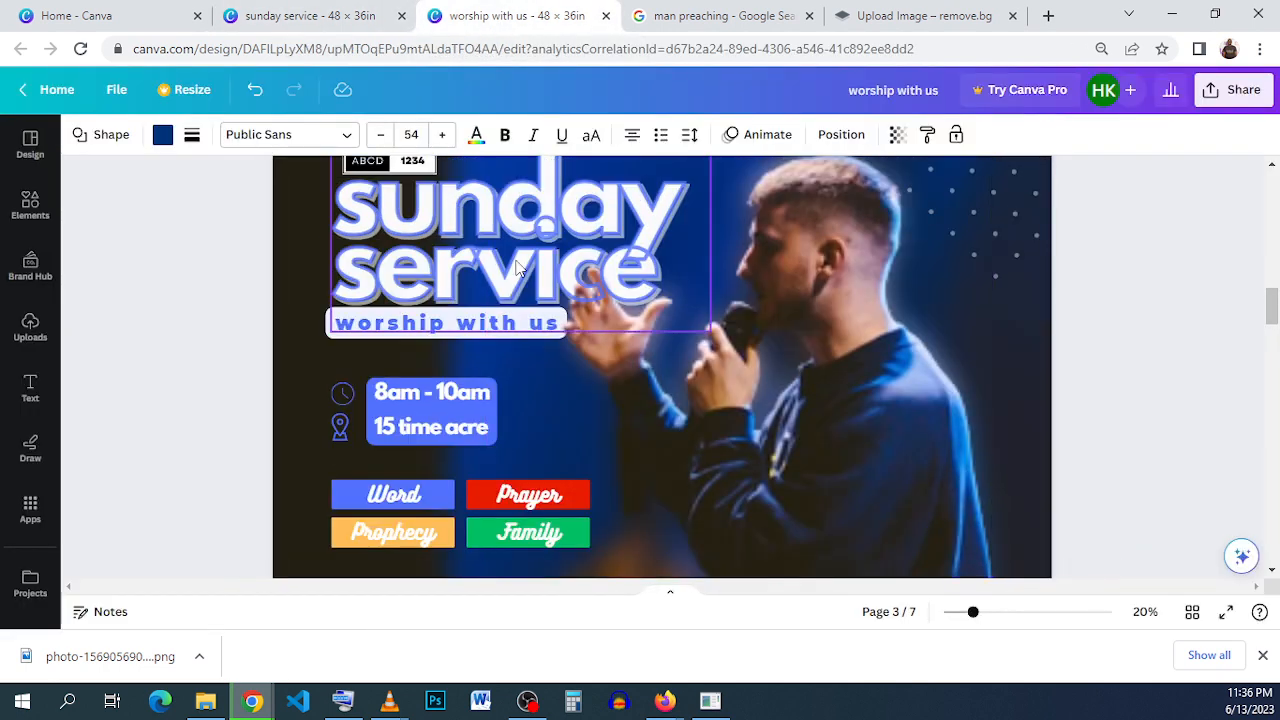
pyautogui.click(330, 18)
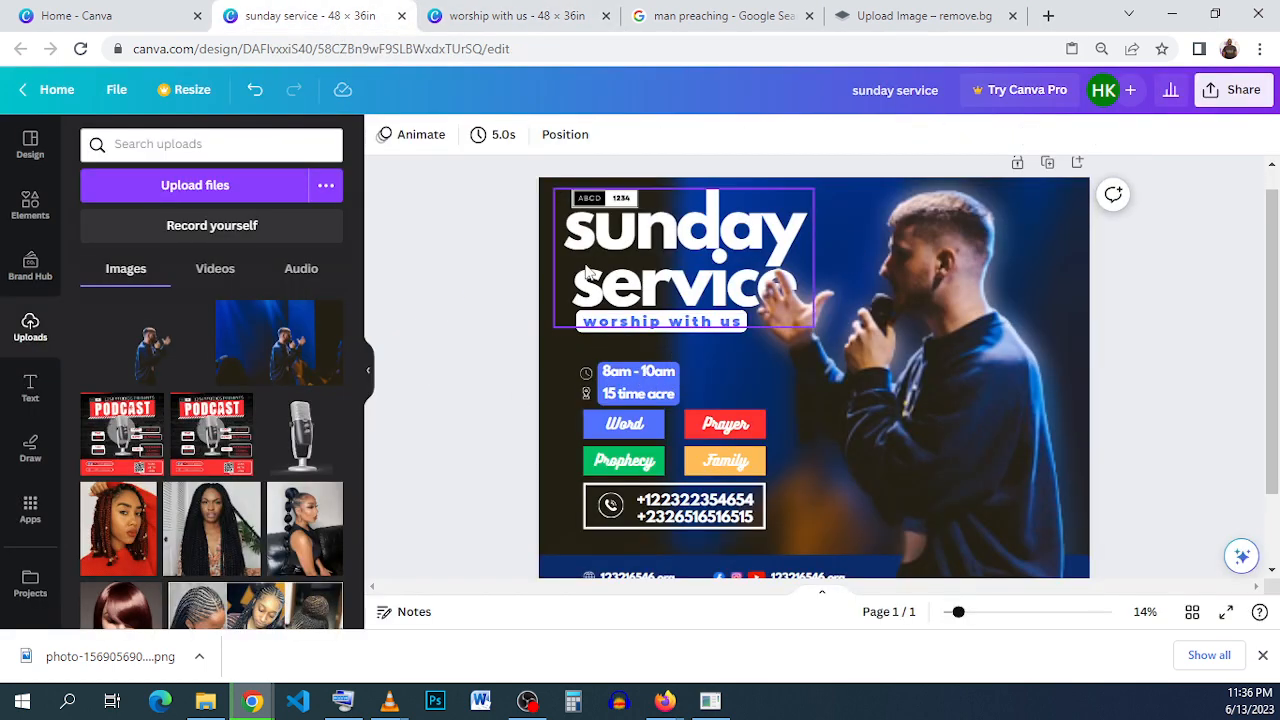
pyautogui.click(1115, 136)
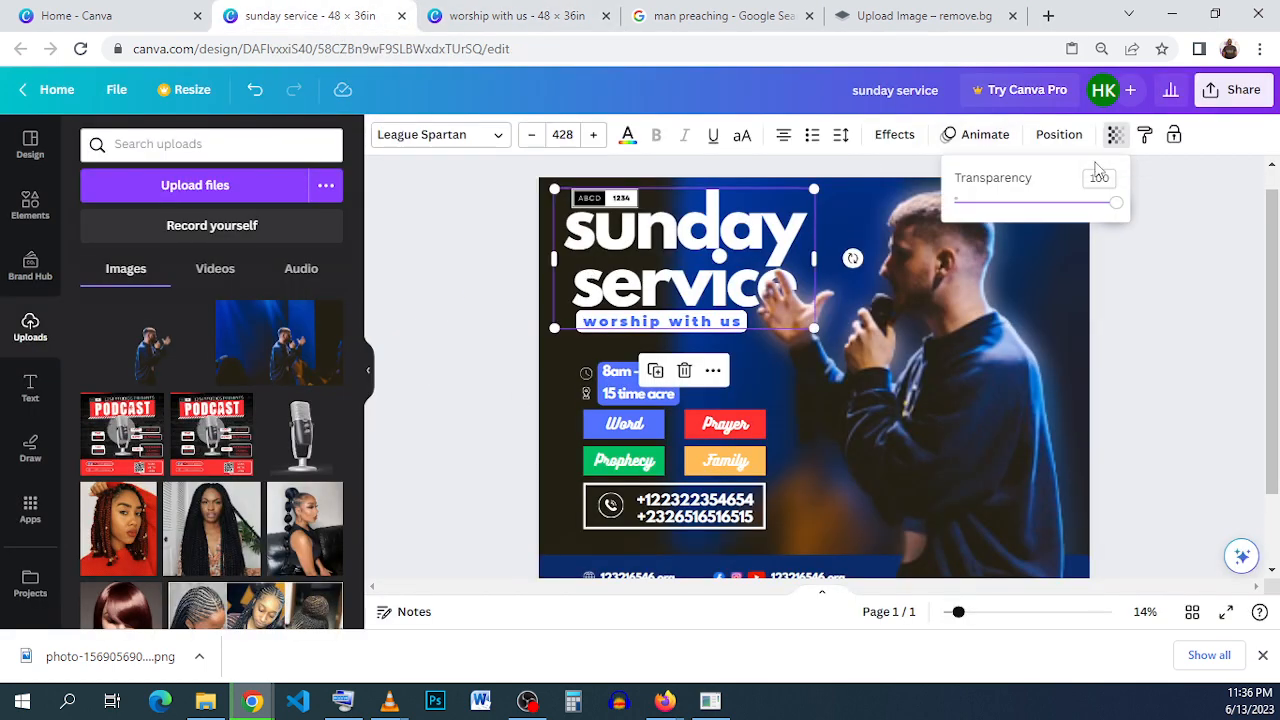
pyautogui.click(1038, 207)
pyautogui.moveTo(1040, 215); pyautogui.dragTo(1037, 206)
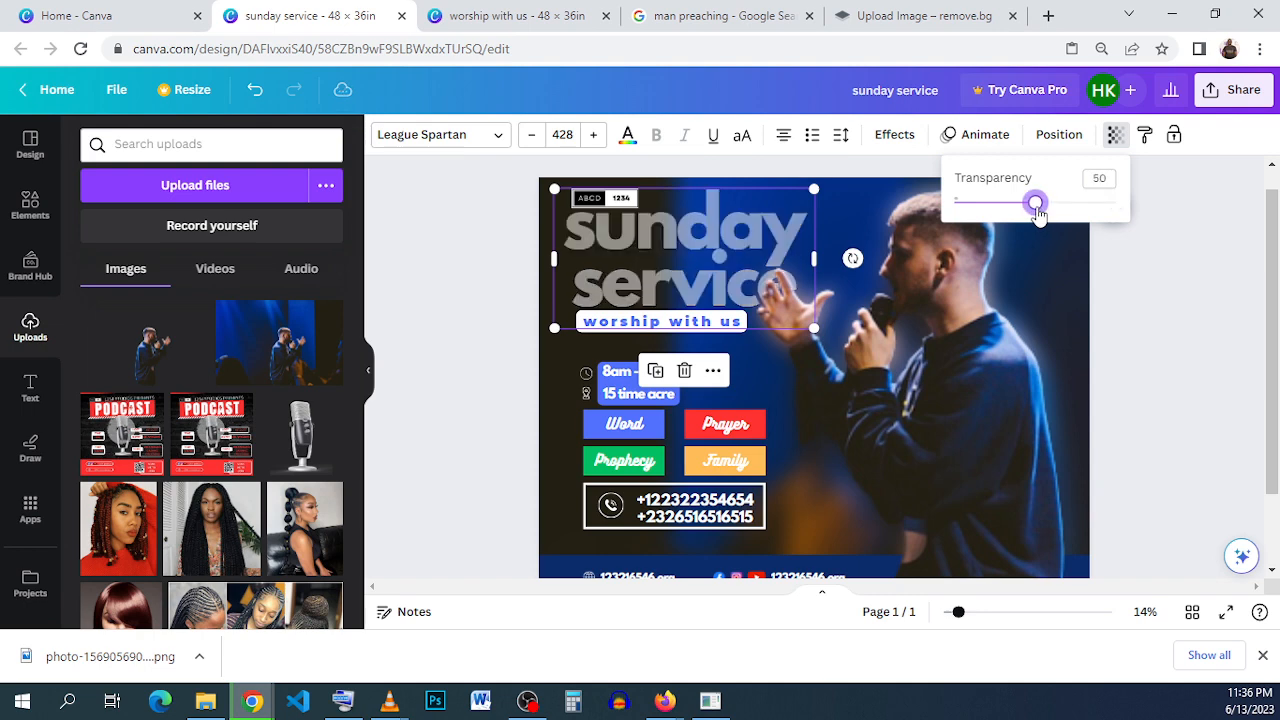
pyautogui.click(513, 288)
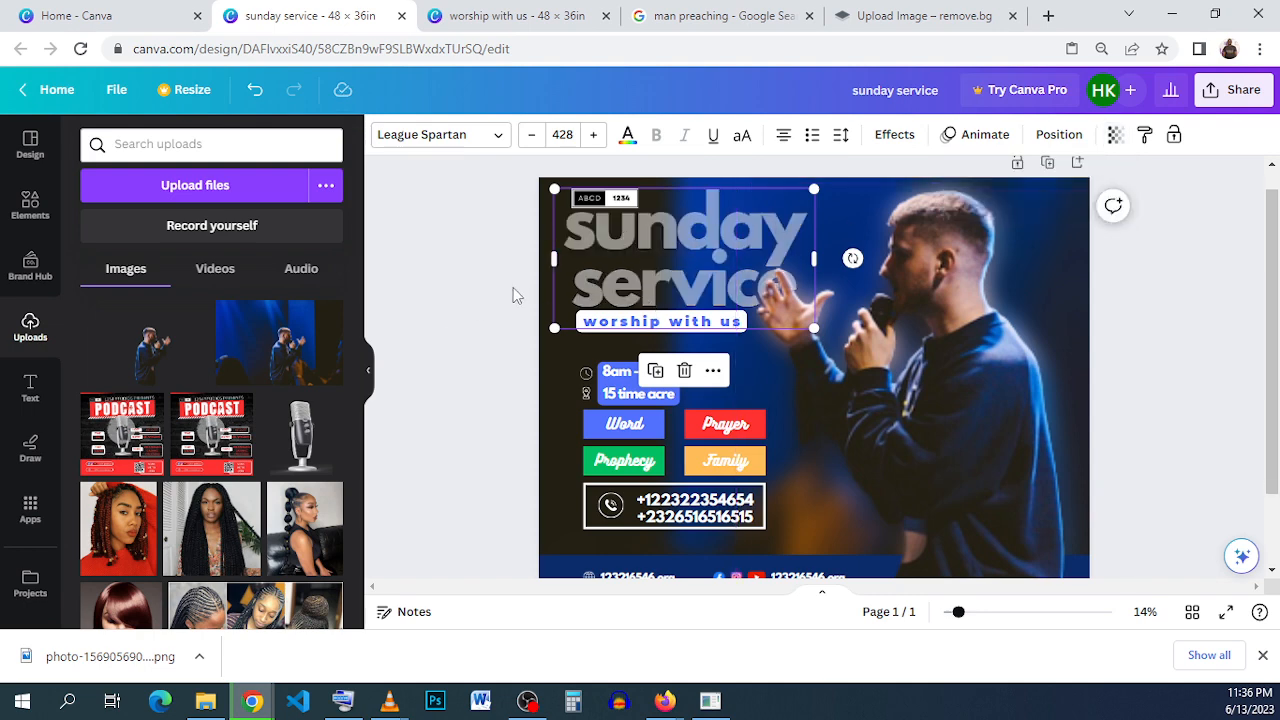
# - Duplicate the faded title with a slight offset and set the copy's transparency to 100
pyautogui.click(1115, 134)
pyautogui.moveTo(1033, 203); pyautogui.dragTo(1116, 203)
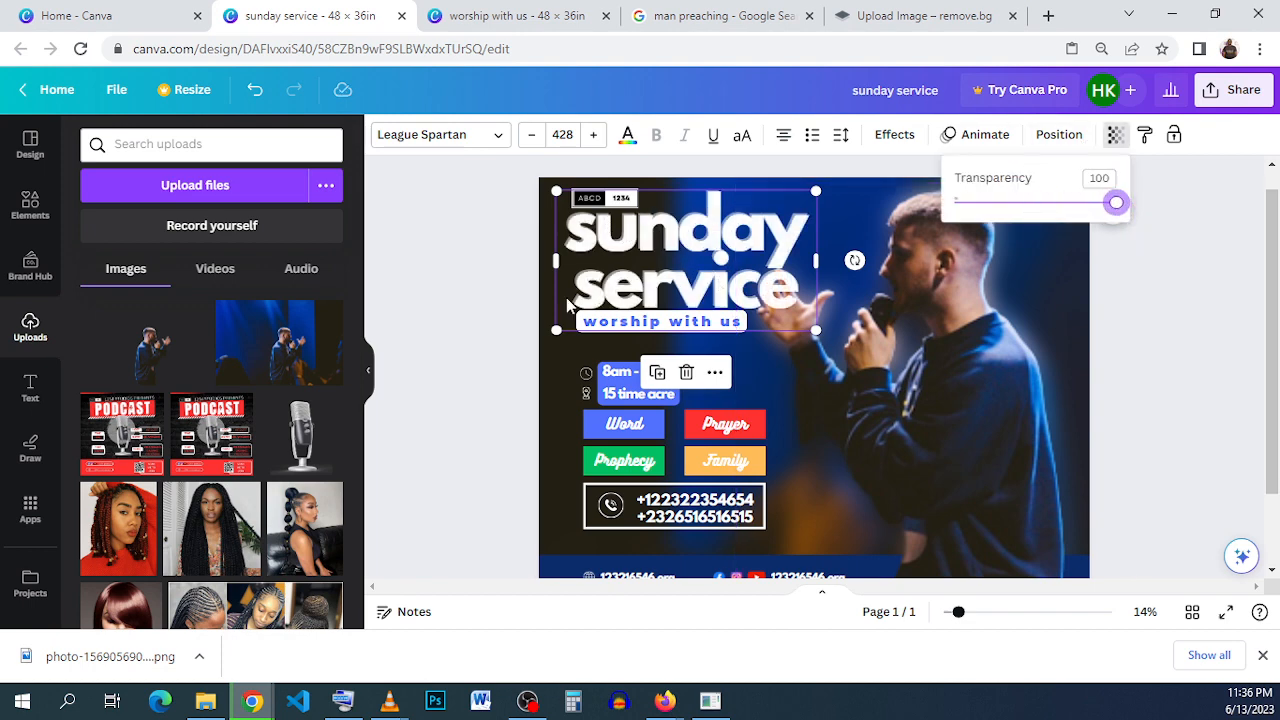
pyautogui.click(478, 335)
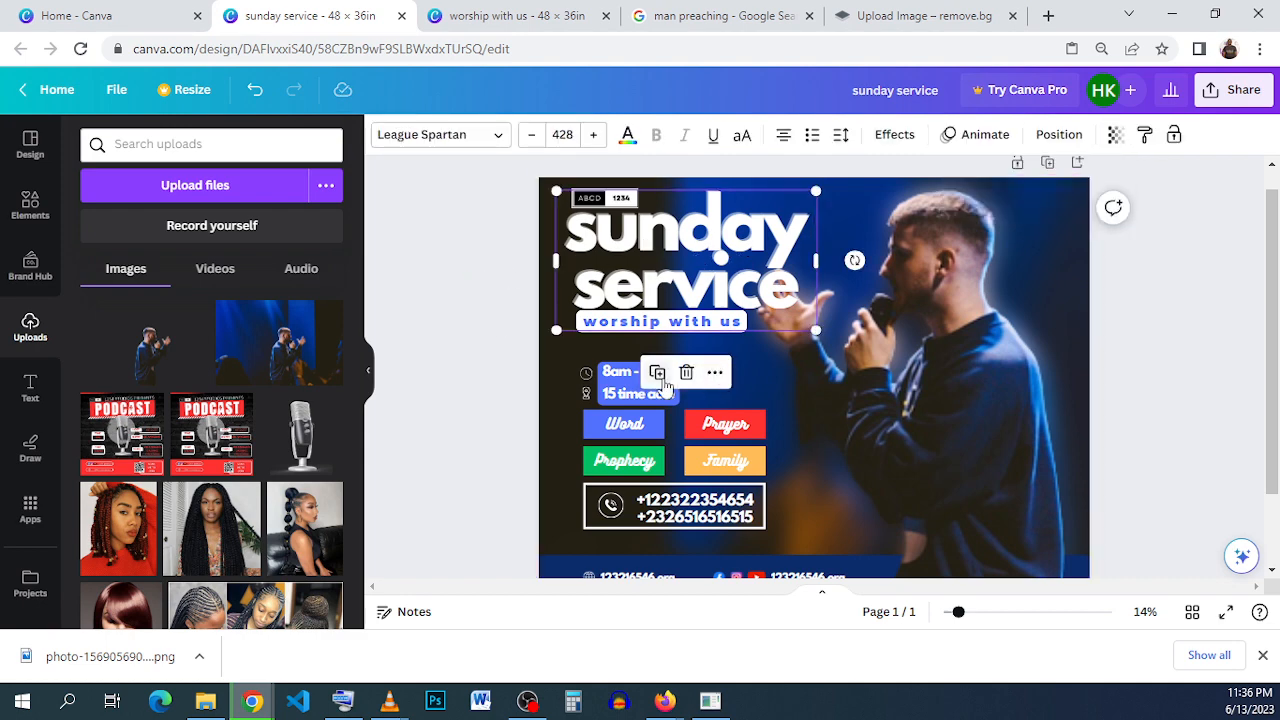
# - Duplicate the title once more, giving the new top copy the Hollow effect in the document's bright blue
pyautogui.click(894, 134)
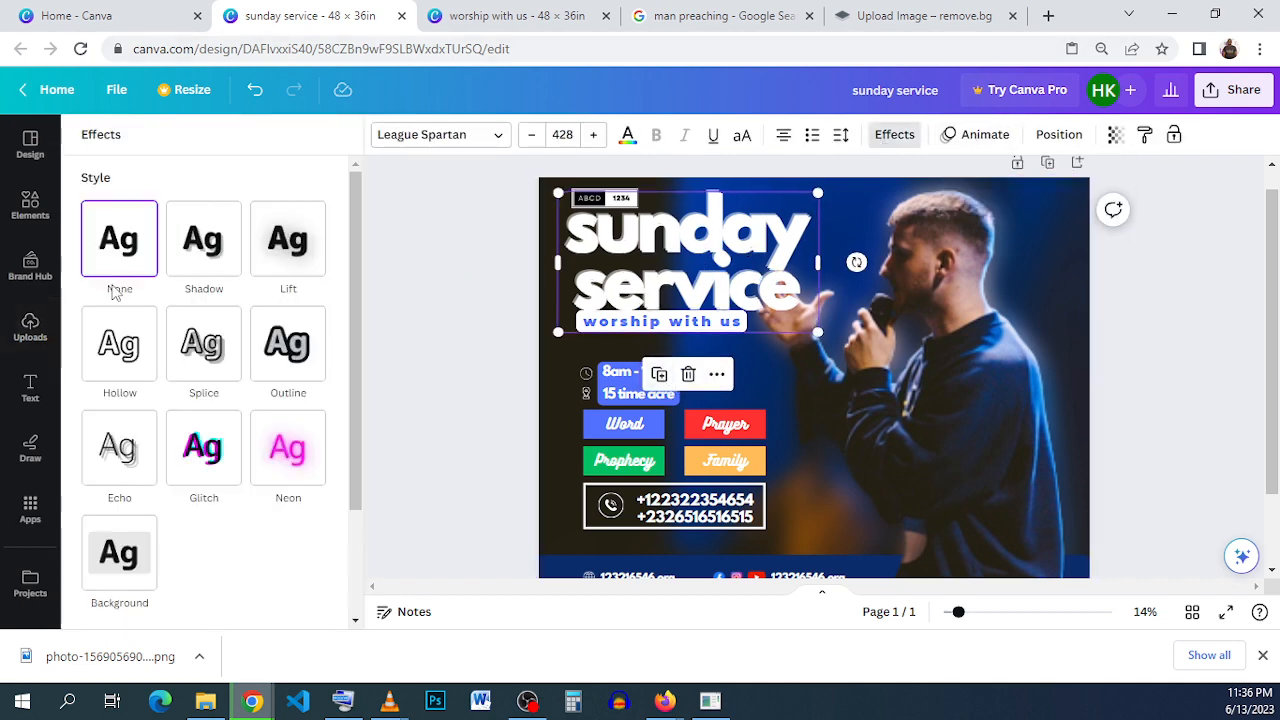
pyautogui.click(125, 368)
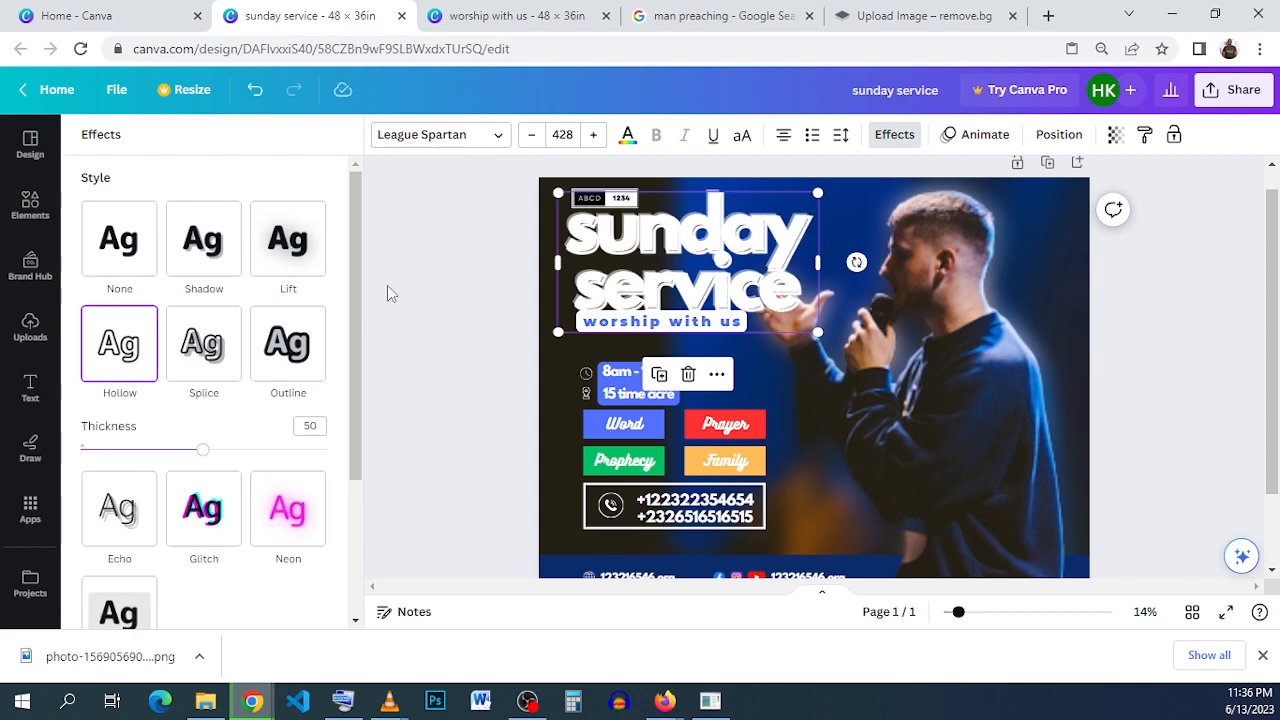
pyautogui.click(627, 136)
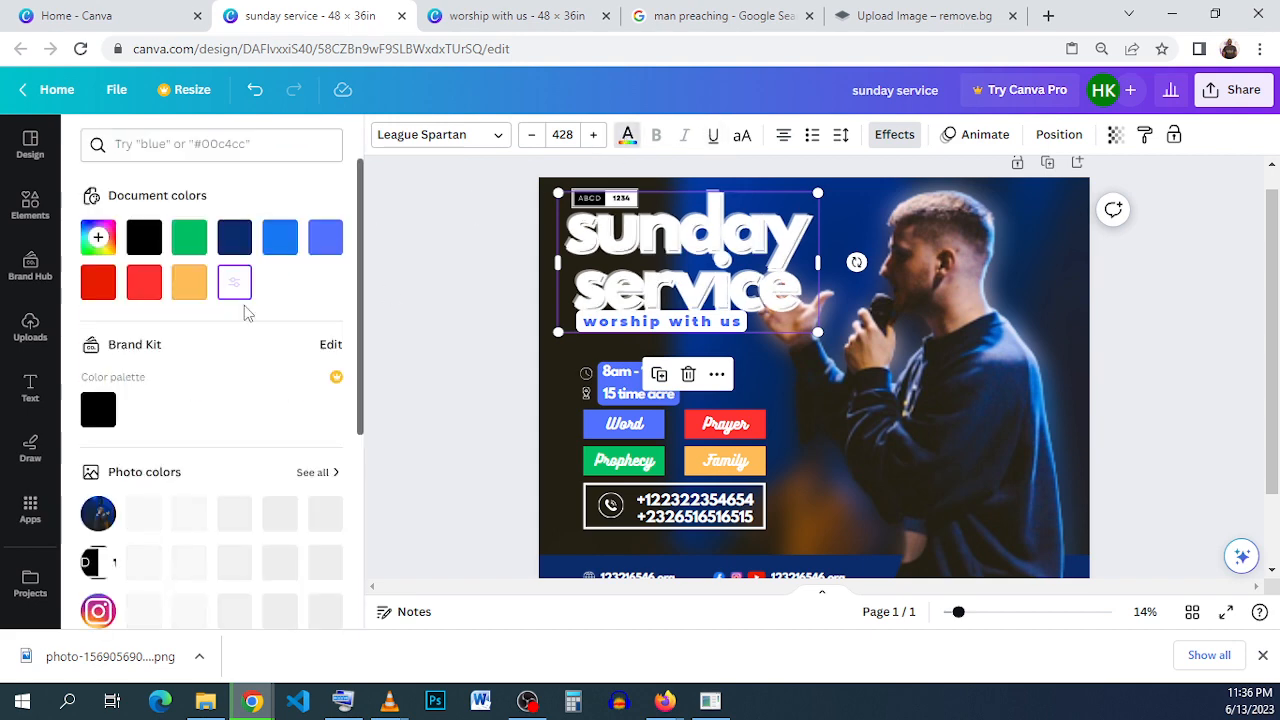
pyautogui.click(234, 237)
pyautogui.click(280, 237)
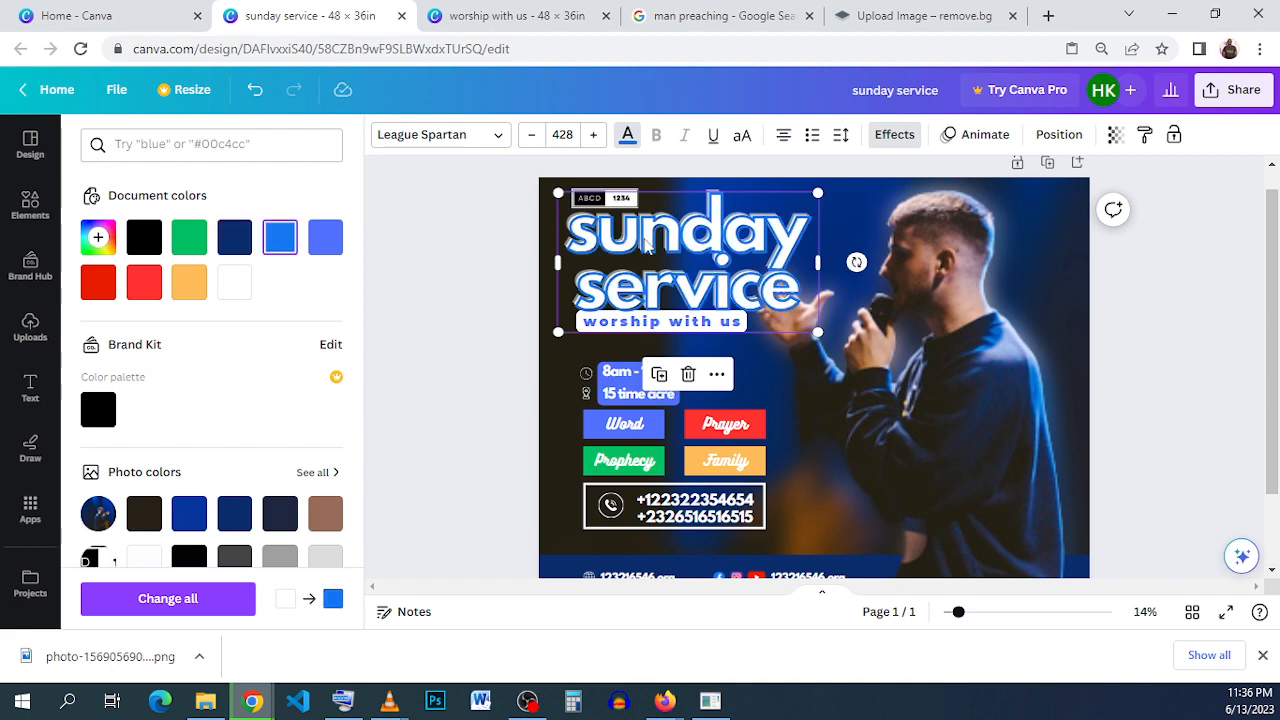
pyautogui.scroll(3, 645, 245)
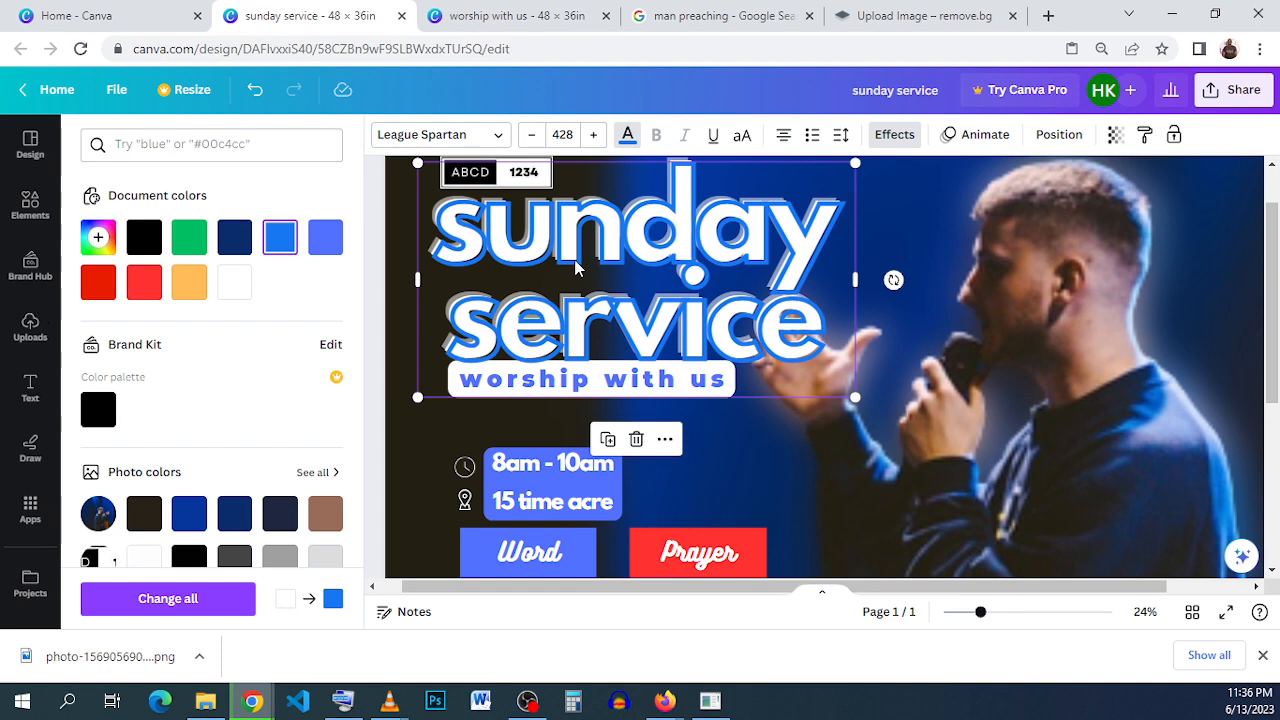
# - Align the hollow blue outline with the white "sunday service" title and set the outline's transparency to 62
pyautogui.moveTo(575, 268); pyautogui.dragTo(569, 256)
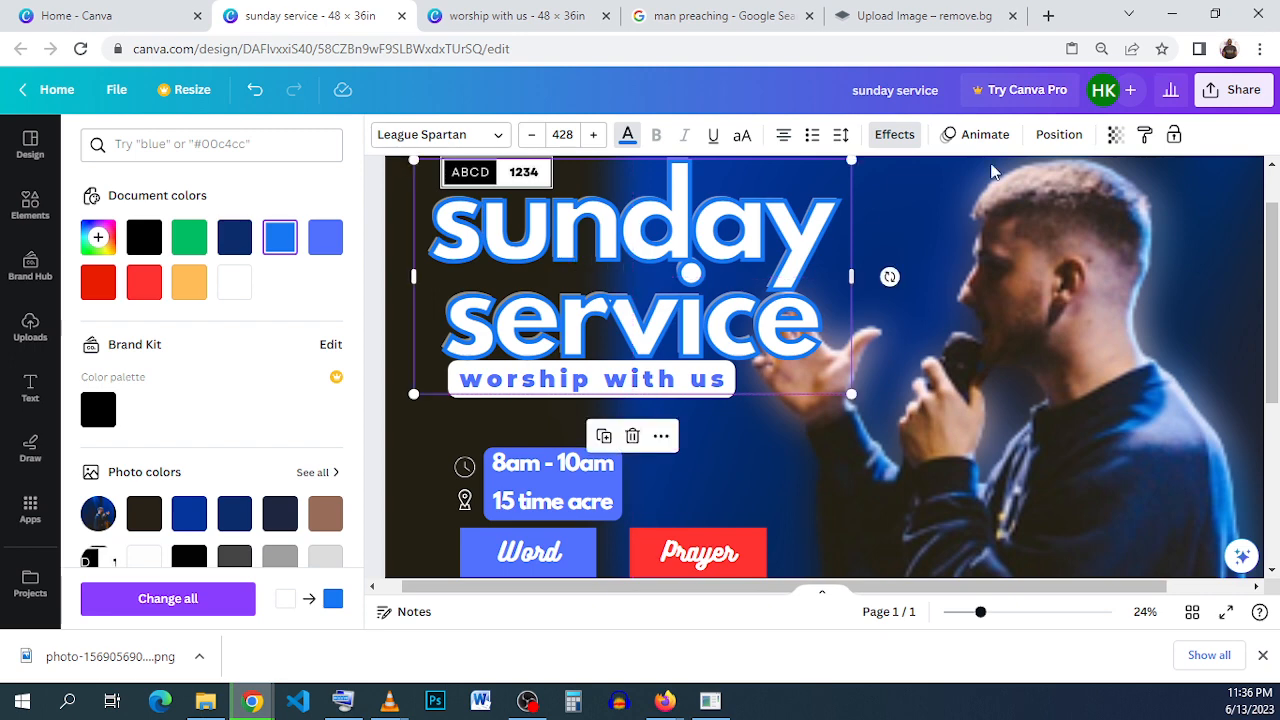
pyautogui.click(1115, 134)
pyautogui.moveTo(1052, 213); pyautogui.dragTo(1057, 212)
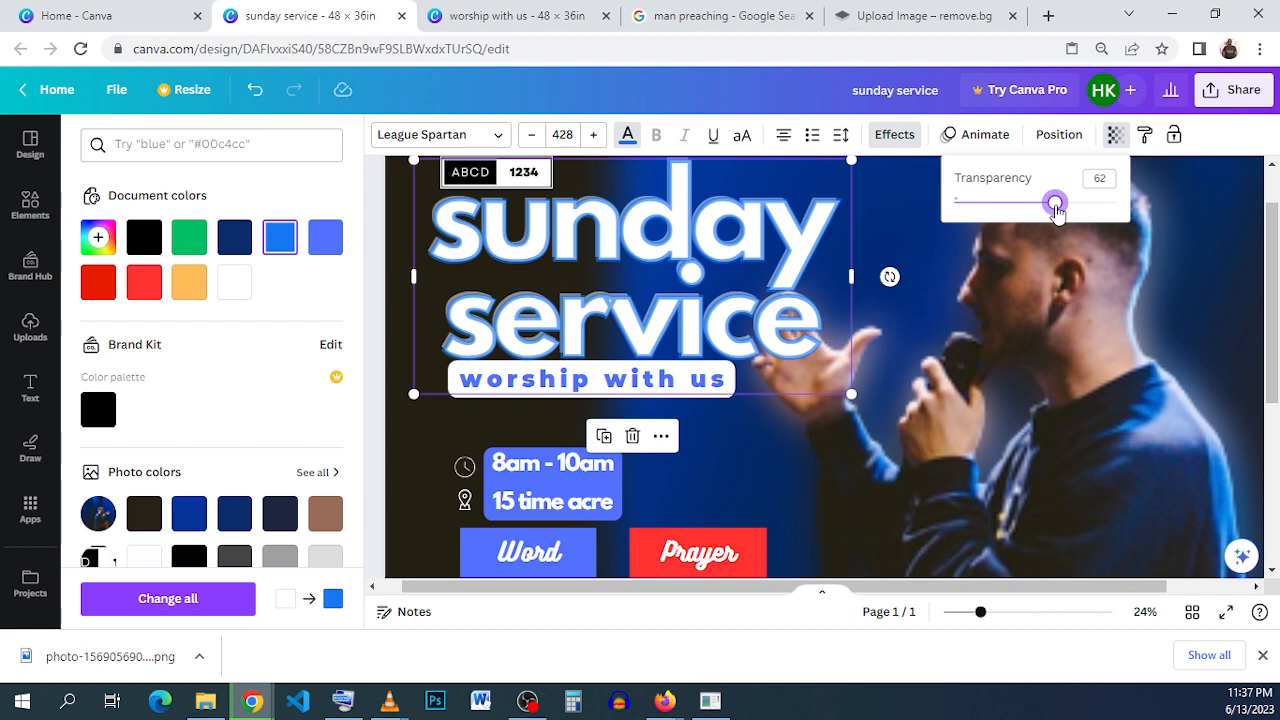
pyautogui.click(1030, 318)
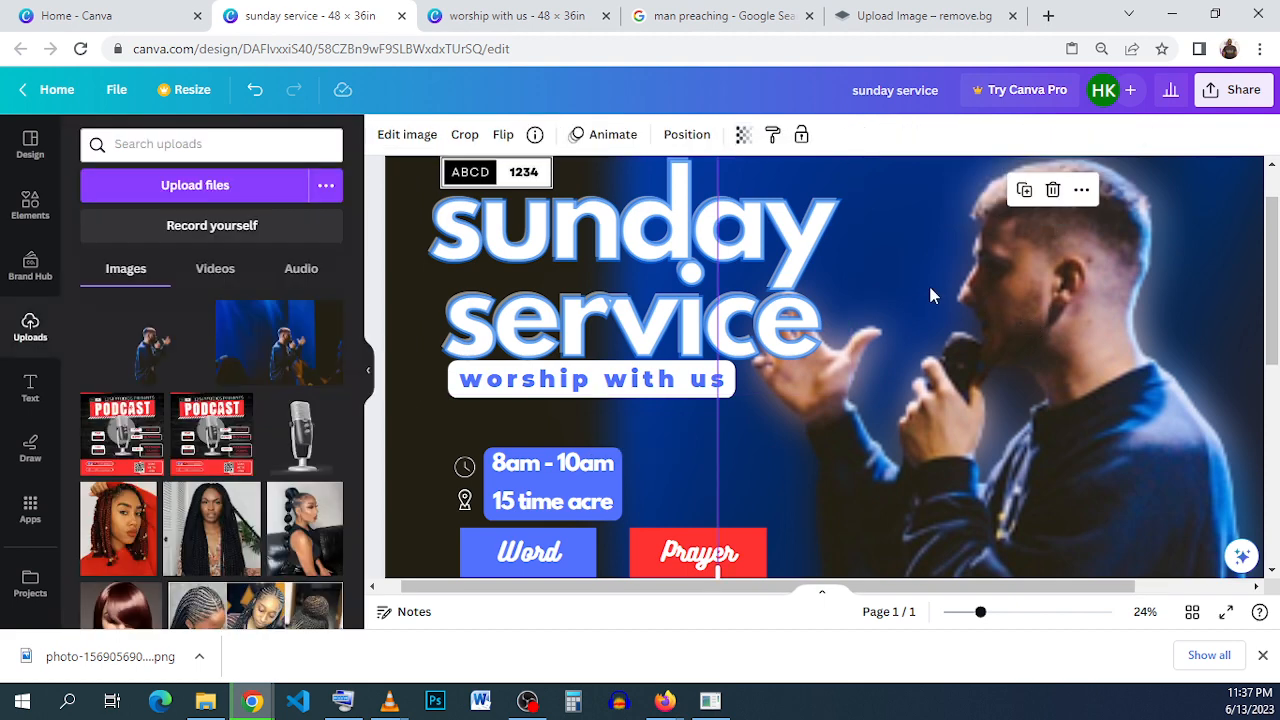
# - Check how the title overlaps the preacher's hand in the "worship with us" reference design
pyautogui.click(578, 265)
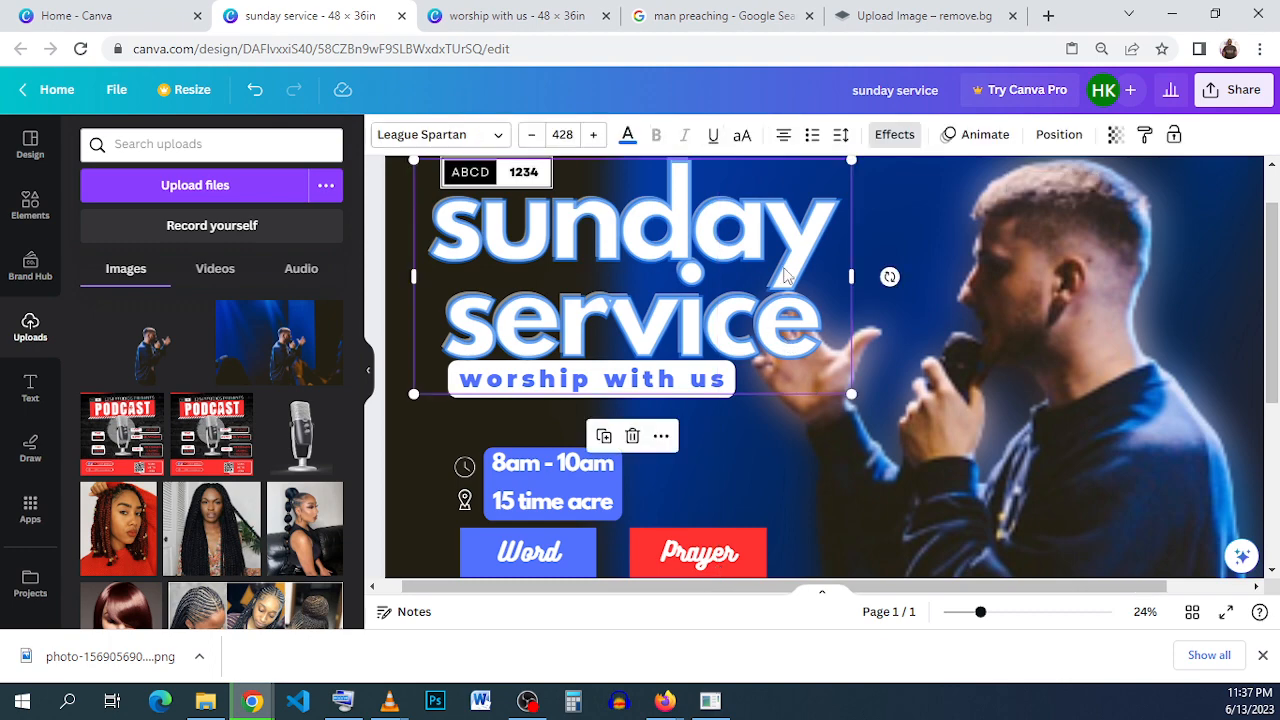
pyautogui.click(500, 16)
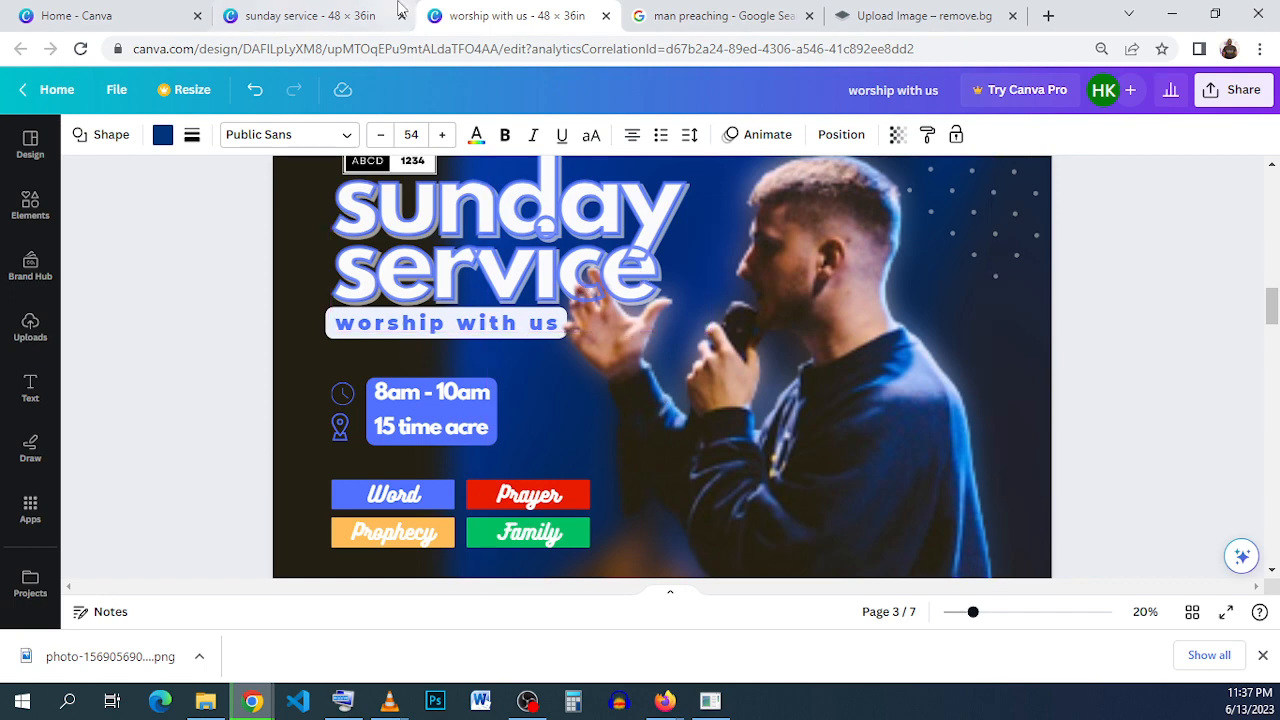
pyautogui.click(366, 18)
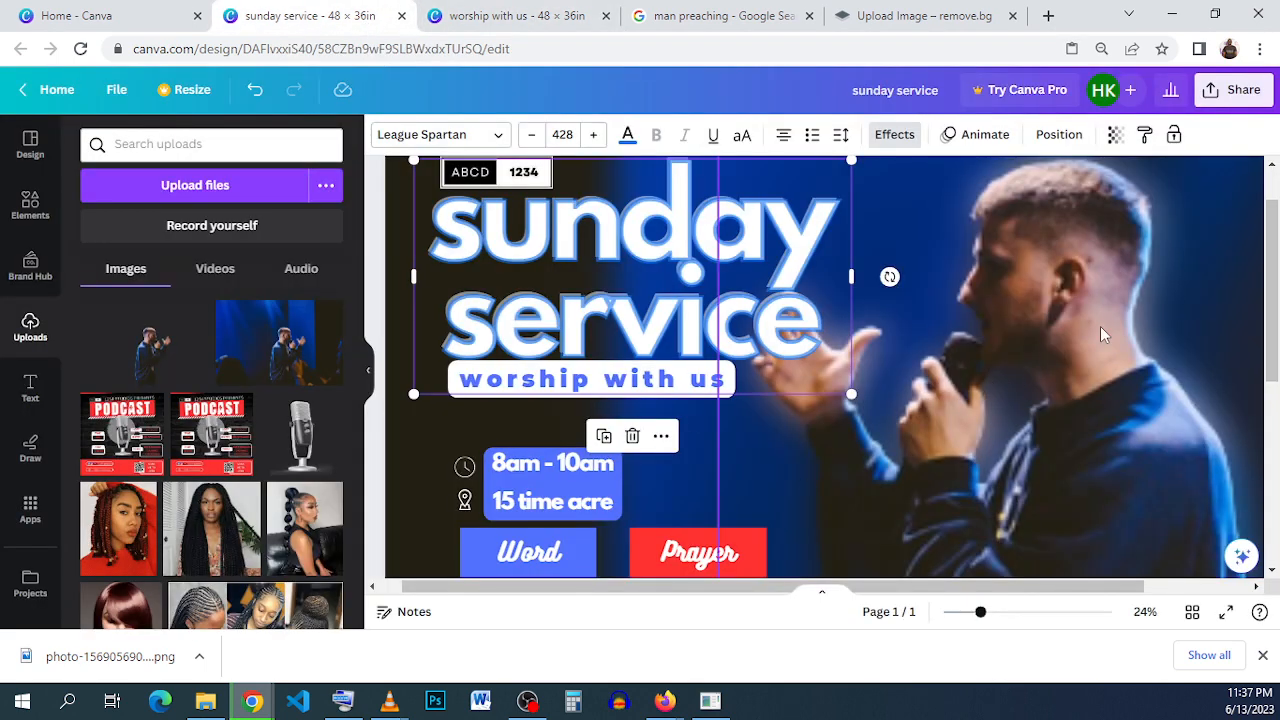
# - Reorder the layers so the preacher cutout sits directly below the hollow title outline and above the white title
pyautogui.click(1093, 446)
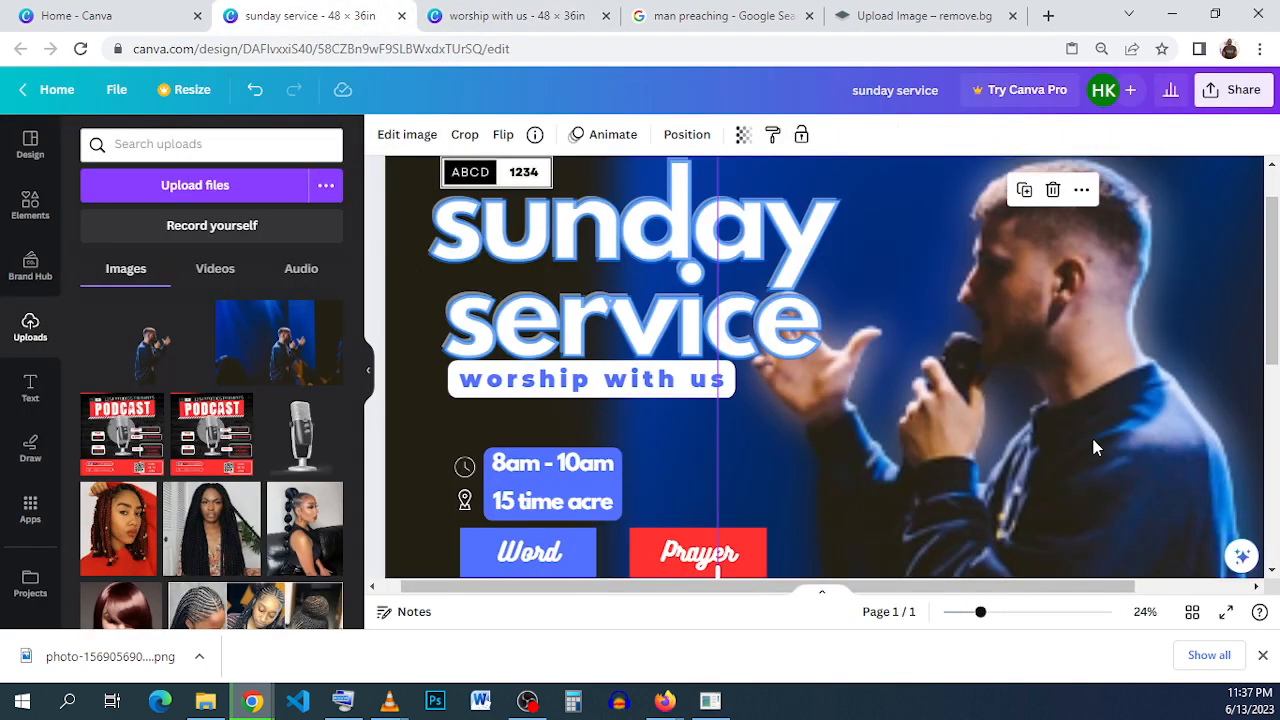
pyautogui.click(687, 134)
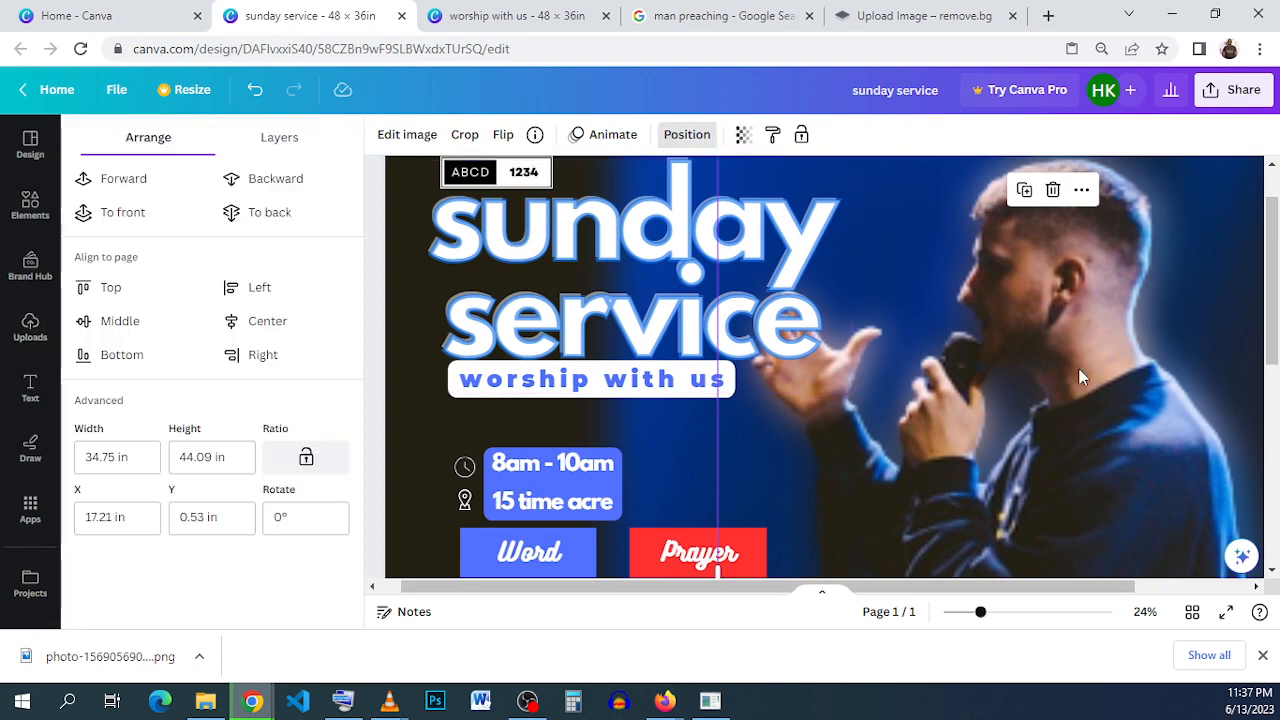
pyautogui.scroll(-2, 1078, 378)
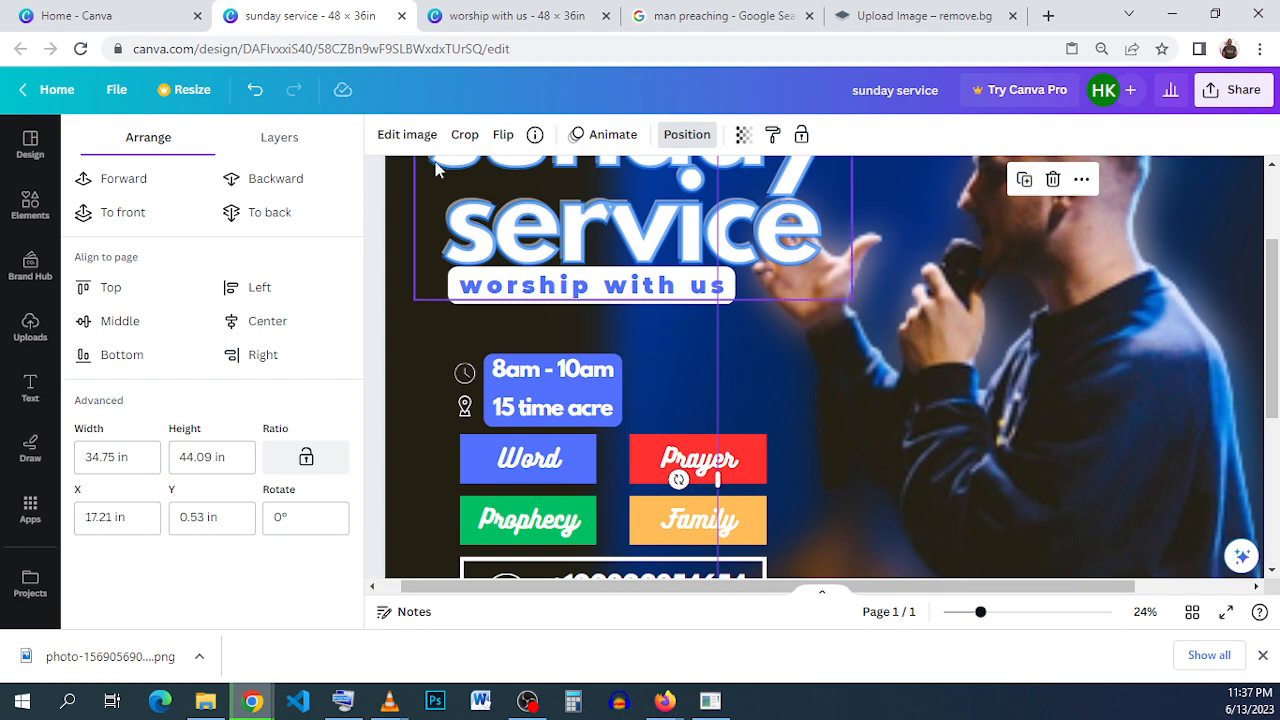
pyautogui.click(283, 139)
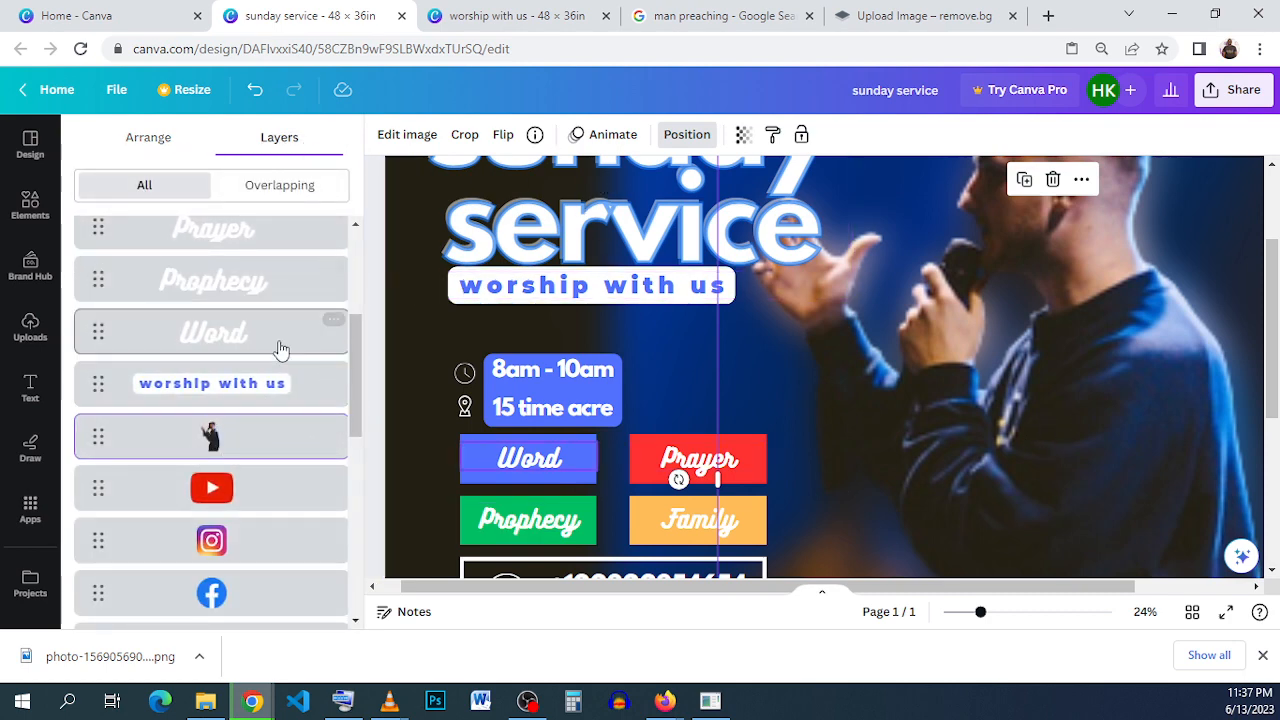
pyautogui.scroll(2, 272, 258)
pyautogui.scroll(4, 272, 258)
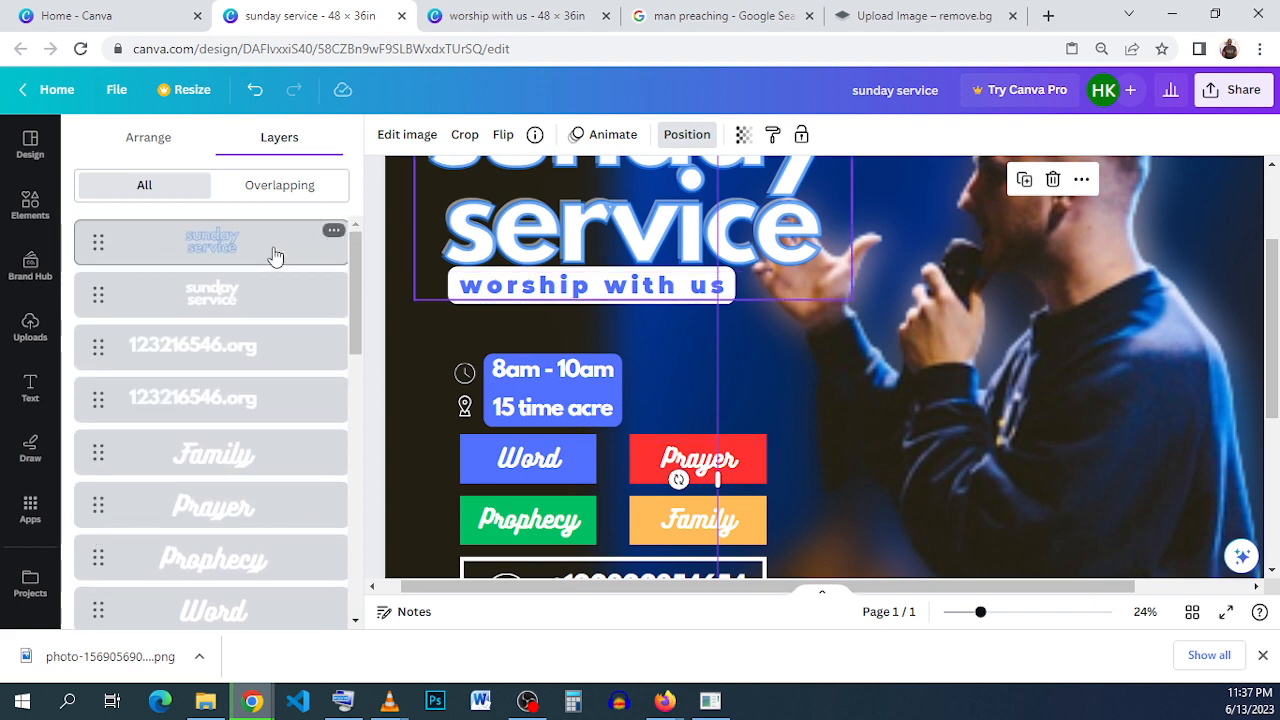
pyautogui.scroll(-6, 233, 405)
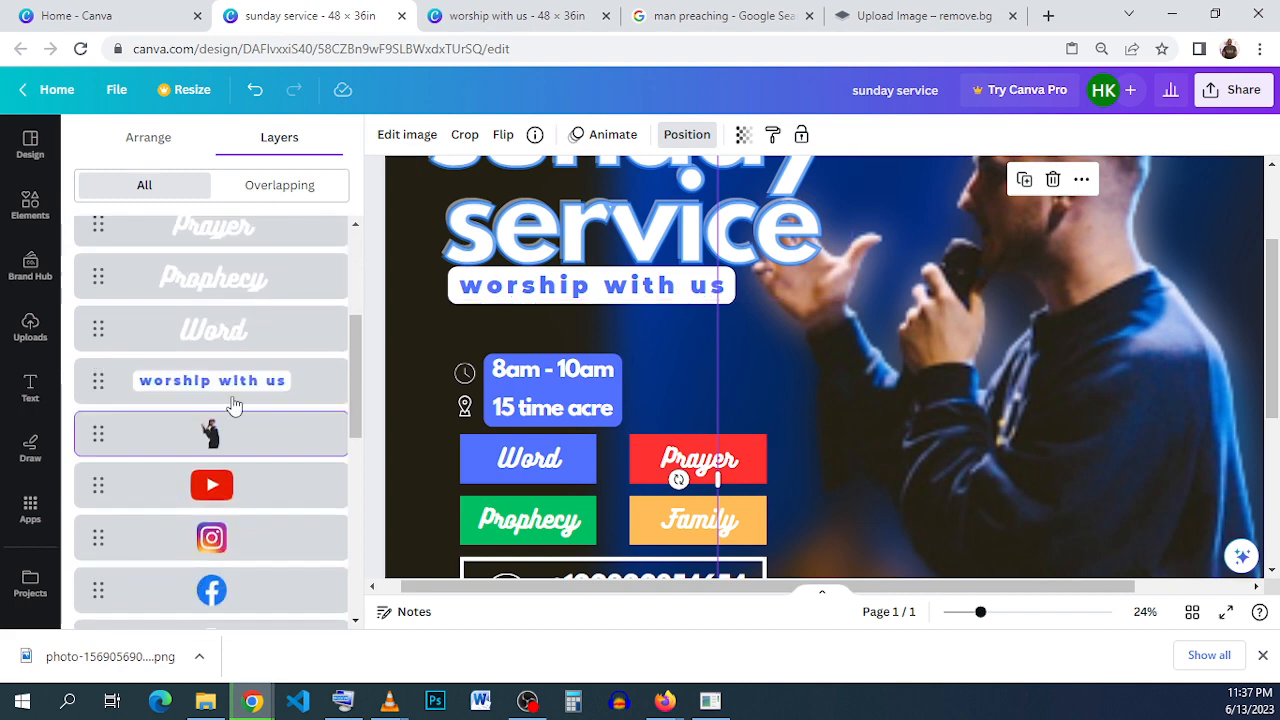
pyautogui.moveTo(229, 449); pyautogui.dragTo(228, 211)
pyautogui.scroll(-3, 226, 440)
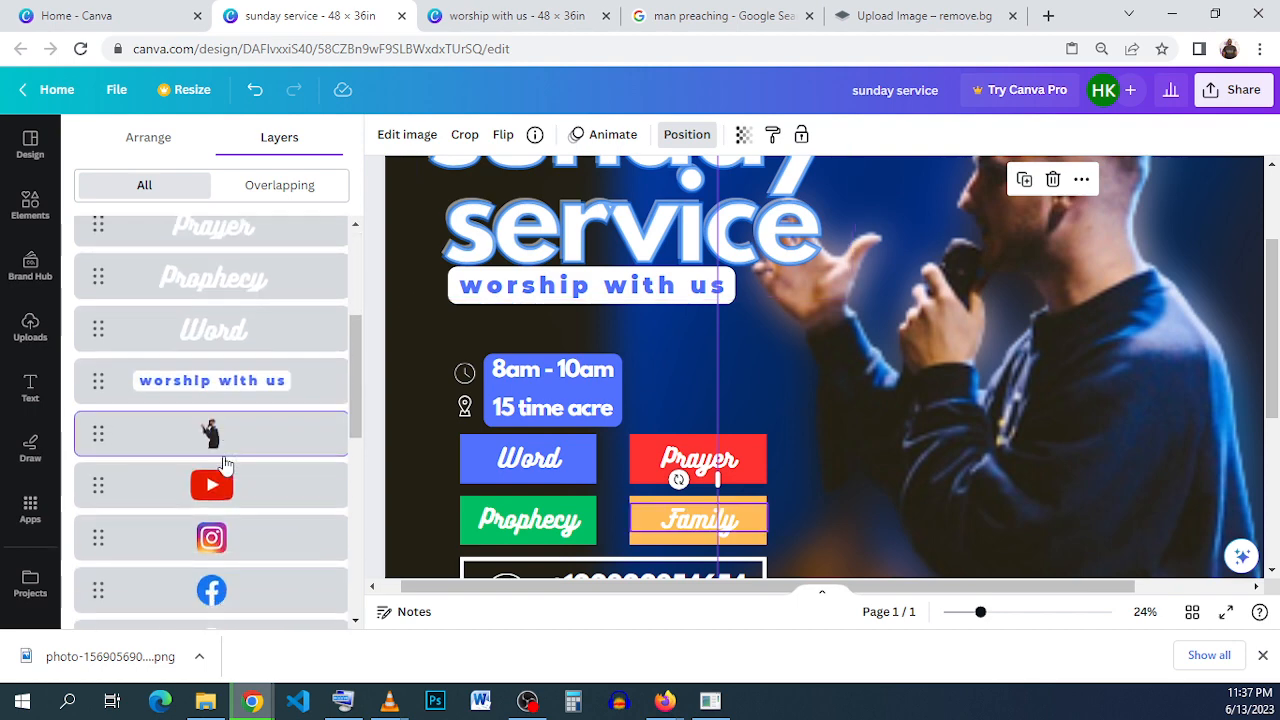
pyautogui.moveTo(226, 464); pyautogui.dragTo(250, 220)
pyautogui.moveTo(238, 286)
pyautogui.mouseDown()
pyautogui.moveTo(226, 264)
pyautogui.moveTo(231, 273)
pyautogui.mouseUp()
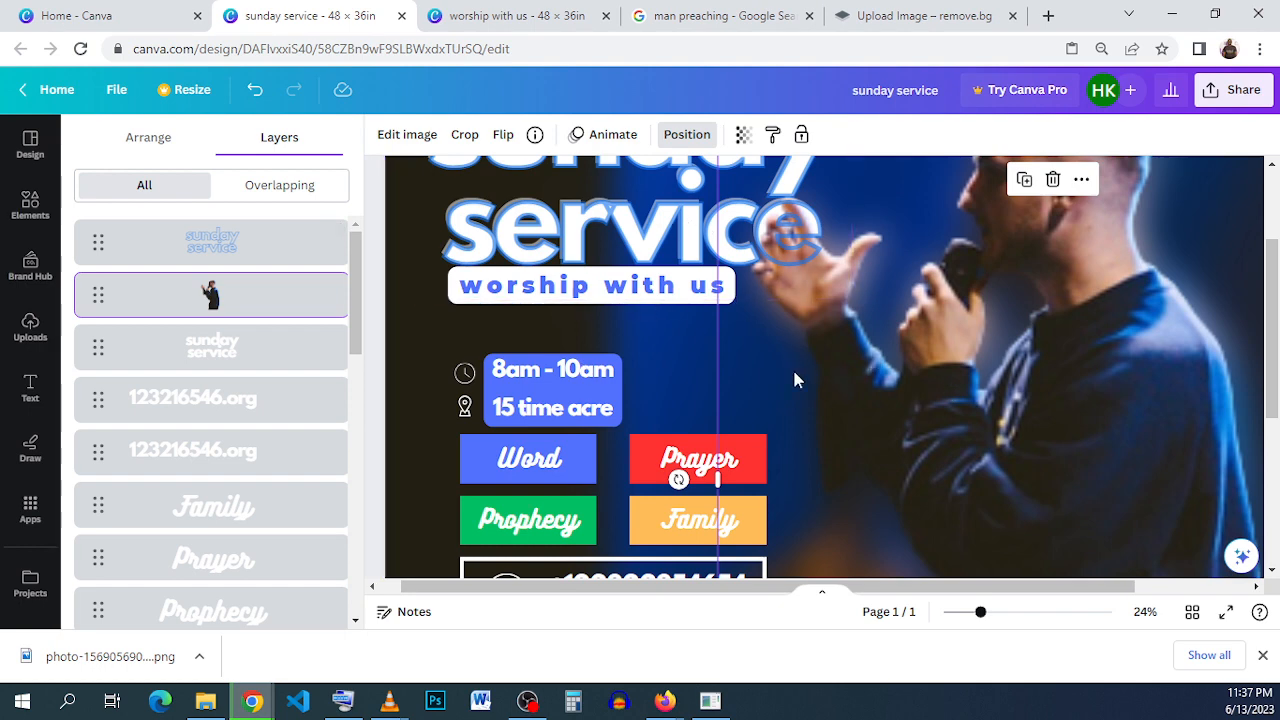
pyautogui.click(611, 226)
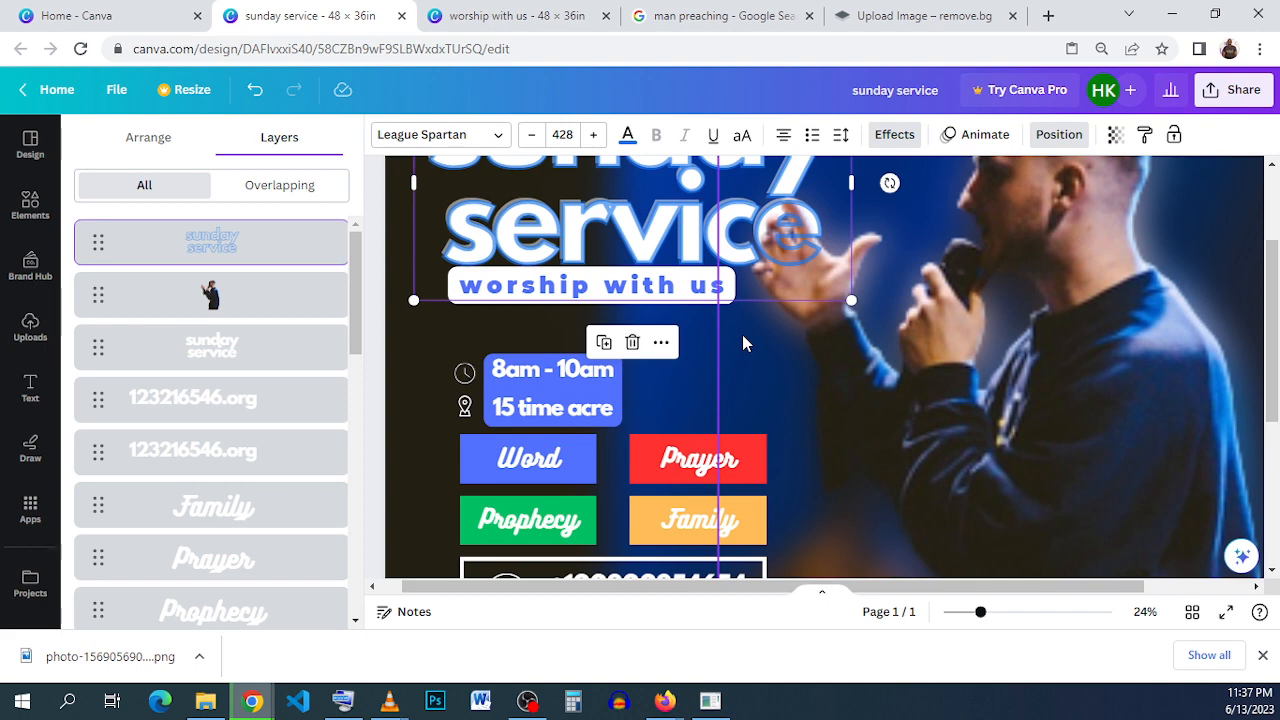
pyautogui.scroll(1, 576, 220)
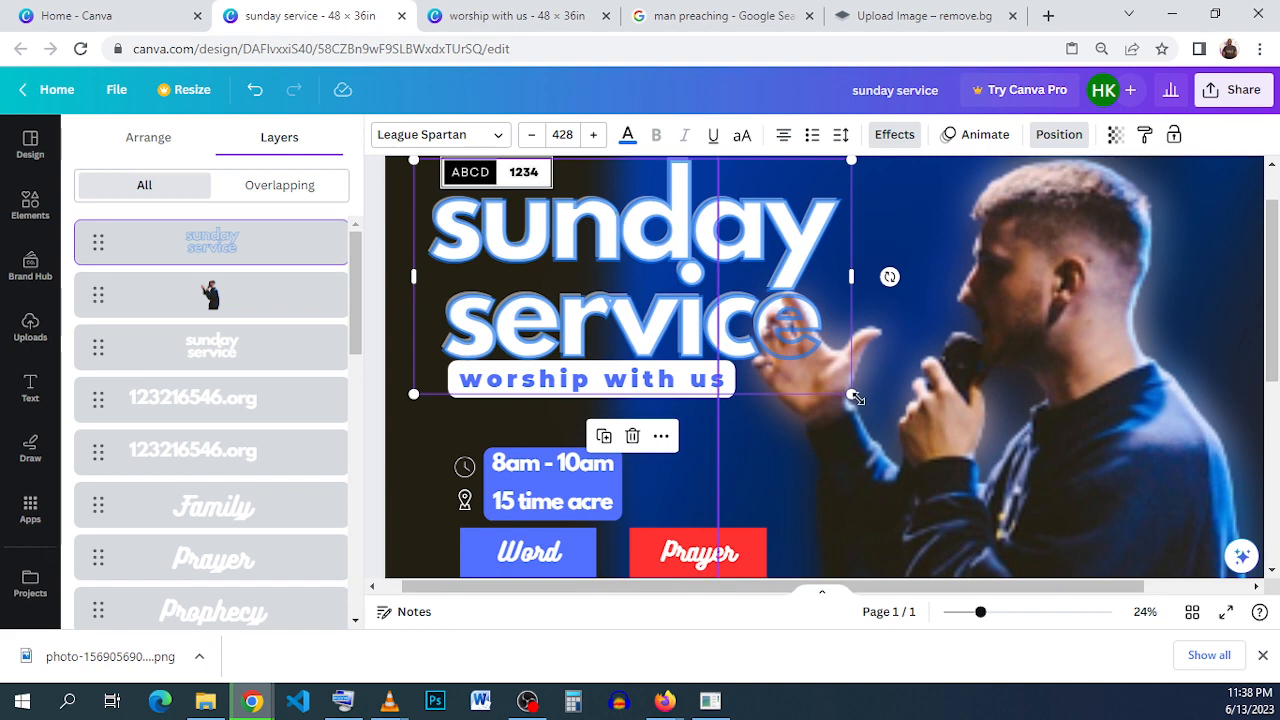
pyautogui.click(1091, 296)
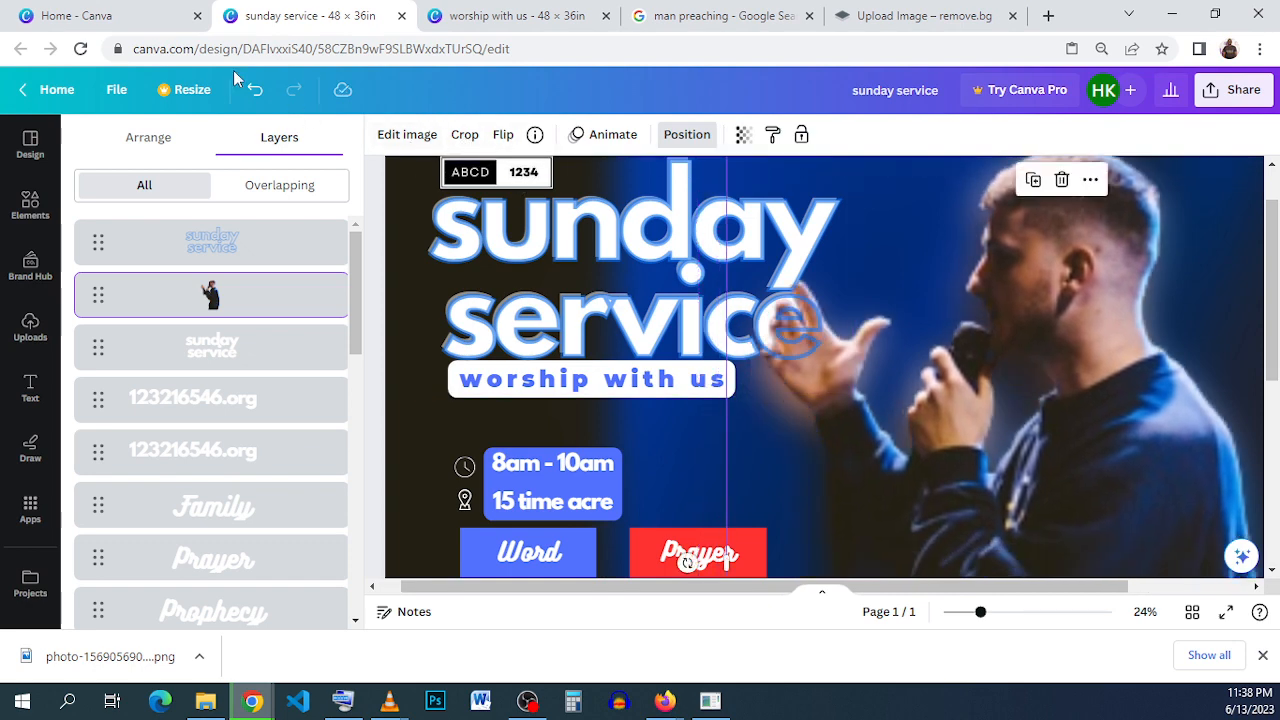
pyautogui.click(255, 89)
# - Move the hollow title outline down to inspect the layers beneath it, and put it back over the white title
pyautogui.click(584, 291)
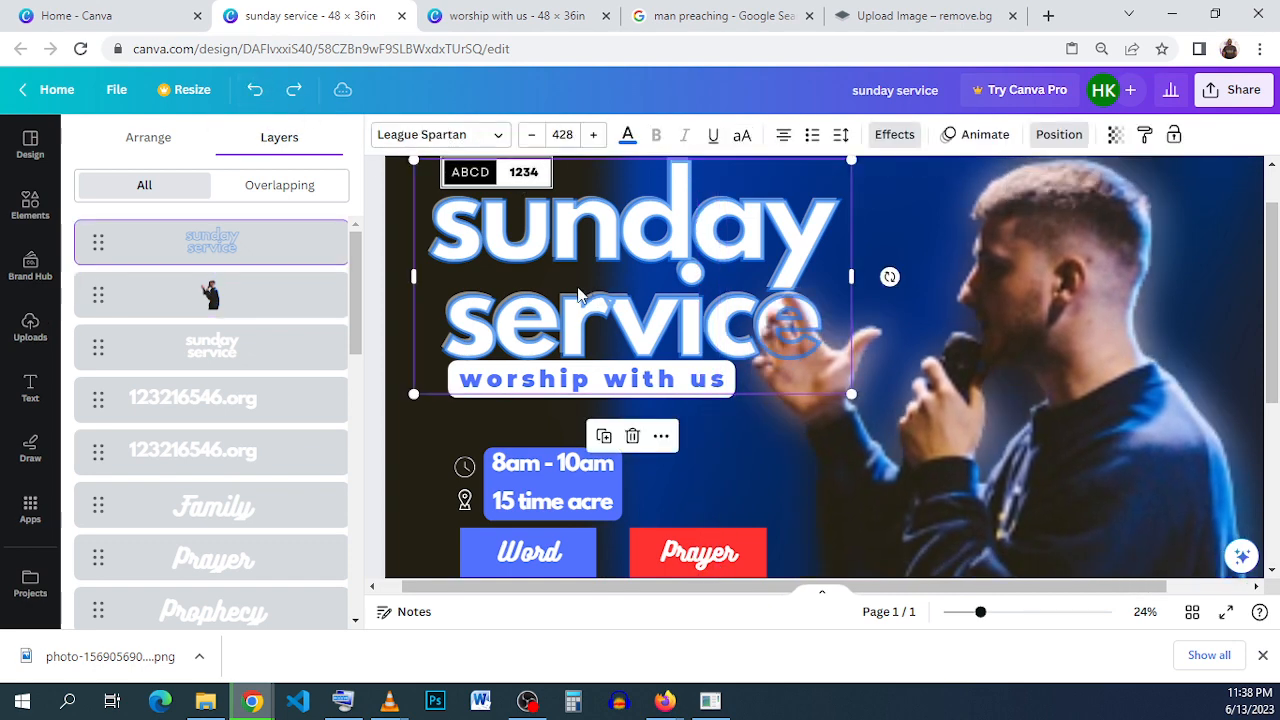
pyautogui.moveTo(584, 291); pyautogui.dragTo(630, 525)
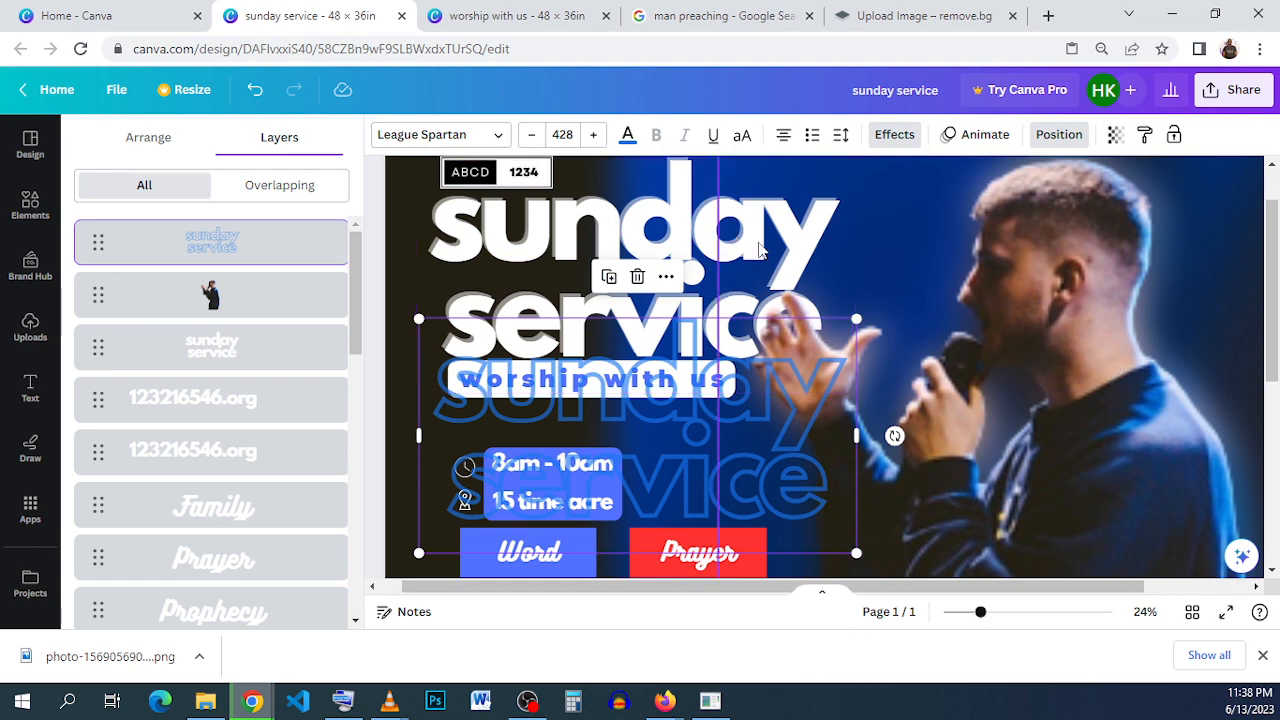
pyautogui.click(761, 505)
pyautogui.click(761, 497)
pyautogui.moveTo(760, 497); pyautogui.dragTo(757, 333)
pyautogui.click(776, 458)
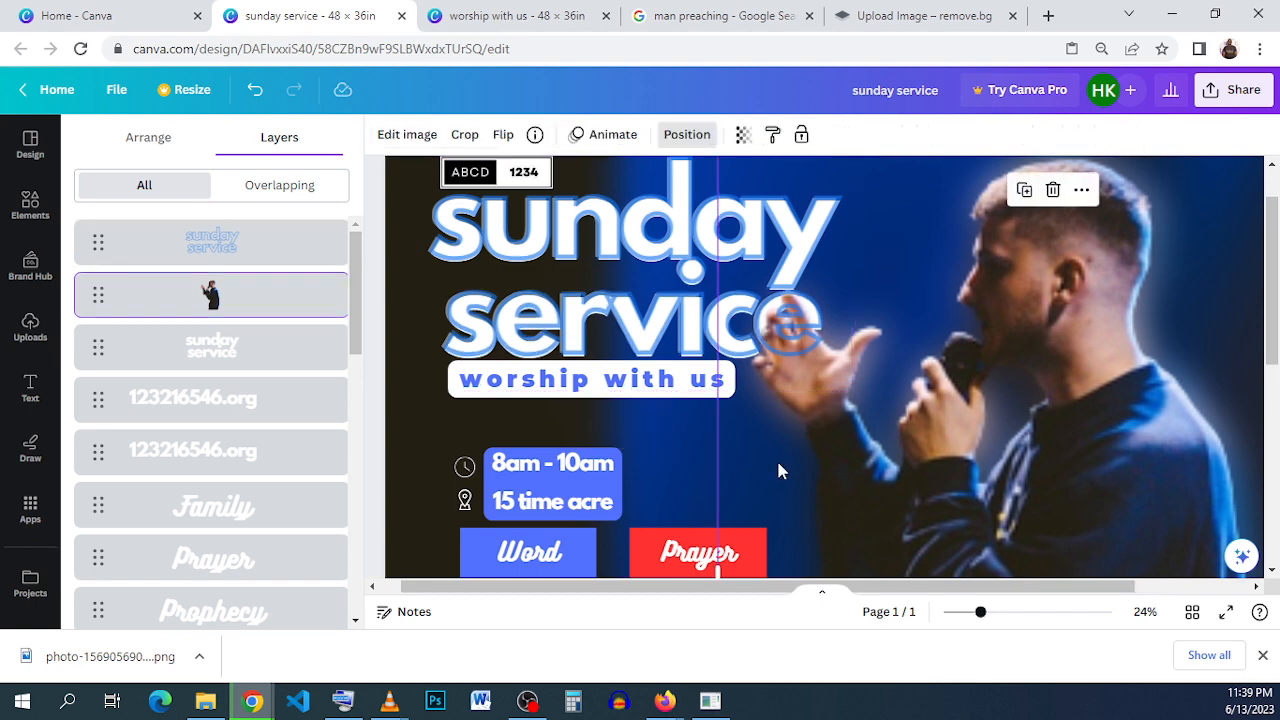
pyautogui.click(580, 286)
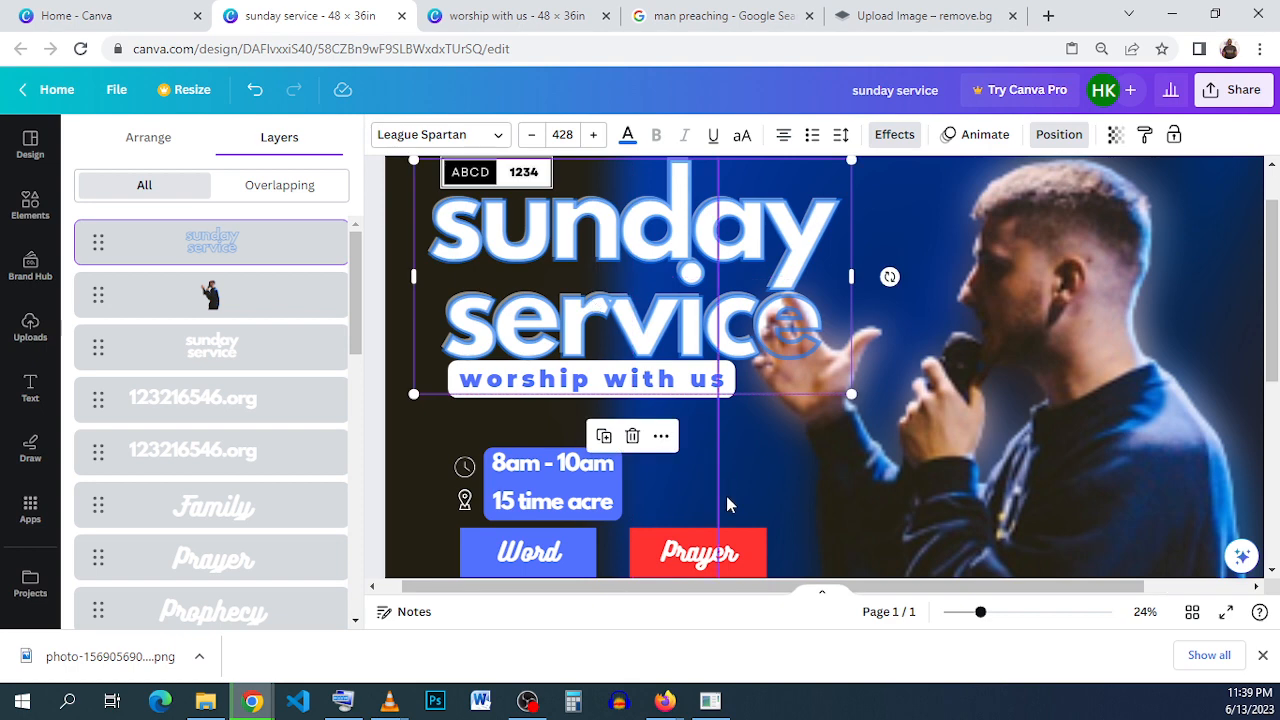
pyautogui.click(761, 492)
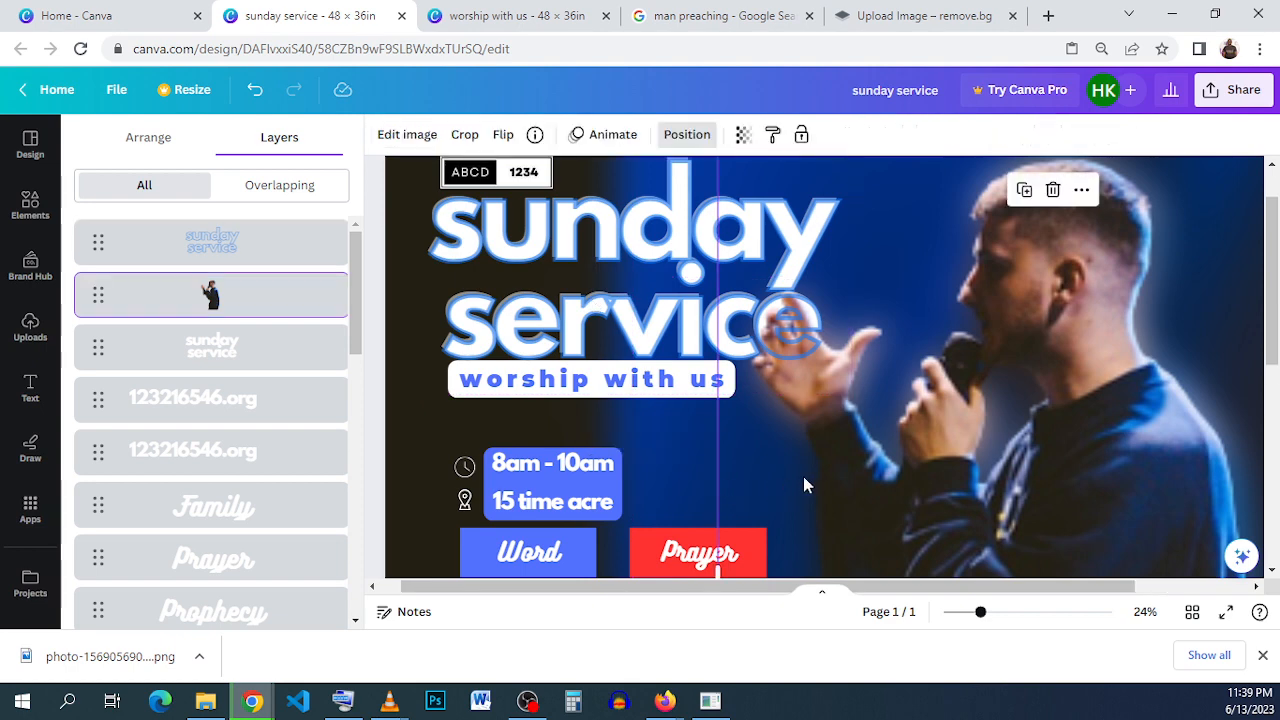
# - Try white as the color of the hollow title outline and undo the change
pyautogui.scroll(-2, 796, 485)
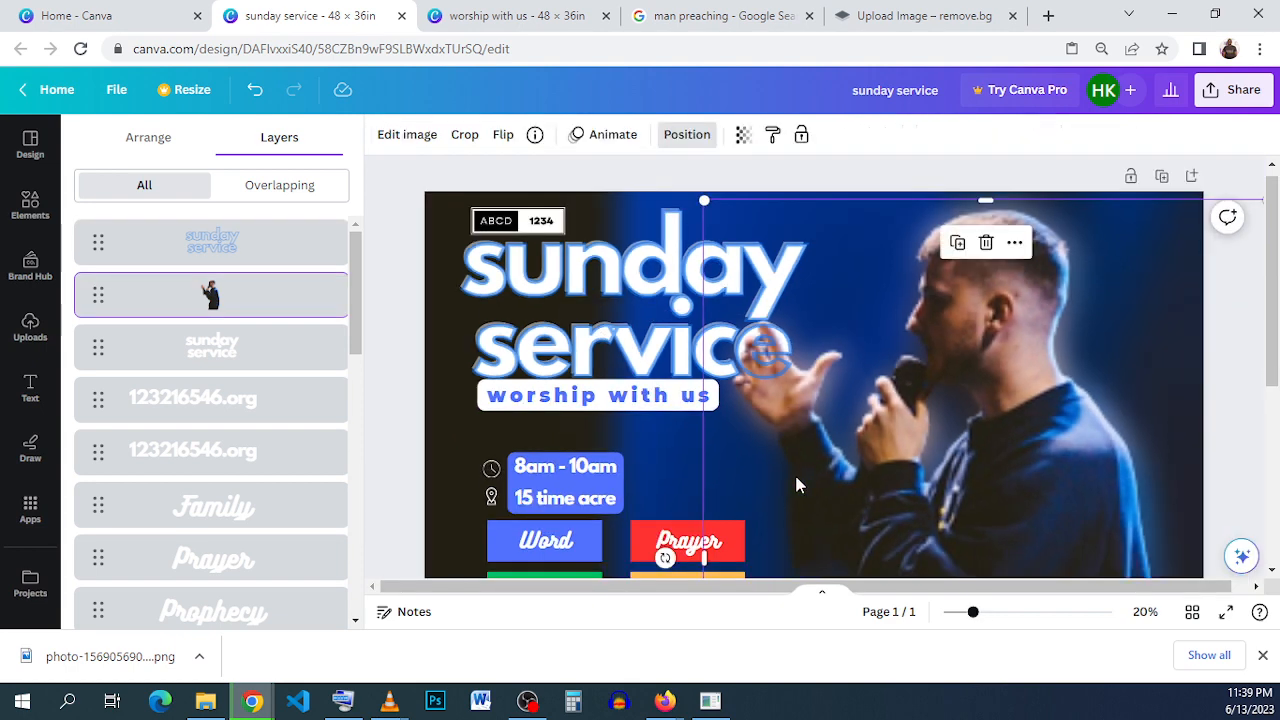
pyautogui.click(1220, 430)
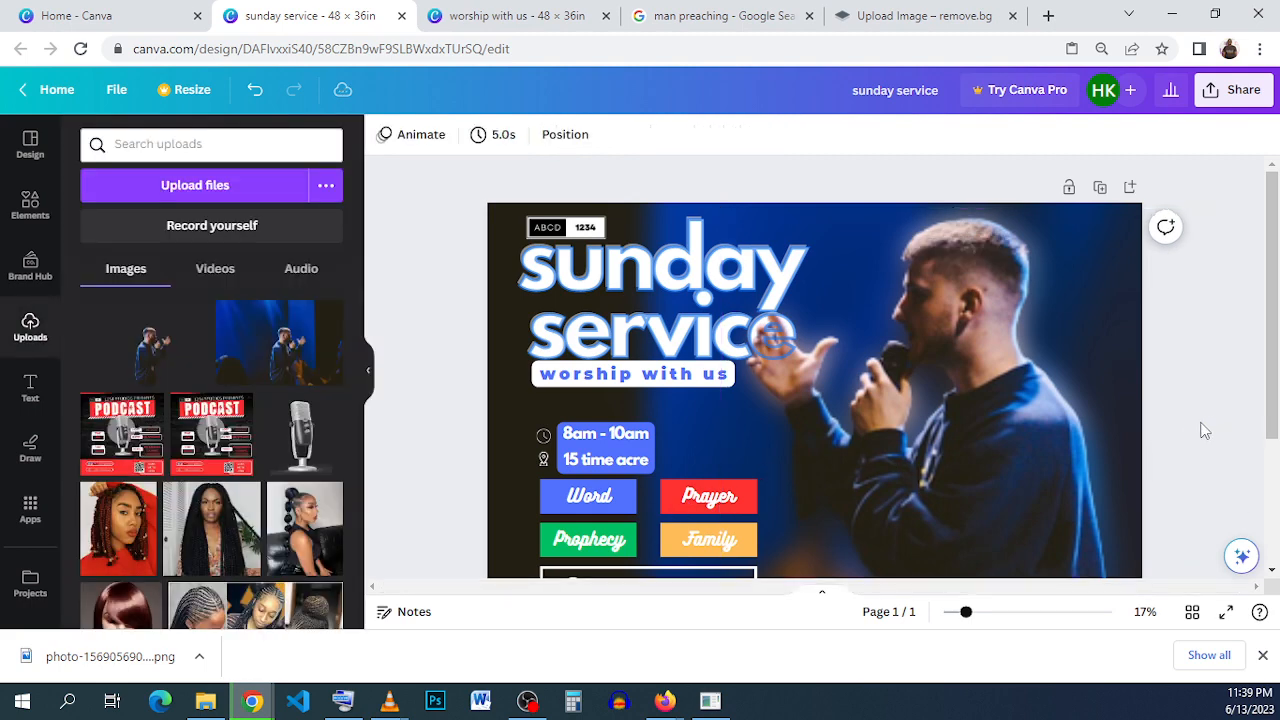
pyautogui.click(675, 347)
pyautogui.click(628, 134)
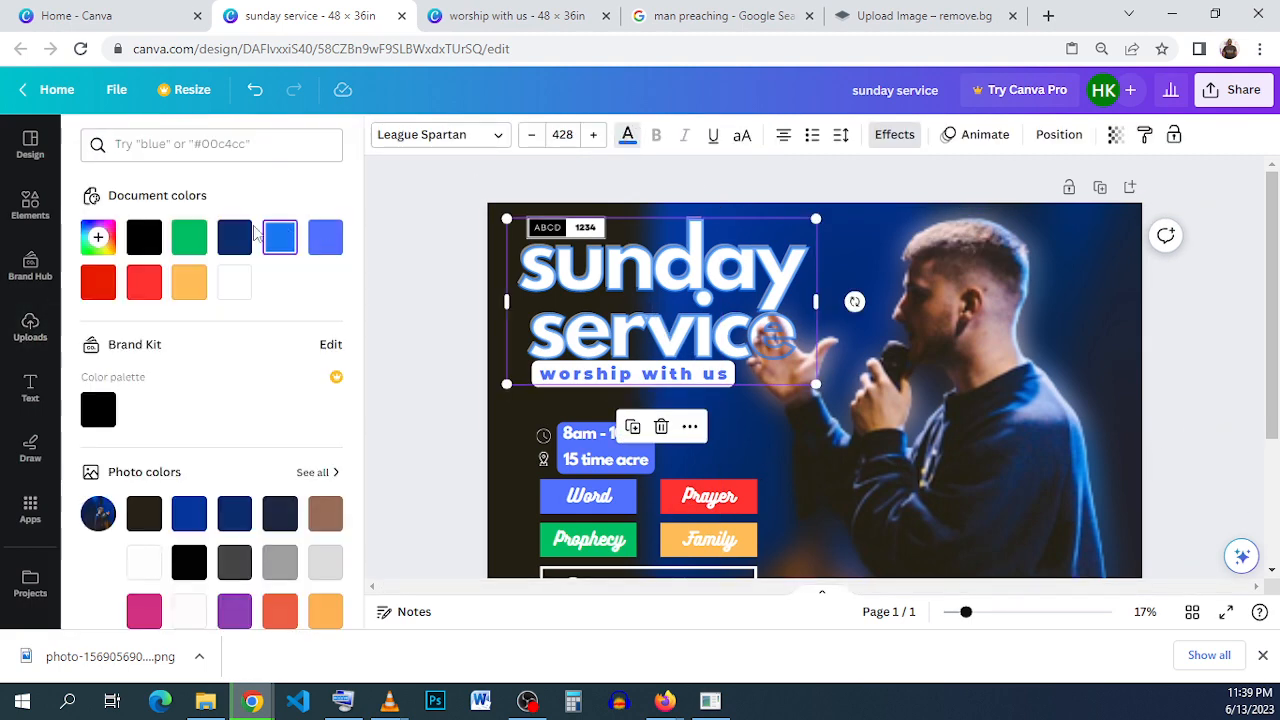
pyautogui.click(234, 281)
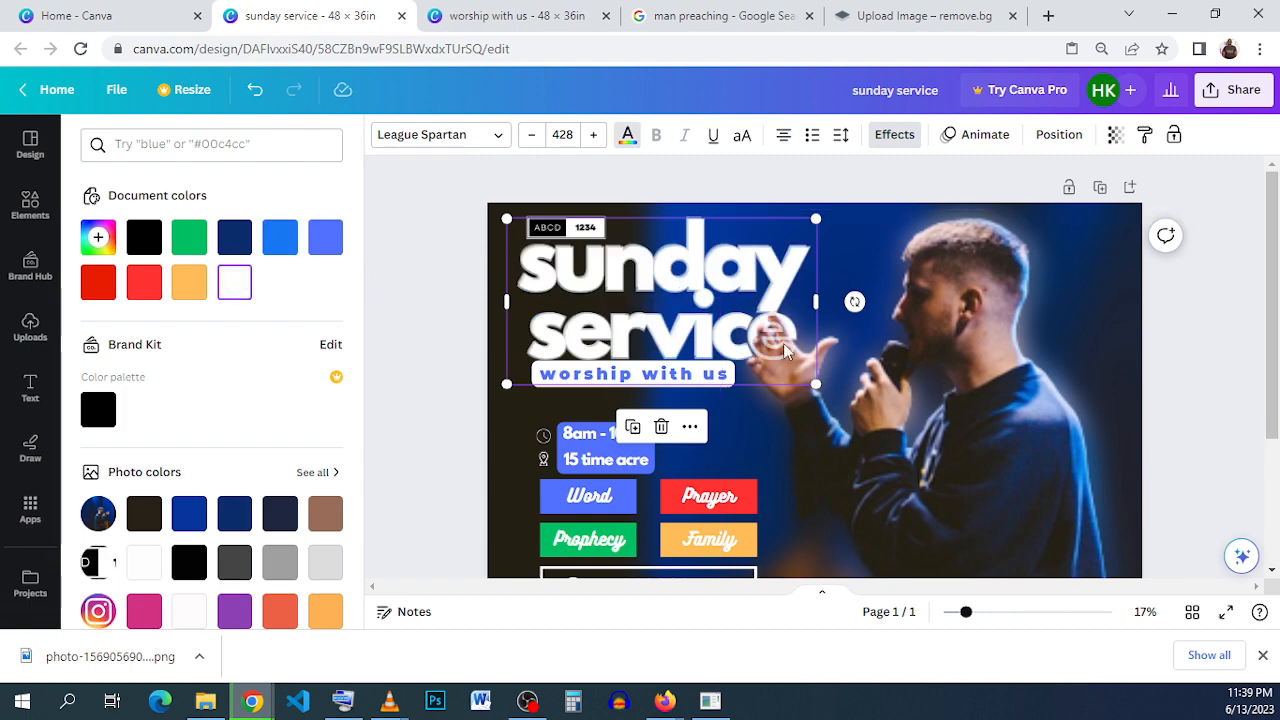
pyautogui.click(255, 89)
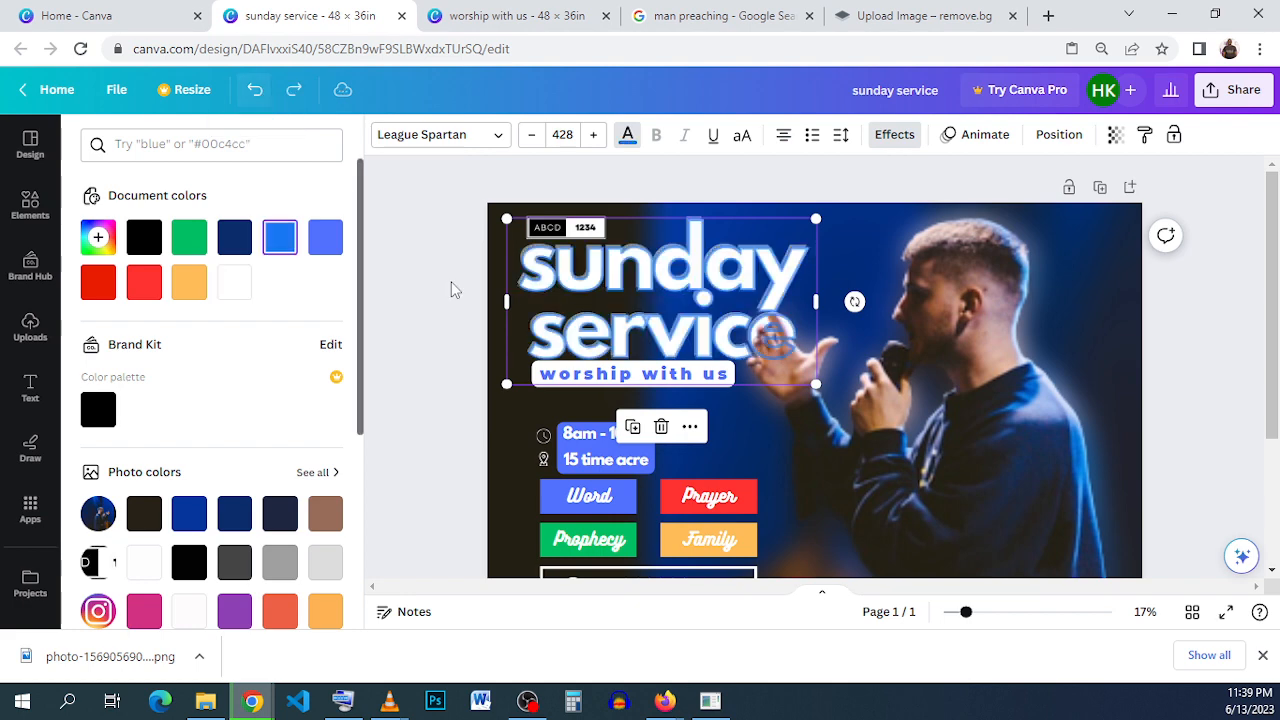
# - Review the whole flyer layout, from the layered title and preacher cutout down to the contact details and footer
pyautogui.click(1230, 404)
pyautogui.scroll(-1, 1228, 407)
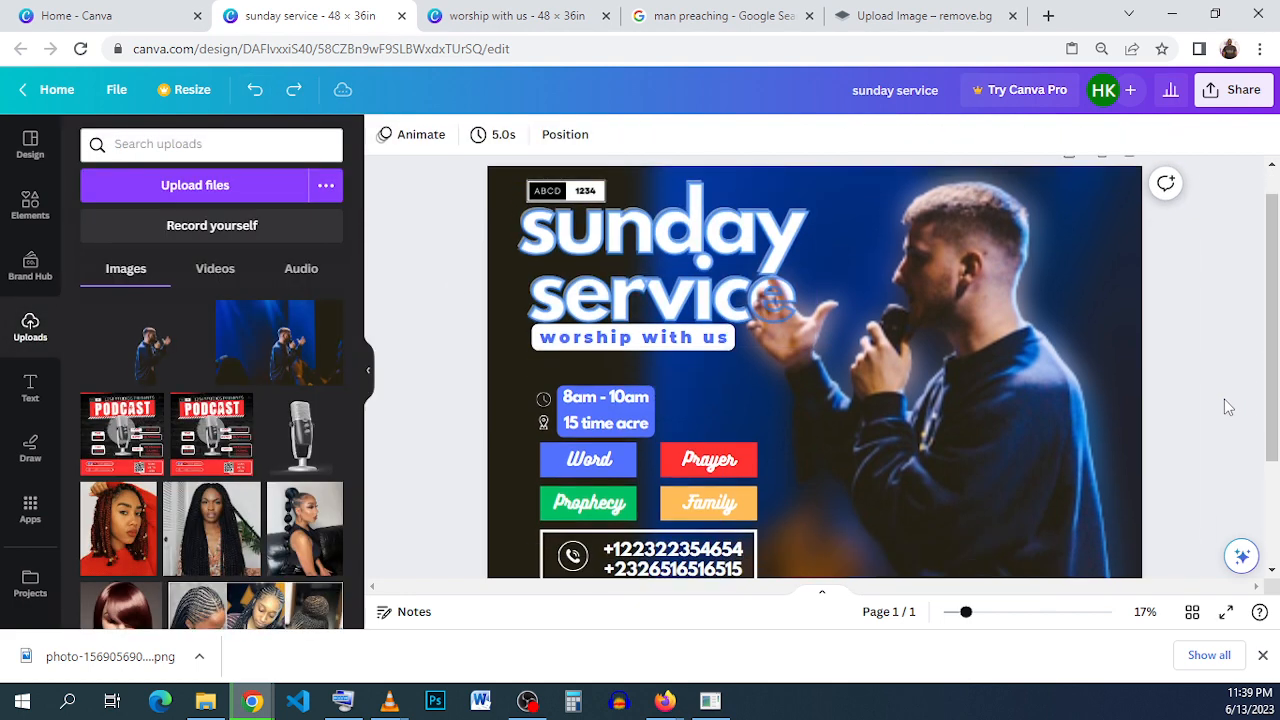
pyautogui.scroll(-3, 1224, 399)
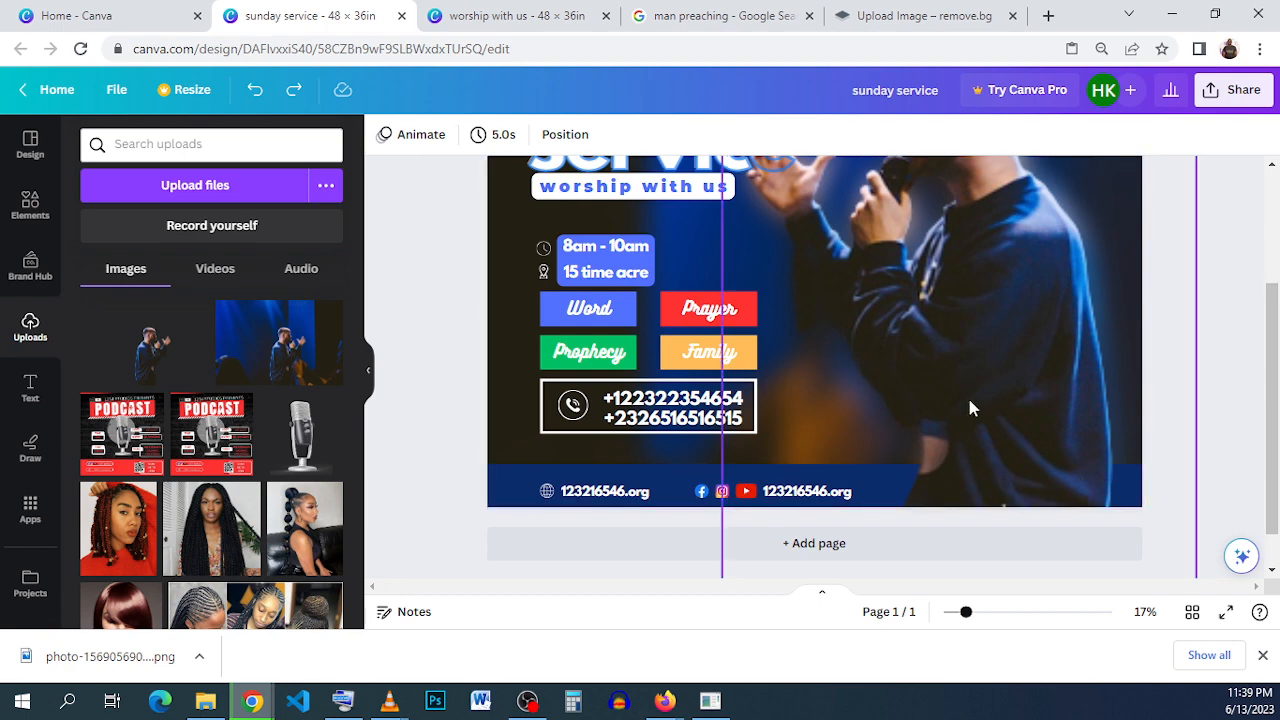
pyautogui.click(998, 365)
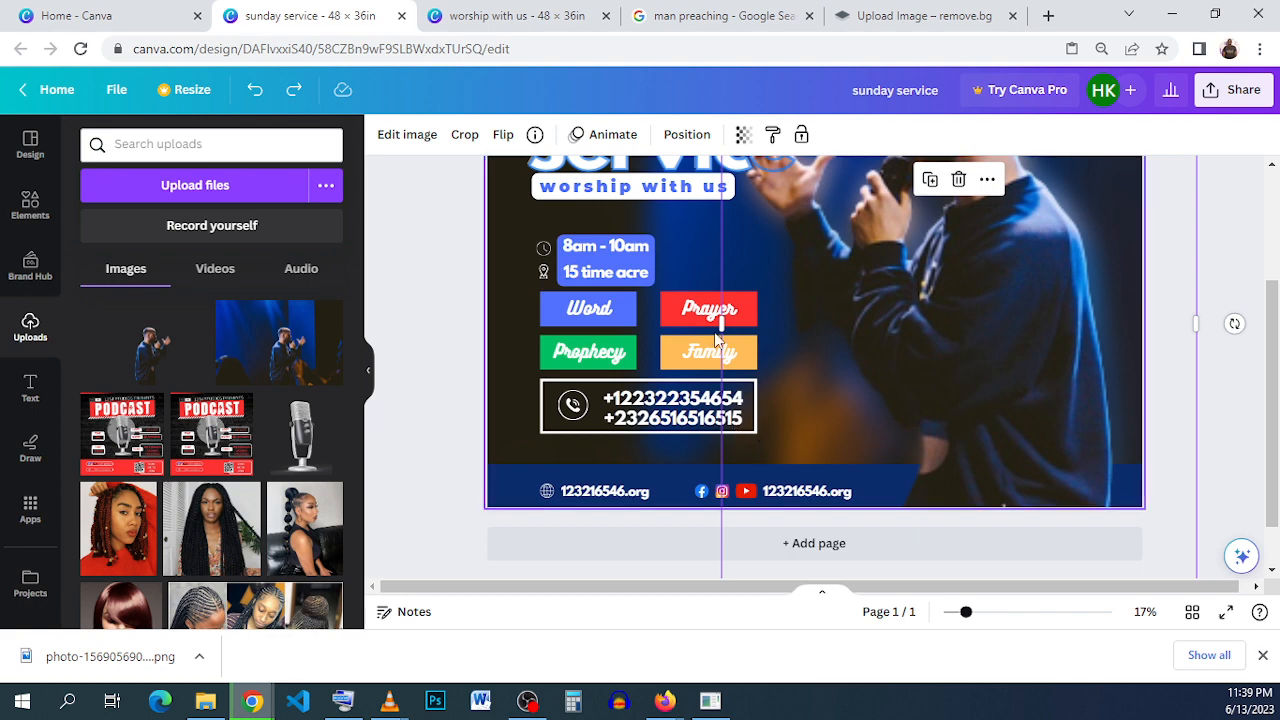
pyautogui.scroll(-2, 968, 325)
pyautogui.scroll(-1, 1106, 343)
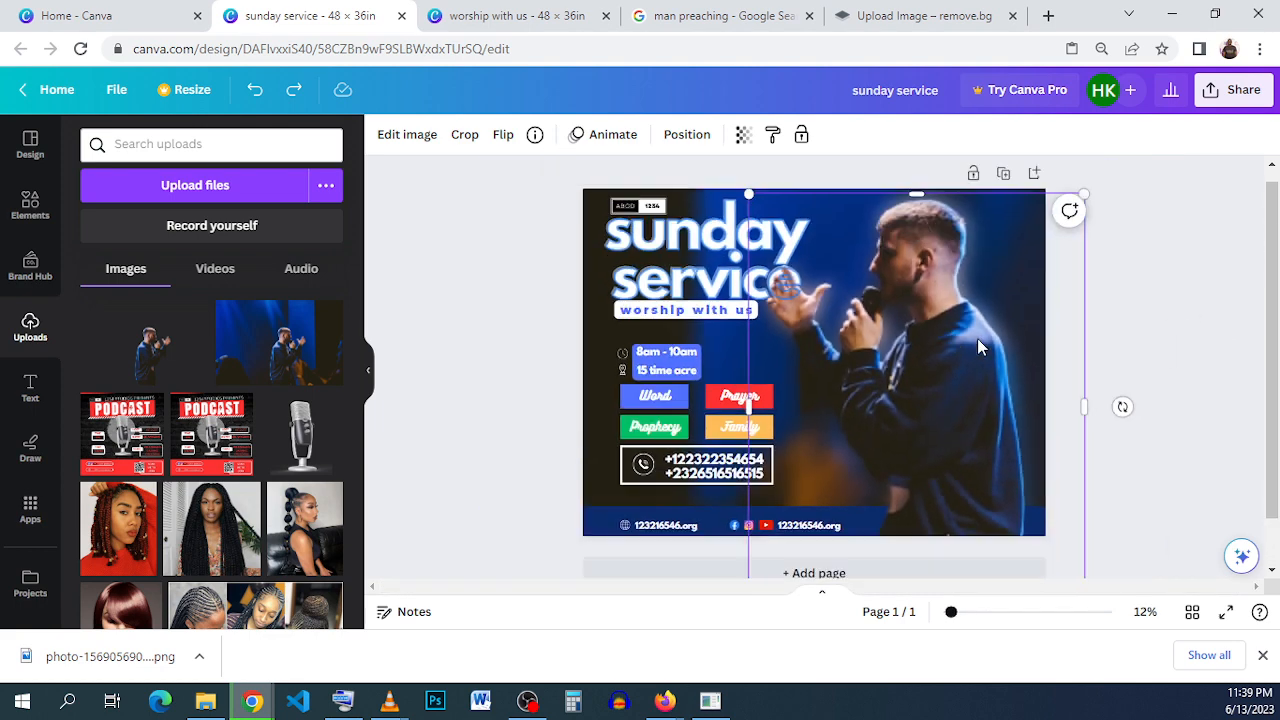
pyautogui.click(1140, 358)
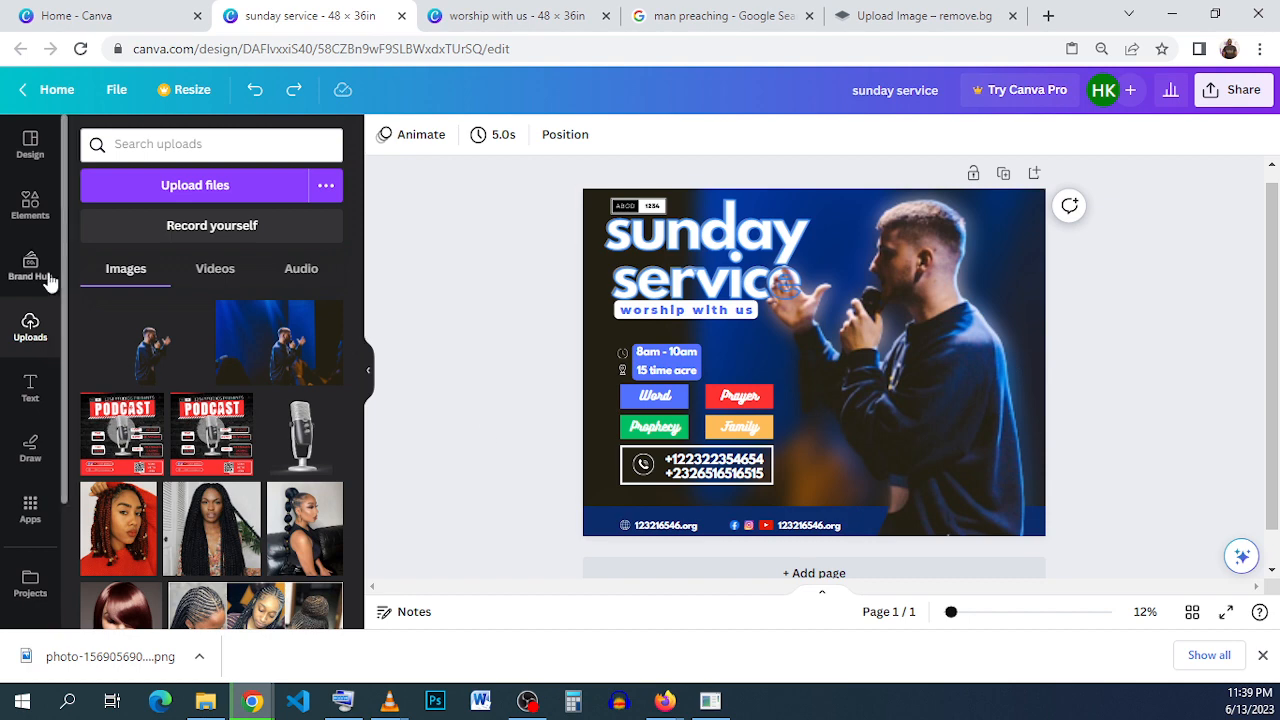
# - Clear the old youtube search and search the elements library for "elements"
pyautogui.click(38, 203)
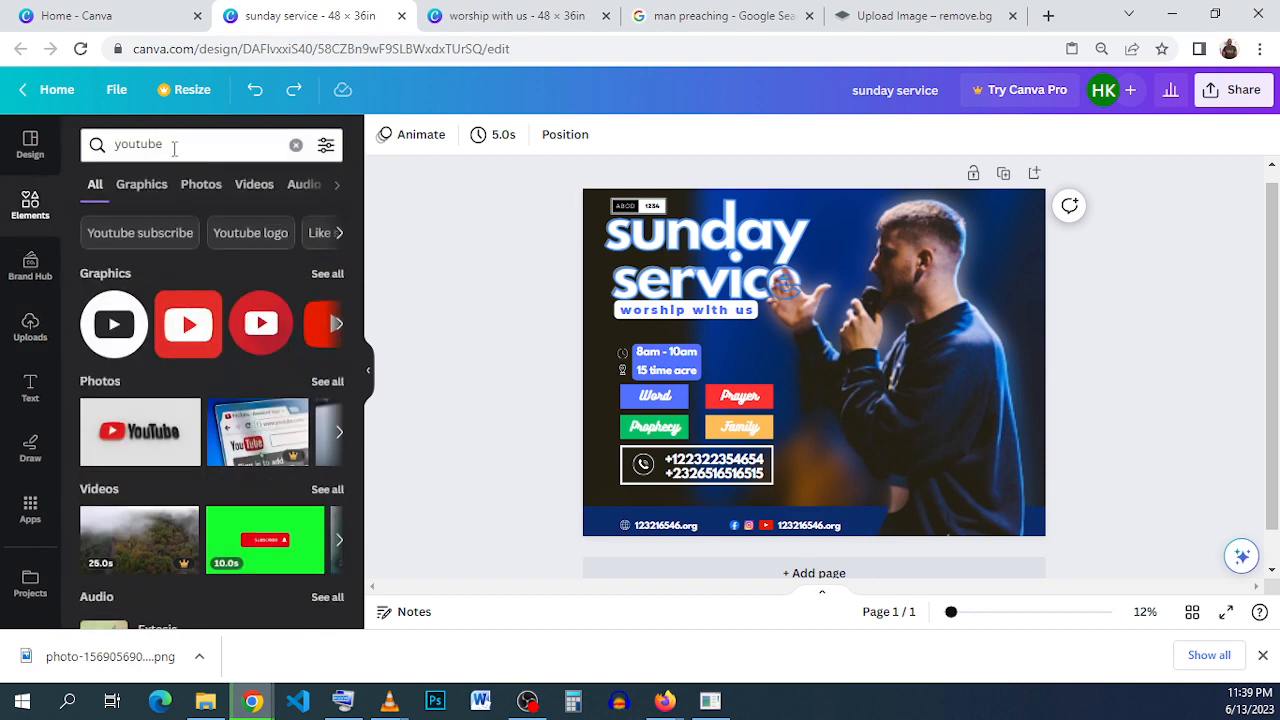
pyautogui.click(171, 146)
pyautogui.click(296, 144)
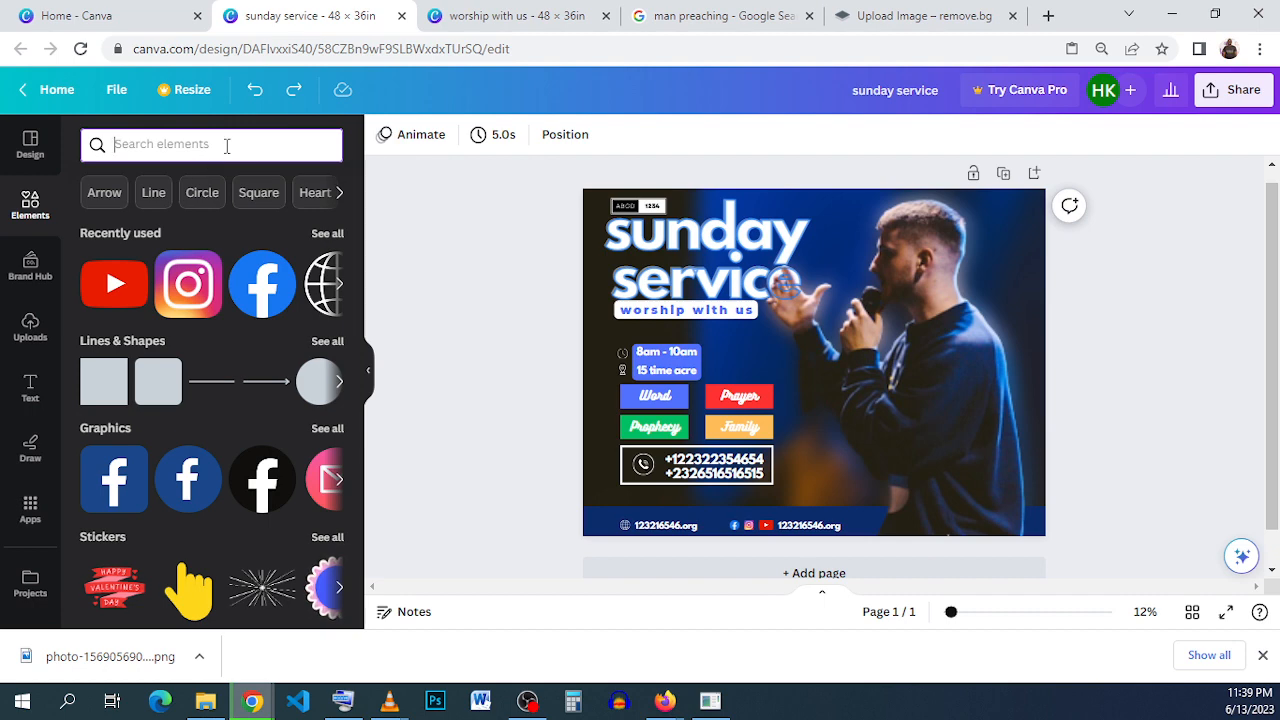
pyautogui.write('ele')
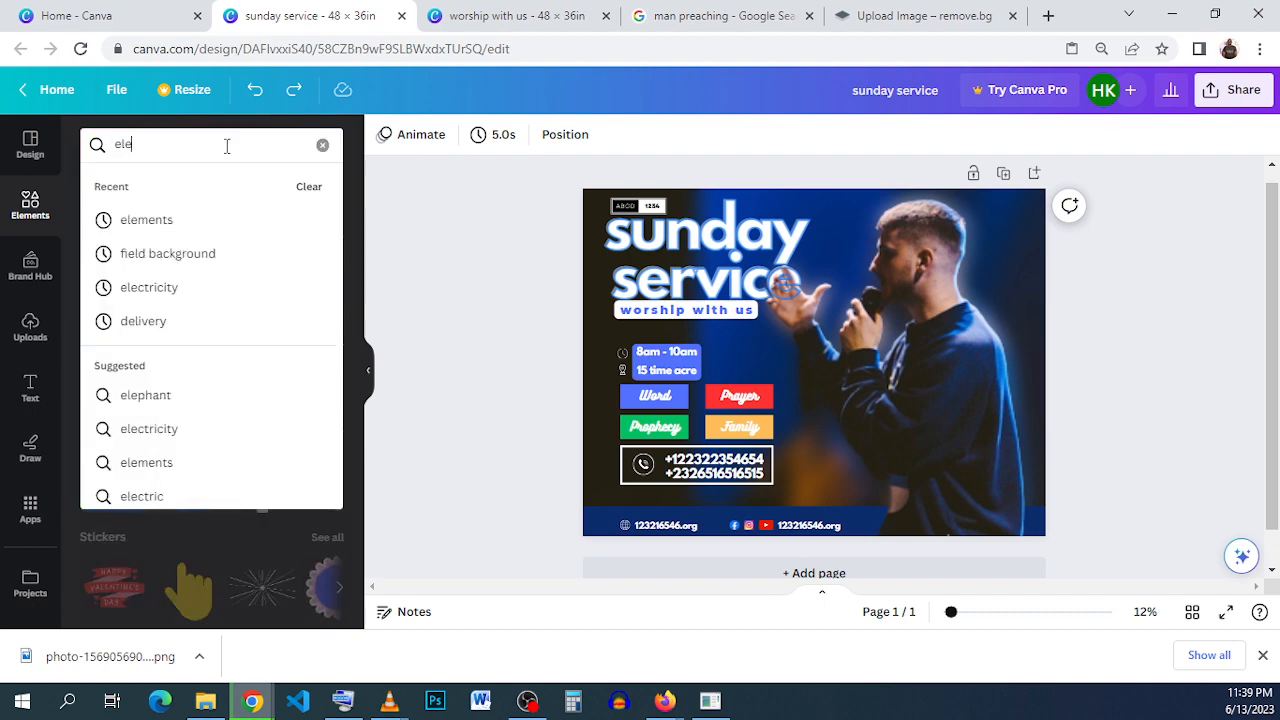
pyautogui.click(223, 216)
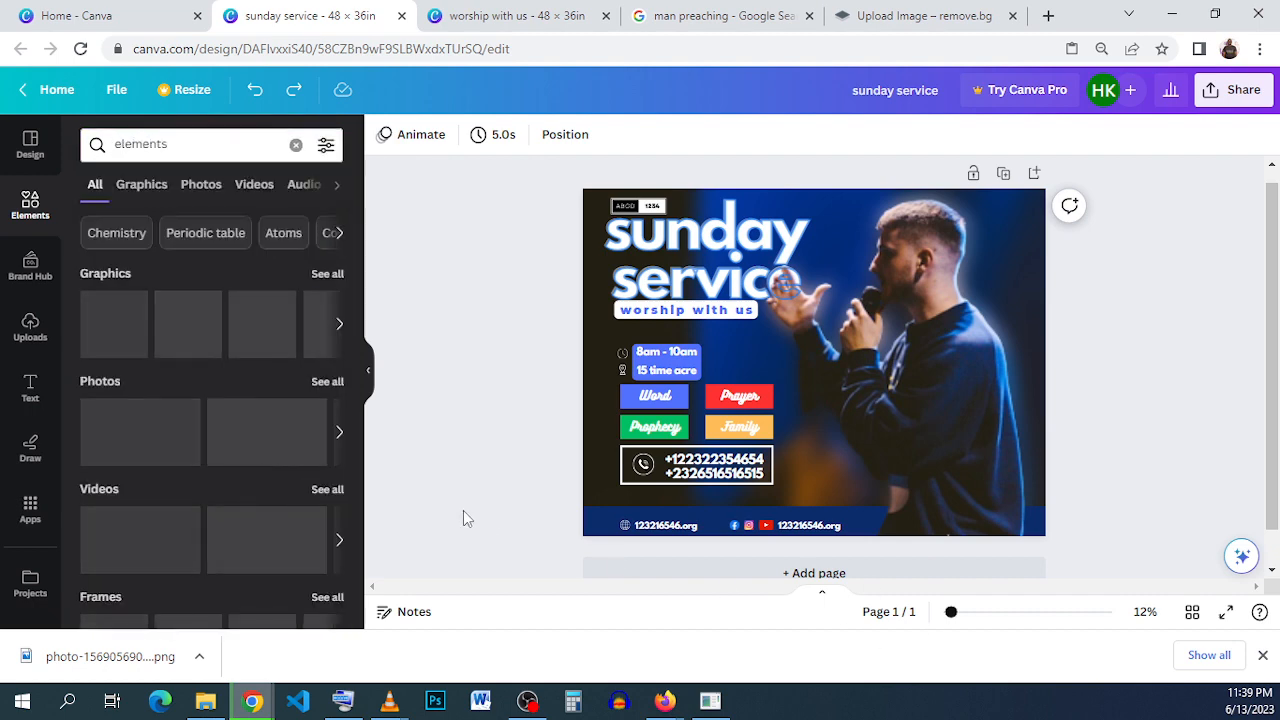
# - Add the white dot grid graphic, shrink it into the flyer's upper-right corner beside the preacher's head, and tilt it slightly counterclockwise
pyautogui.click(198, 345)
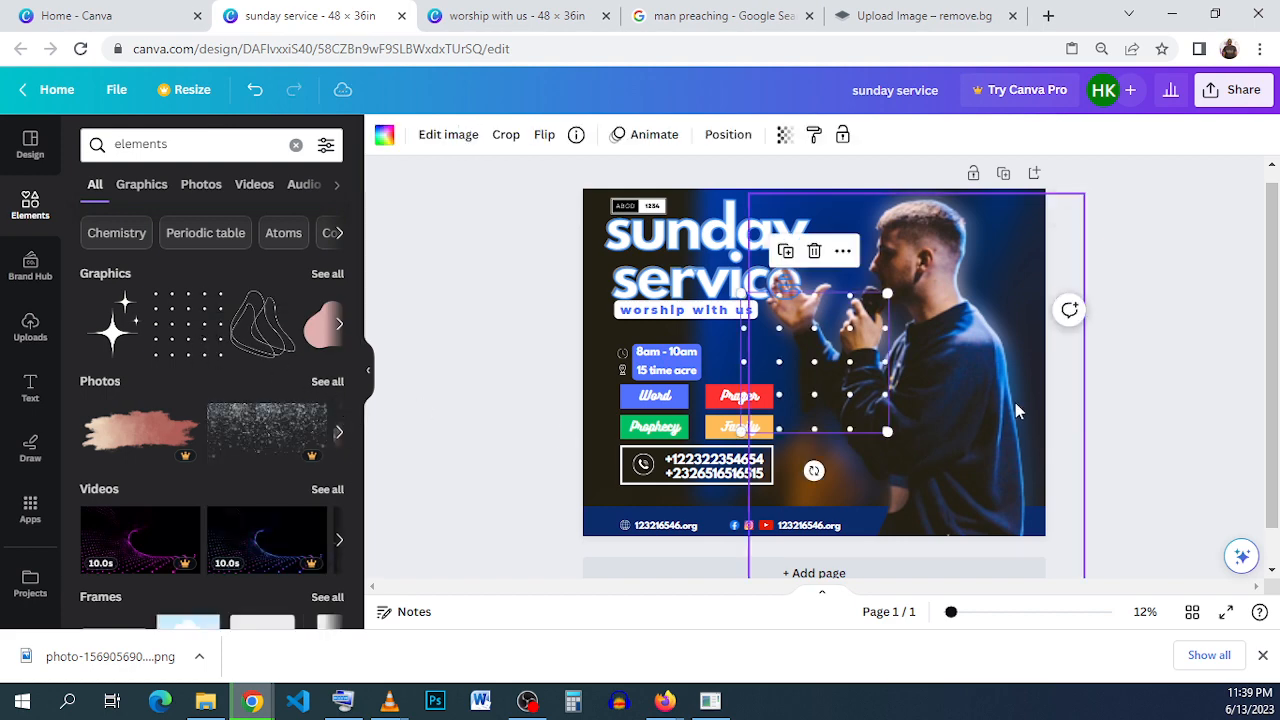
pyautogui.moveTo(822, 385); pyautogui.dragTo(946, 280)
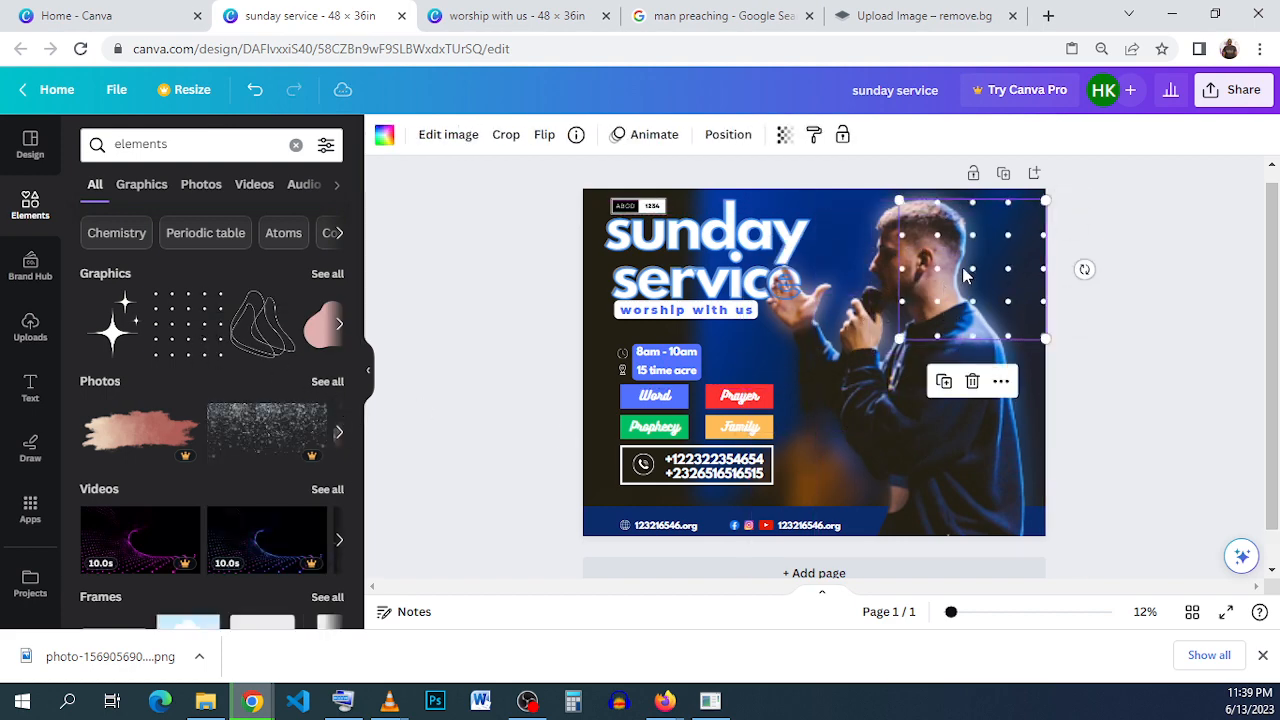
pyautogui.moveTo(899, 340); pyautogui.dragTo(977, 265)
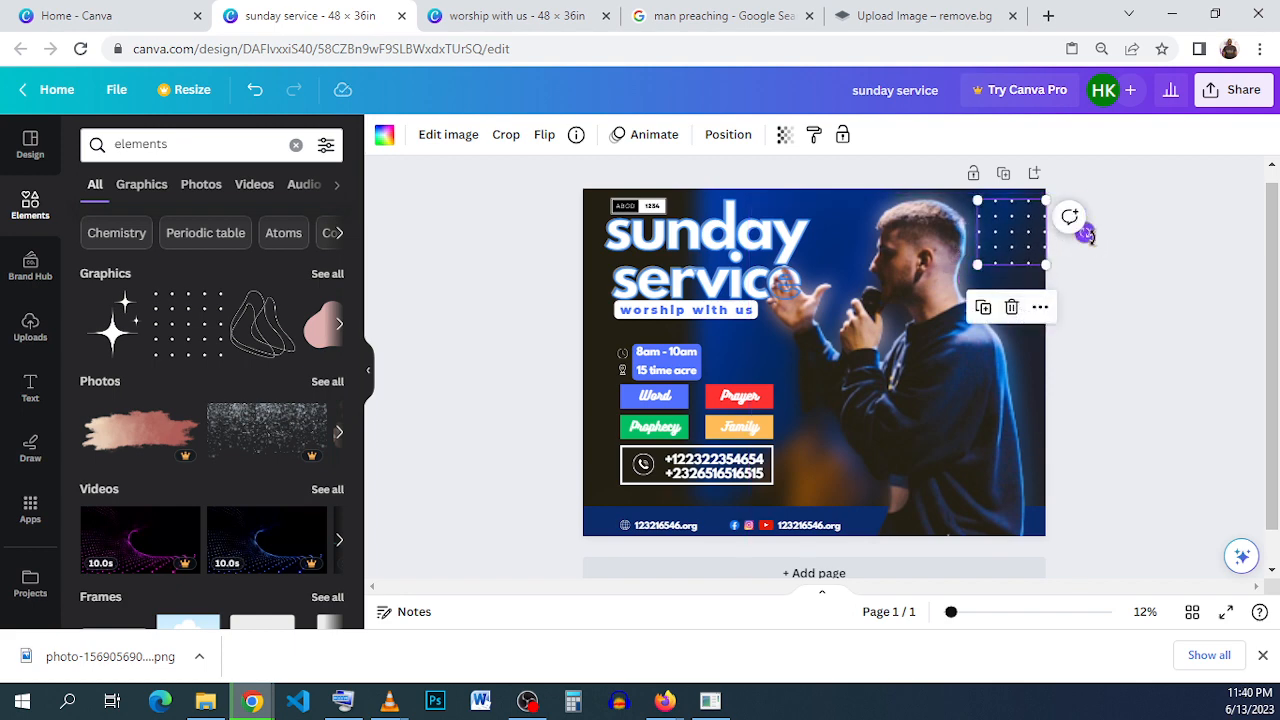
pyautogui.moveTo(1086, 234); pyautogui.dragTo(1082, 206)
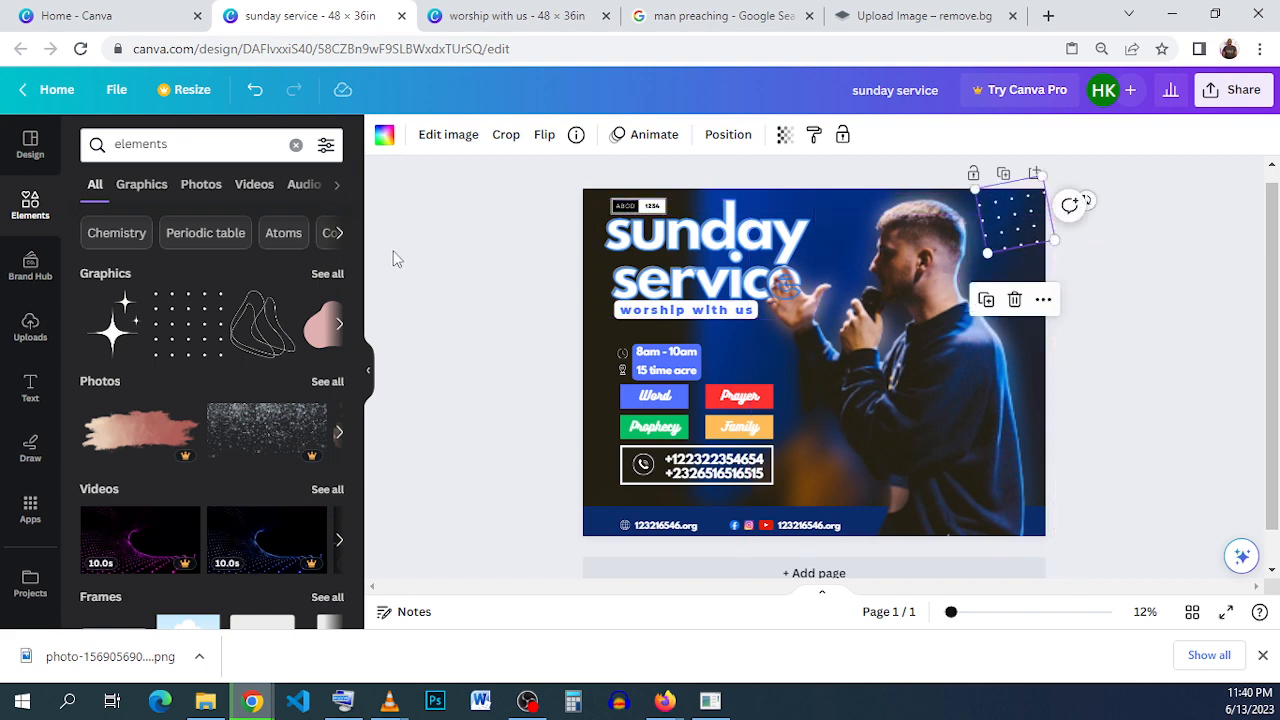
# - Try the wavy outline graphic and delete it, and place the thin diagonal-stripe bar along the footer's top edge from the flyer's left side
pyautogui.click(262, 323)
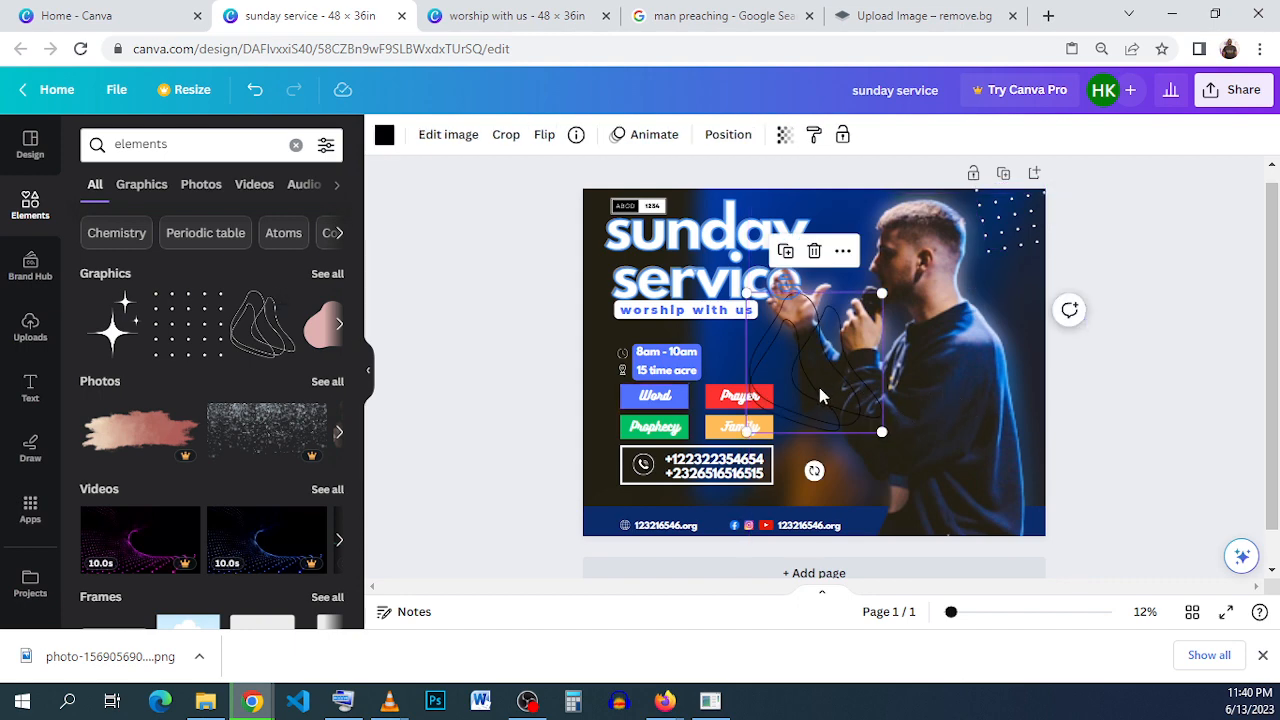
pyautogui.click(814, 251)
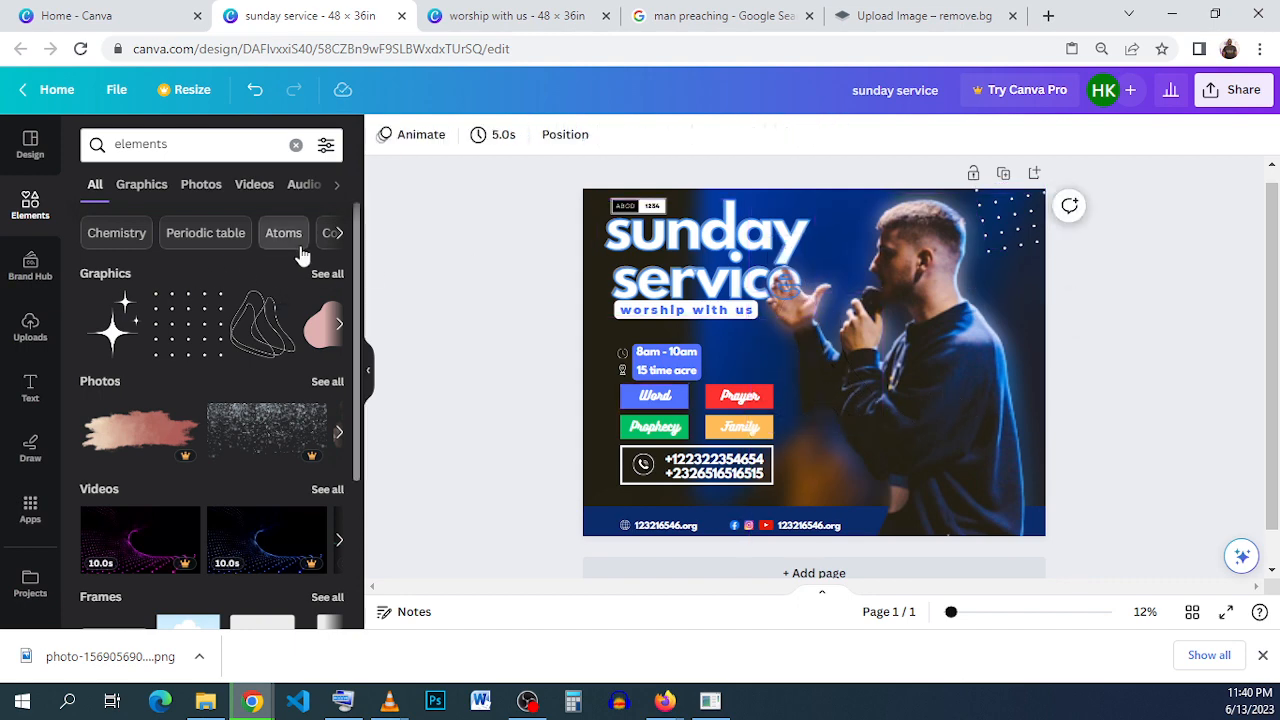
pyautogui.click(322, 273)
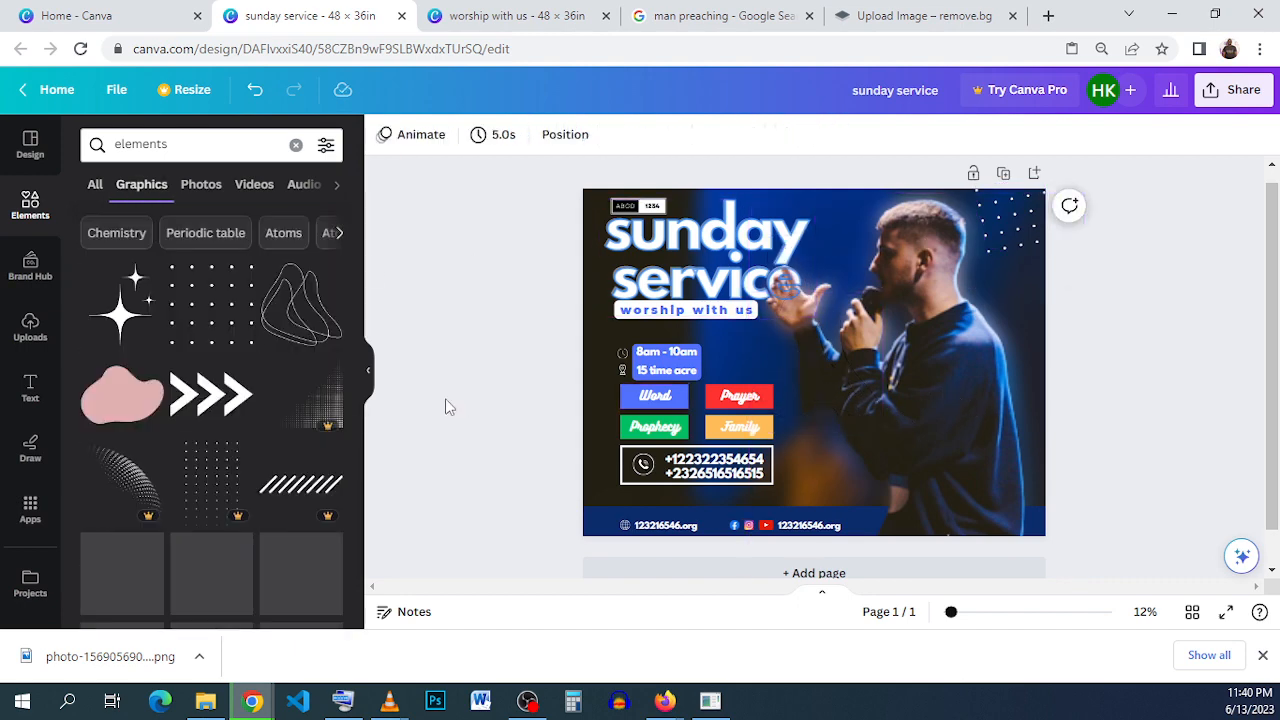
pyautogui.scroll(-2, 270, 435)
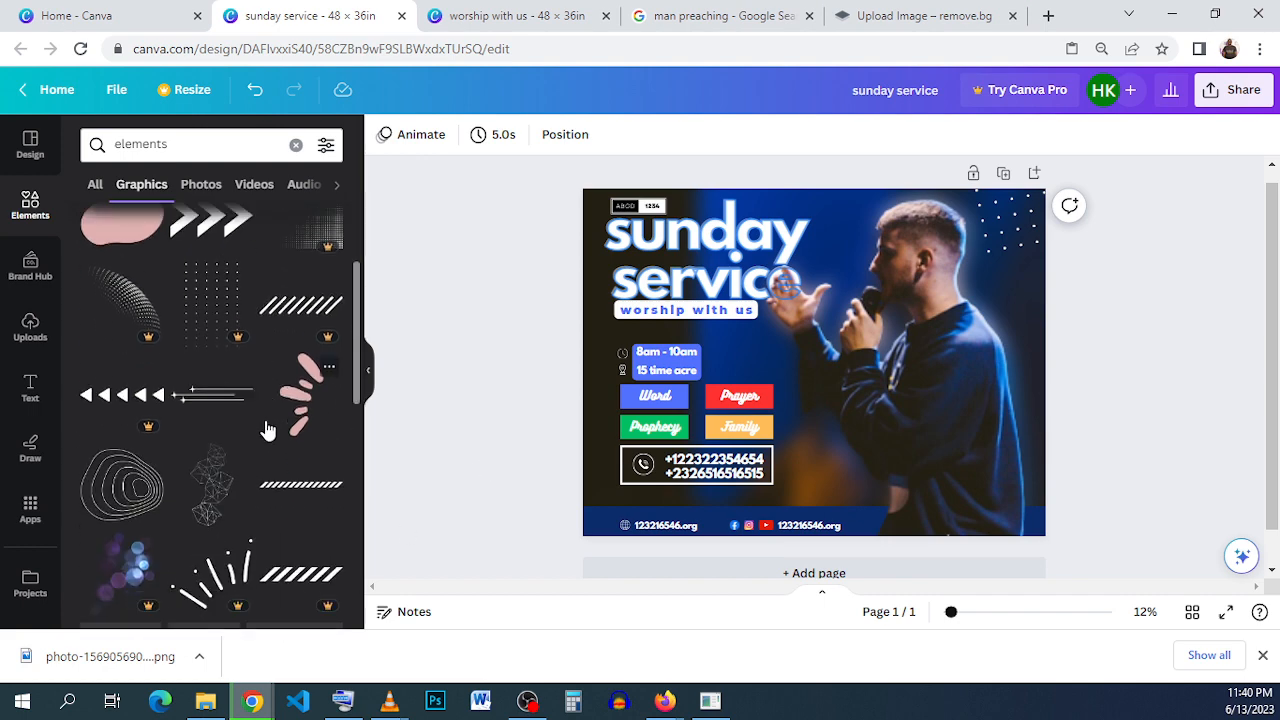
pyautogui.scroll(-2, 300, 400)
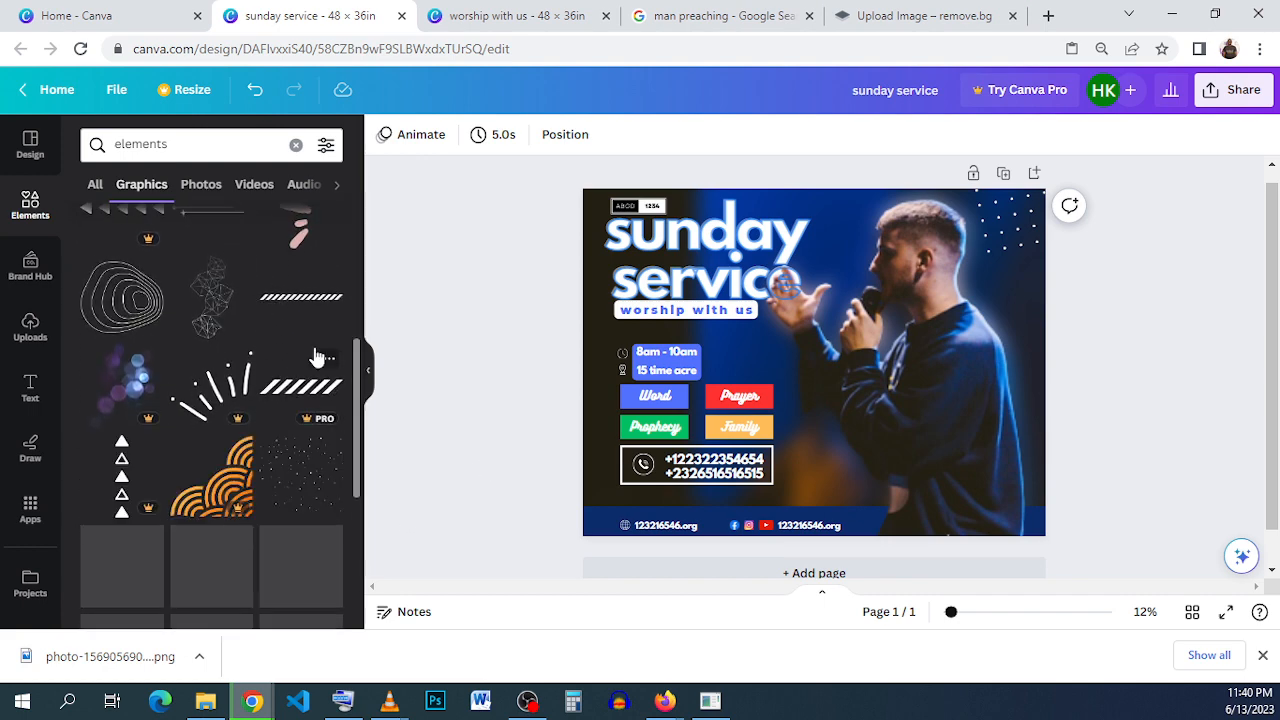
pyautogui.click(305, 300)
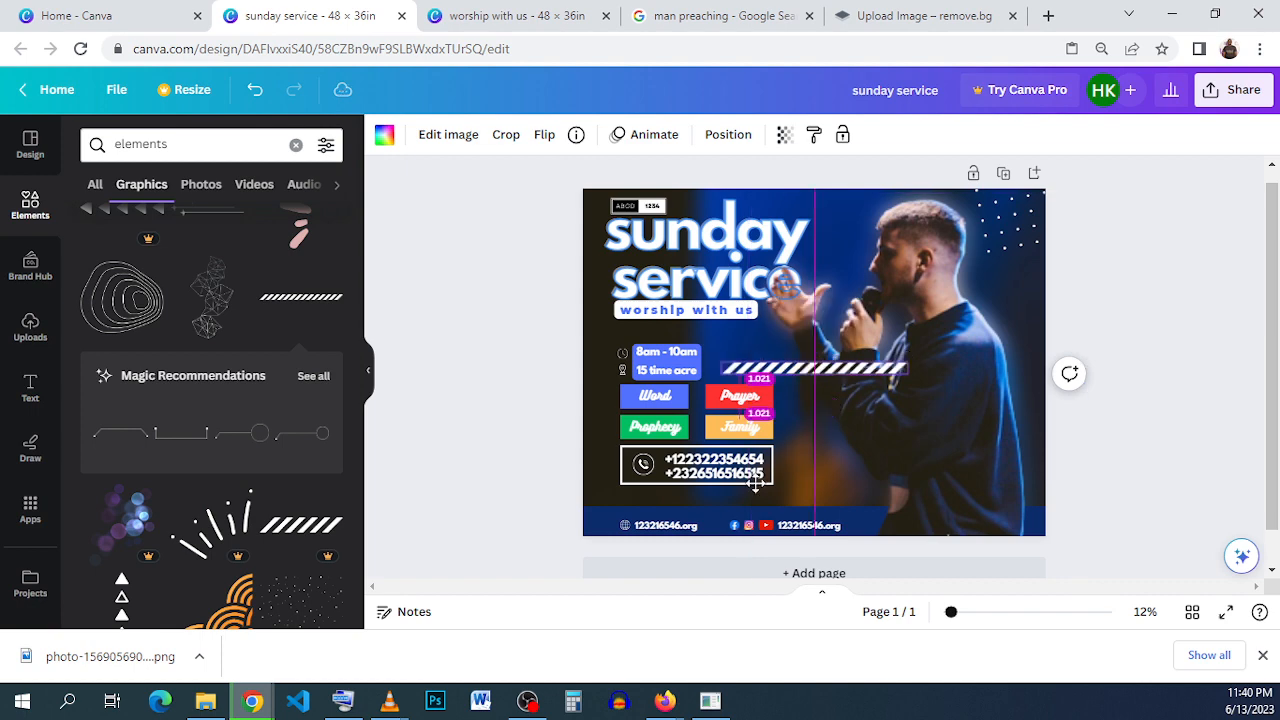
pyautogui.moveTo(755, 483); pyautogui.dragTo(731, 524)
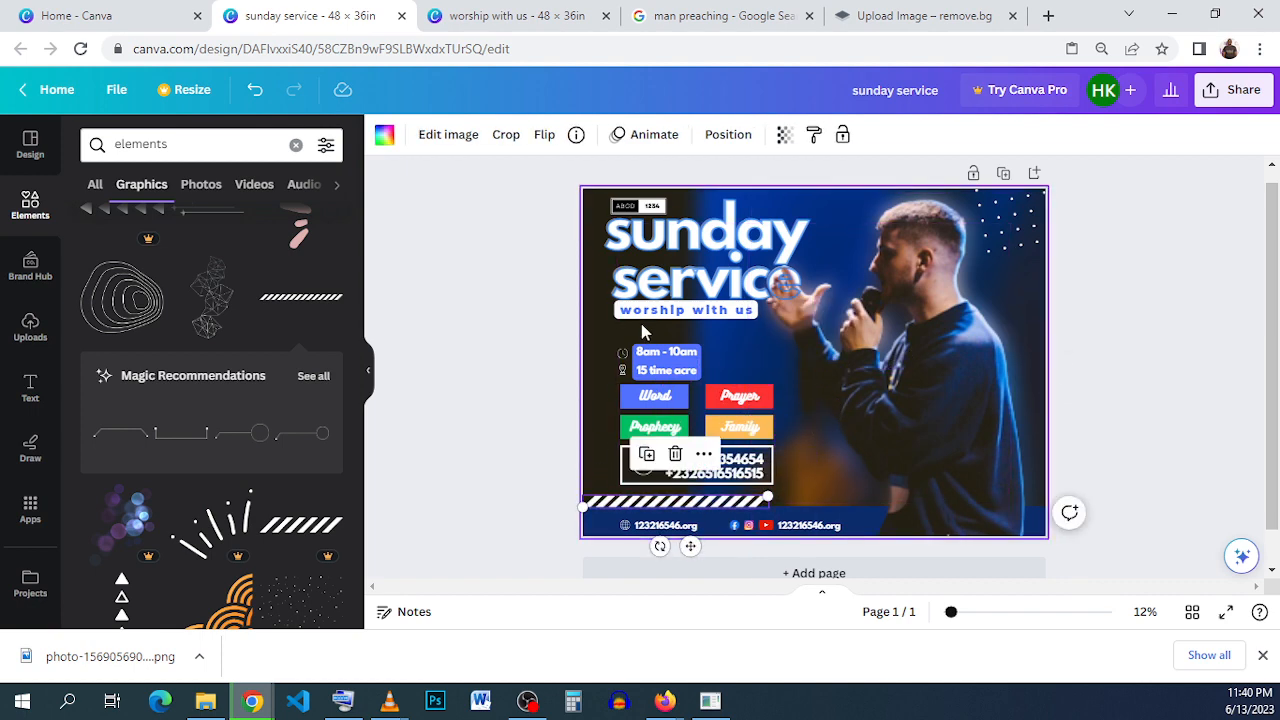
# - Duplicate the stripe bar, line the copy up to extend it rightward, and send the copy backward behind the preacher cutout
pyautogui.click(649, 456)
pyautogui.moveTo(700, 507); pyautogui.dragTo(871, 502)
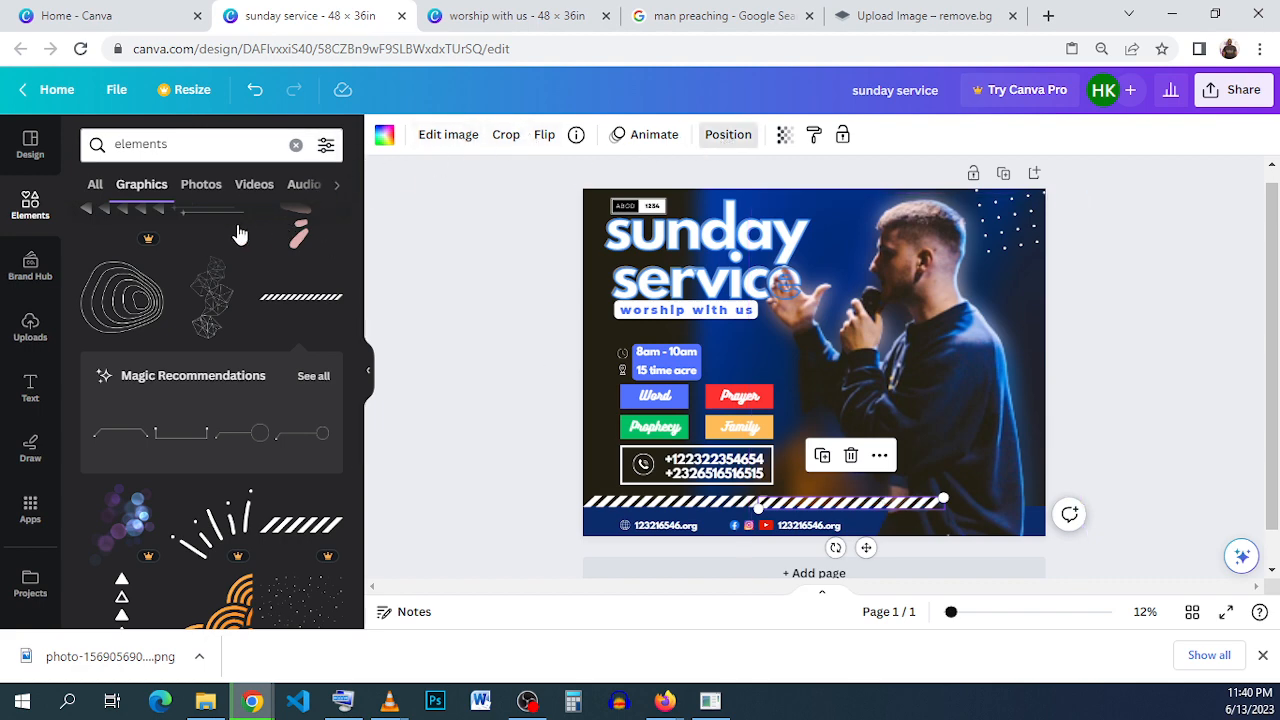
pyautogui.click(152, 140)
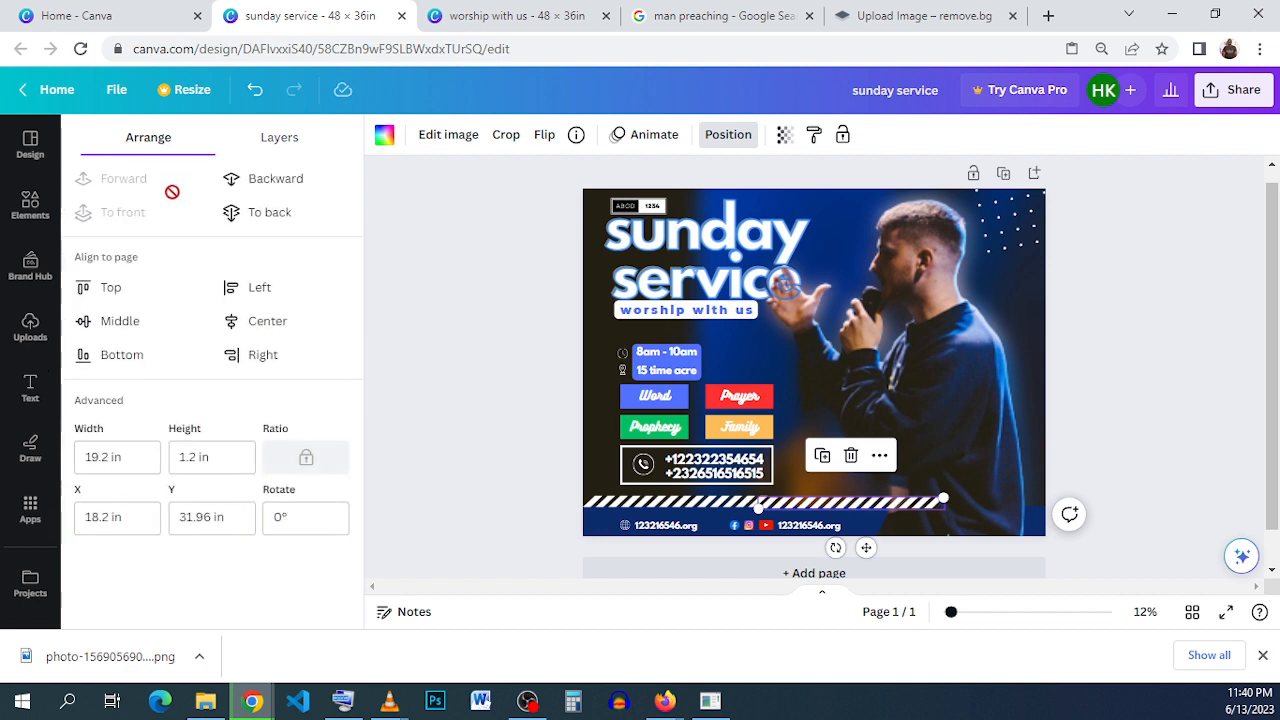
pyautogui.click(295, 188)
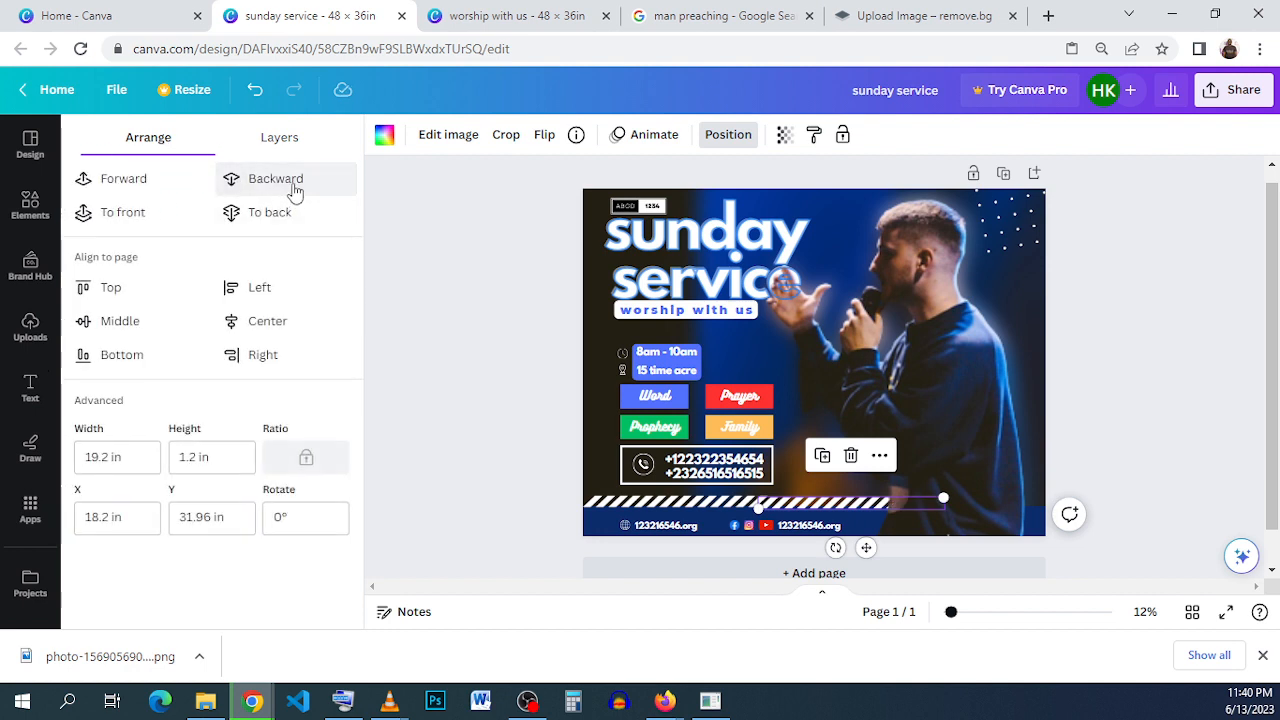
# - Try a third stripe bar copy across the preacher to the flyer's right edge, and delete it
pyautogui.moveTo(830, 502); pyautogui.dragTo(1007, 510)
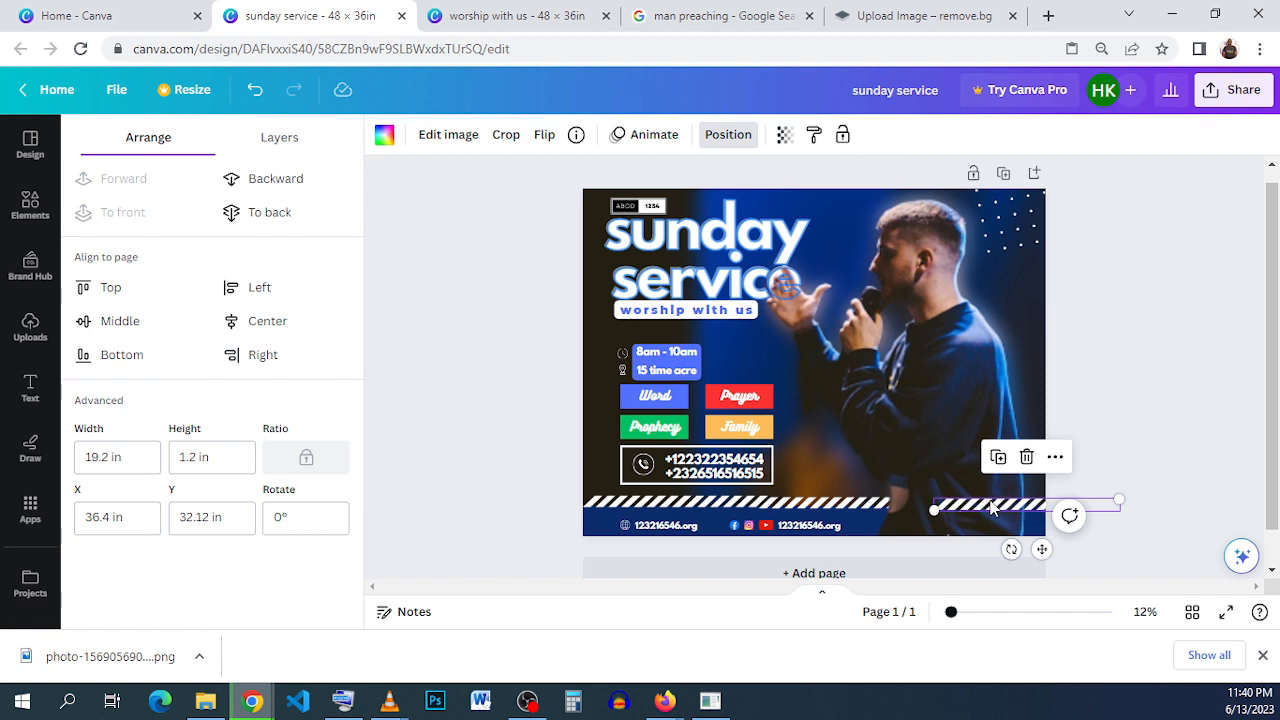
pyautogui.moveTo(992, 508); pyautogui.dragTo(1077, 505)
pyautogui.click(1174, 426)
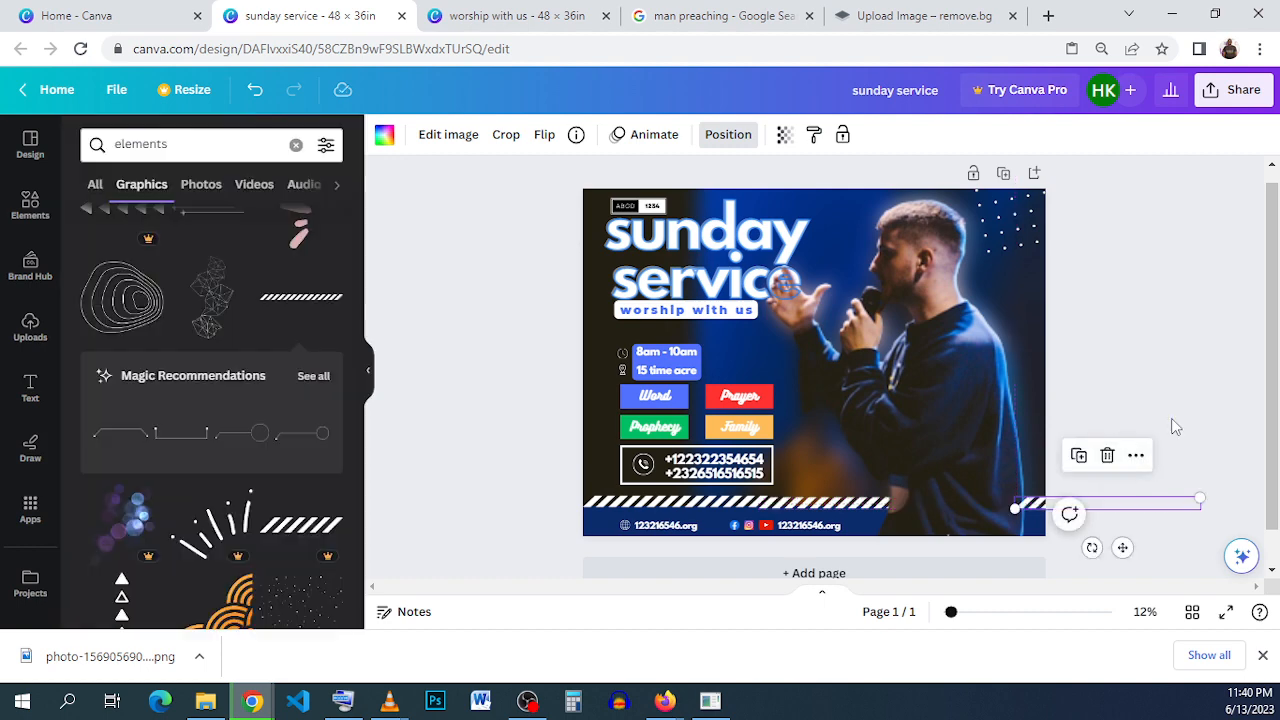
pyautogui.click(1174, 426)
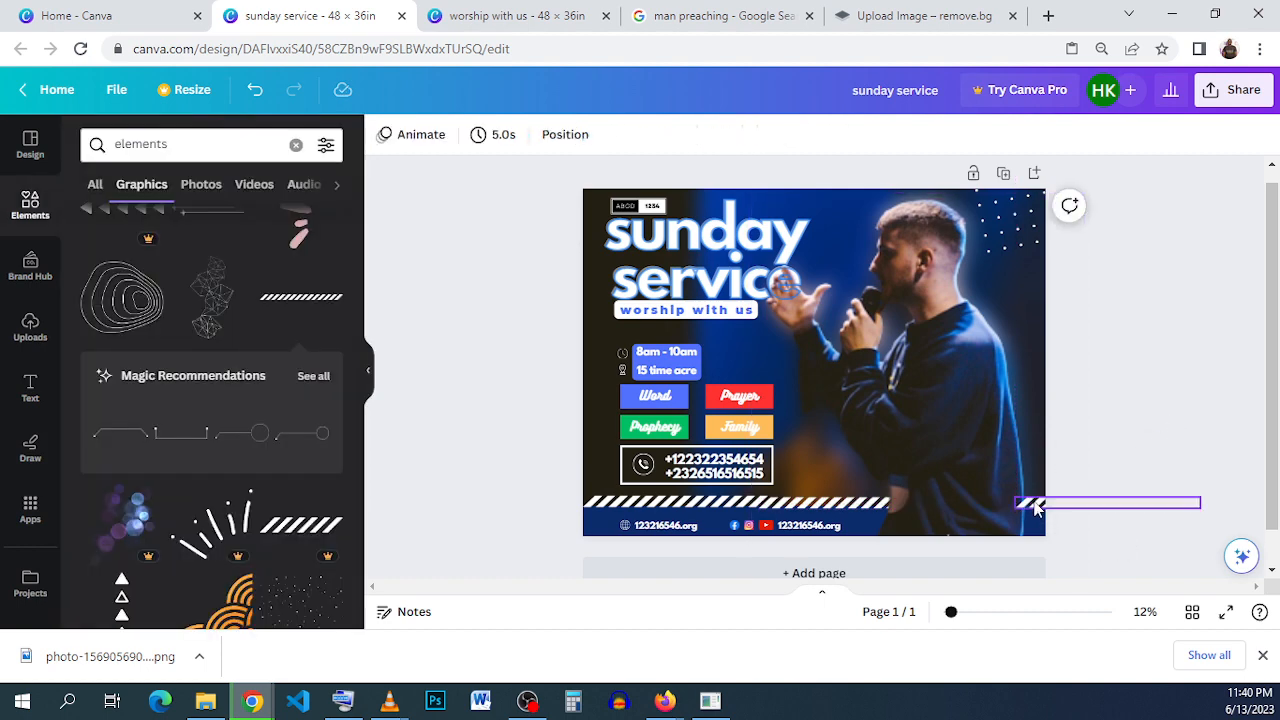
pyautogui.moveTo(1036, 507); pyautogui.dragTo(903, 500)
pyautogui.click(1166, 418)
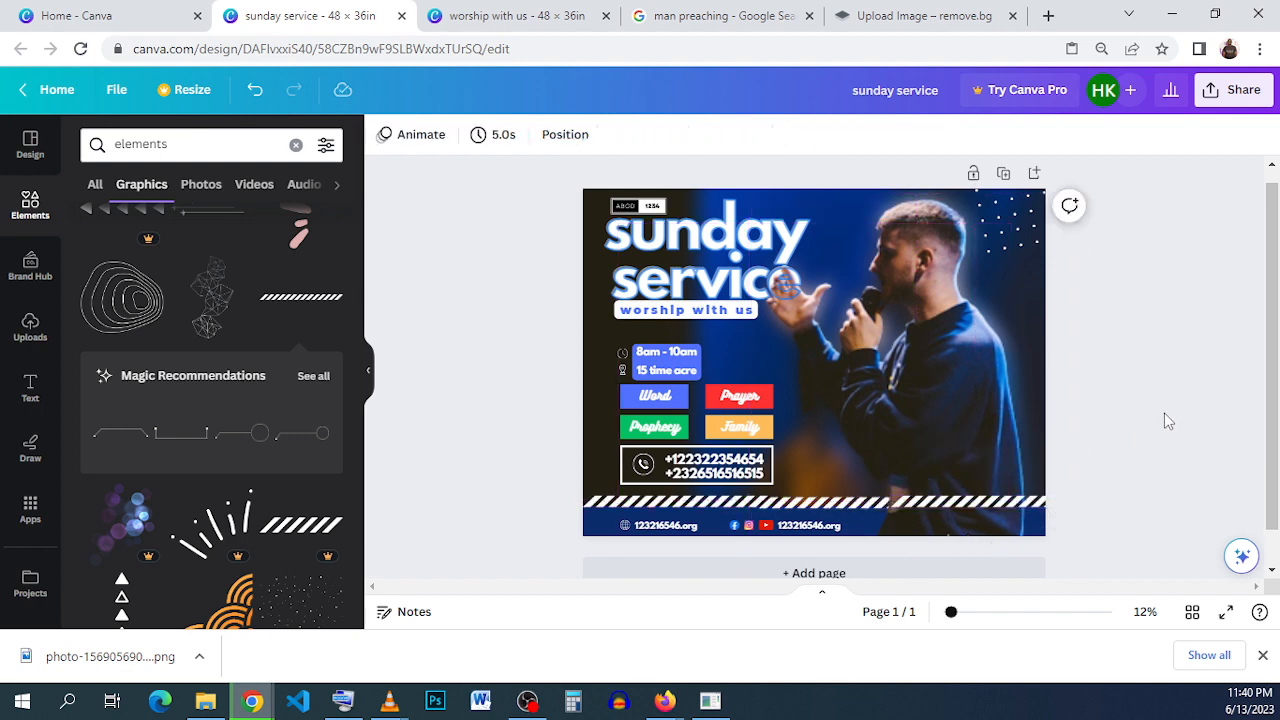
pyautogui.click(918, 510)
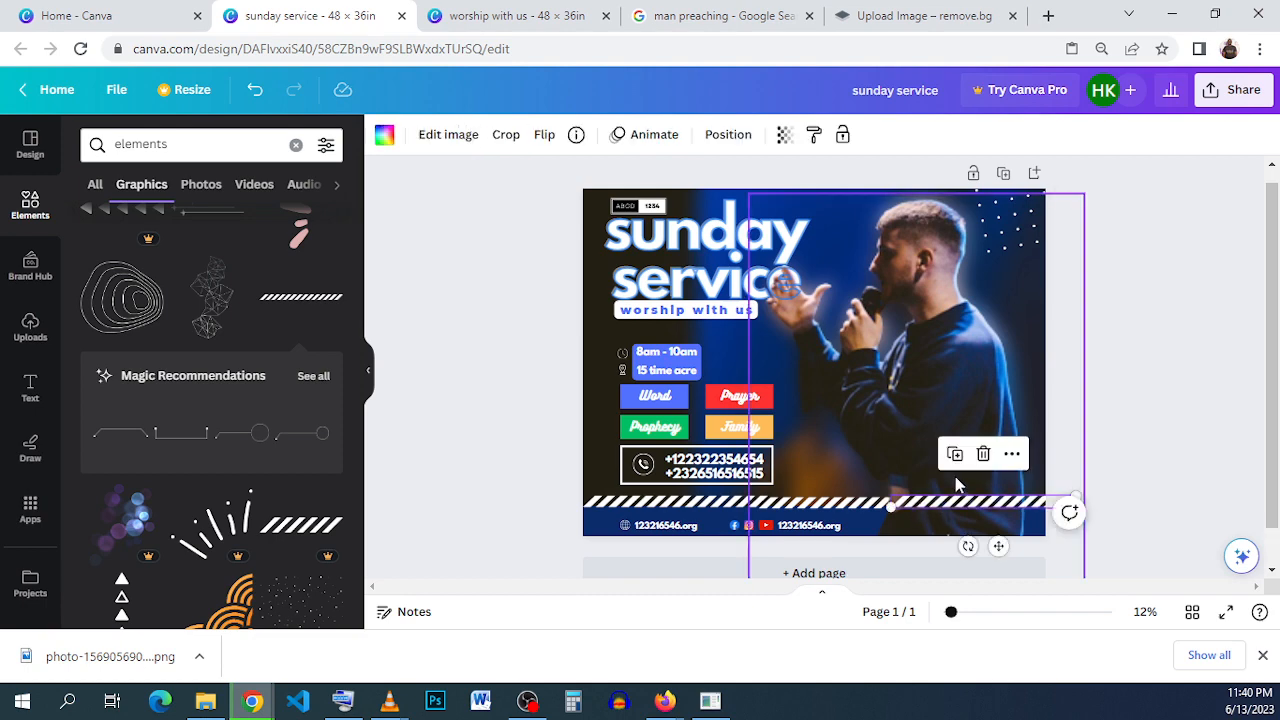
pyautogui.click(980, 452)
pyautogui.click(690, 503)
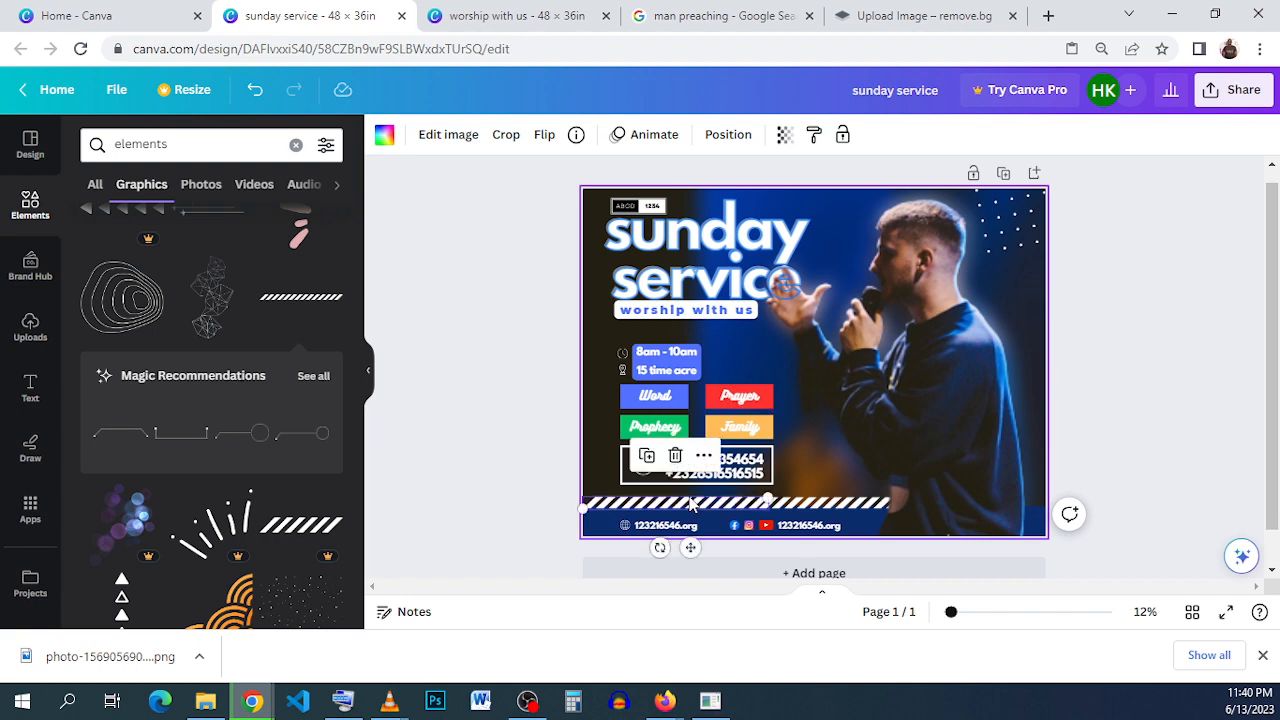
pyautogui.click(1150, 373)
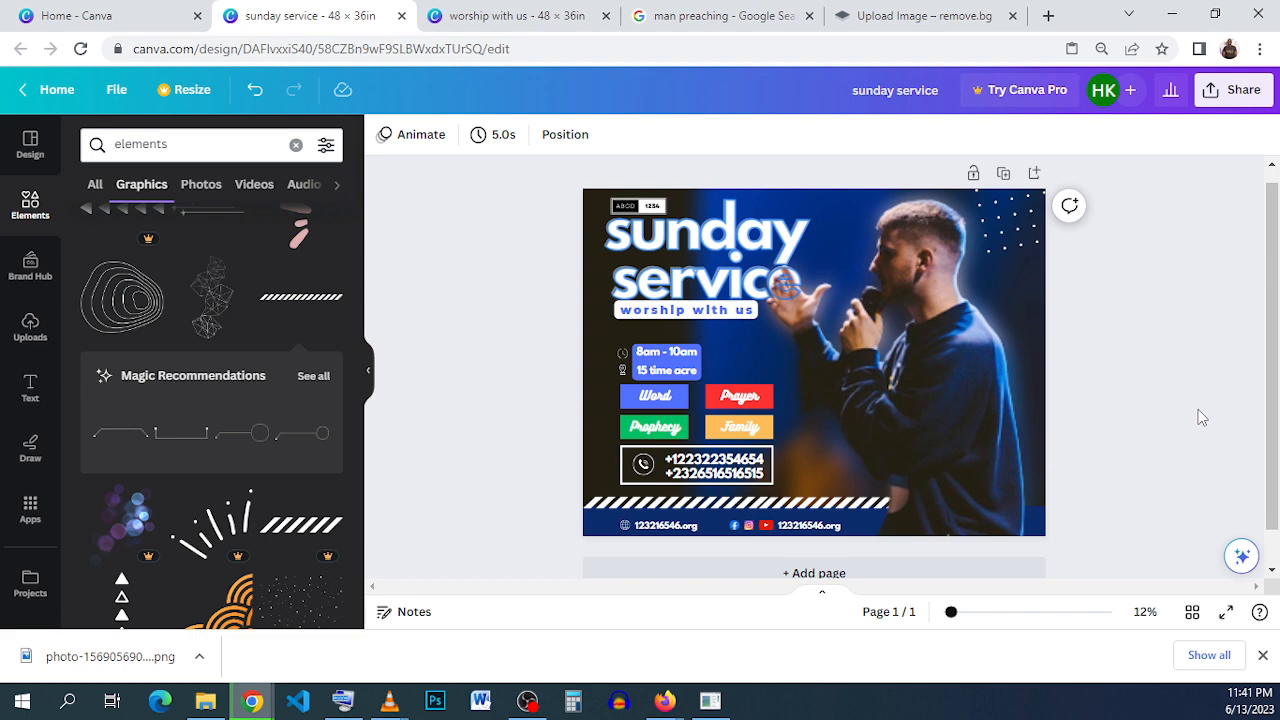
# - Add the halftone dot gradient graphic from the library over the preacher and flip it horizontally
pyautogui.scroll(-3, 192, 380)
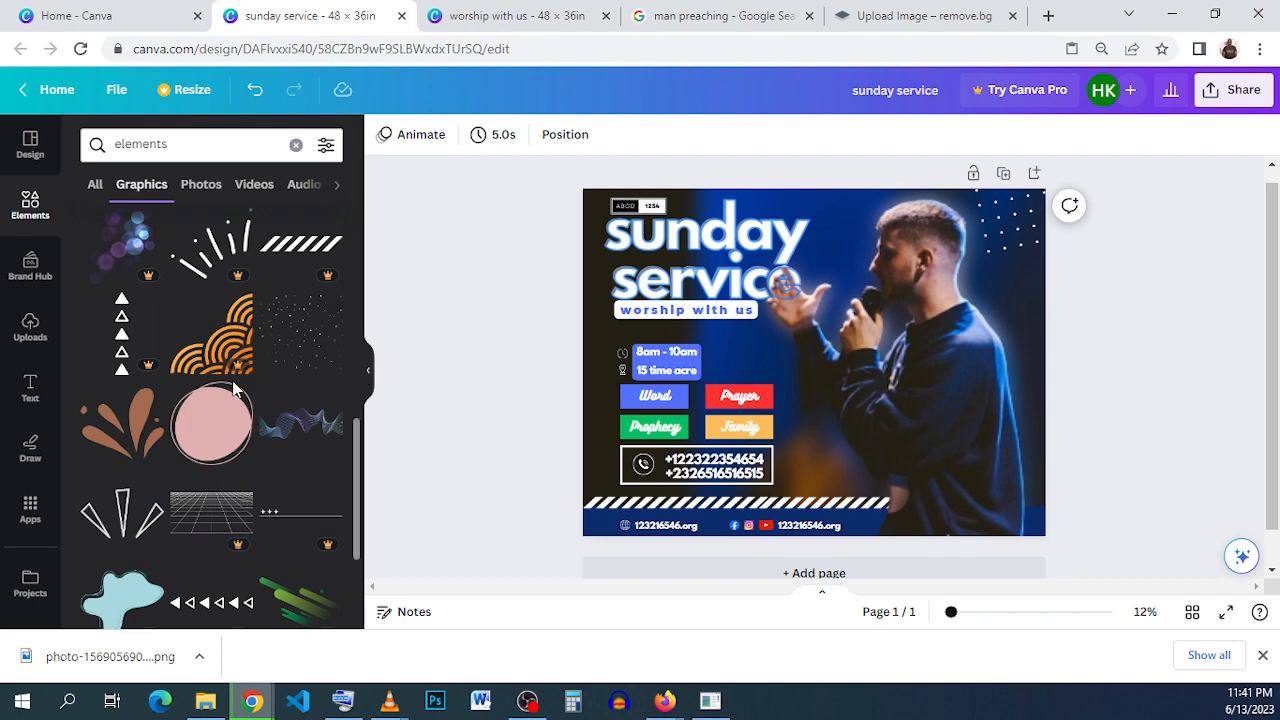
pyautogui.scroll(-2, 236, 426)
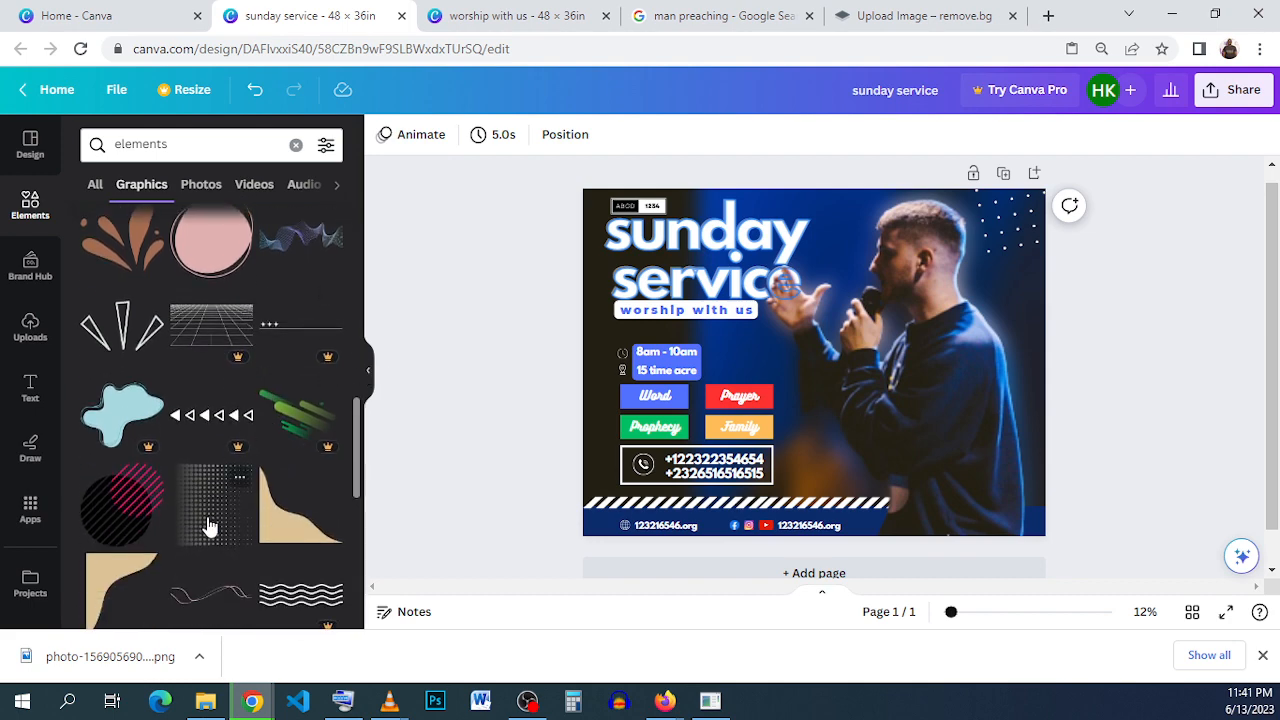
pyautogui.click(210, 527)
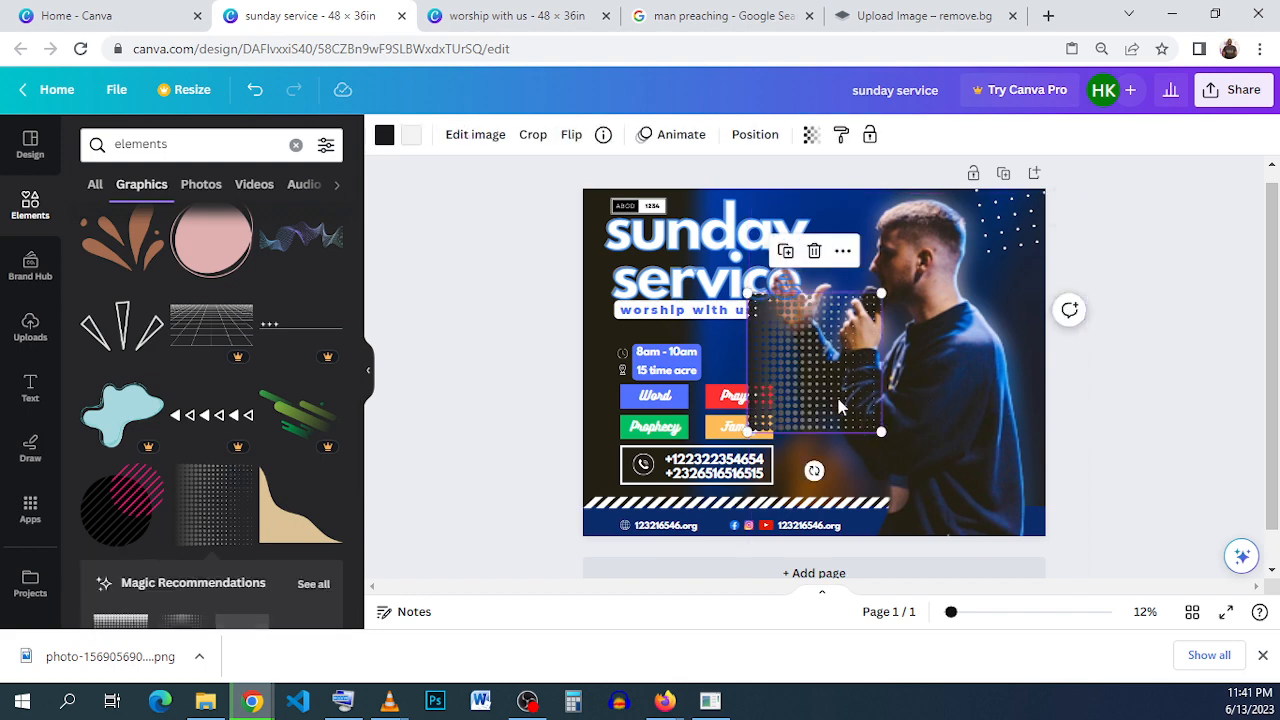
pyautogui.moveTo(853, 385); pyautogui.dragTo(977, 372)
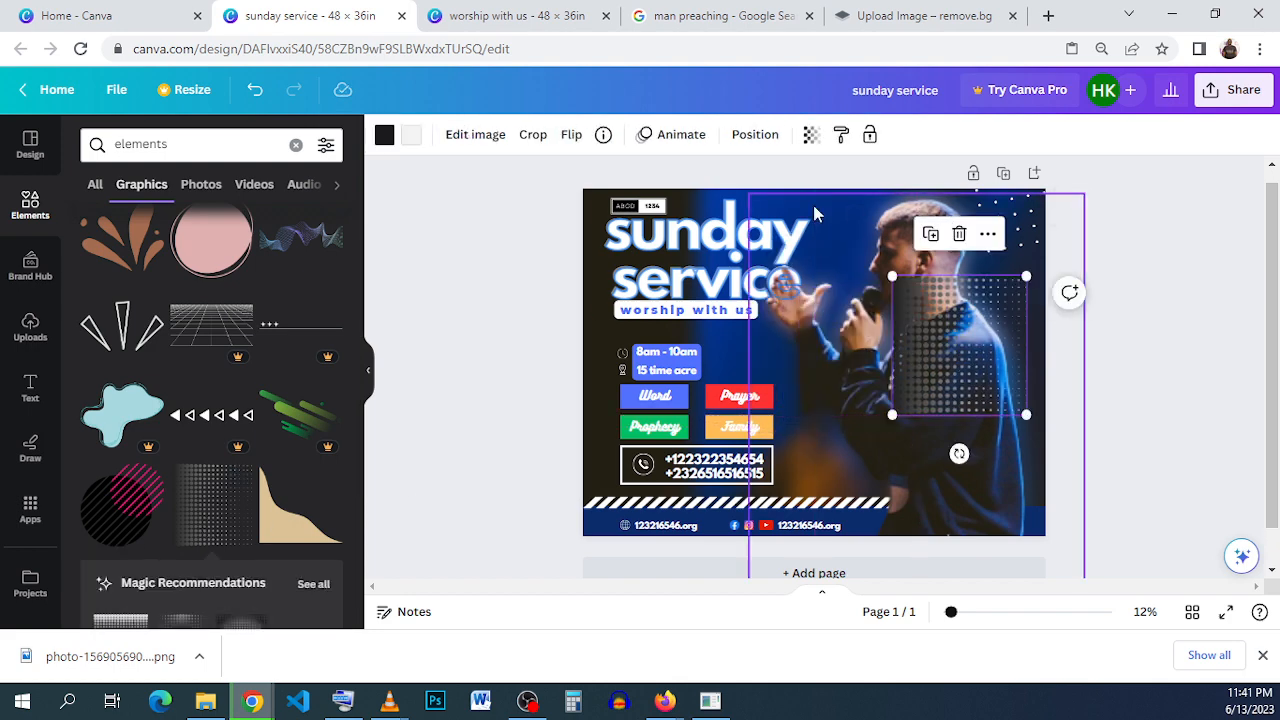
pyautogui.click(572, 137)
pyautogui.click(592, 180)
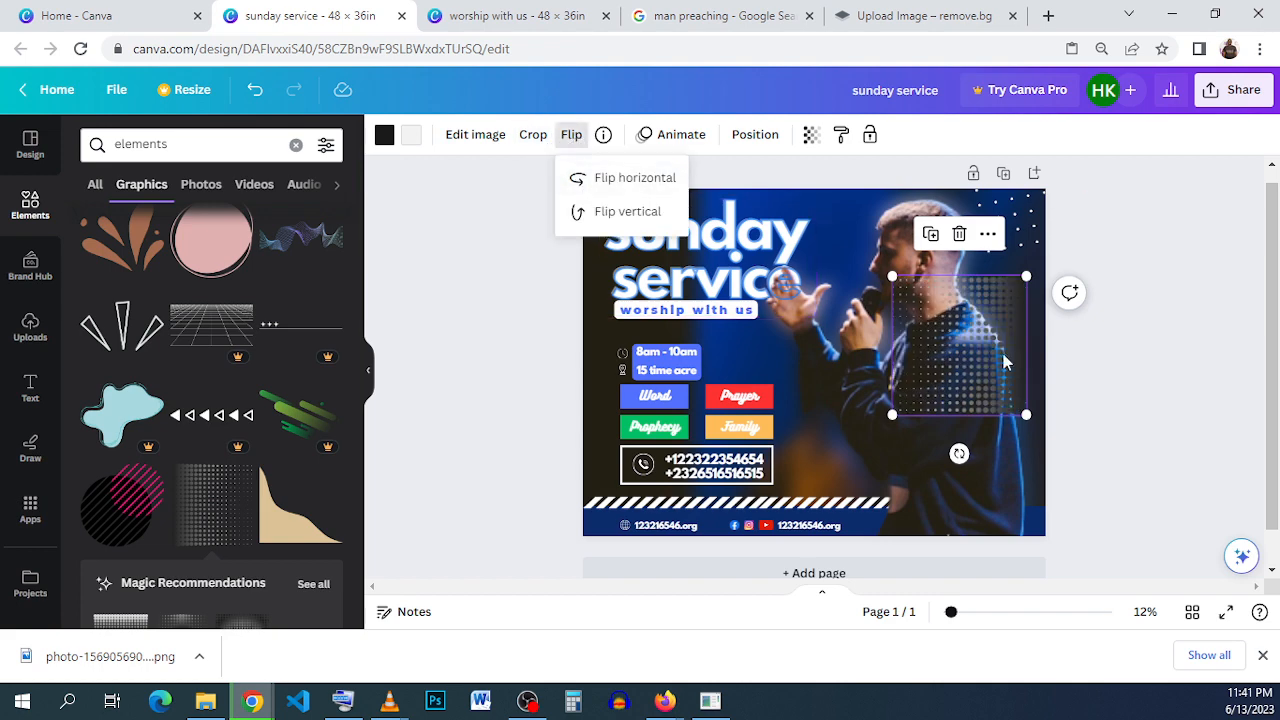
# - Enlarge the halftone graphic to about 35.7 × 36.98 in from the flyer's upper-right corner and send it to the back
pyautogui.moveTo(958, 316); pyautogui.dragTo(973, 225)
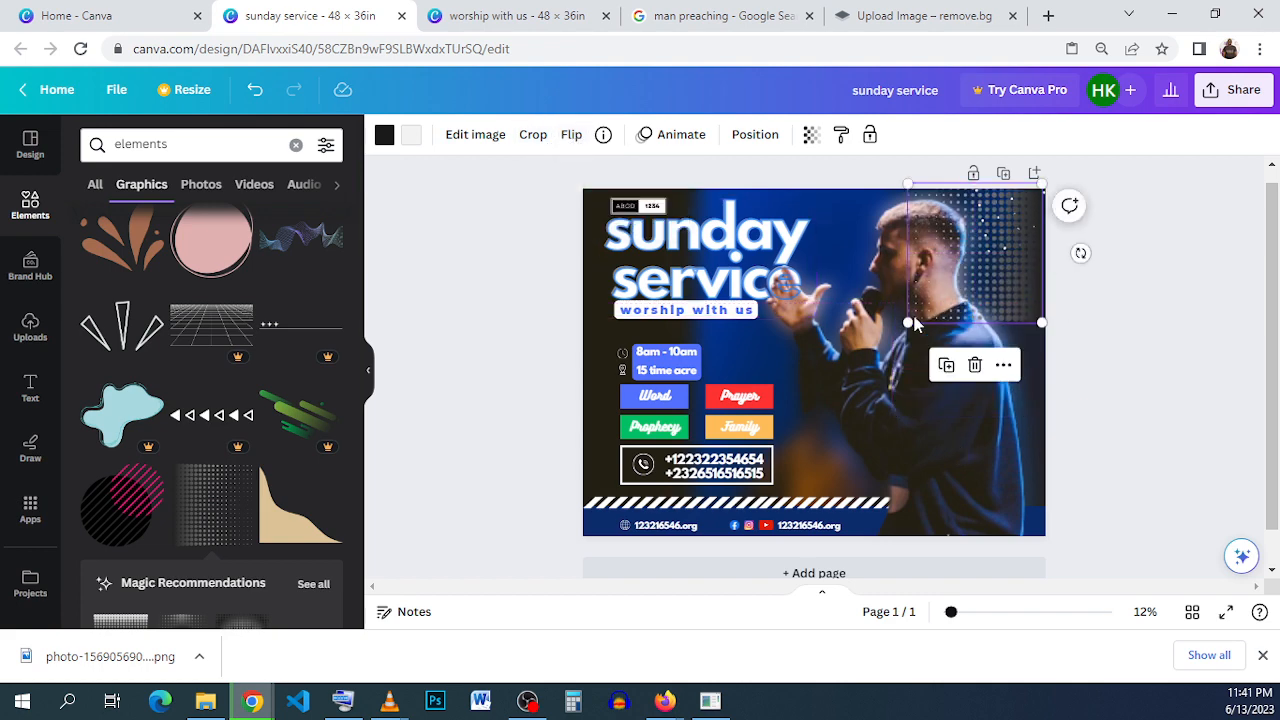
pyautogui.moveTo(903, 318); pyautogui.dragTo(744, 590)
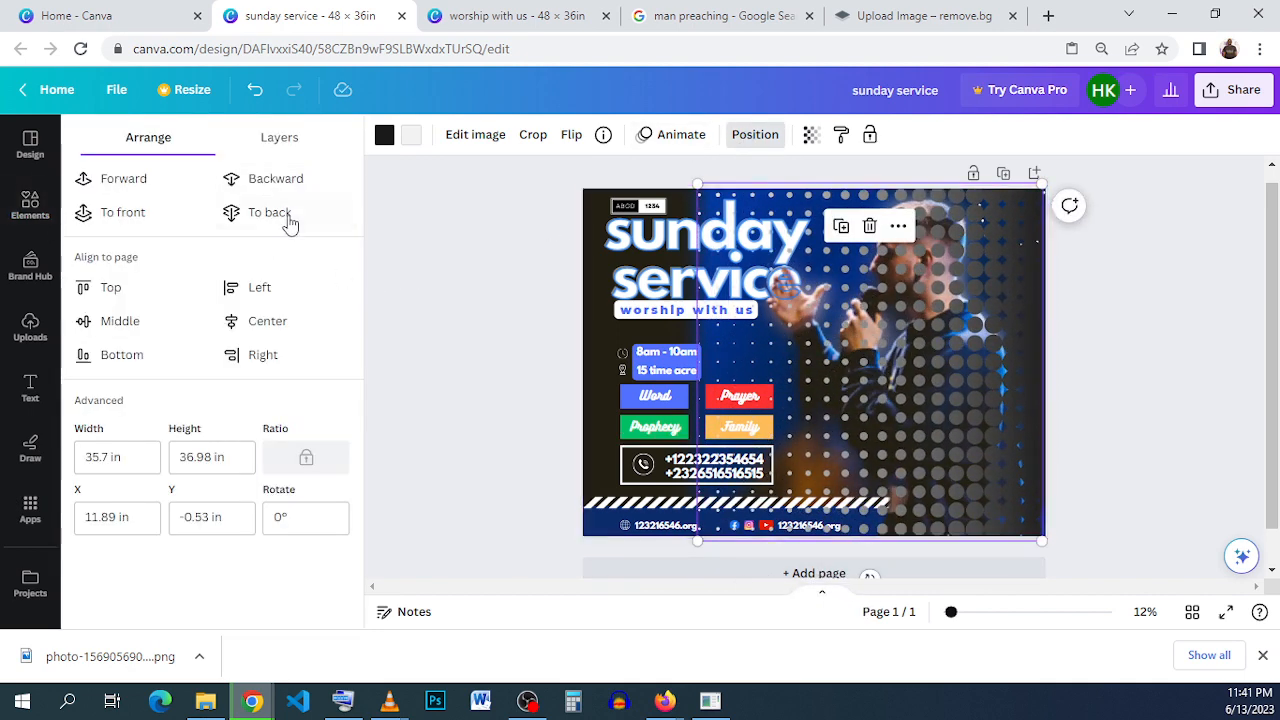
pyautogui.click(278, 212)
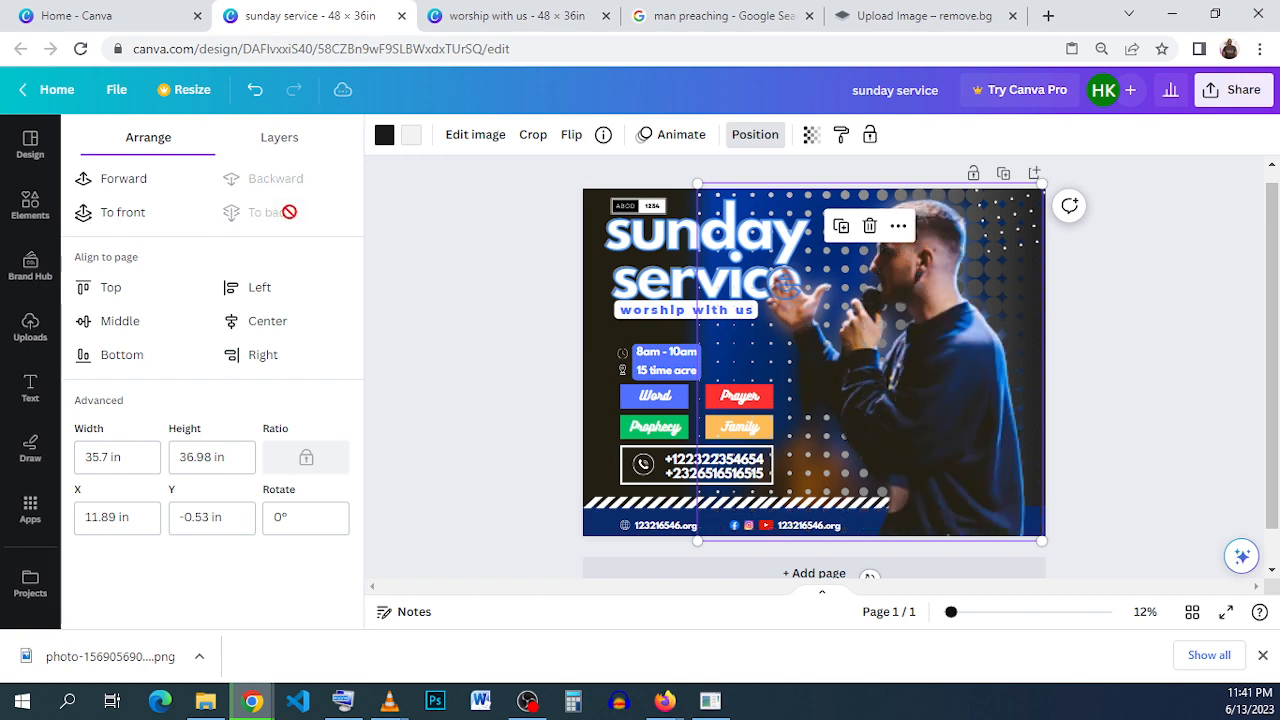
# - Set the halftone graphic's transparency to 16 and deselect it
pyautogui.click(811, 136)
pyautogui.moveTo(740, 206); pyautogui.dragTo(678, 206)
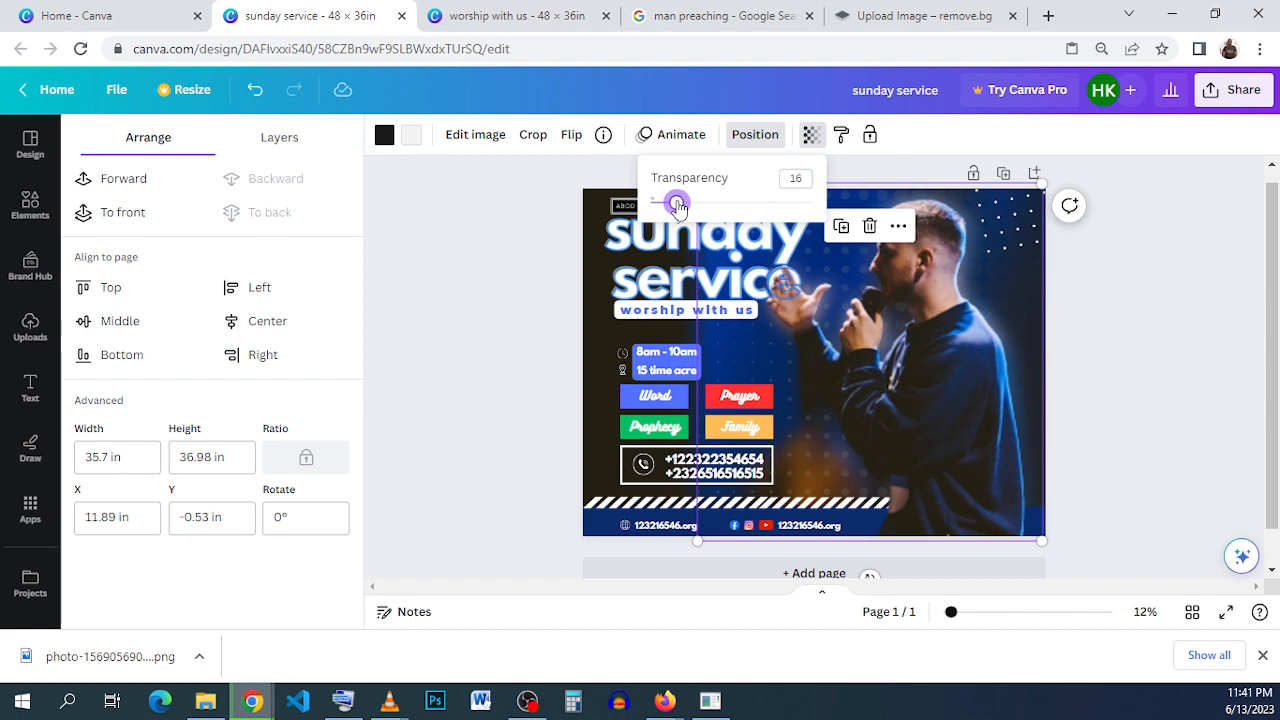
pyautogui.click(1143, 396)
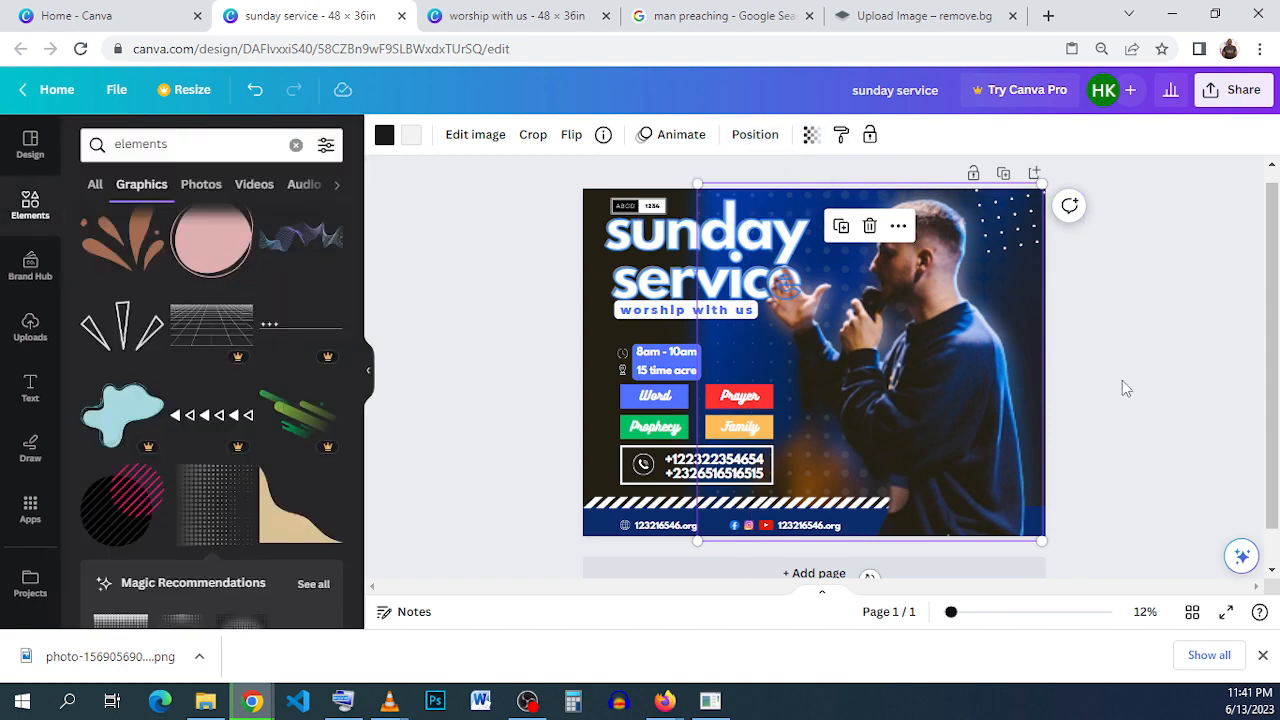
pyautogui.click(494, 366)
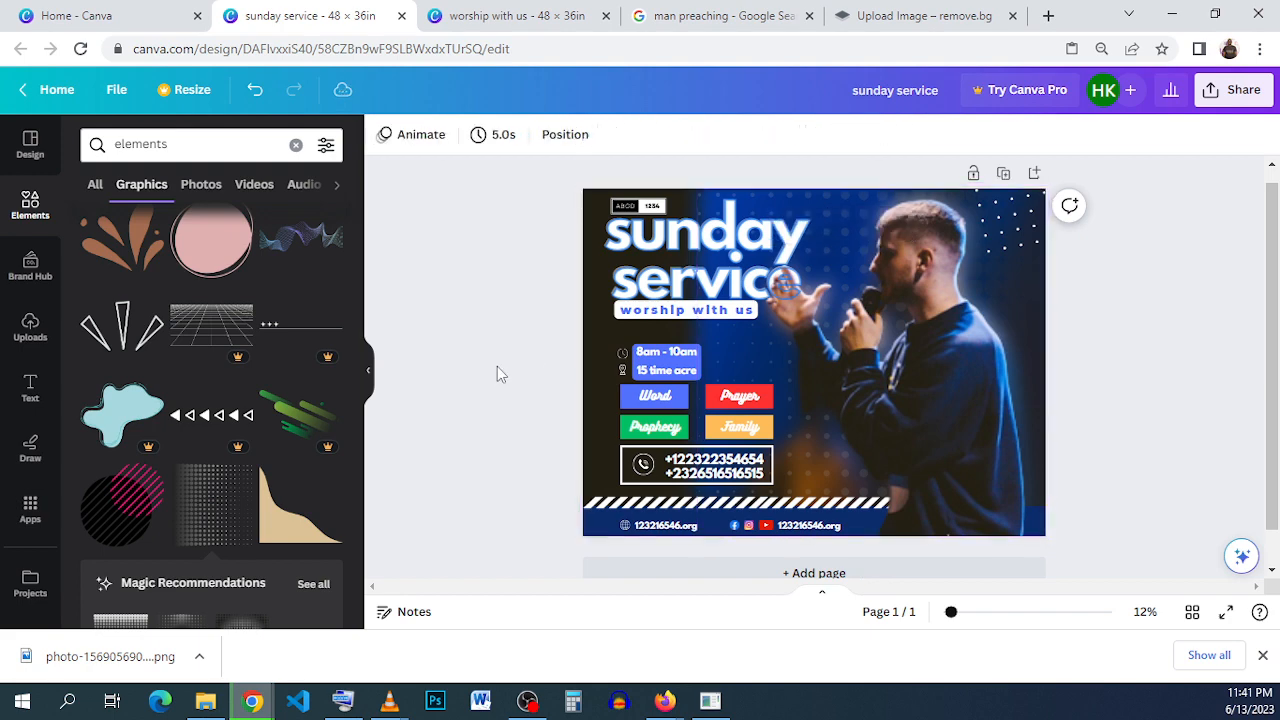
# - Move the halftone graphic right and down so only a narrow strip of it overlaps the flyer's right edge
pyautogui.click(704, 199)
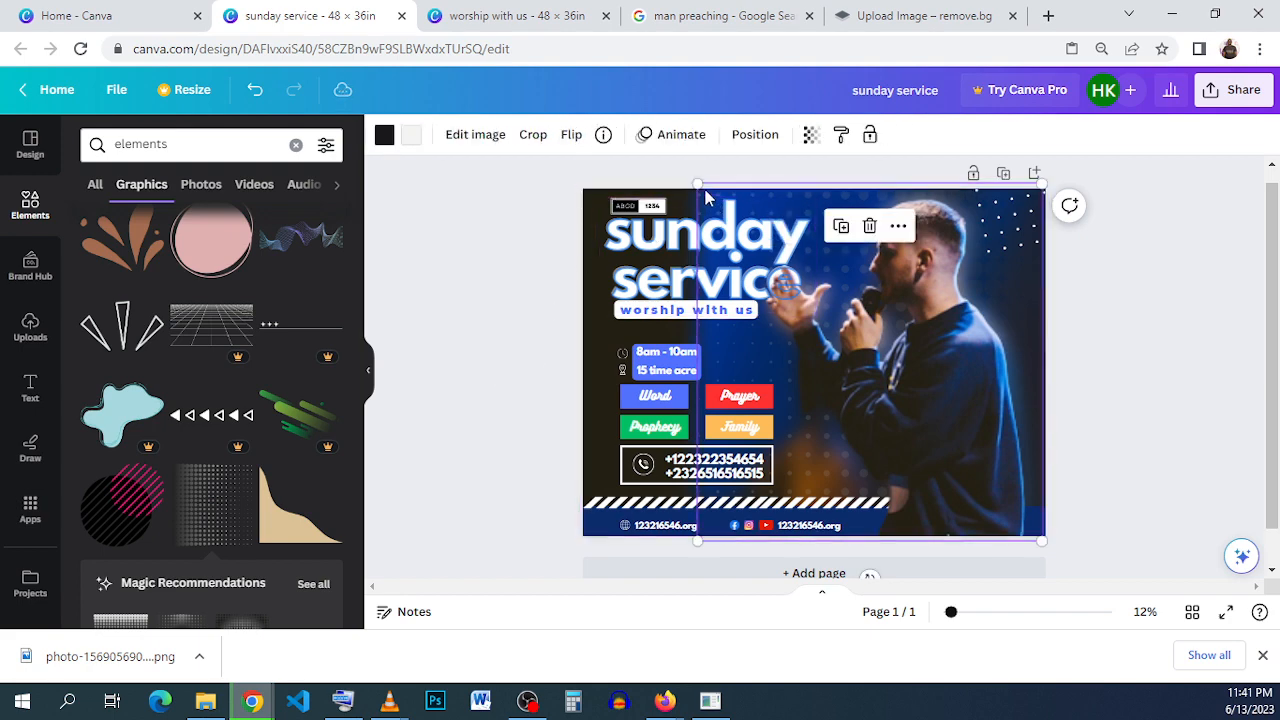
pyautogui.moveTo(705, 197); pyautogui.dragTo(1019, 262)
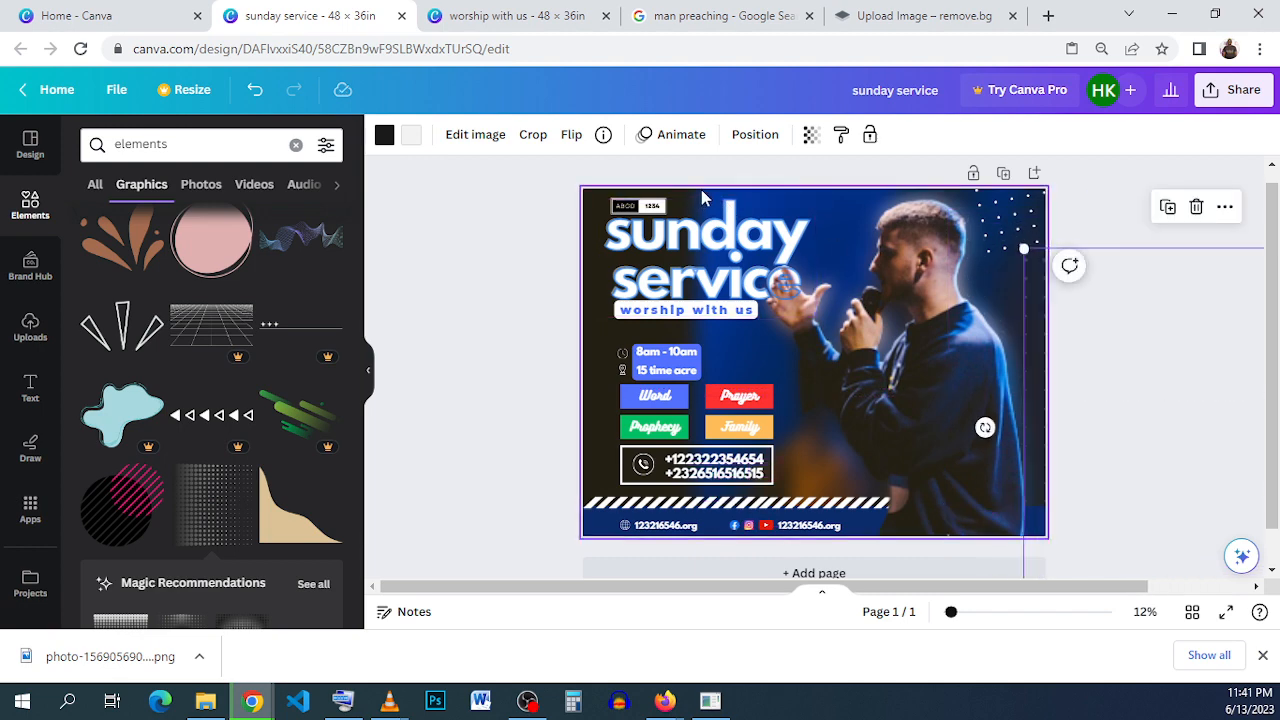
pyautogui.click(702, 191)
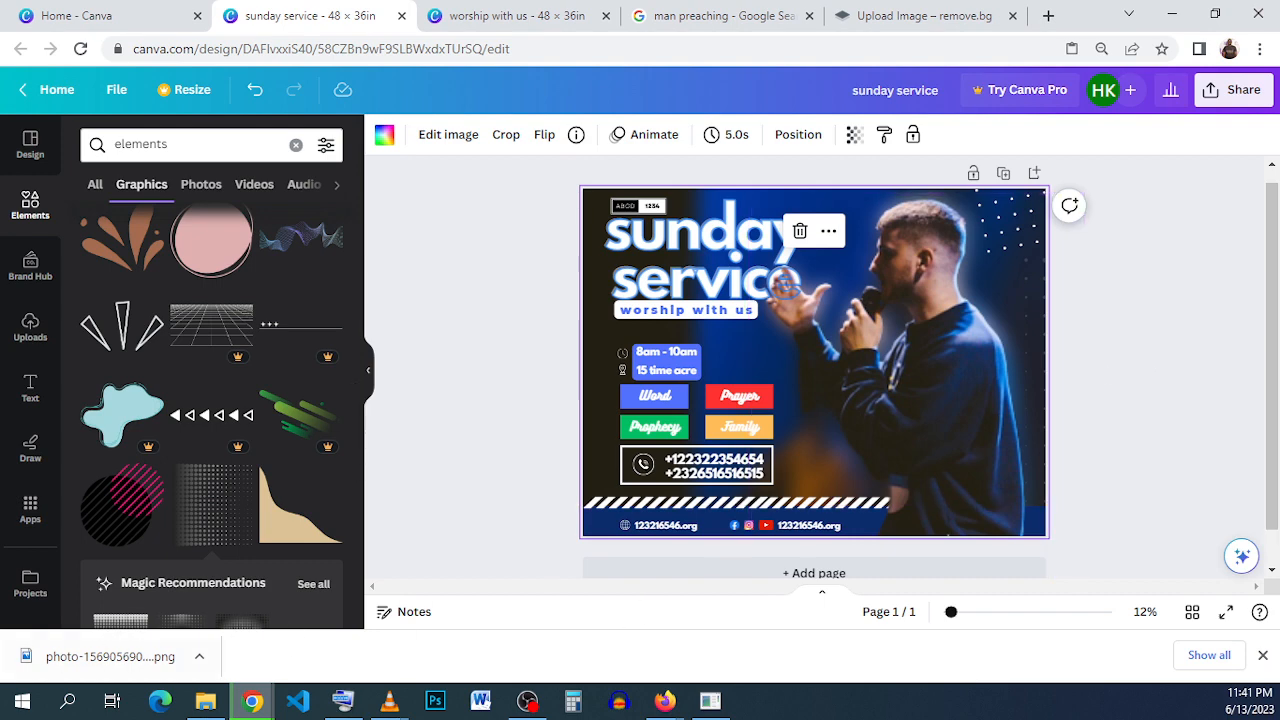
pyautogui.click(527, 701)
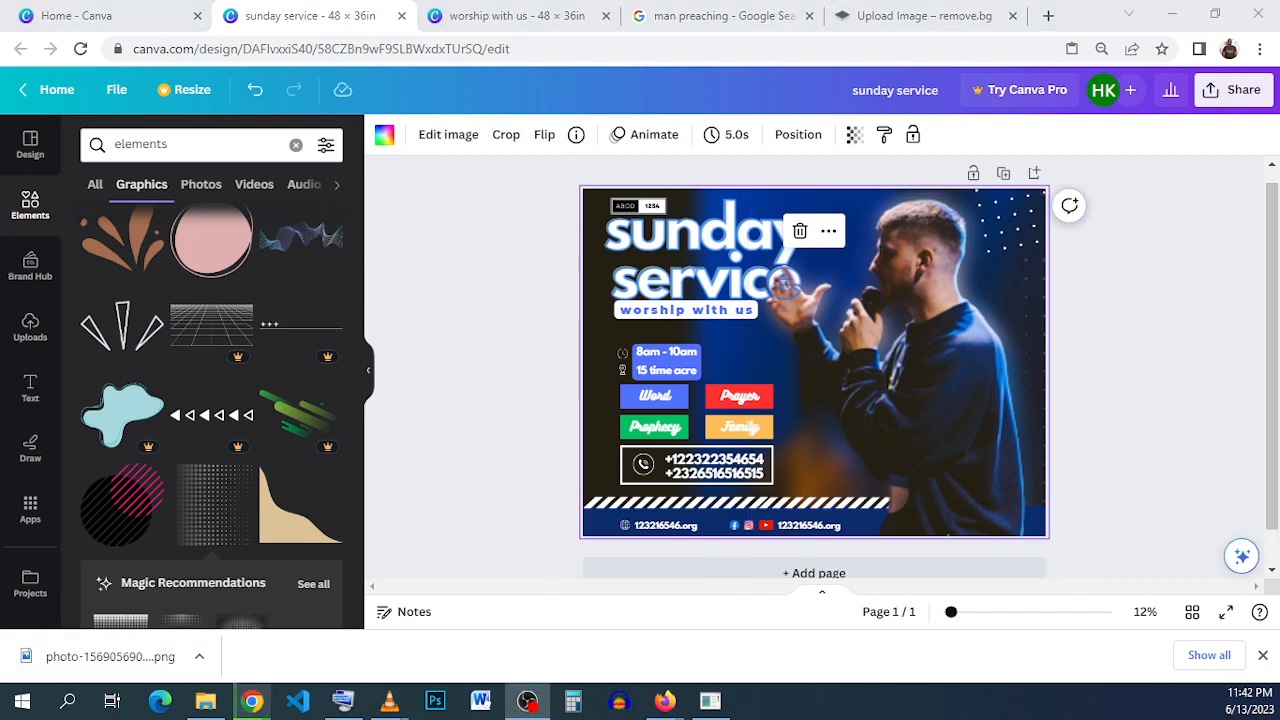